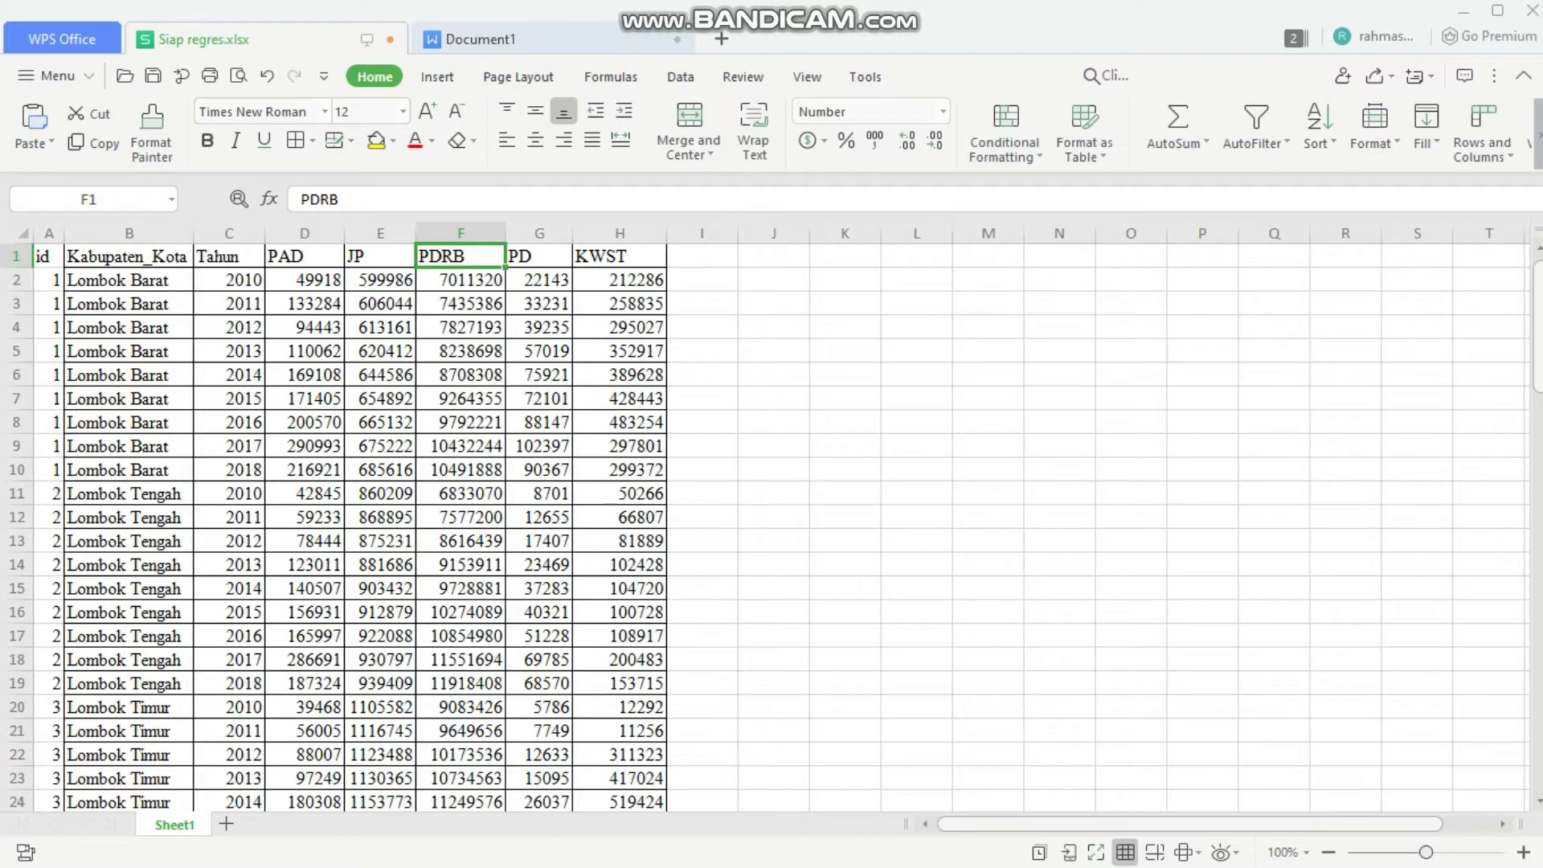
- Examine the header row of the panel data, from PD and KWST back to id
left_click(539, 256)
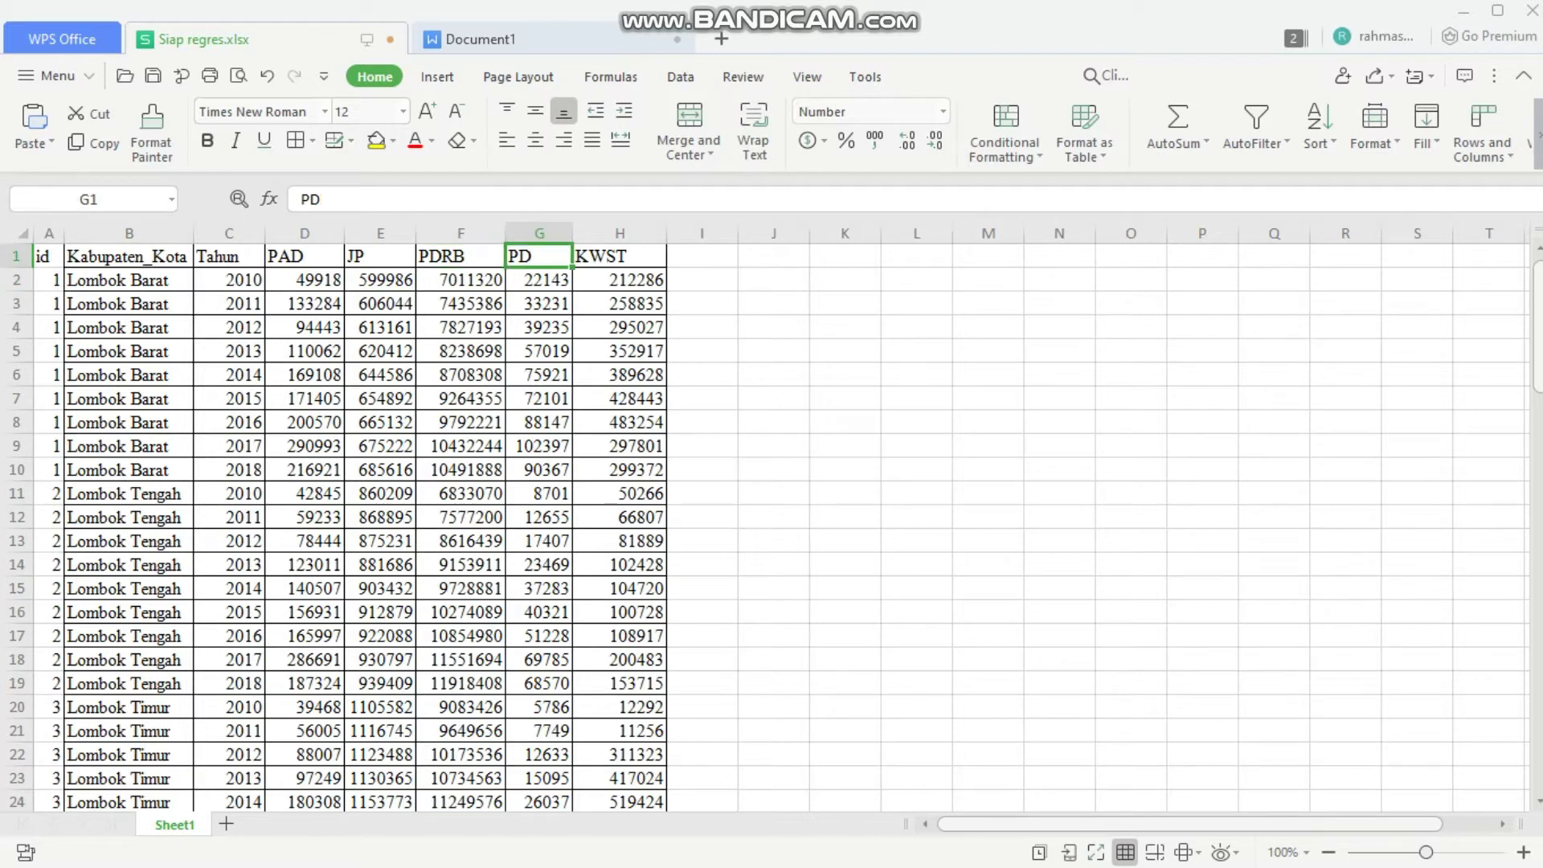
key("Right")
key("Right")
key("Left")
key("Left")
key("Left")
key("Left")
key("Left")
key("Left")
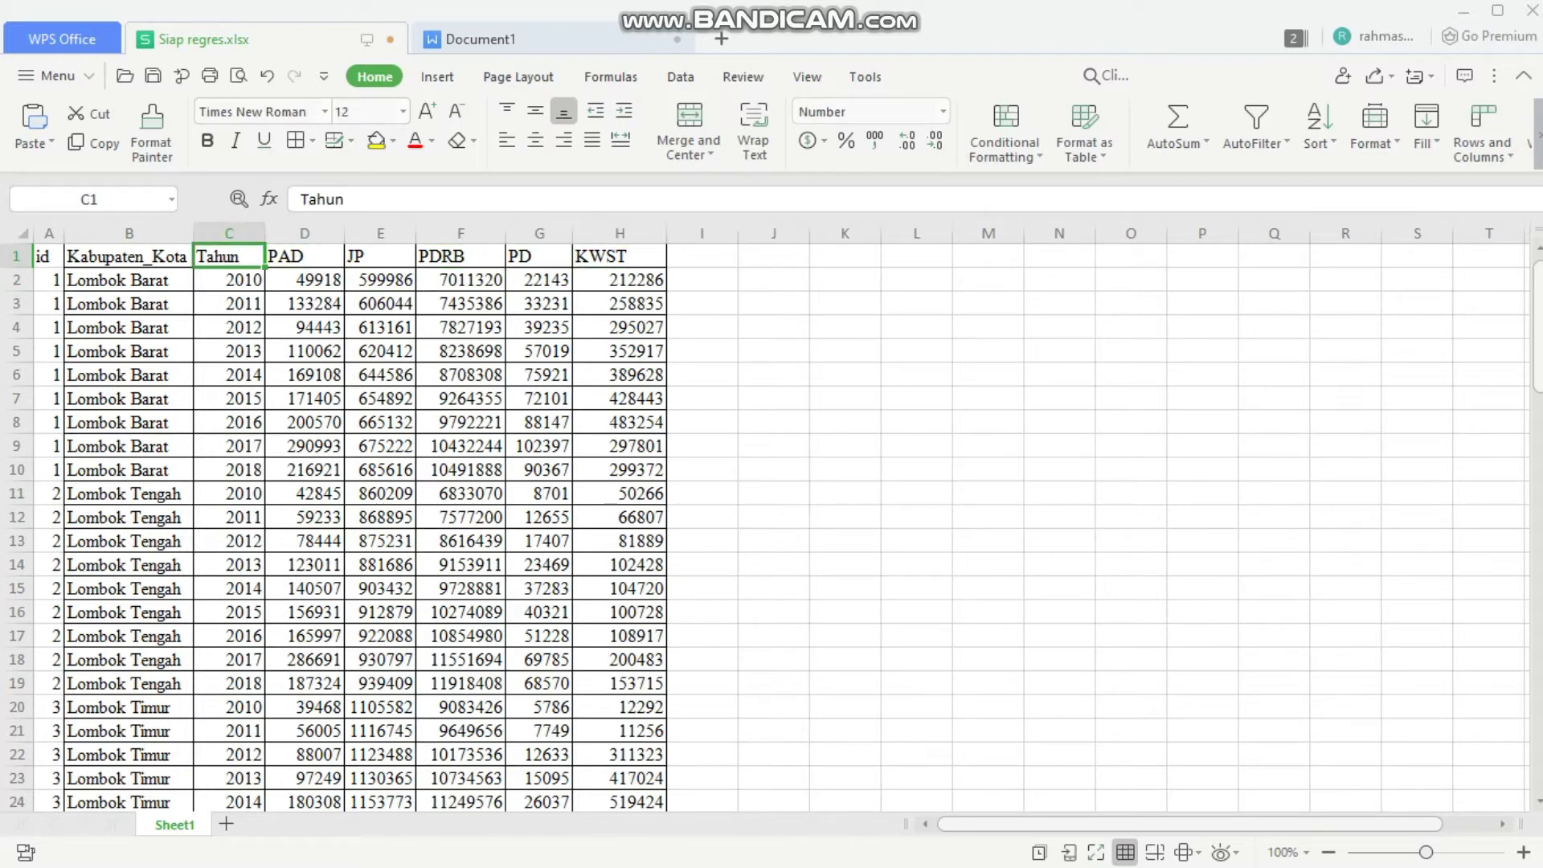
key("Right")
key("Left")
key("Left")
key("Left")
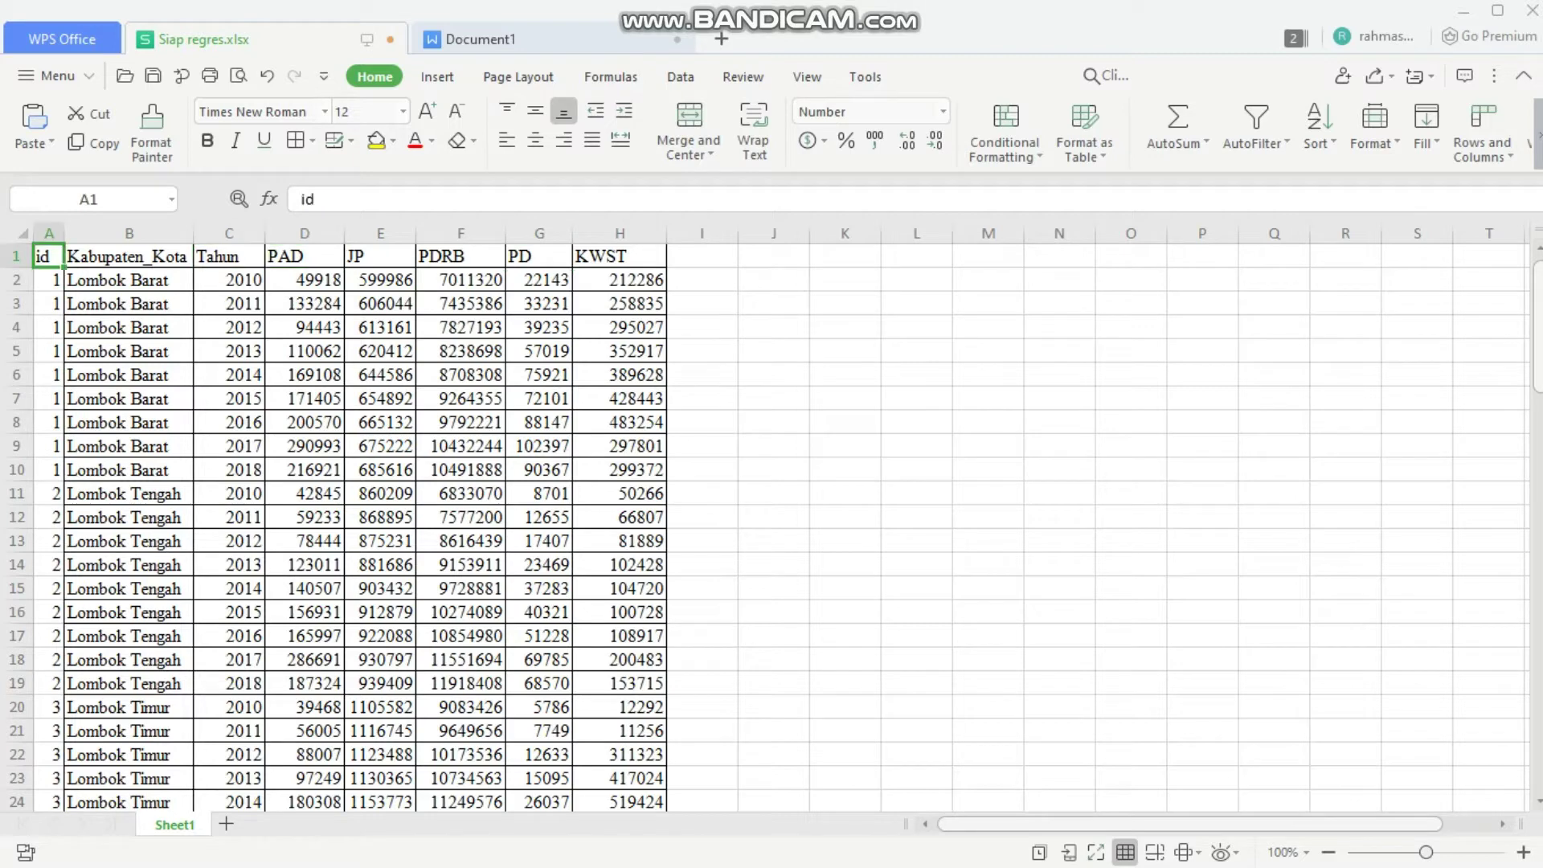
- Examine how the Kabupaten_Kota column groups its entries, from the Lombok Barat rows down to Lombok Timur
key("Down")
key("Down")
key("Down")
key("Right")
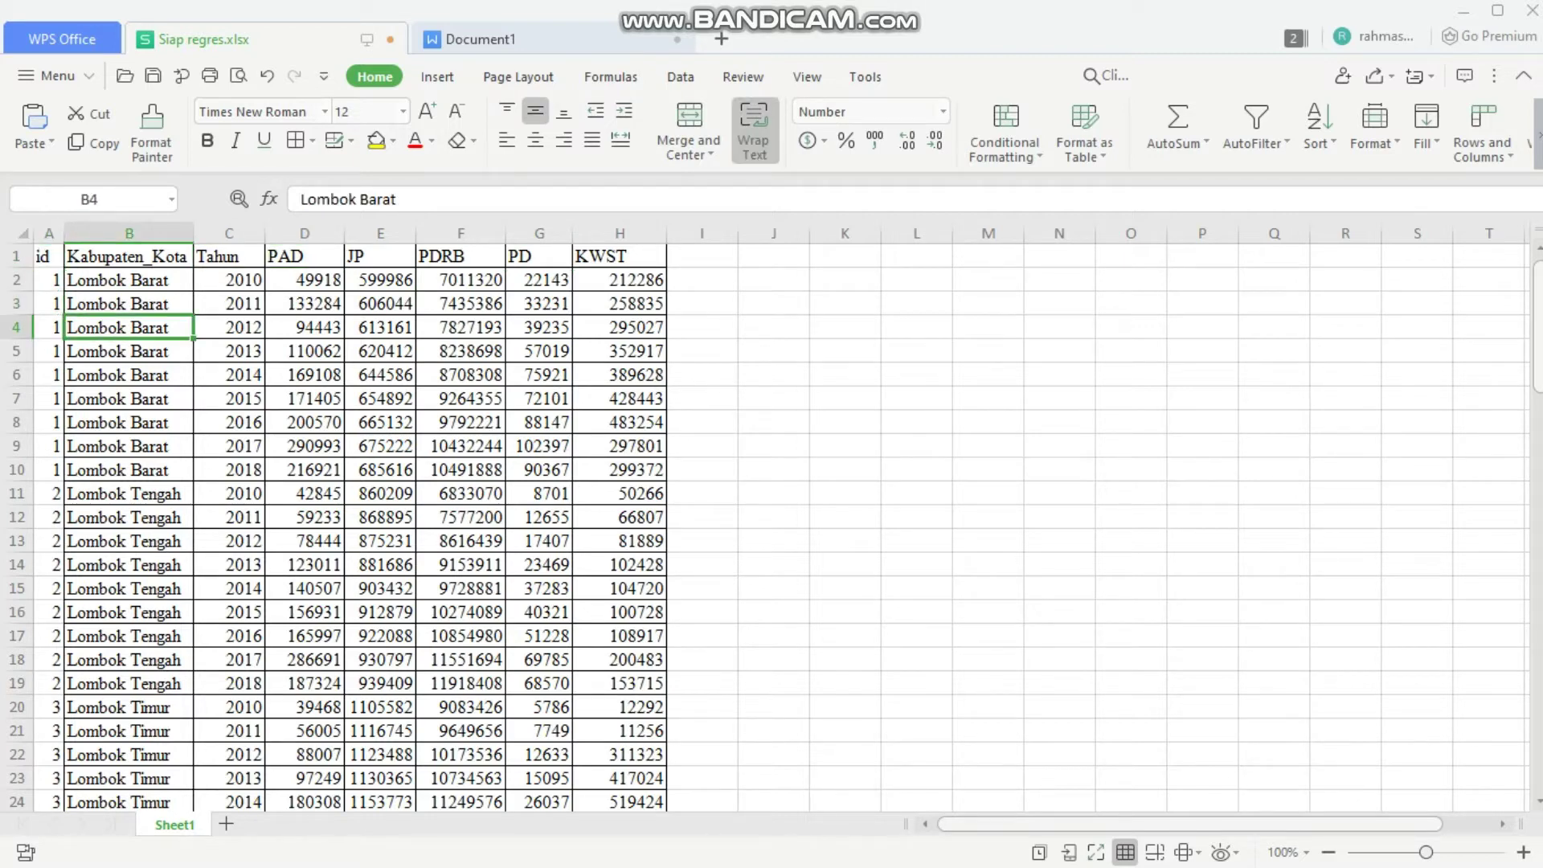
key("Up")
key("Up")
key("Down")
key("Down")
key("Down")
key("Down")
key("Down")
key("Down")
key("Down")
key("Down")
key("Down")
key("Down")
key("Down")
key("Down")
key("Down")
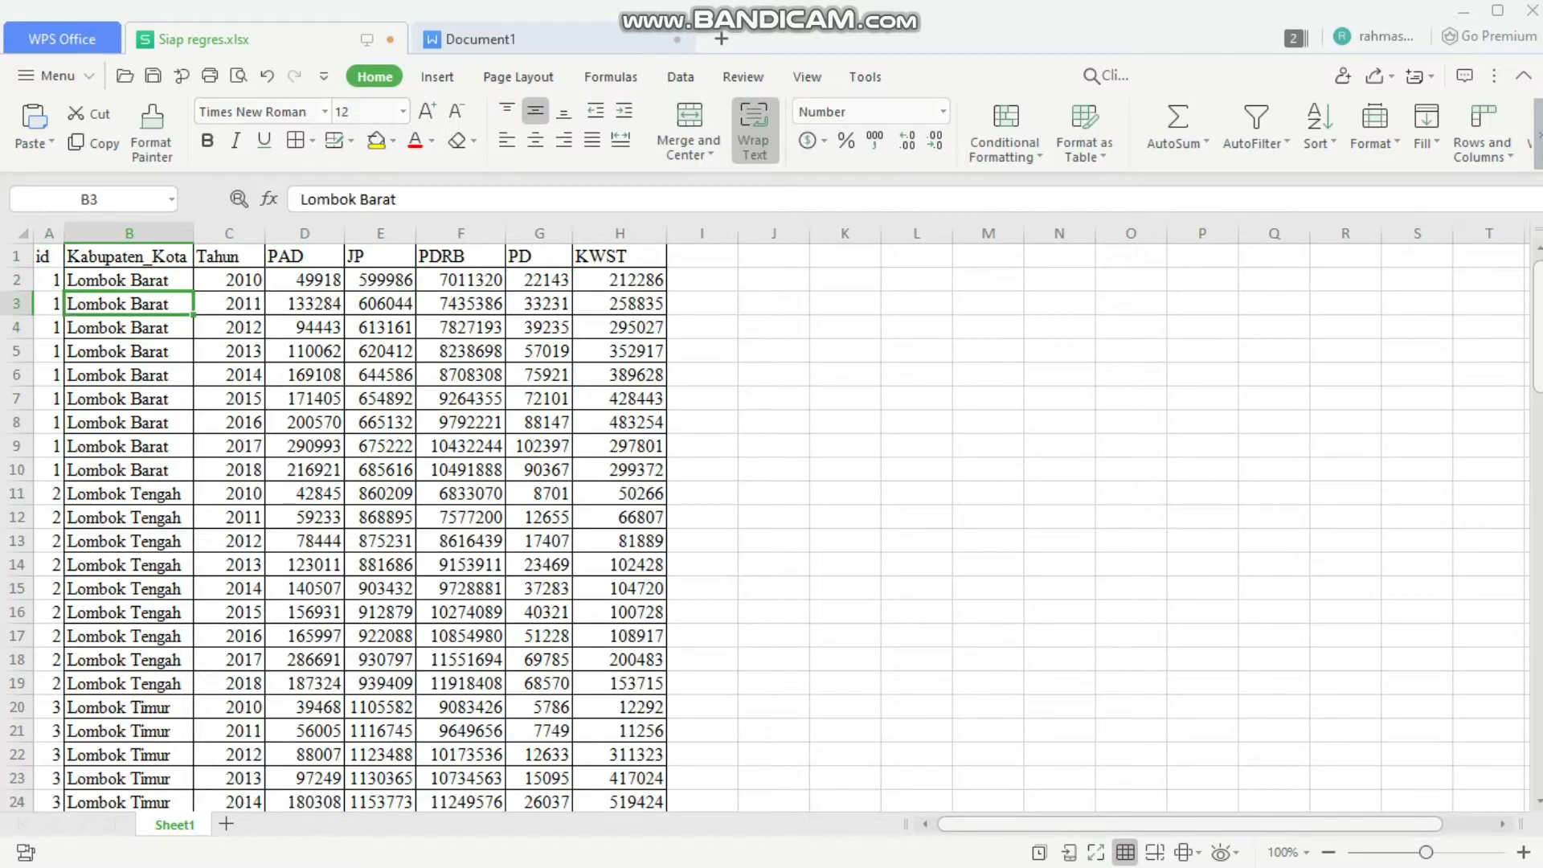
key("Down")
key("Down")
key("Down")
key("Down")
key("Down")
key("Down")
key("Down")
key("Up")
key("Up")
key("Up")
key("Up")
key("Up")
key("Up")
key("Up")
key("Up")
key("Up")
key("Up")
key("Up")
key("Up")
key("Up")
key("Up")
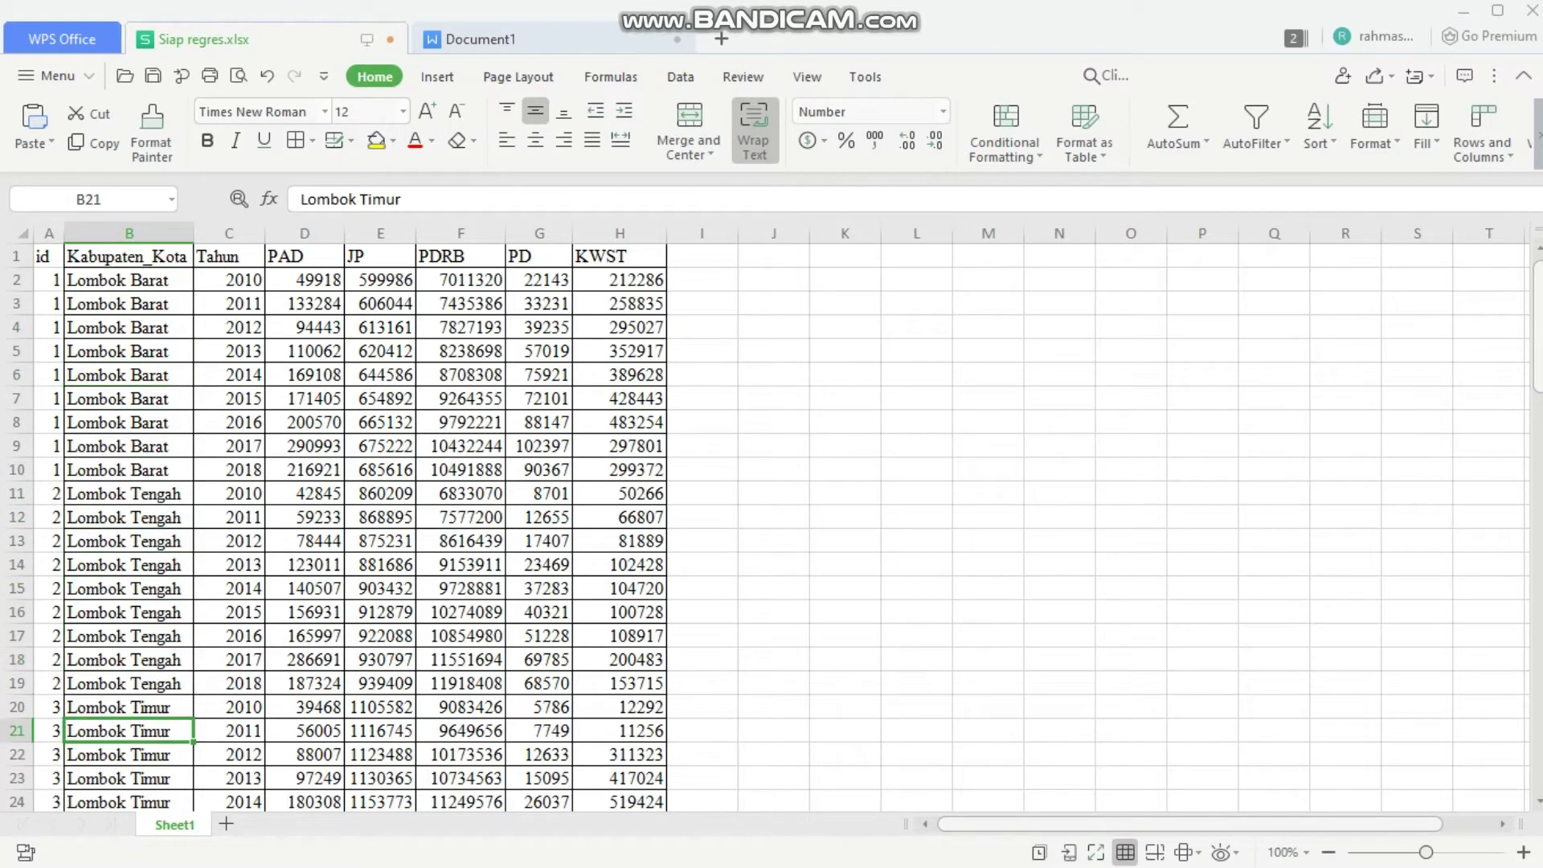
key("Up")
key("Up")
key("Up")
key("Down")
key("Down")
key("Down")
key("Down")
key("Down")
key("Down")
key("Down")
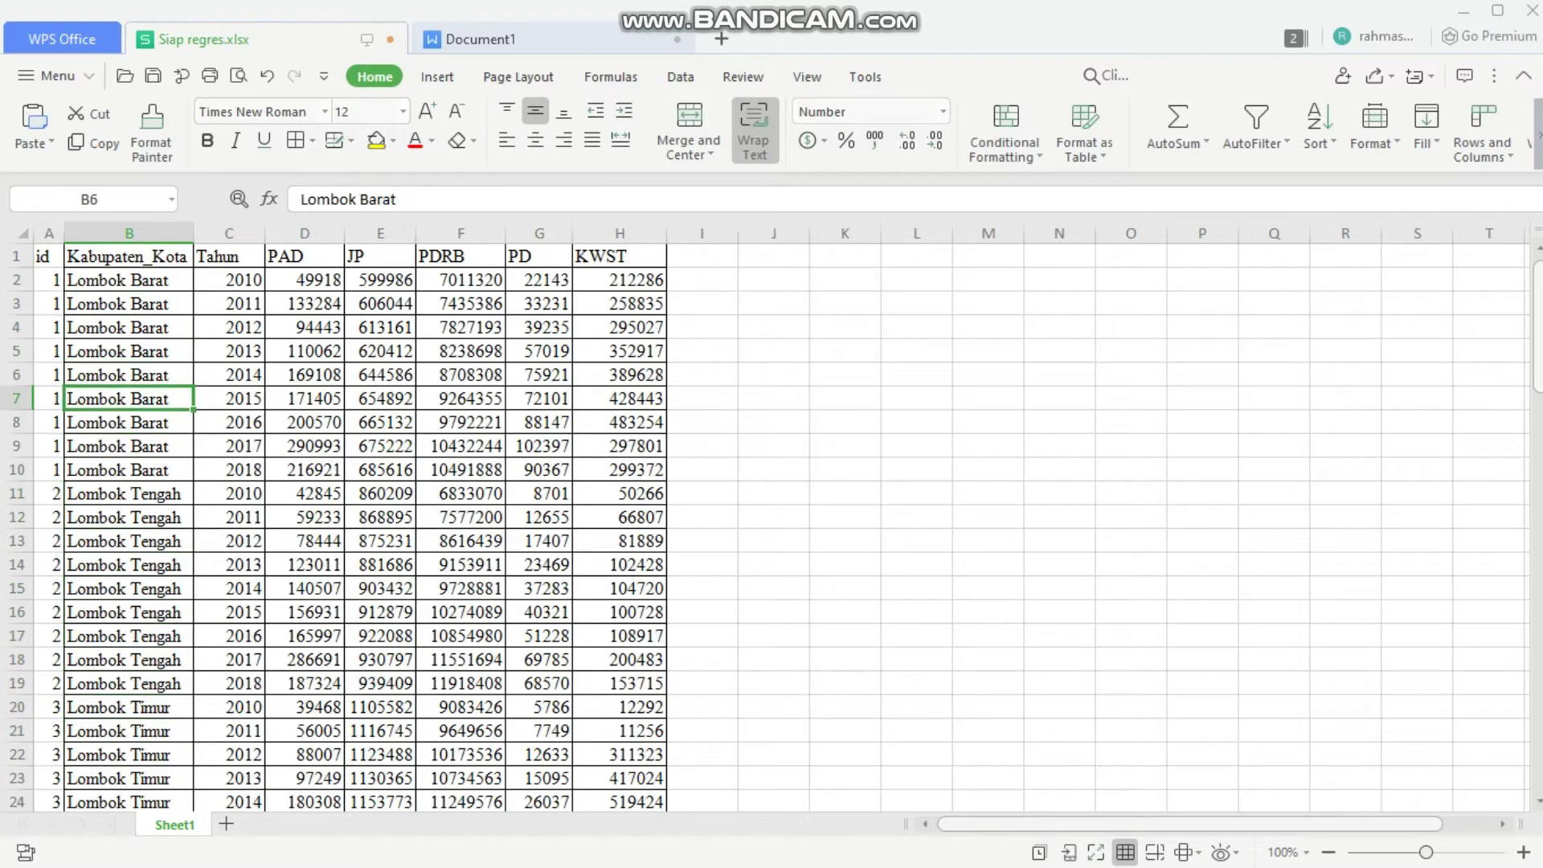
- Examine the year entries in the Tahun column beside the first regencies
key("Right")
key("Up")
key("Up")
key("Up")
key("Up")
key("Up")
key("Up")
key("Up")
key("Up")
key("Up")
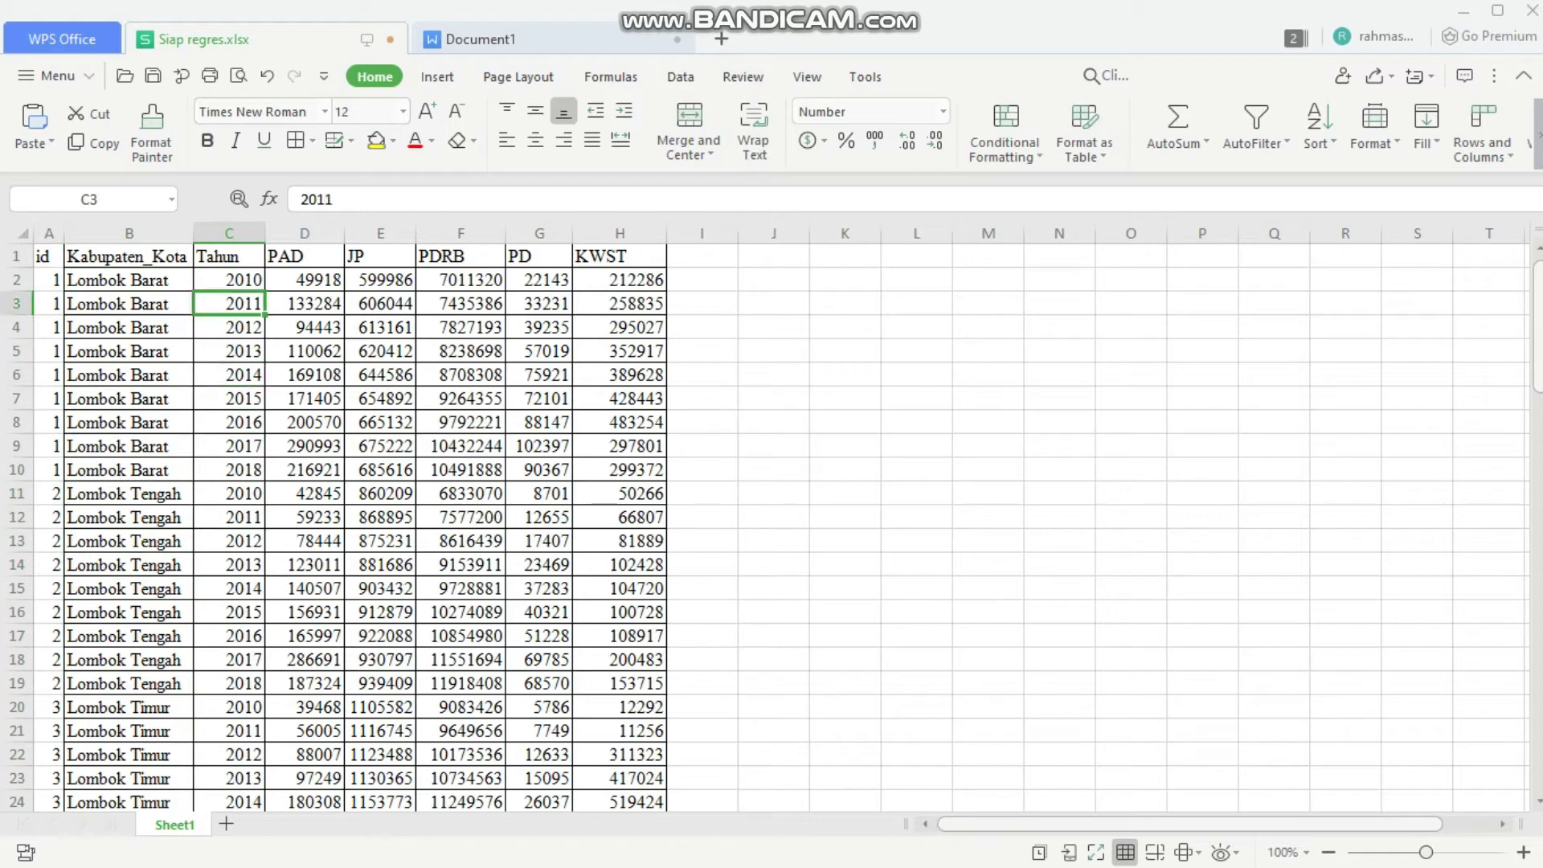
- Compare the id column with the Kabupaten_Kota names in the Lombok Barat rows
key("Down")
key("Left")
key("Left")
key("Down")
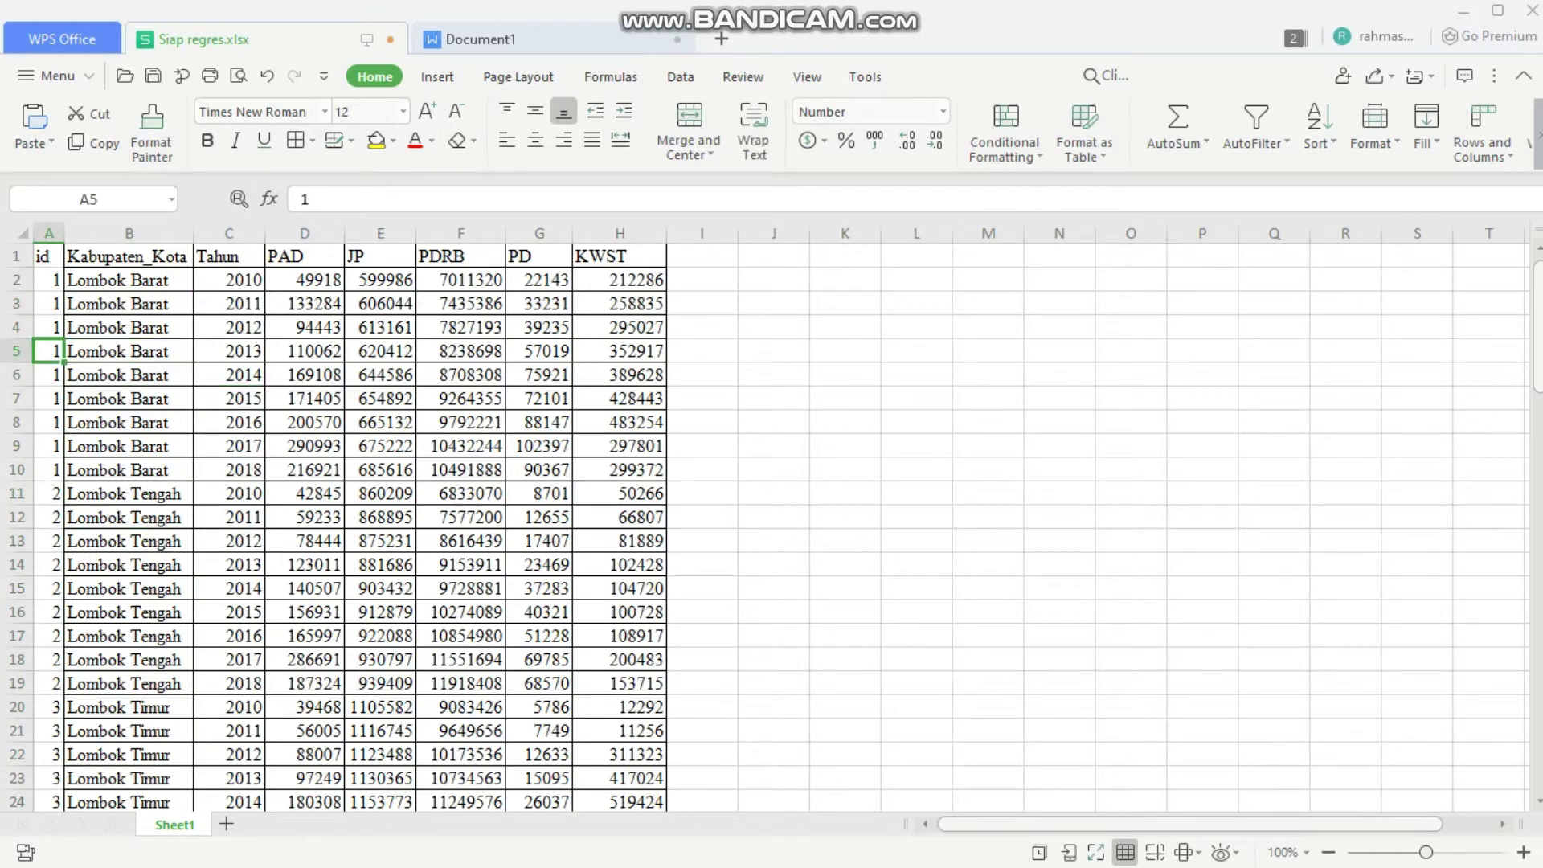
key("Up")
key("Up")
key("Up")
key("Right")
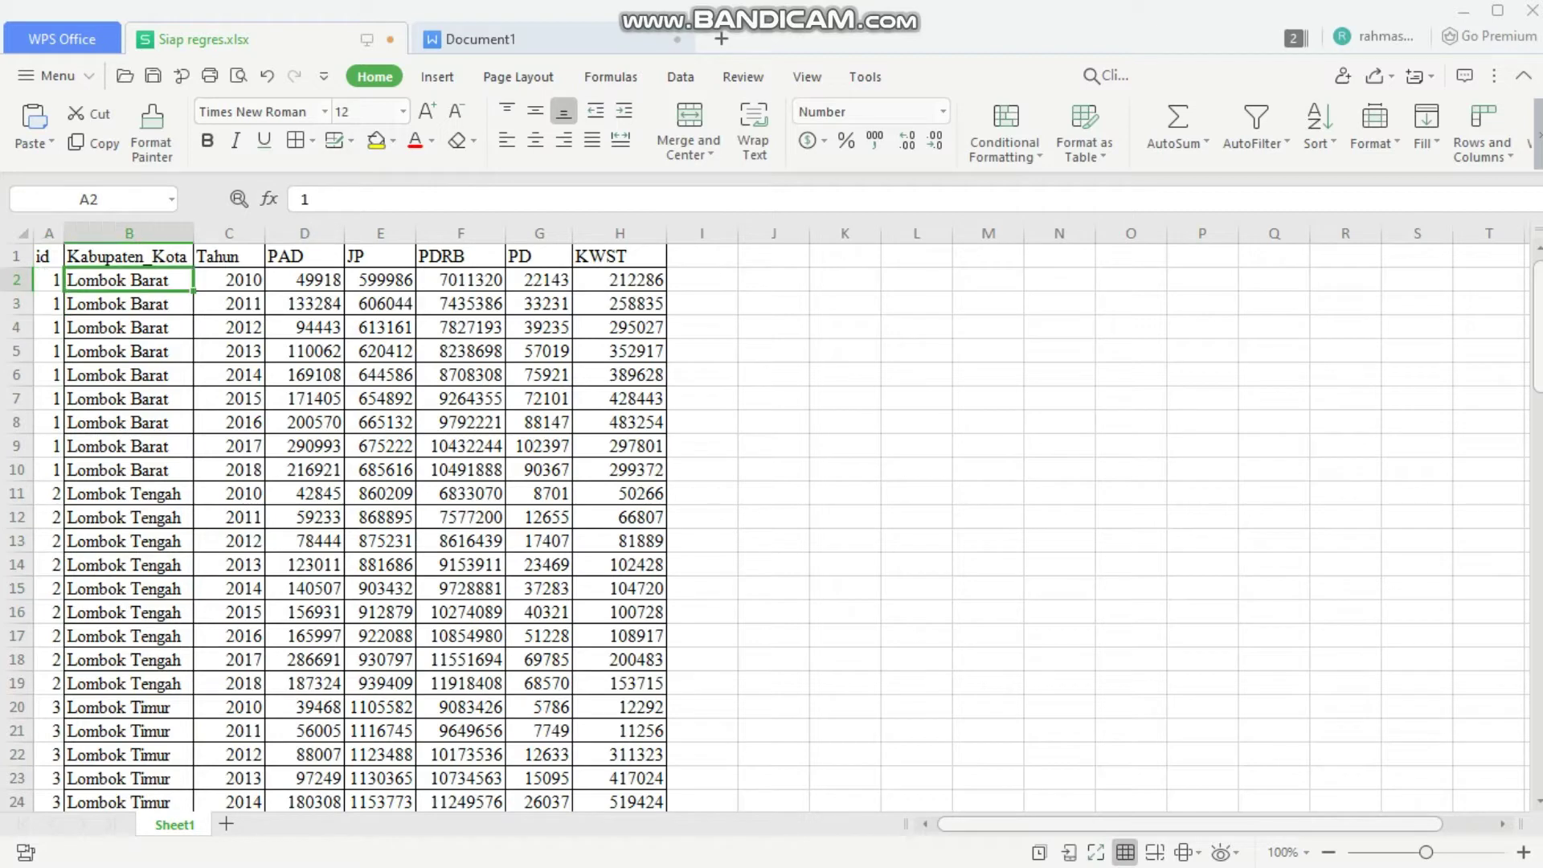
key("Down")
key("Down")
key("Down")
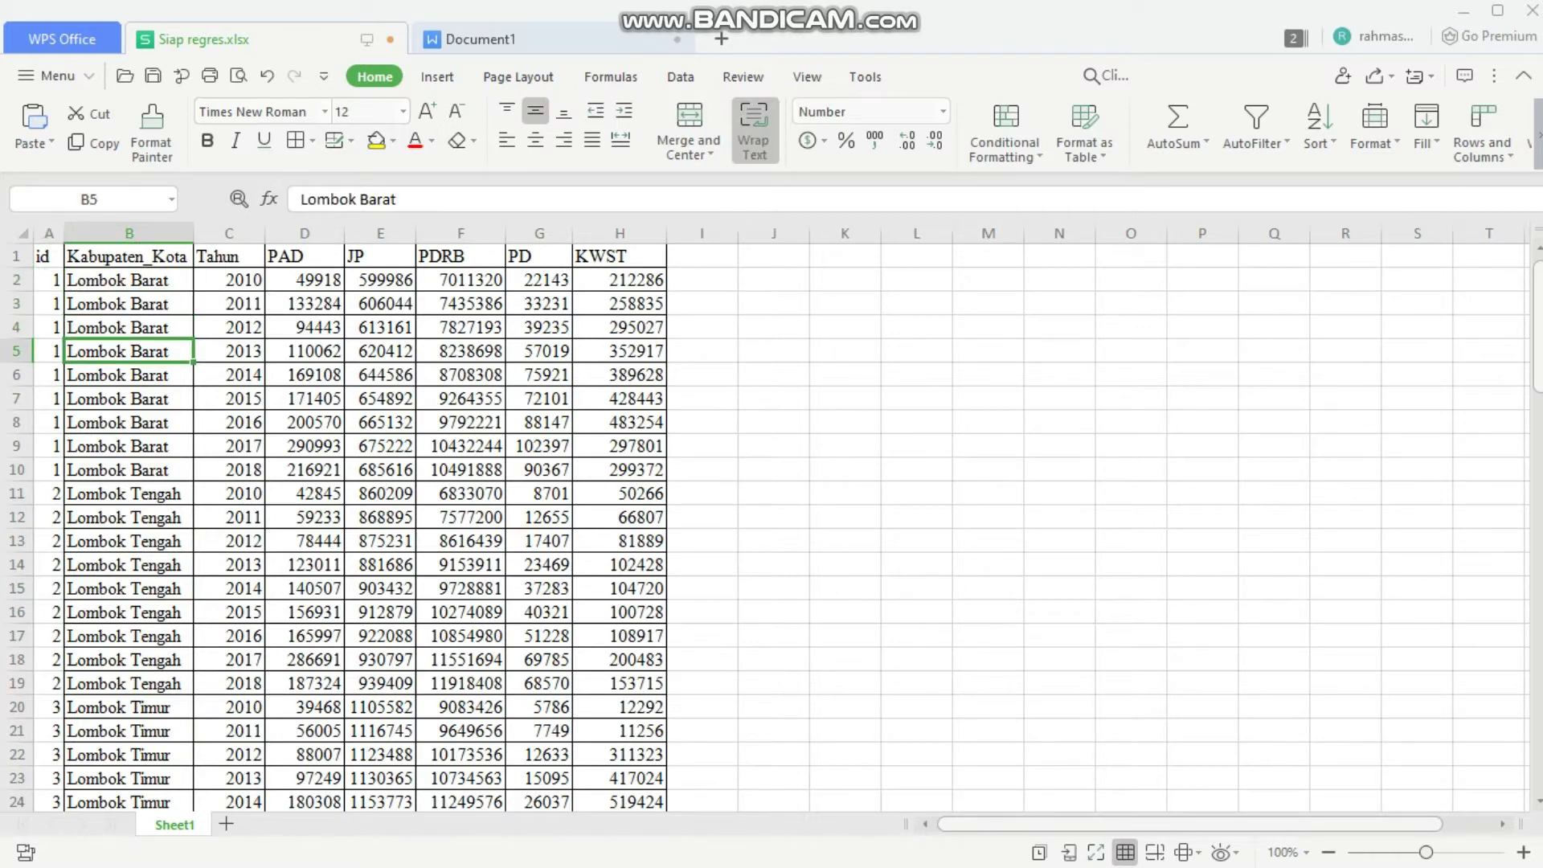
key("Left")
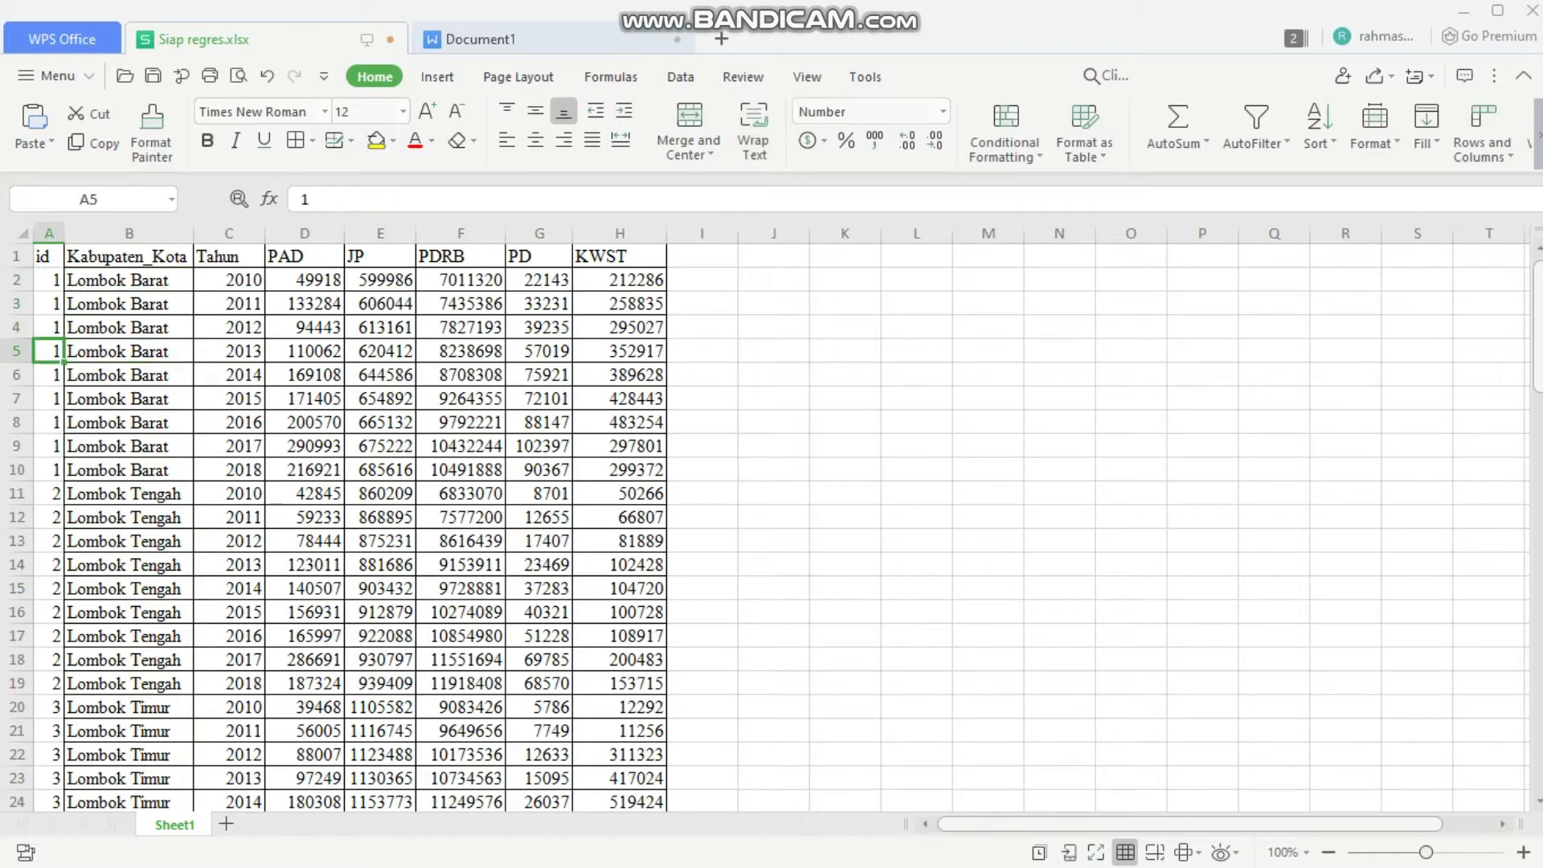
key("Up")
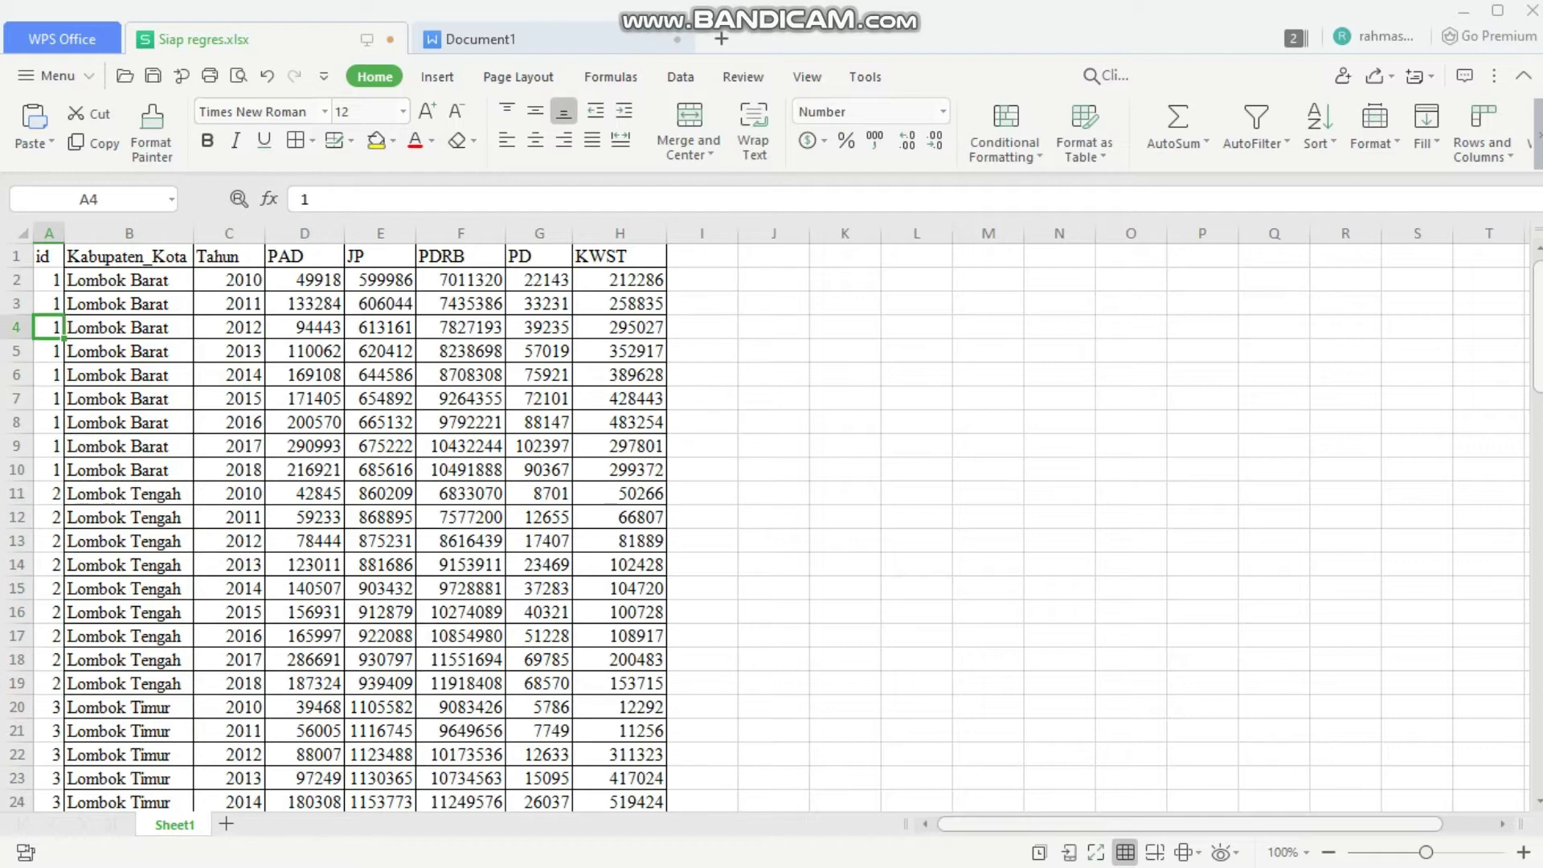
key("Up")
key("Up")
key("Down")
key("Down")
key("Down")
key("Down")
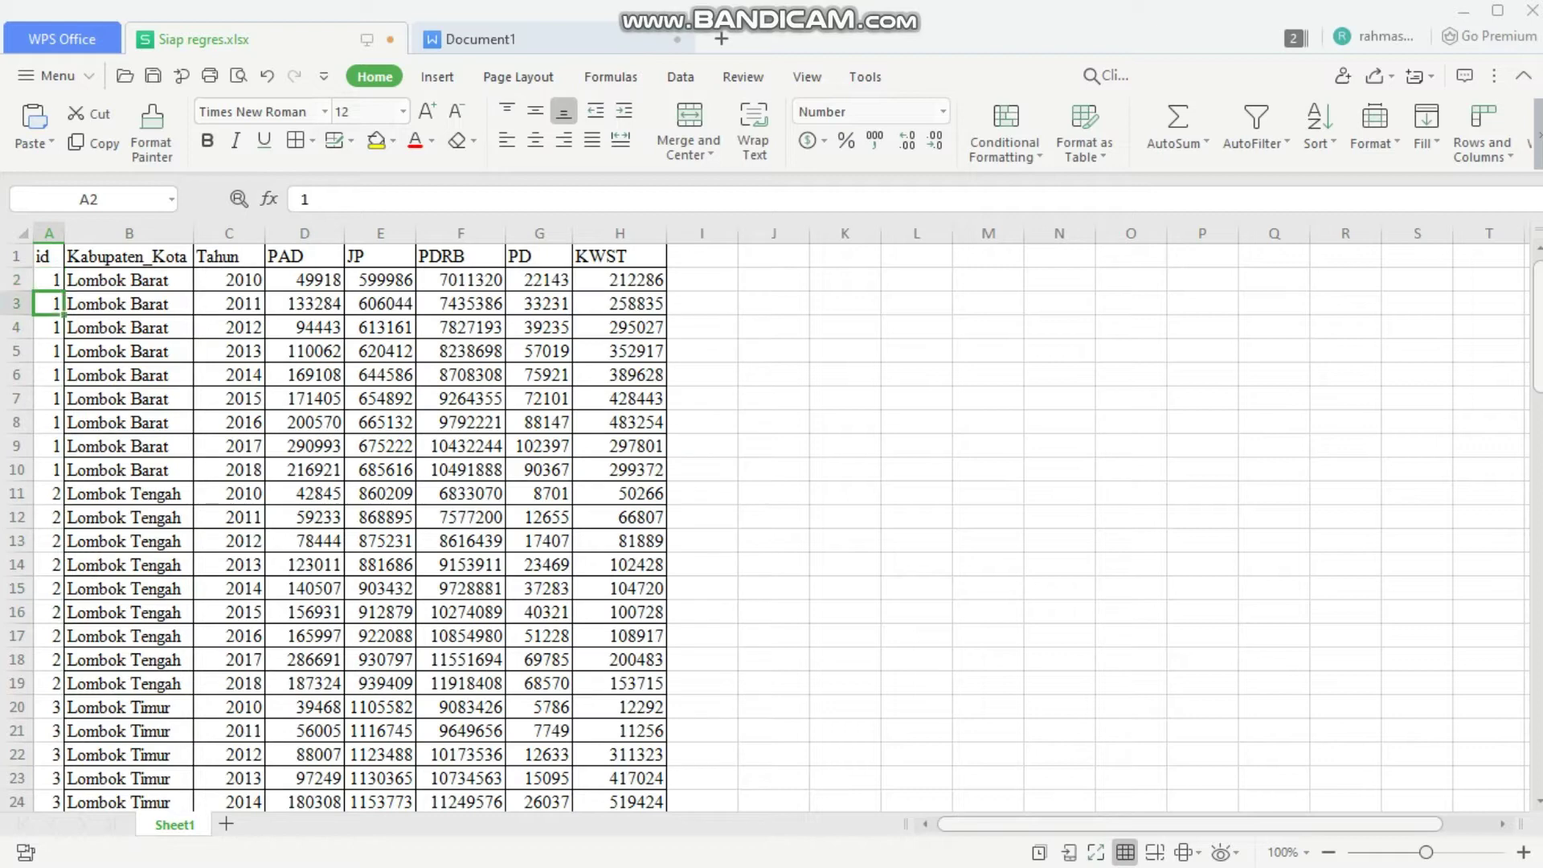
- Examine the Lombok Barat block, from its first Tahun entry down through its repeated names in Kabupaten_Kota
key("Right")
key("Right")
key("Right")
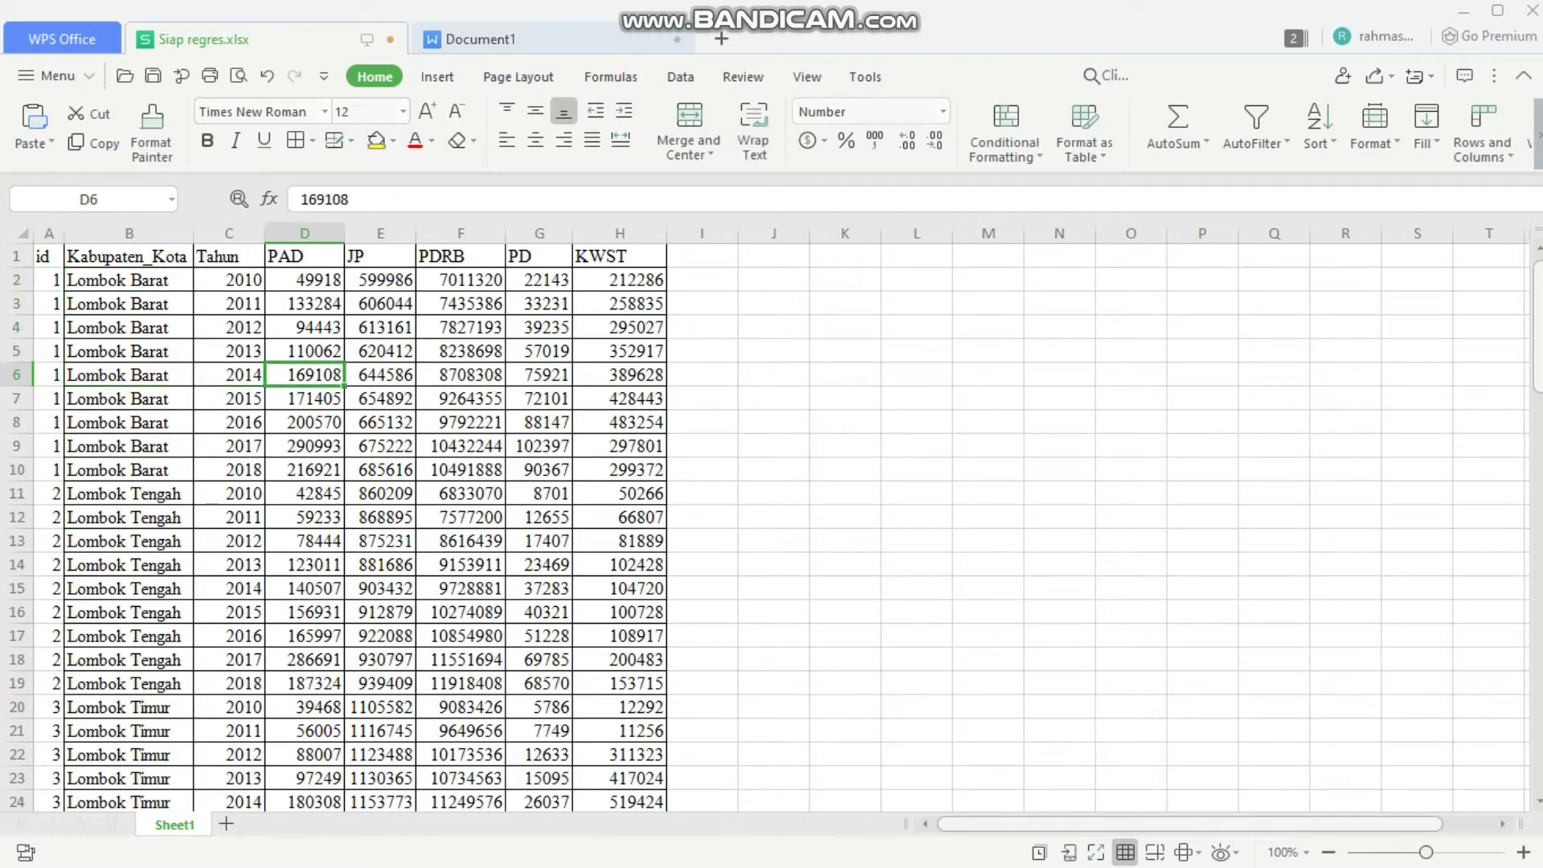
key("Left")
key("Up")
key("Up")
key("Up")
key("Up")
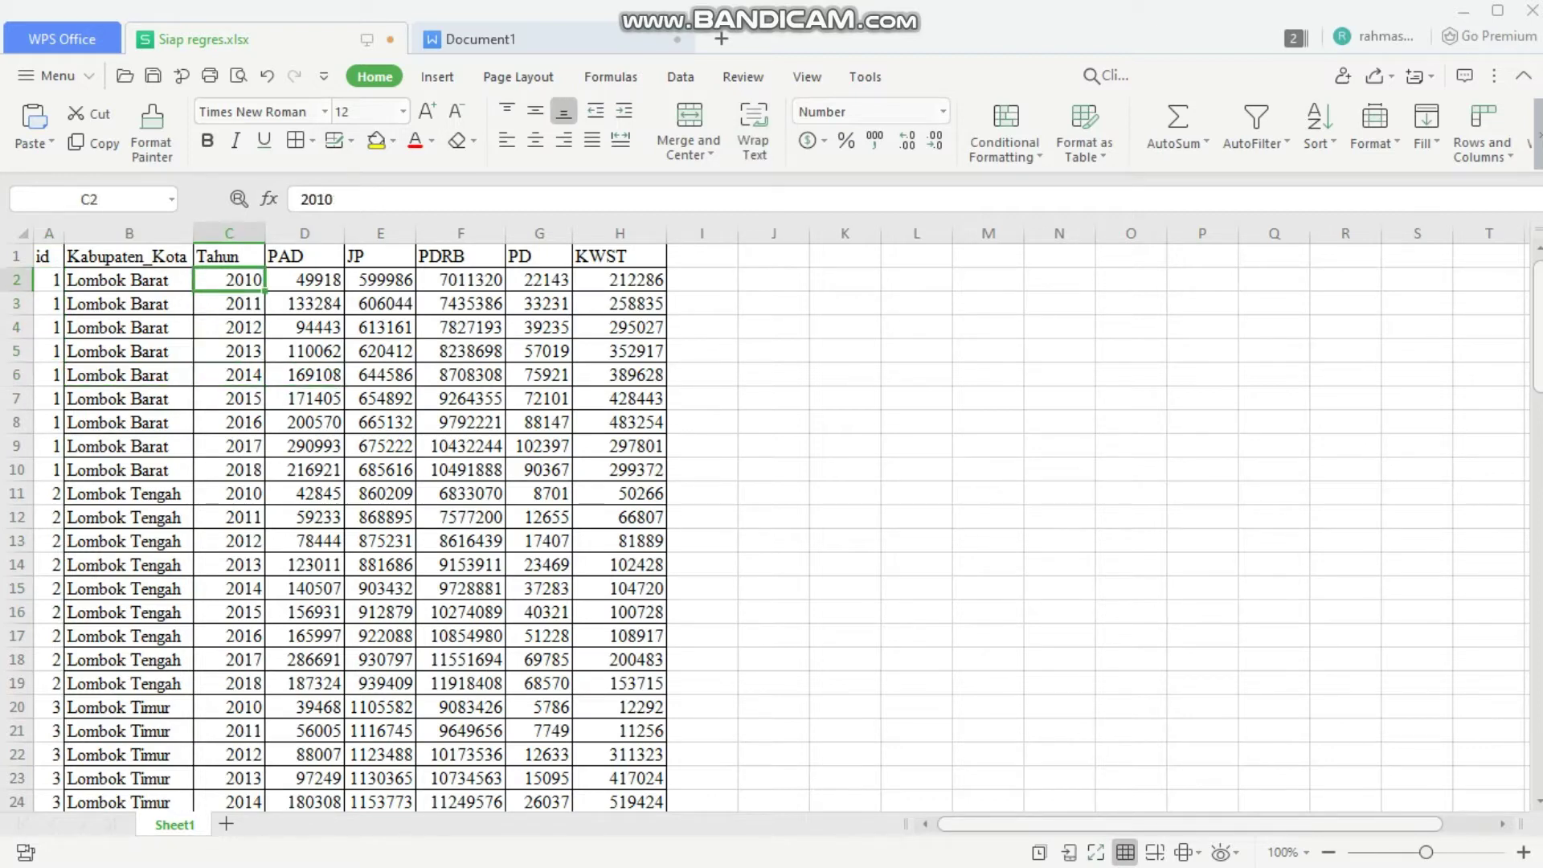
key("Left")
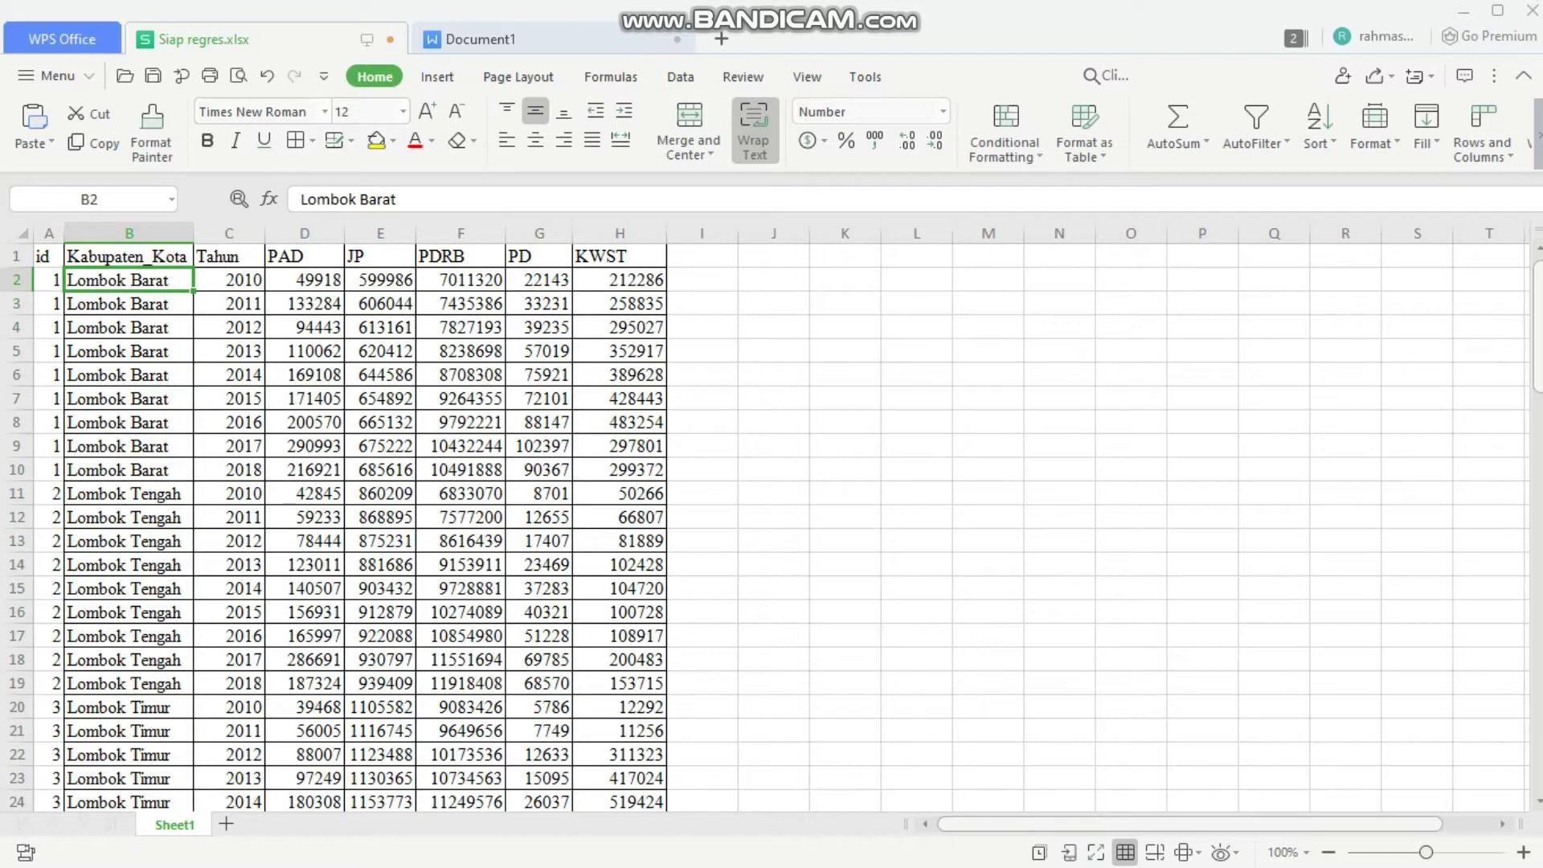
key("Down")
key("Down")
key("Down")
key("Down")
key("Down")
key("Down")
key("Down")
key("Down")
key("Down")
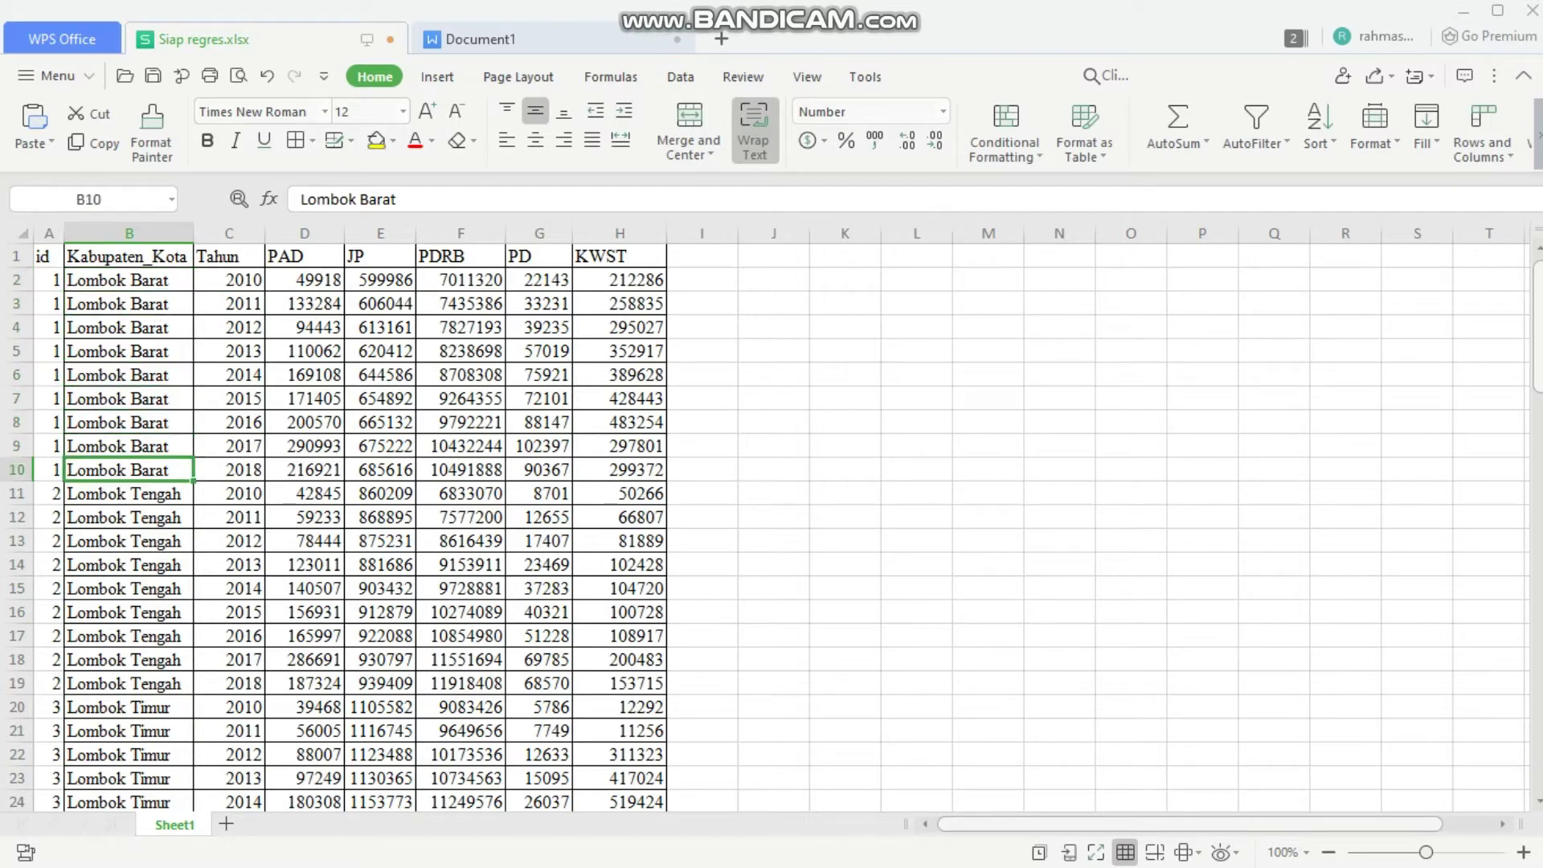
- Examine the Tahun sequence across the Lombok Barat rows to where the Lombok Tengah rows begin
key("Right")
key("Right")
key("Up")
key("Up")
key("Up")
key("Up")
key("Up")
key("Up")
key("Up")
key("Up")
key("Up")
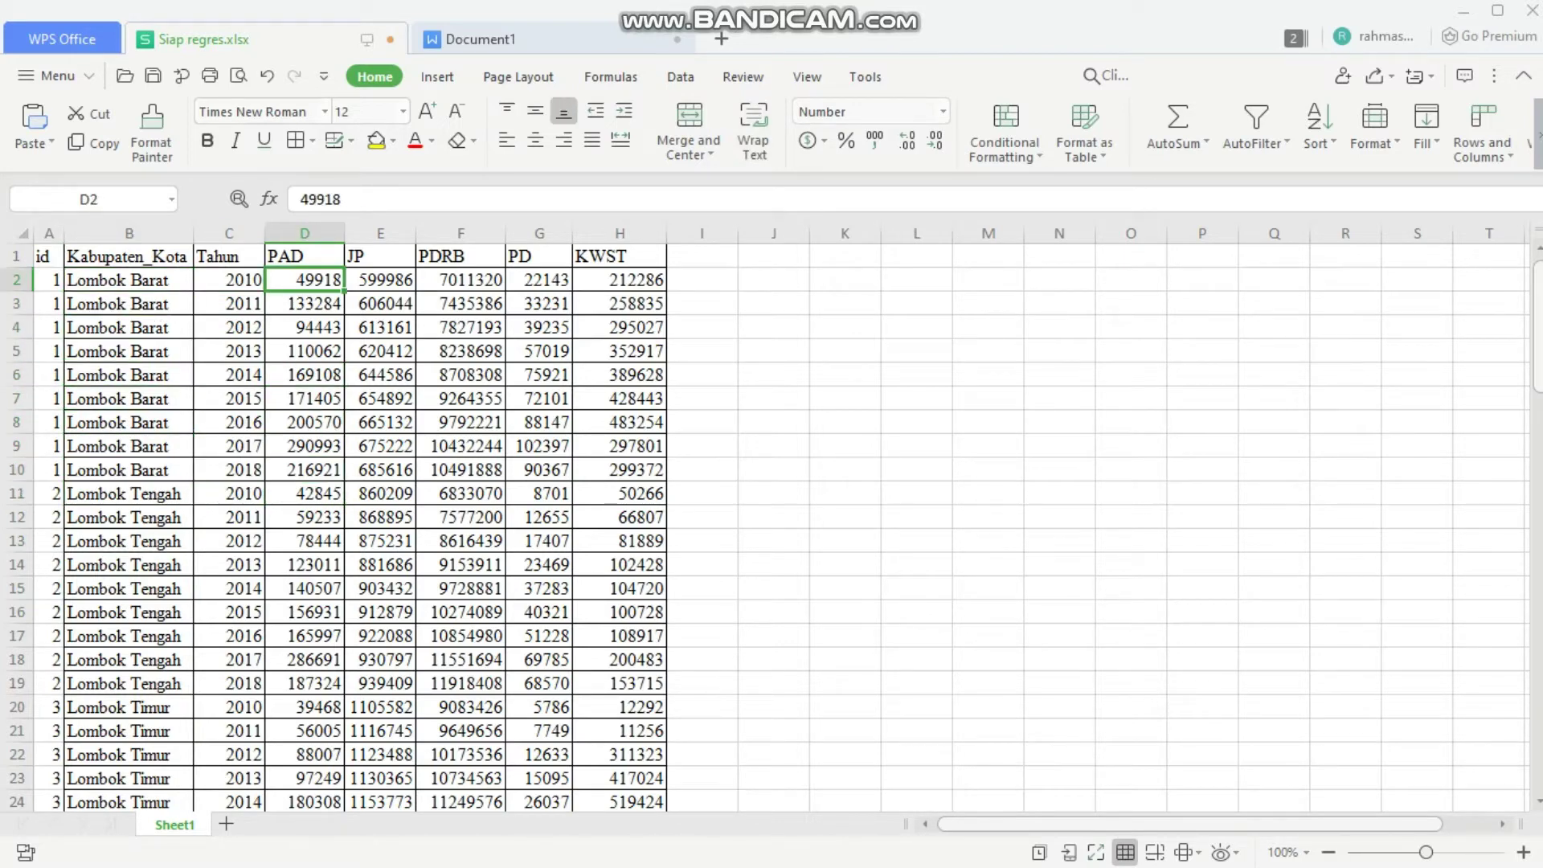
key("Left")
key("Down")
key("Down")
key("Down")
key("Down")
key("Down")
key("Down")
key("Down")
key("Down")
key("Down")
key("Down")
key("Up")
key("Up")
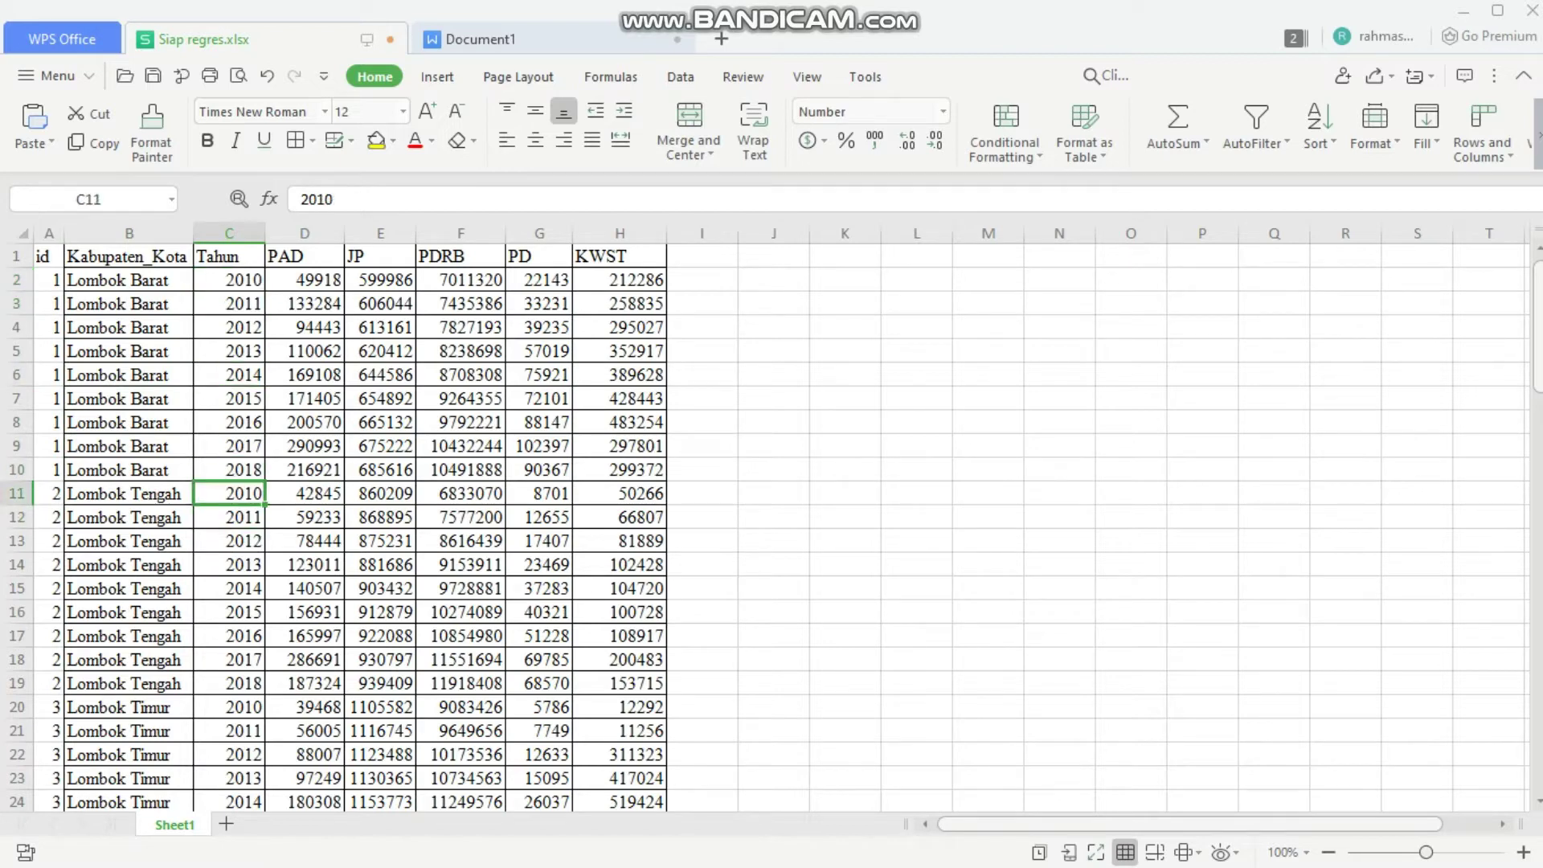
key("Down")
key("Left")
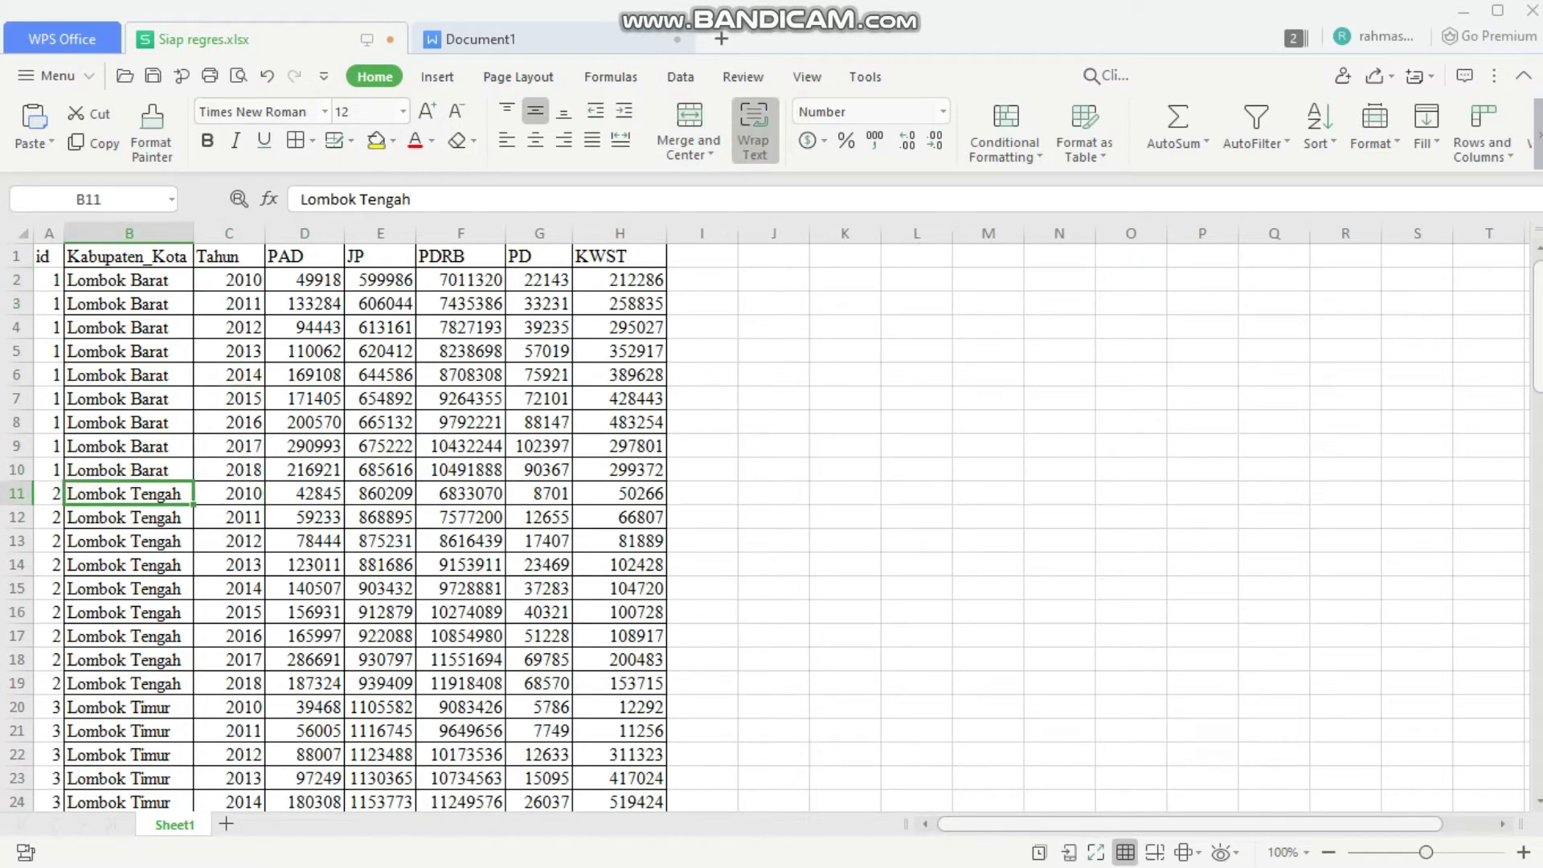
- Examine the PAD column up to its header and the neighbouring variable headers in row 1
key("Right")
key("Right")
key("Up")
key("Up")
key("Up")
key("Up")
key("Up")
key("Up")
key("Up")
key("Up")
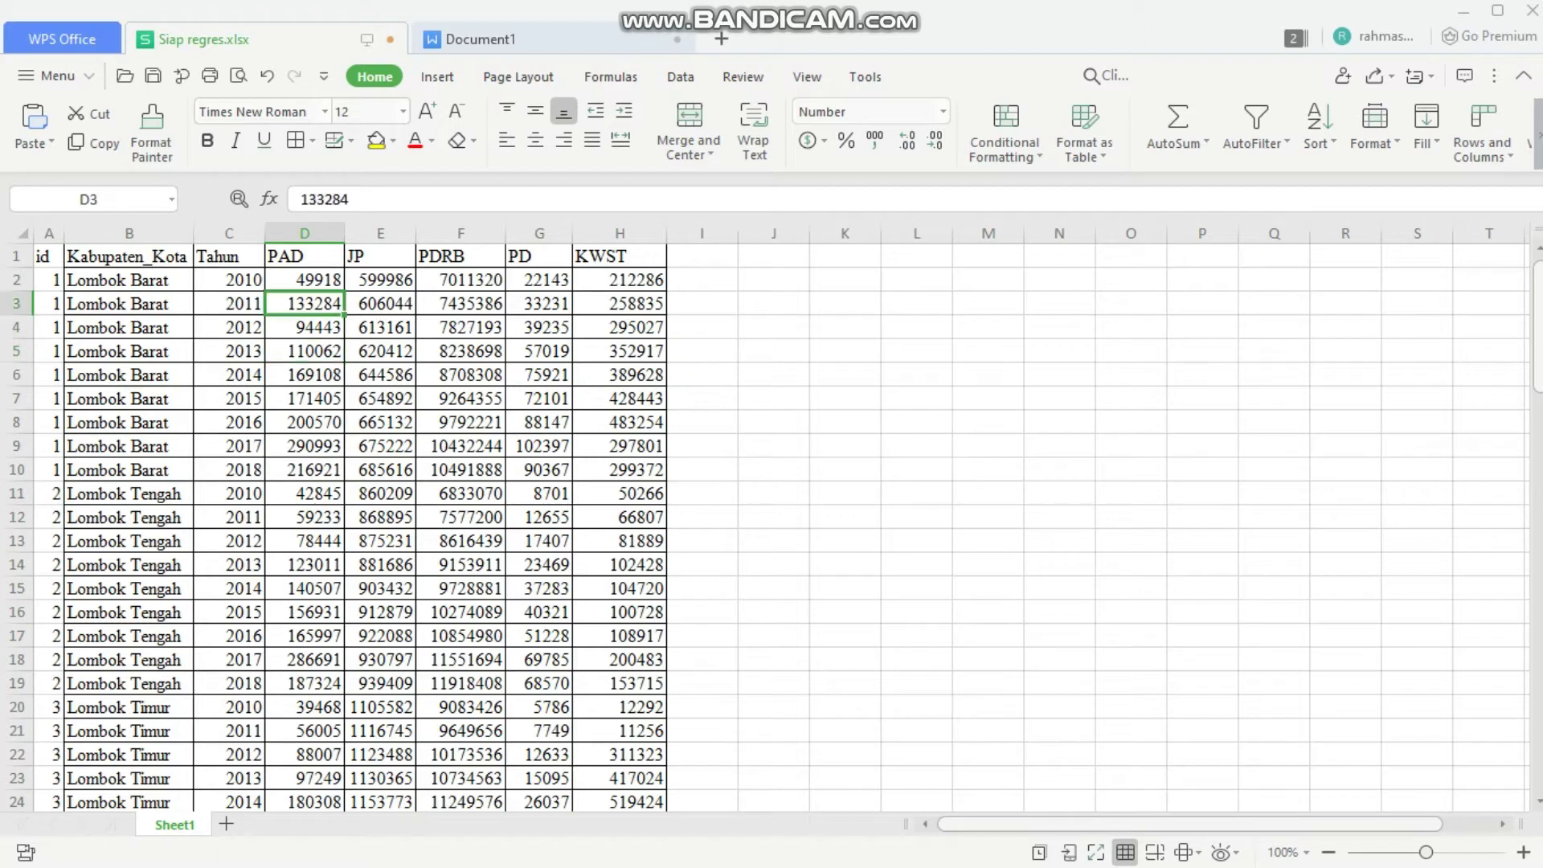
key("Up")
key("Up")
key("Right")
key("Right")
key("Right")
key("Right")
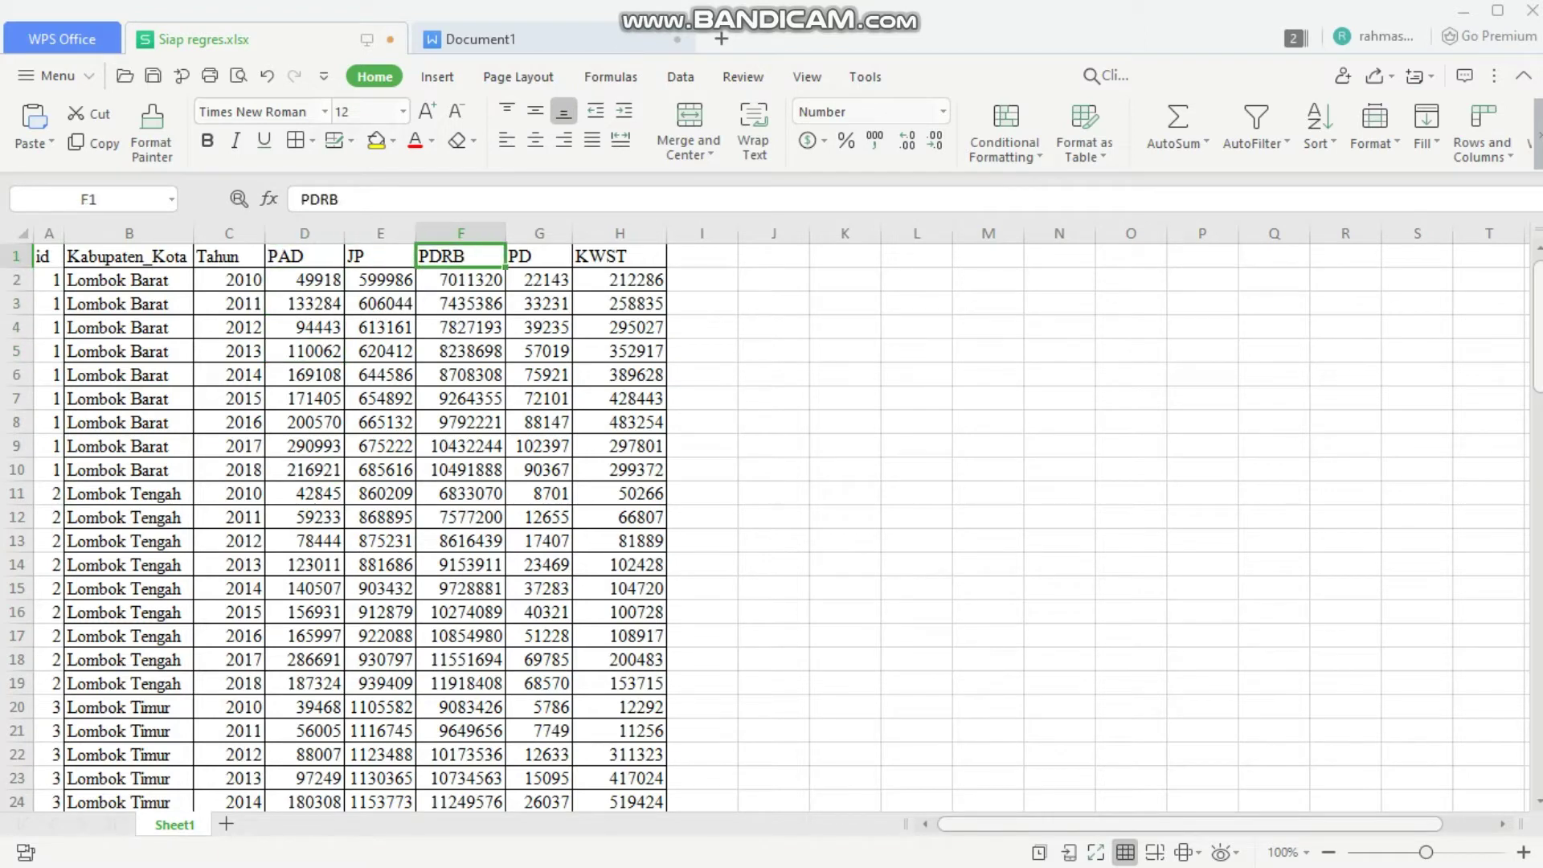
key("Left")
key("Left")
key("Left")
key("Left")
key("Left")
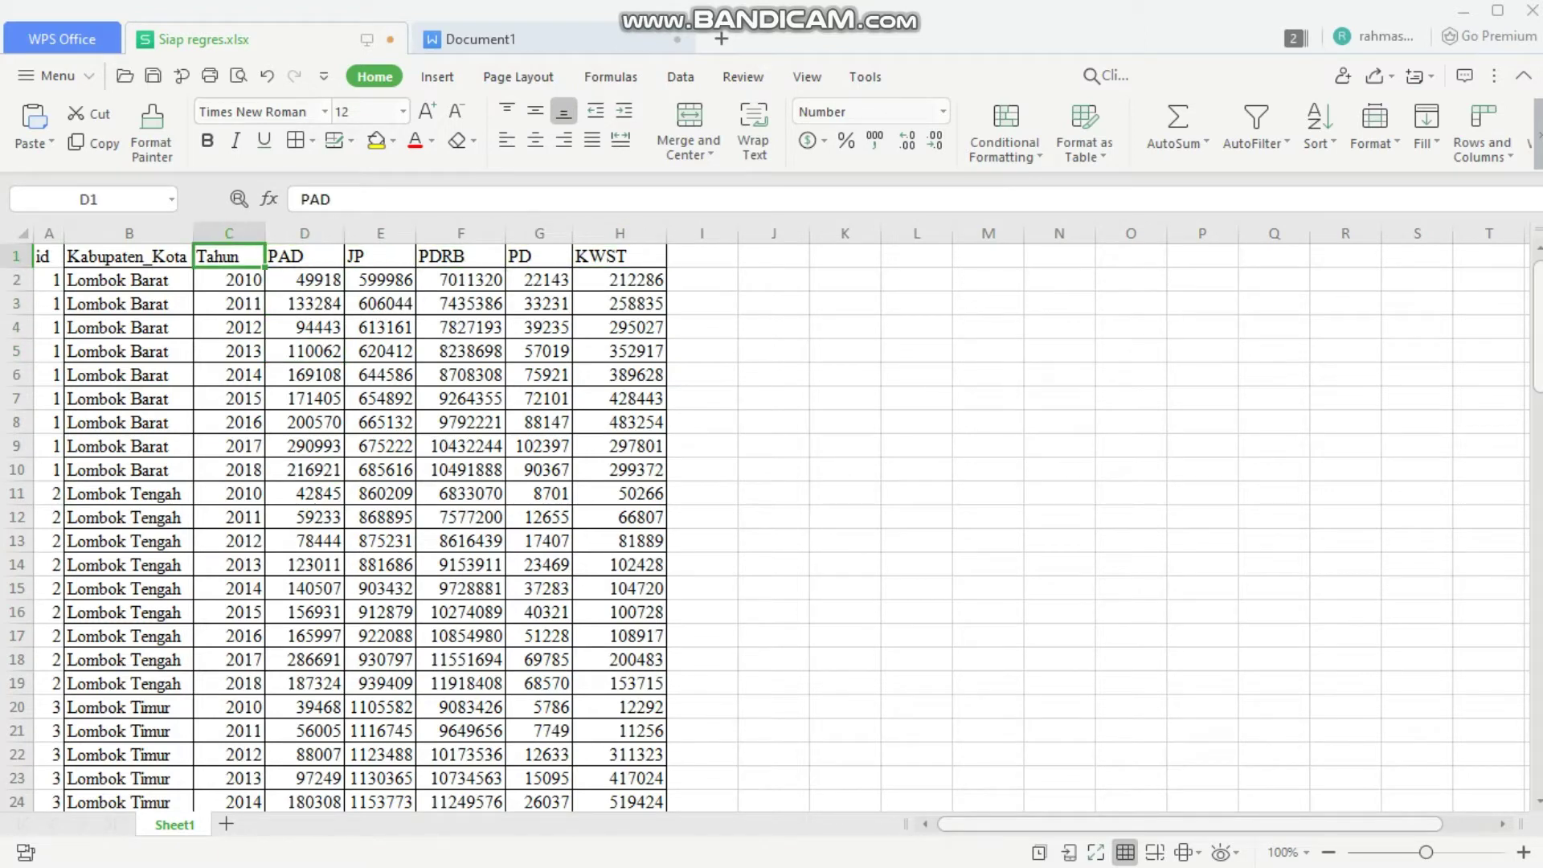
- Examine the variable headers in row 1, from PAD across to KWST
key("Right")
key("Right")
key("Right")
key("Right")
key("Left")
key("Left")
key("Left")
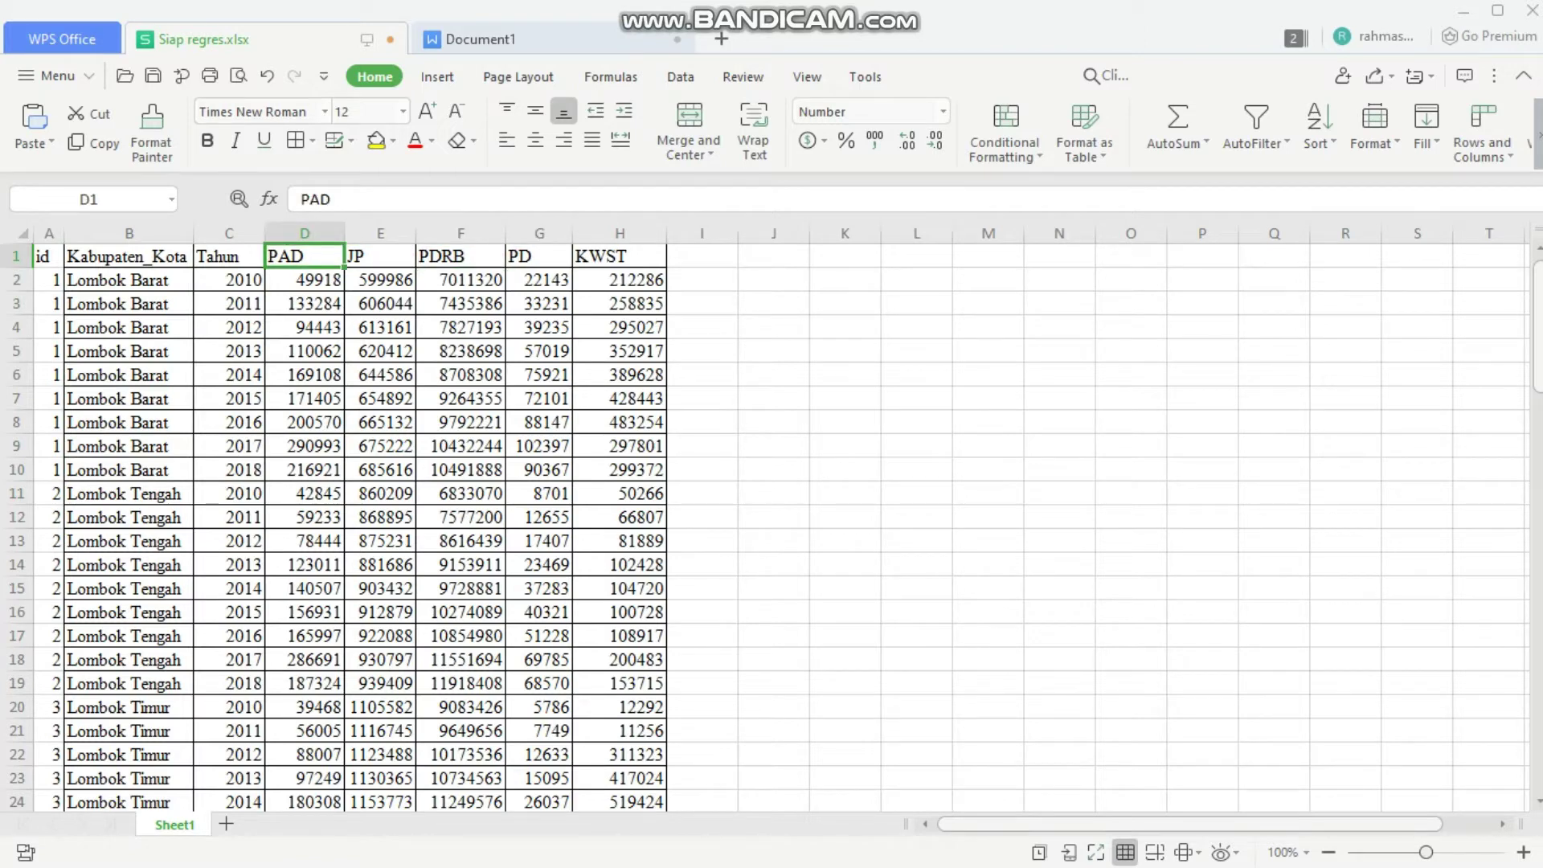
key("Right")
key("Right")
key("Right")
key("Right")
key("Right")
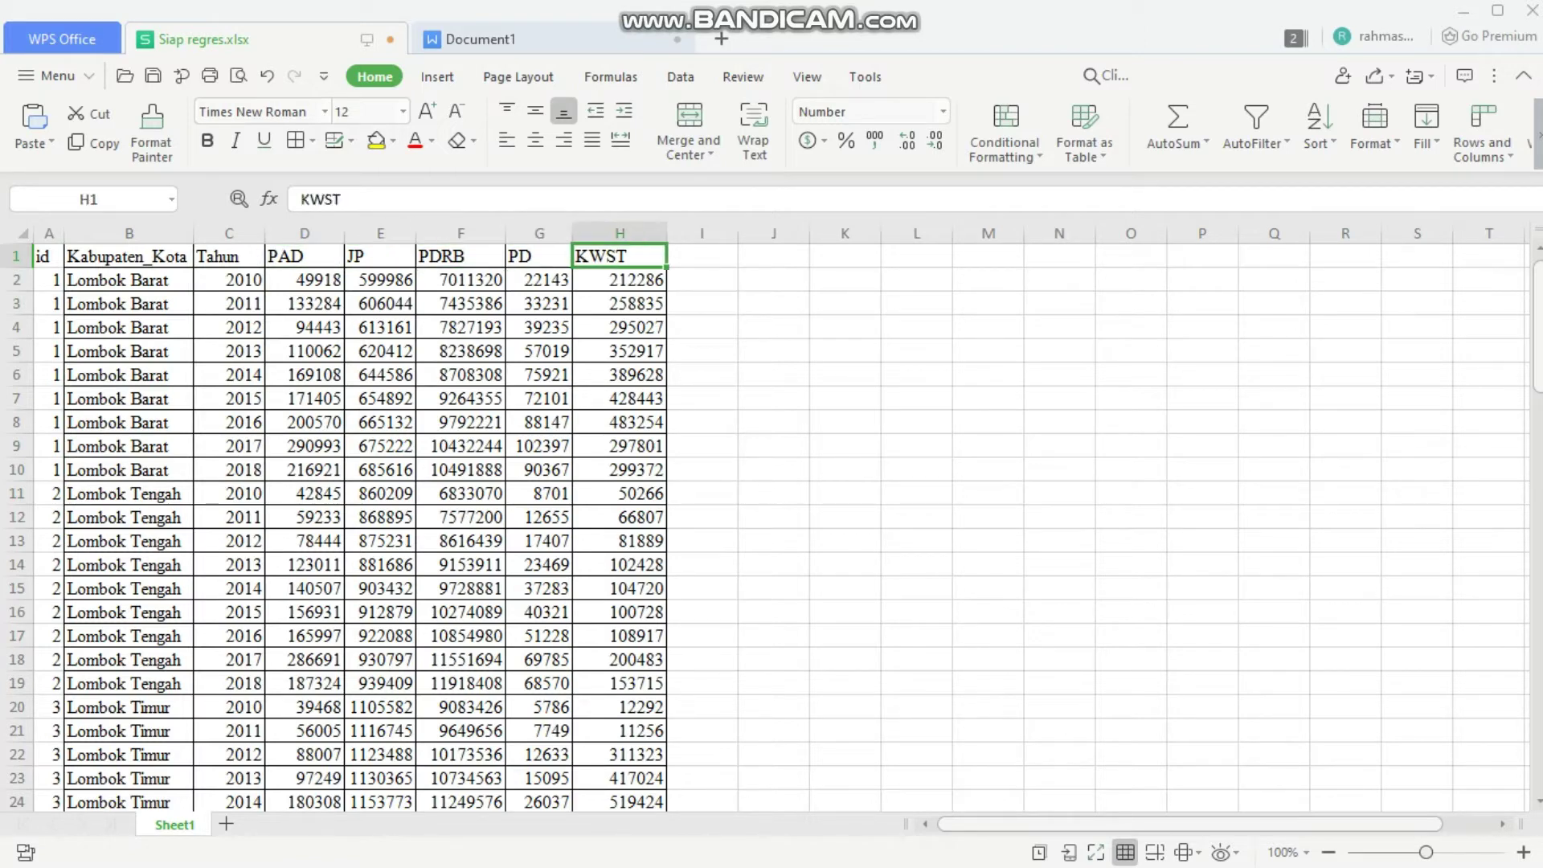
- Review the JP, PDRB, PD and KWST headers as the variables that follow PAD
key("Left")
key("Left")
key("Left")
key("Left")
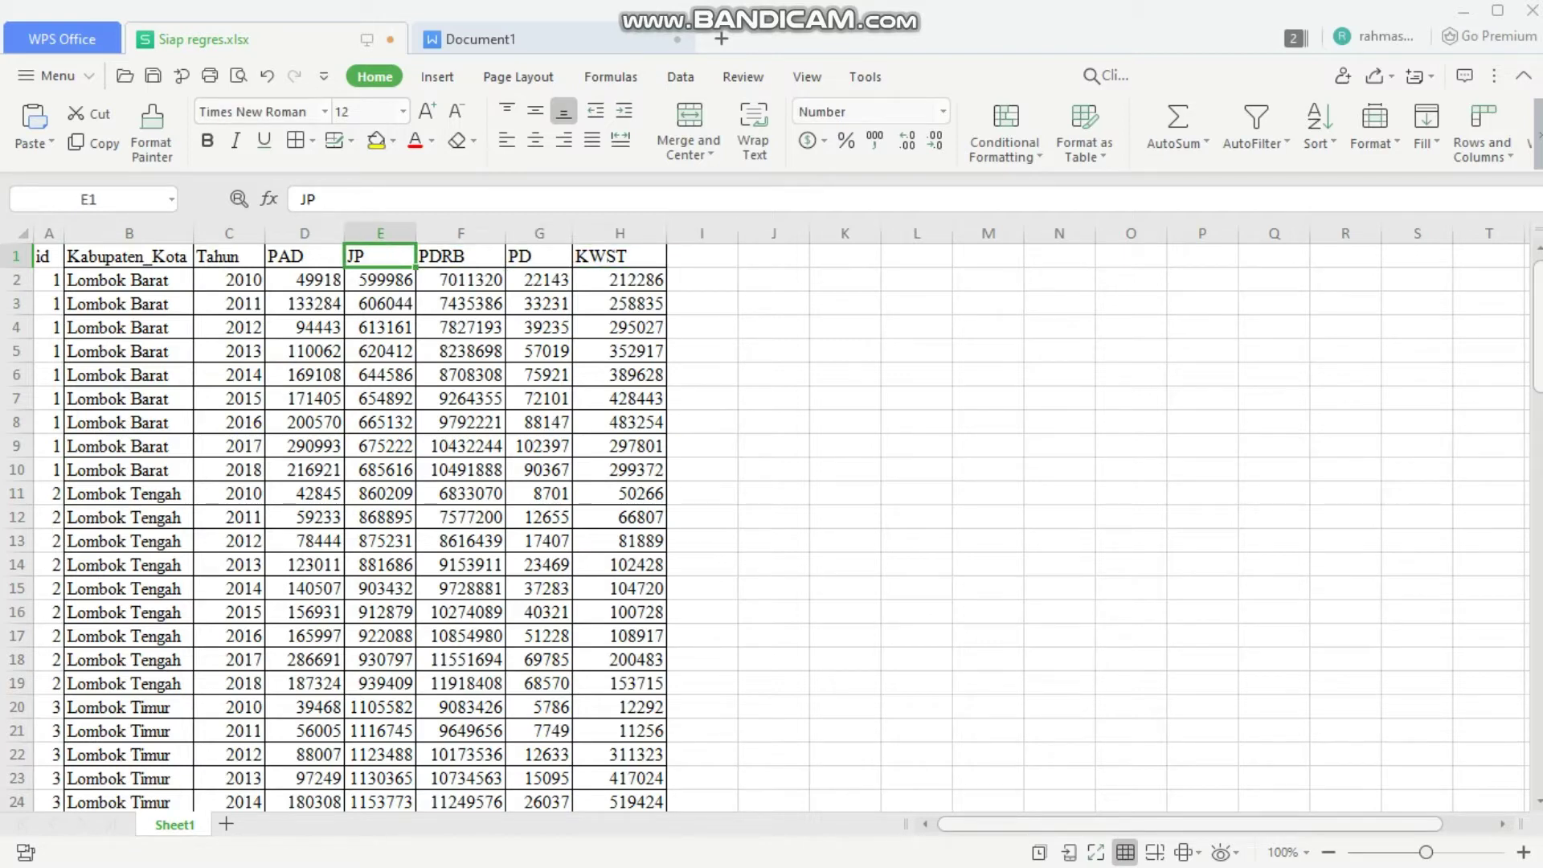
key("Right")
key("Right")
key("Right")
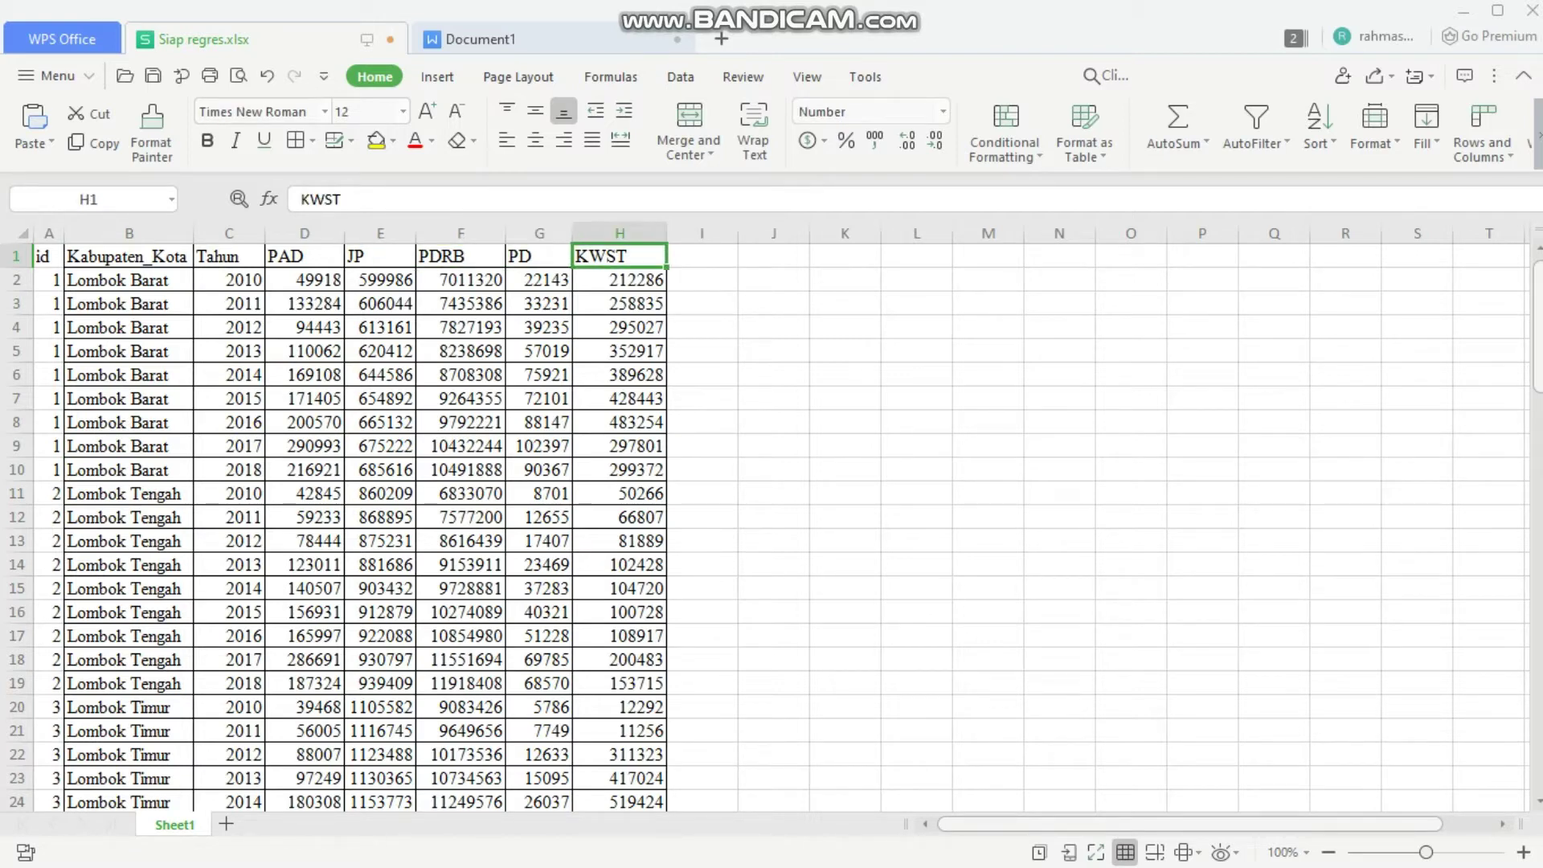
key("Left")
key("Left")
key("Left")
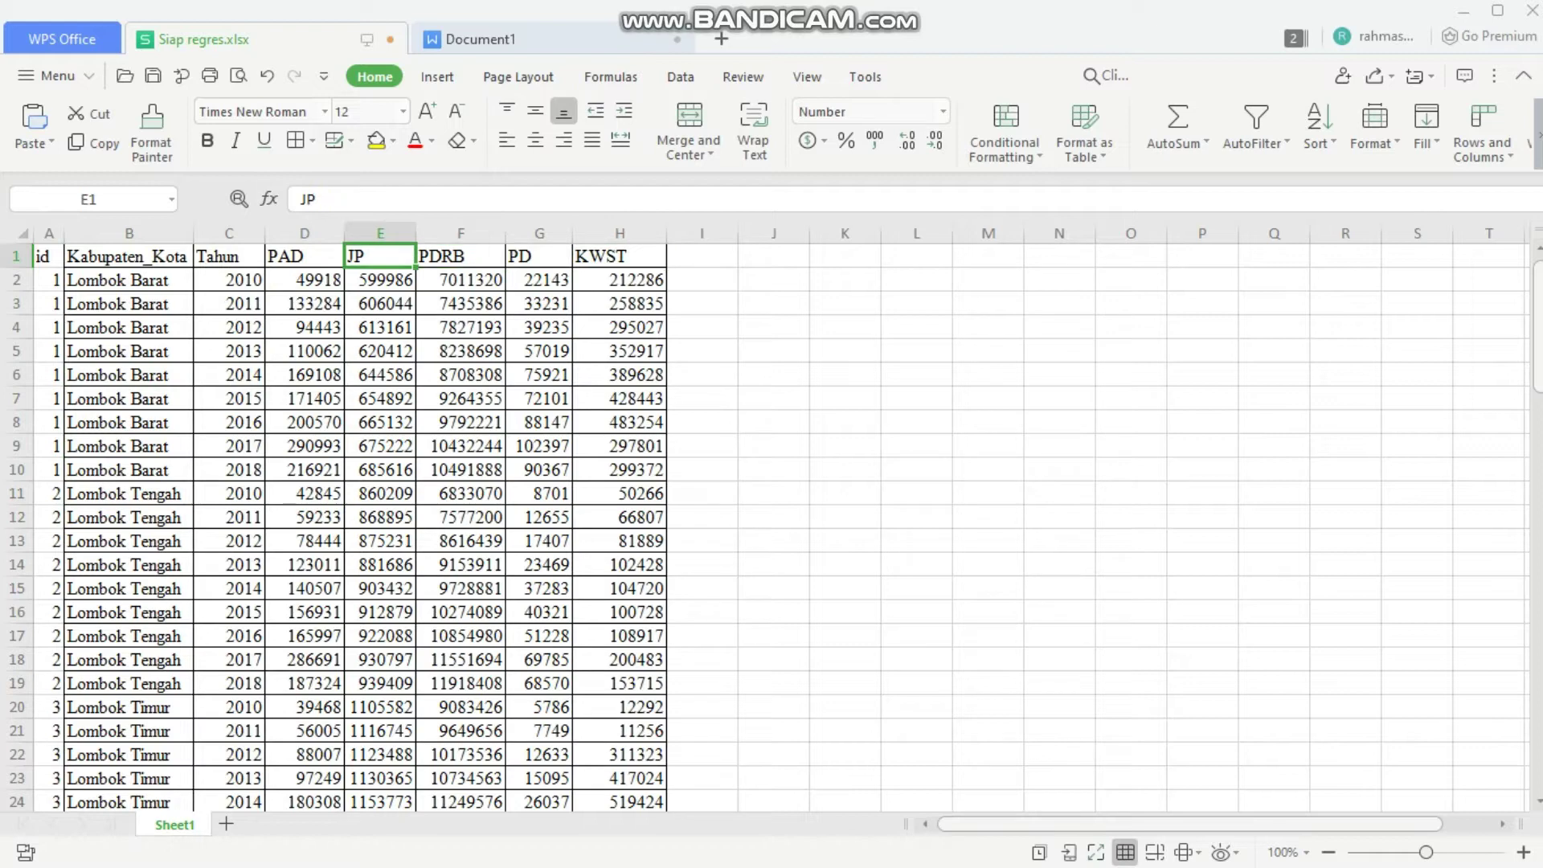
key("Right")
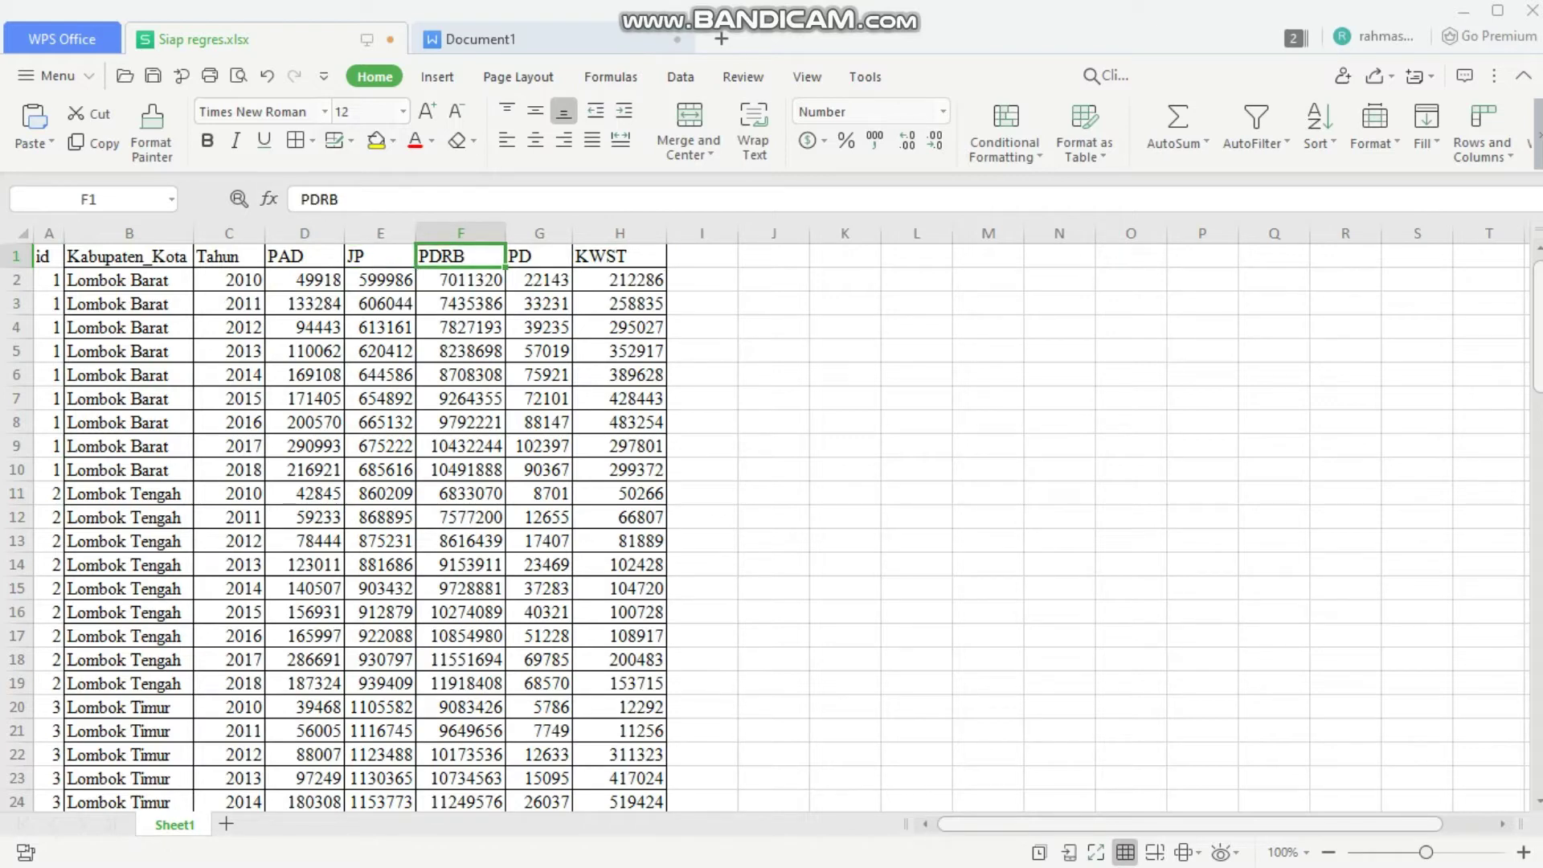
- Examine the repeated Lombok Barat names in Kabupaten_Kota down to the first Lombok Tengah row
left_click(128, 279)
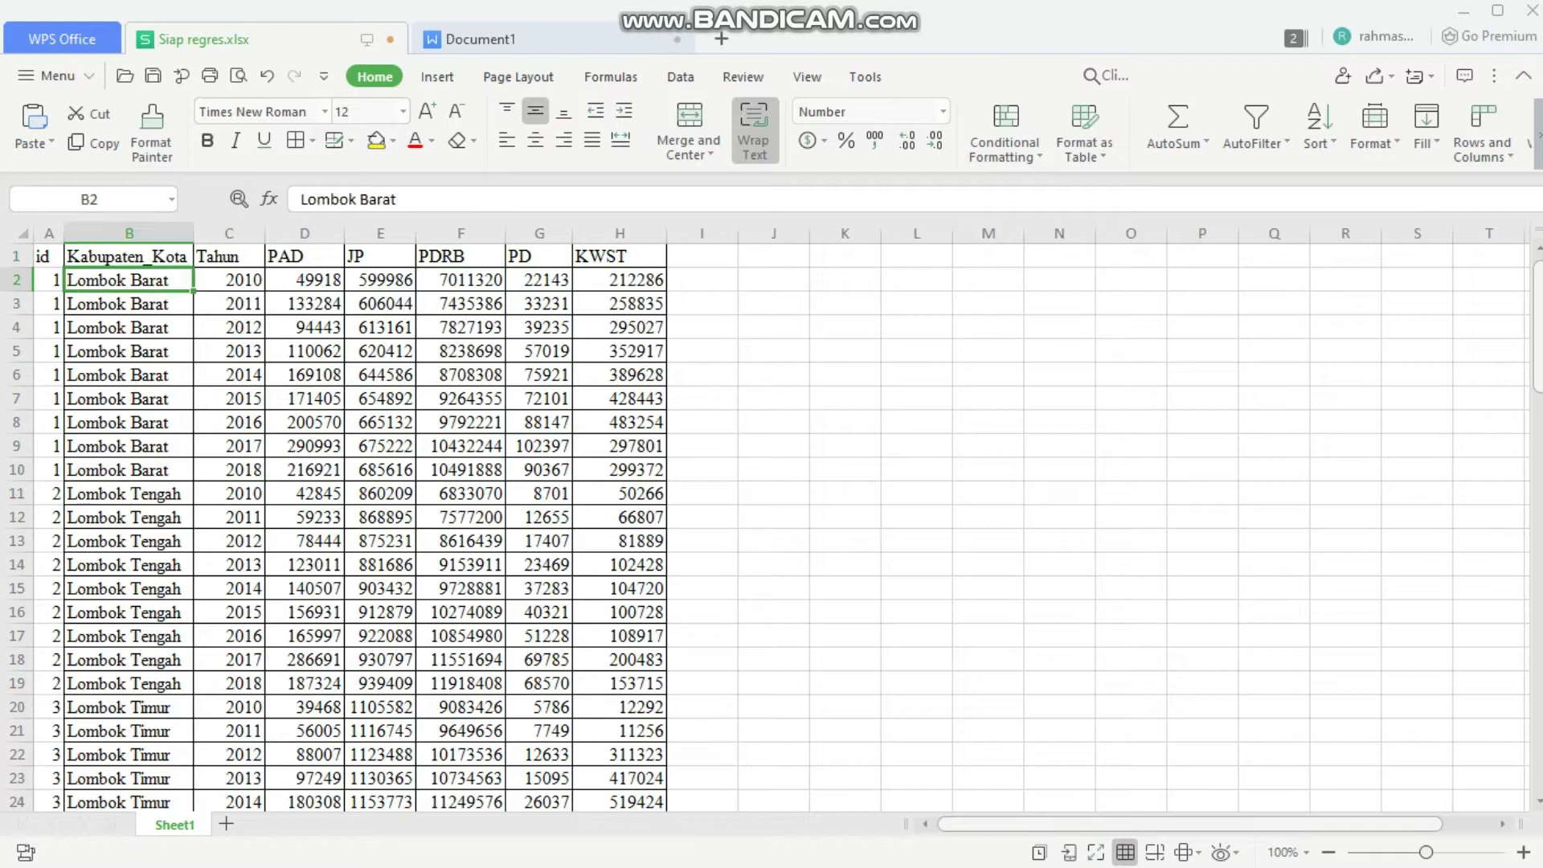
key("Down")
key("Down")
key("Down")
key("Down")
key("Down")
key("Down")
key("Down")
key("Down")
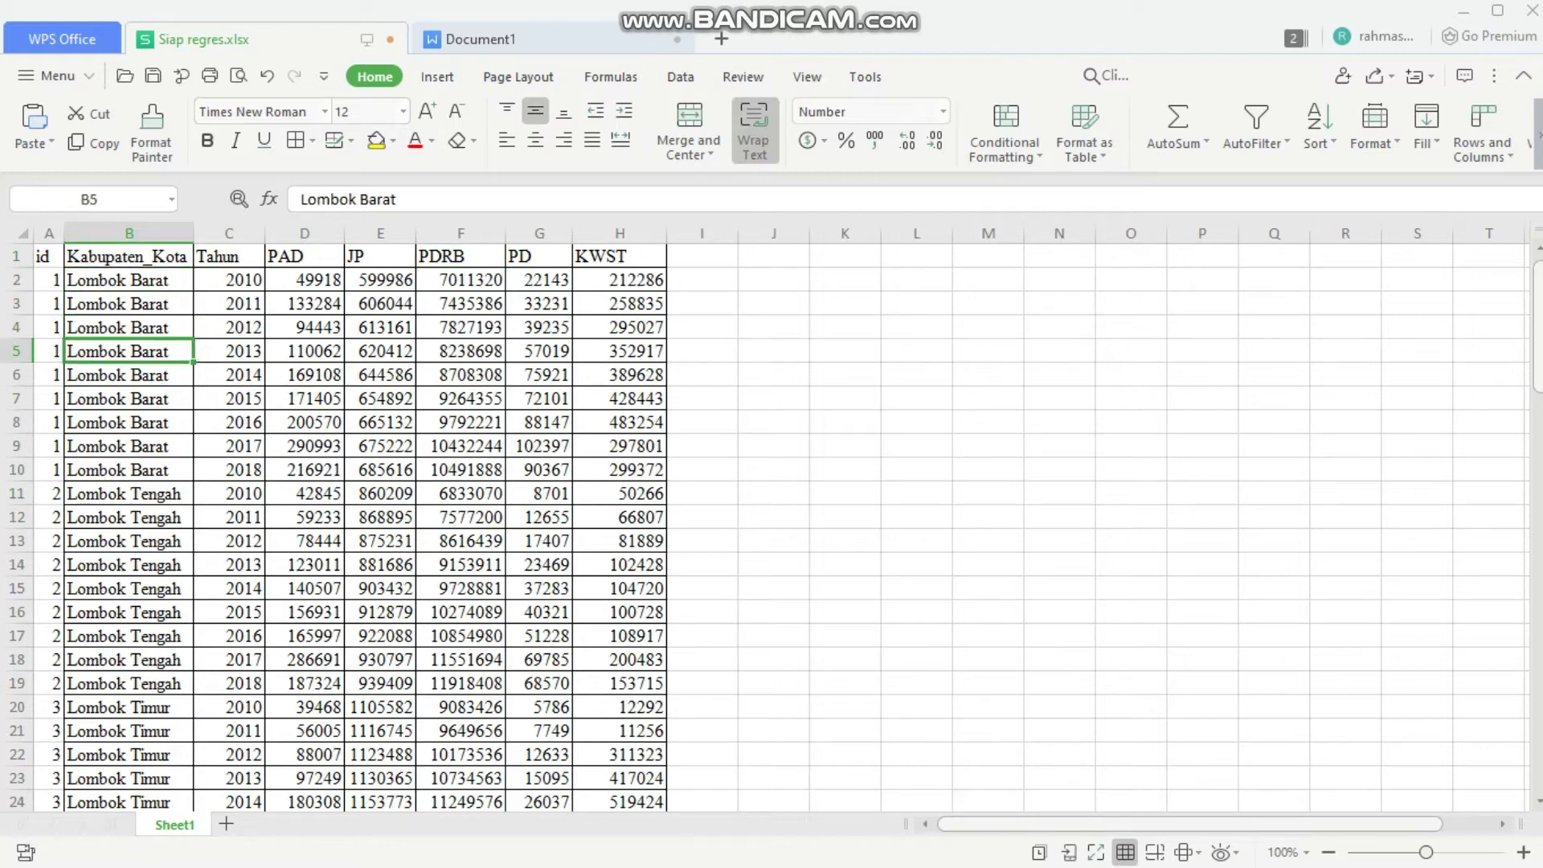
key("Down")
key("Down")
key("Up")
key("Up")
key("Up")
key("Up")
key("Up")
key("Up")
key("Up")
key("Up")
key("Up")
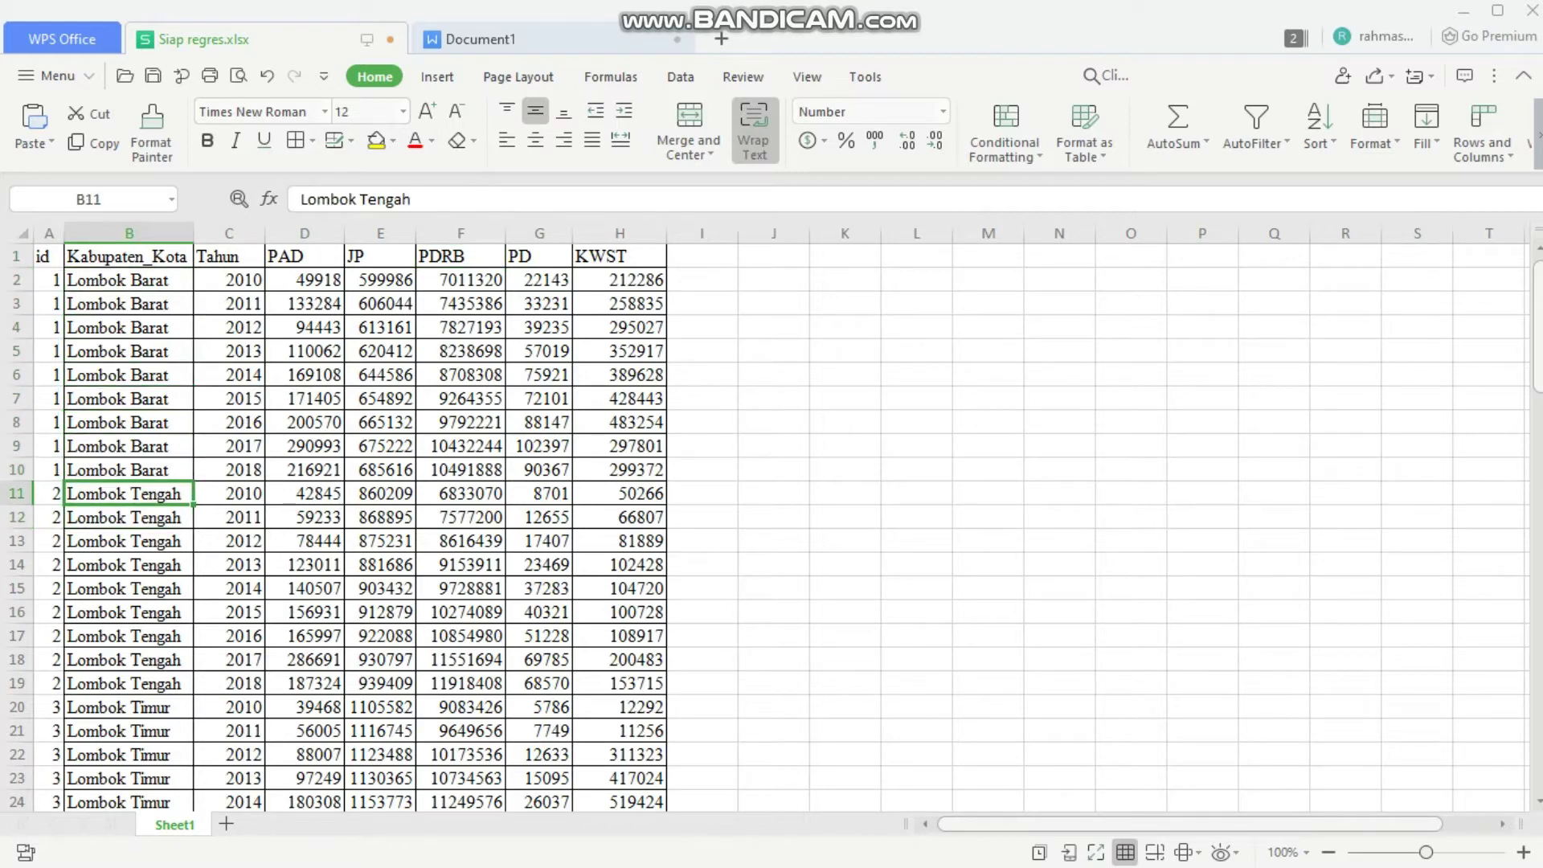
- Check the variable columns beside the Lombok Barat rows, including their headers from JP to KWST
key("Right")
key("Right")
key("Right")
key("Right")
key("Up")
key("Up")
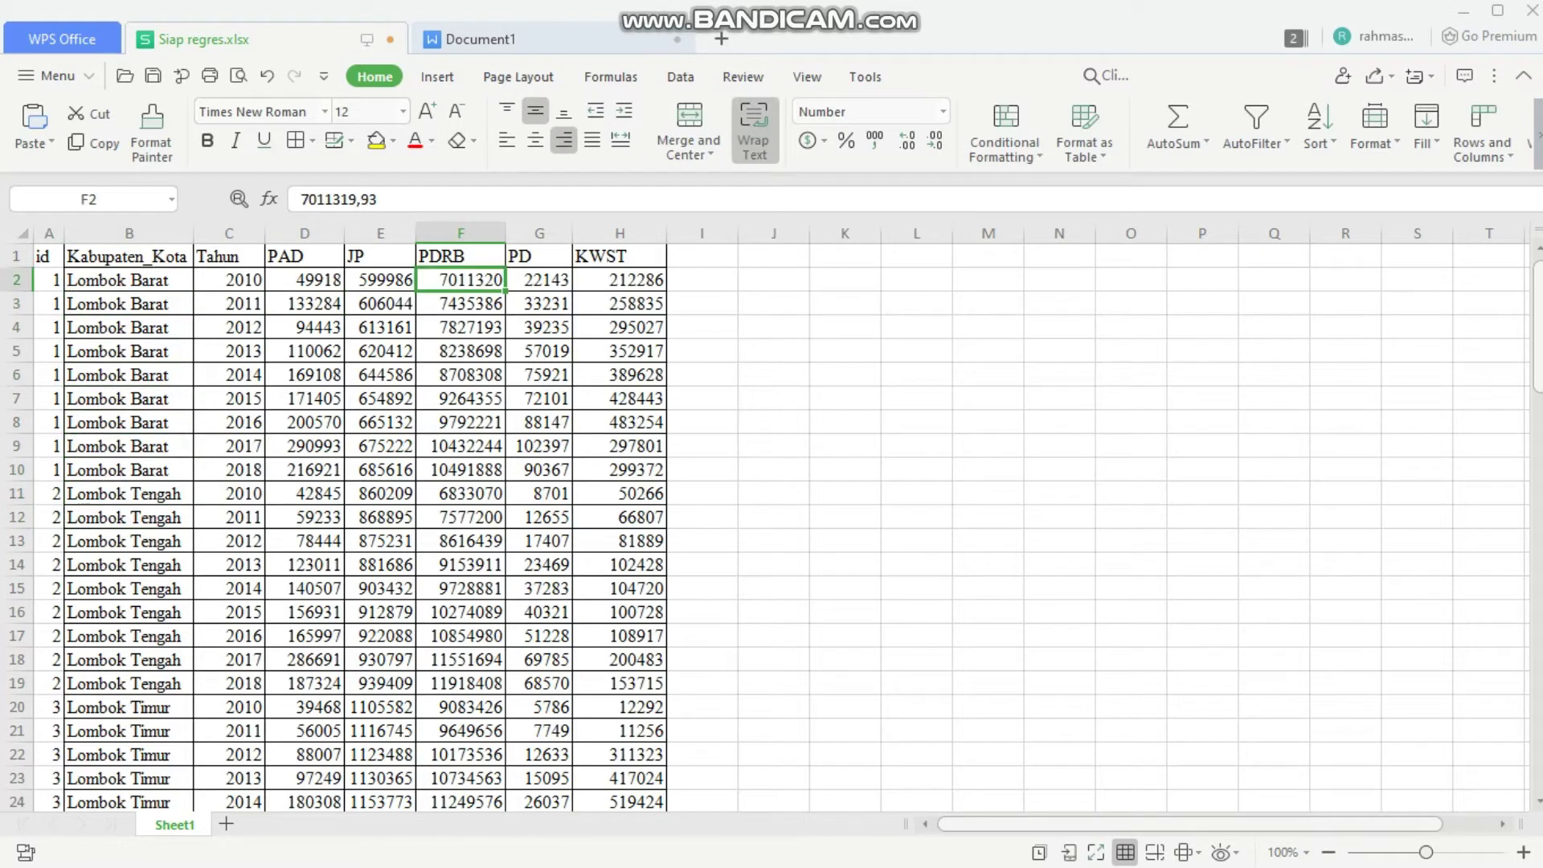
key("Left")
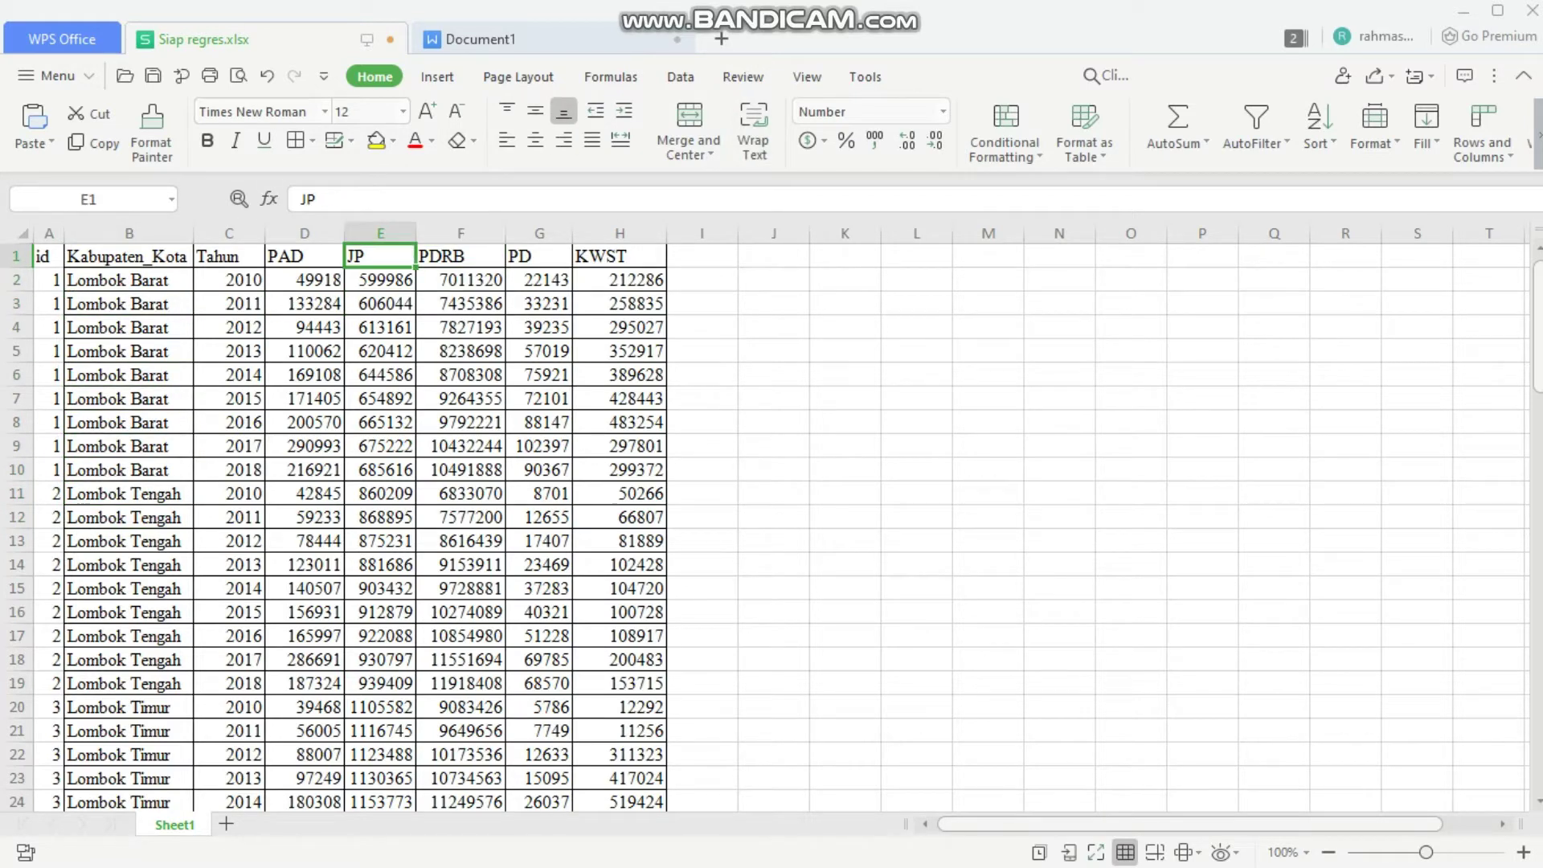
key("Right")
key("Right")
key("Right")
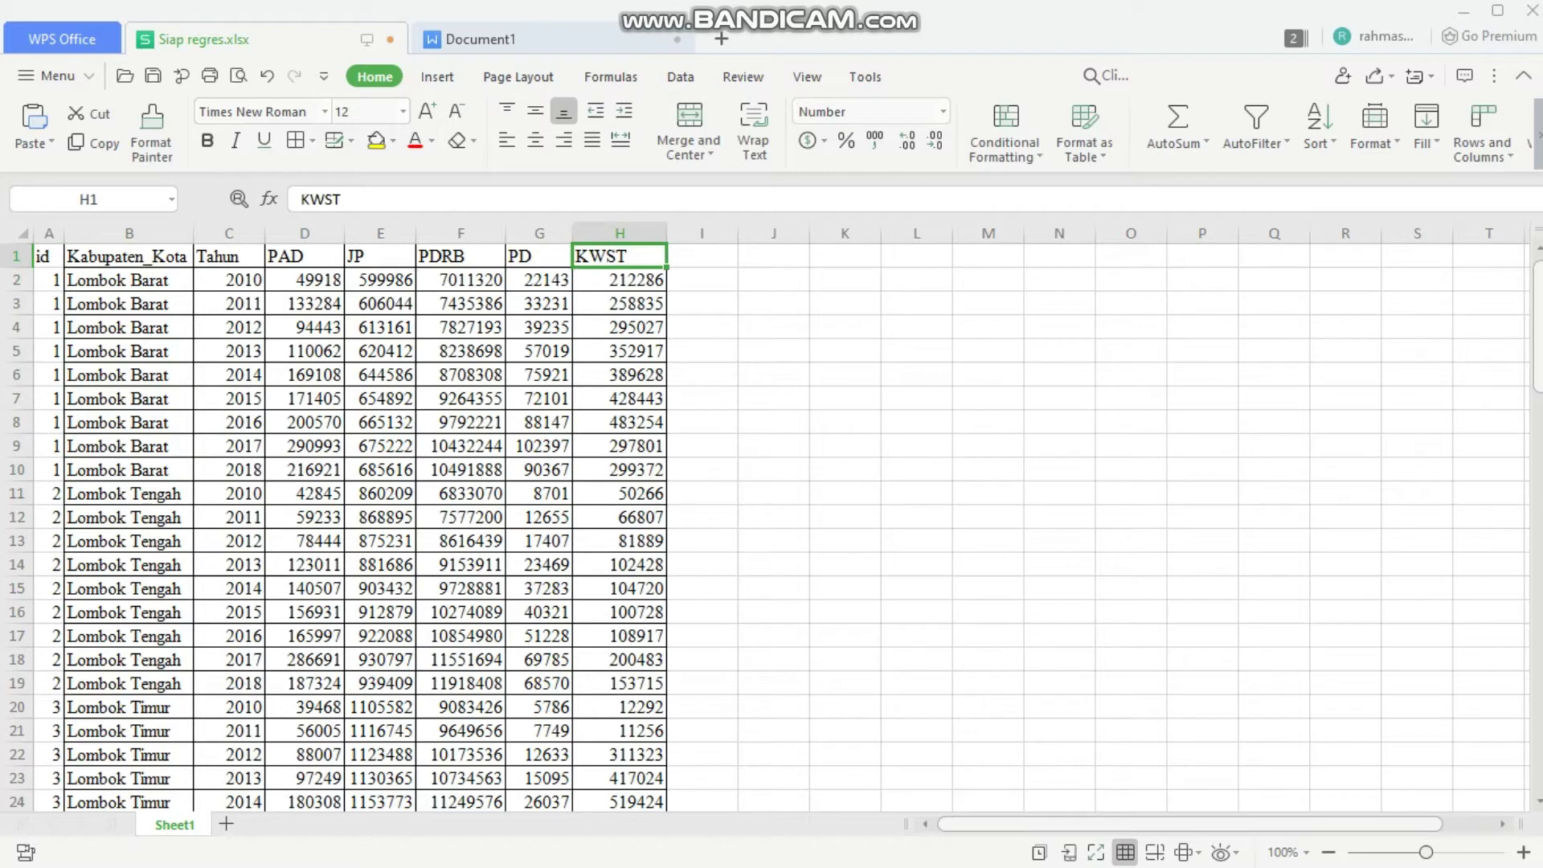
- Compare the first Kabupaten_Kota entries with the column headers in row 1 up to JP
key("Left")
key("Left")
key("Left")
key("Left")
key("Left")
key("Left")
key("Left")
key("Down")
key("Down")
key("Right")
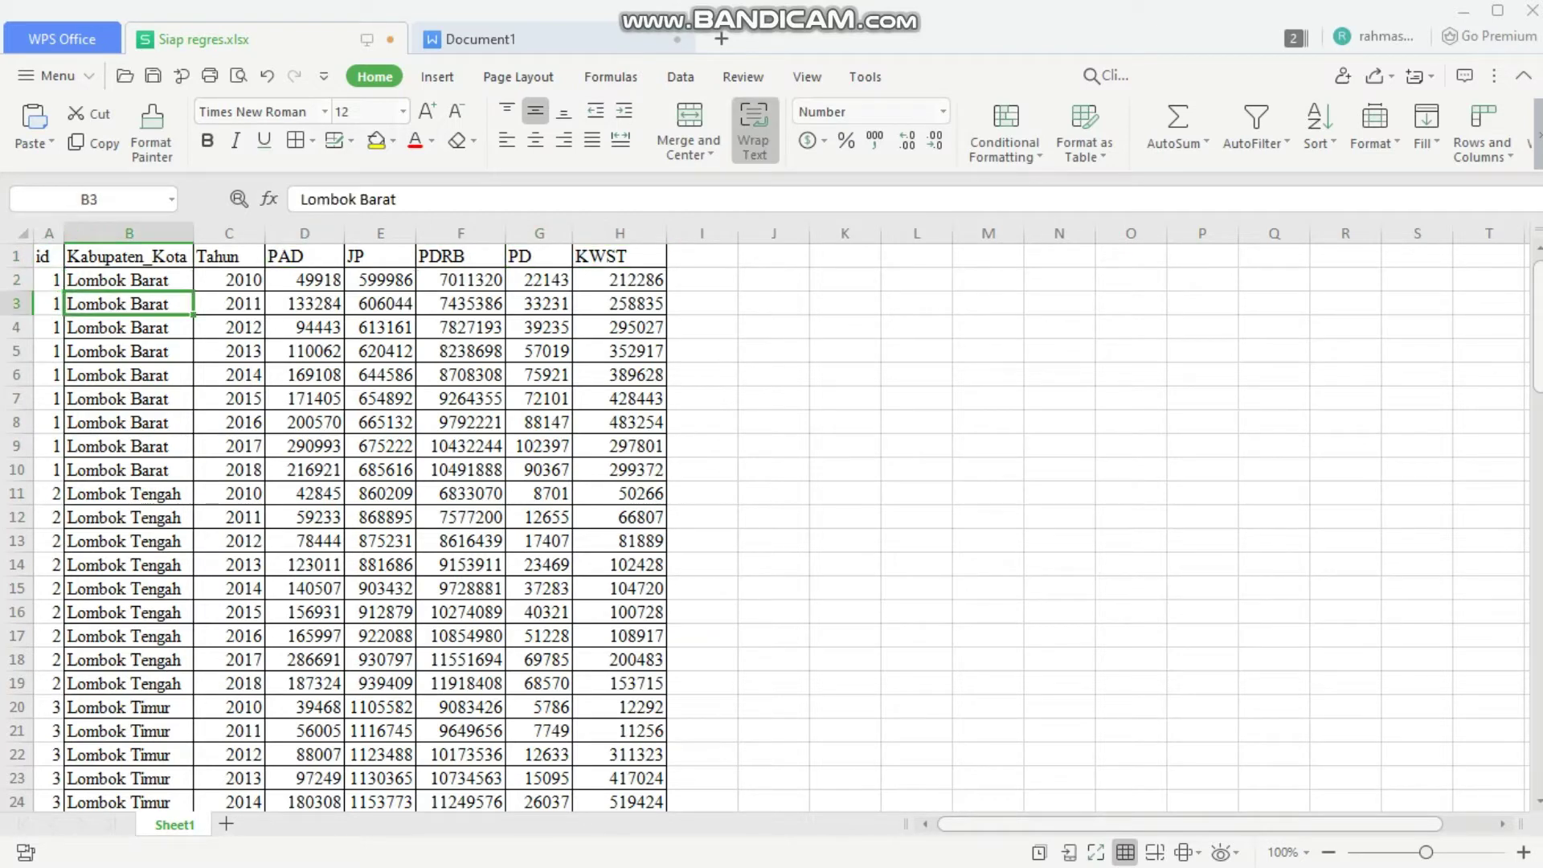
key("Up")
key("Up")
key("Right")
key("Right")
key("Right")
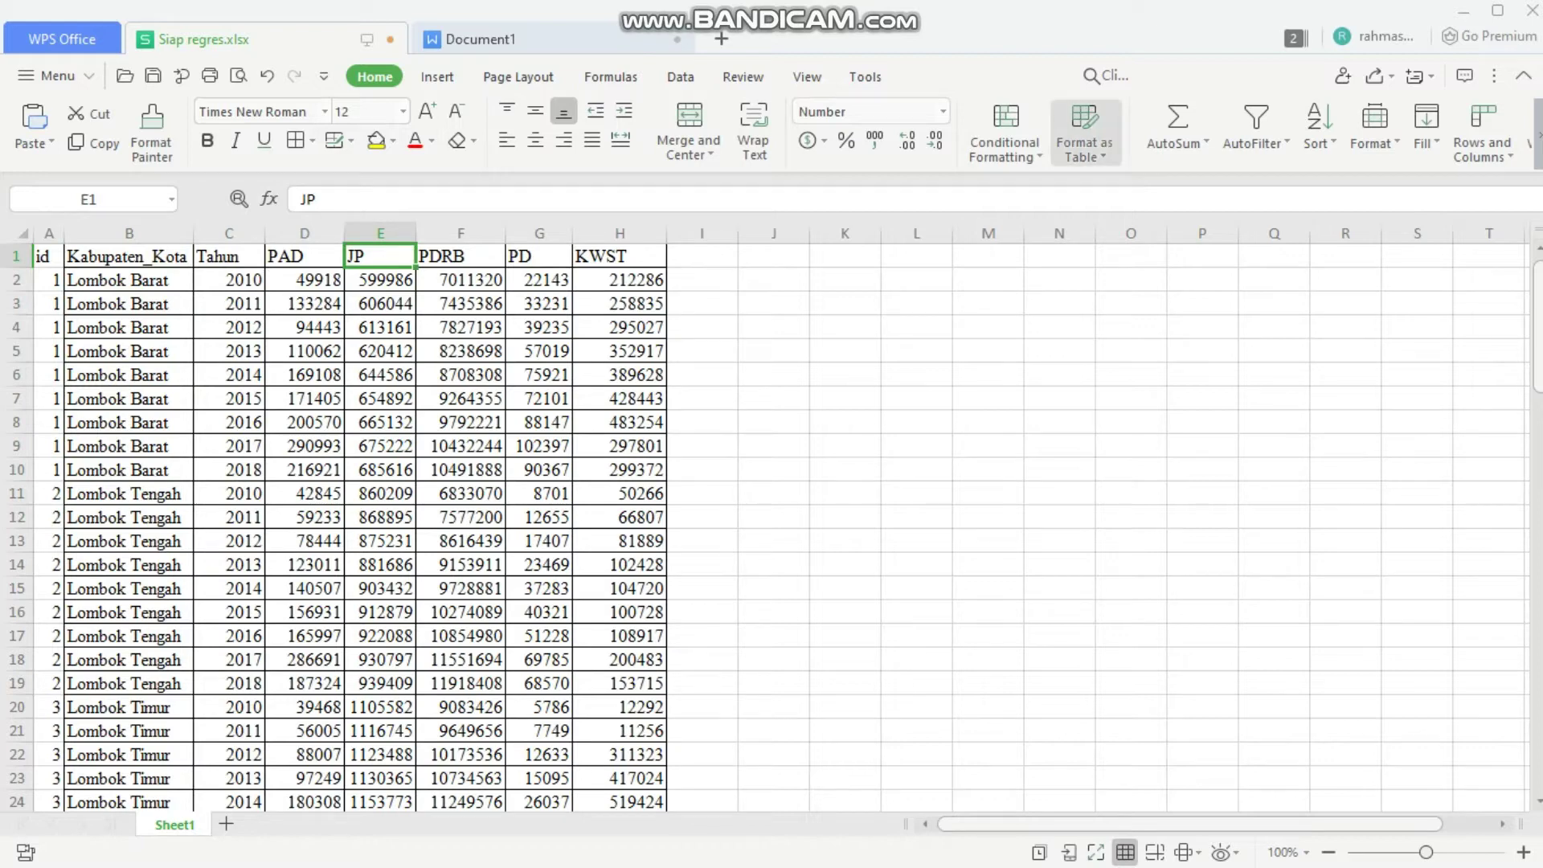
- Minimize the workbook, launch EViews 10, dismiss its startup screen and maximize its window
left_click(1463, 11)
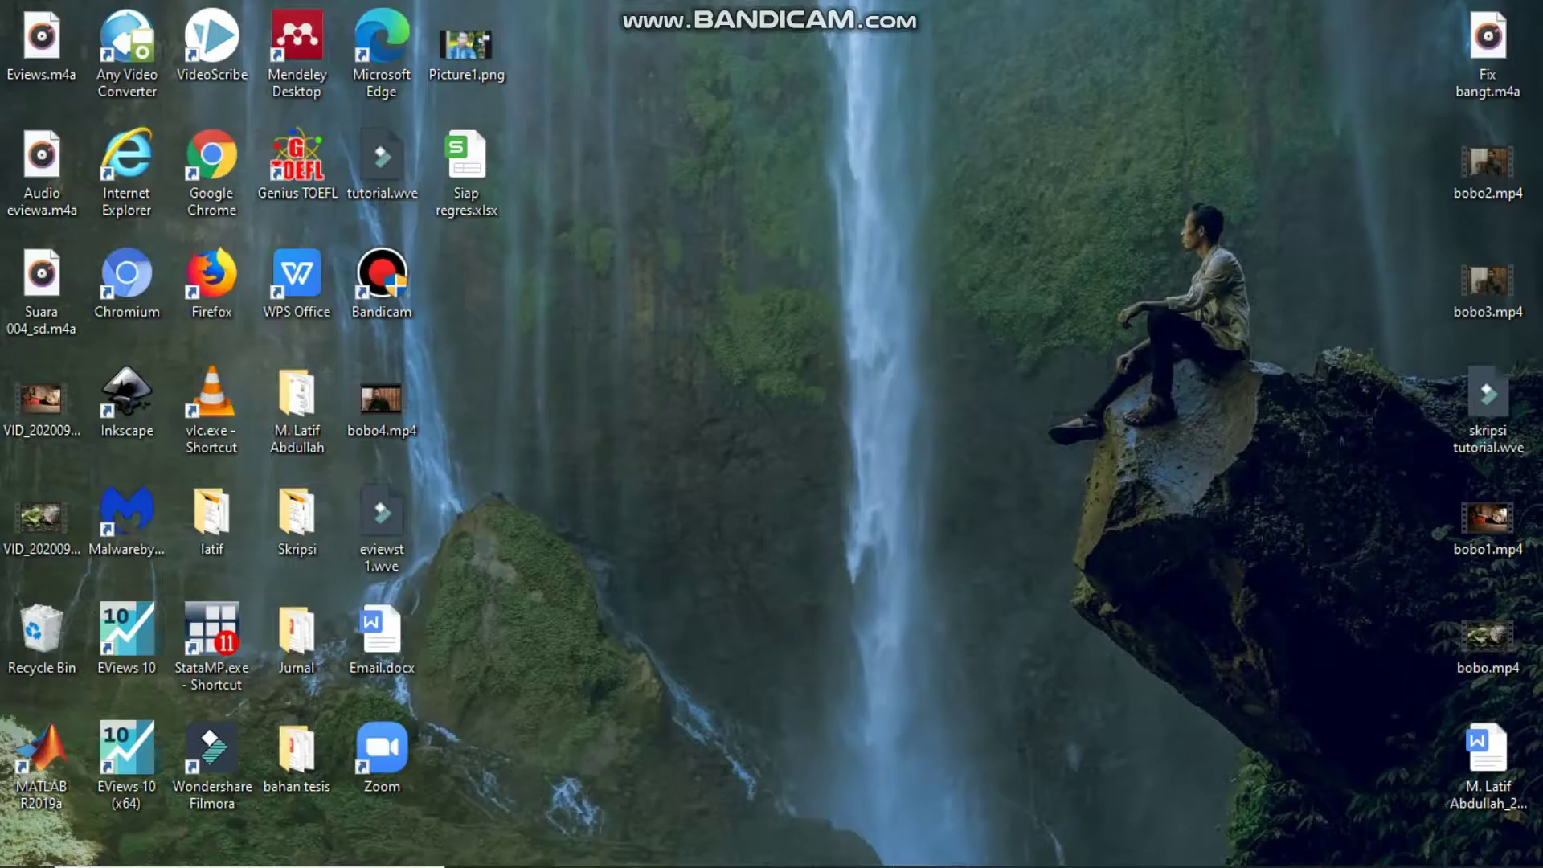
double_click(126, 631)
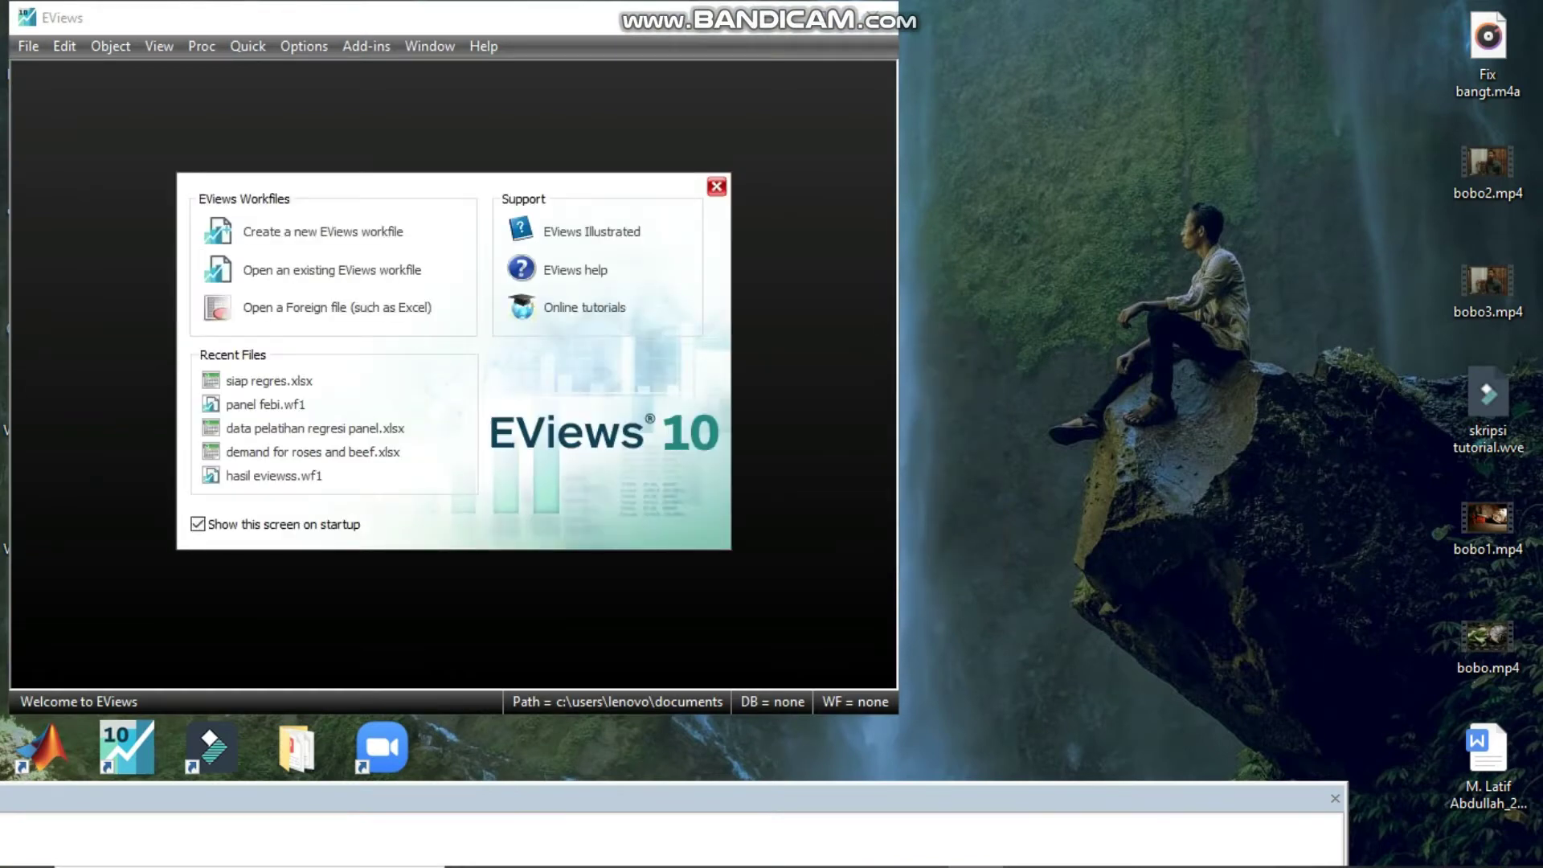
key("Escape")
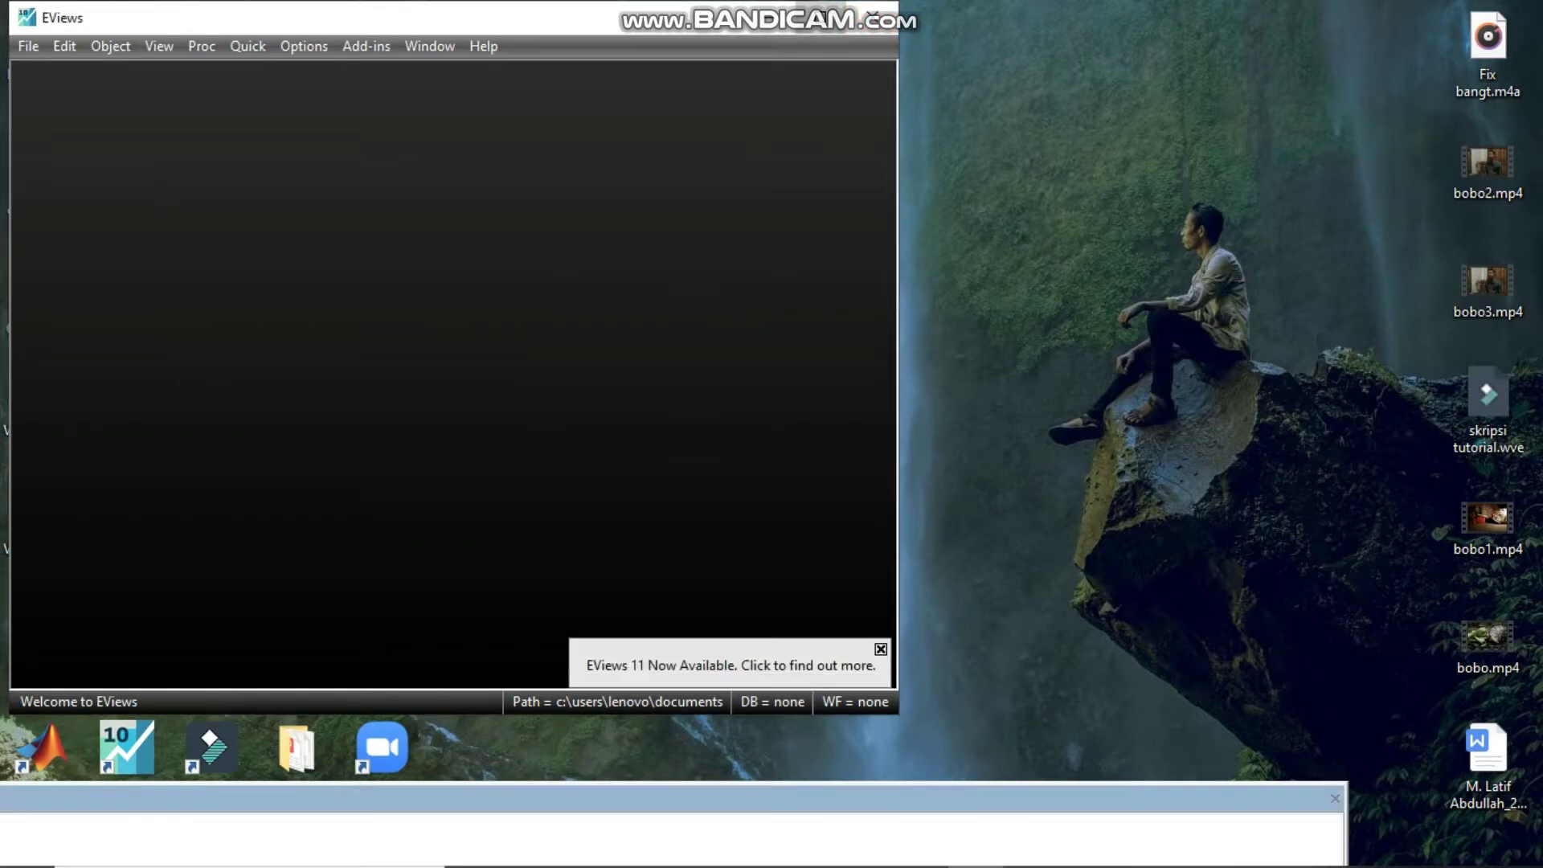
left_click(820, 17)
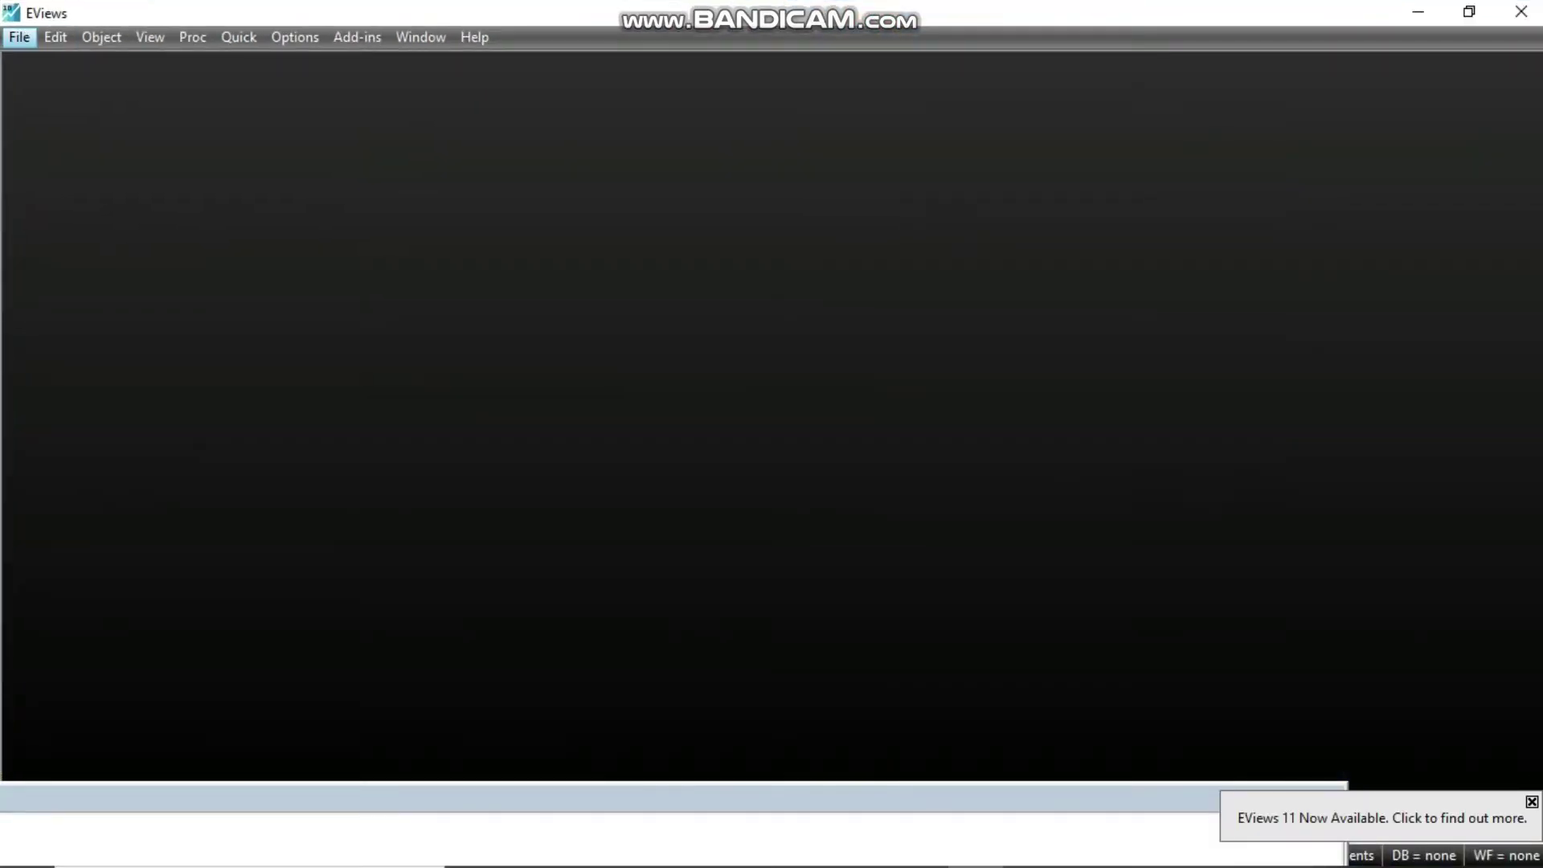
- Start a file import of Siap regres.xlsx from the Desktop folder
left_click(20, 37)
mouse_move(56, 220)
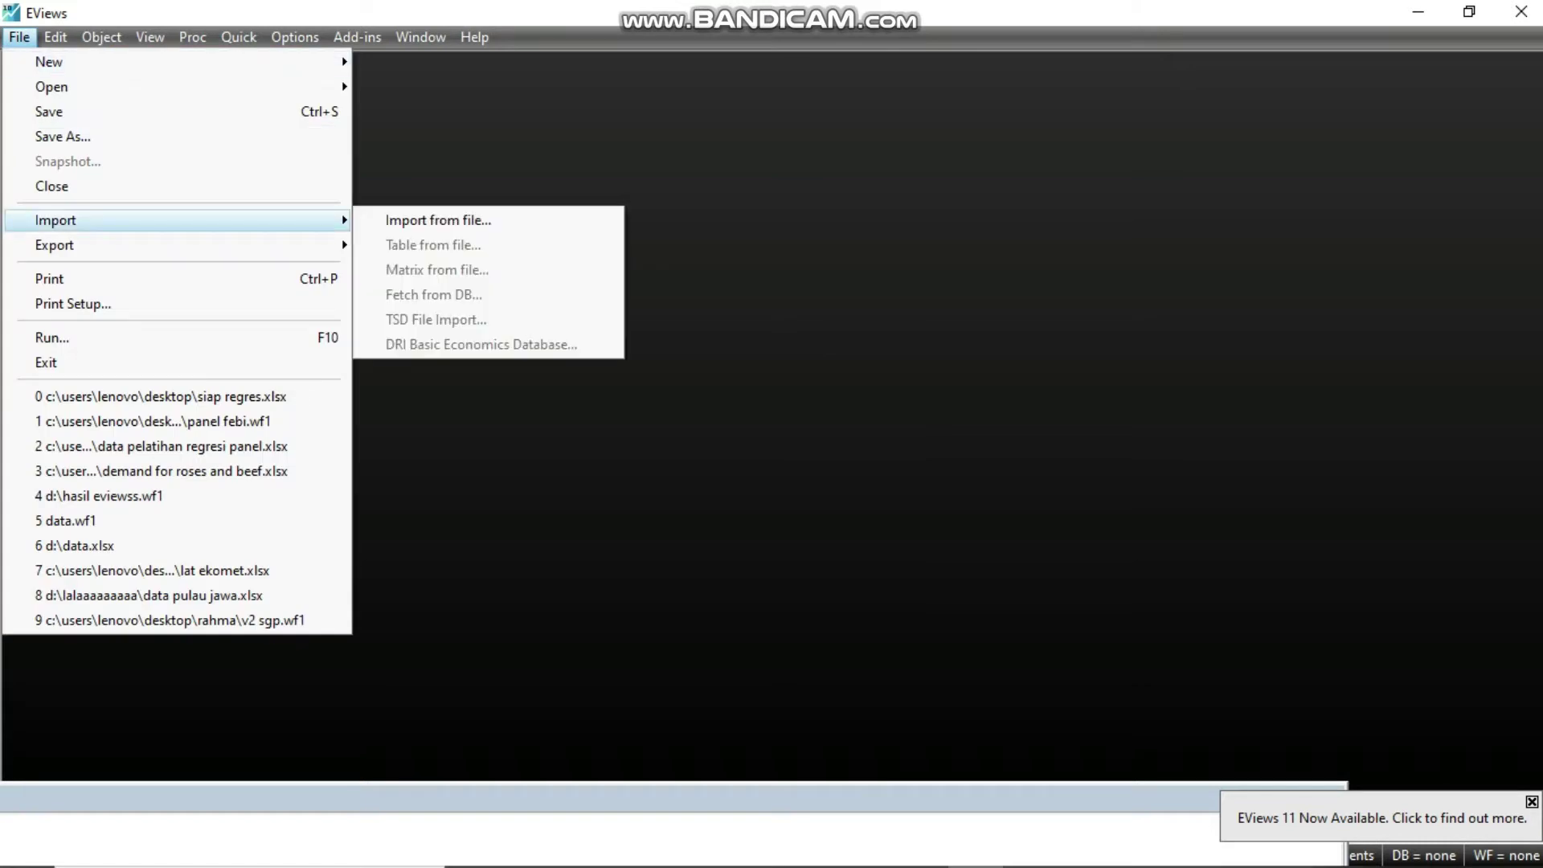
left_click(438, 220)
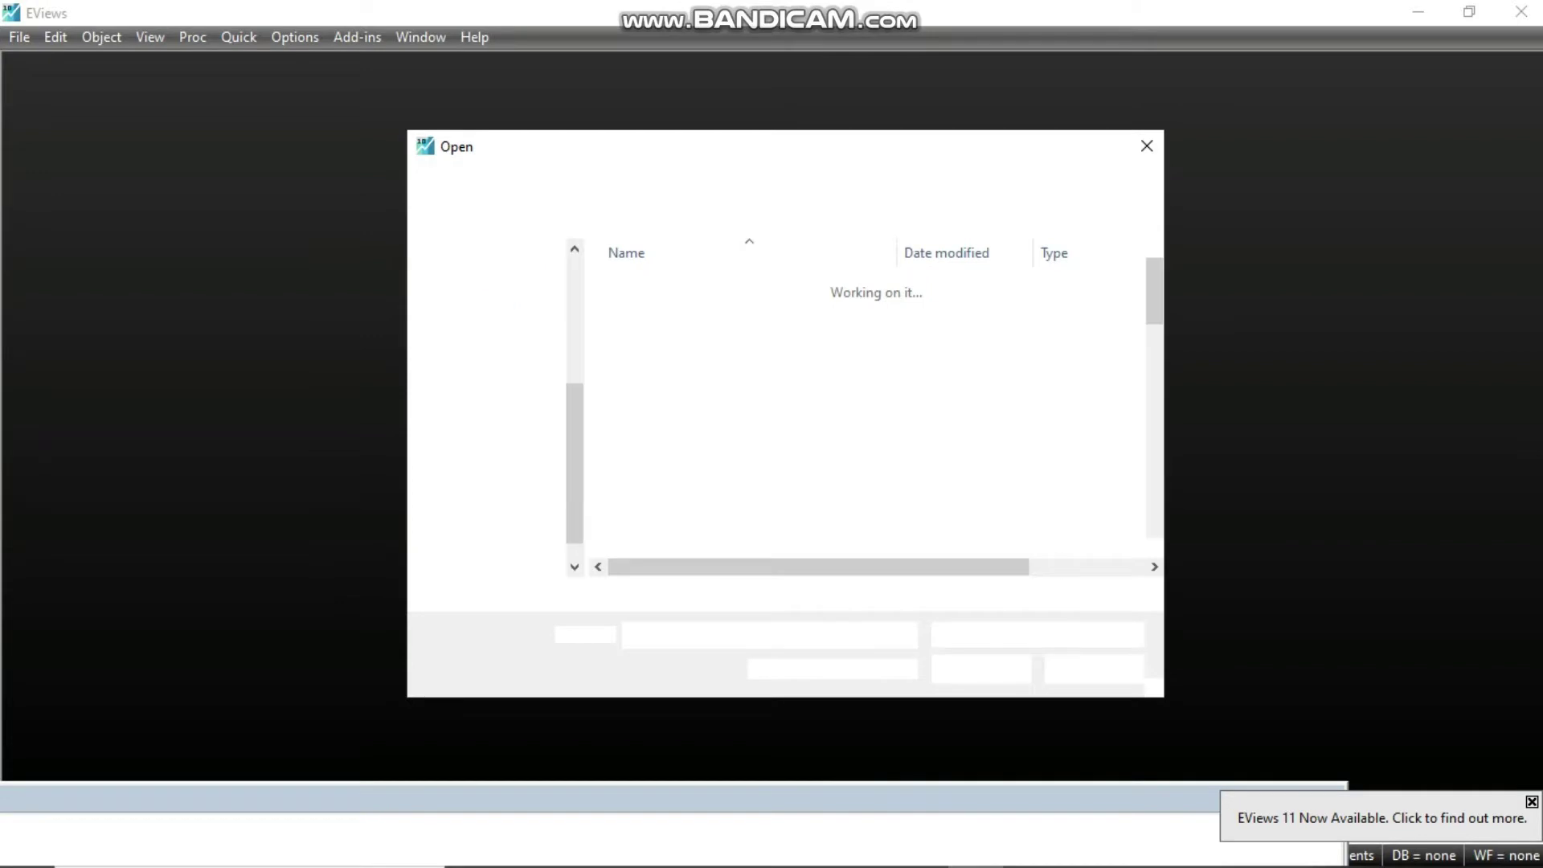
left_click(492, 378)
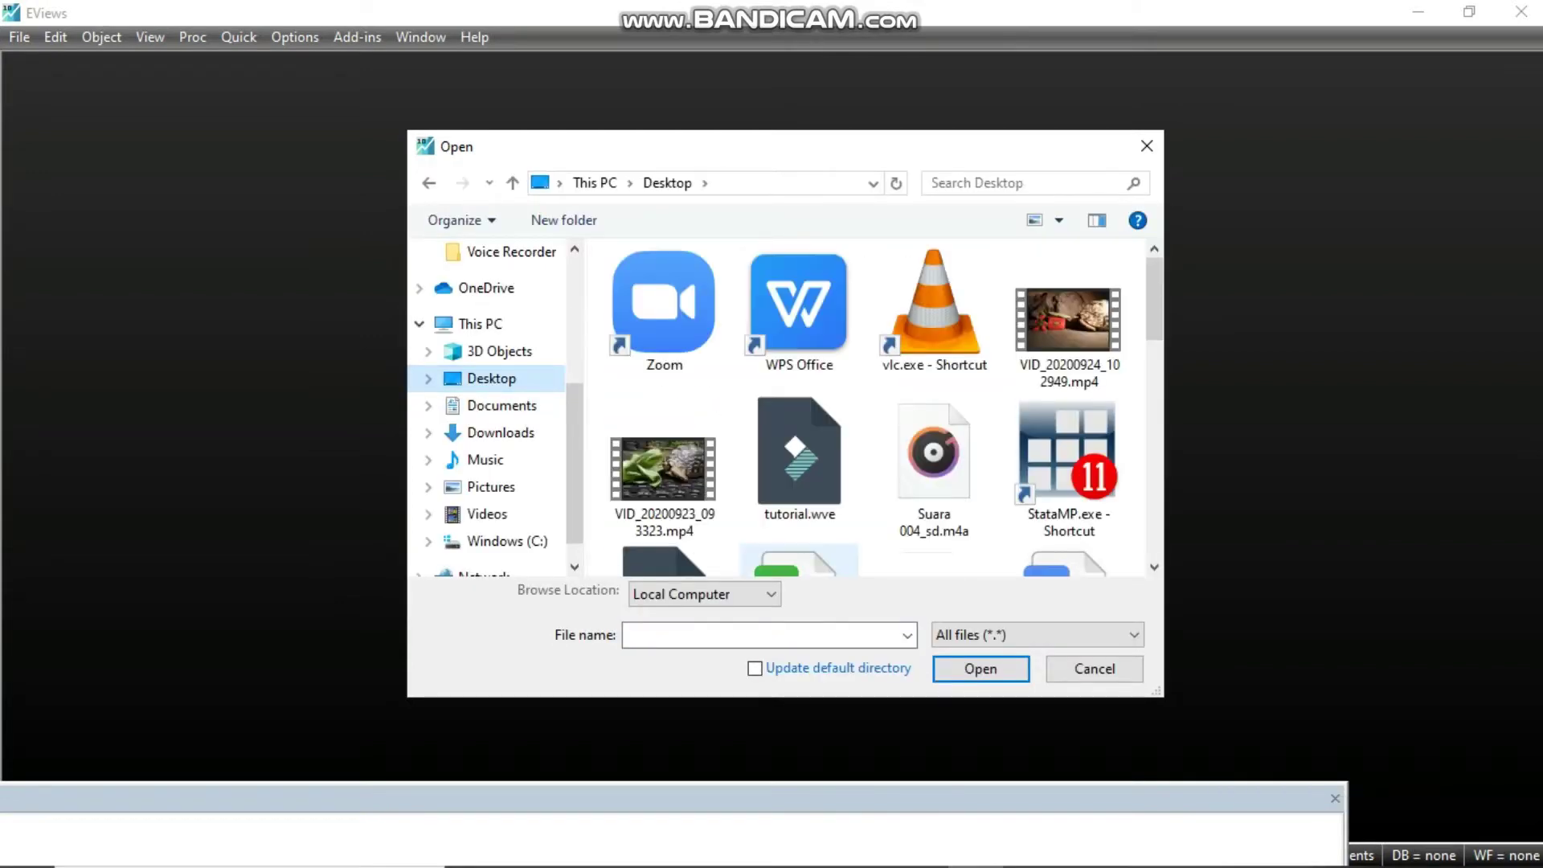
left_click(799, 560)
left_click(981, 668)
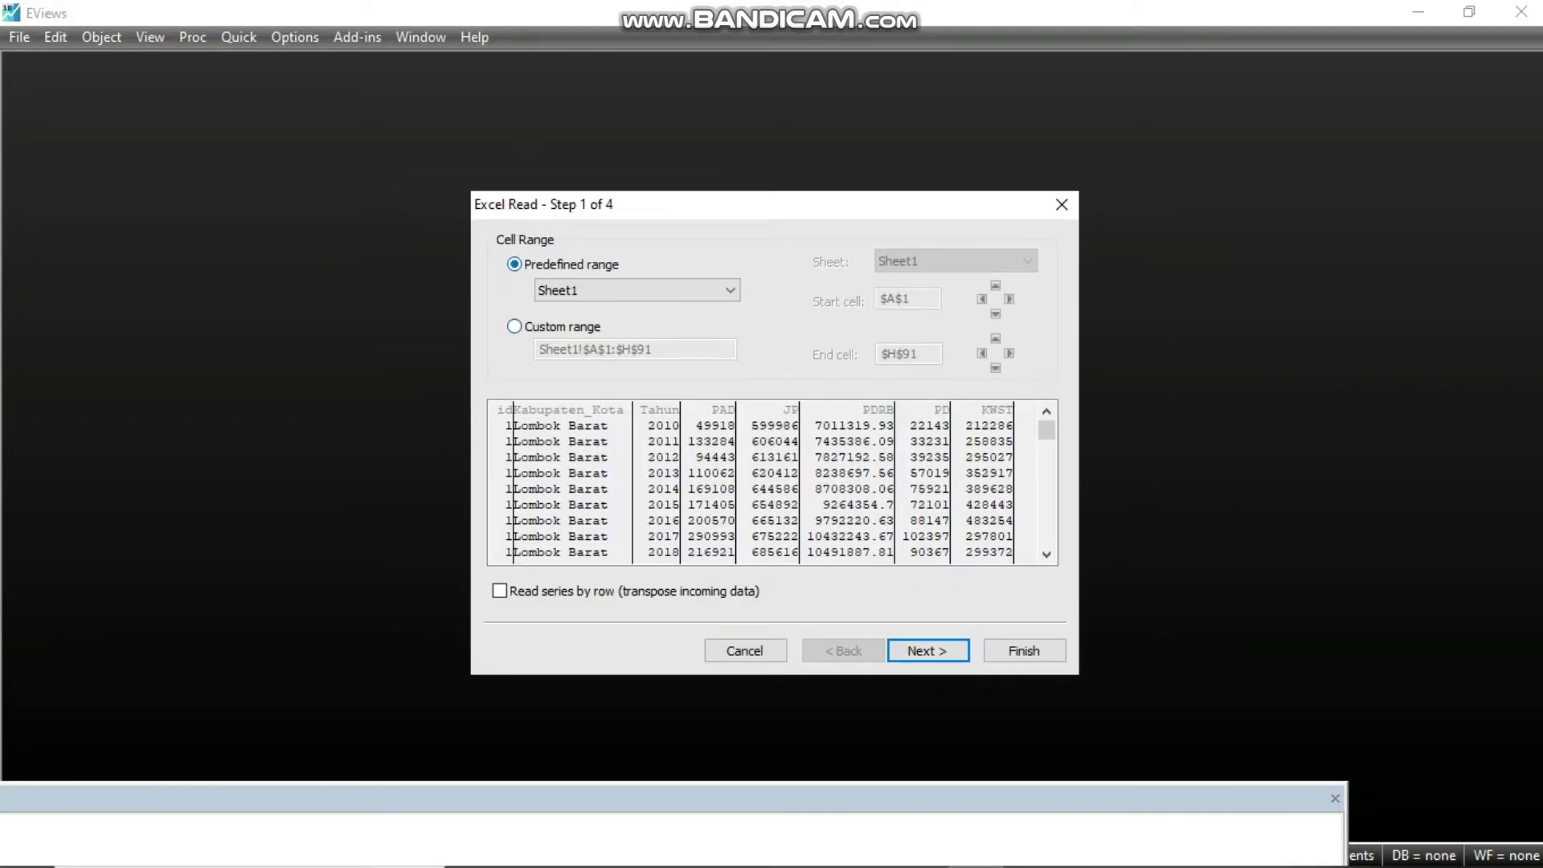
- Import Sheet1 into a new workfile as a dated panel identified by id and tahun, without linking to the external source
left_click(729, 290)
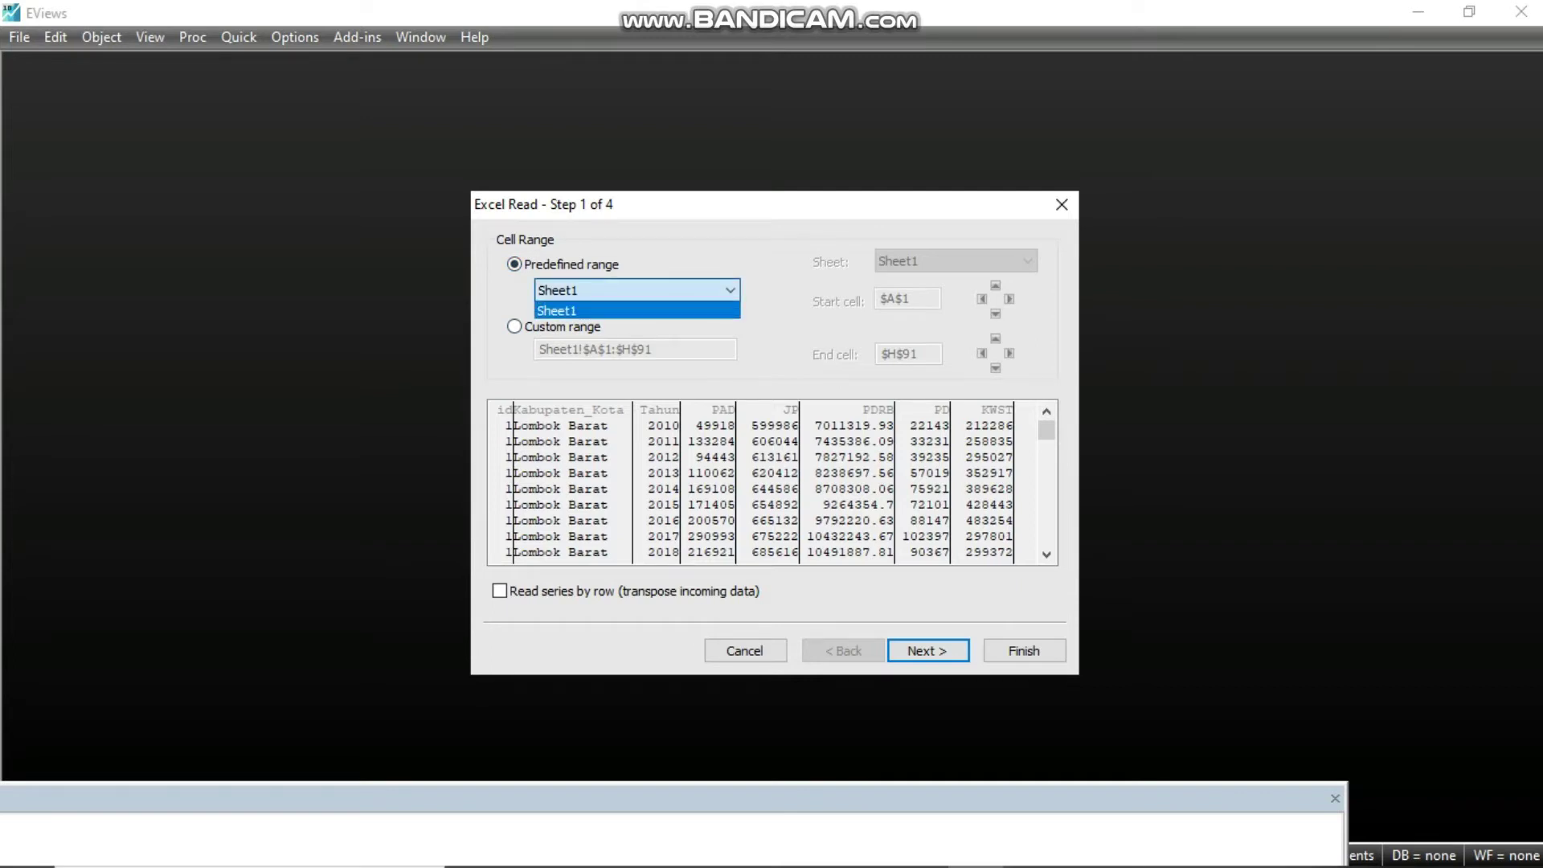
left_click(728, 290)
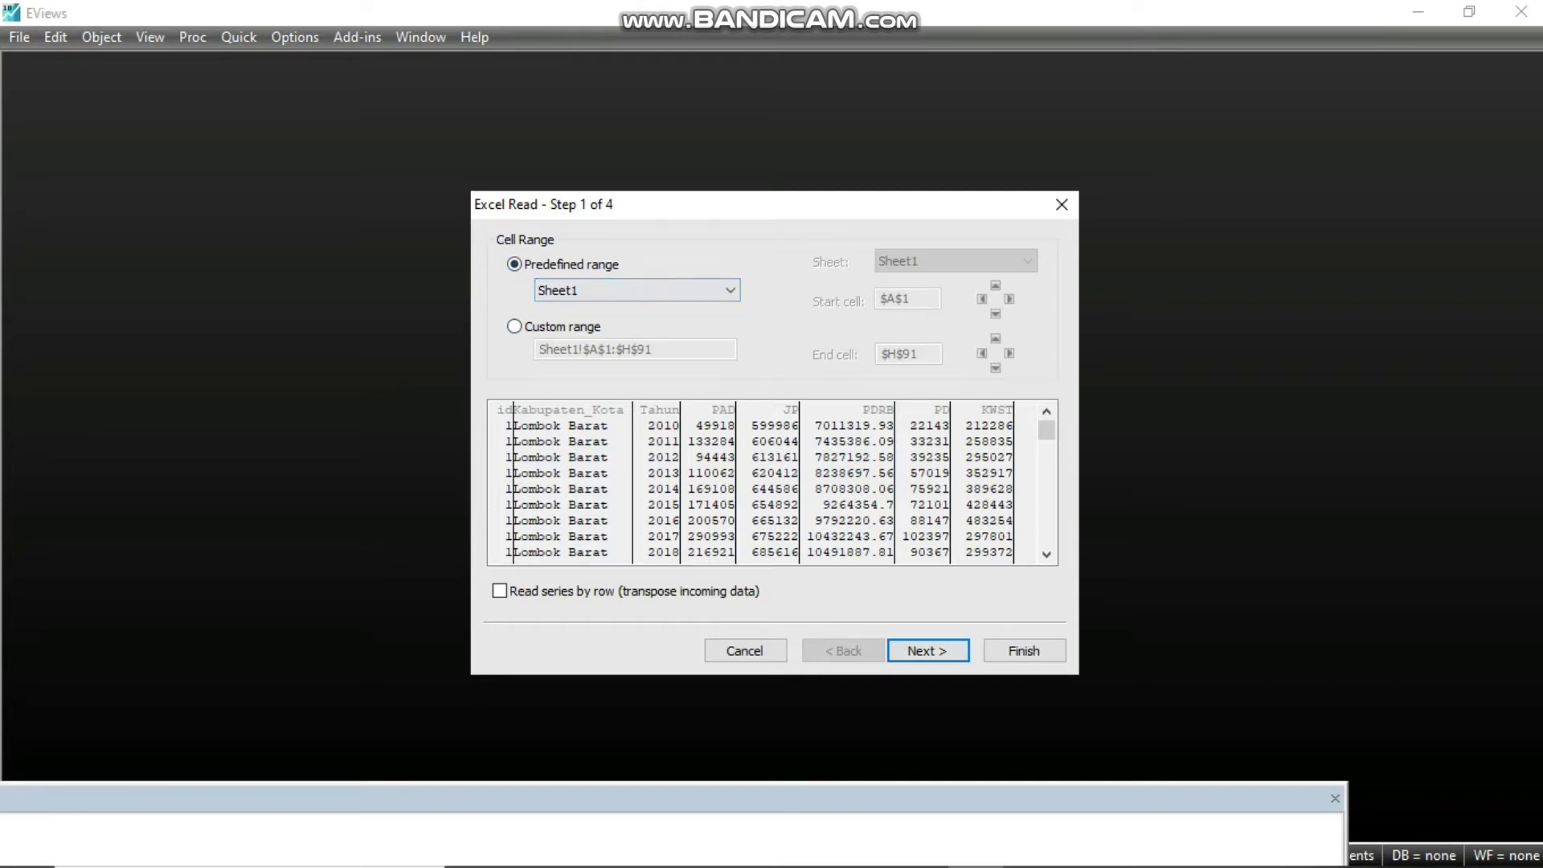
left_click(928, 650)
left_click(924, 647)
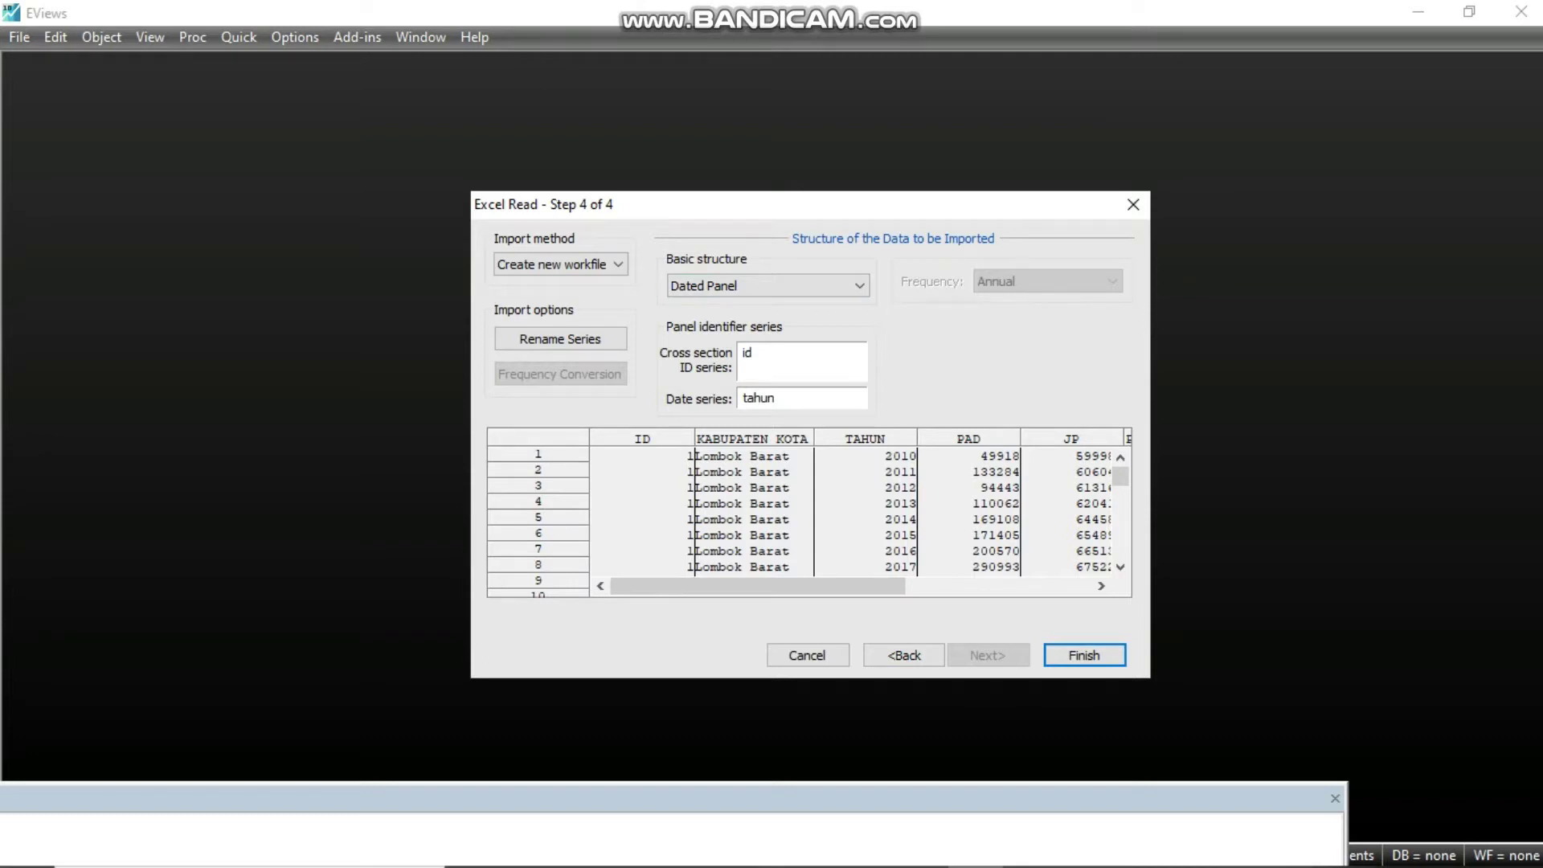
key("Return")
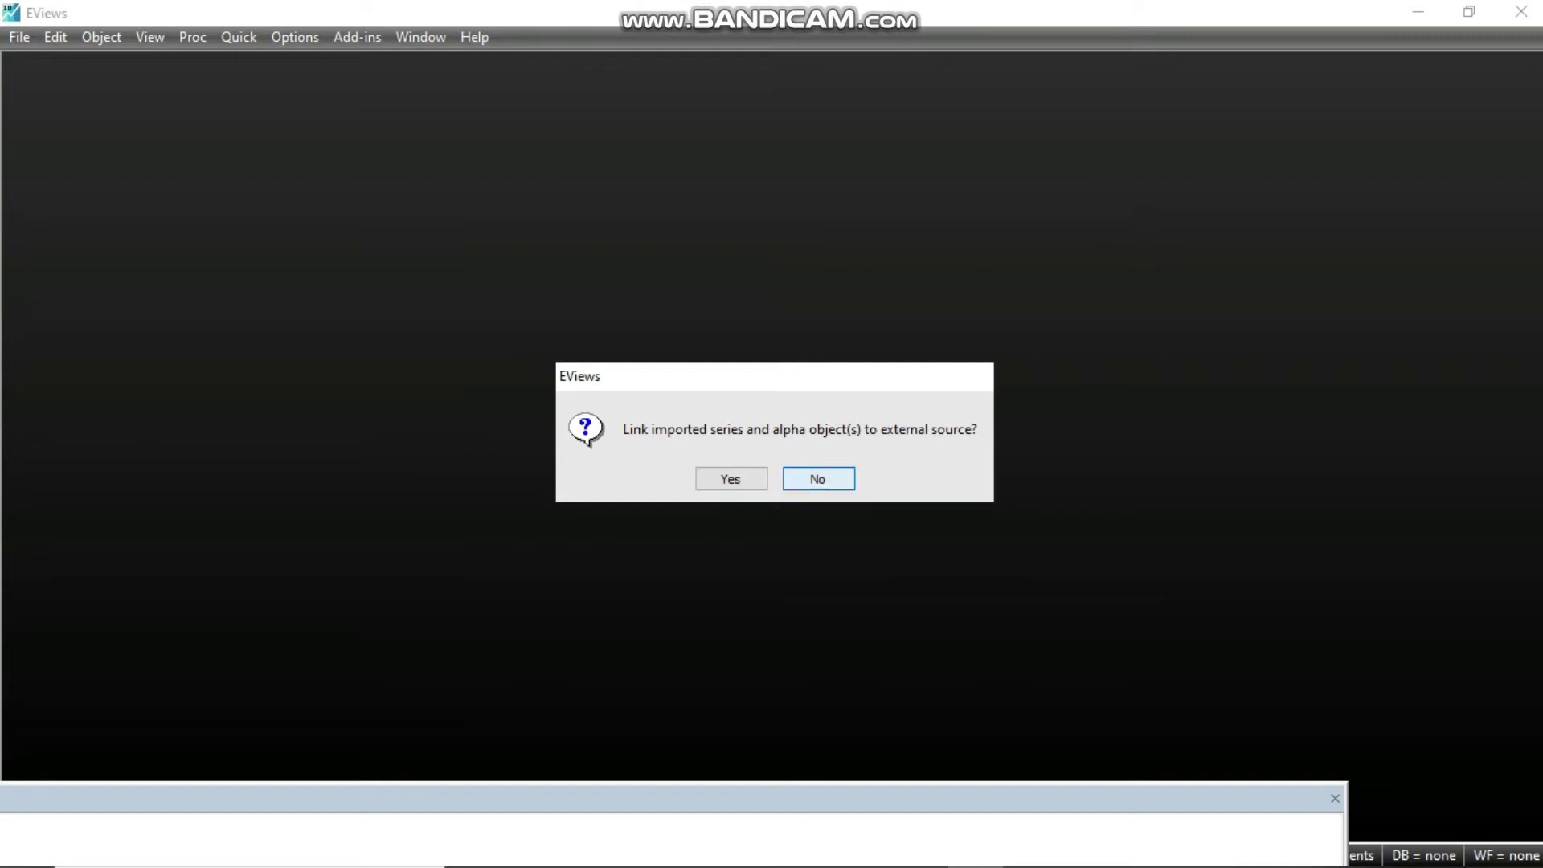
key("Return")
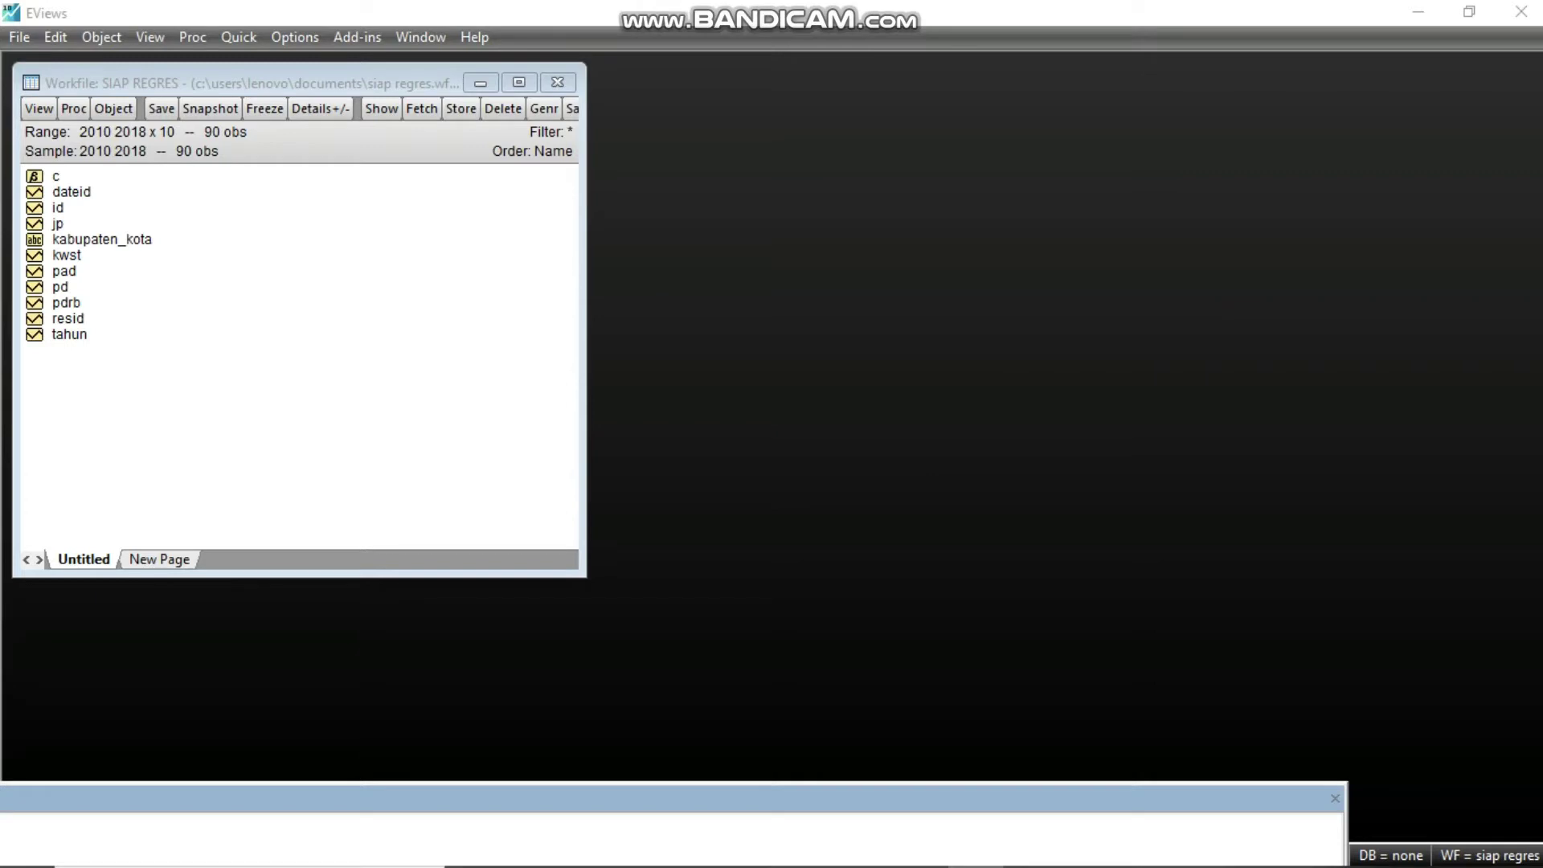
- Open the series pad, jp, pdrb, pd and kwst, in that order, together as a group and show its first columns
left_click(64, 271)
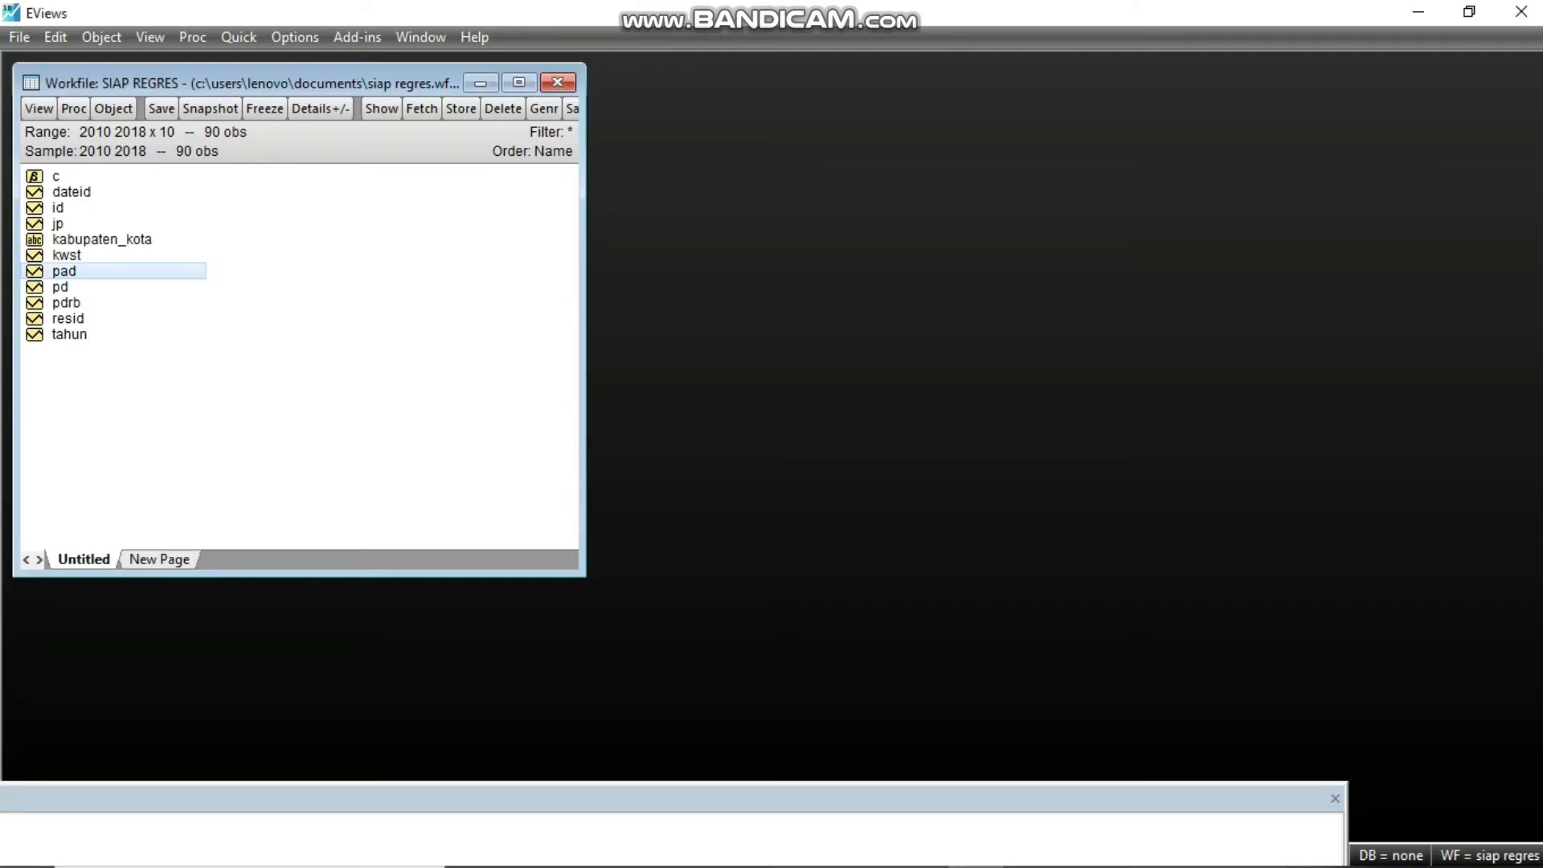
left_click(57, 223, "ctrl")
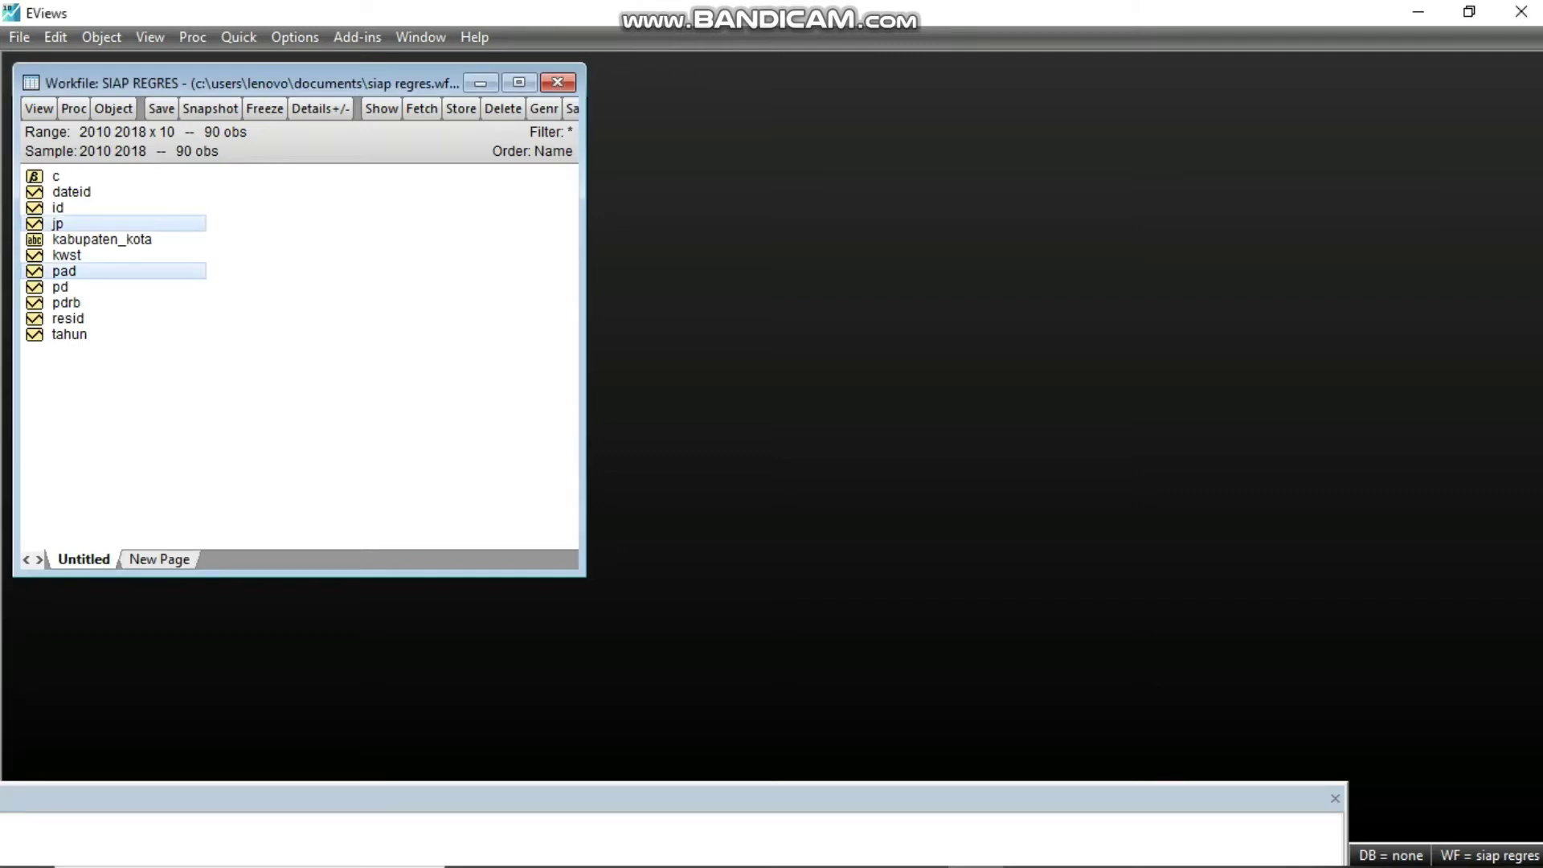
left_click(66, 302, "ctrl")
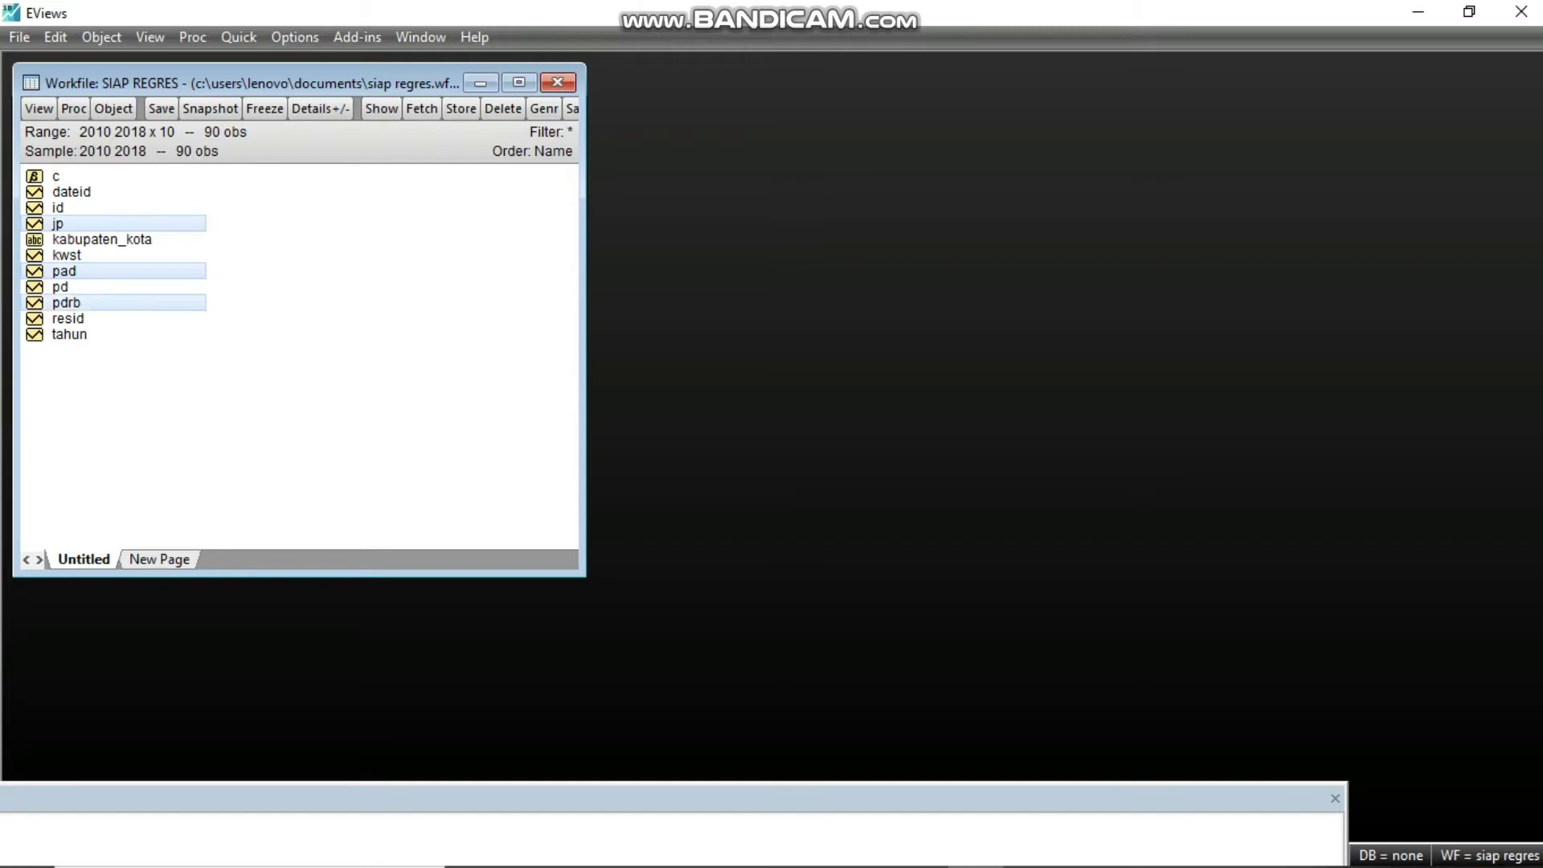
left_click(60, 286, "ctrl")
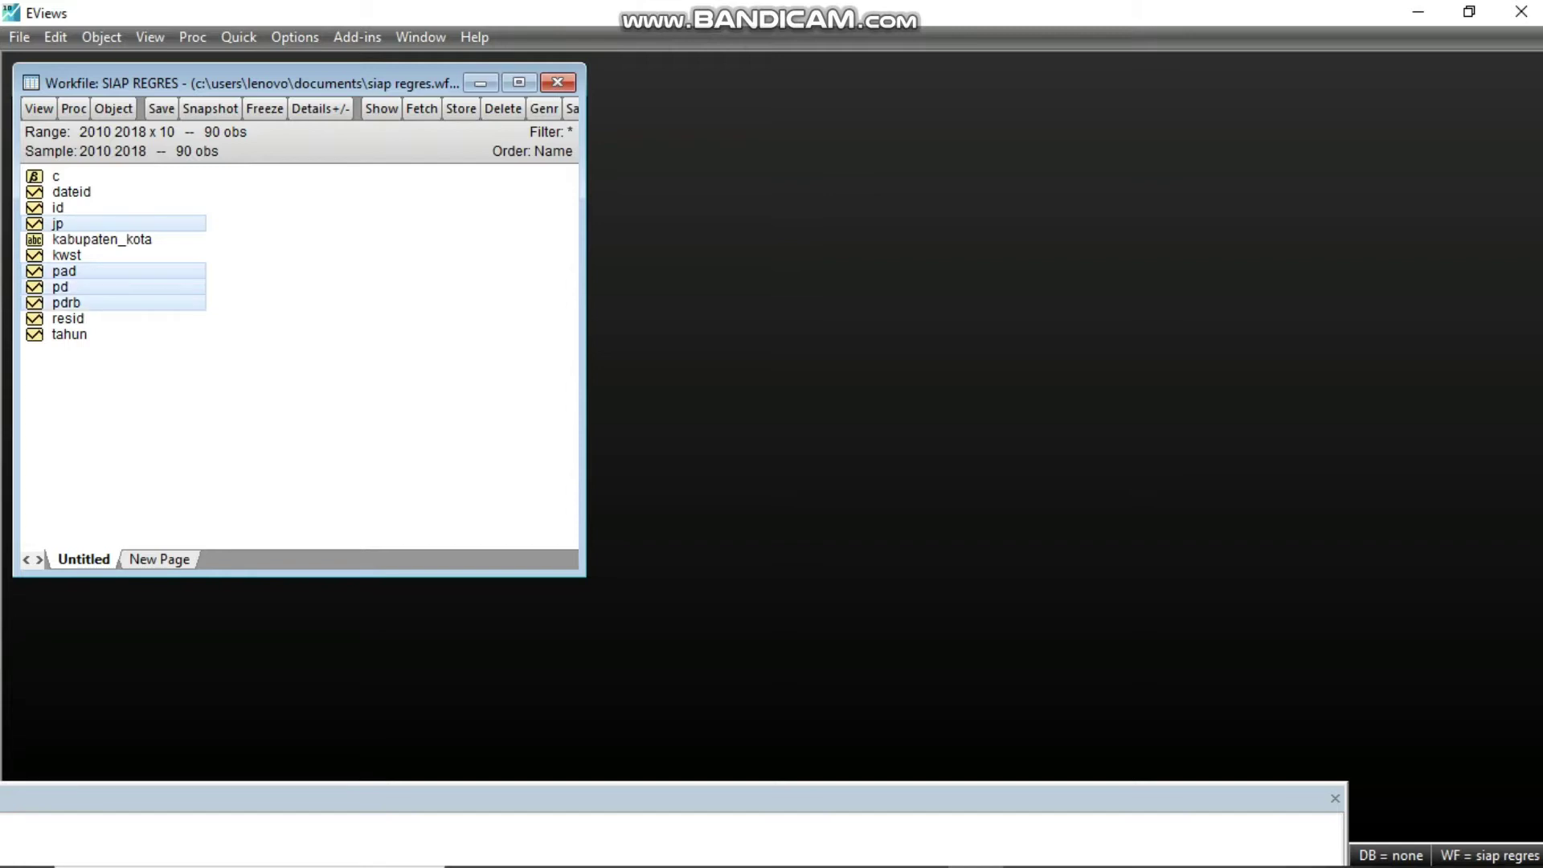
left_click(66, 255, "ctrl")
right_click(66, 256)
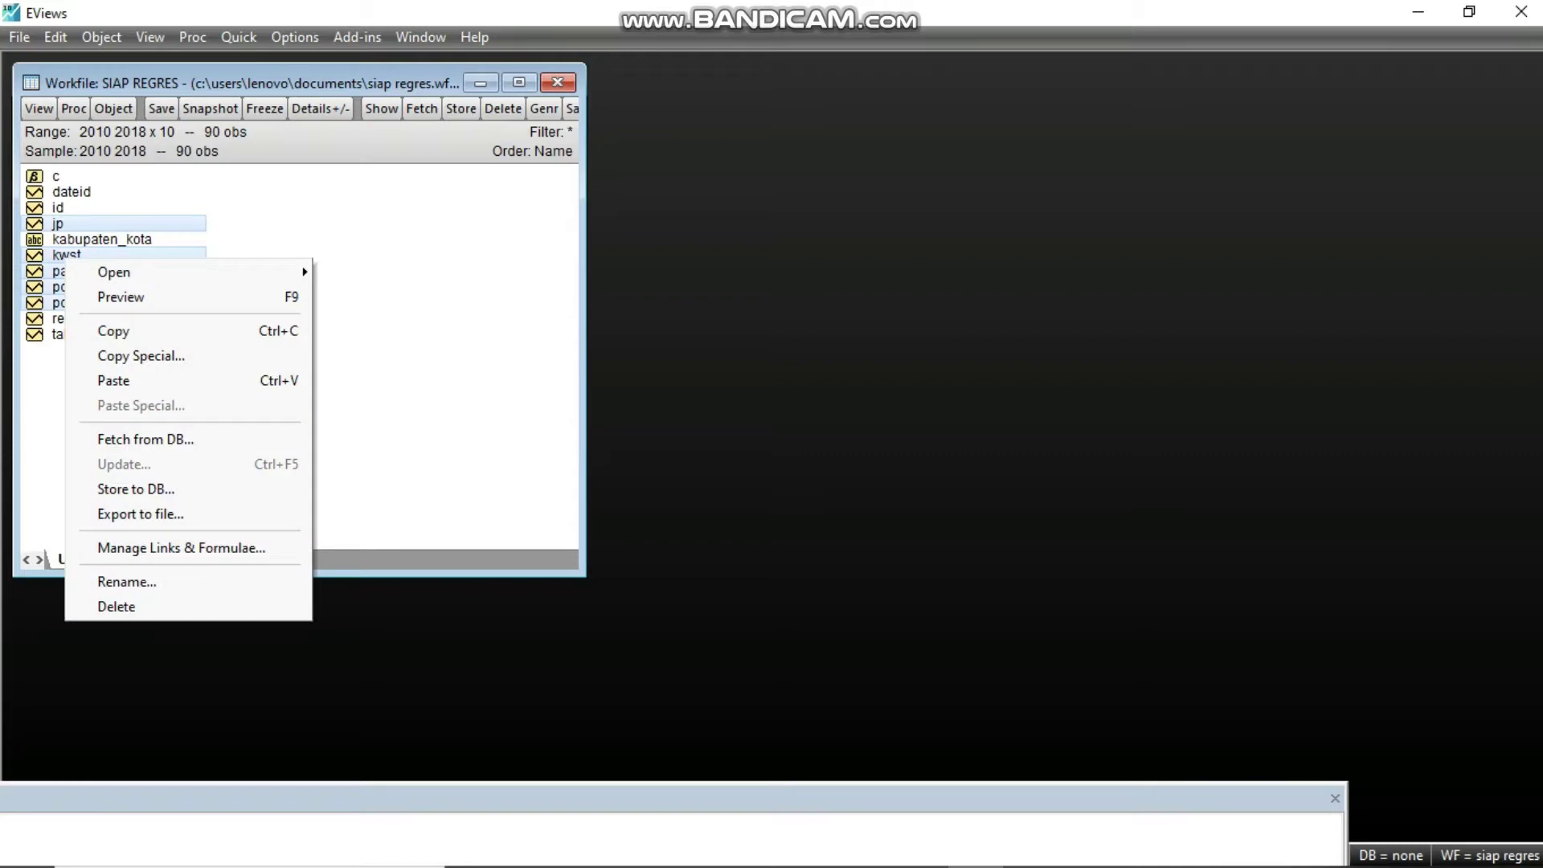
mouse_move(114, 271)
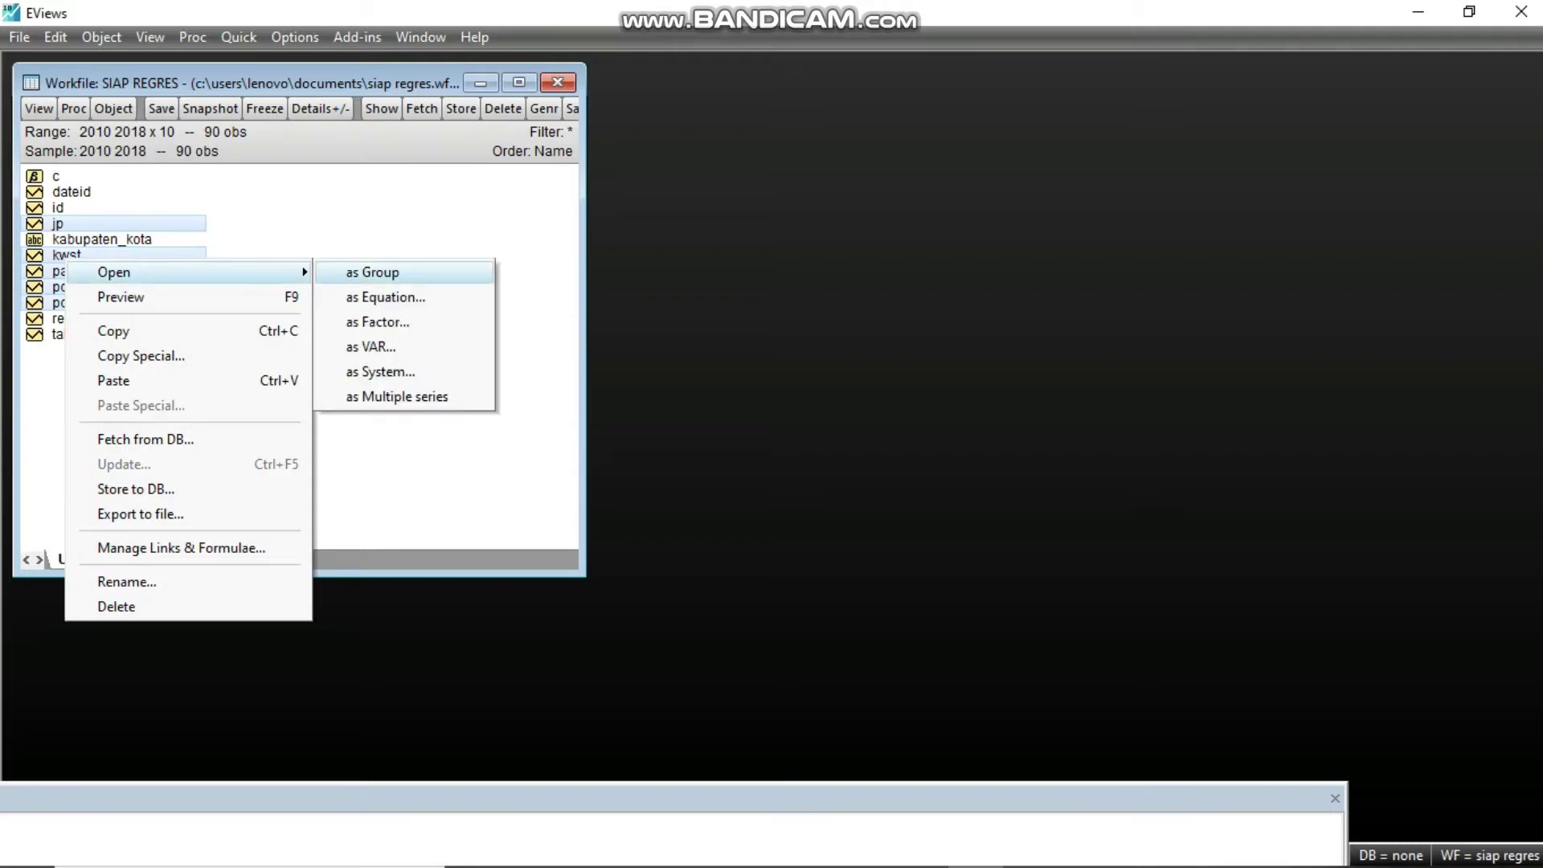
left_click(372, 273)
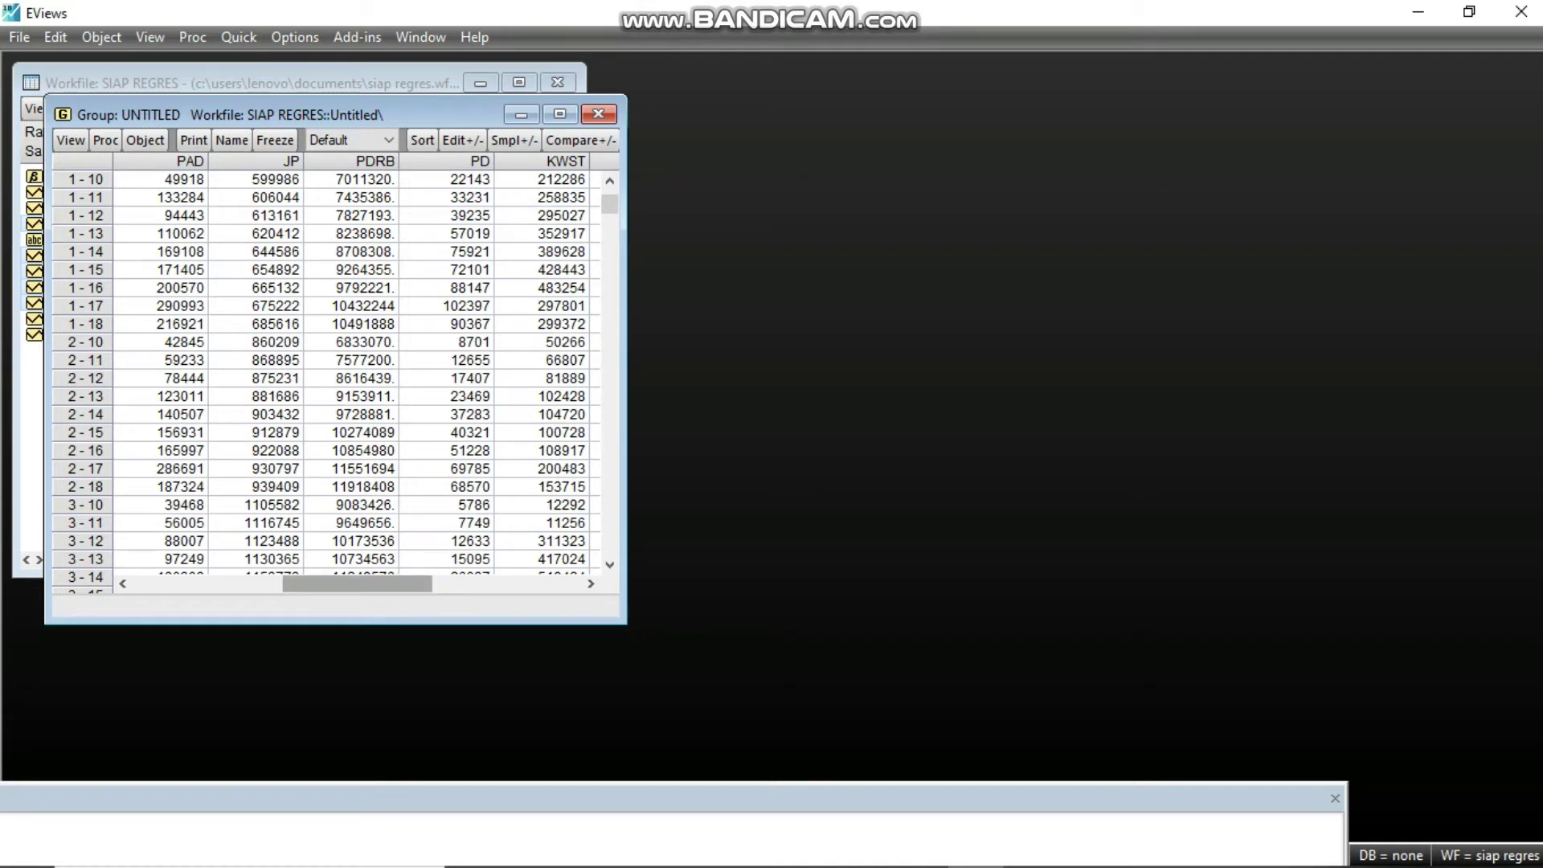
left_click_drag(357, 583, 209, 584)
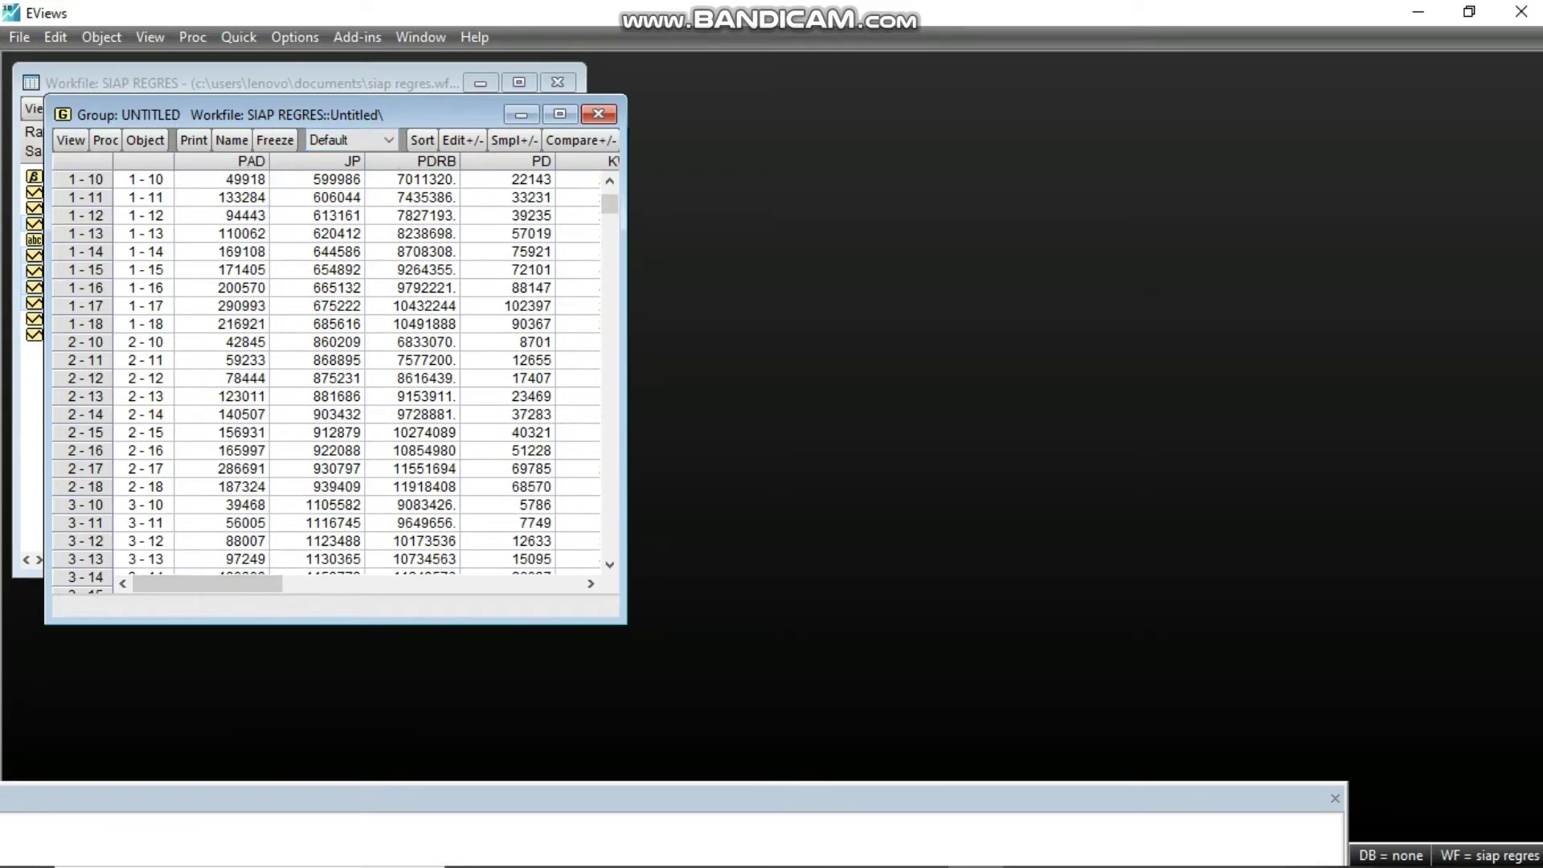
- Move the untitled group window beside the workfile and name the group grup_data
left_click_drag(361, 114, 929, 115)
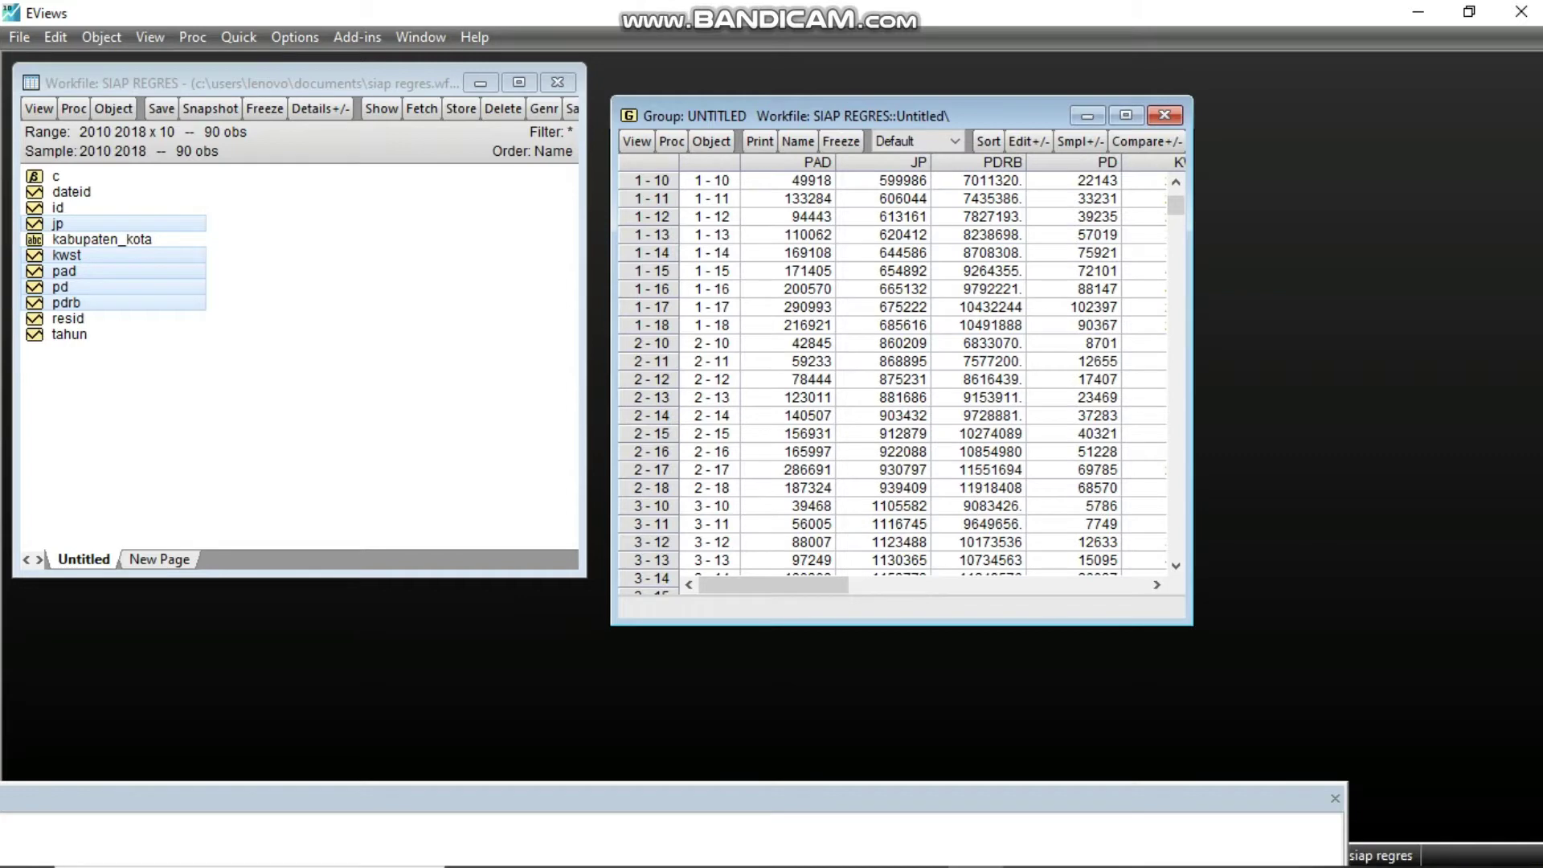
left_click(798, 141)
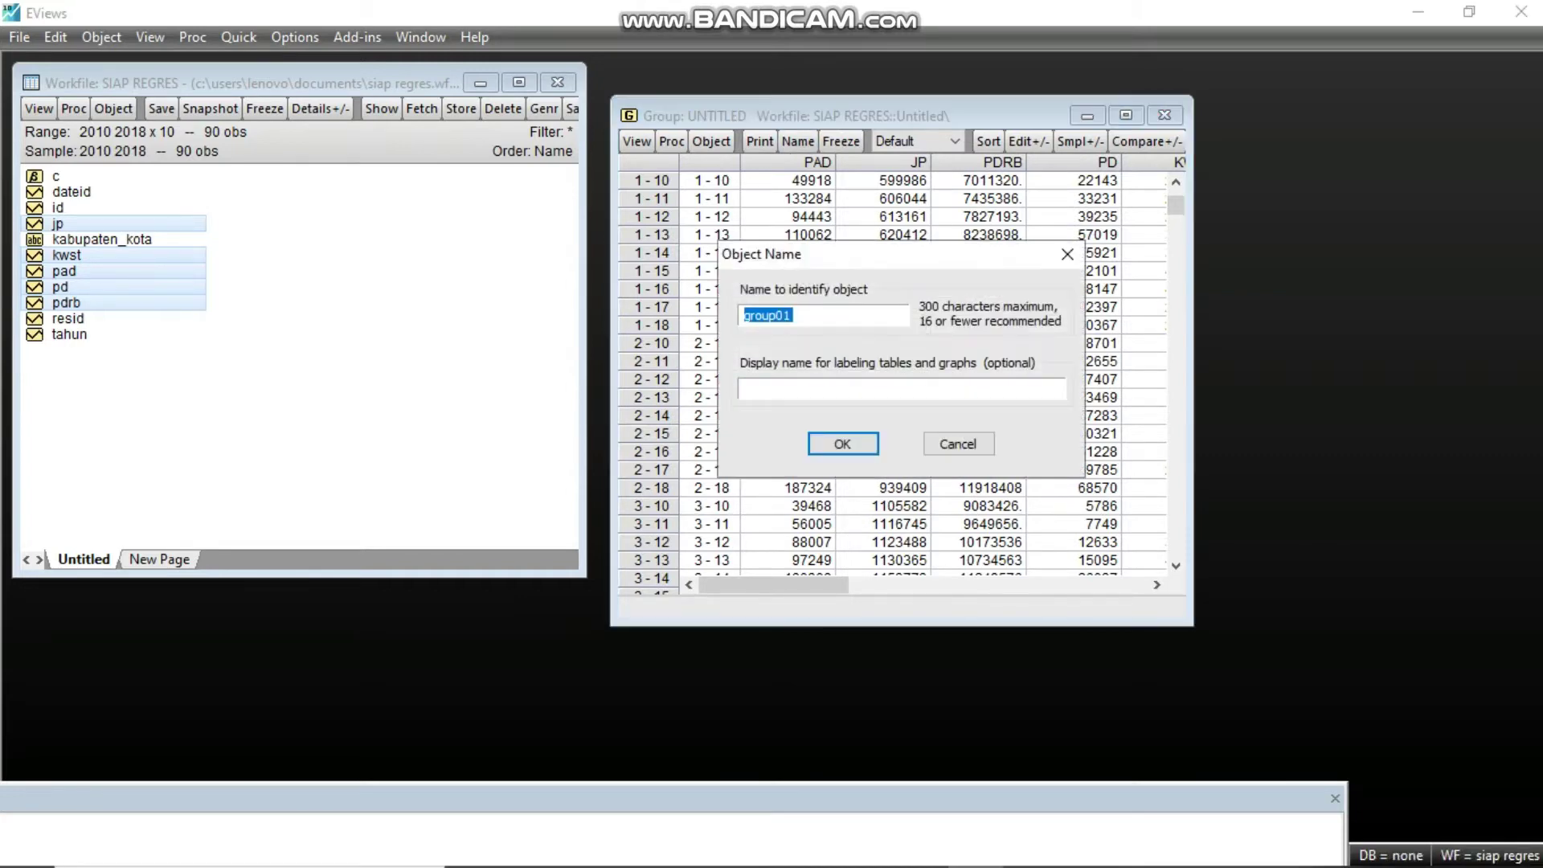
type("grup_data")
key("Return")
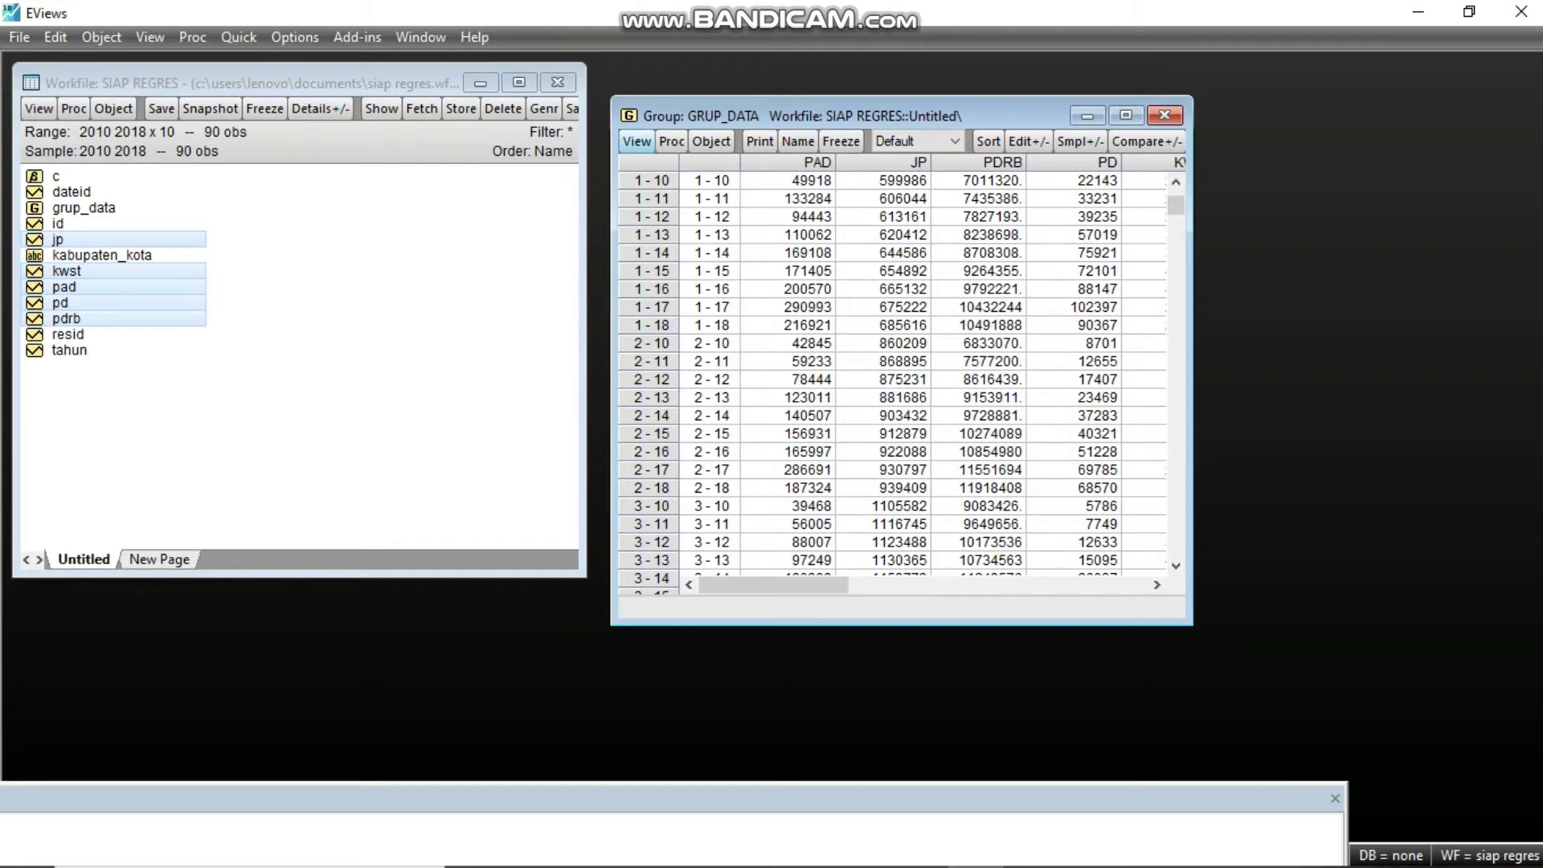
- Display the common-sample descriptive statistics for grup_data and view them through the KWST column
left_click(636, 141)
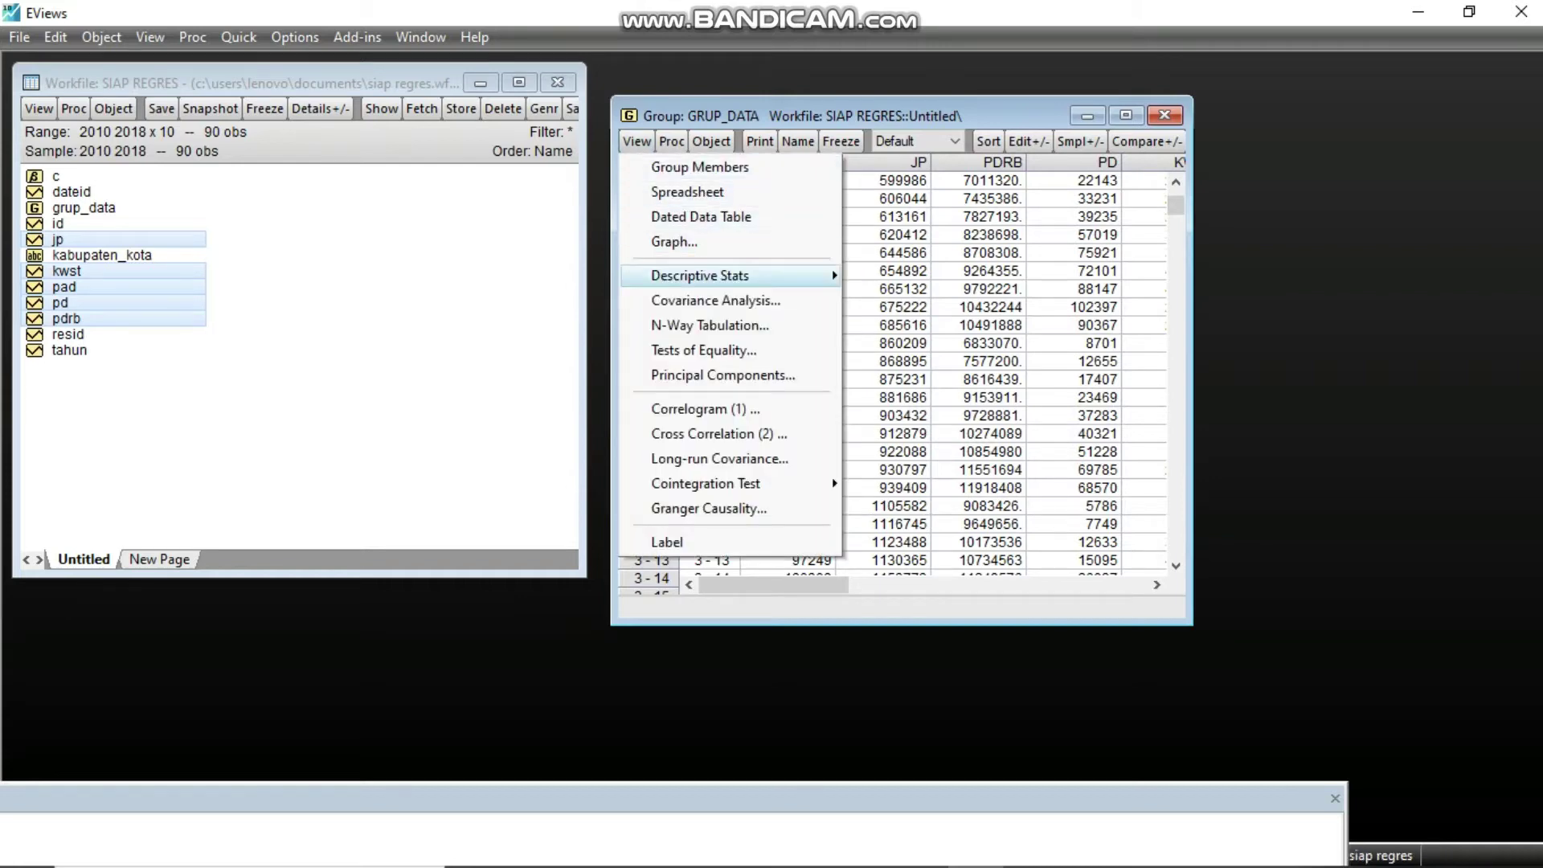
mouse_move(724, 275)
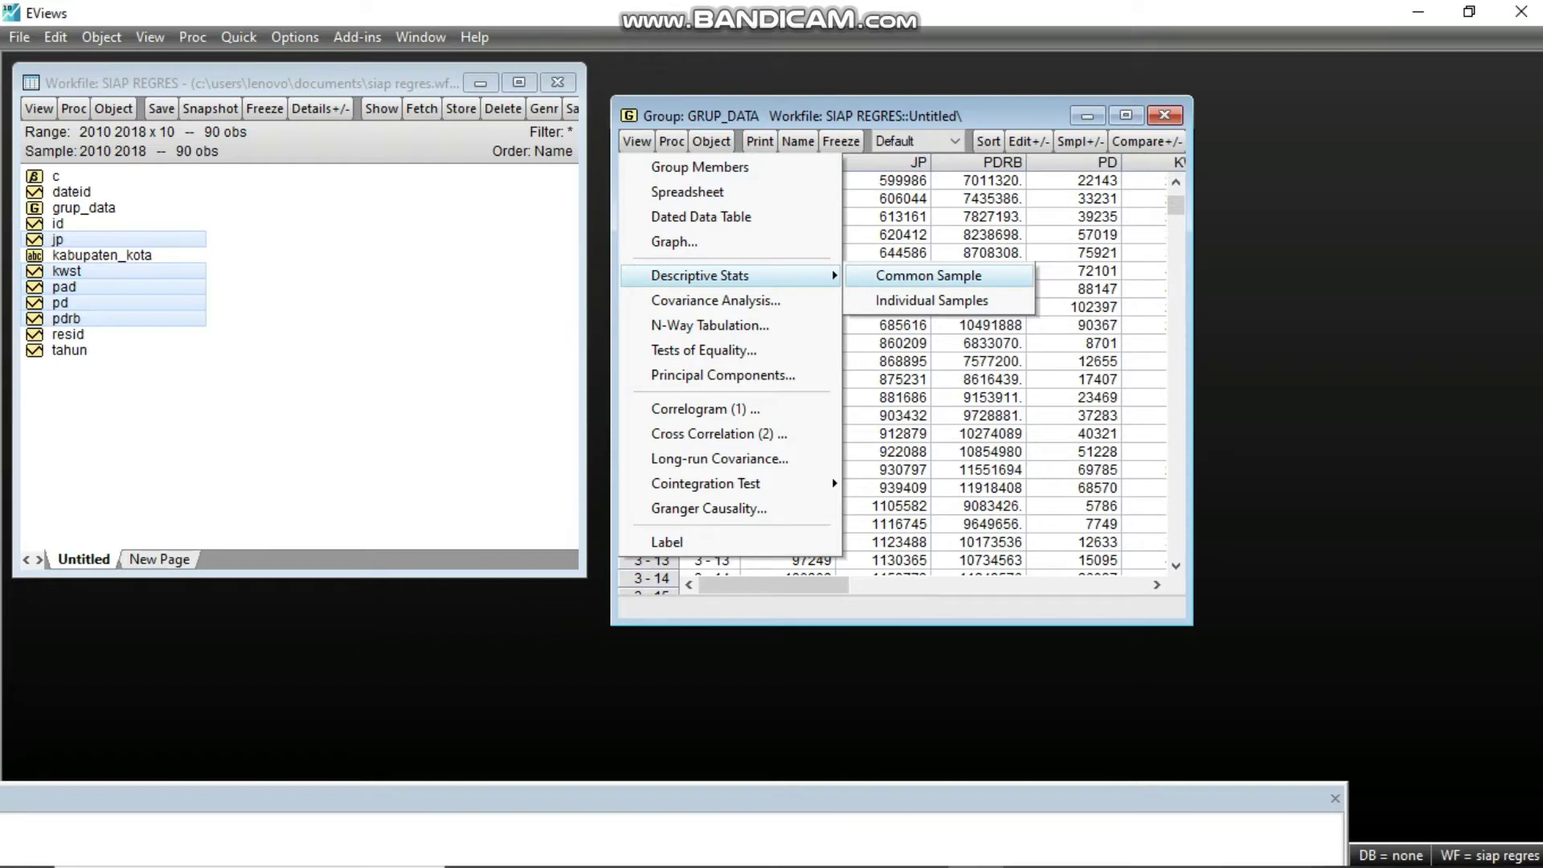
left_click(929, 275)
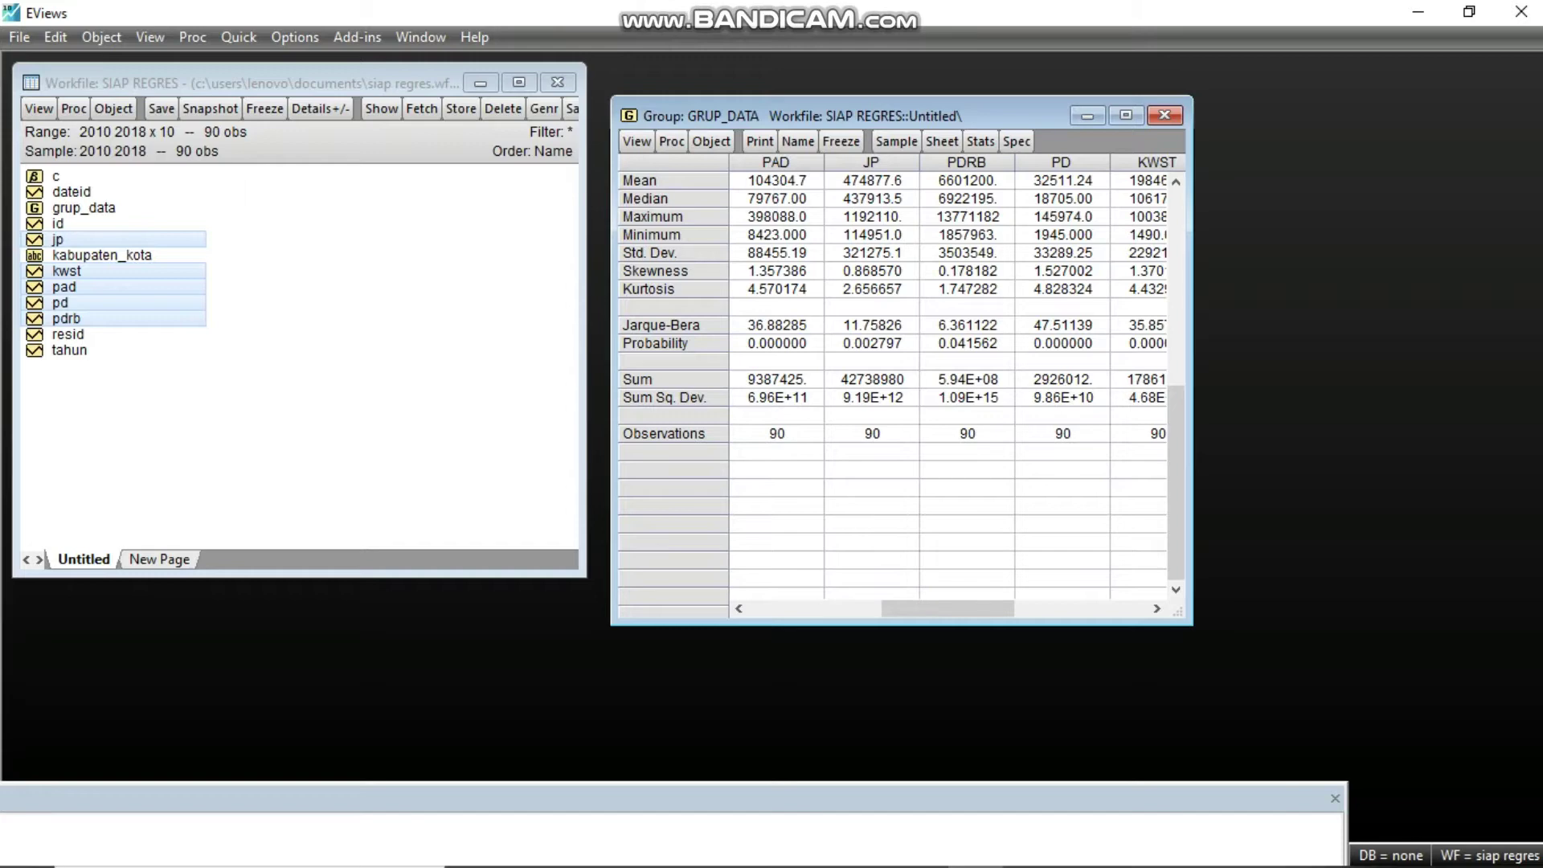
left_click_drag(948, 609, 1081, 609)
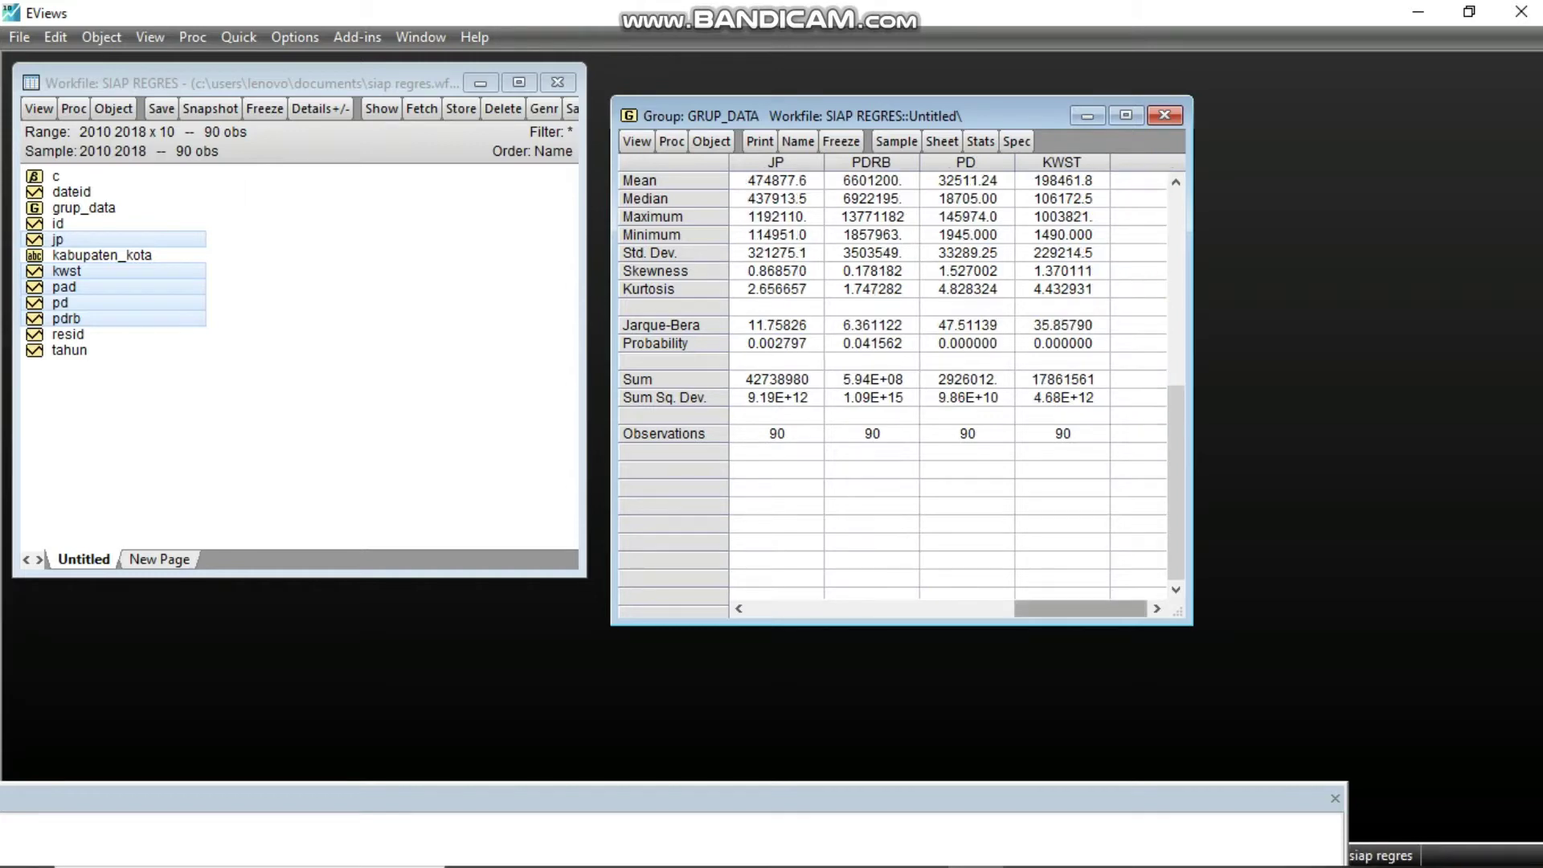
- Freeze the descriptive statistics as a table named Stat_desk and close the table and group windows
left_click(841, 141)
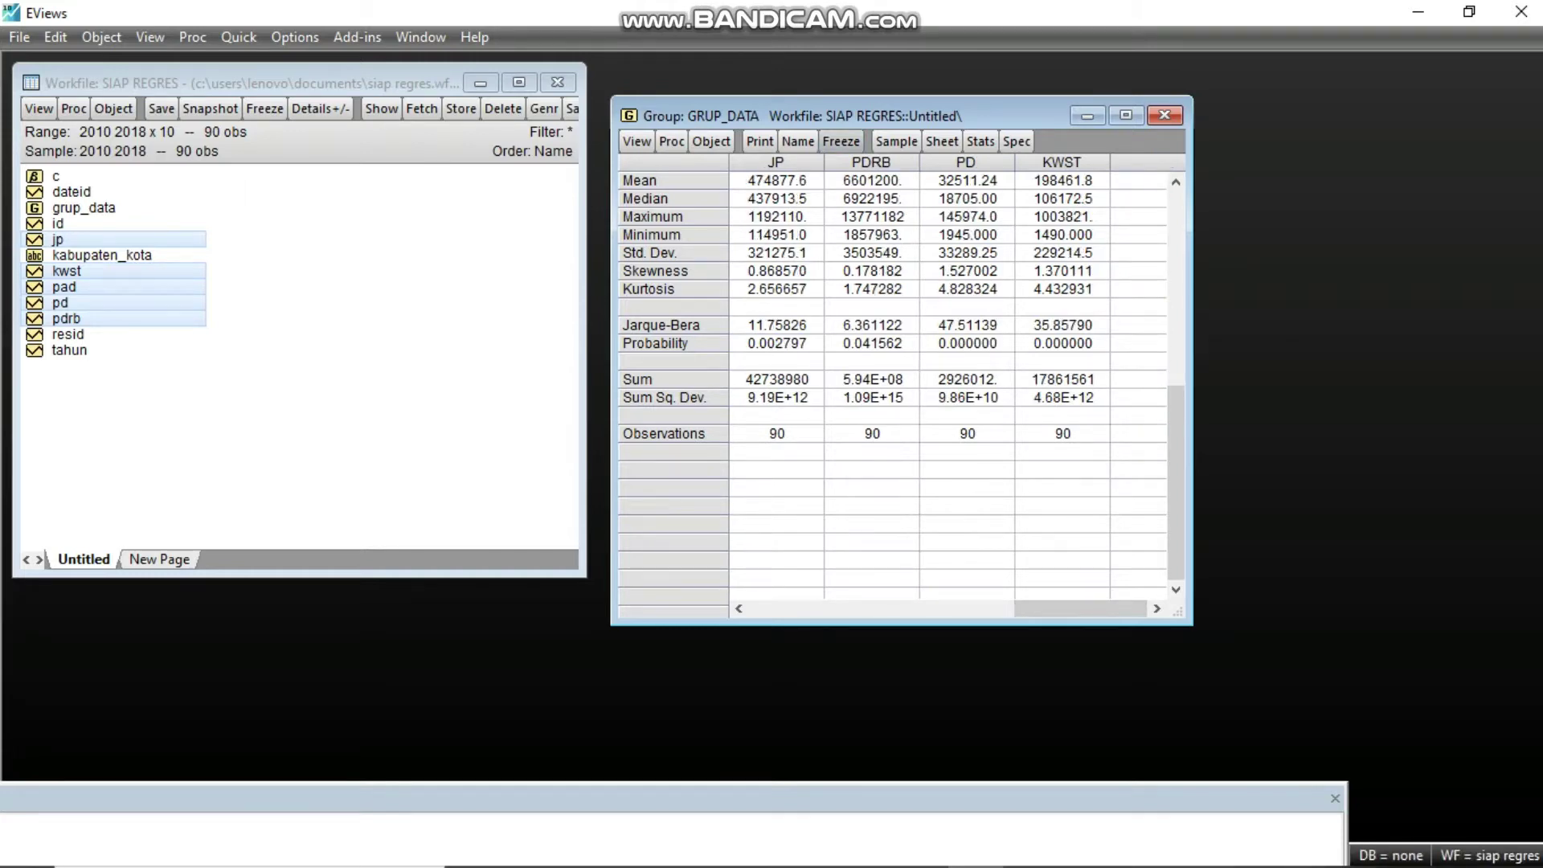
left_click(264, 171)
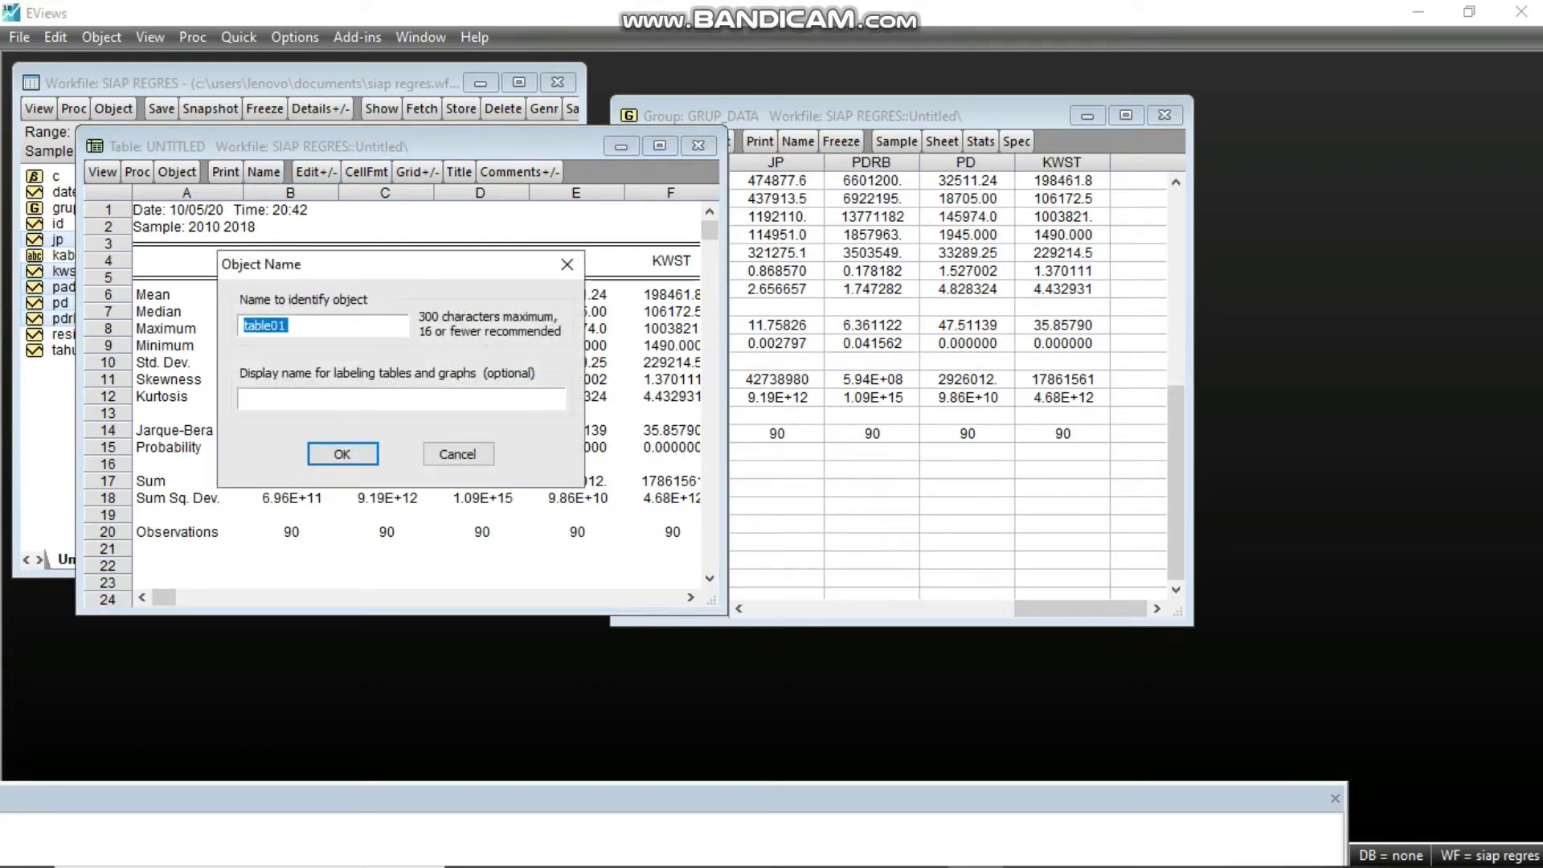
type("Stat_desk")
key("Return")
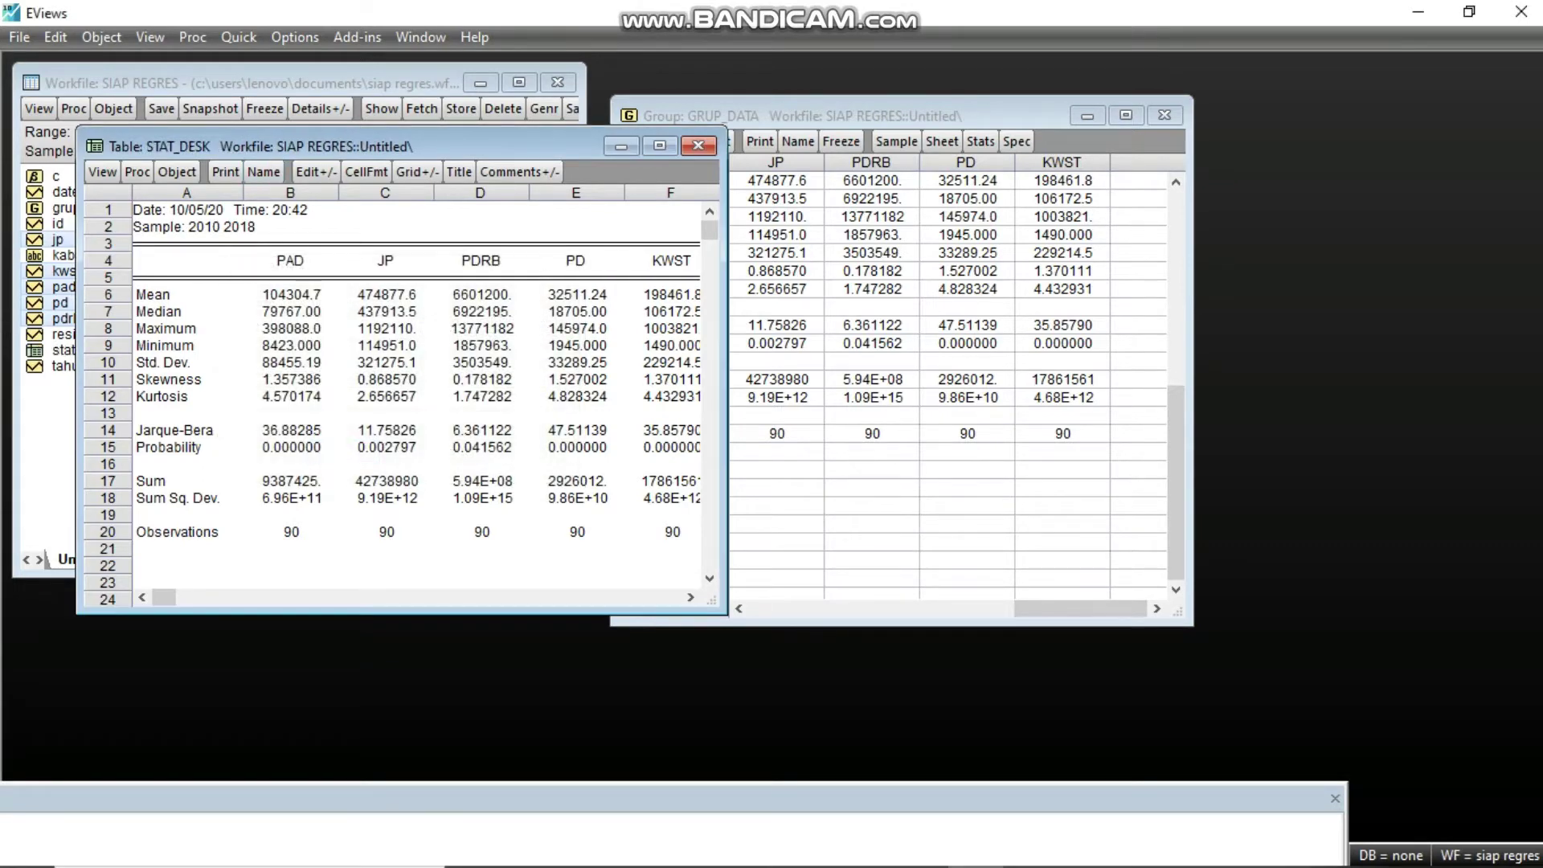
left_click(699, 145)
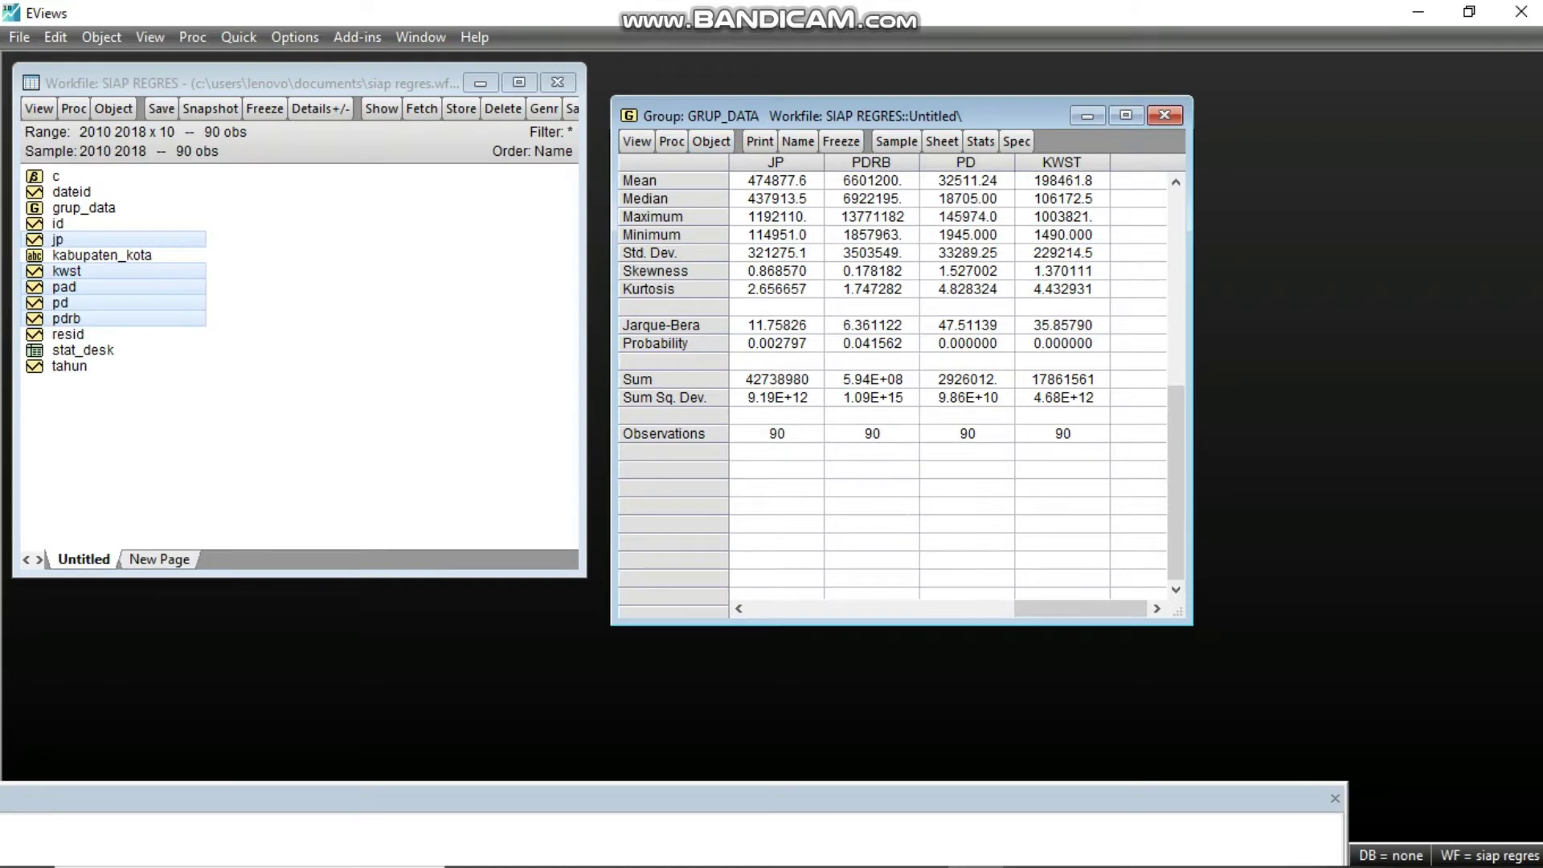
left_click(1164, 115)
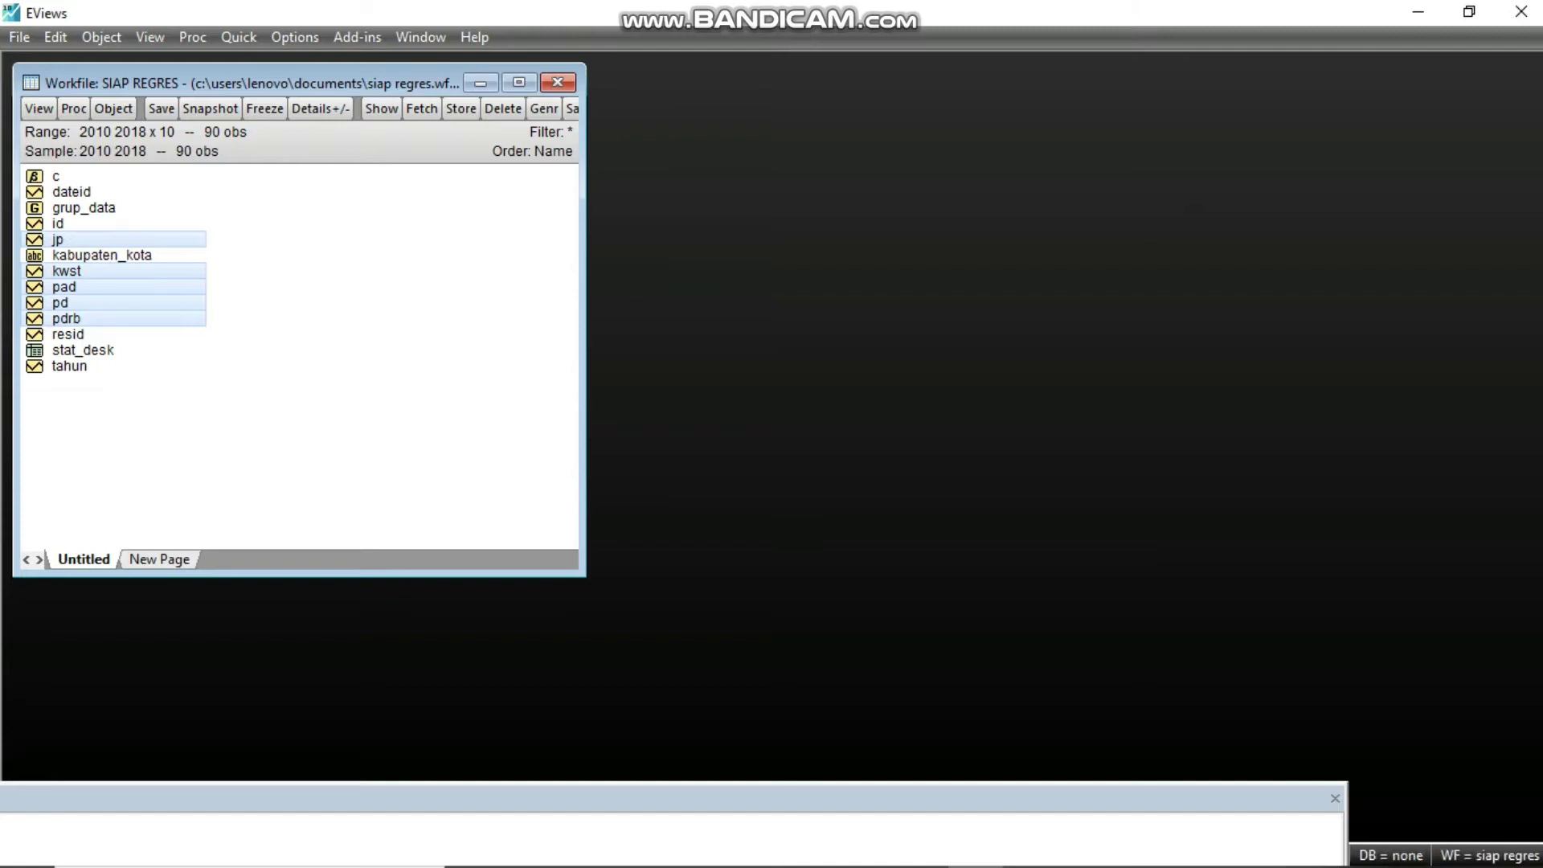
- Switch to Document1 in WPS Office and review the panel regression models and the hypotheses of the Chow, Hausman and LM model-selection tests
key("alt+Tab")
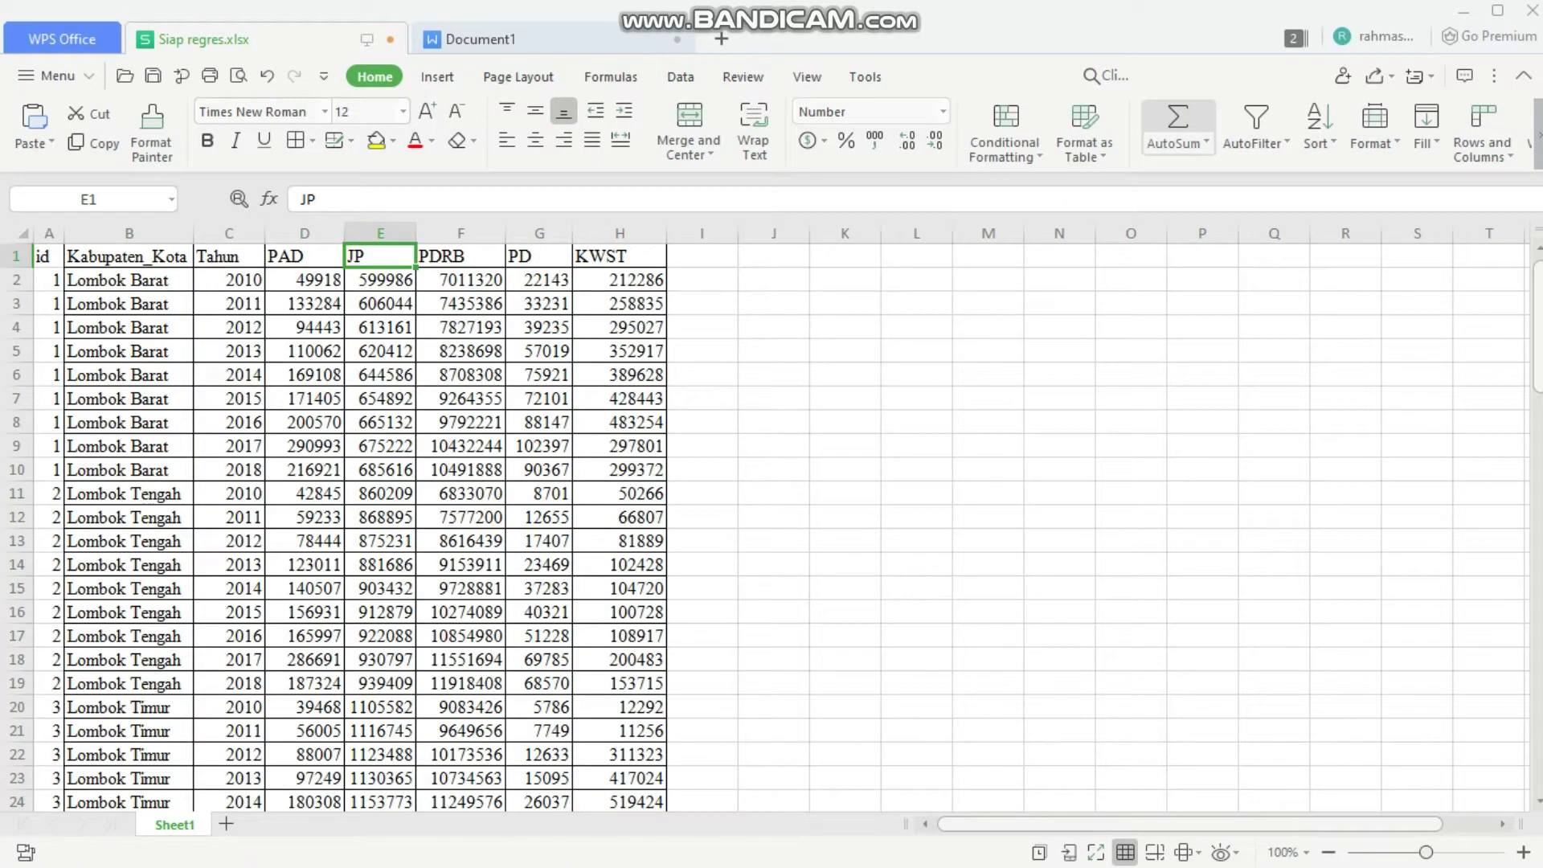
left_click(479, 38)
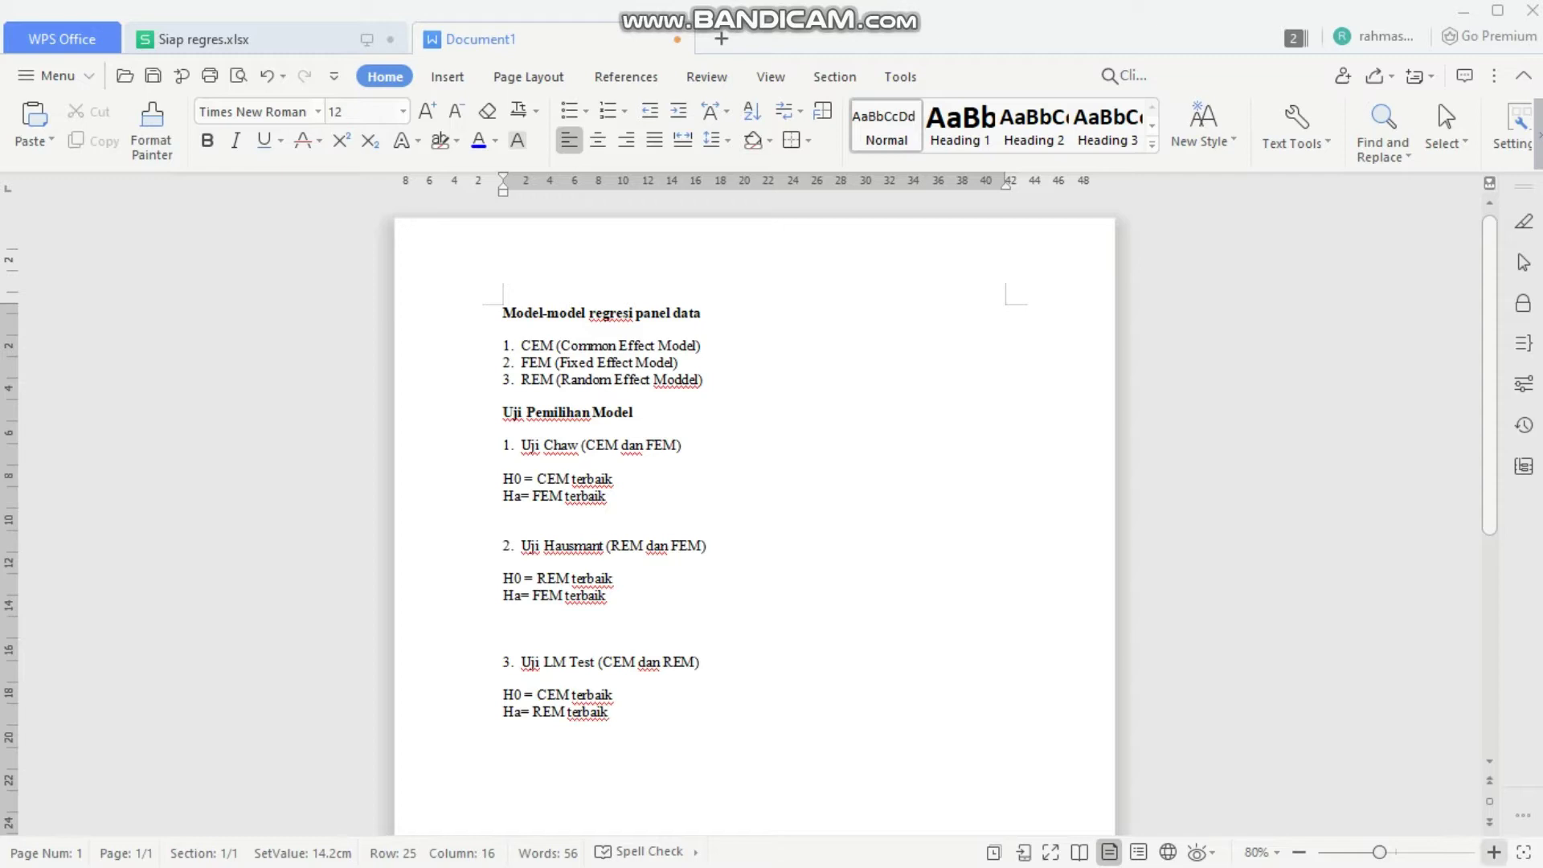
left_click(1494, 852)
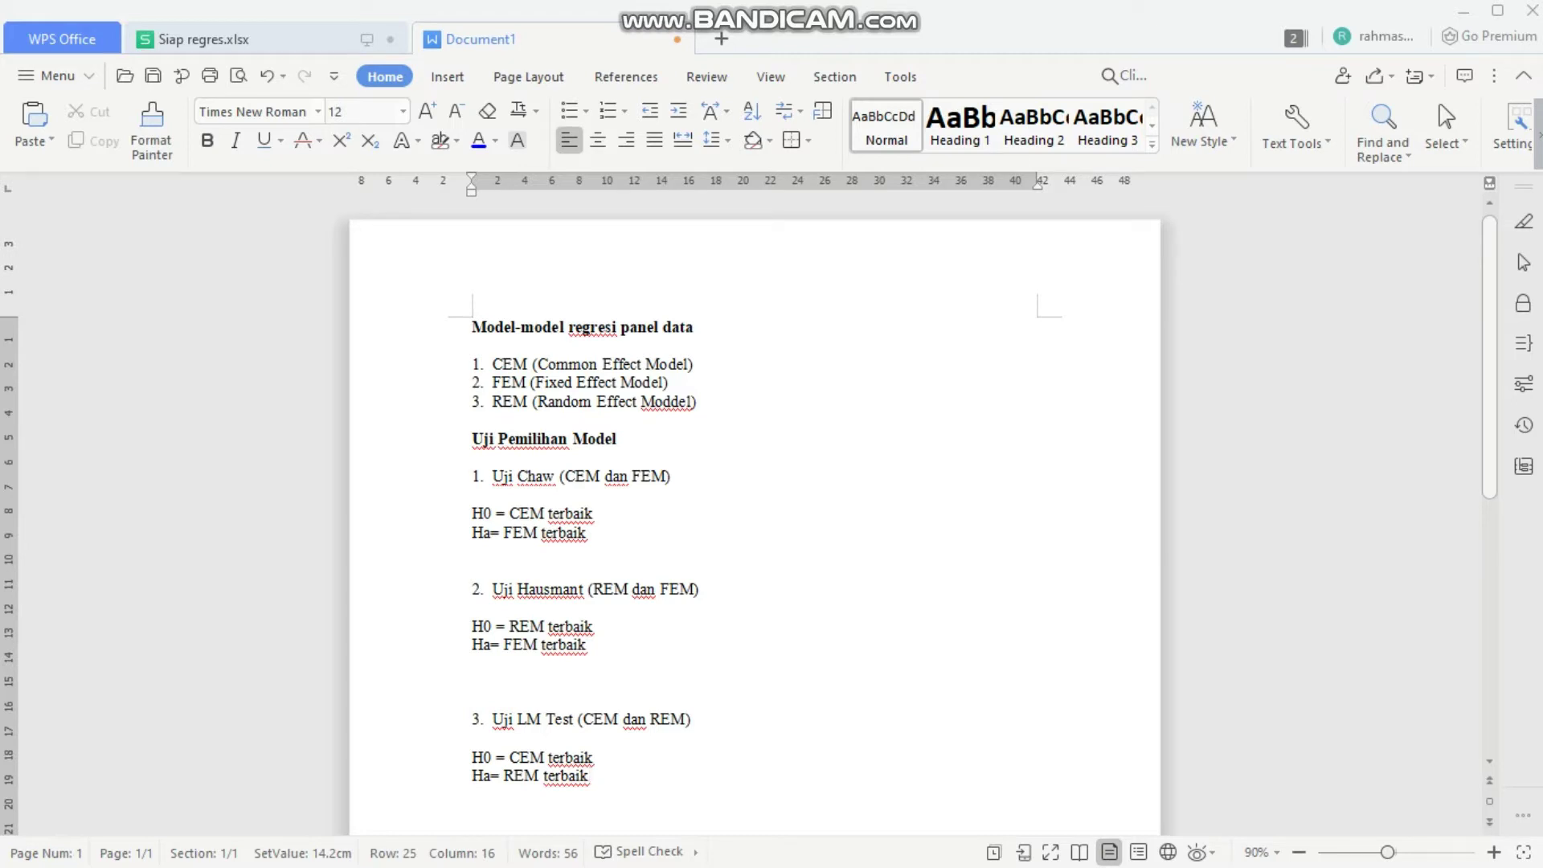
left_click(492, 475)
key("Down")
key("Down")
key("Down")
key("Down")
key("Down")
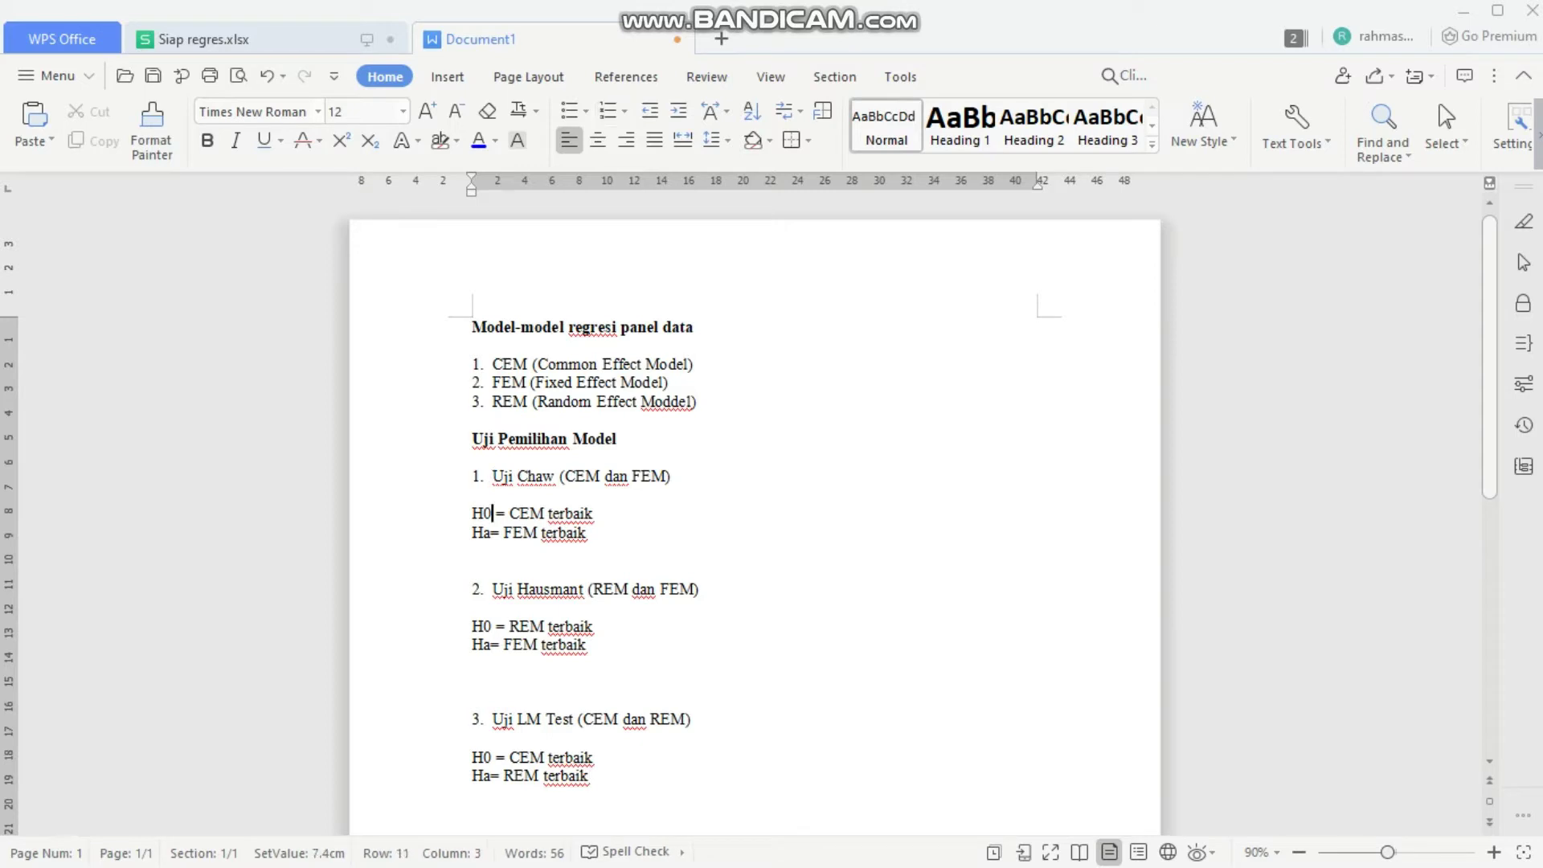
key("Down")
key("Down")
key("Down")
key("Down")
key("Down")
key("Down")
key("Down")
key("Down")
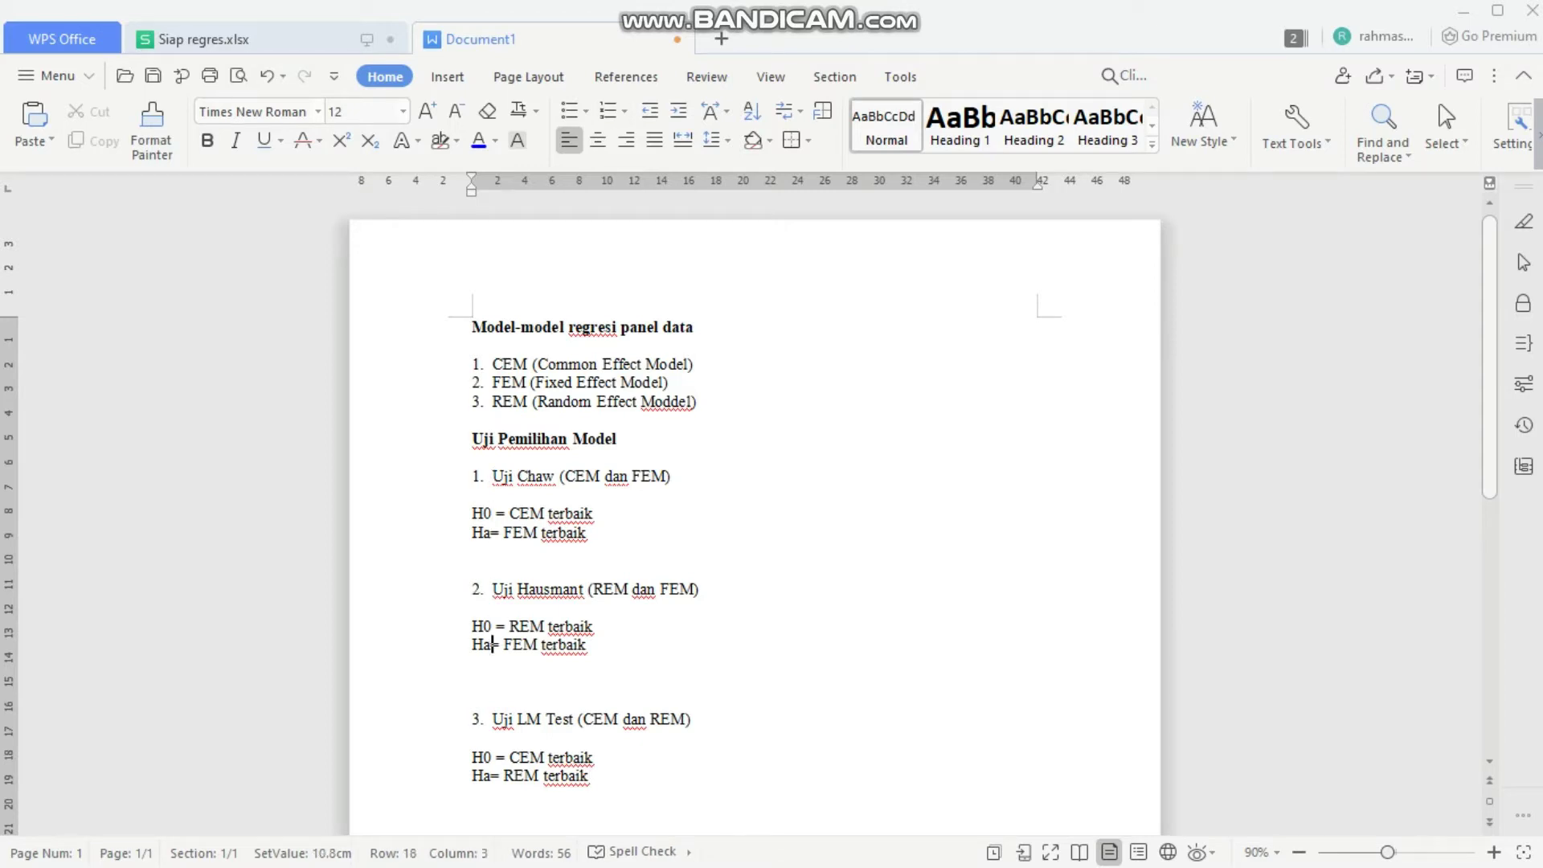
key("Up")
key("Up")
key("Up")
key("Up")
key("Up")
key("Up")
key("alt+Tab")
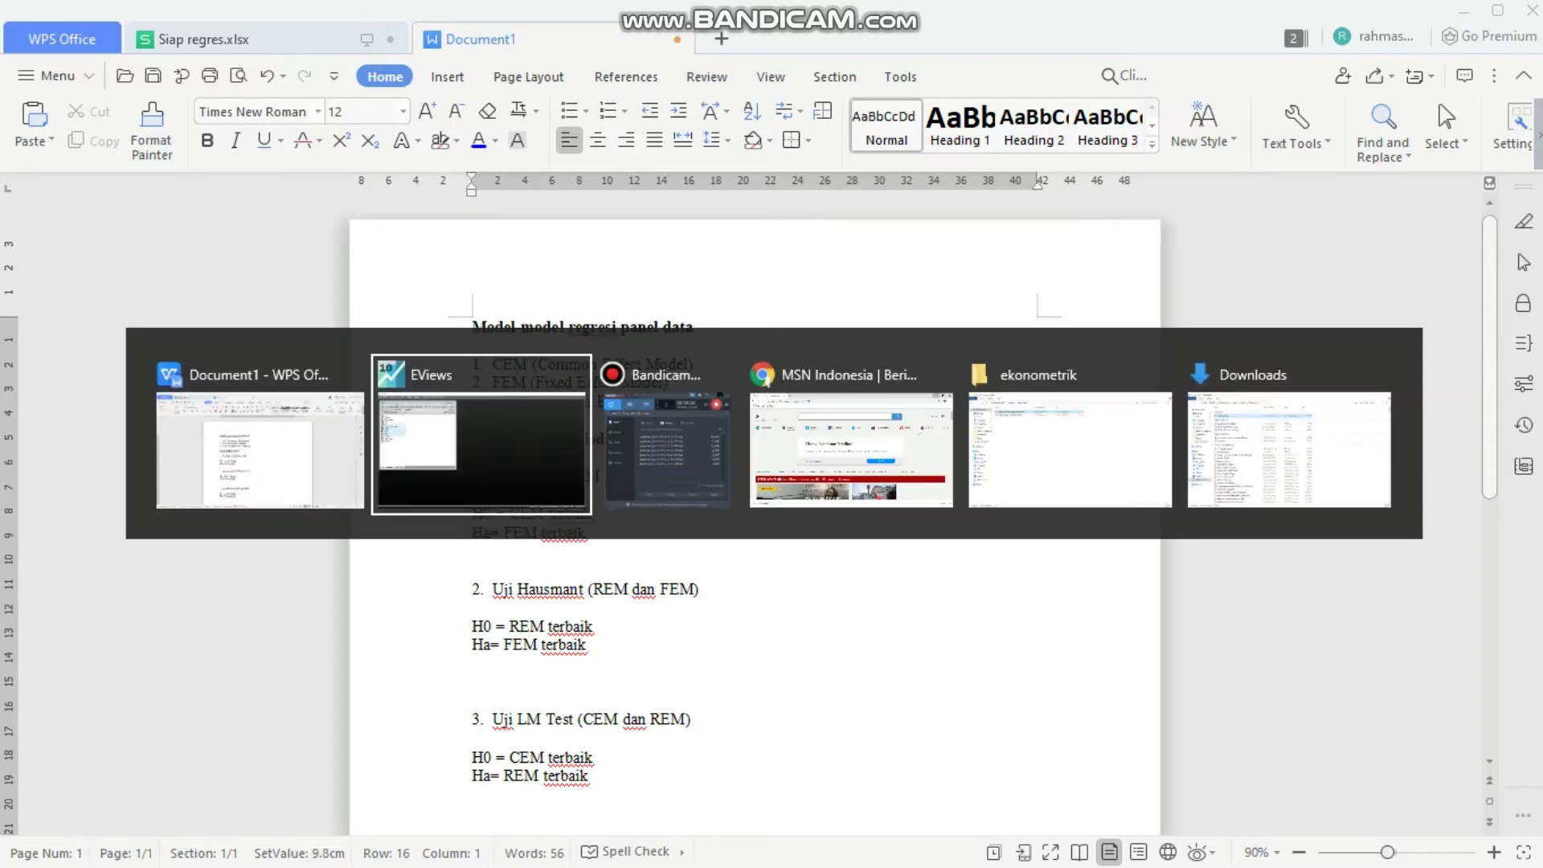
key("alt+Tab")
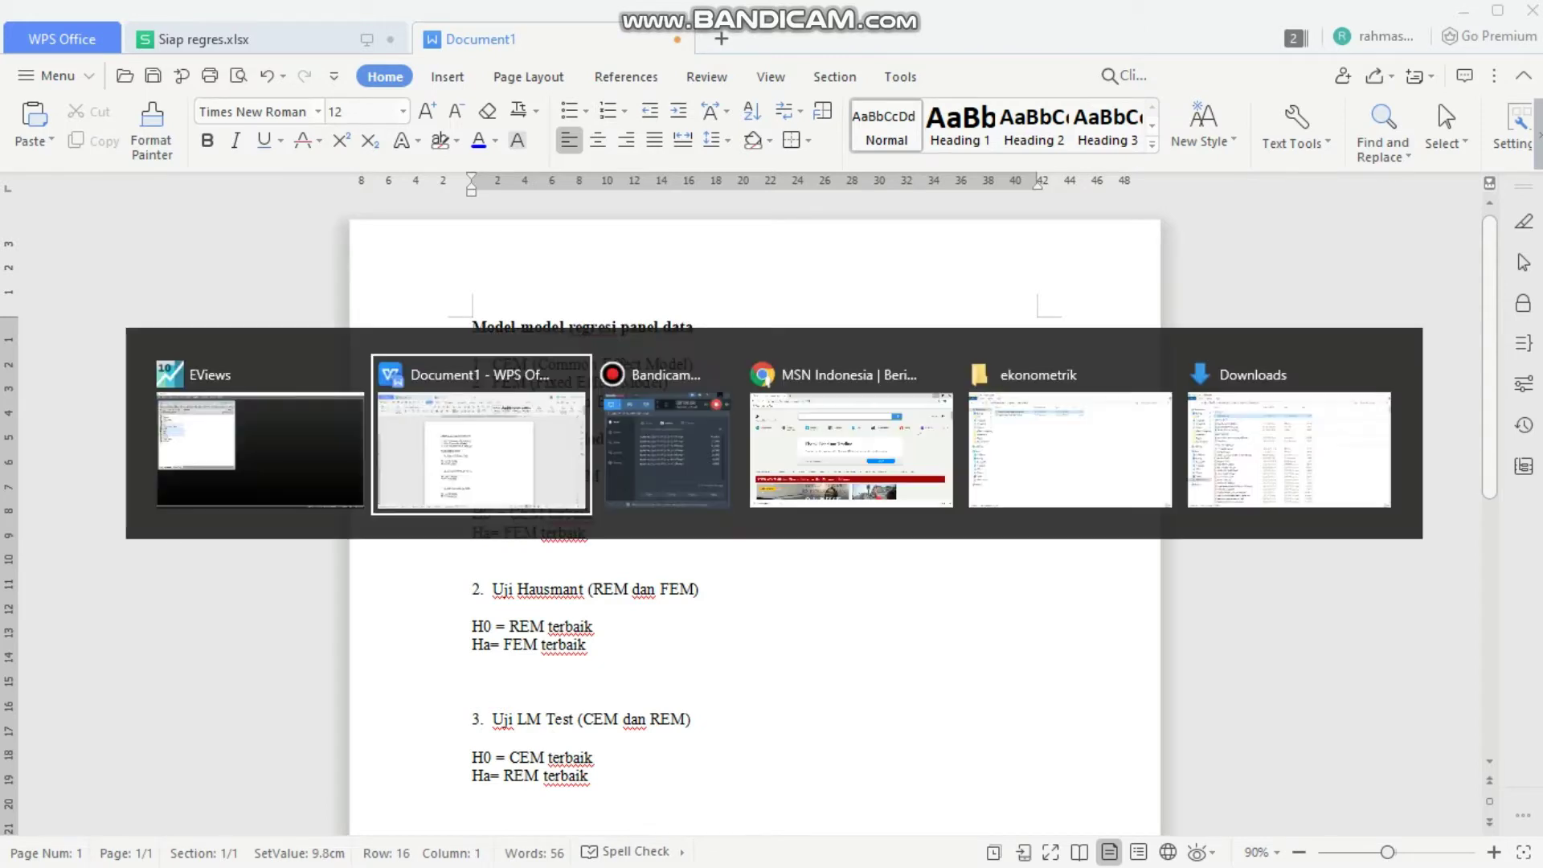
key("alt+Tab")
key("alt+Tab")
key("alt+Tab")
key("alt+Tab")
key("alt+Tab")
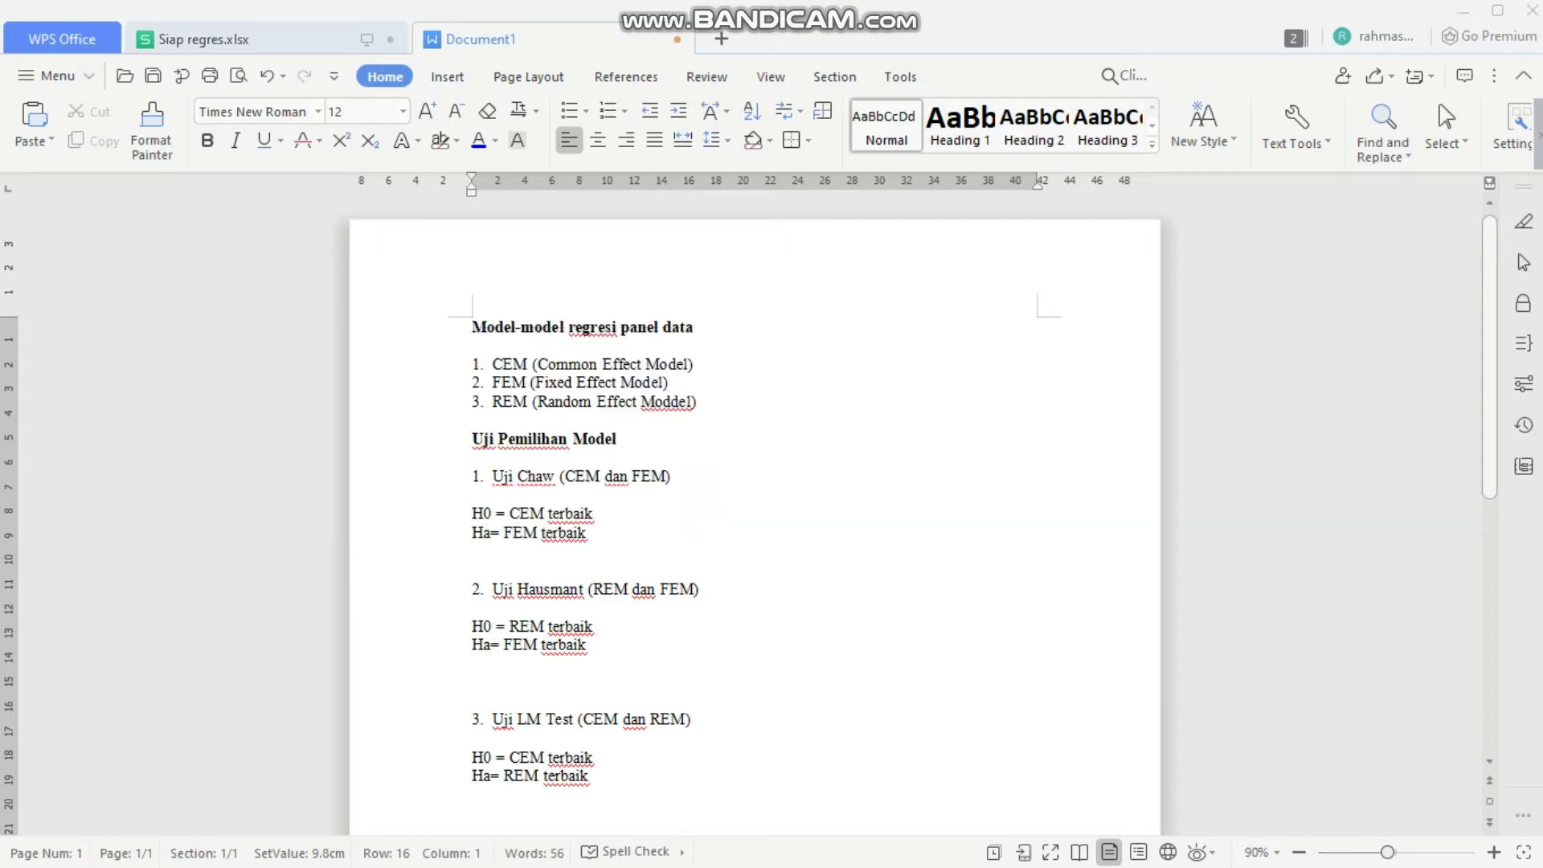
- Switch back to EViews and open the selected series pad, jp, pdrb, pd and kwst as an equation
key("alt+Tab")
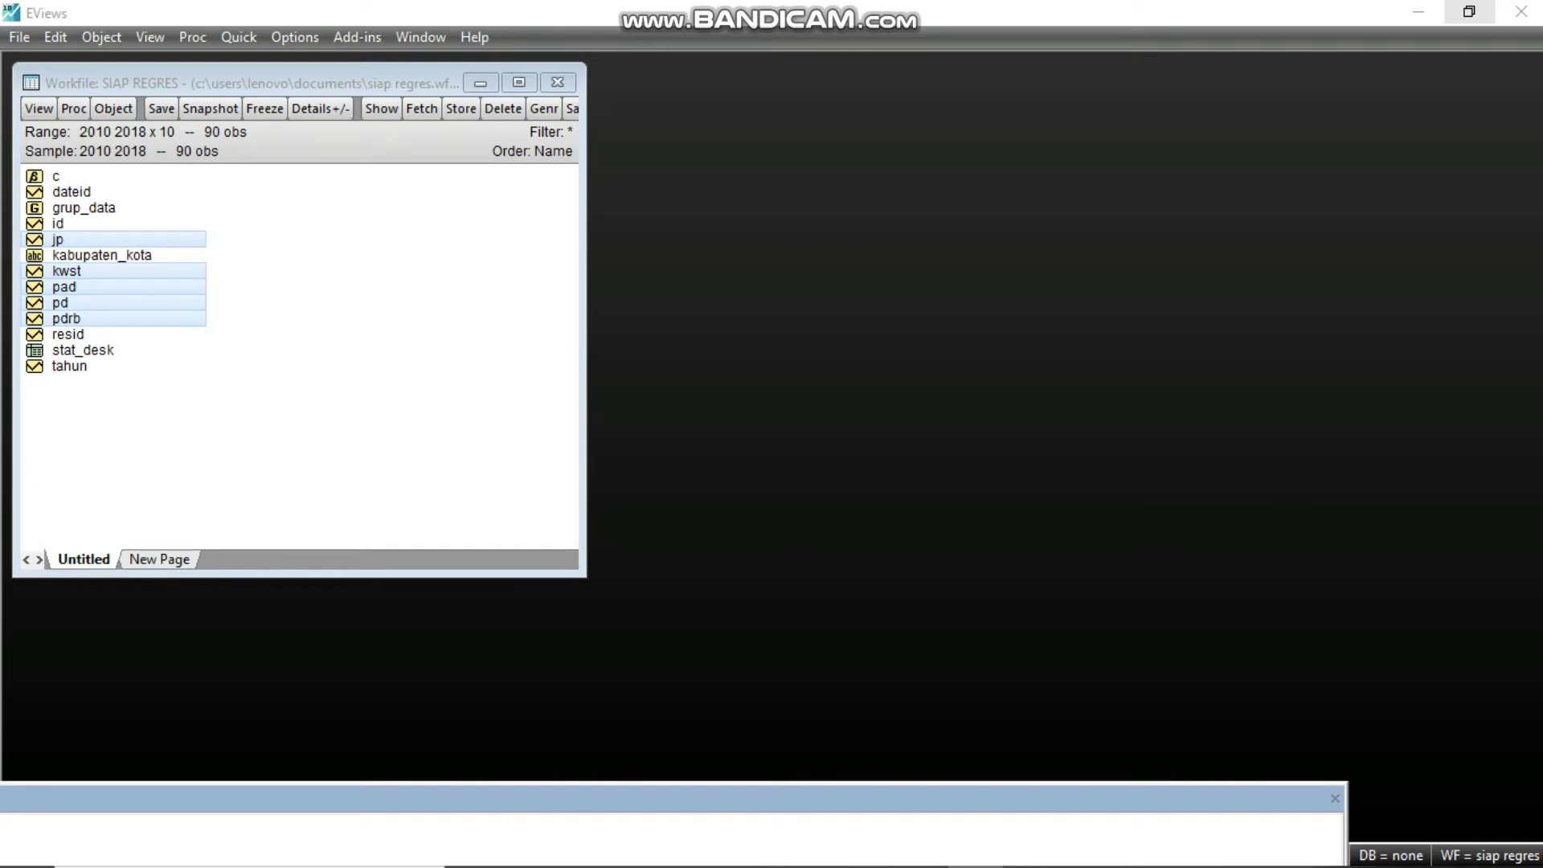
right_click(148, 303)
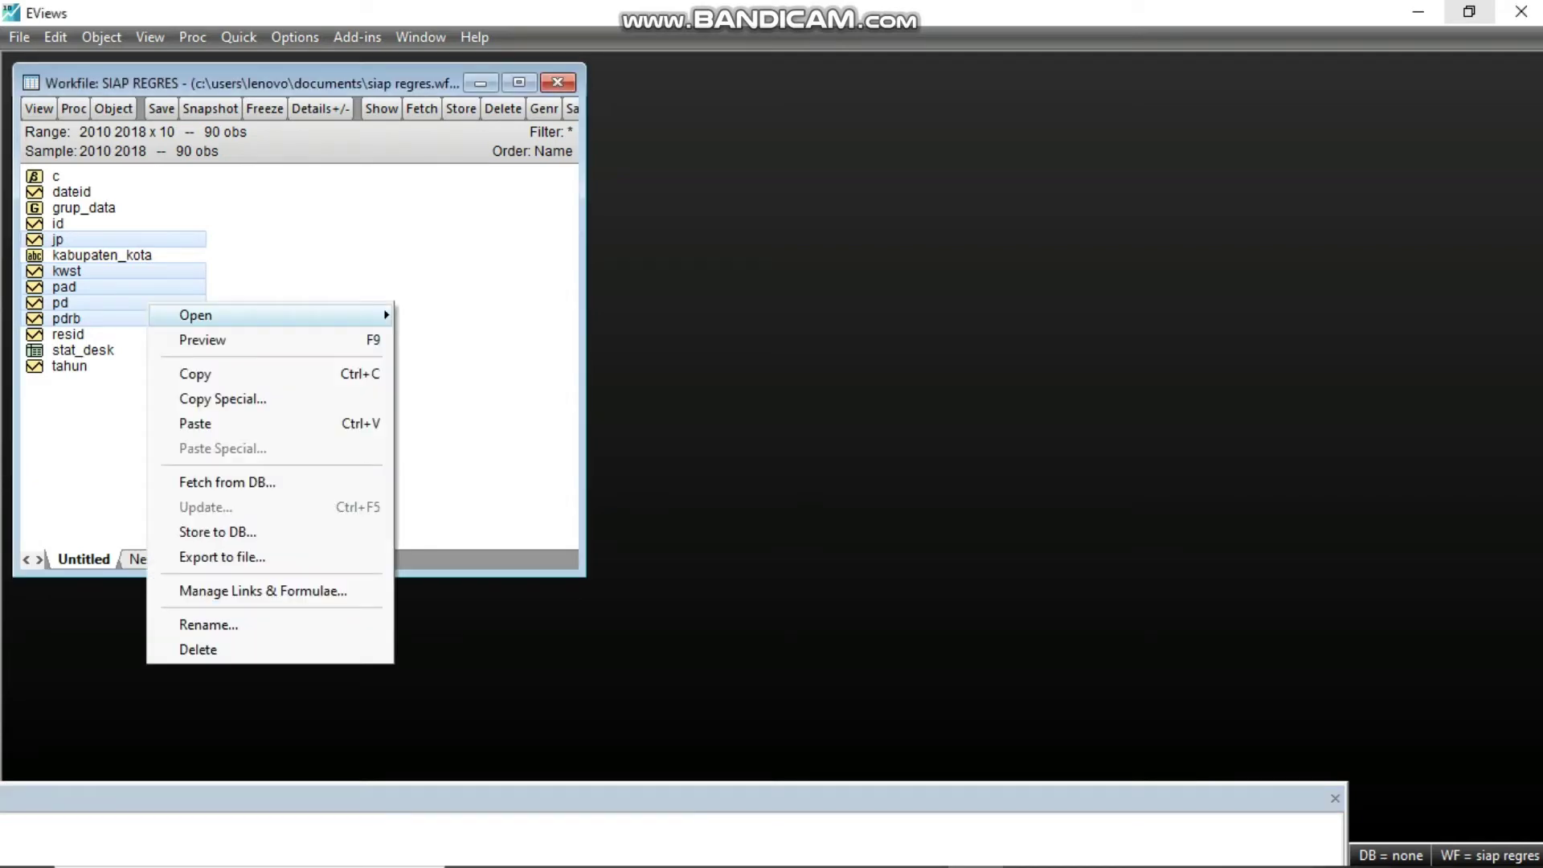
mouse_move(196, 315)
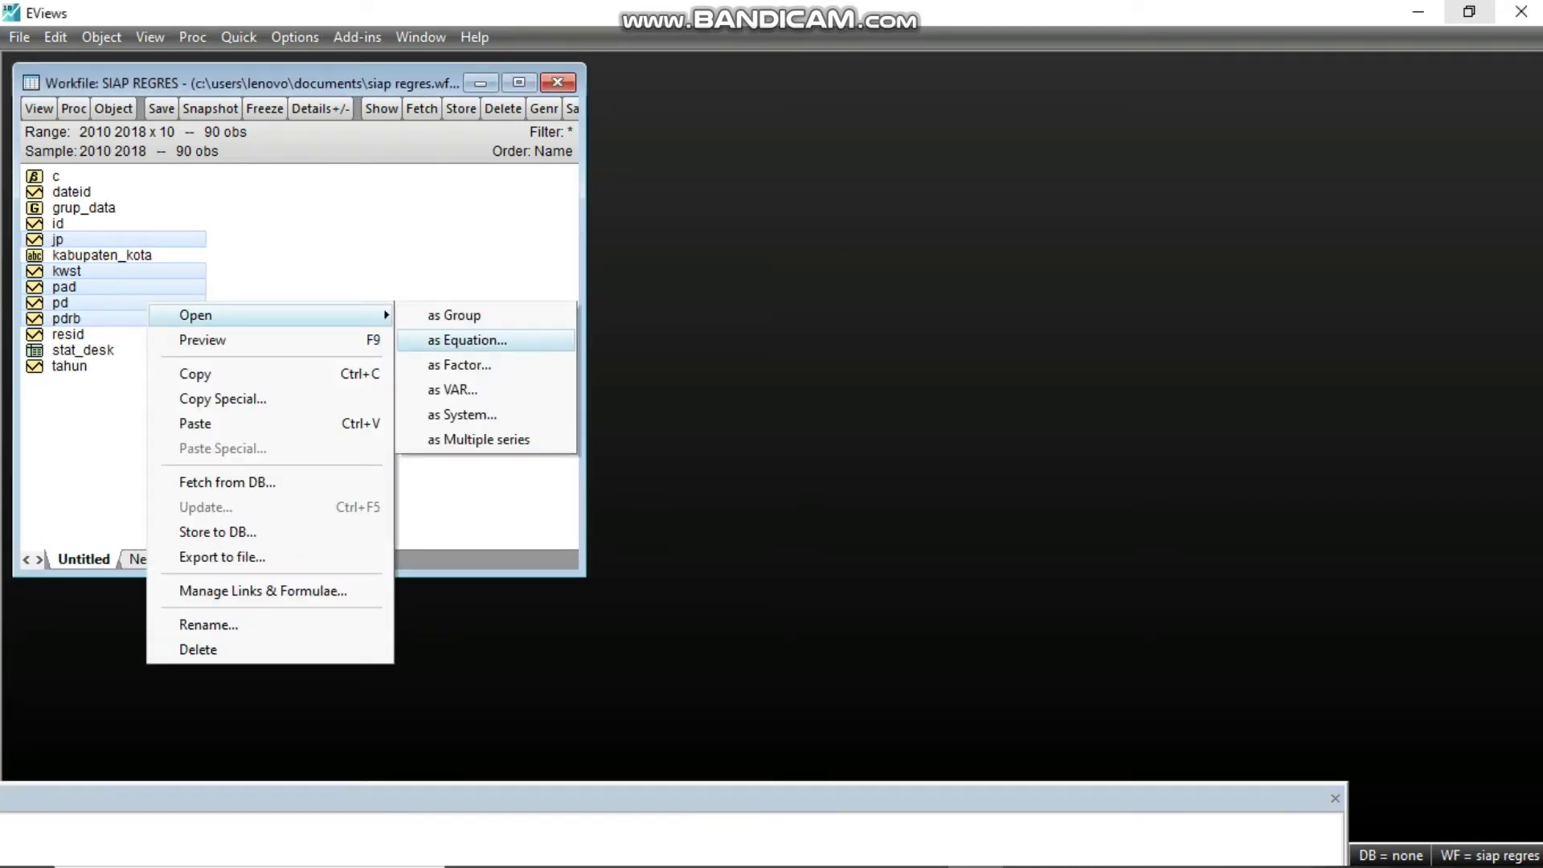
left_click(467, 340)
left_click(668, 355)
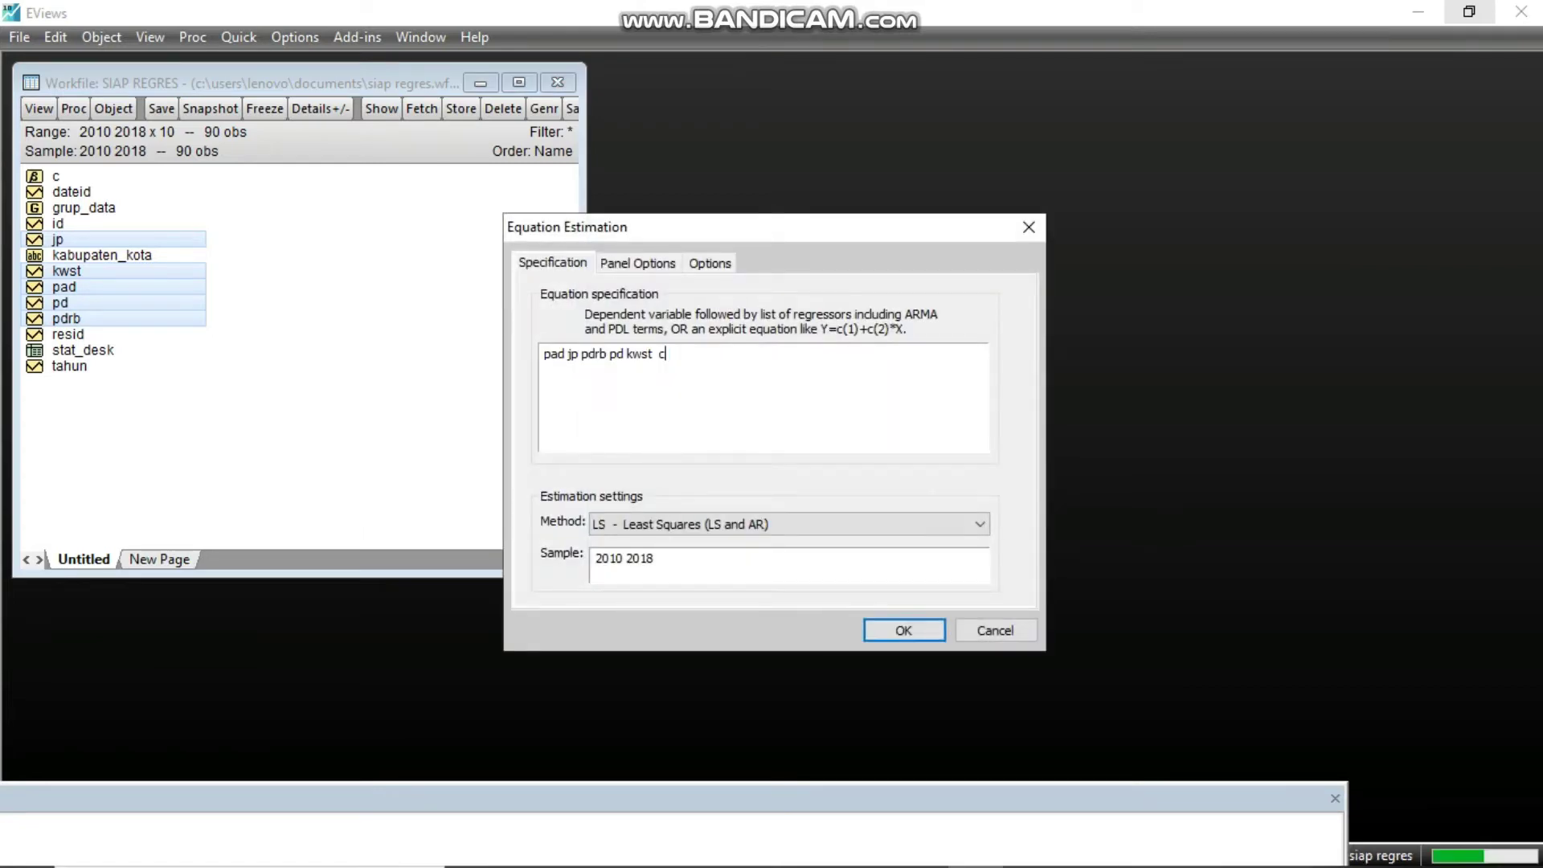
- Move the constant c directly behind pad so the equation specification reads pad c jp pdrb pd kwst
key("BackSpace")
key("BackSpace")
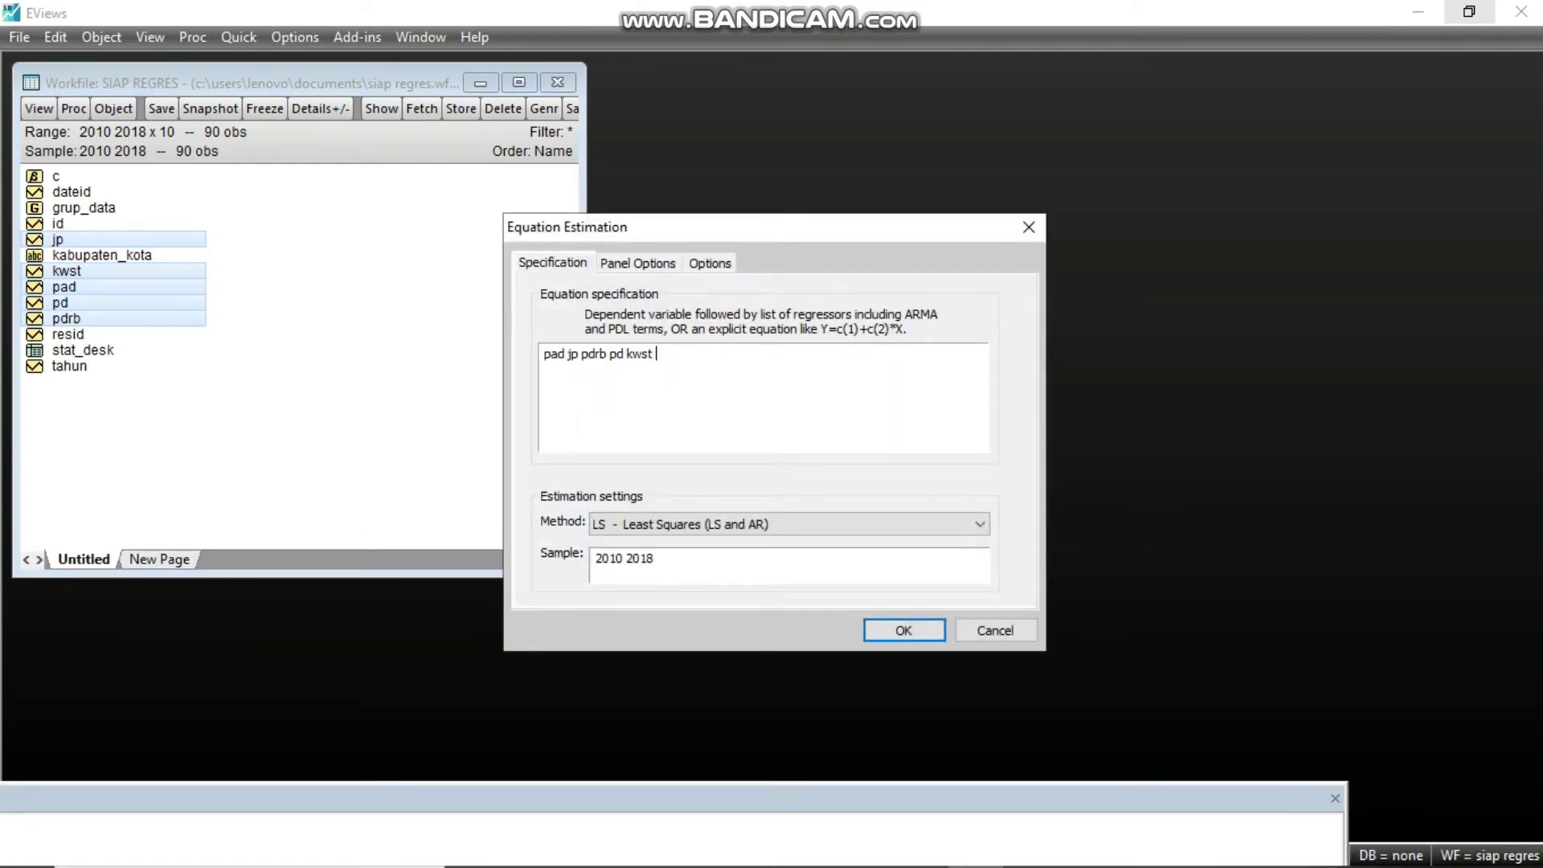
key("Left")
key("Left")
key("Left")
key("Left")
key("Left")
key("Left")
key("Left")
key("Left")
key("Left")
key("Left")
key("Left")
key("Left")
key("Left")
key("Left")
key("Left")
key("Left")
key("Left")
type("c")
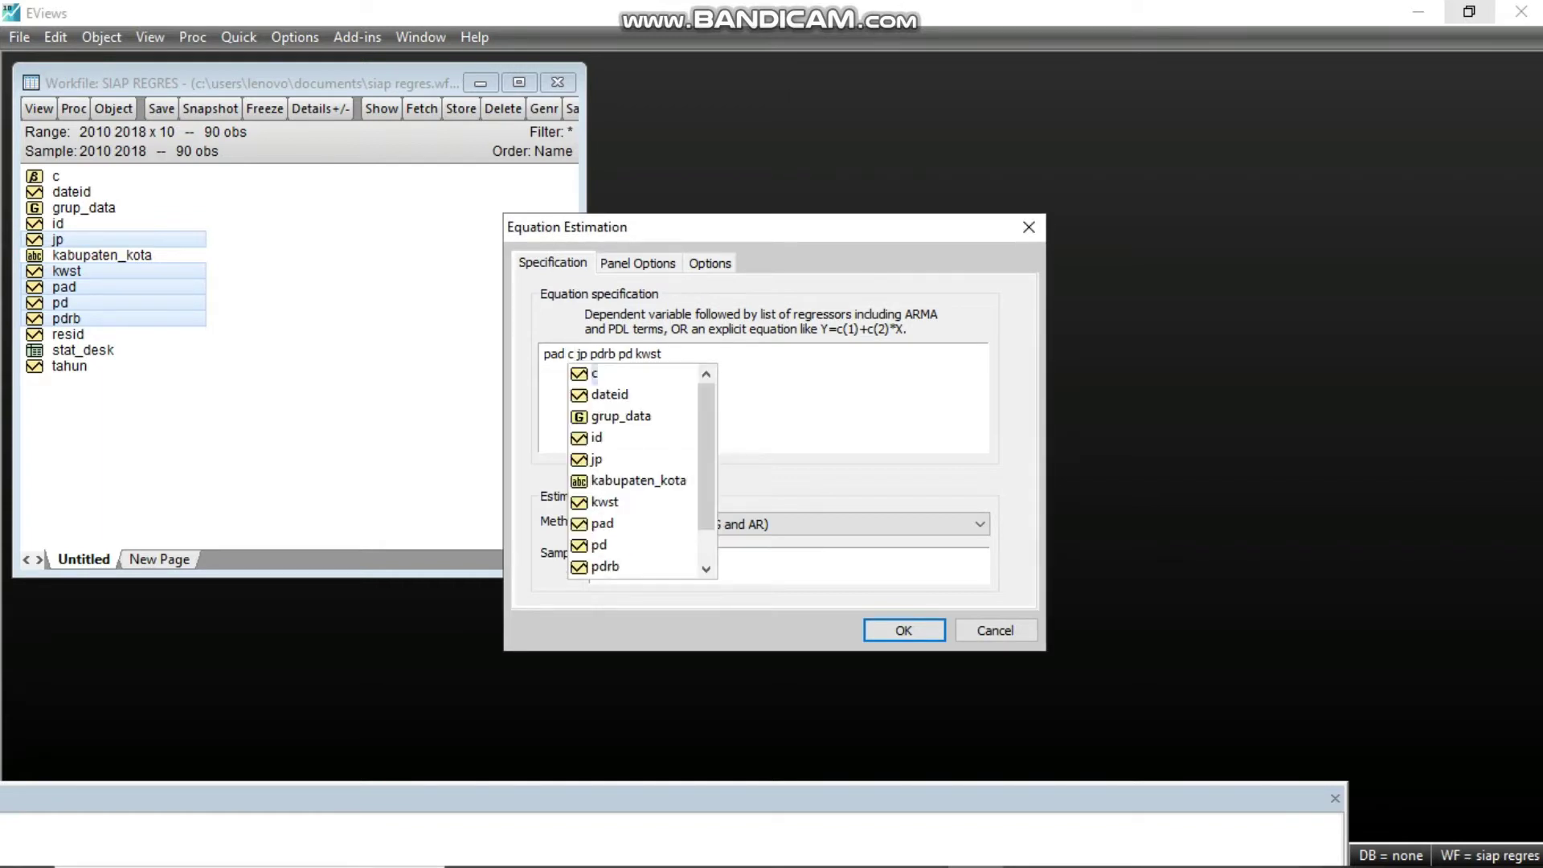
left_click(665, 353)
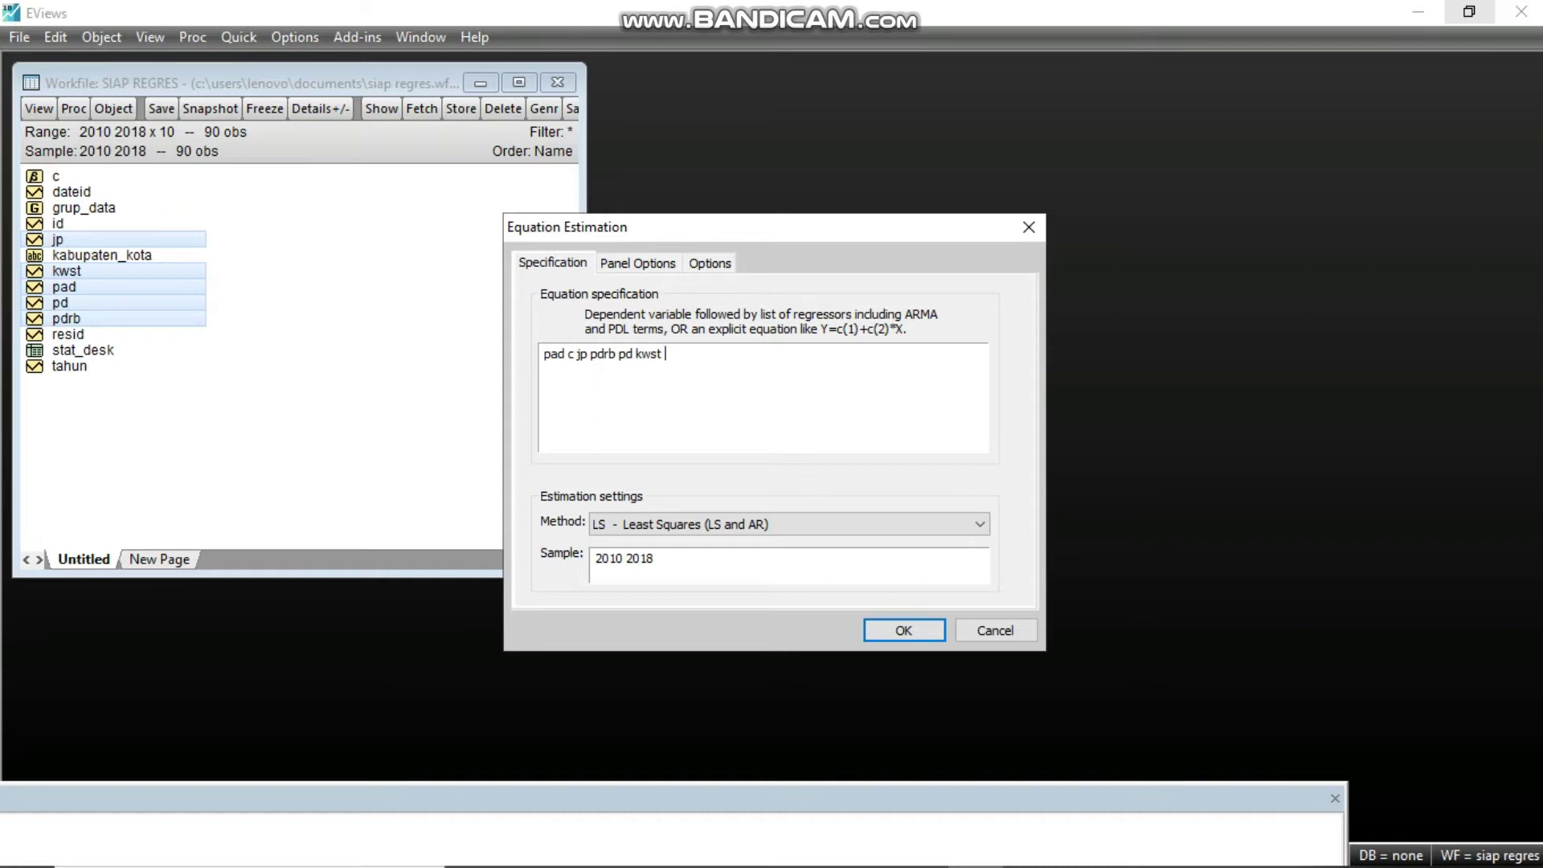
- Try Fixed and Random as the equation's cross-section effects and set them back to None
left_click(638, 263)
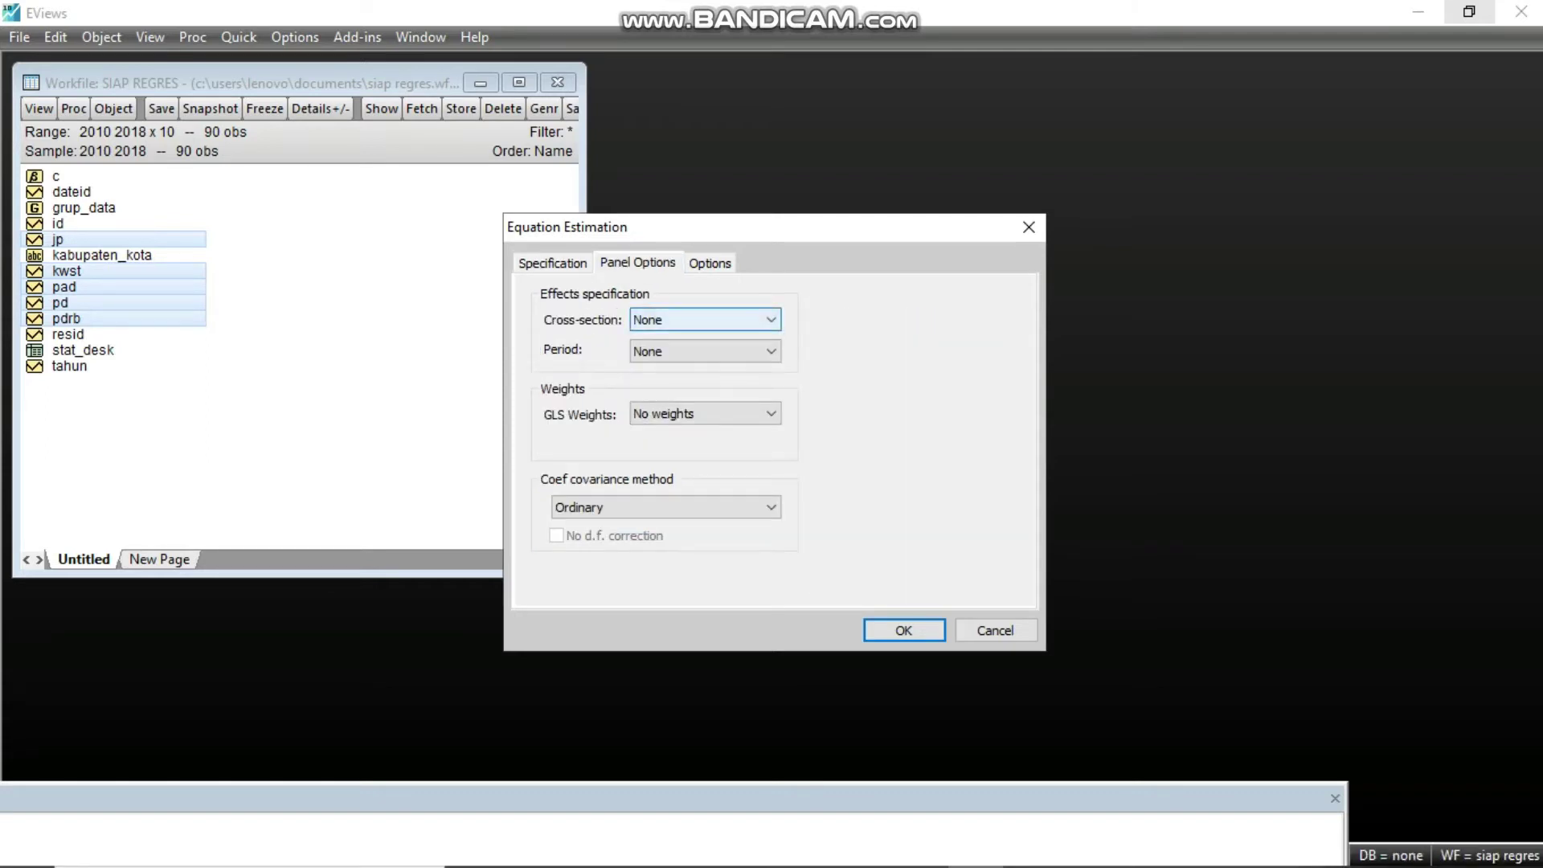
left_click(703, 319)
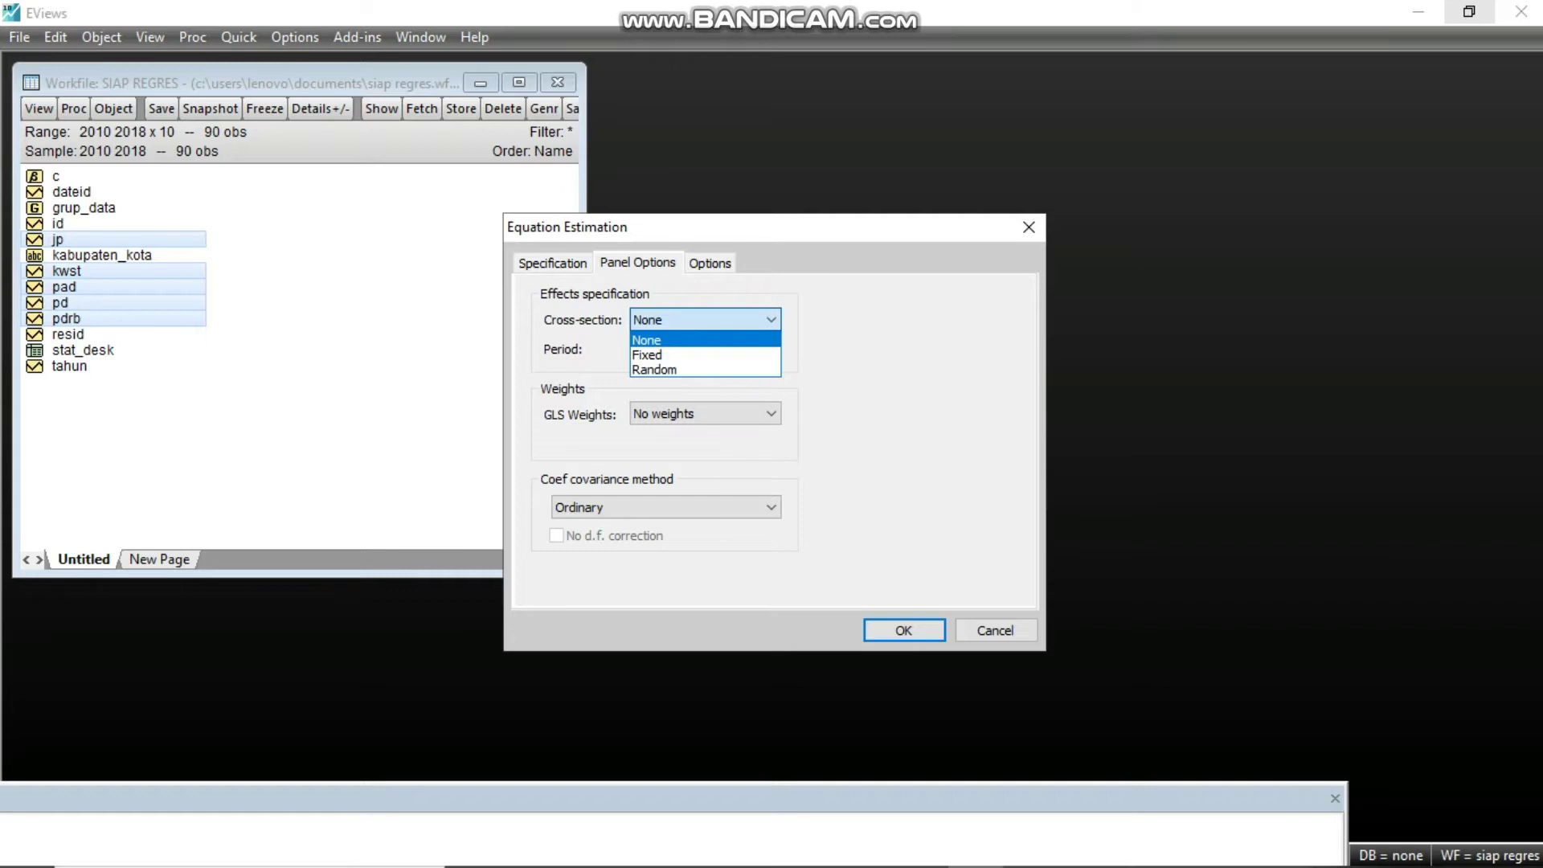
left_click(703, 319)
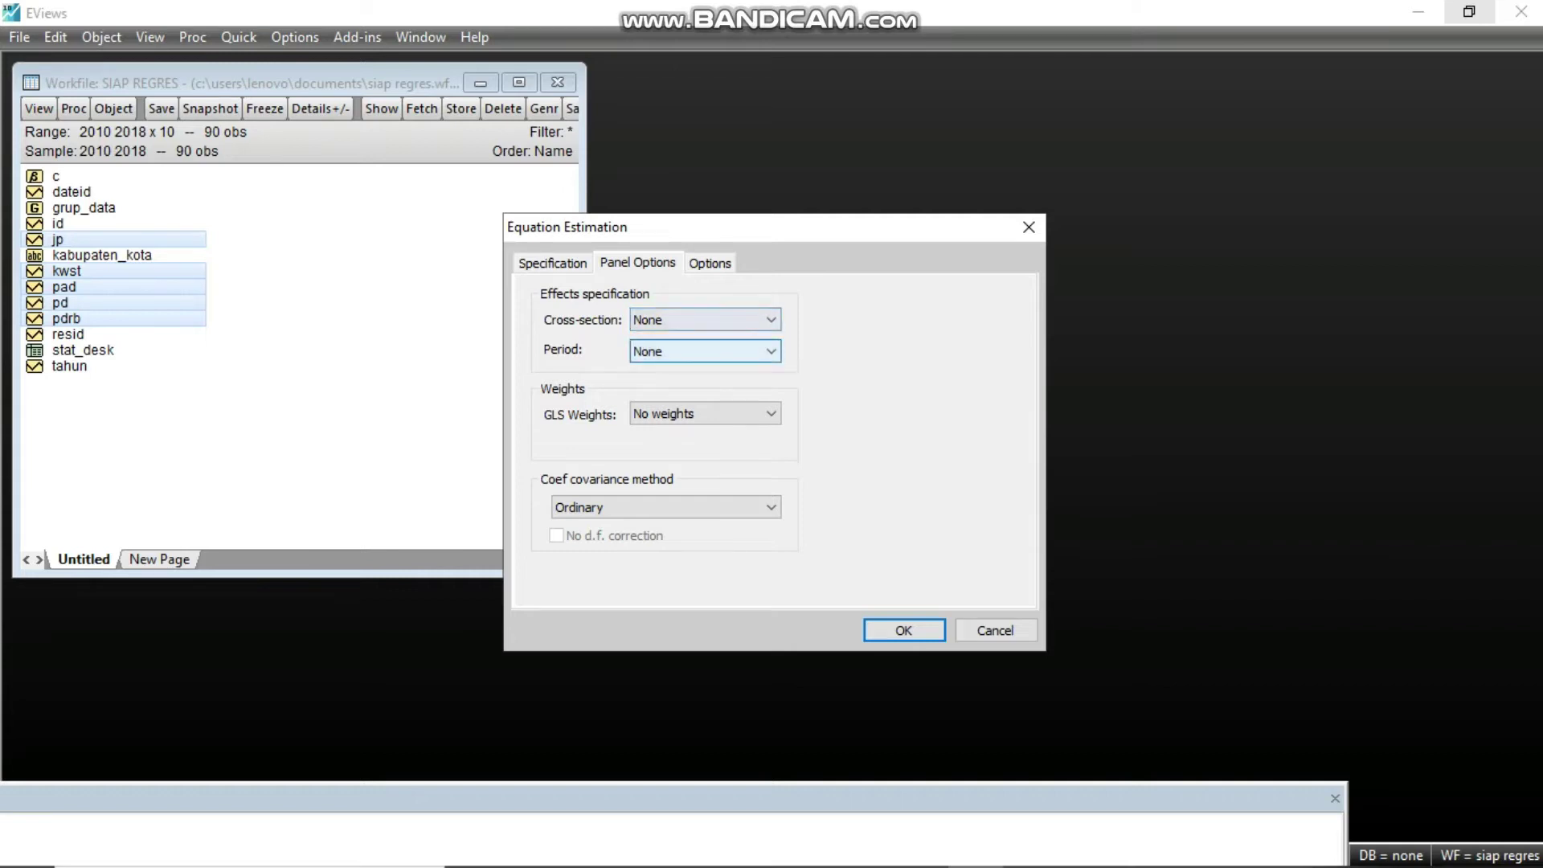
left_click(703, 319)
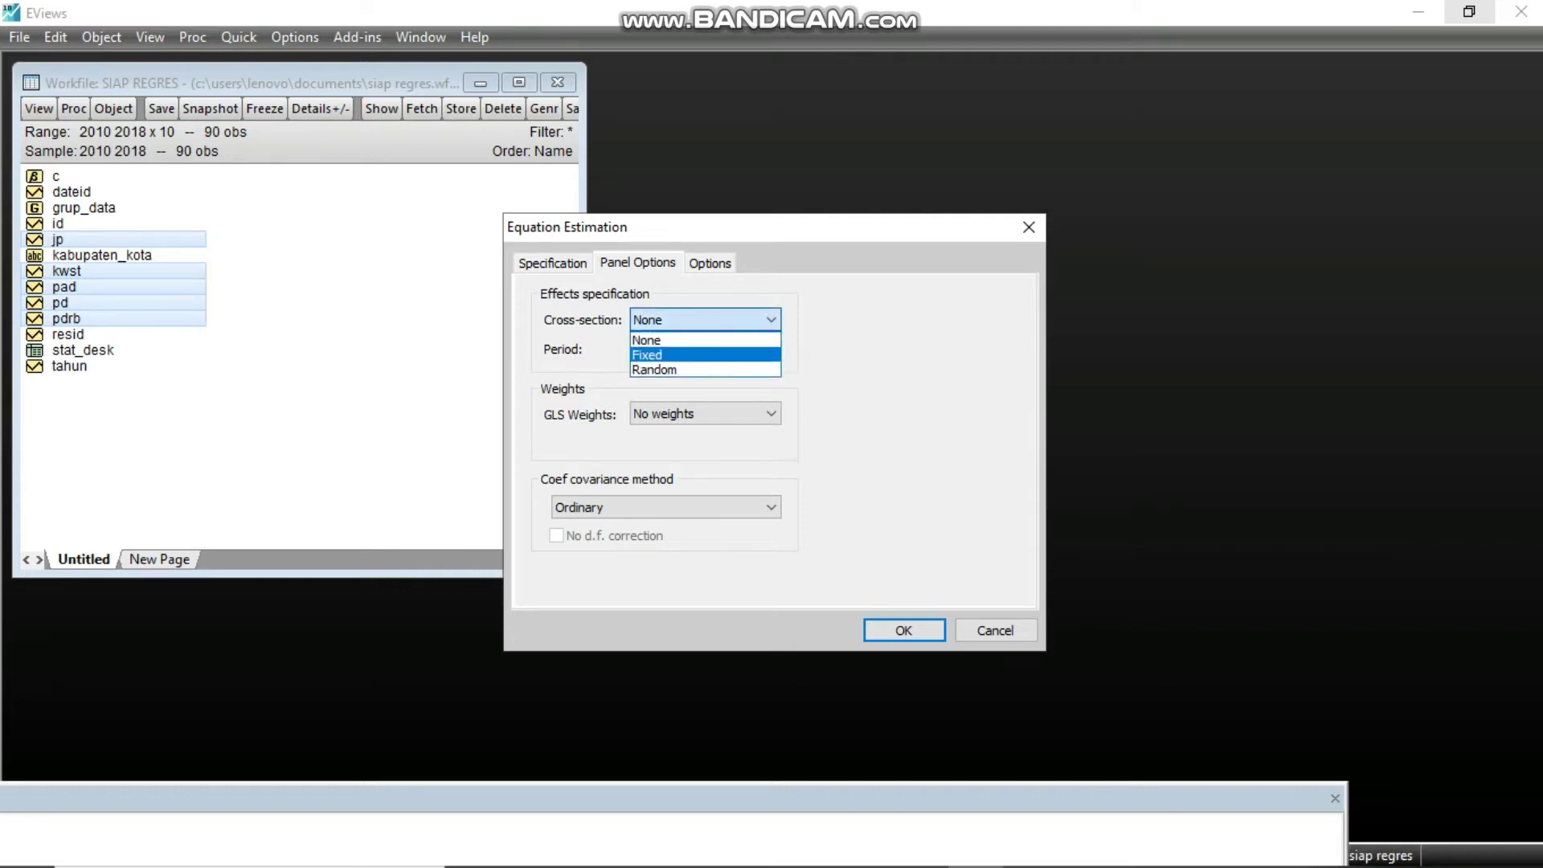
left_click(647, 355)
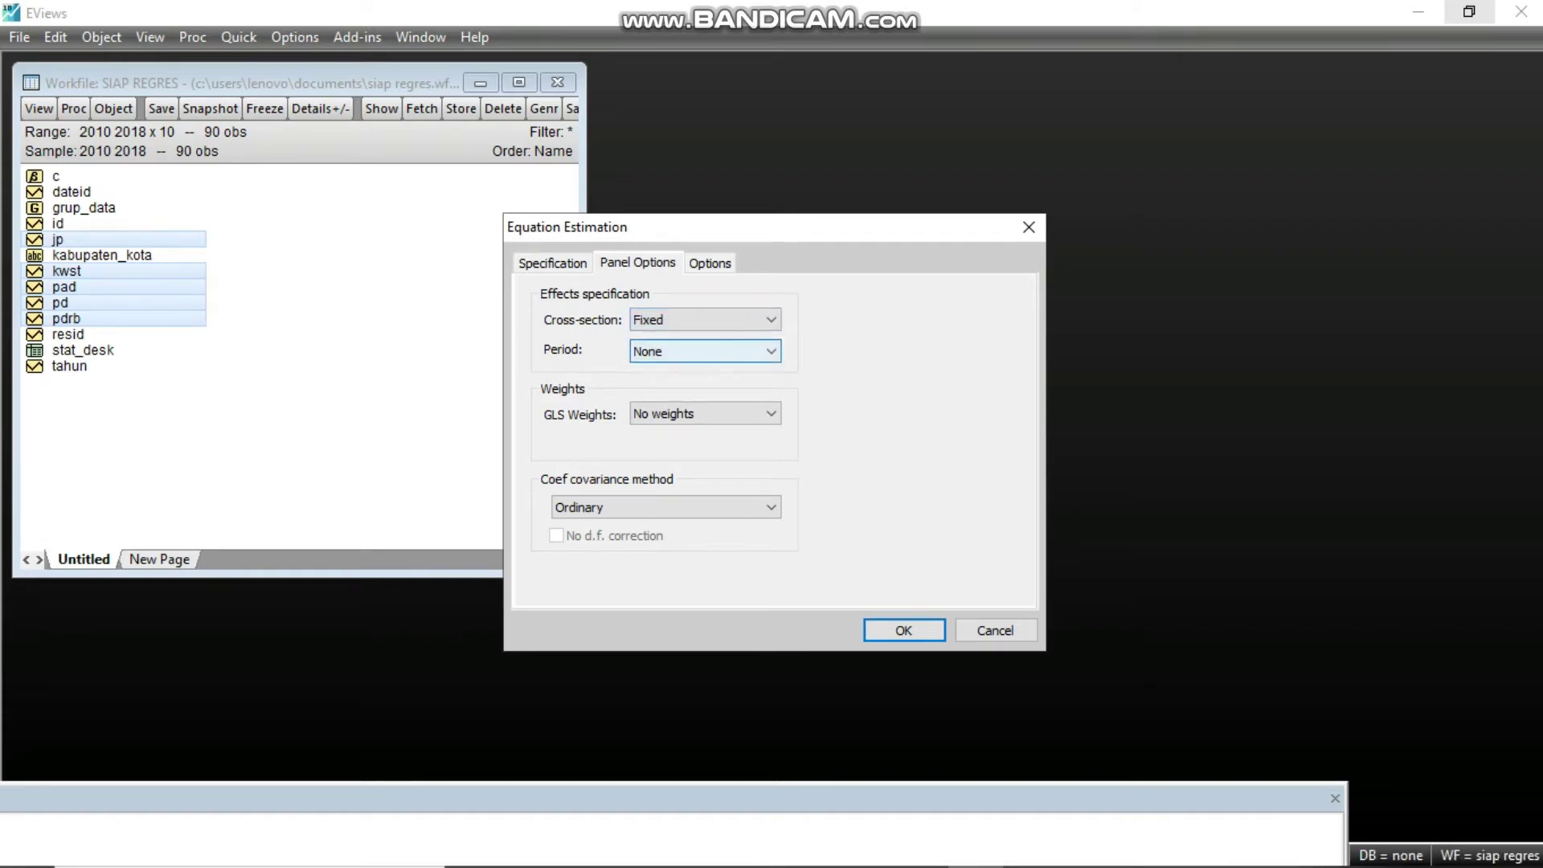
left_click(703, 319)
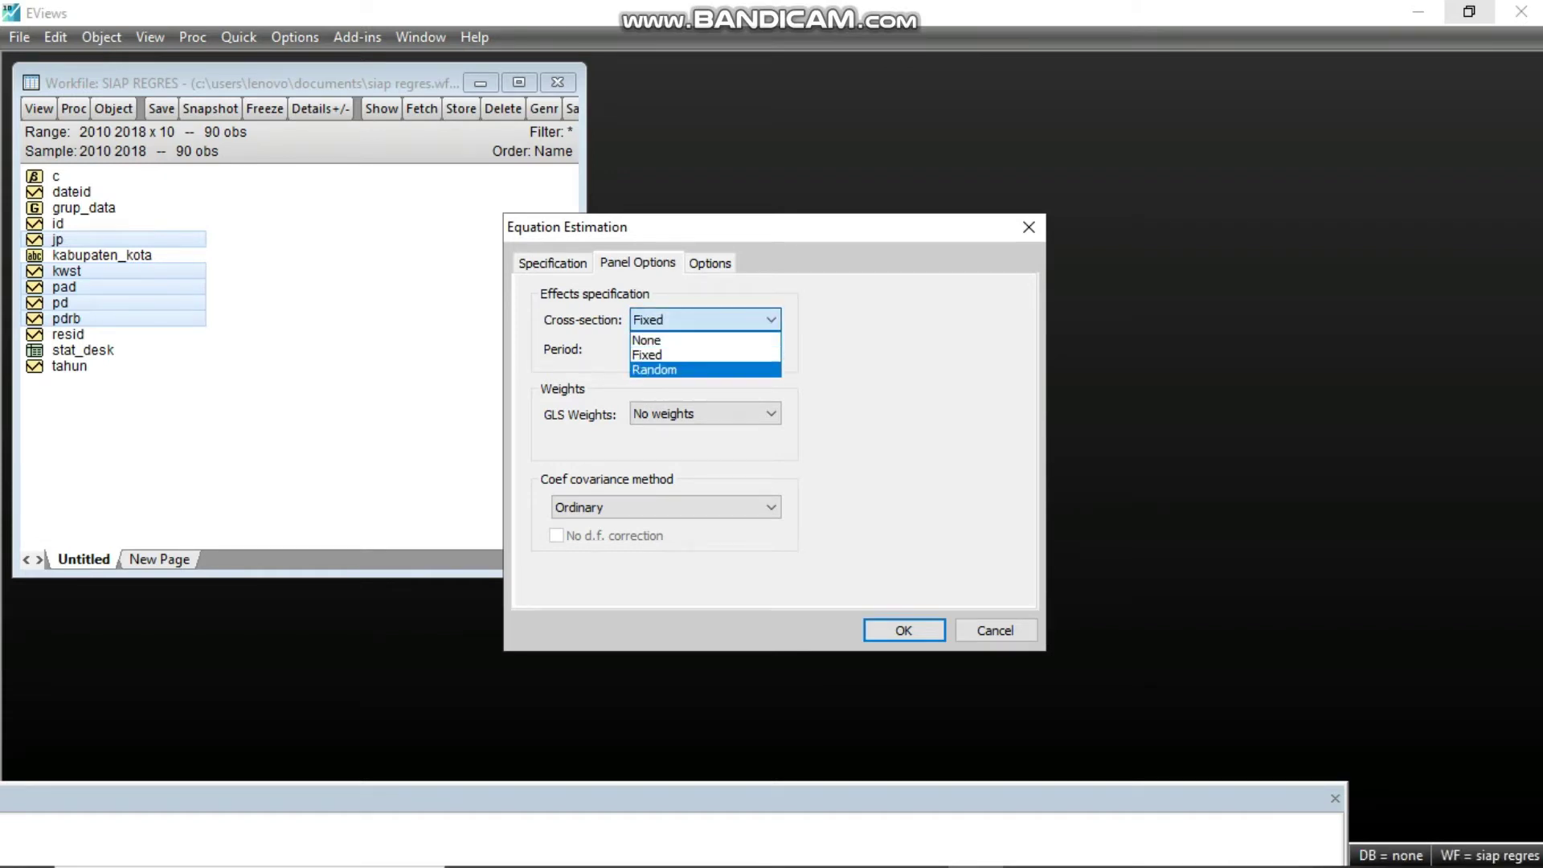
left_click(654, 369)
left_click(703, 319)
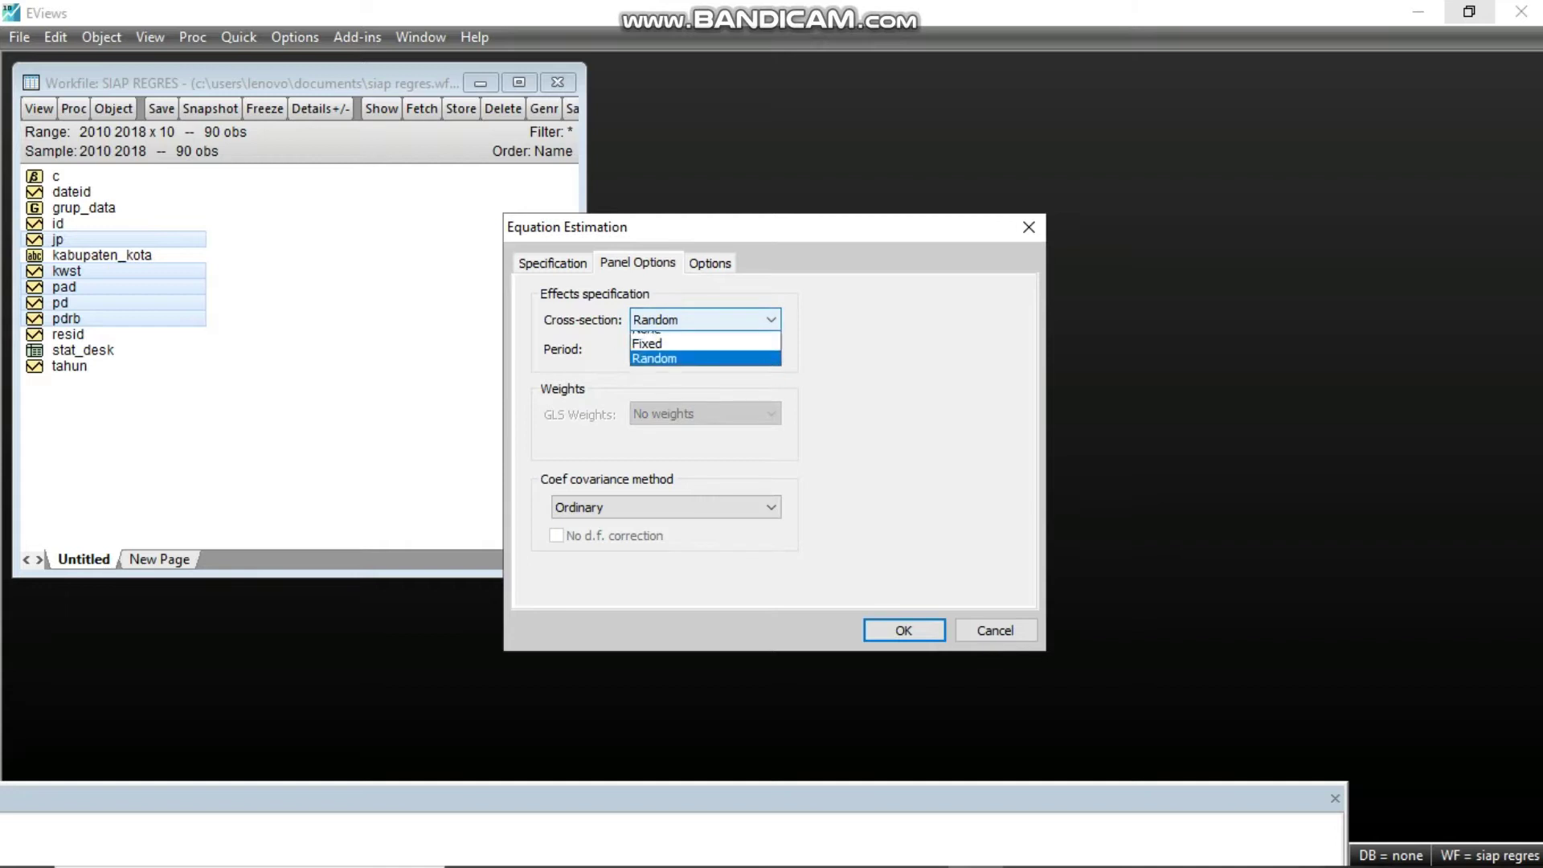
left_click(646, 340)
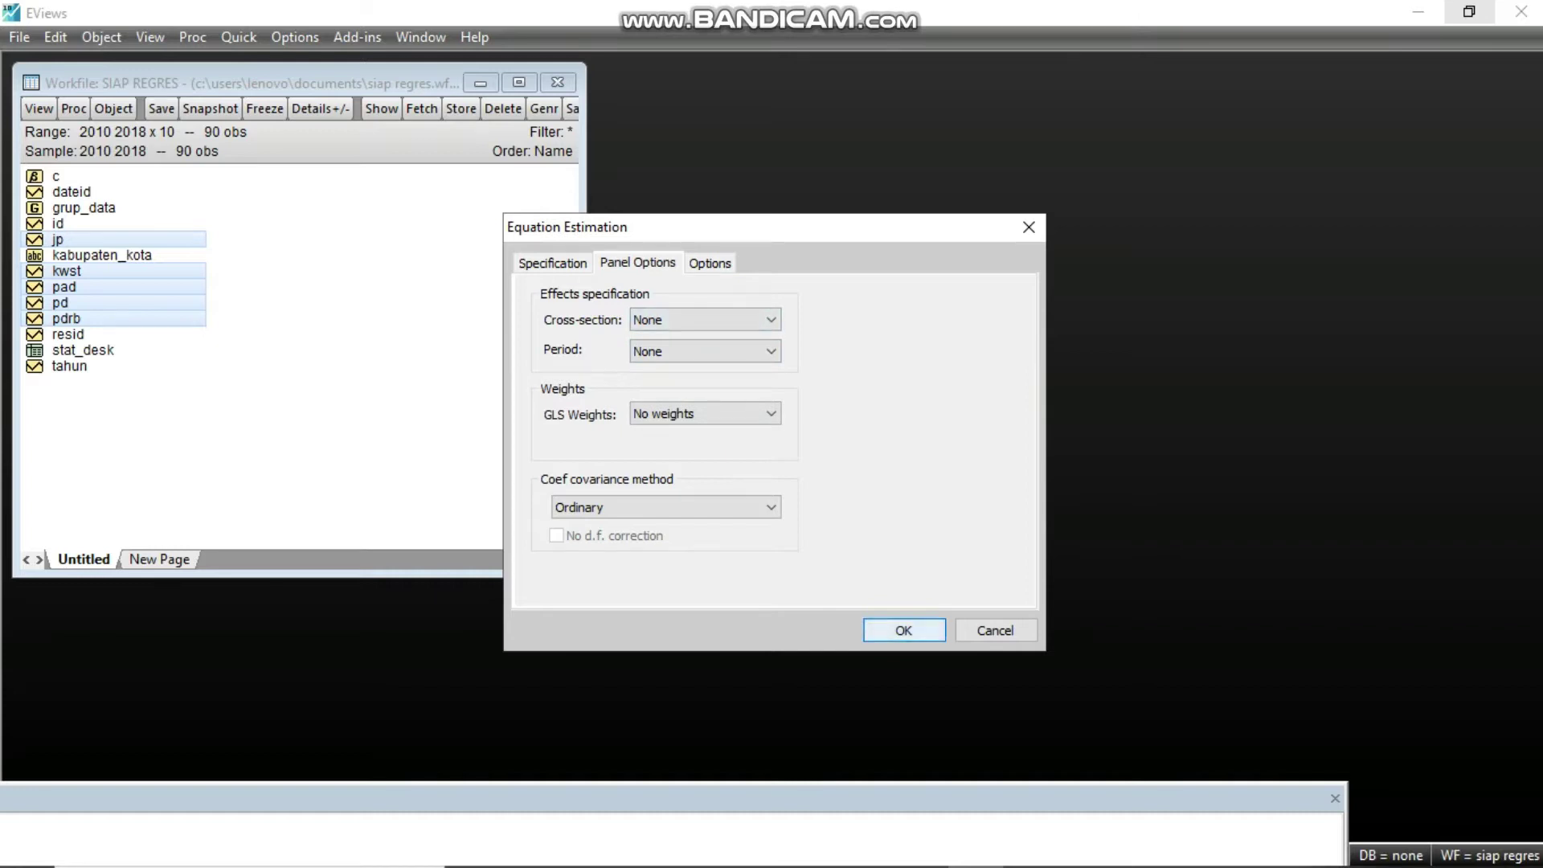
- Estimate the equation pad c jp pdrb pd kwst without cross-section effects and name the equation object model_persamaan
key("Return")
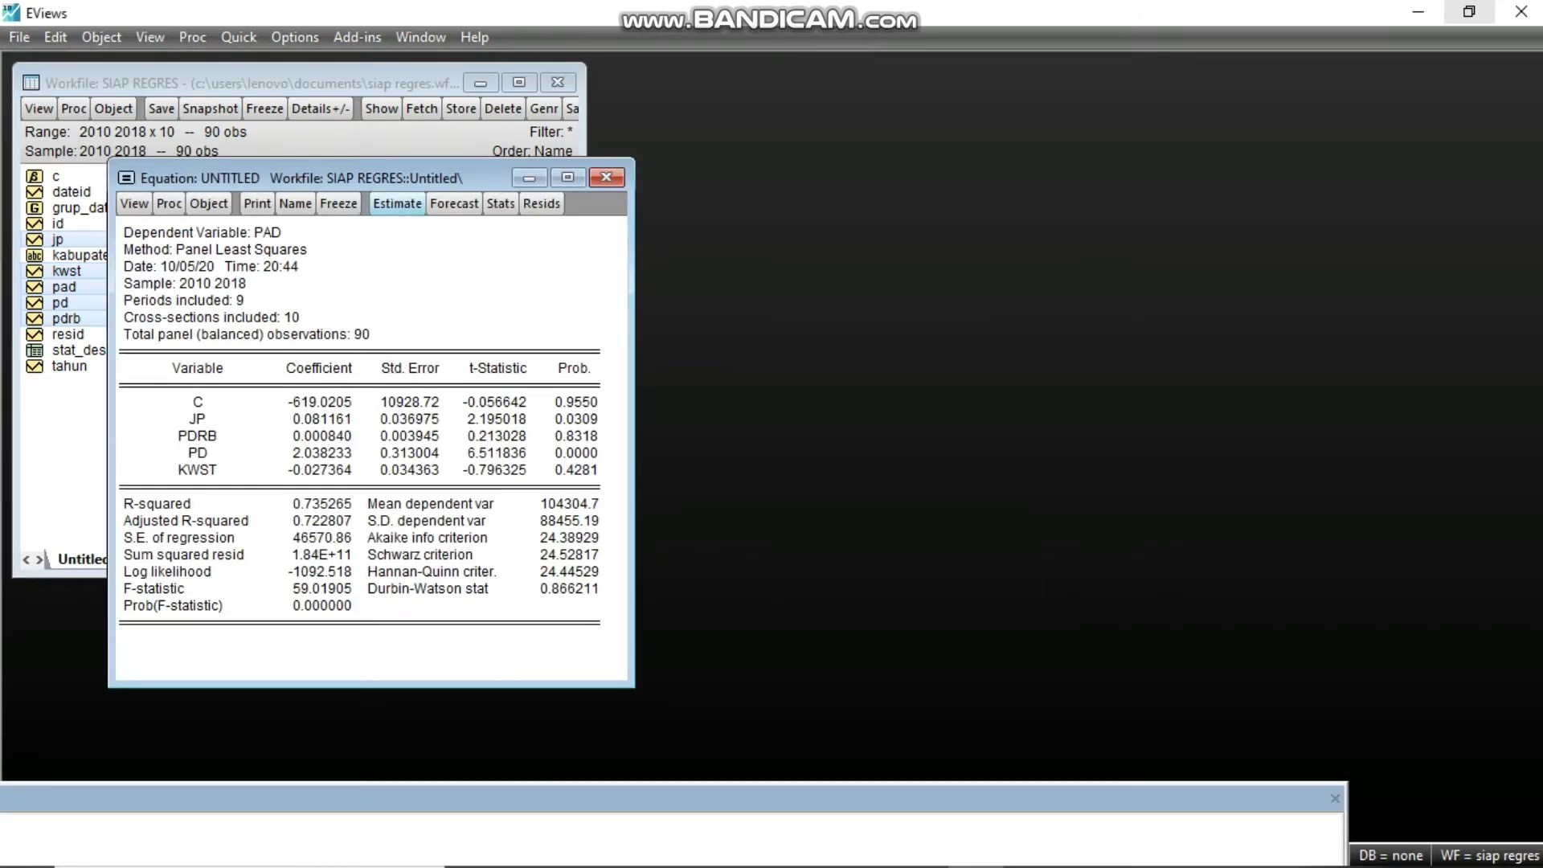
left_click_drag(361, 178, 884, 175)
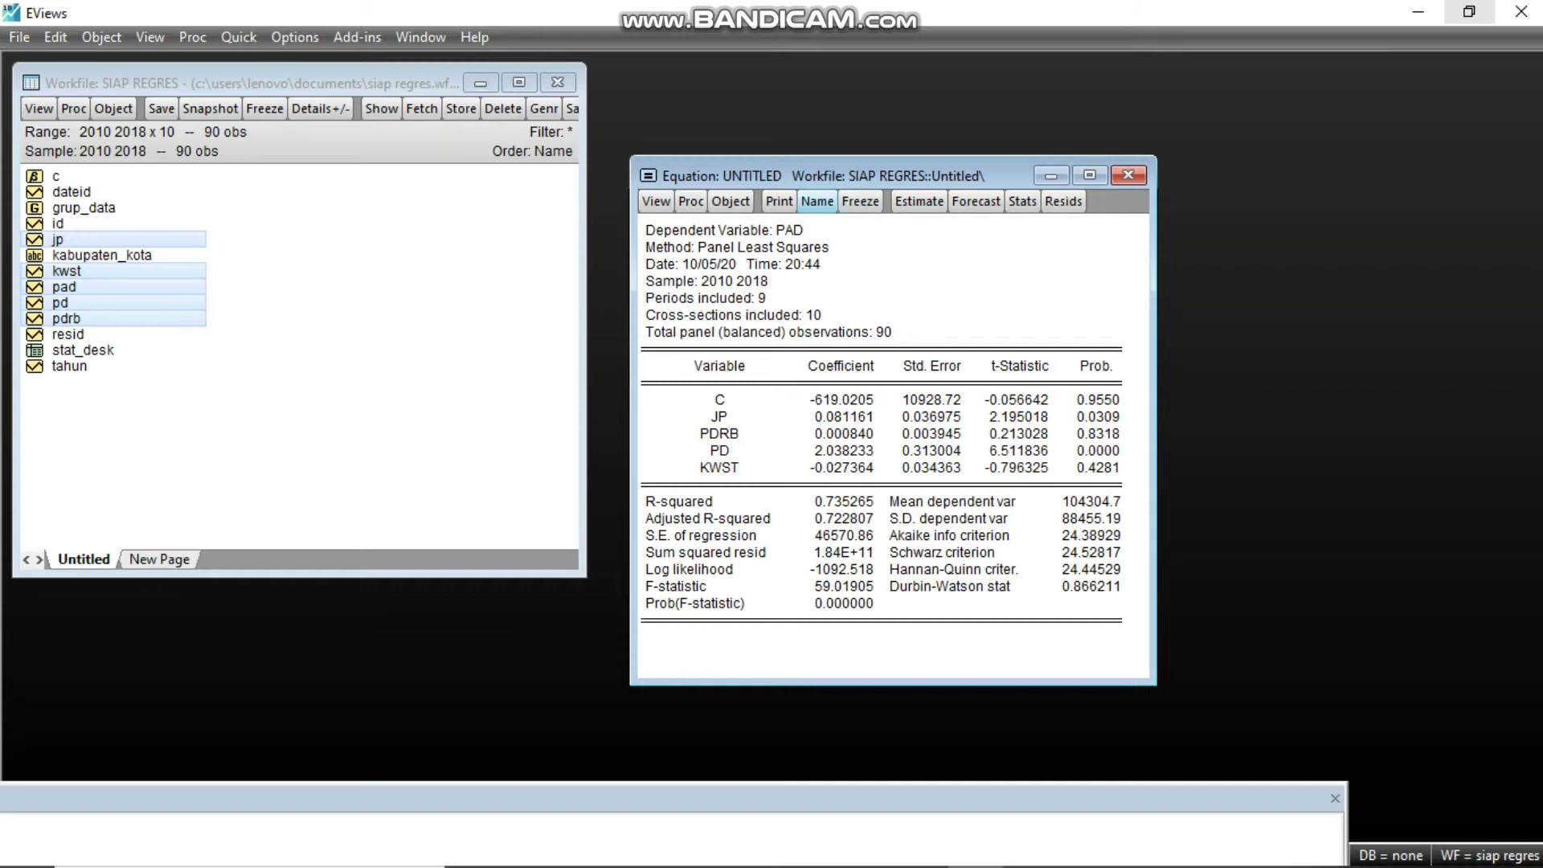
left_click(816, 201)
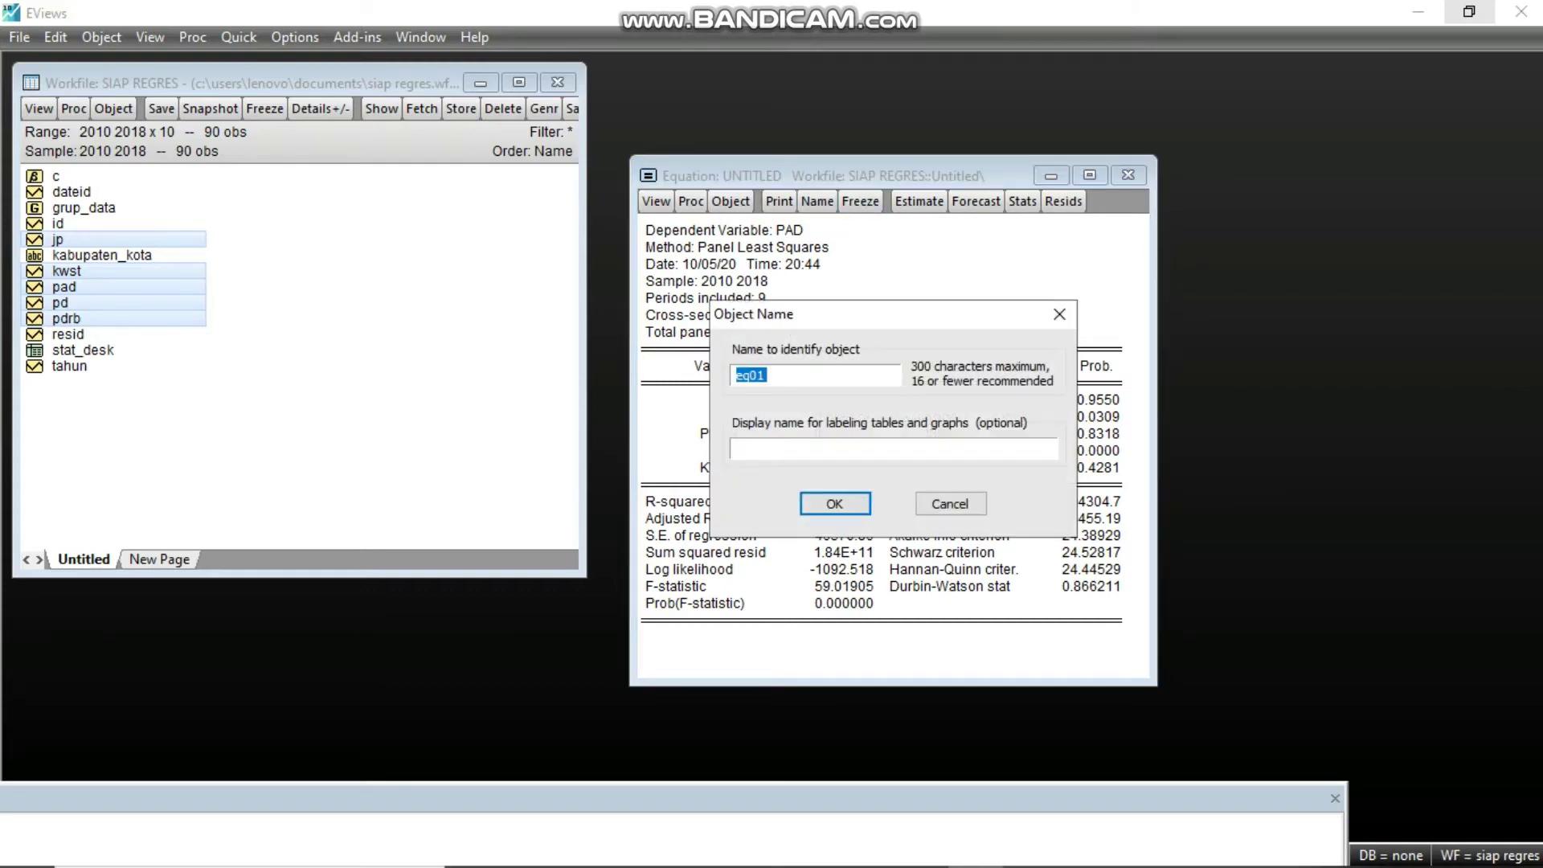
type("model_persamaan")
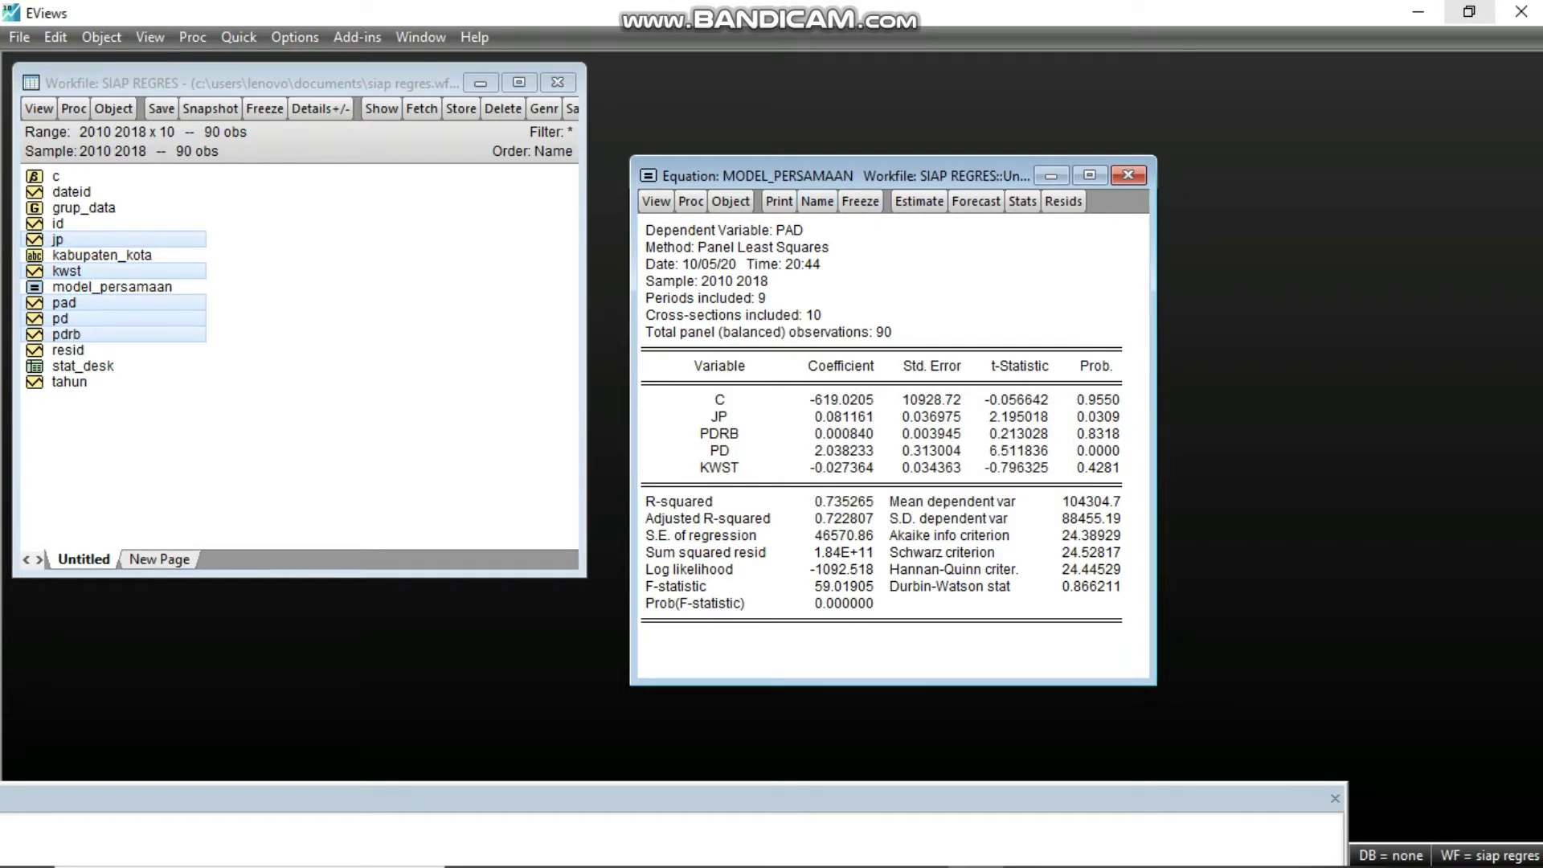
- Freeze the common effect output of model_persamaan as a table named model_cem and close the table
left_click(860, 201)
left_click(327, 235)
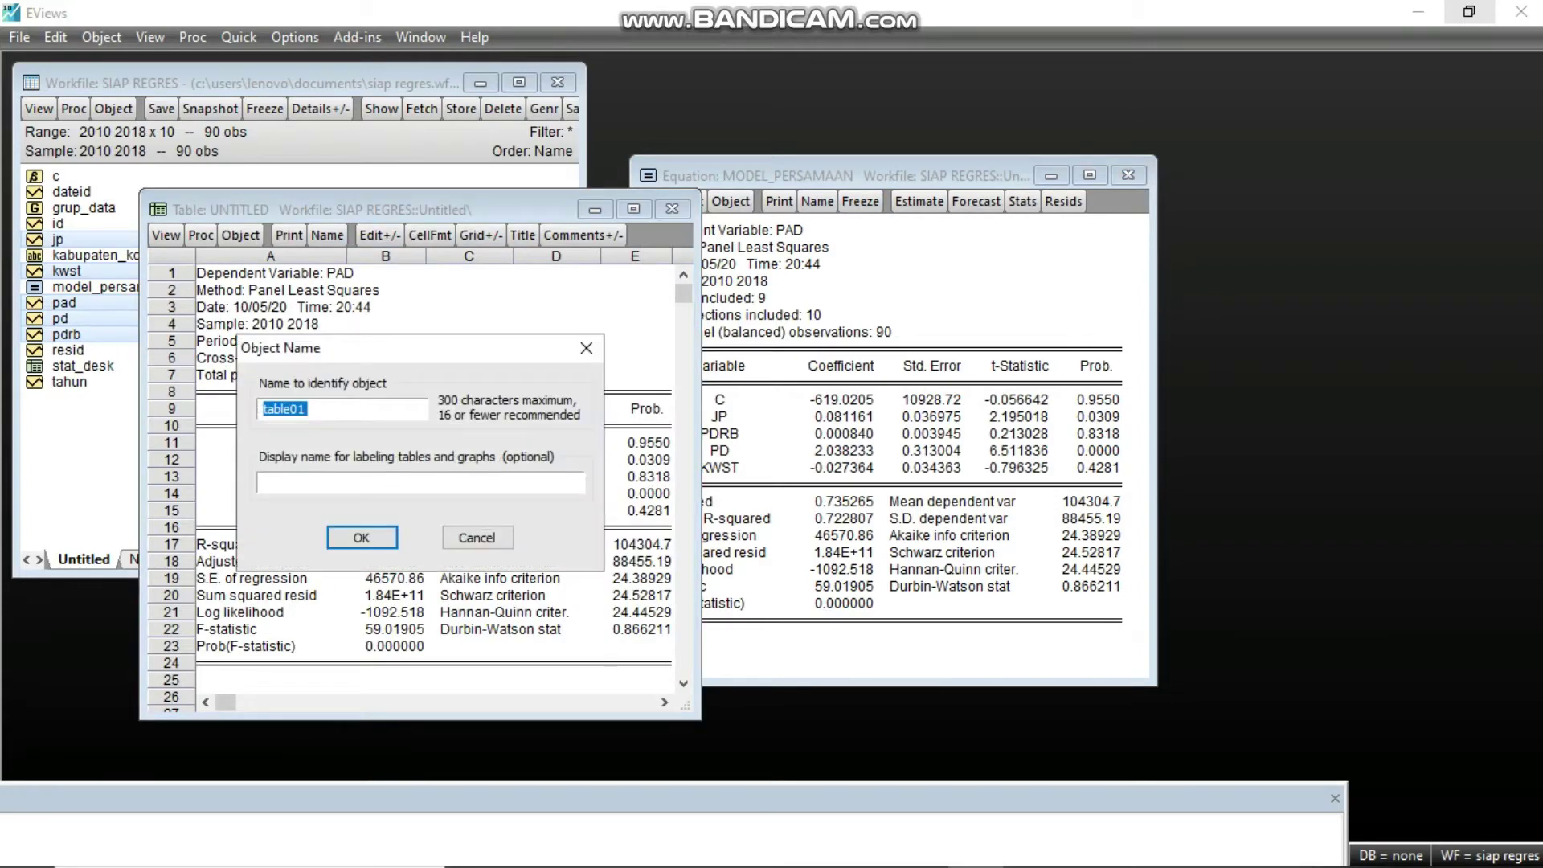
type("model_cem")
key("Return")
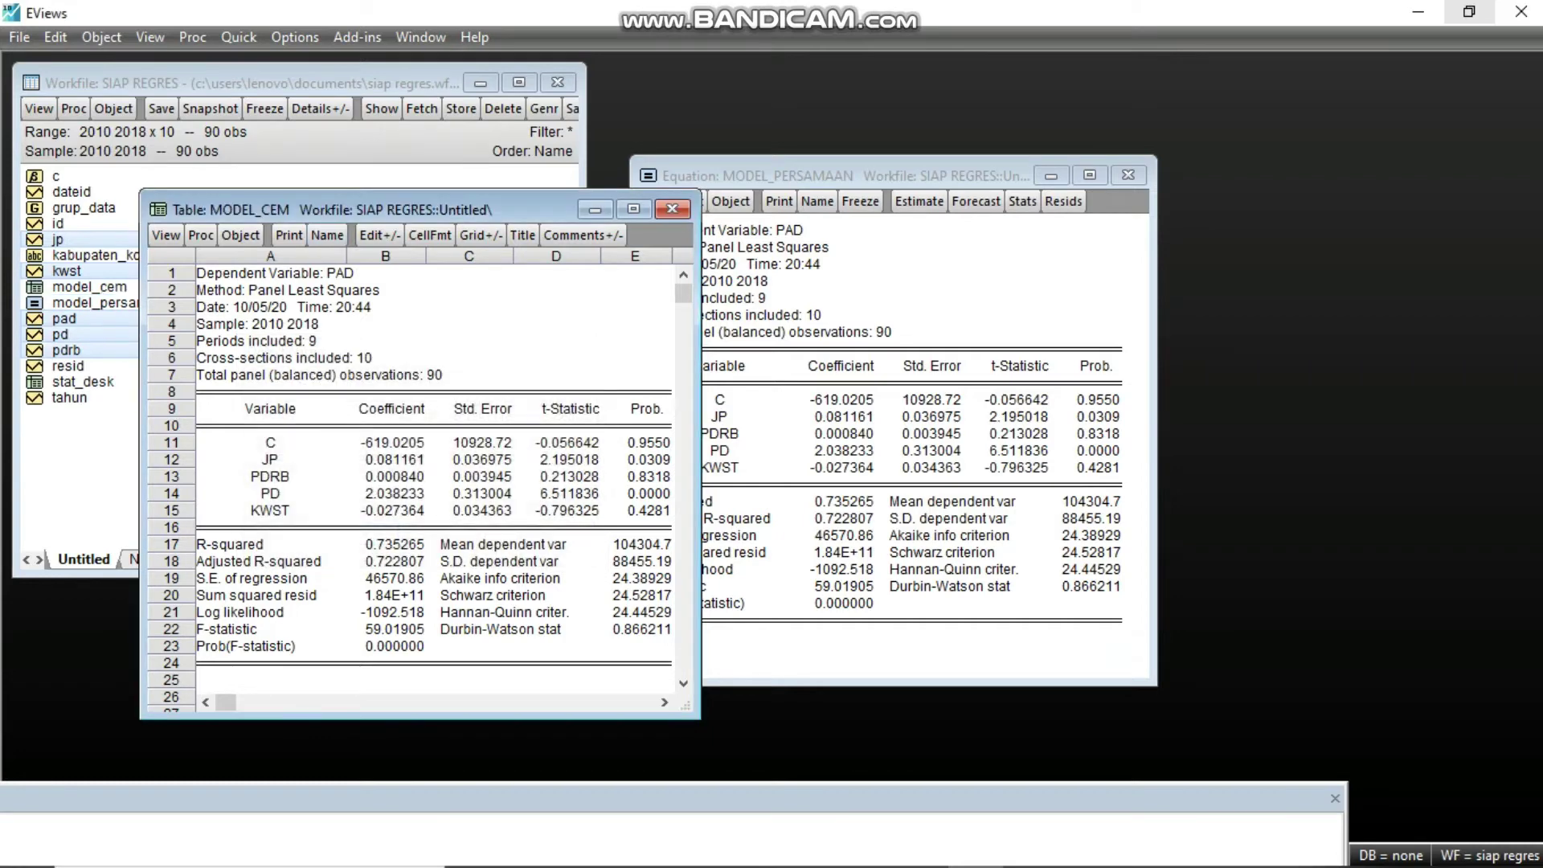
left_click(673, 209)
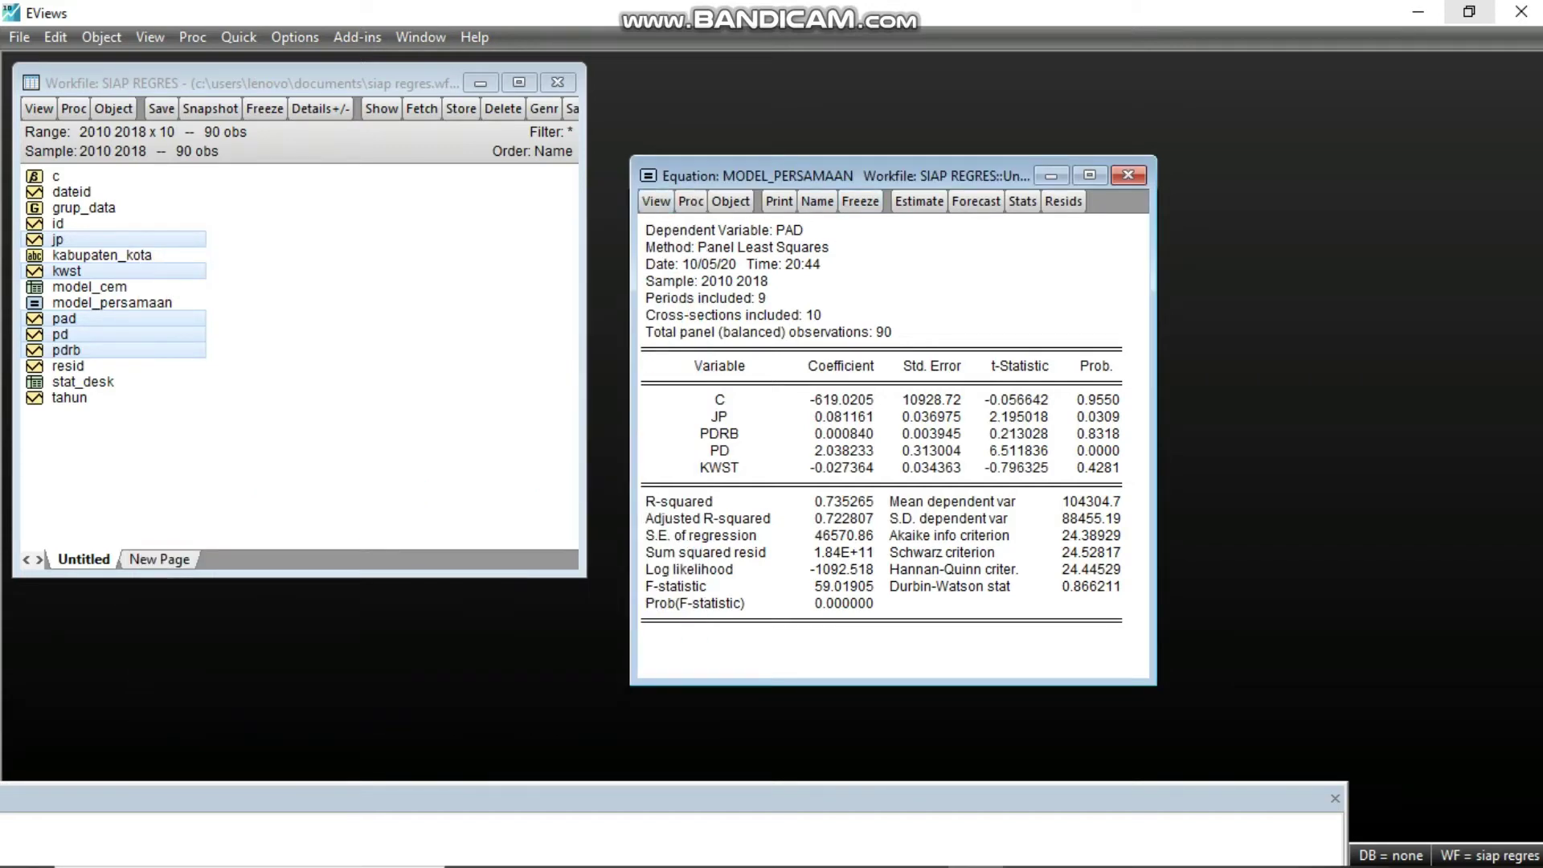
- Reopen the saved model_persamaan equation and the model_cem table to check their contents, and close the table
double_click(112, 303)
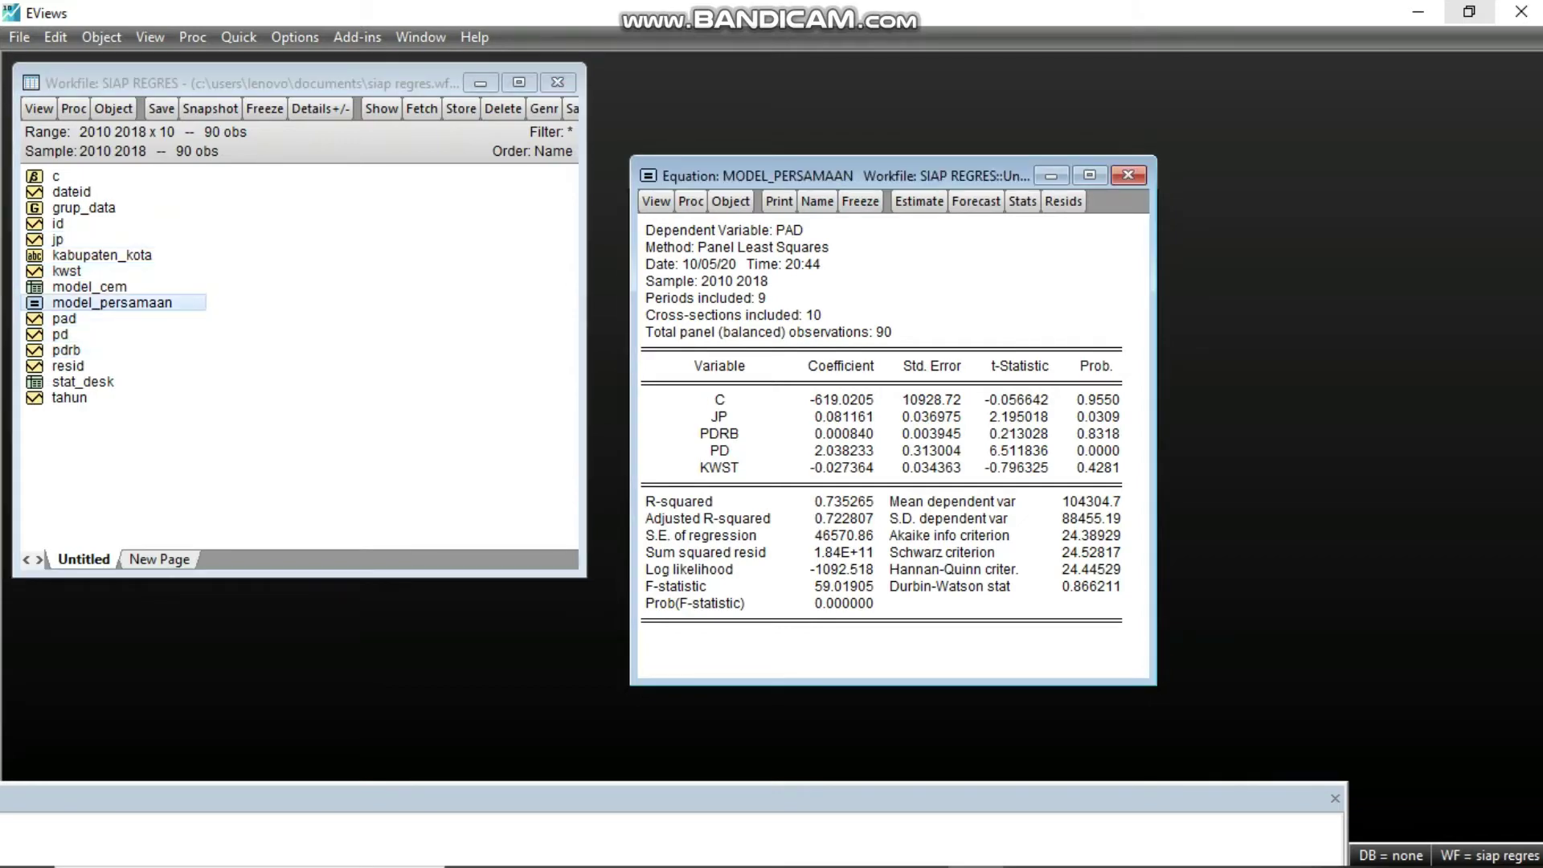
double_click(89, 287)
left_click(303, 389)
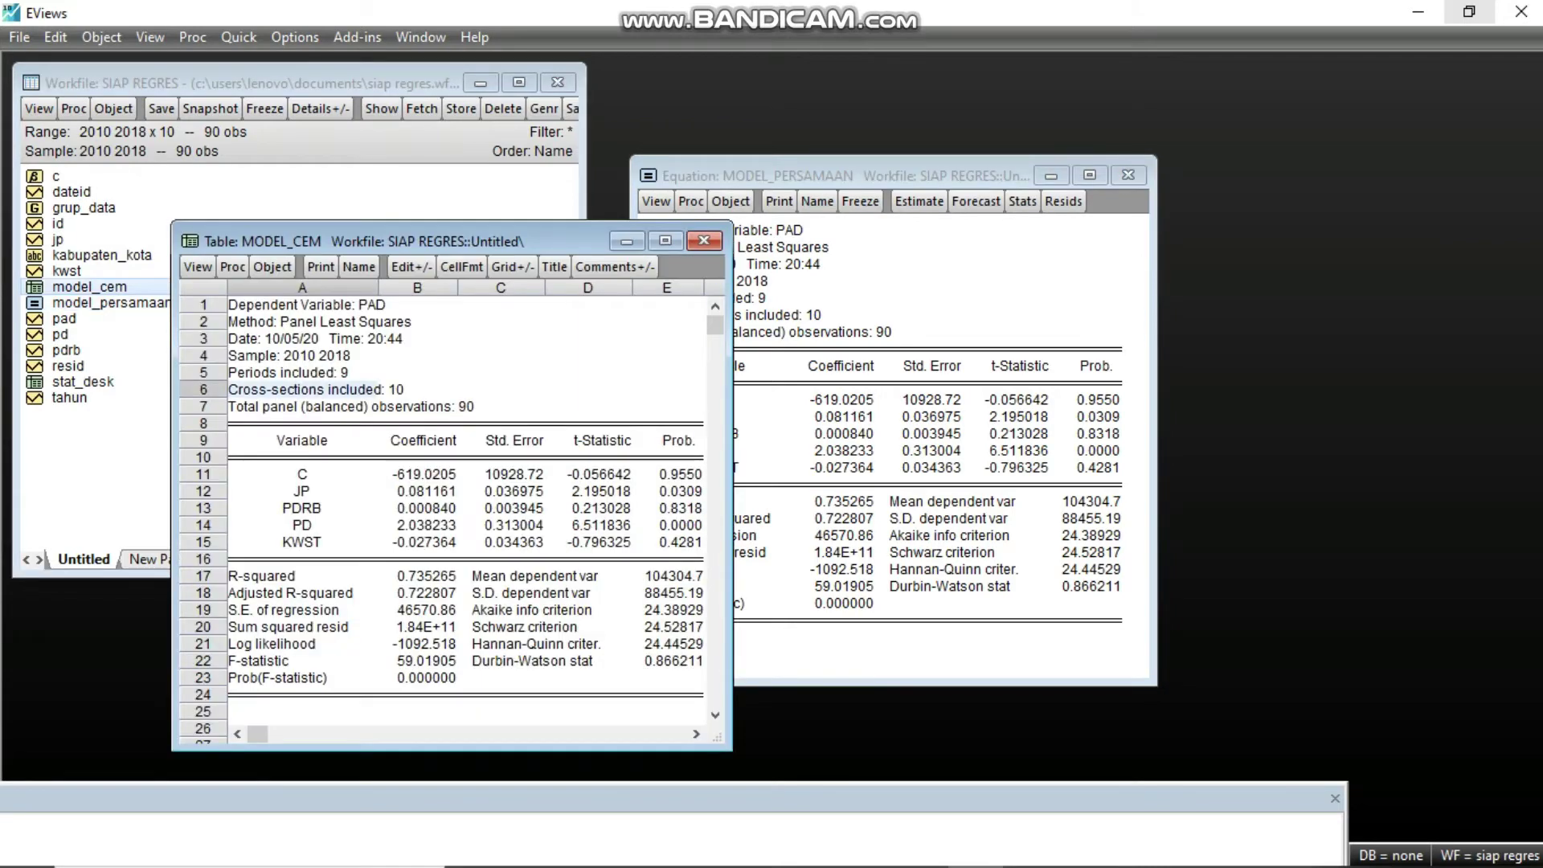
left_click(198, 266)
left_click(303, 339)
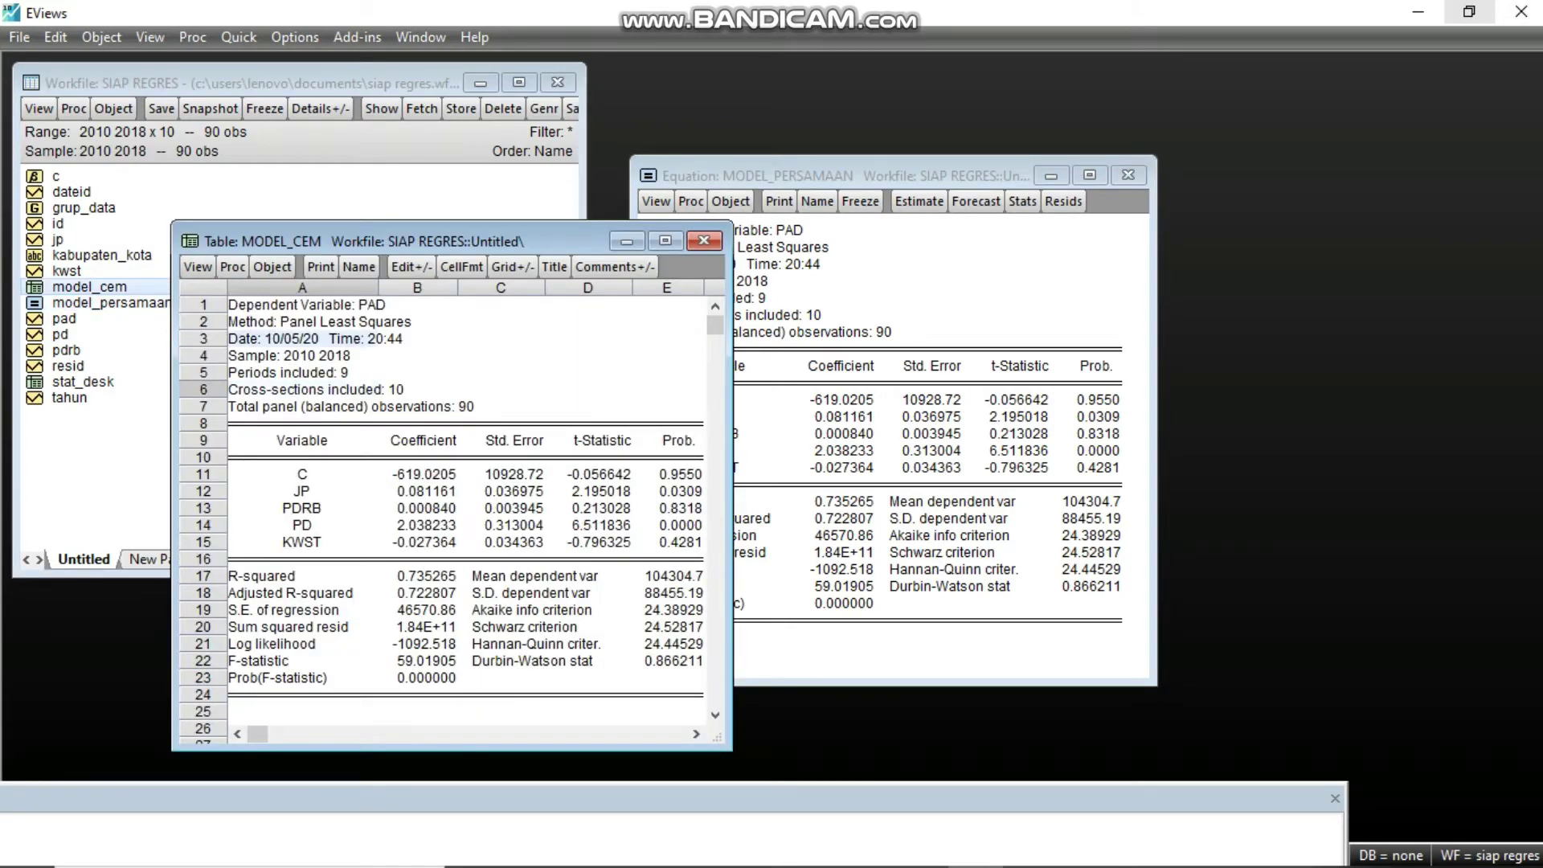
left_click(704, 241)
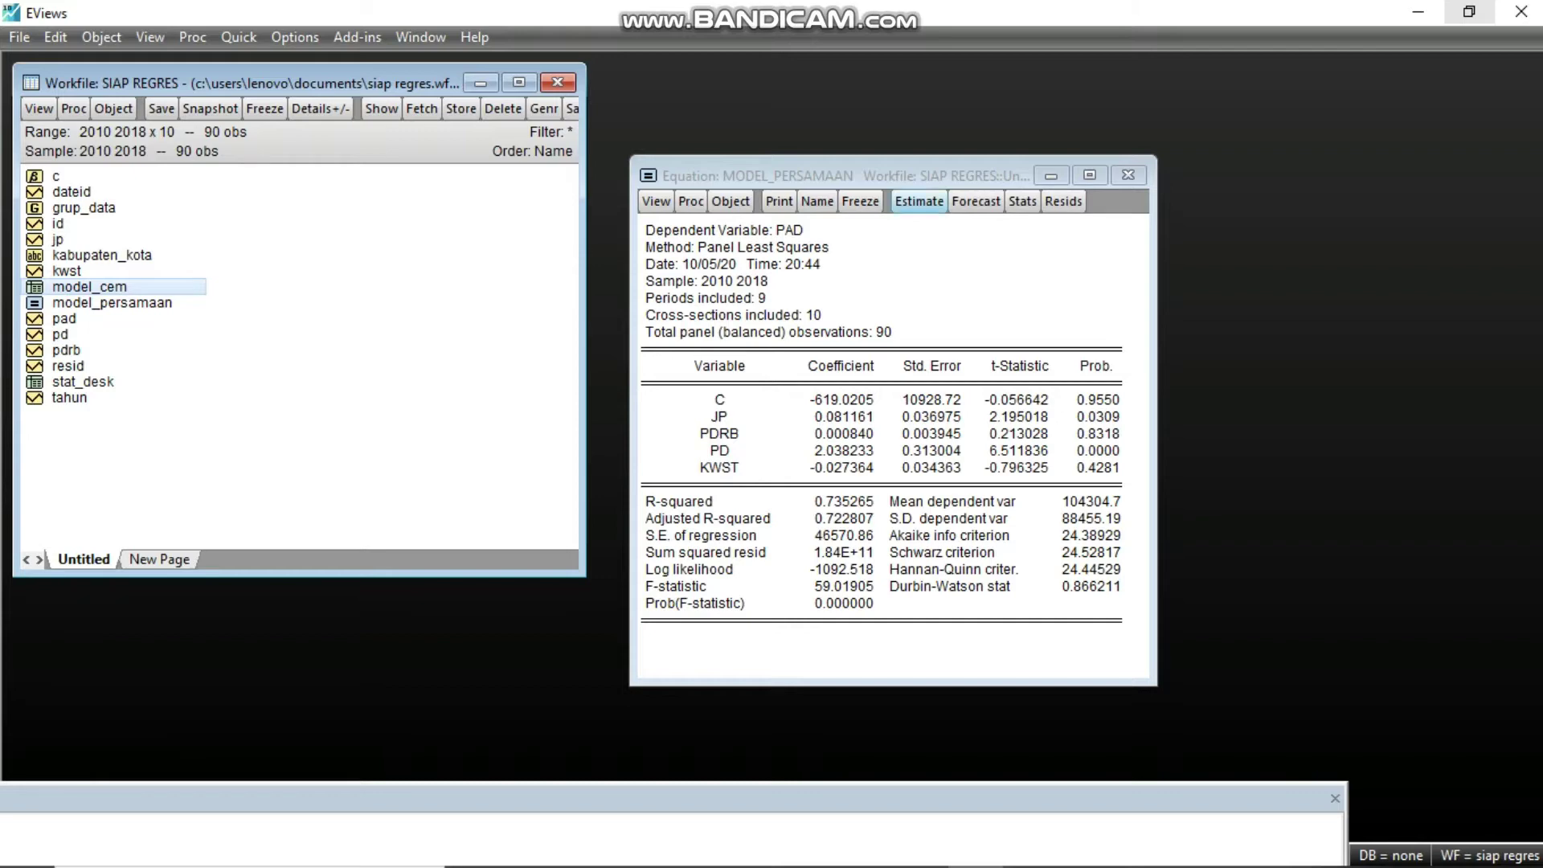
- Re-estimate model_persamaan with the cross-section effects set to Fixed
left_click(919, 201)
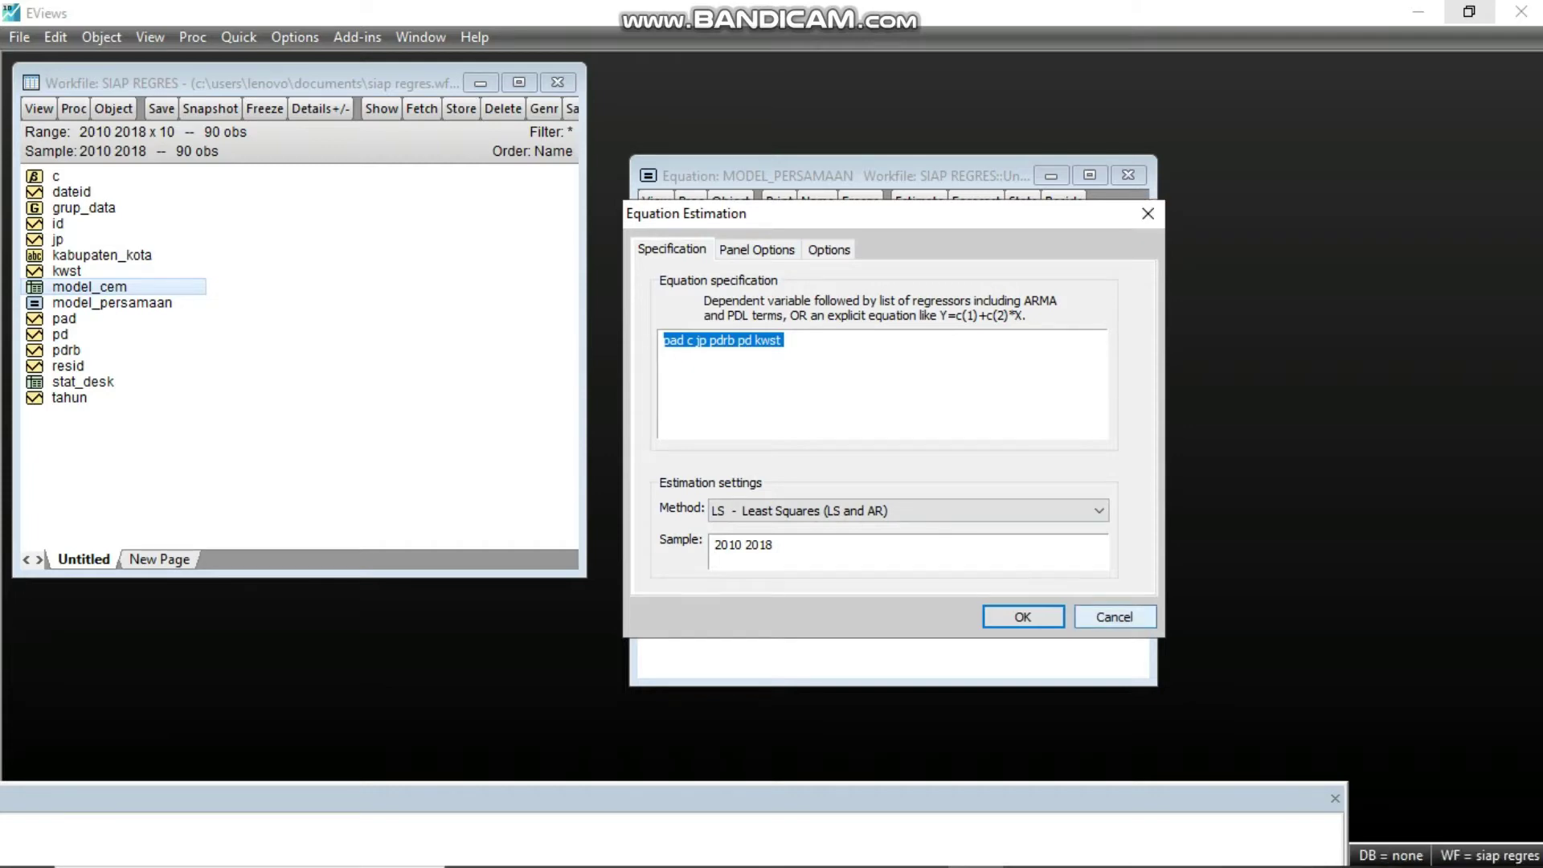
left_click(1114, 616)
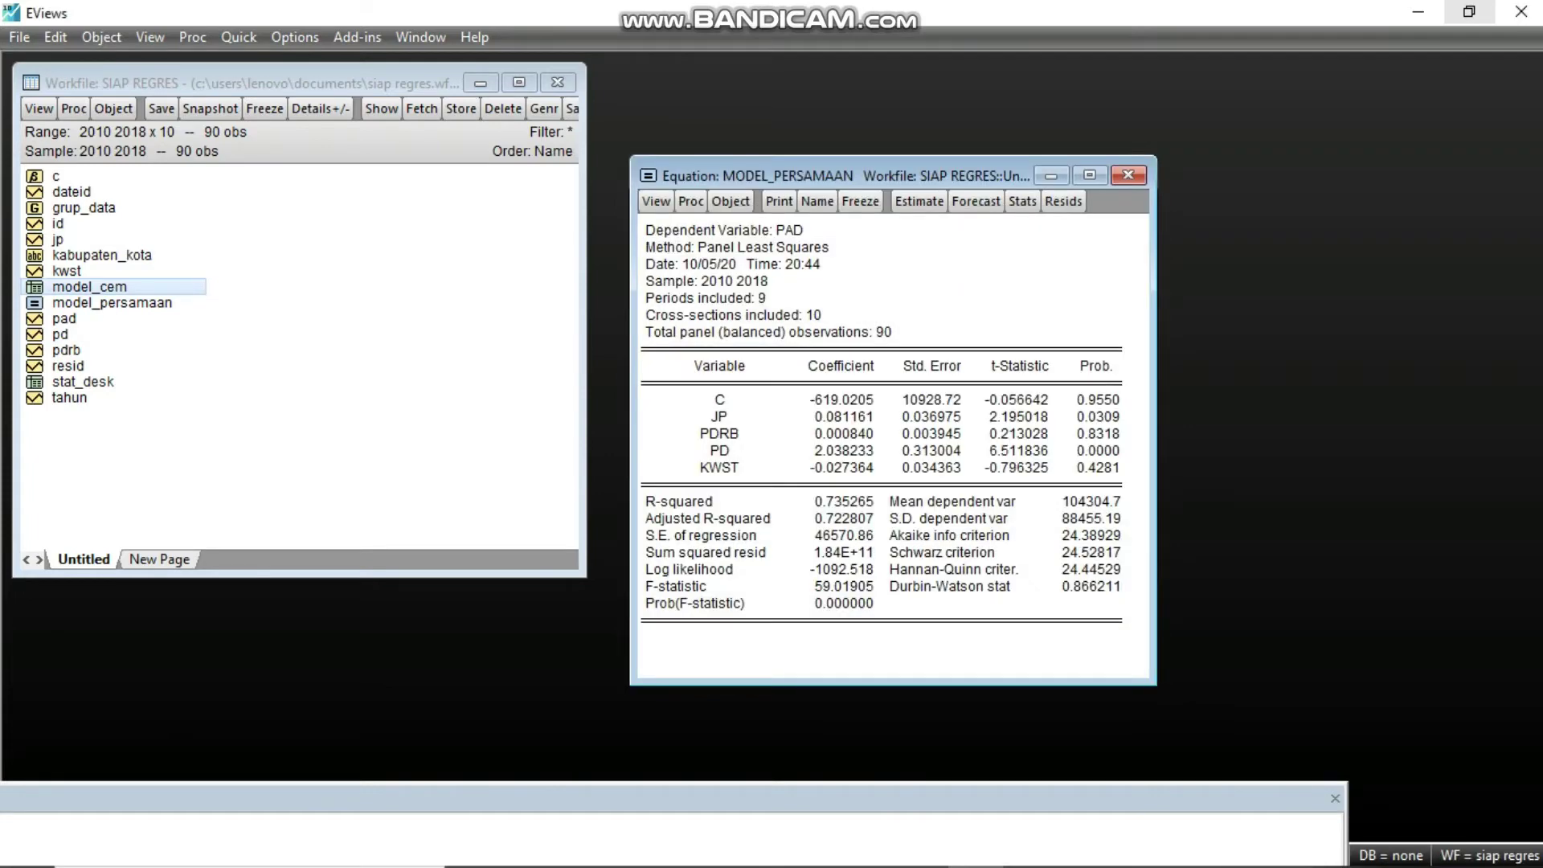
left_click(919, 201)
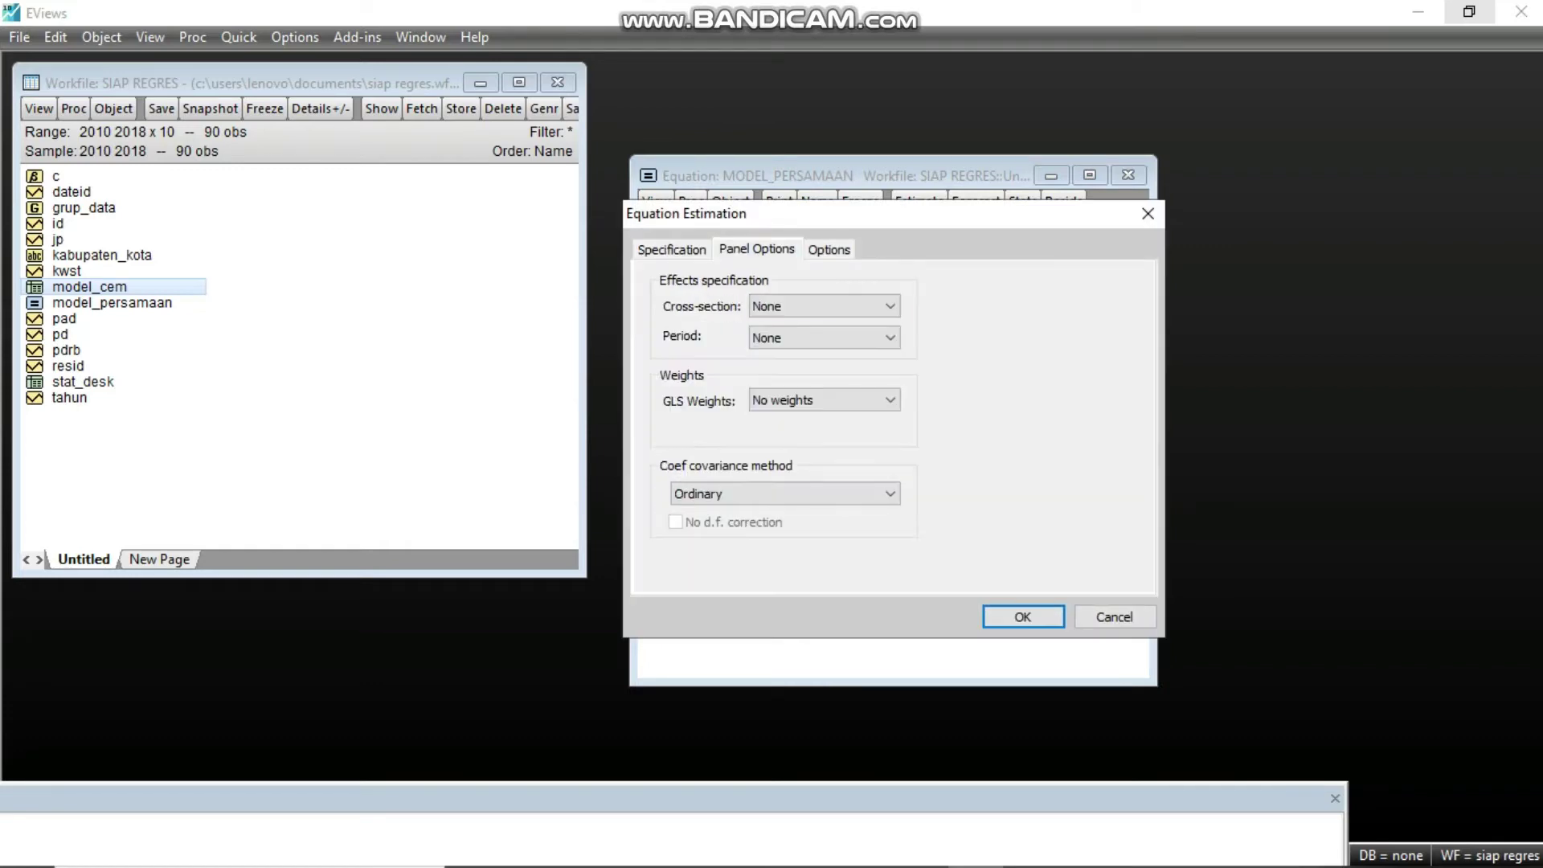
left_click(844, 306)
left_click(811, 341)
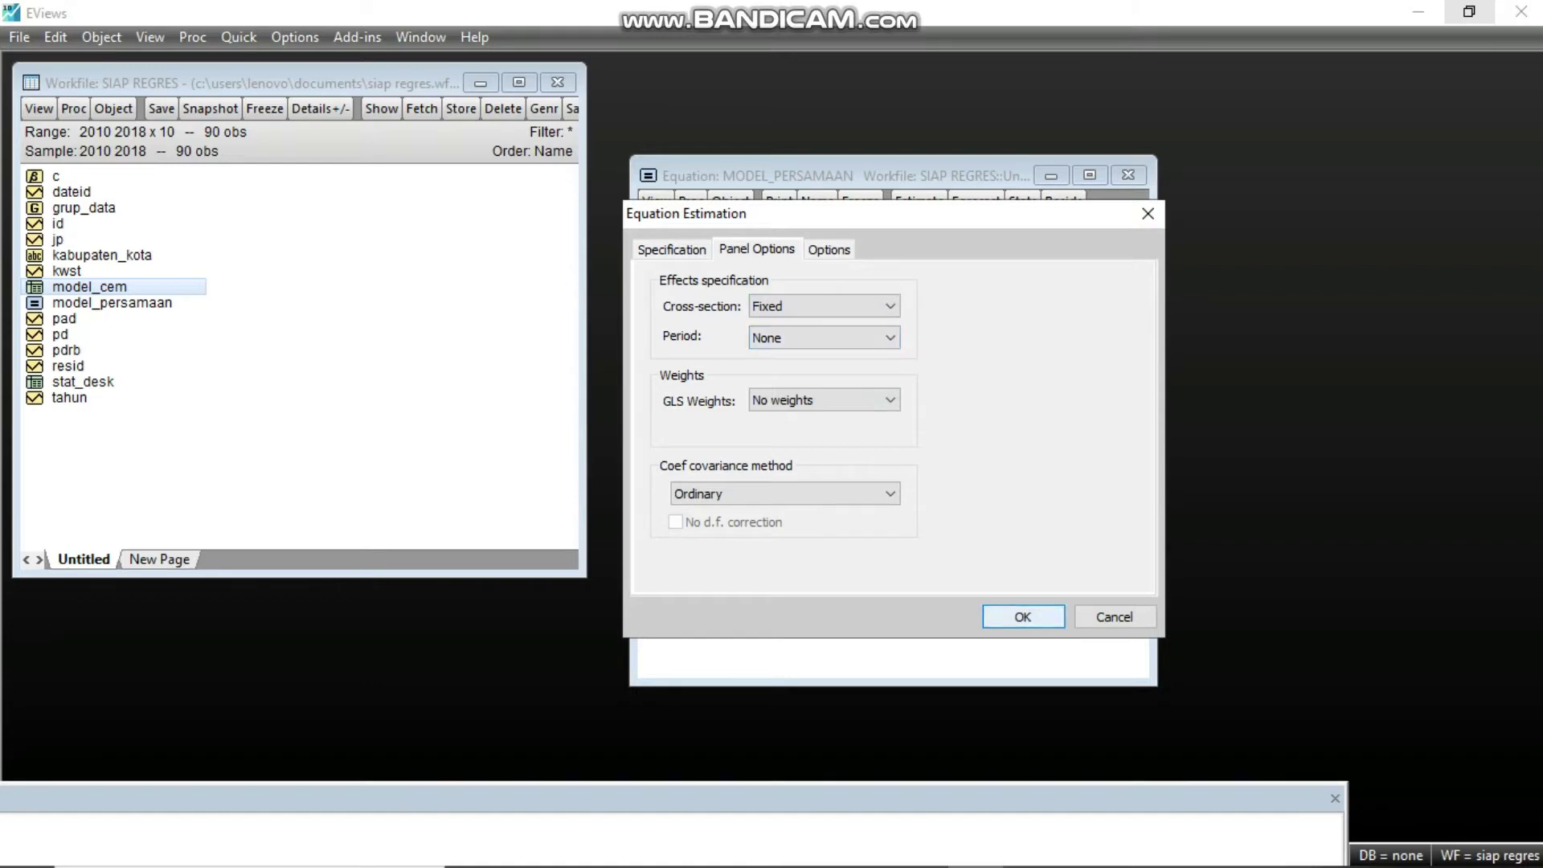
left_click(1022, 617)
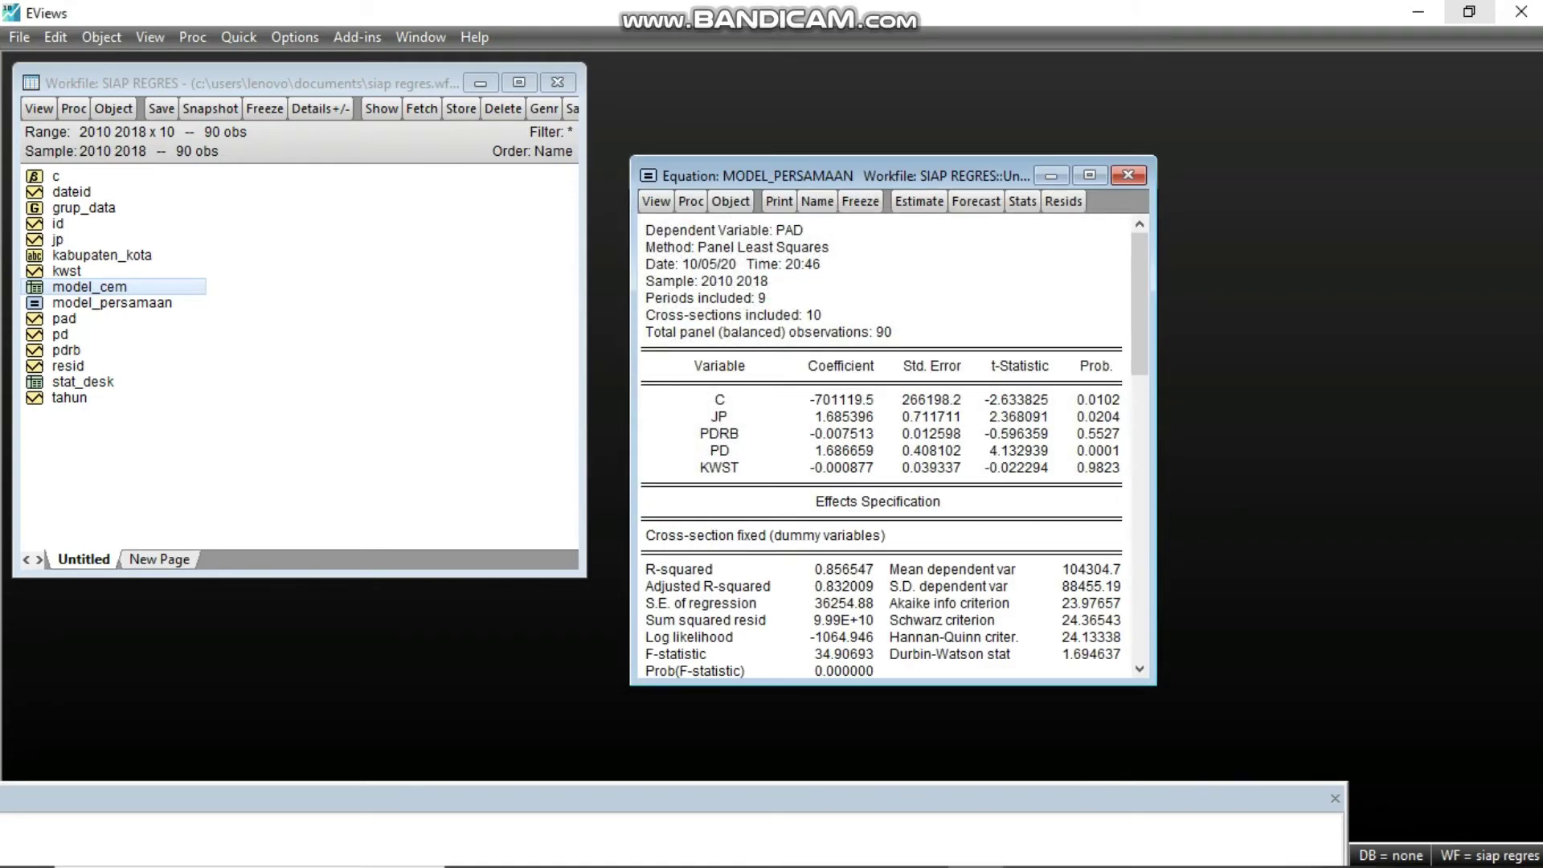
- Freeze the fixed effect output as a table named model_fem and close the table
left_click(860, 201)
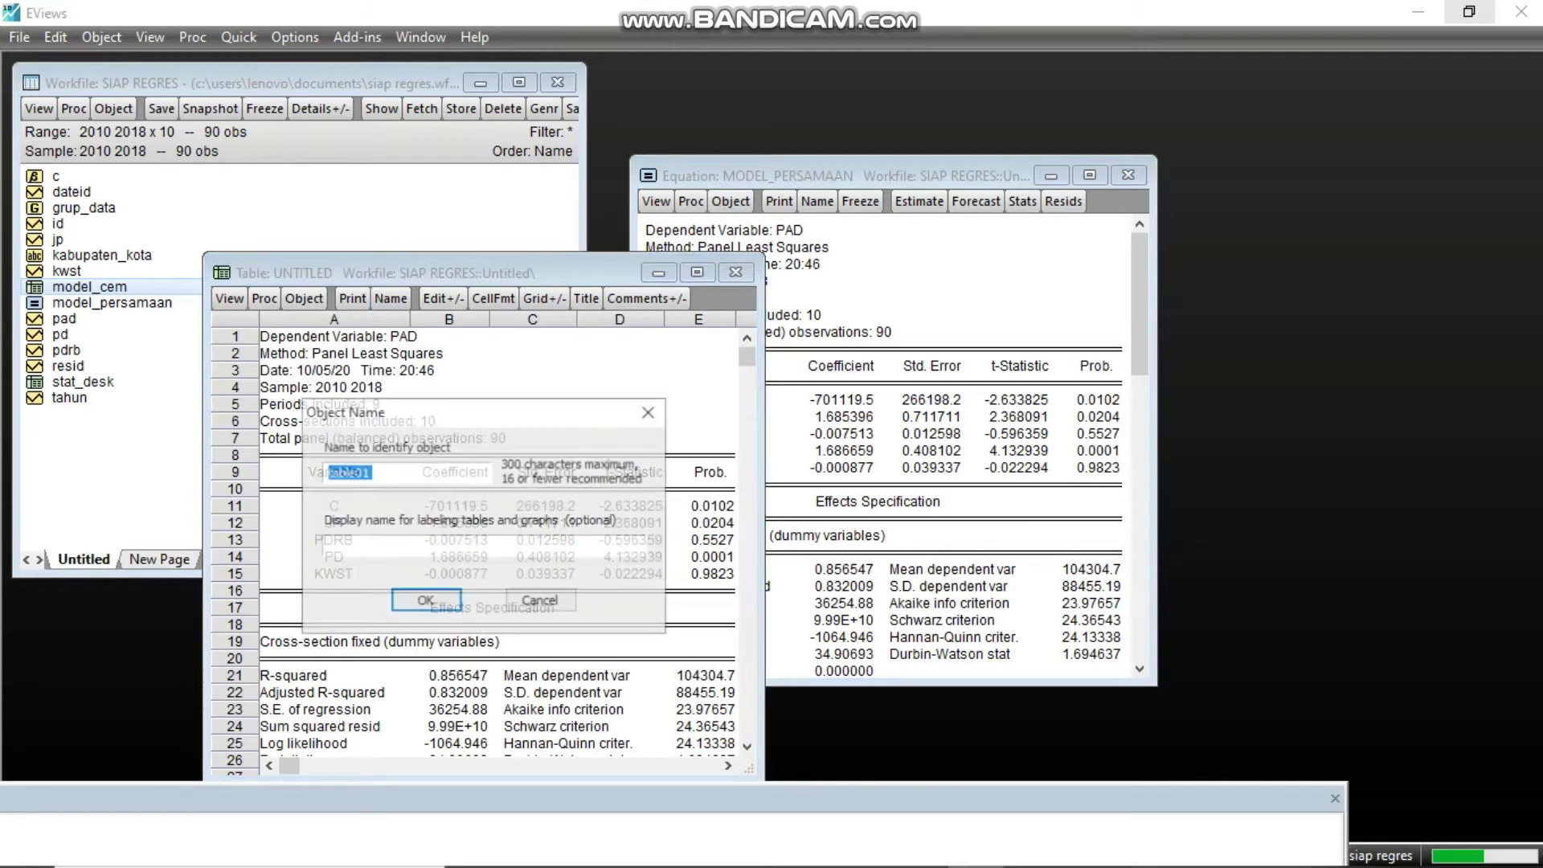
left_click(391, 298)
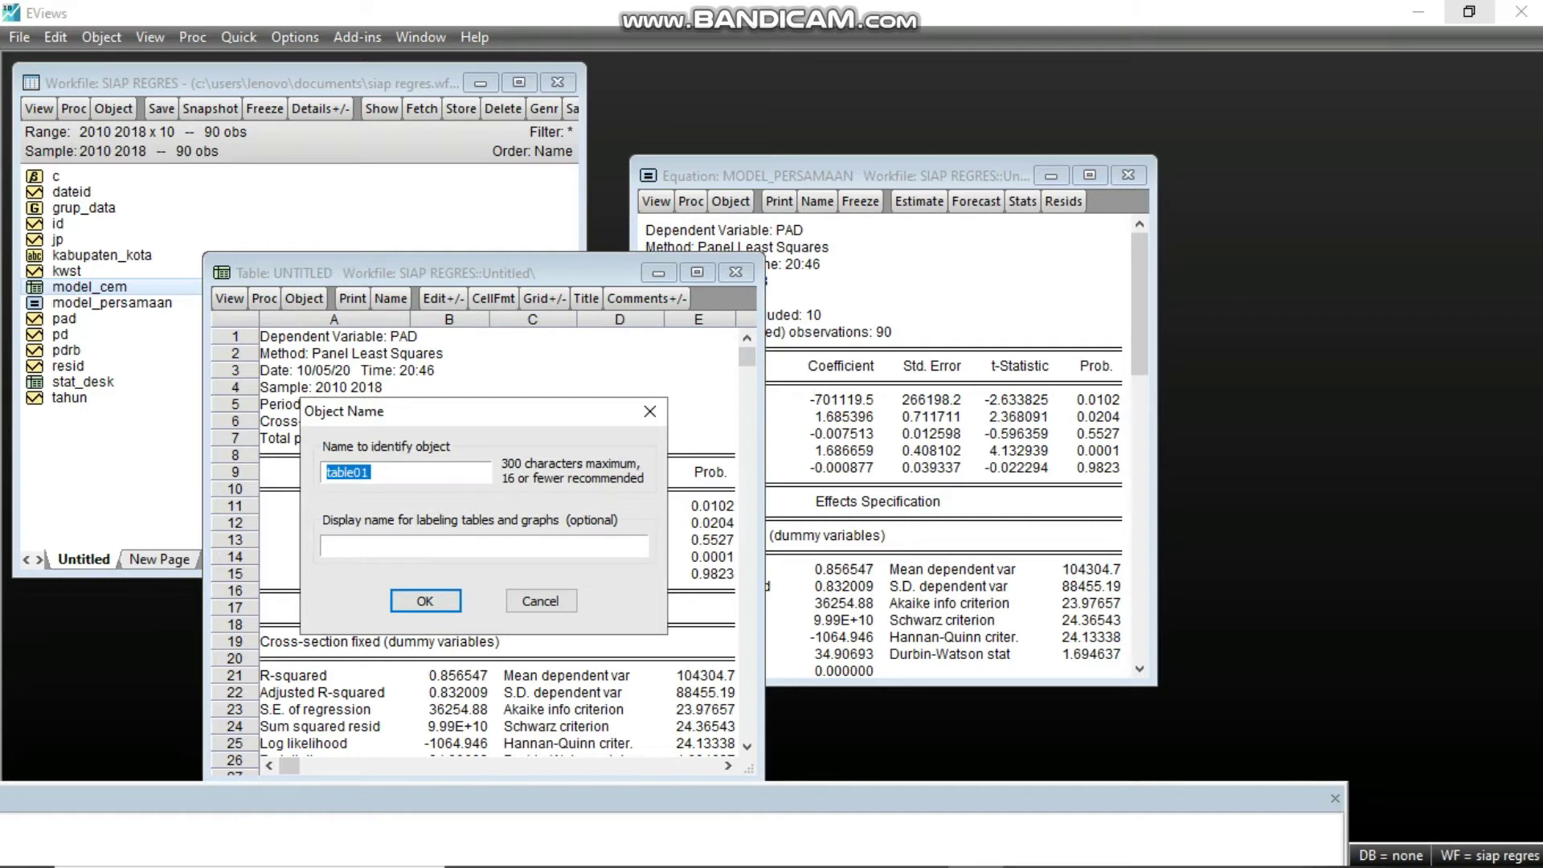
type("model_fem")
key("Return")
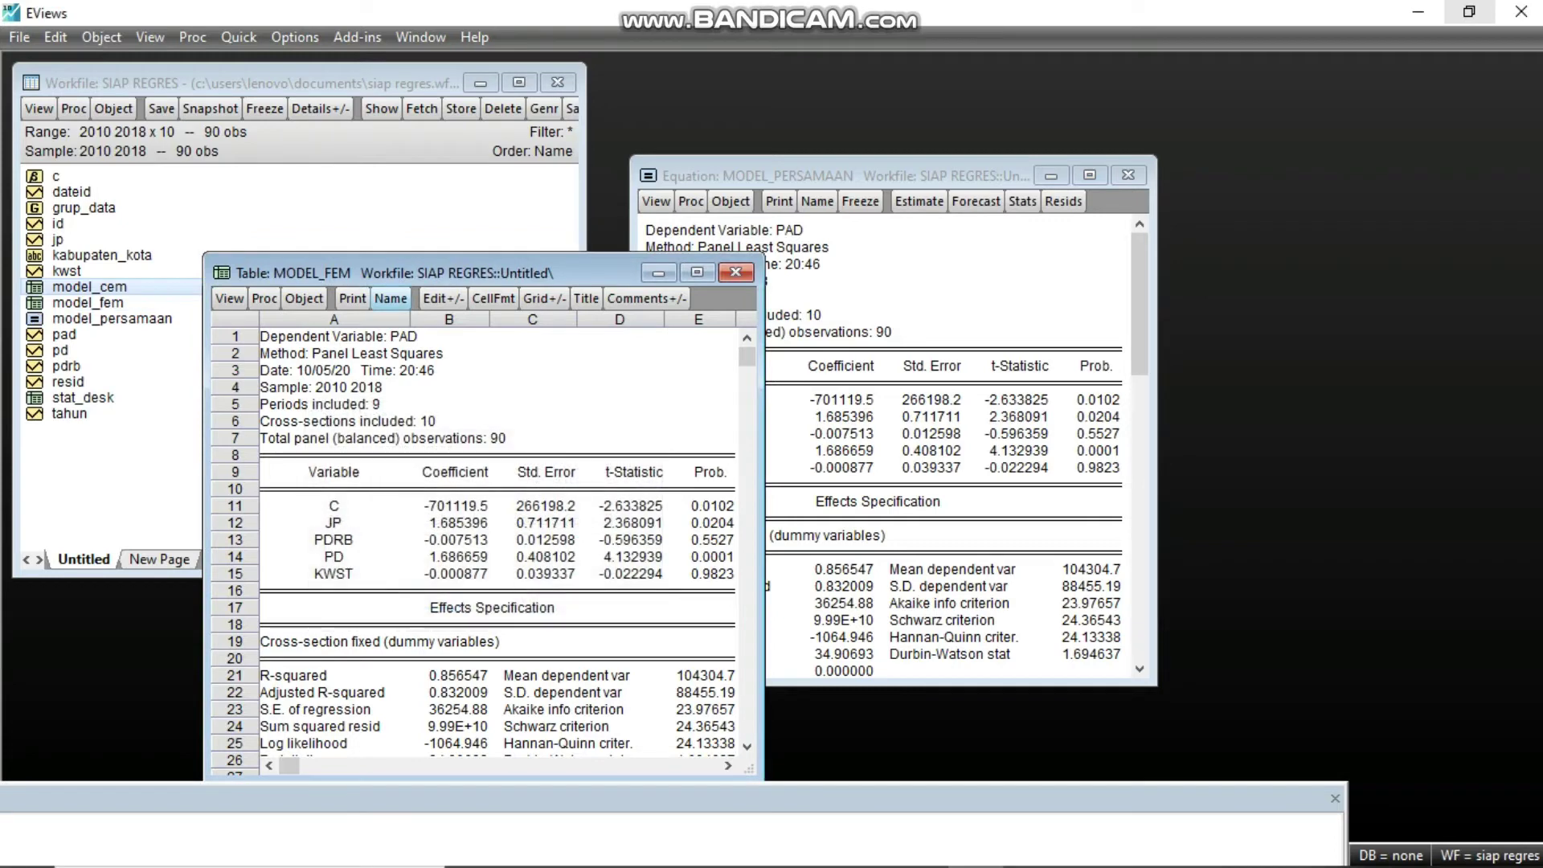
key("ctrl+F4")
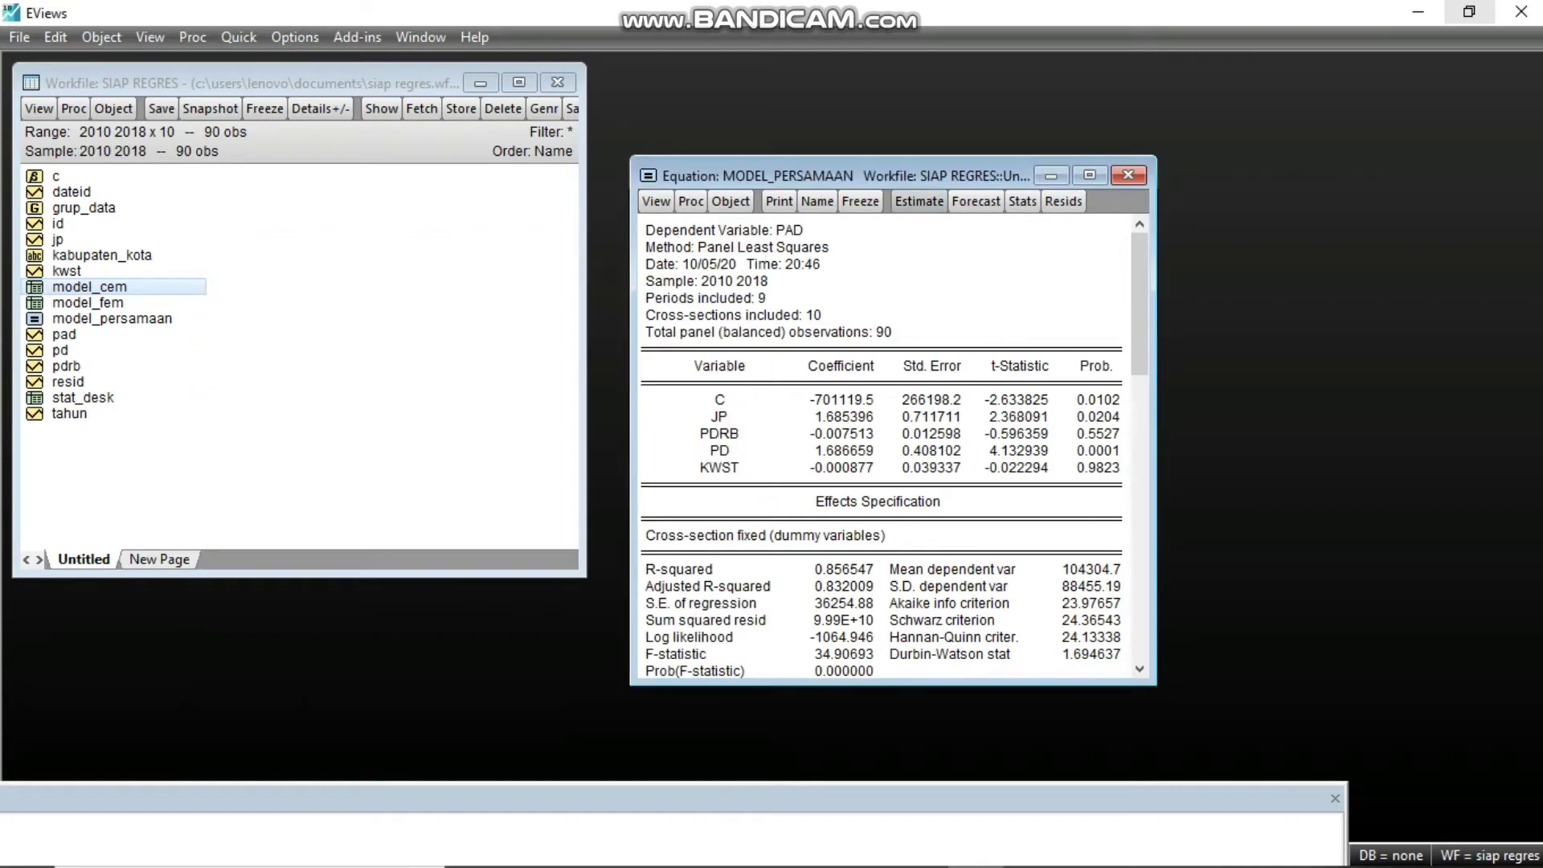
- Re-estimate model_persamaan with the cross-section effects set to Random
left_click(920, 201)
key("ctrl+Tab")
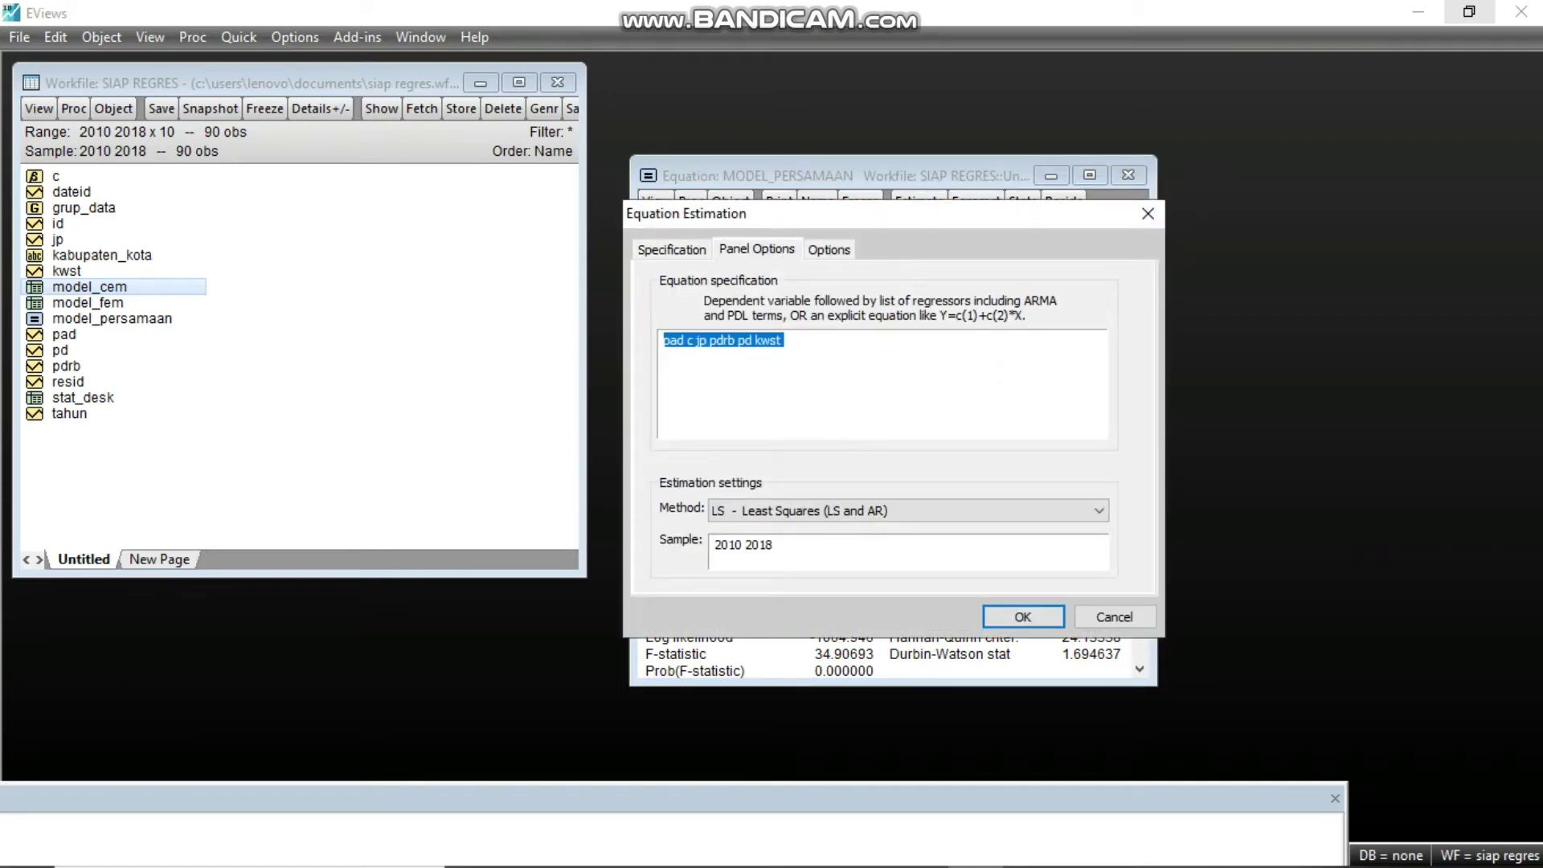
key("Tab")
key("alt+Down")
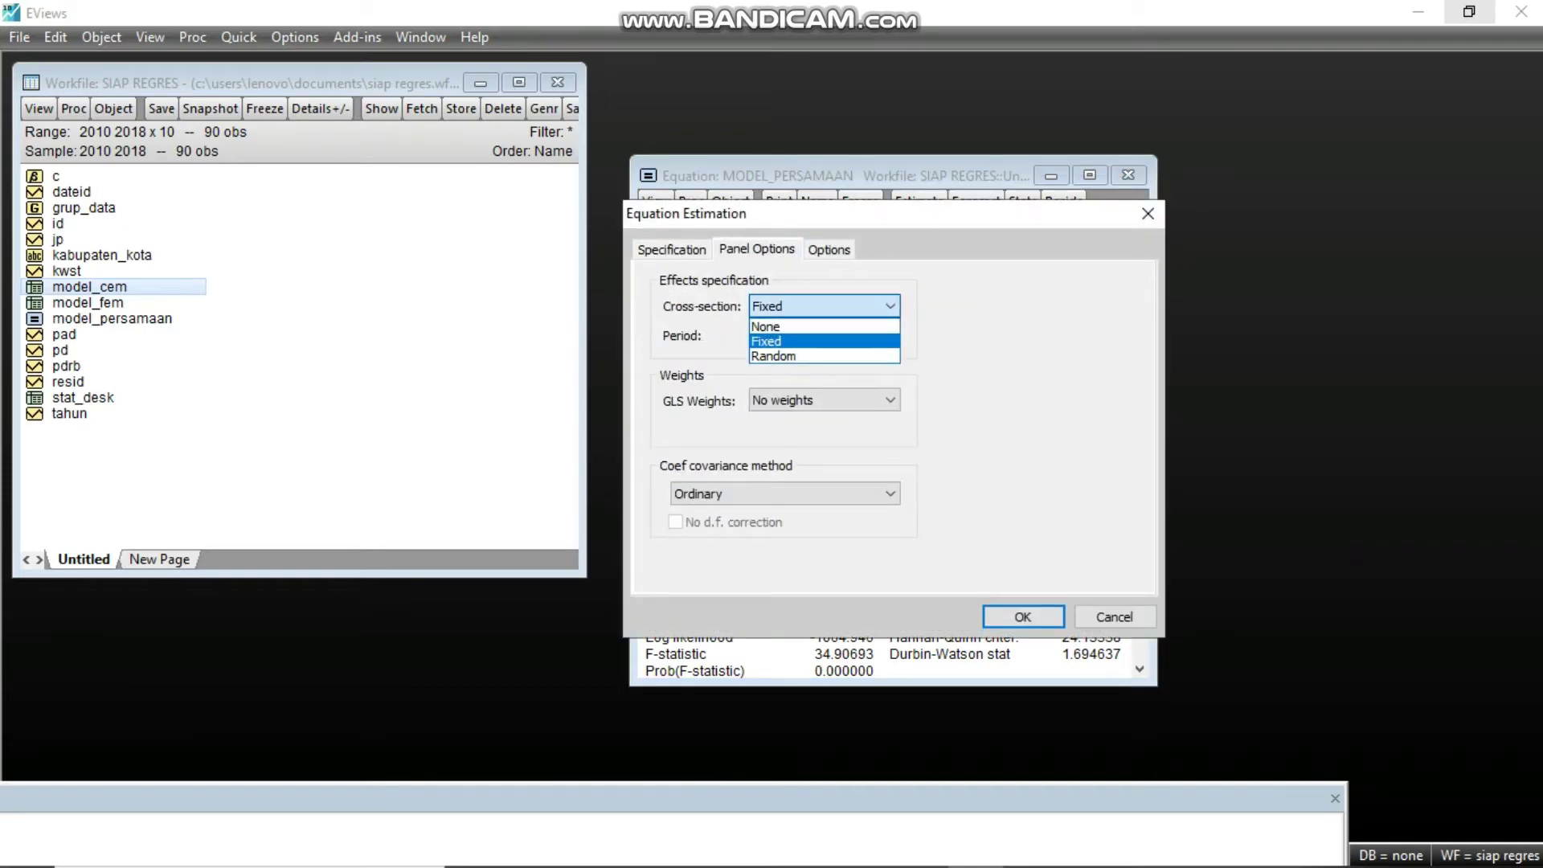
key("Down")
key("Return")
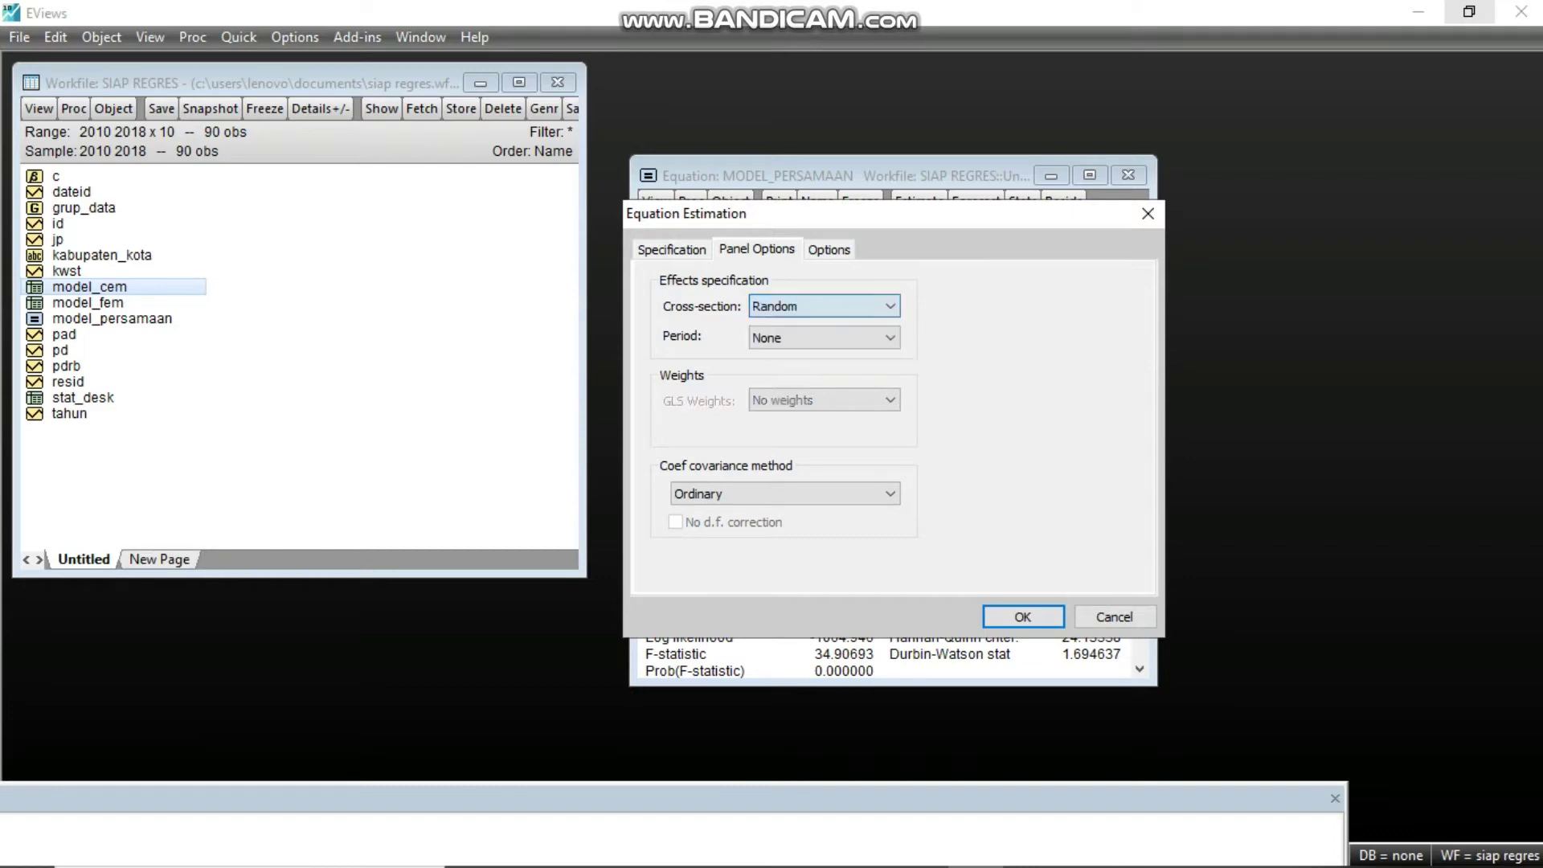
key("Return")
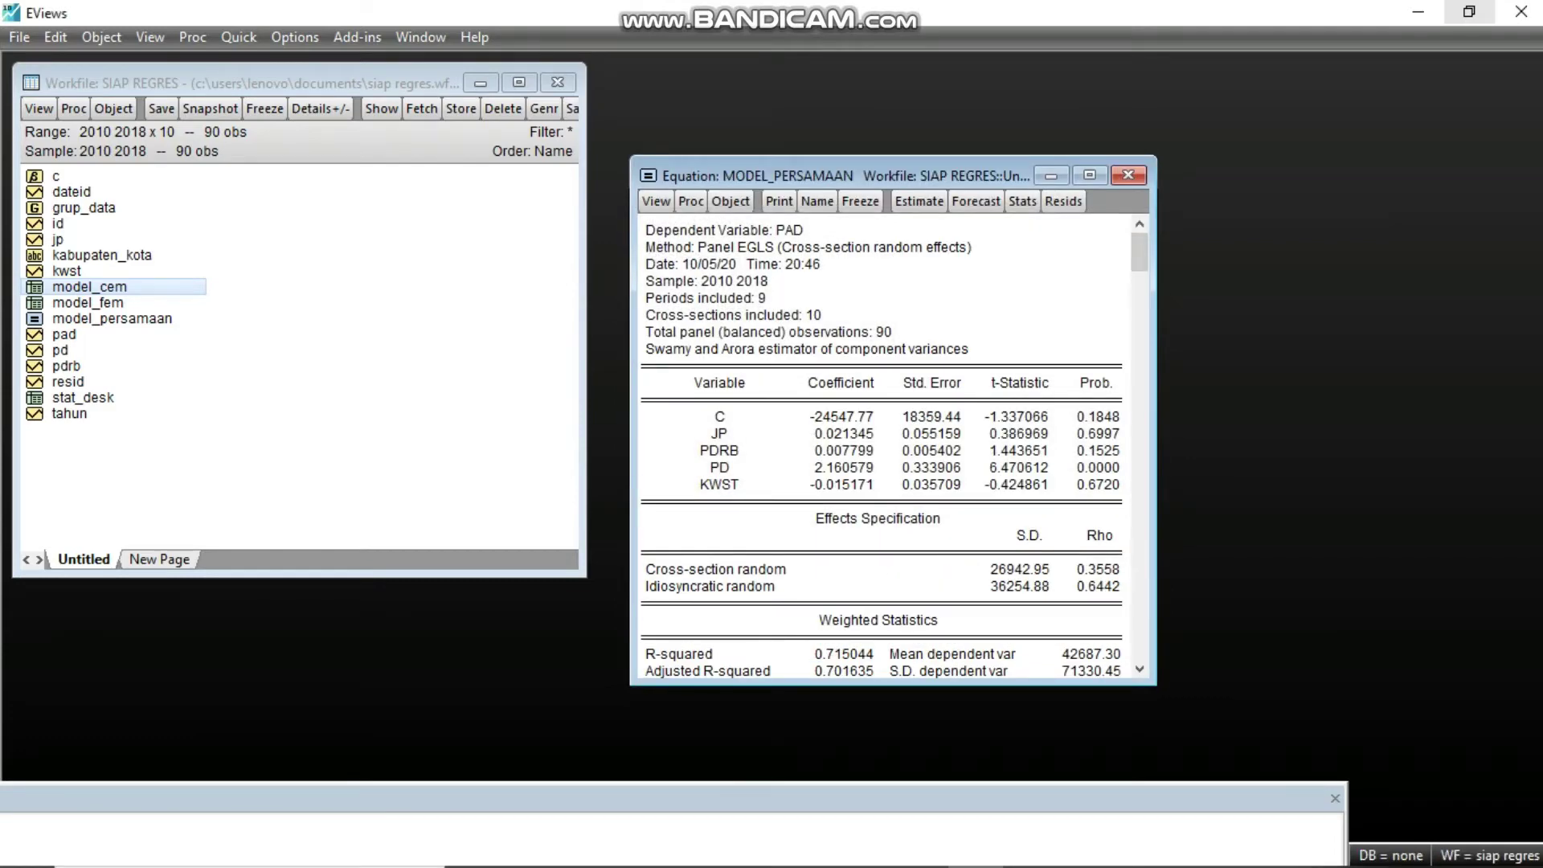
- Freeze the random effect output as a table named model_rem, and close the table and the model_persamaan equation
left_click(860, 201)
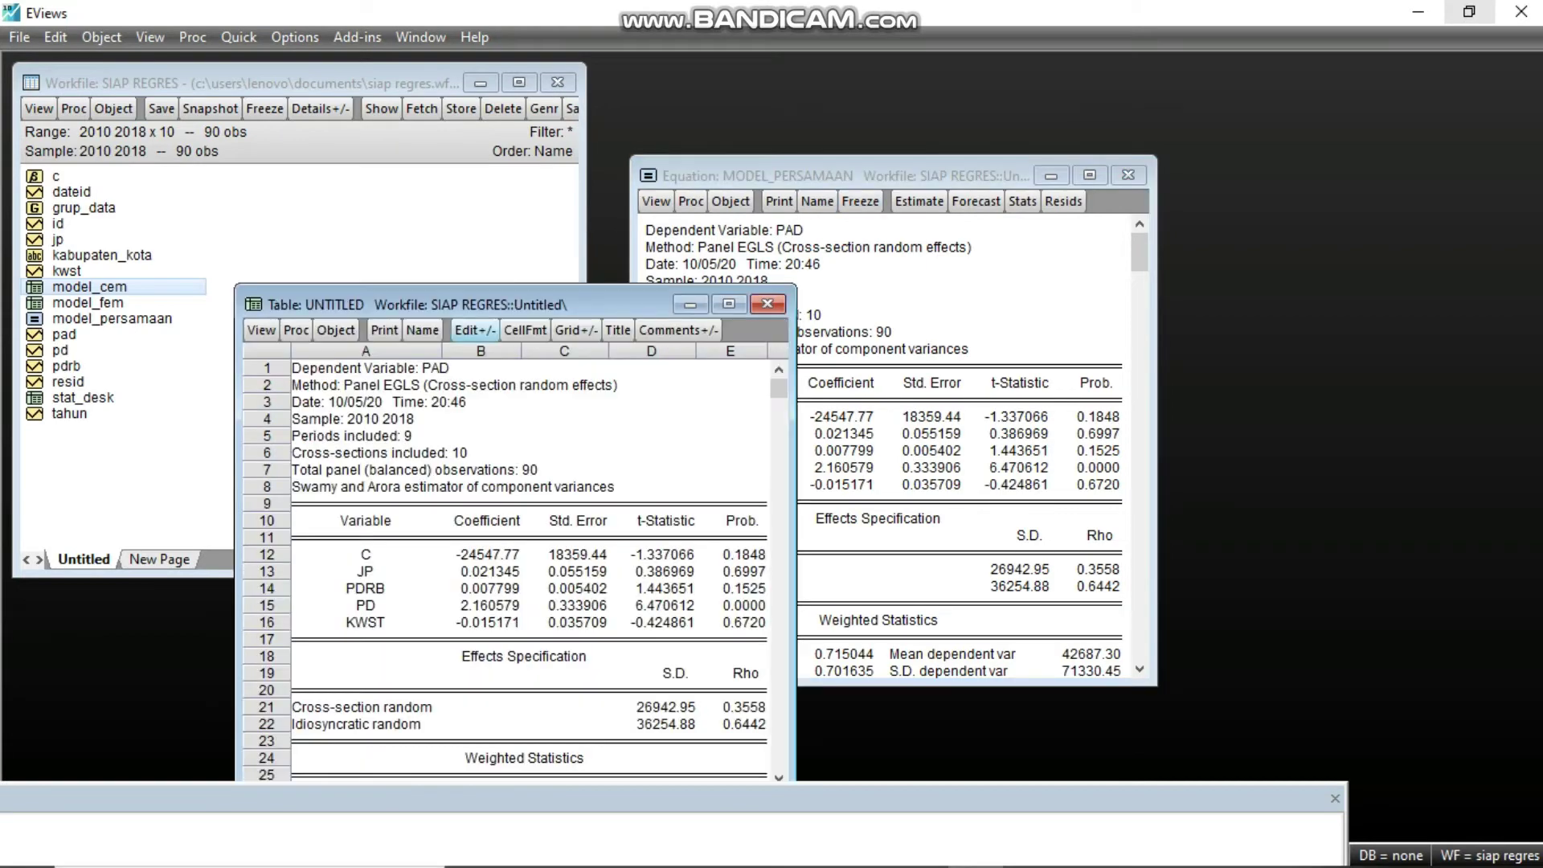
left_click(422, 329)
type("m")
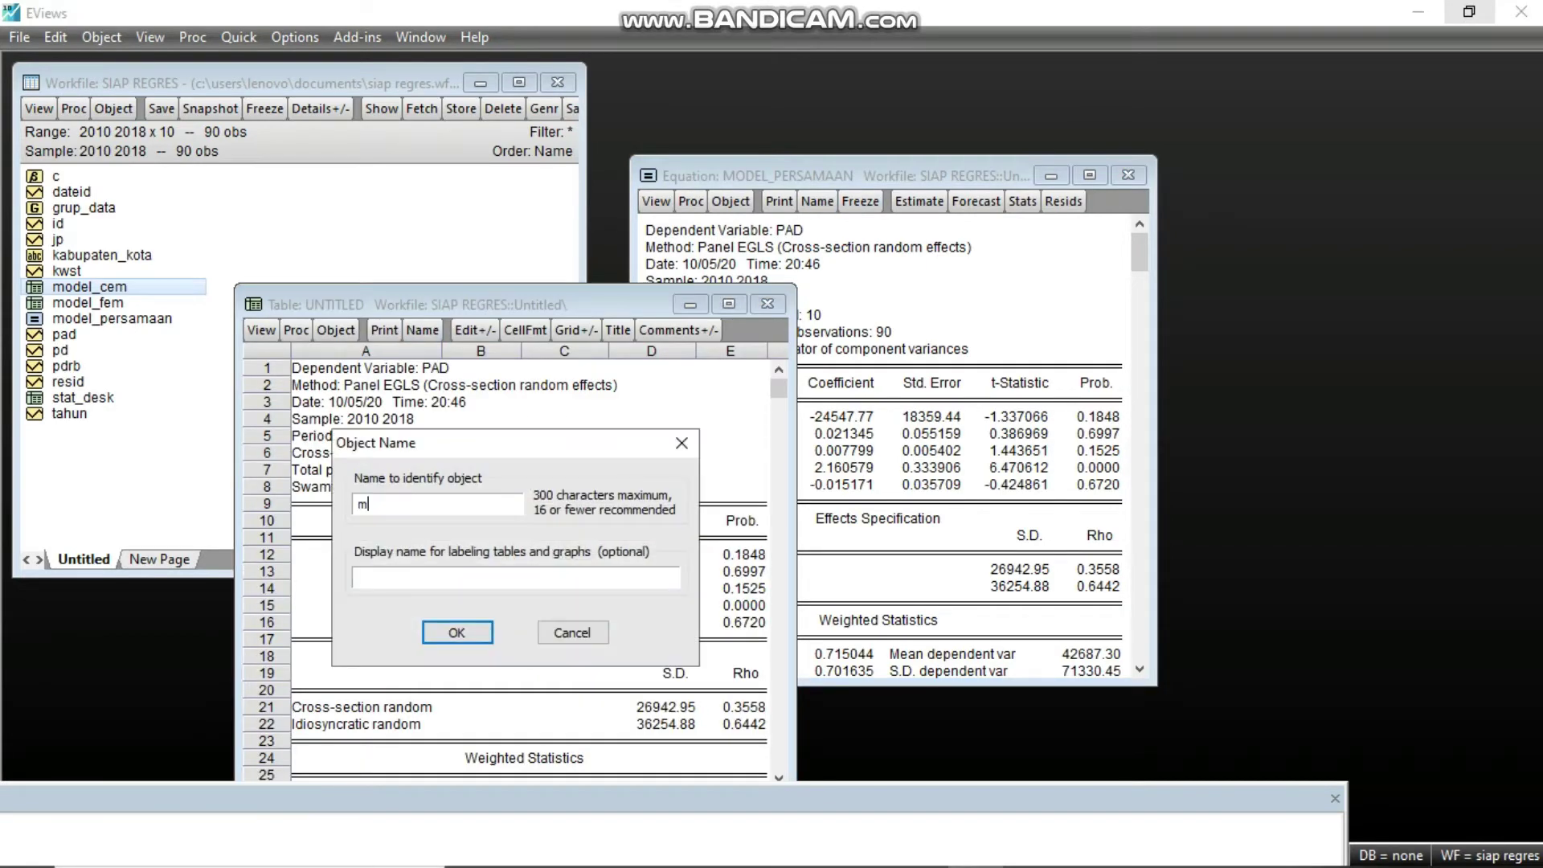
type("odel_rem")
key("Return")
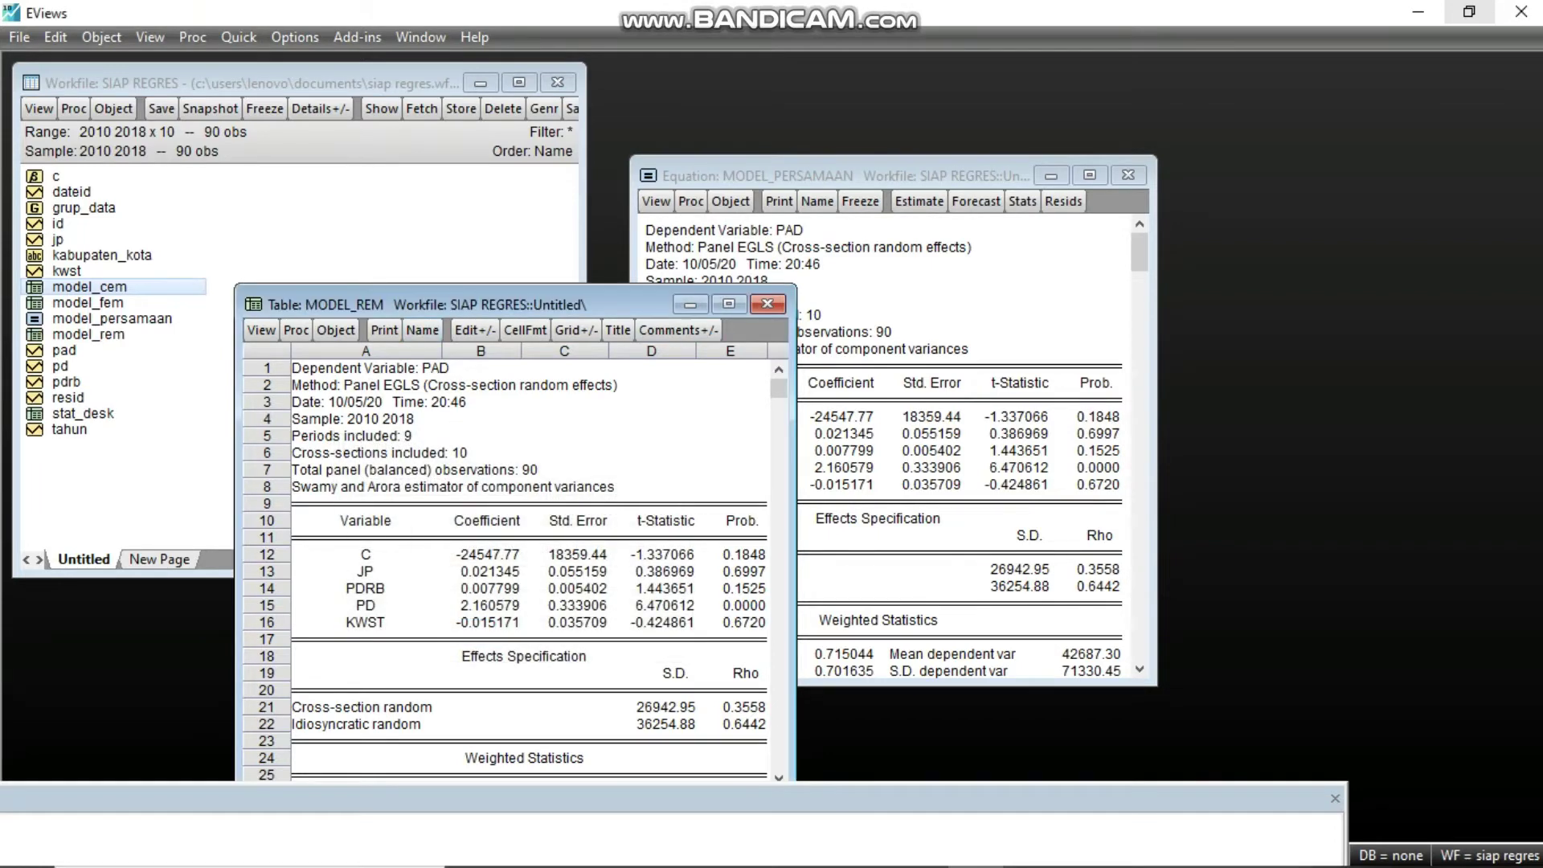
left_click(767, 303)
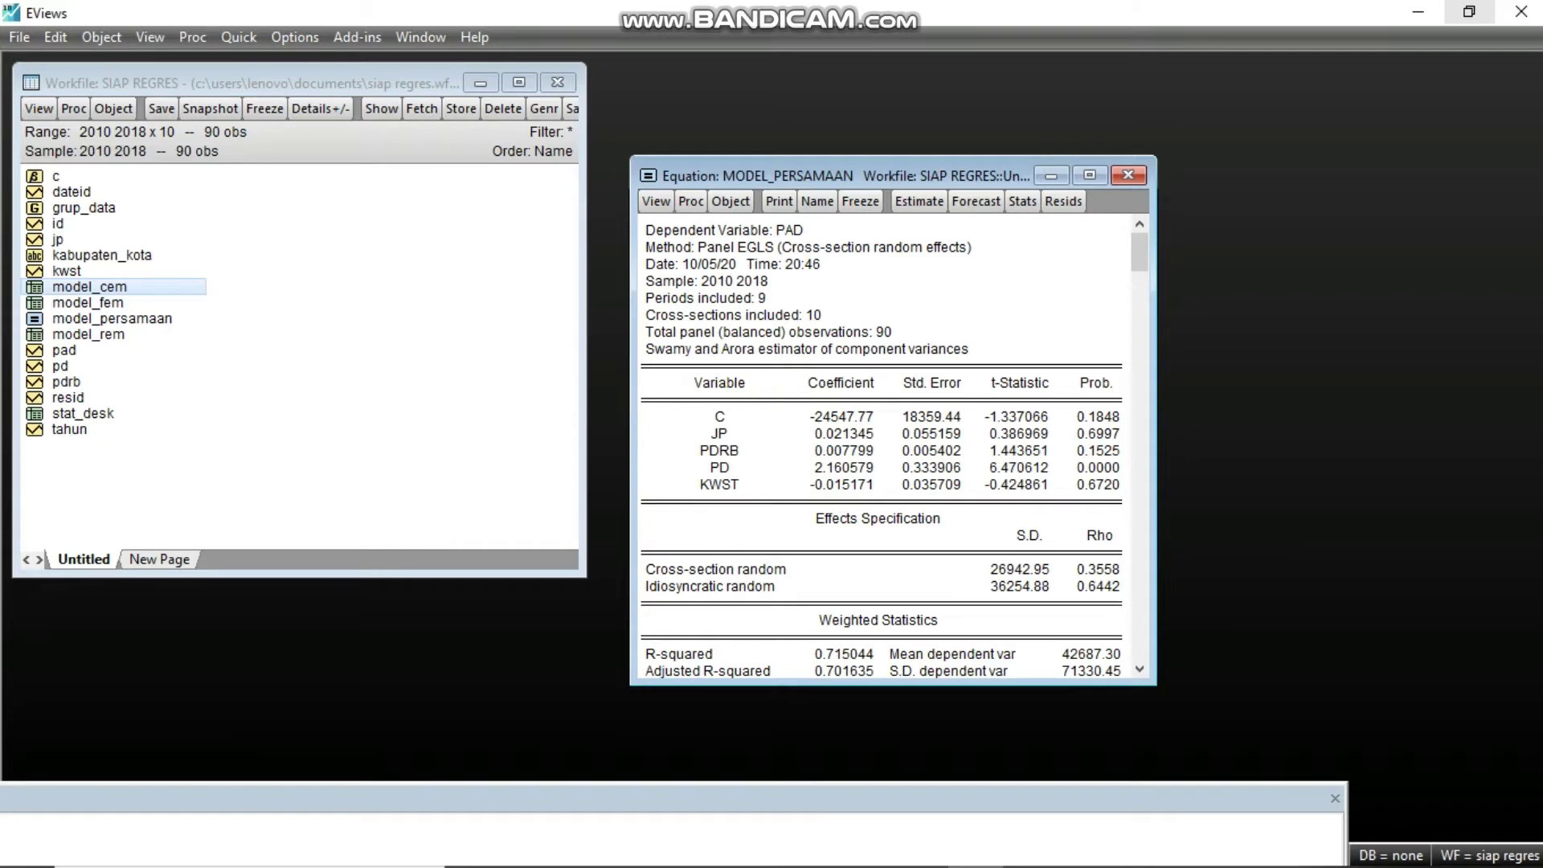
left_click(1129, 175)
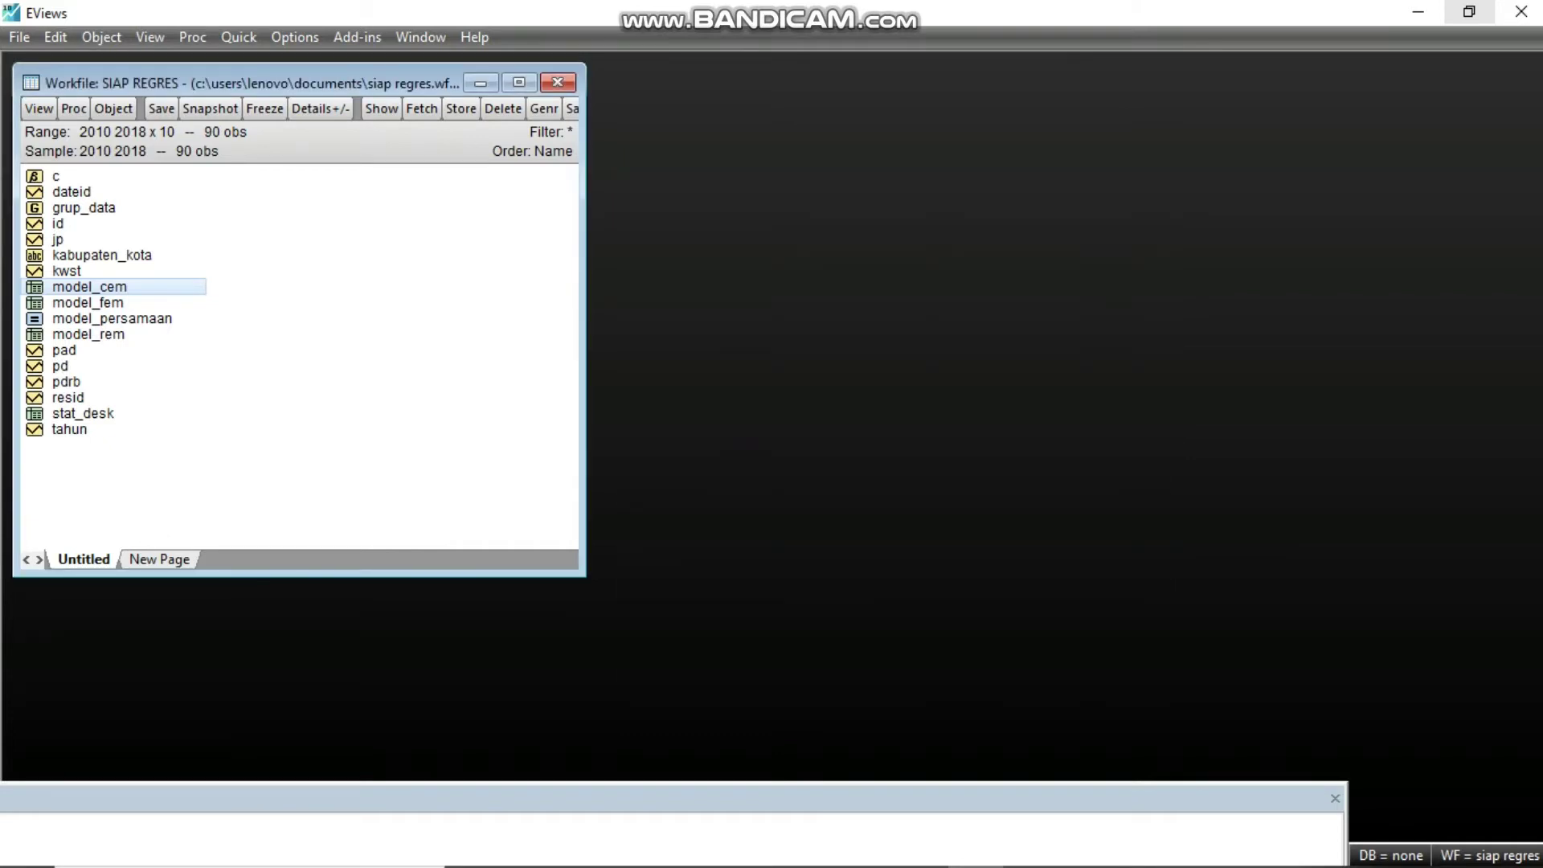
- Open the model_cem, model_fem and model_rem tables and arrange their windows side by side for comparison
double_click(89, 287)
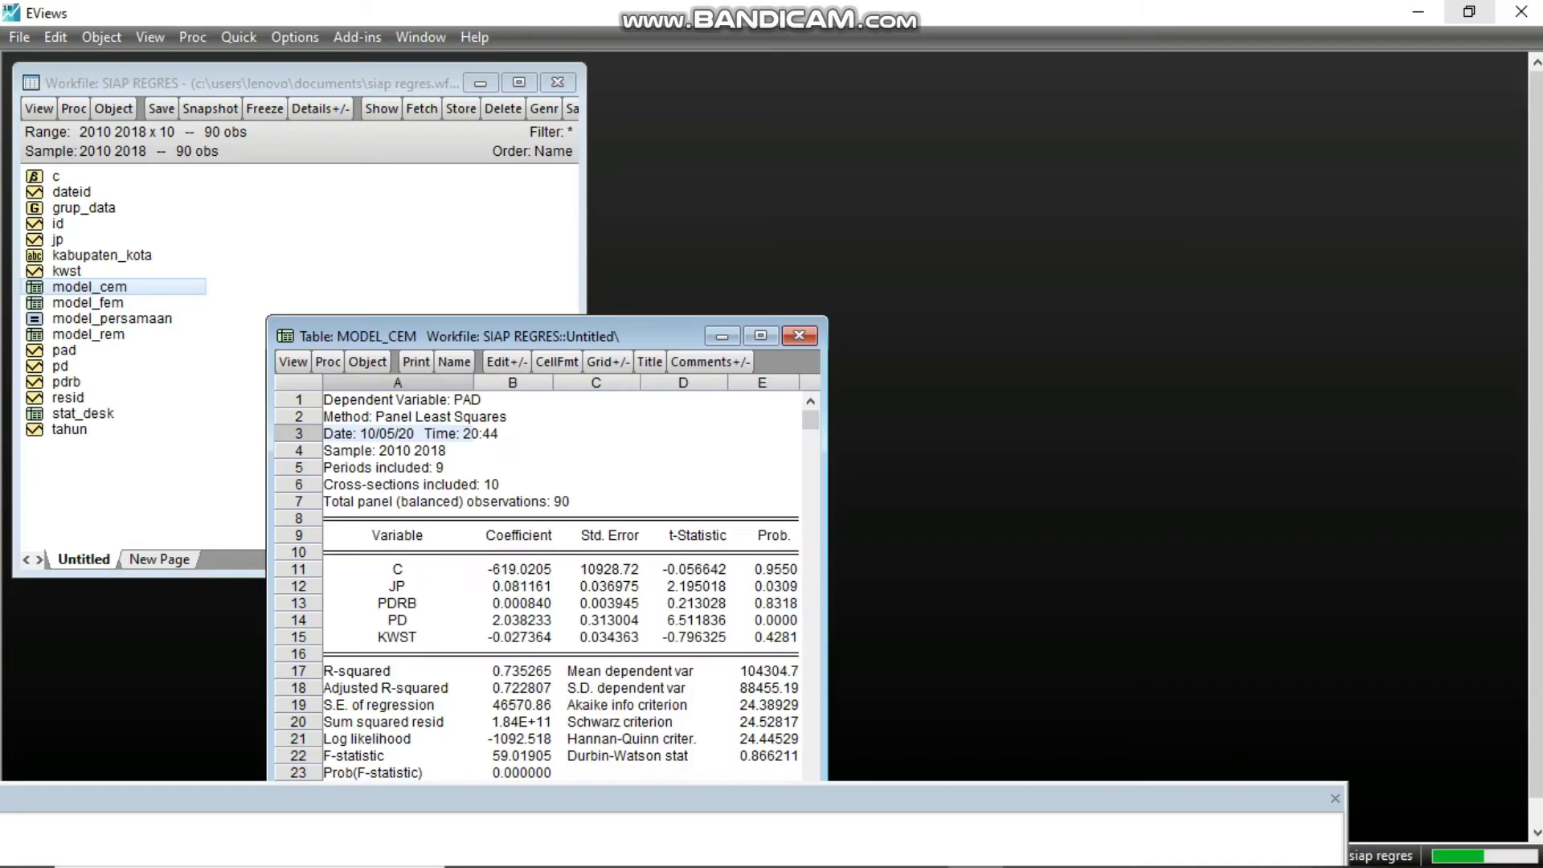
double_click(87, 303)
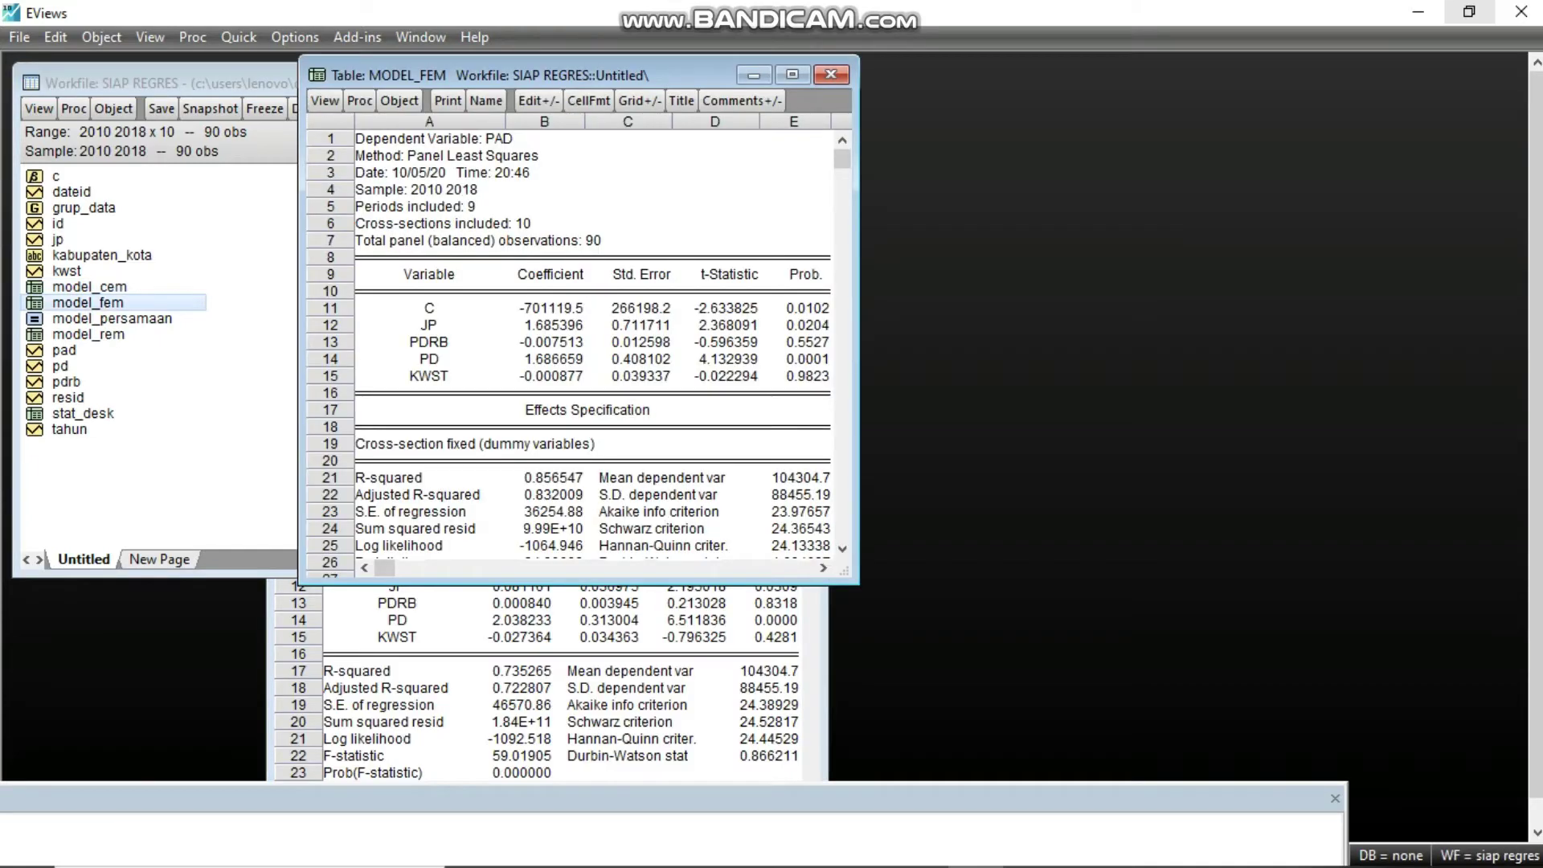
double_click(88, 335)
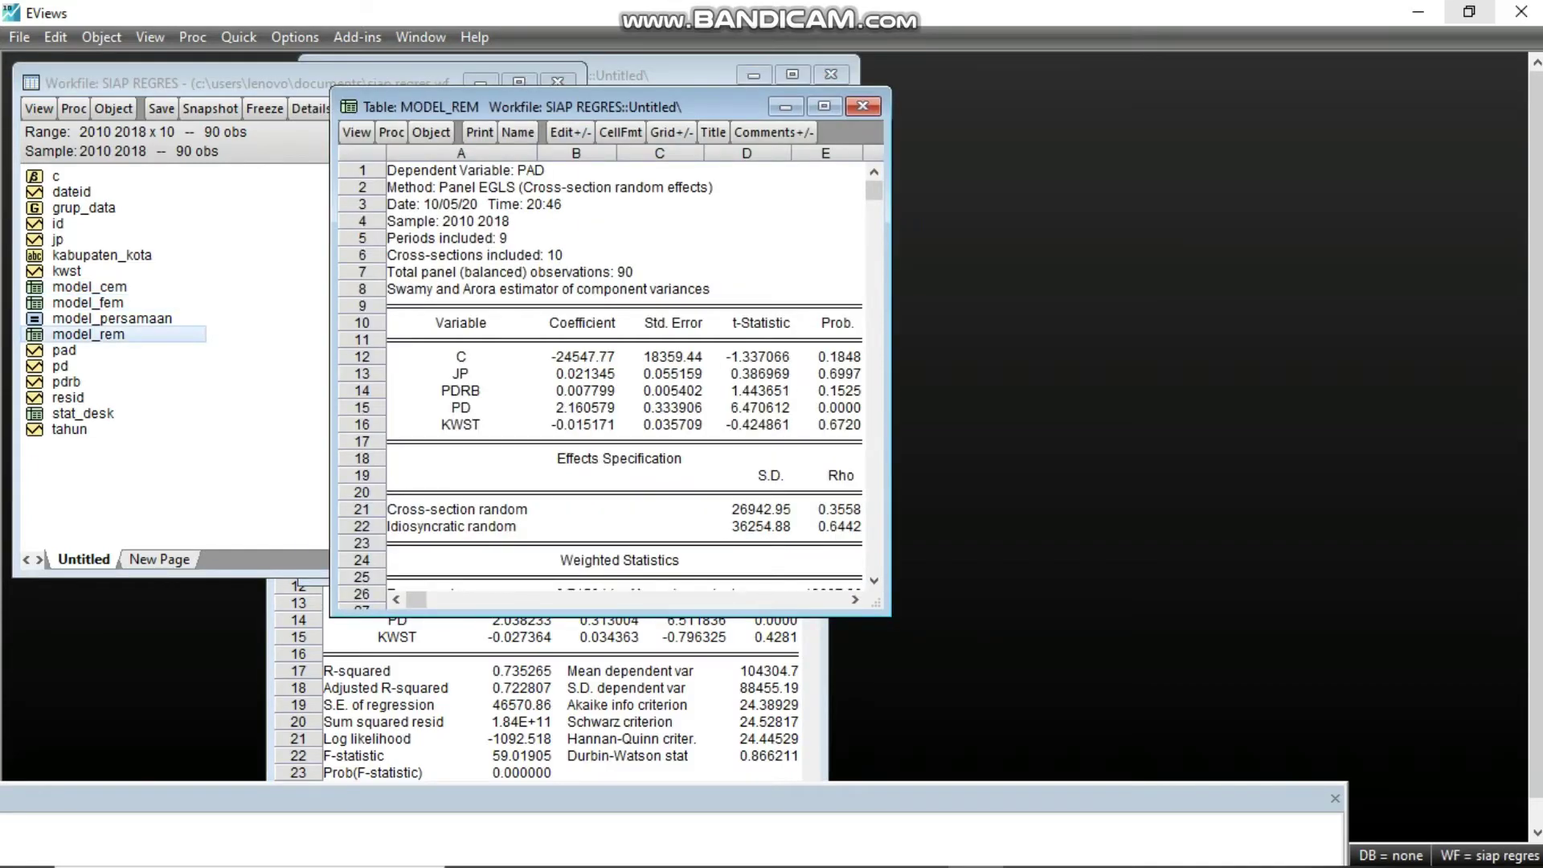
left_click_drag(562, 106, 1163, 131)
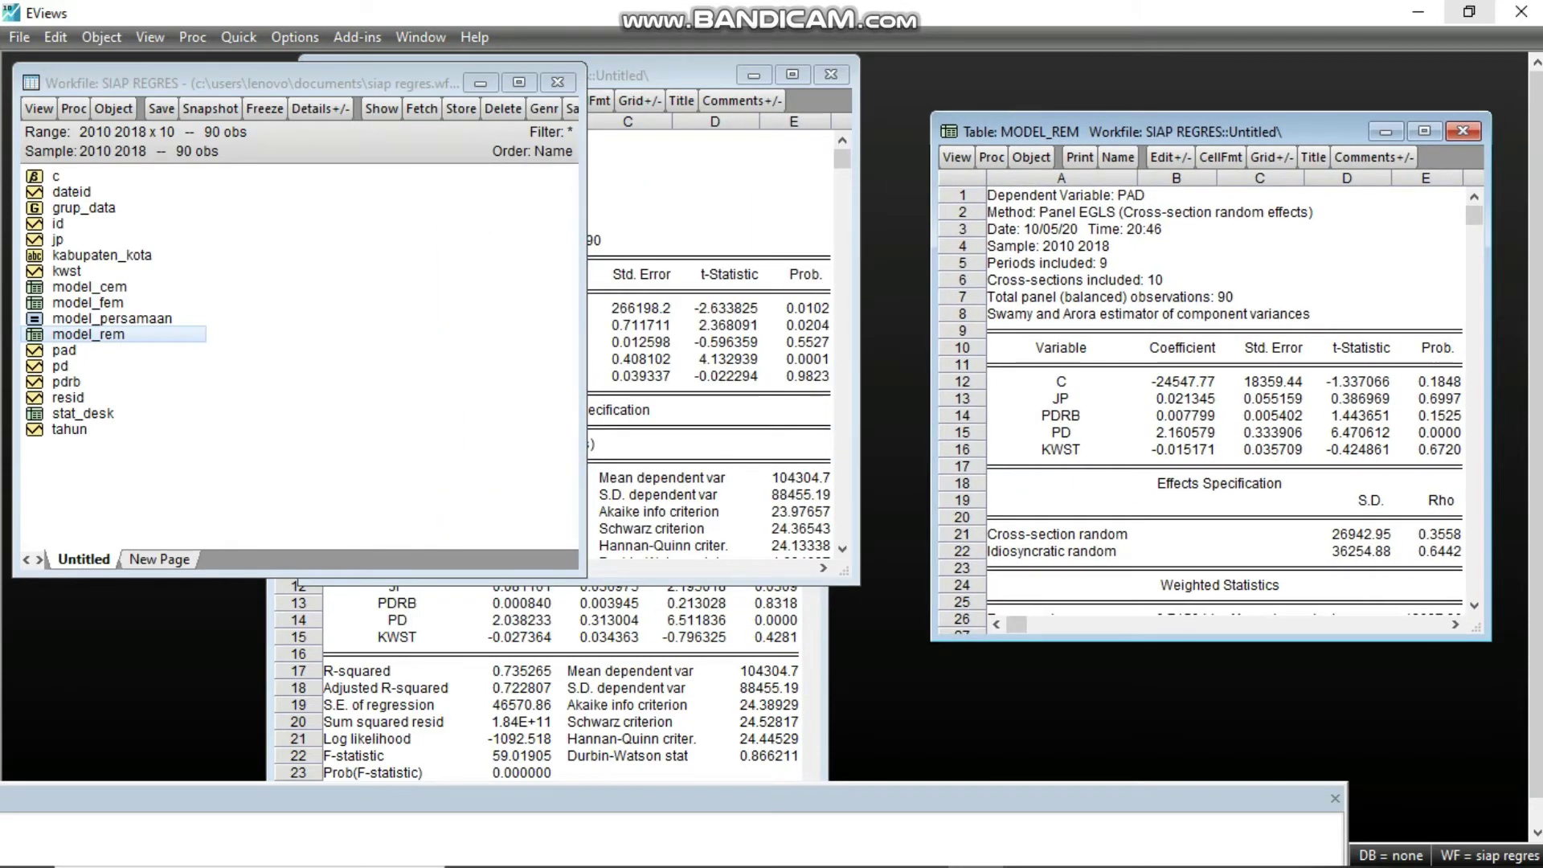
left_click_drag(659, 75, 745, 130)
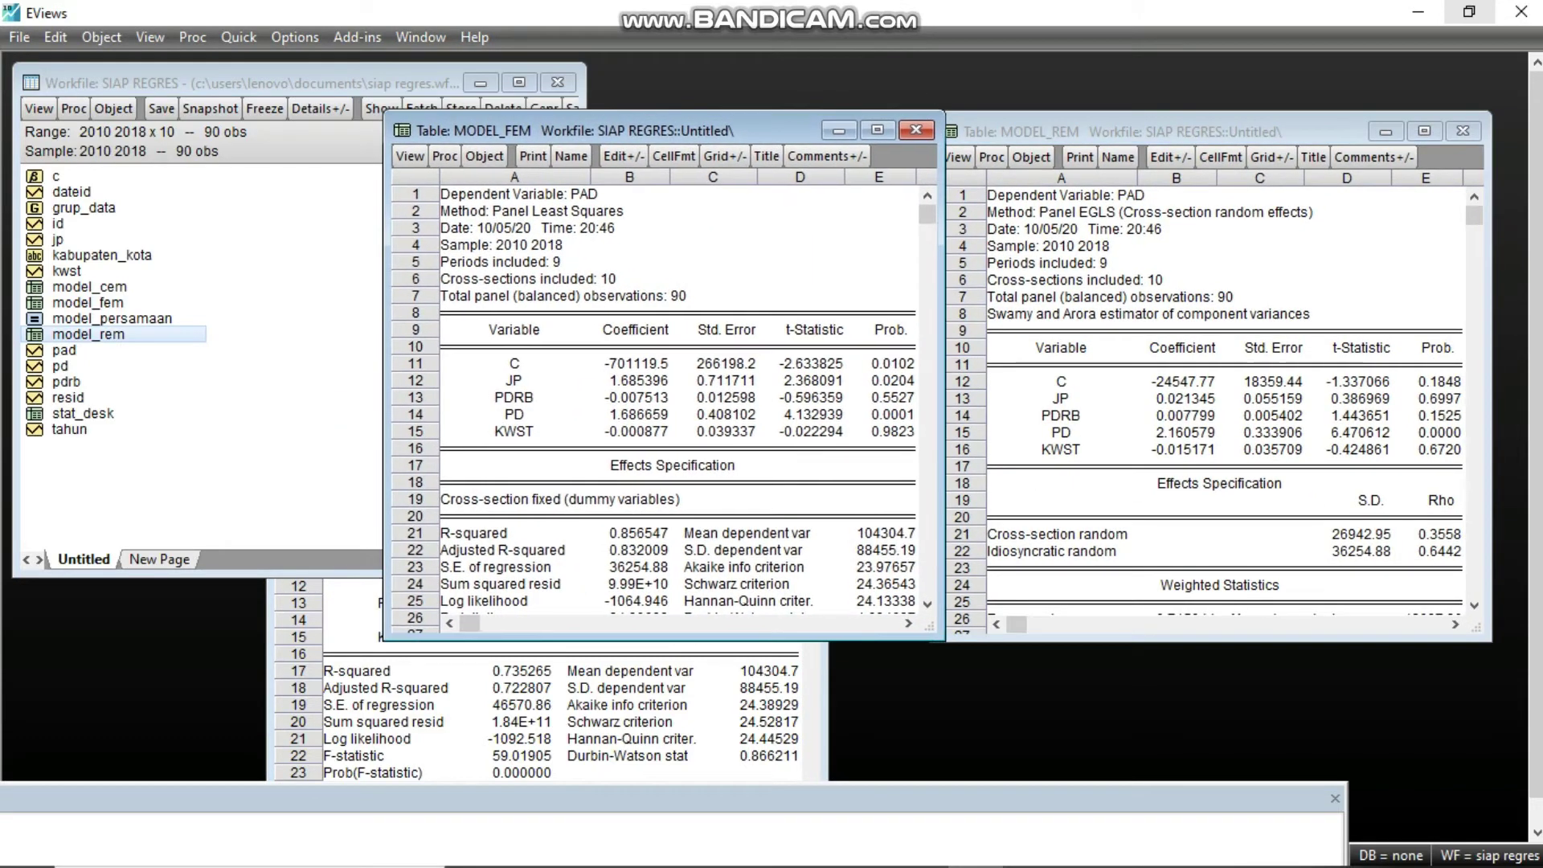
left_click(352, 603)
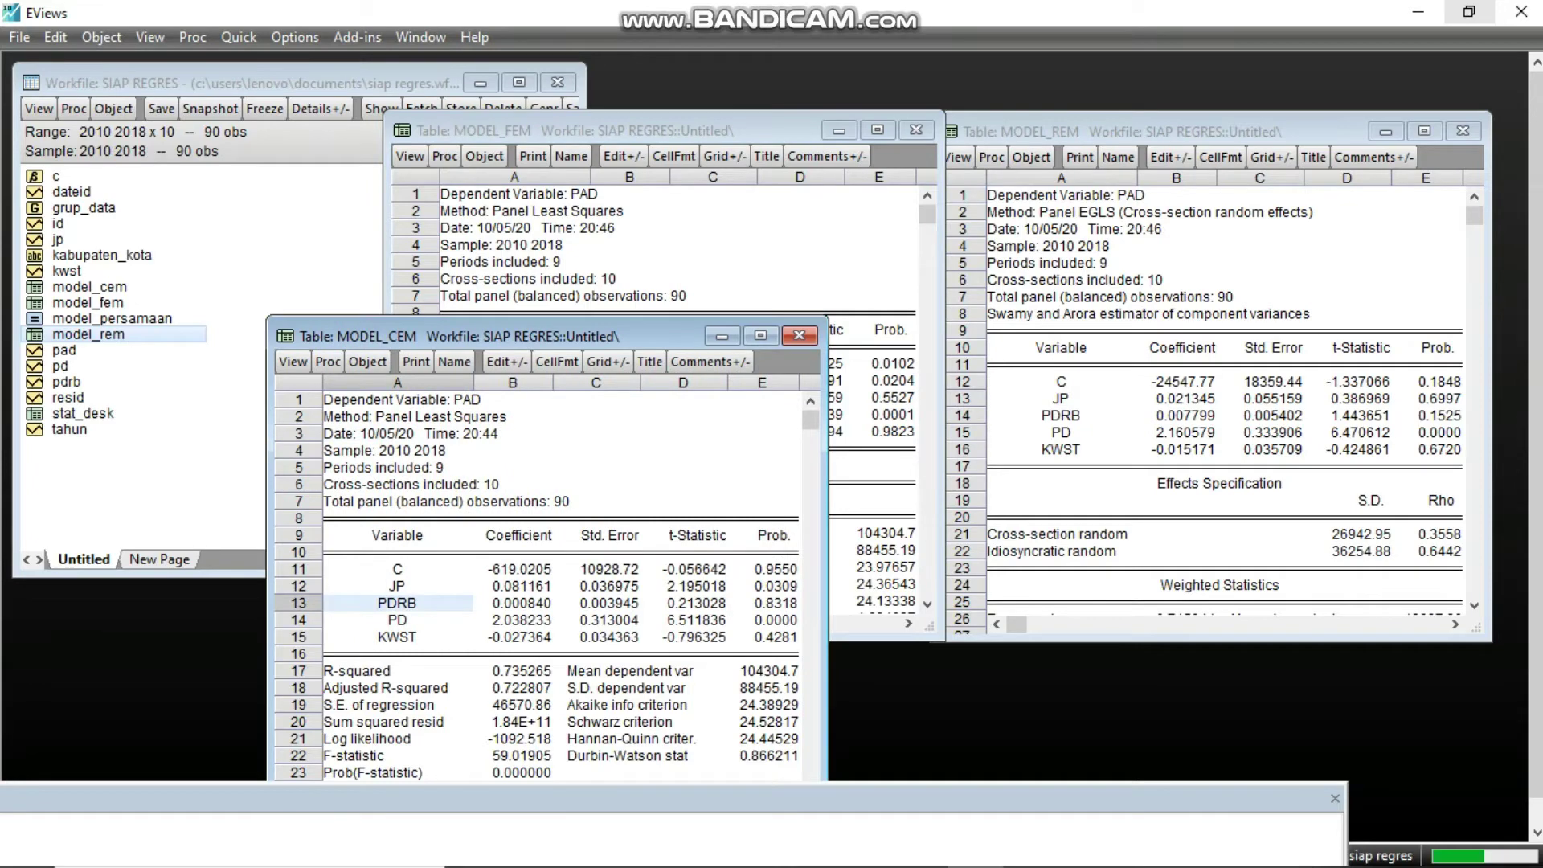
left_click_drag(482, 336, 219, 140)
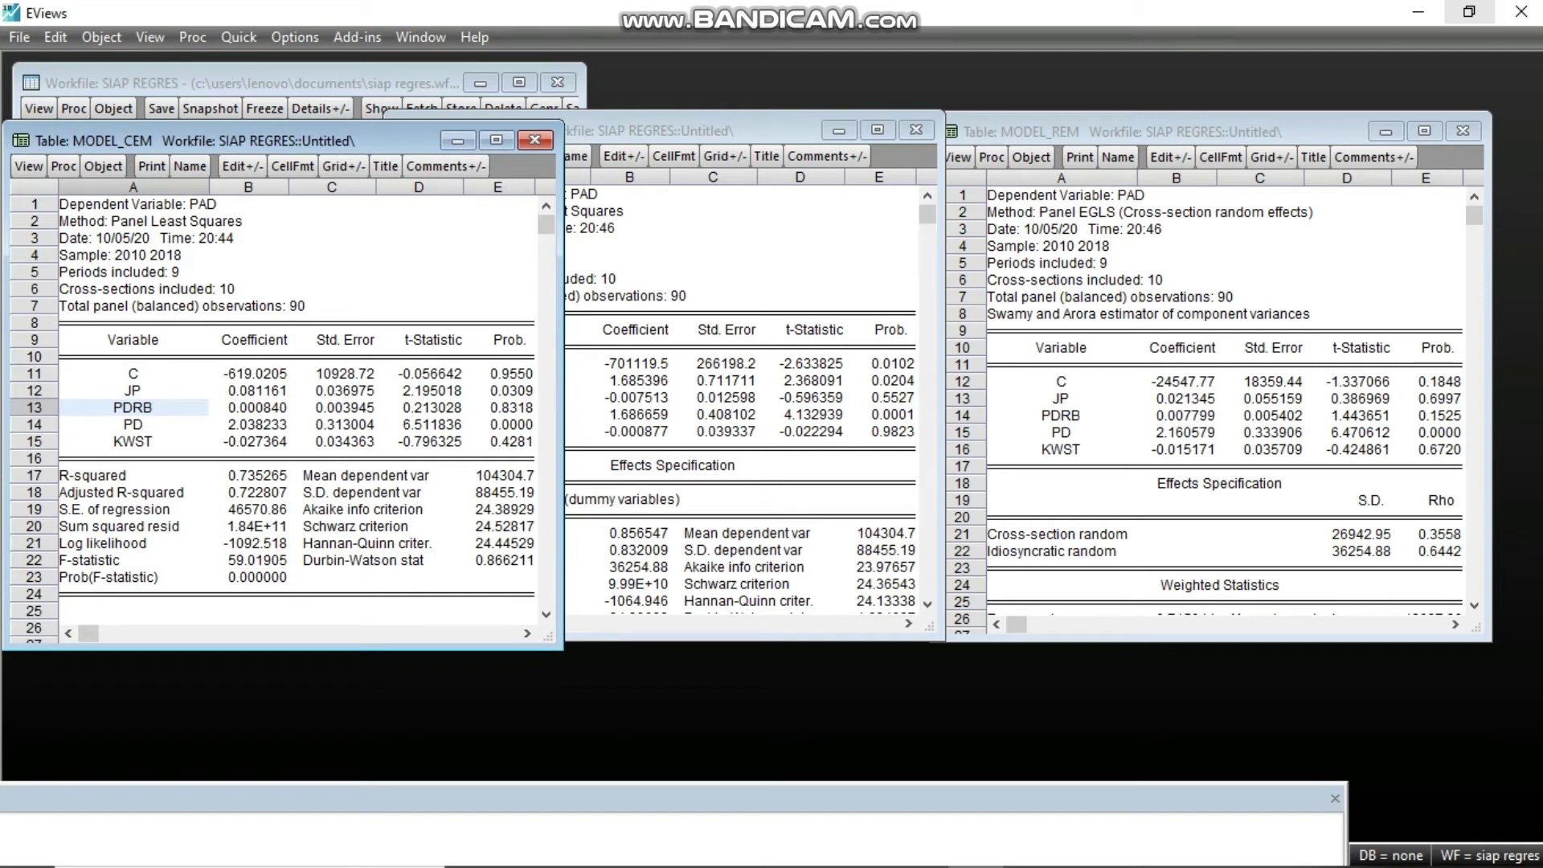
key("ctrl+Tab")
key("ctrl+Tab")
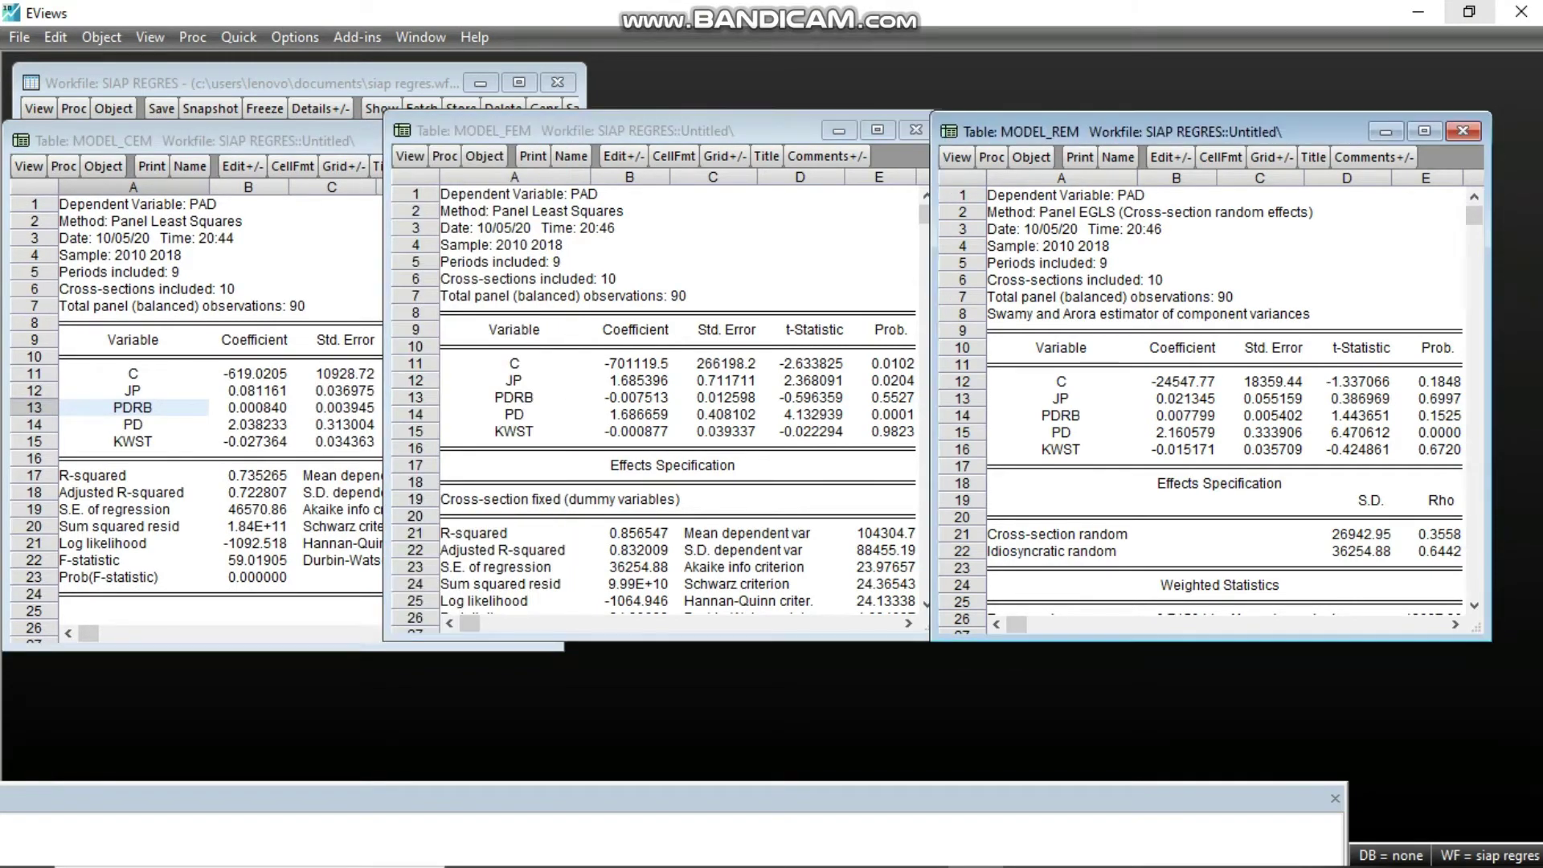
key("ctrl+Tab")
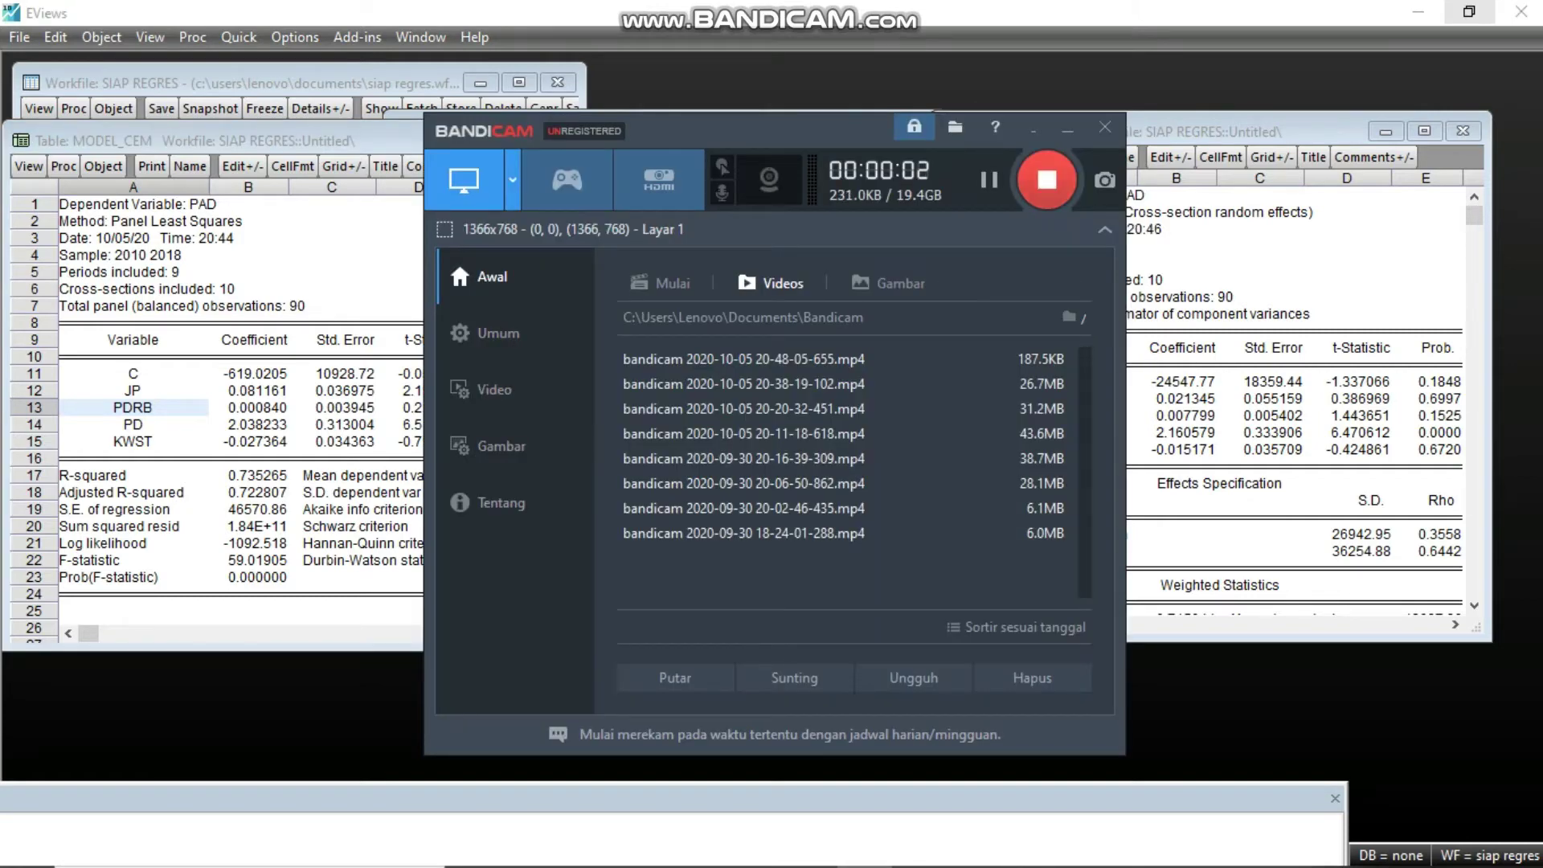
- Switch to WPS Office to show the Document1 notes on panel regression models and model selection tests
left_click(1067, 129)
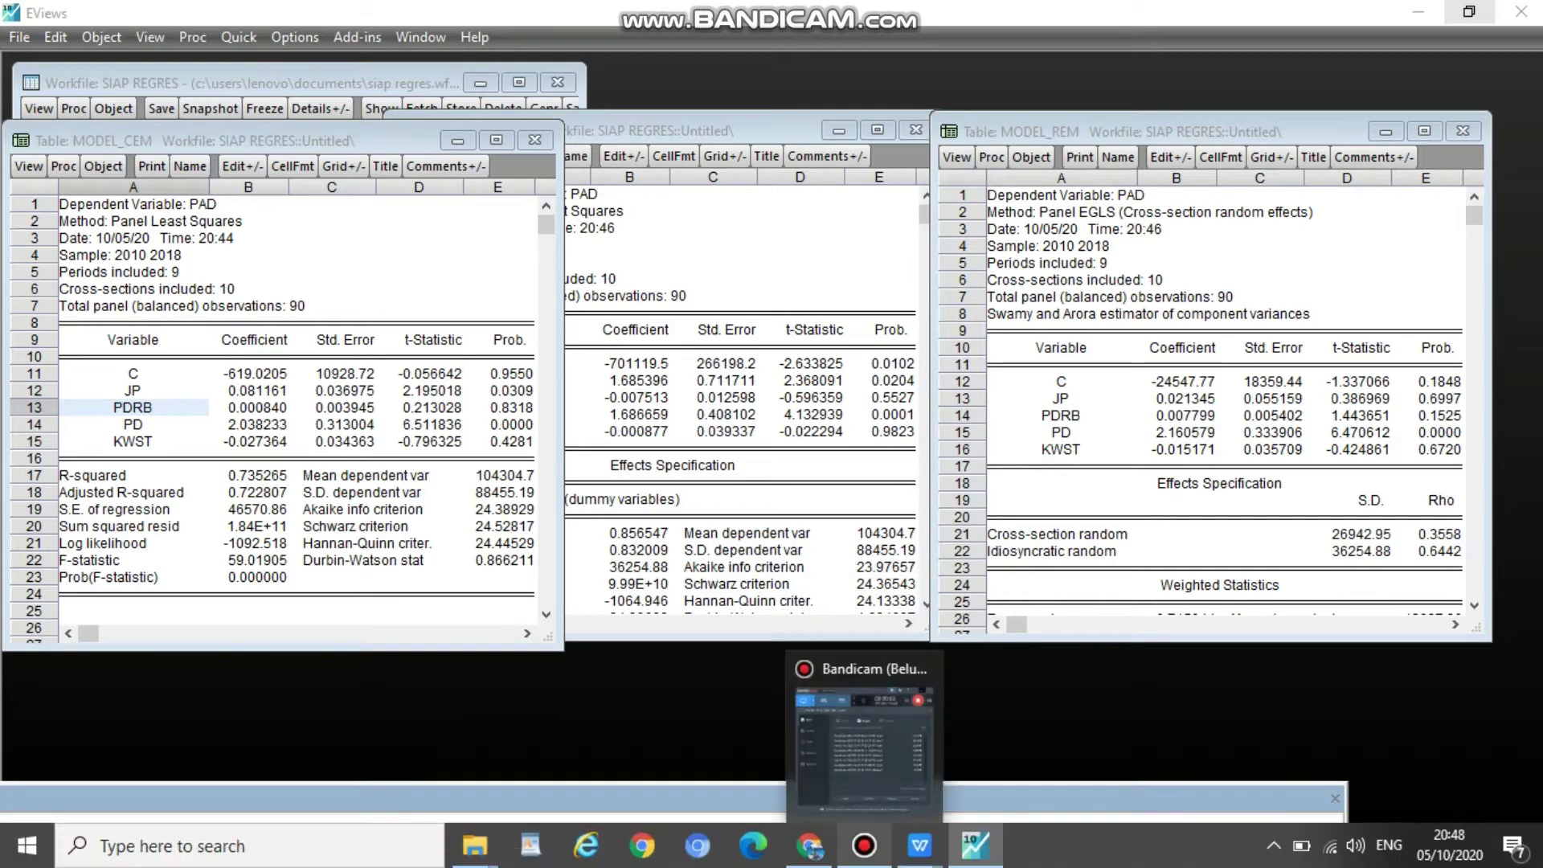
mouse_move(919, 845)
left_click(982, 728)
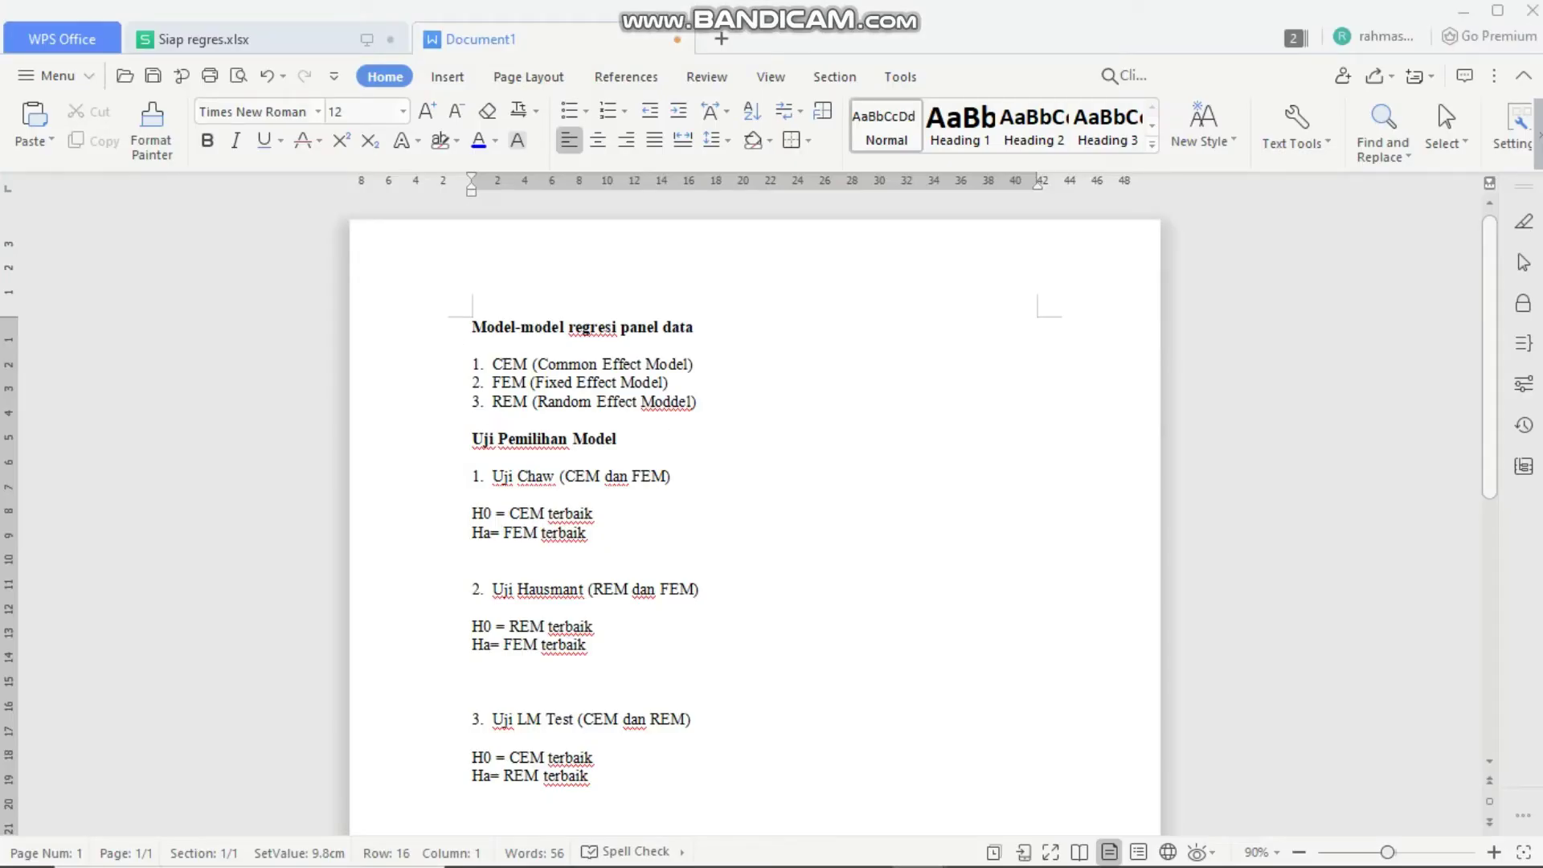
mouse_move(698, 863)
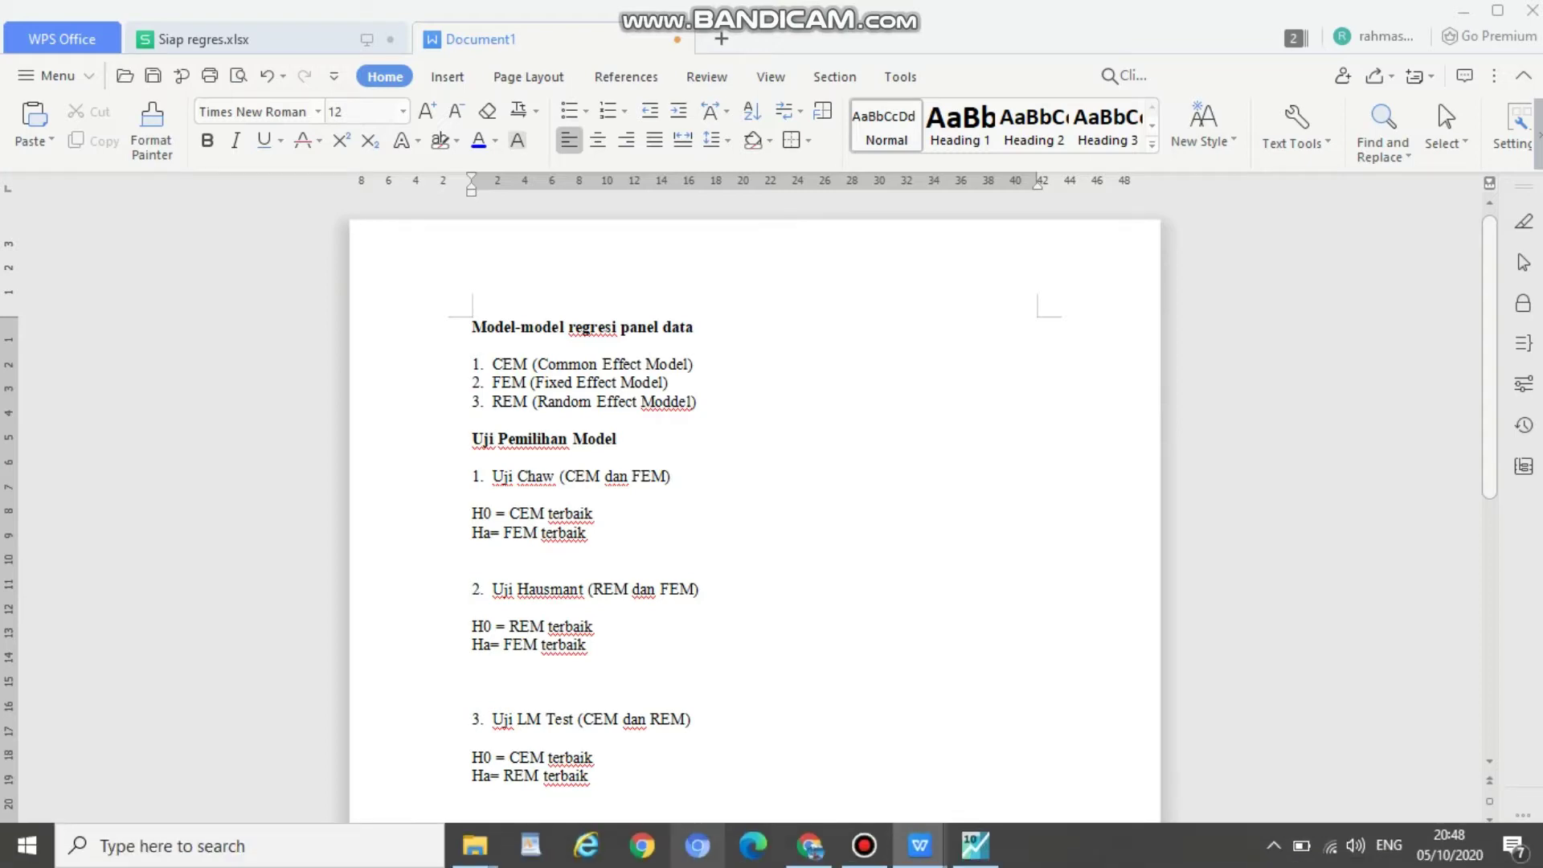
key("alt+Tab")
key("alt+Tab")
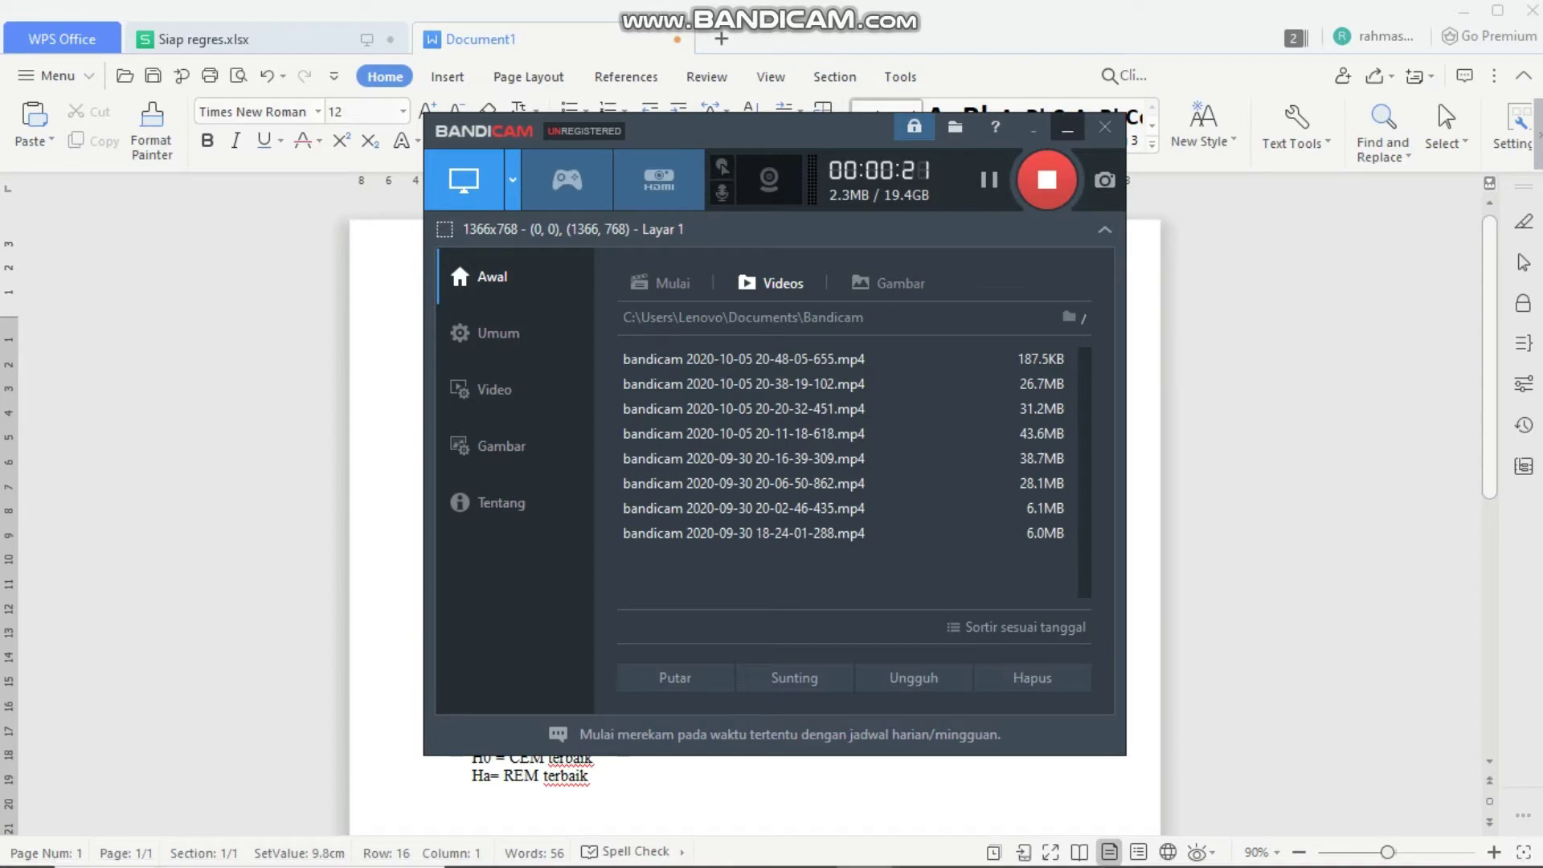
left_click(1067, 128)
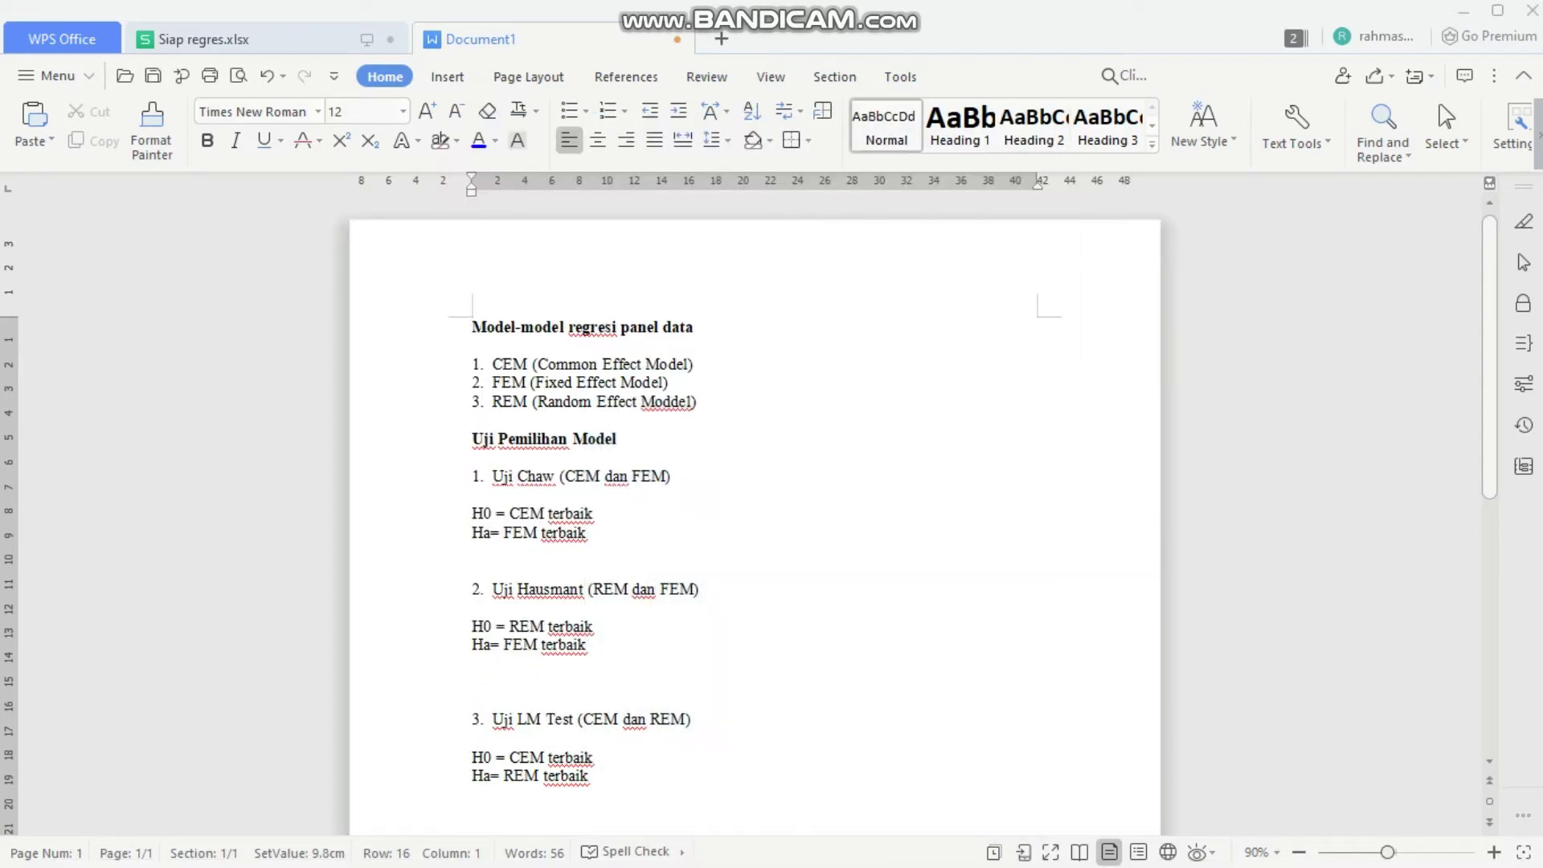
- Review the Uji Chaw (CEM dan FEM) entry and its H0 and Ha hypotheses in the notes
left_click(504, 476)
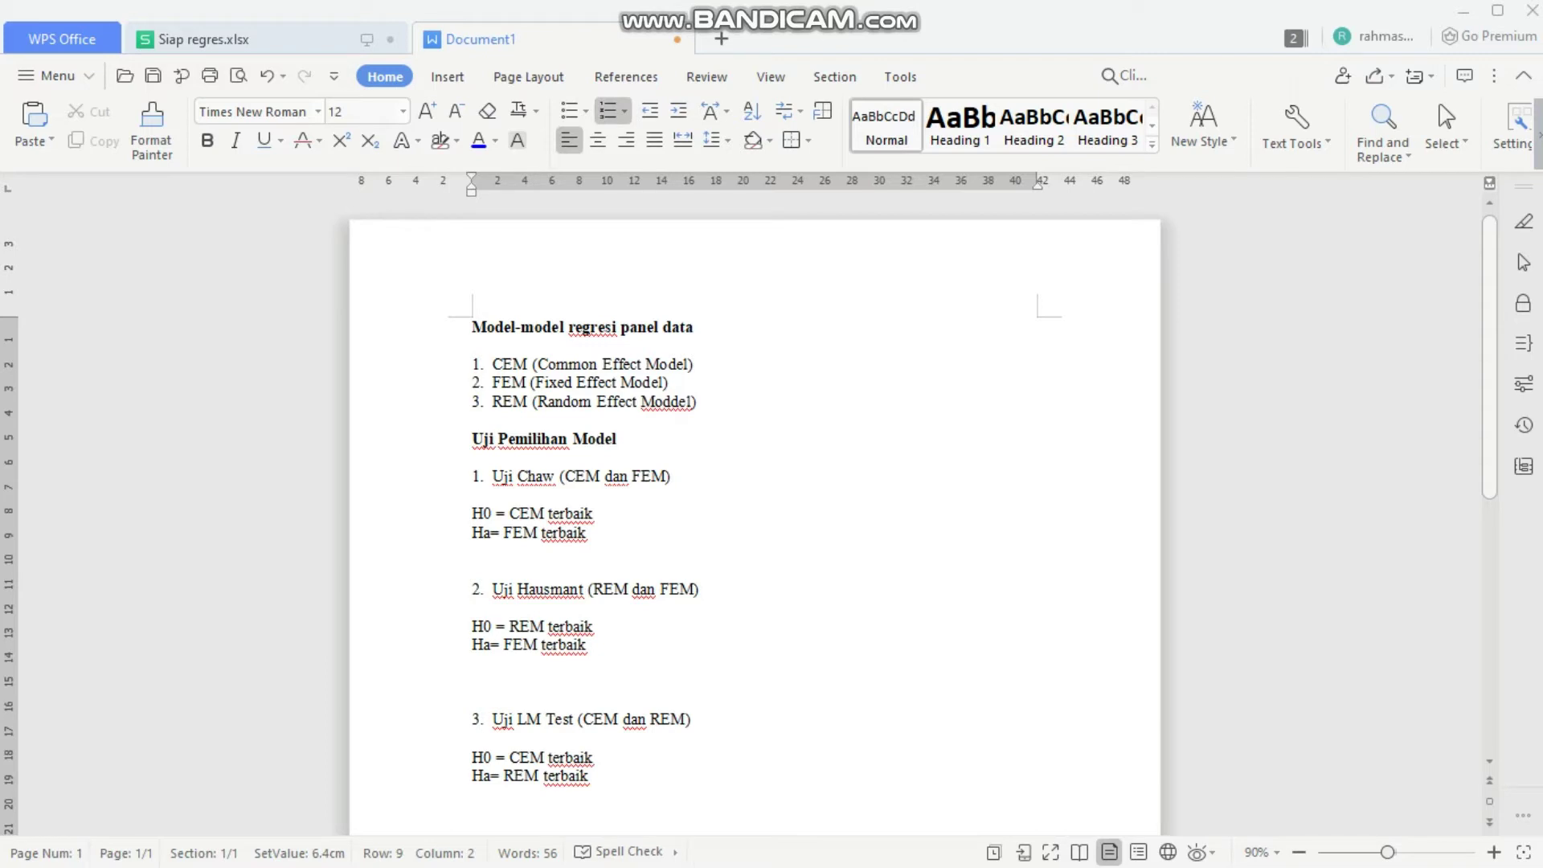
left_click(560, 476)
left_click(620, 475)
left_click(630, 475)
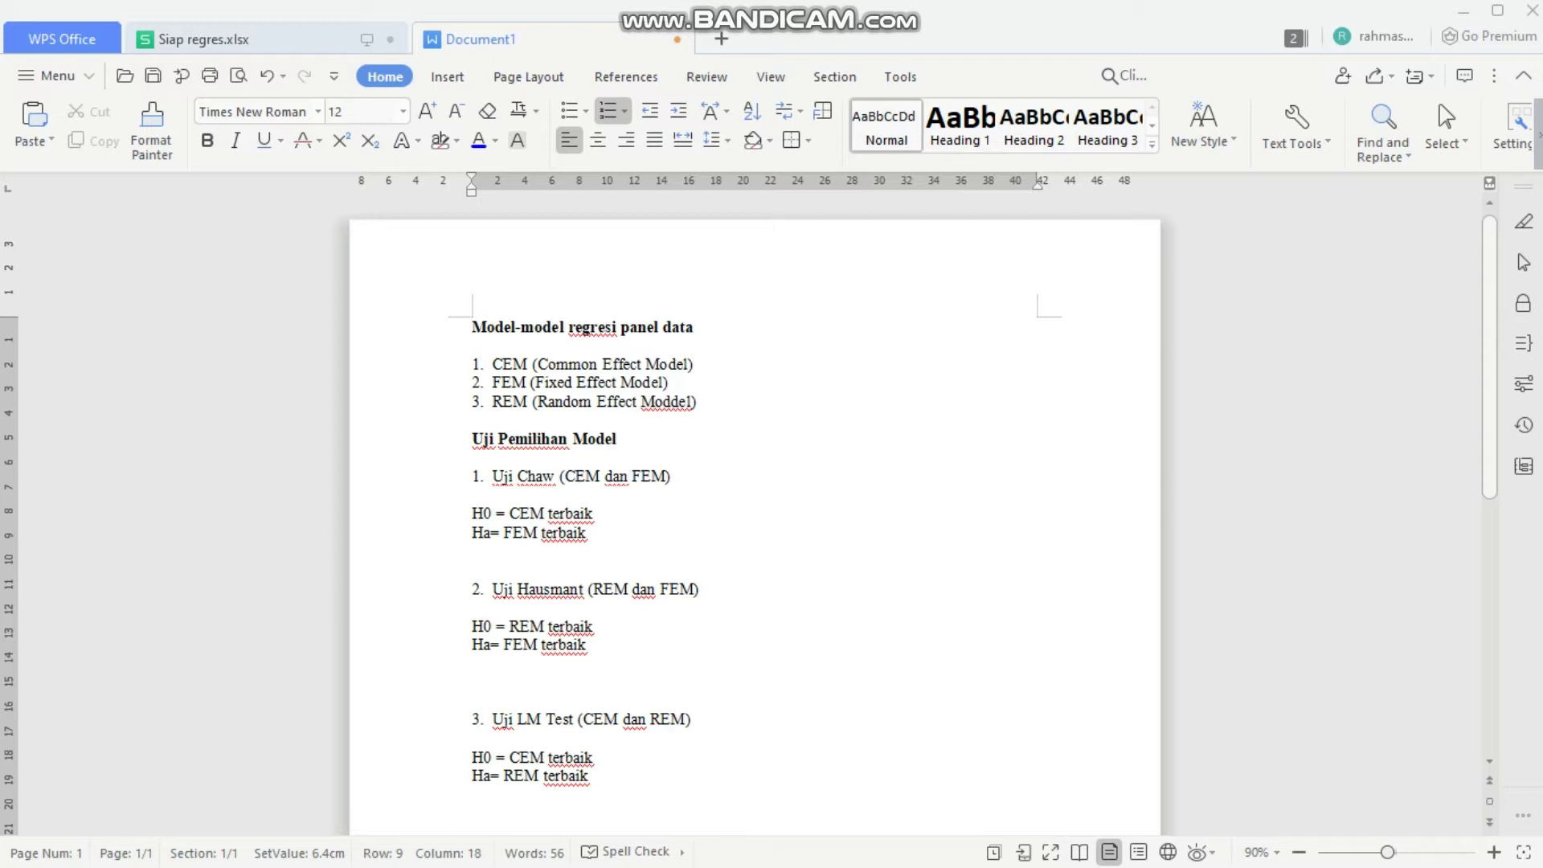
left_click_drag(565, 476, 478, 494)
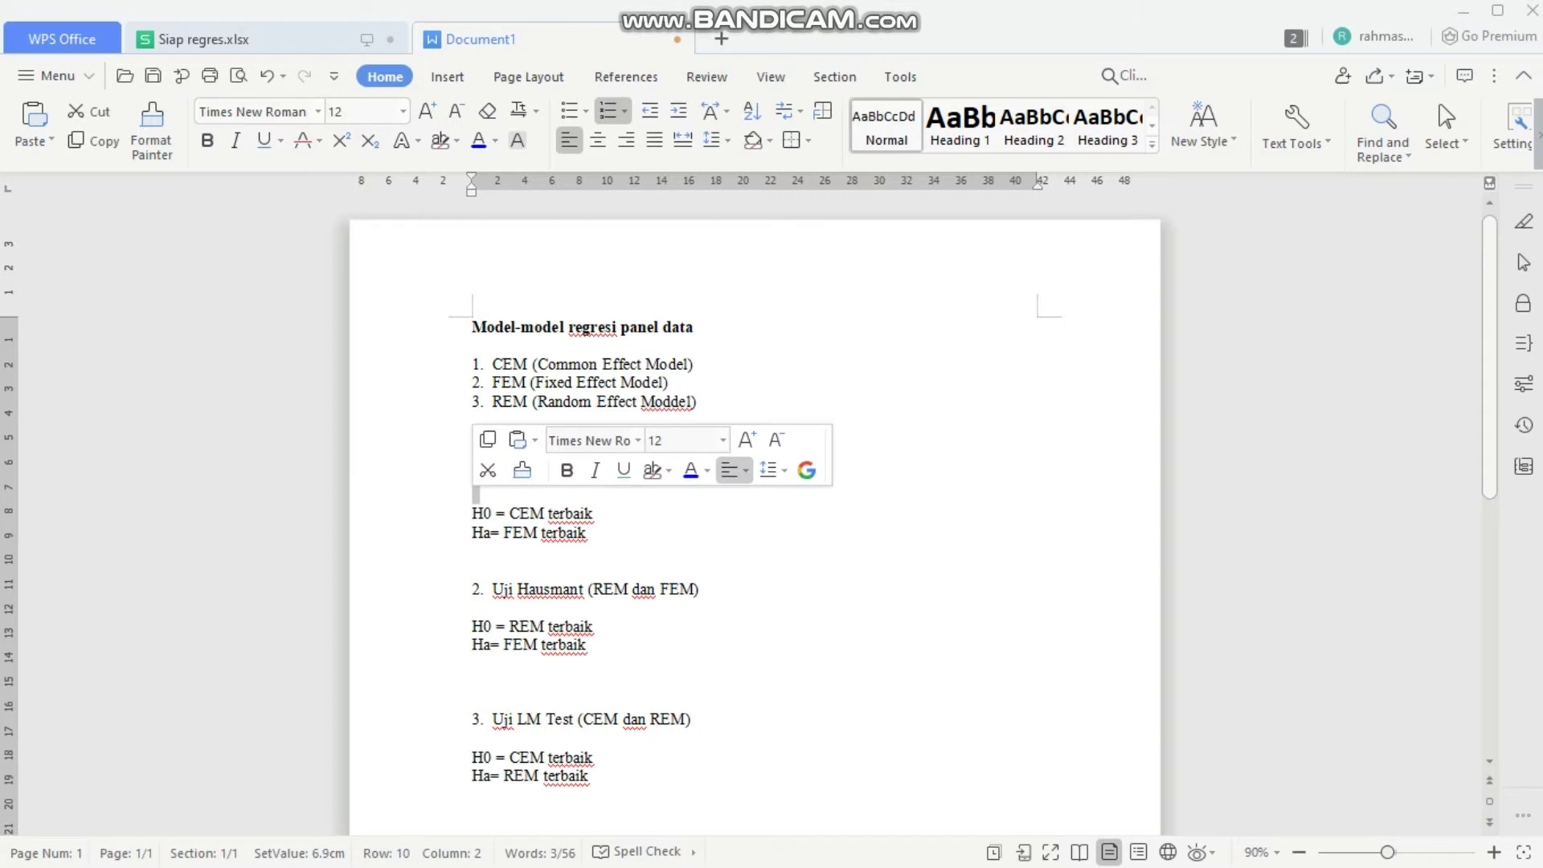
left_click(596, 513)
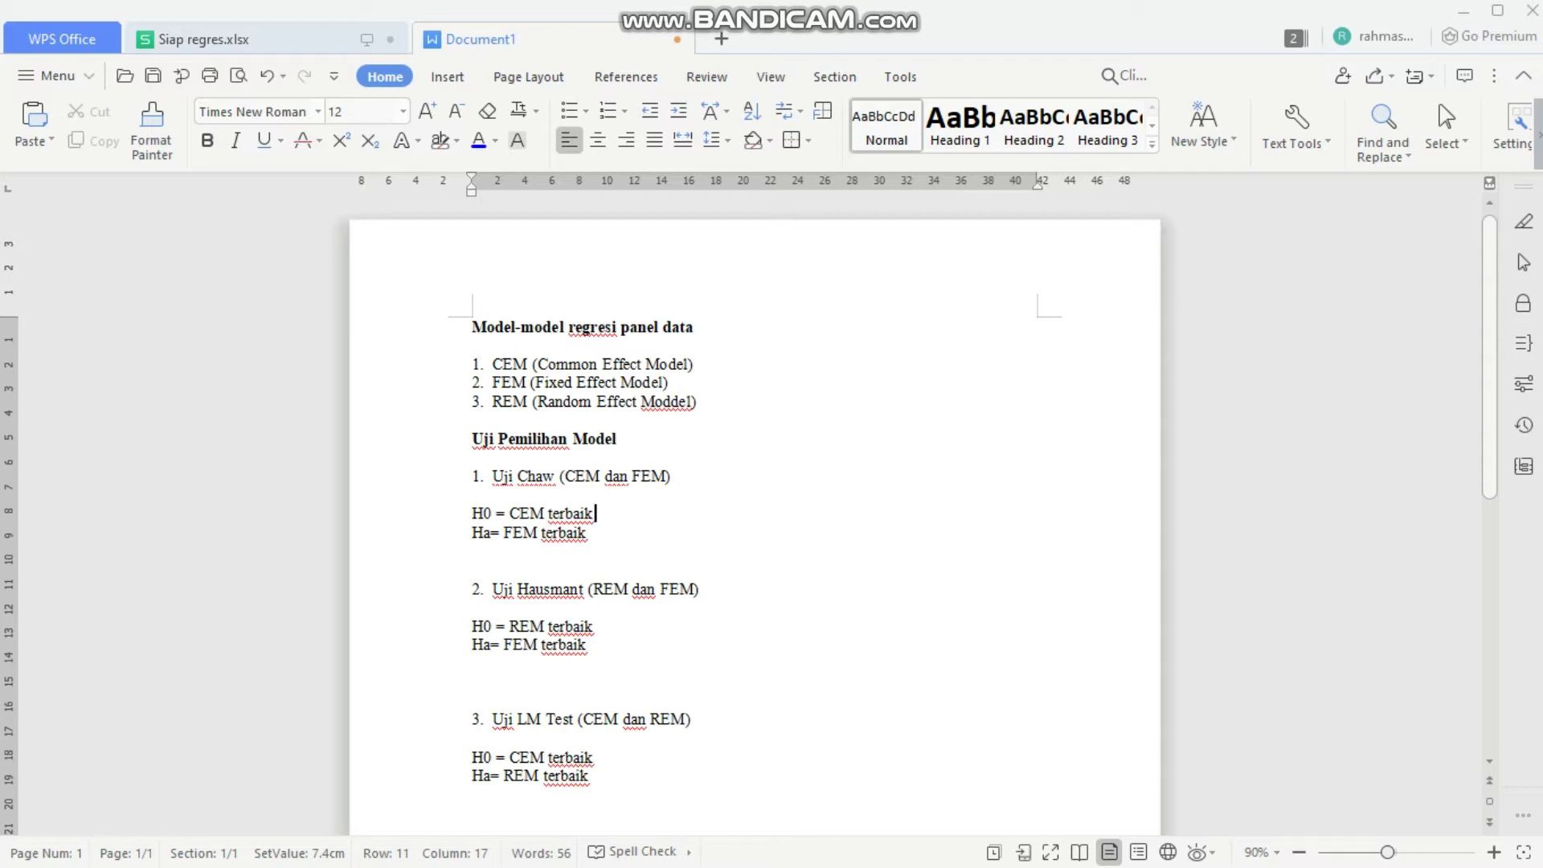
left_click(491, 532)
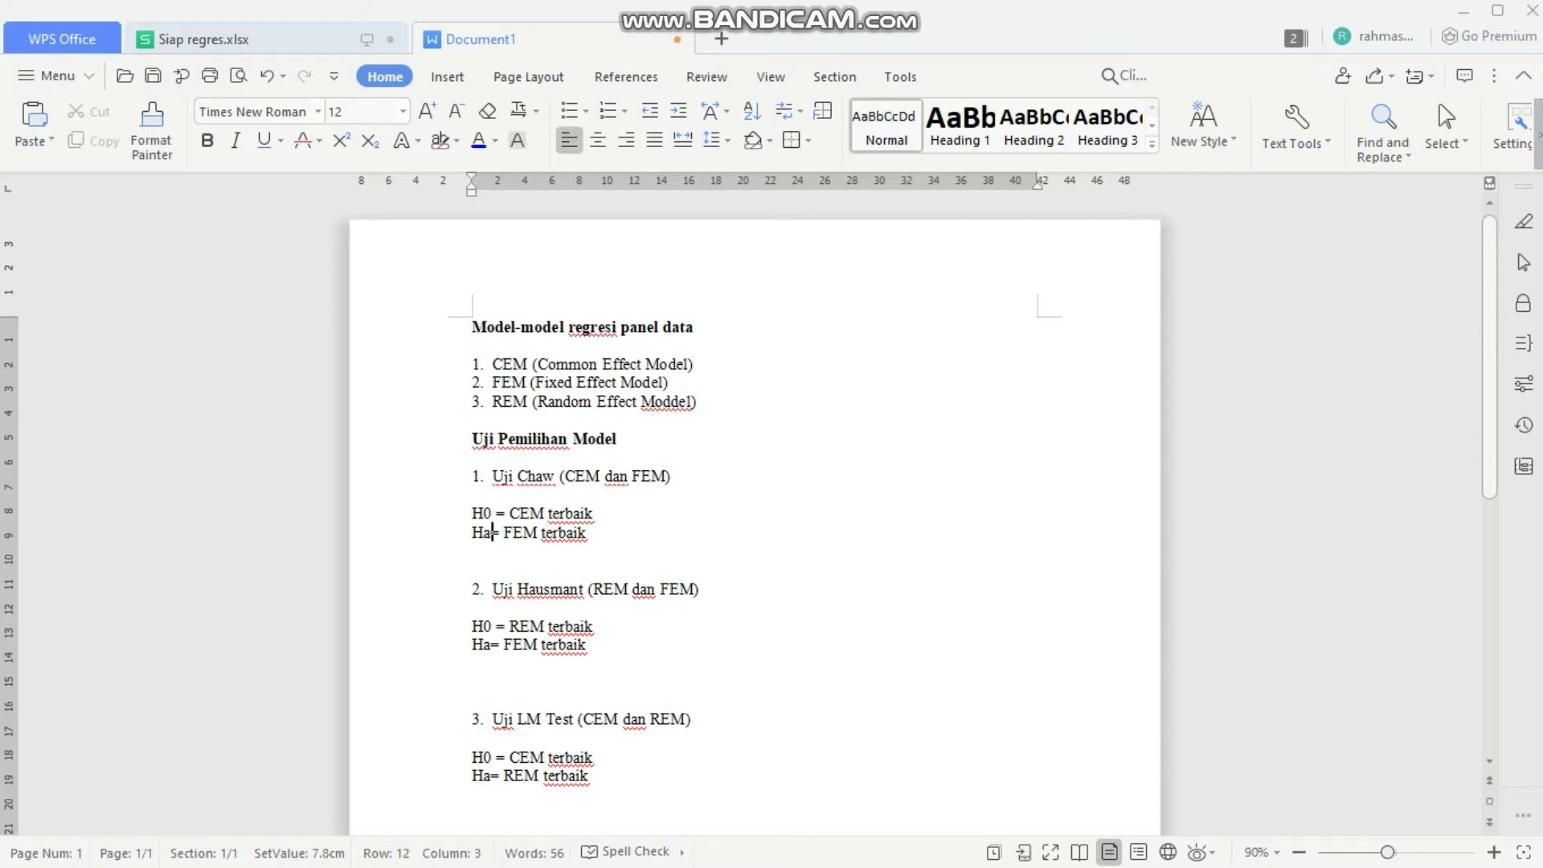
key("Right")
key("Right")
key("Right")
key("Right")
key("Right")
key("Right")
key("Right")
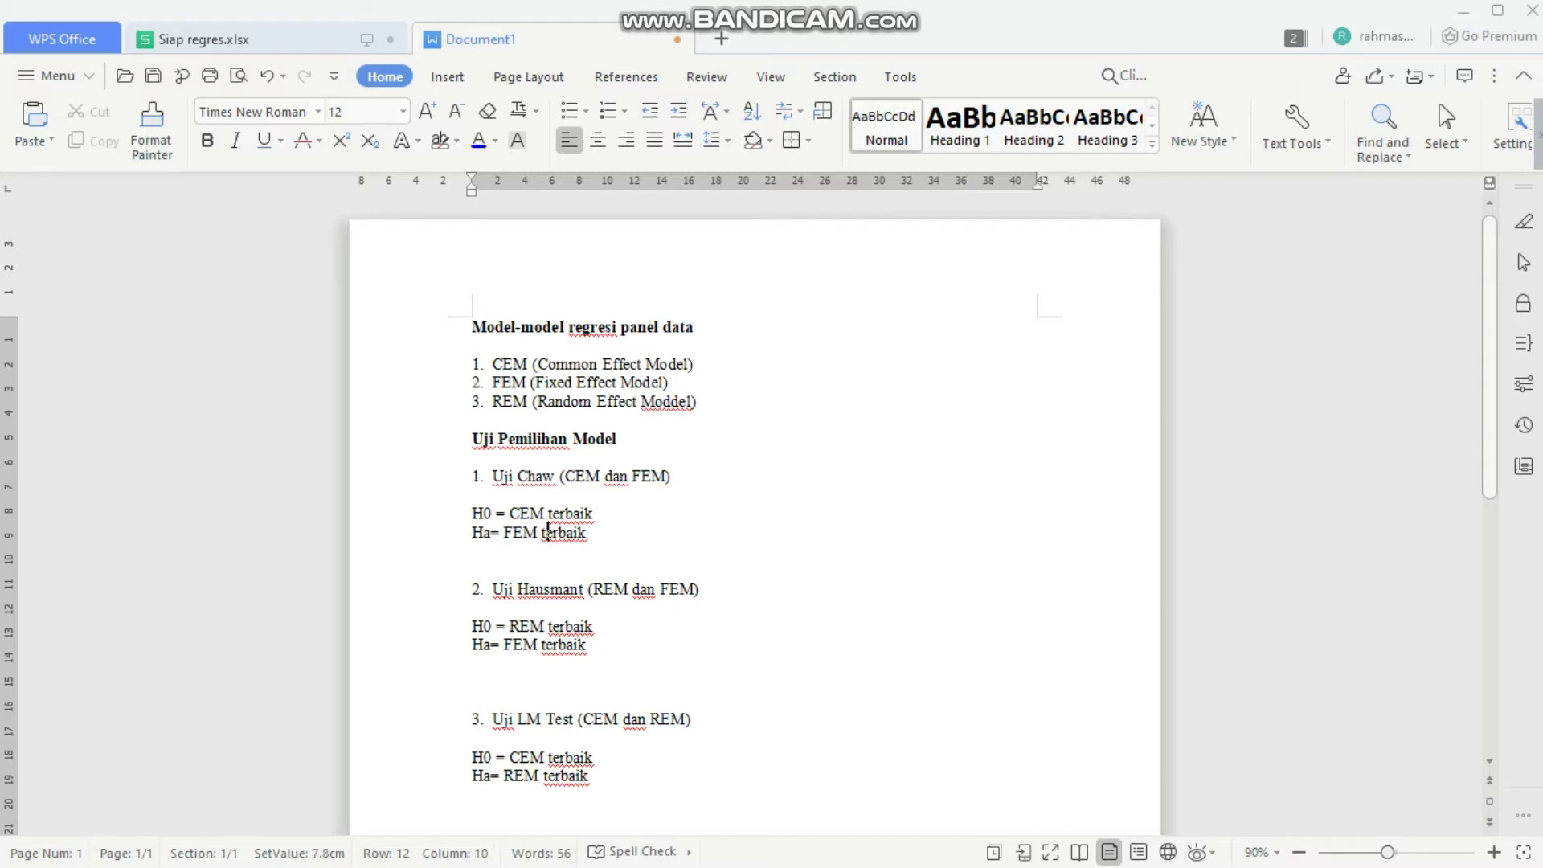
key("Right")
key("Right")
key("Right")
key("Right")
key("Right")
key("Right")
key("Right")
- Review the Uji Hausmant (REM dan FEM) entry and its H0 and Ha hypotheses
left_click(581, 589)
key("Right")
key("Right")
key("Right")
key("Right")
key("Right")
key("Right")
key("Right")
key("Right")
key("Right")
key("Right")
key("Left")
key("Left")
key("Left")
key("Left")
key("Left")
key("Left")
key("Down")
key("Down")
key("End")
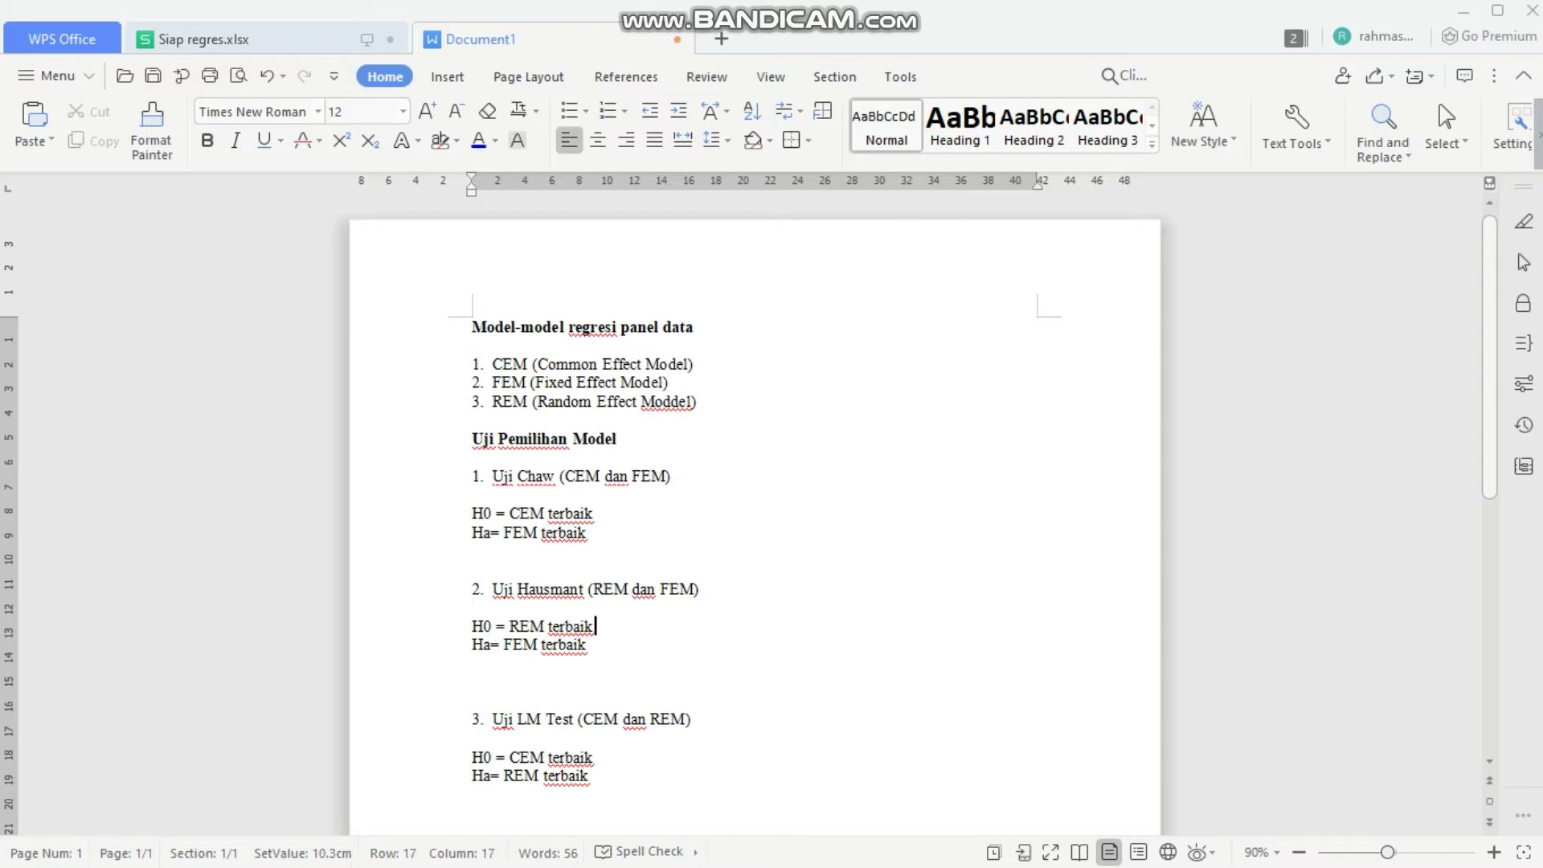
key("Down")
key("Left")
key("Left")
- Review the Uji LM Test (CEM dan REM) entry and its two hypotheses
key("Down")
key("Down")
key("Down")
key("Down")
key("Right")
key("Right")
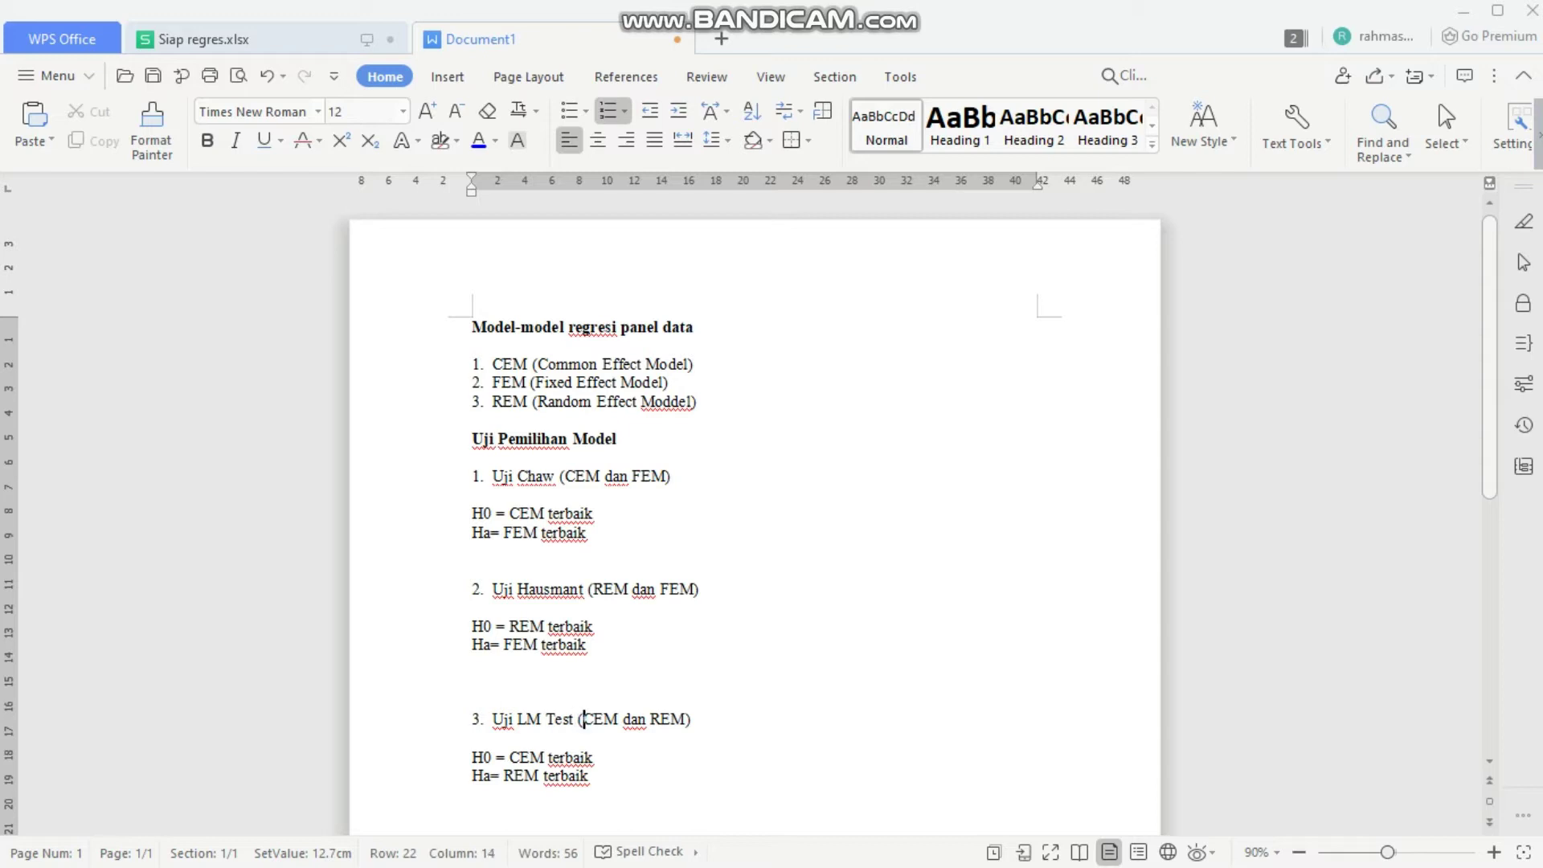
key("Down")
key("Down")
key("Down")
- Go back up through the notes to Uji Chaw and reread its compared models and hypotheses
key("Up")
key("Up")
key("Up")
key("Up")
key("Up")
key("Up")
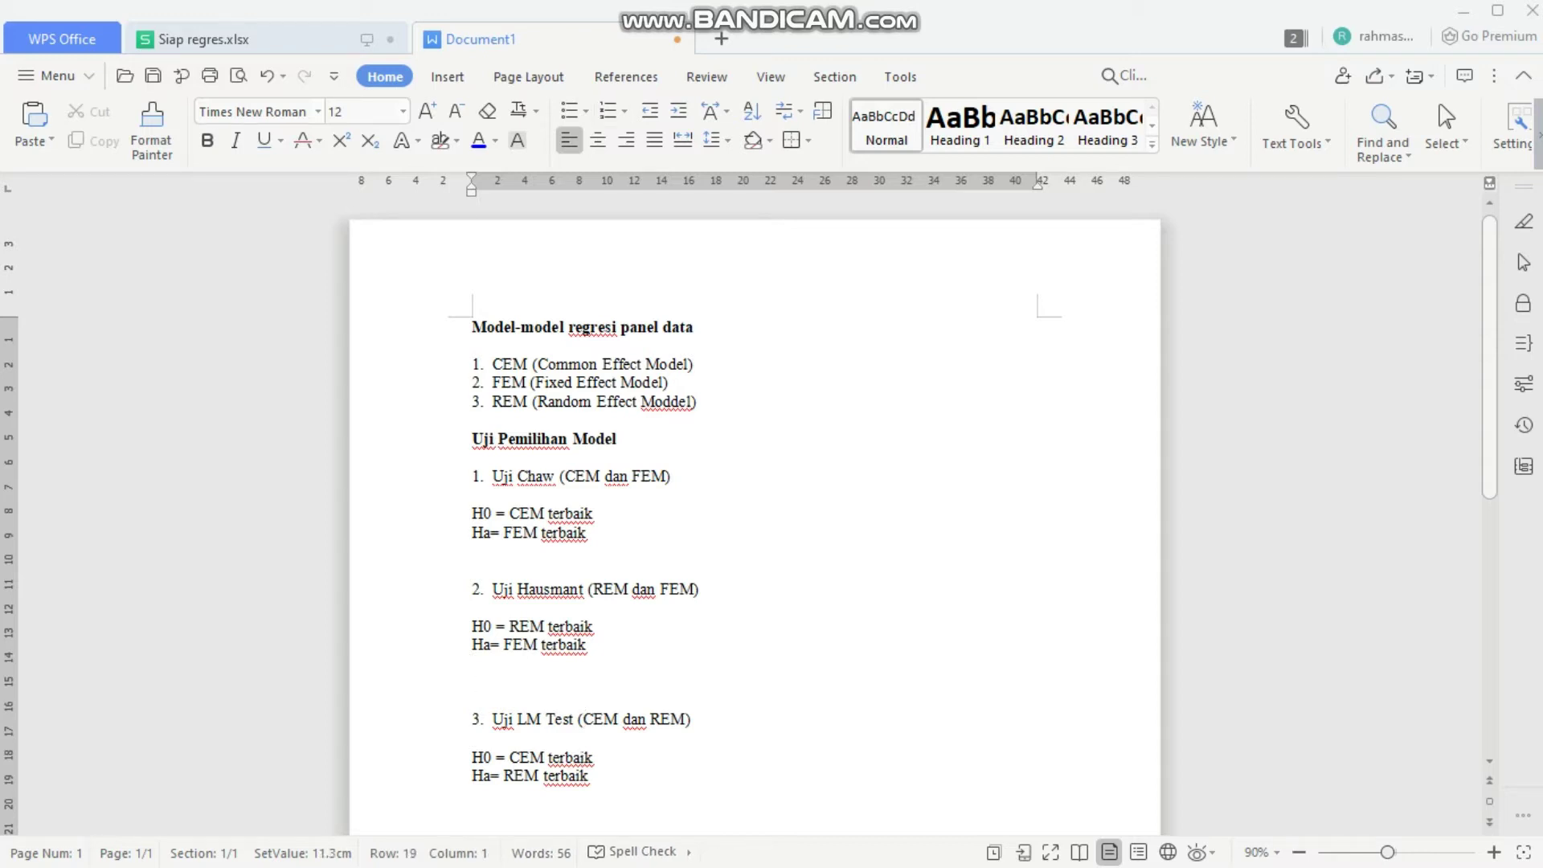
key("Up")
key("Up")
key("Up")
key("Up")
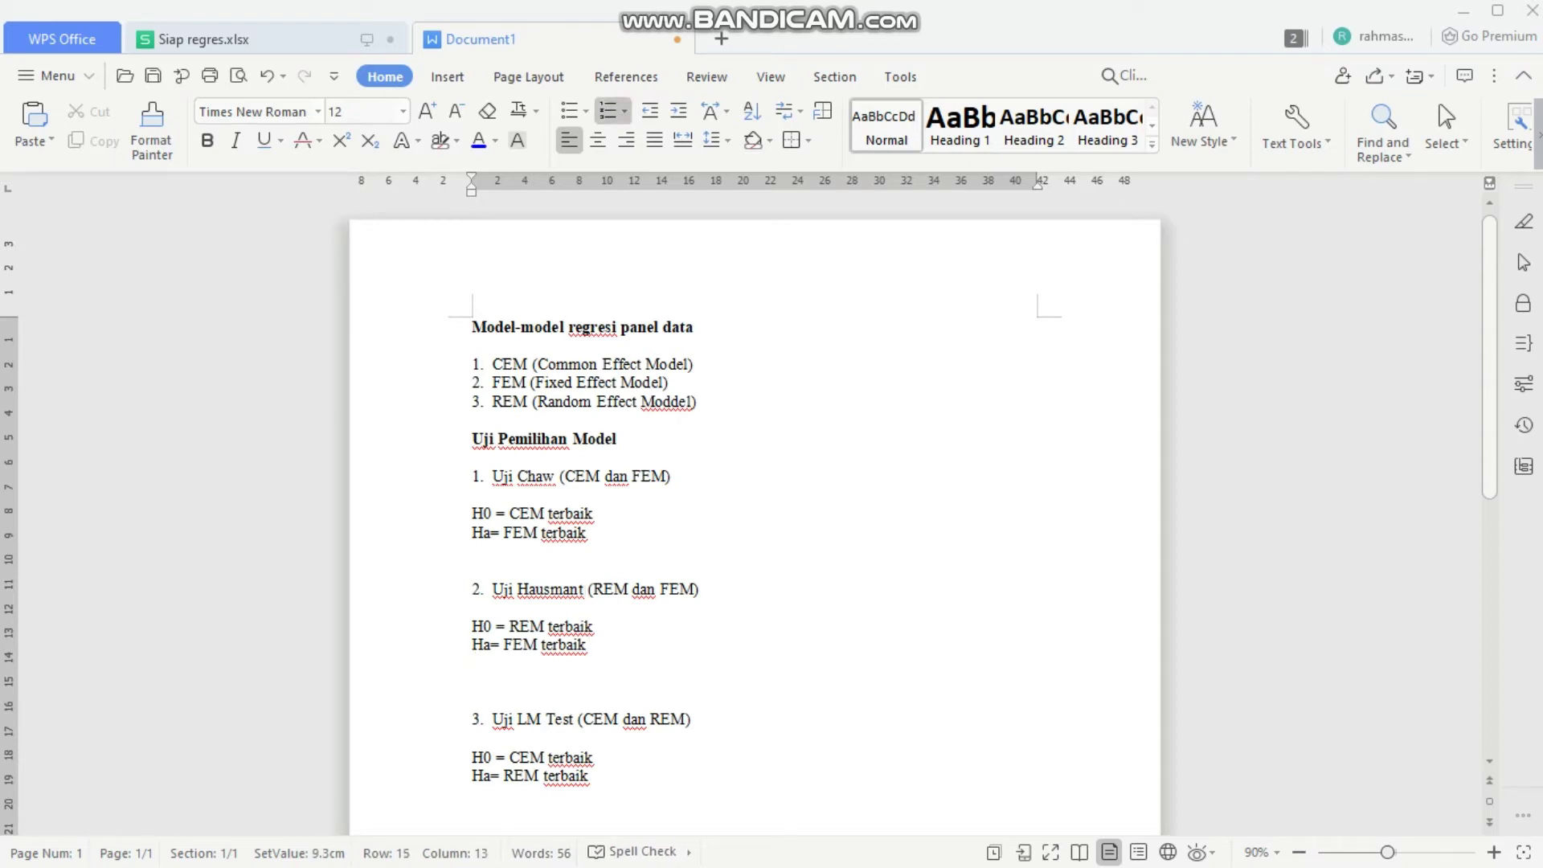
key("Up")
key("Up")
key("Up")
key("Up")
key("Up")
key("Up")
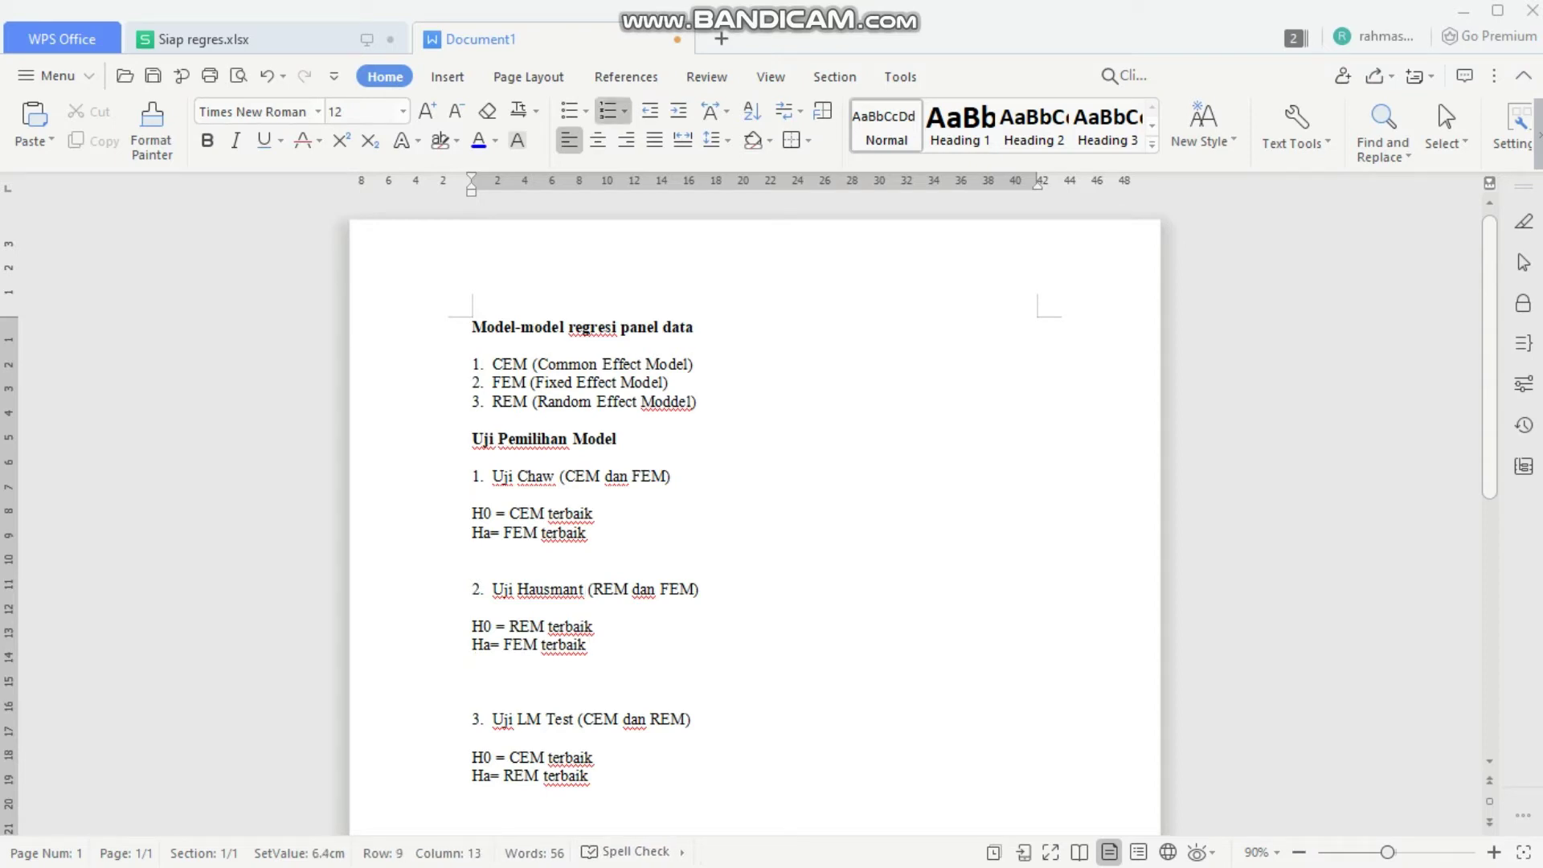
key("Left")
key("Left")
key("Left")
key("Down")
key("Down")
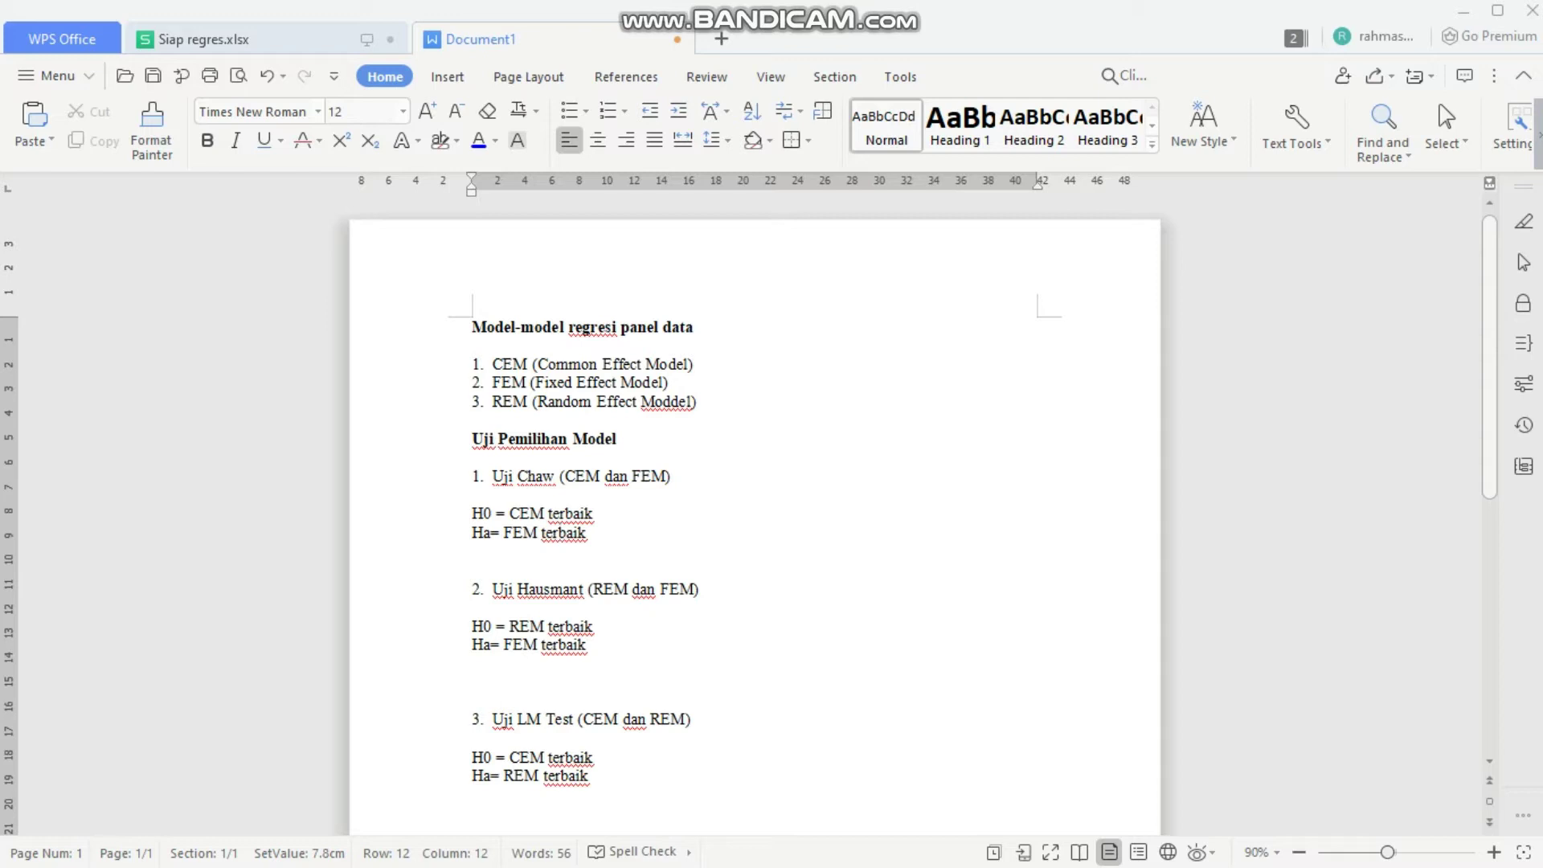
key("End")
- Compare the Uji Chaw and Uji Hausmant entries, checking which models and hypotheses each test covers
left_click(473, 663)
left_click(589, 646)
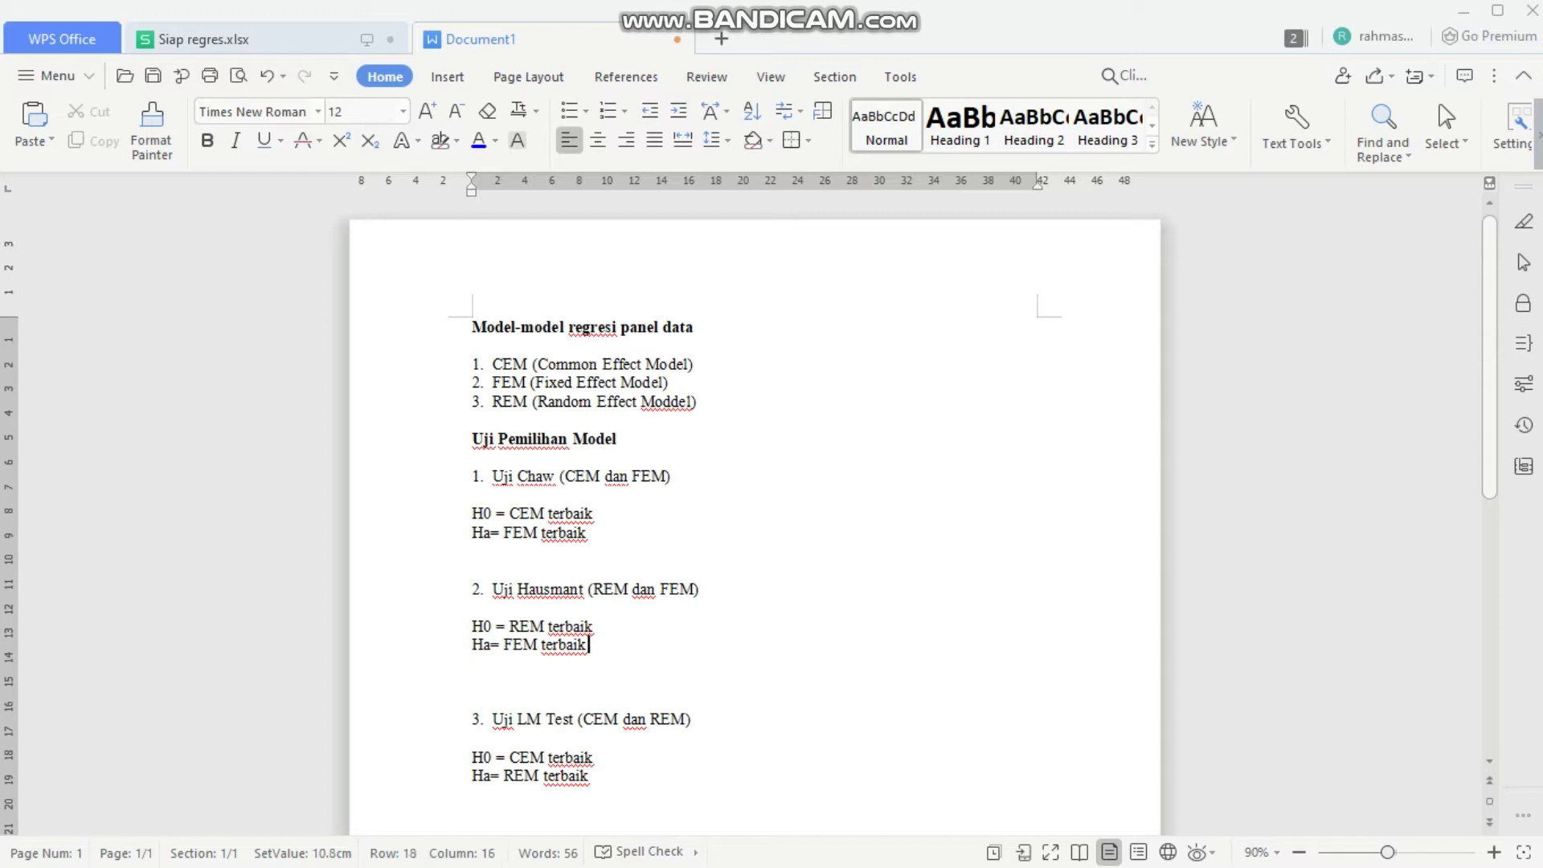
left_click(474, 551)
left_click(593, 589)
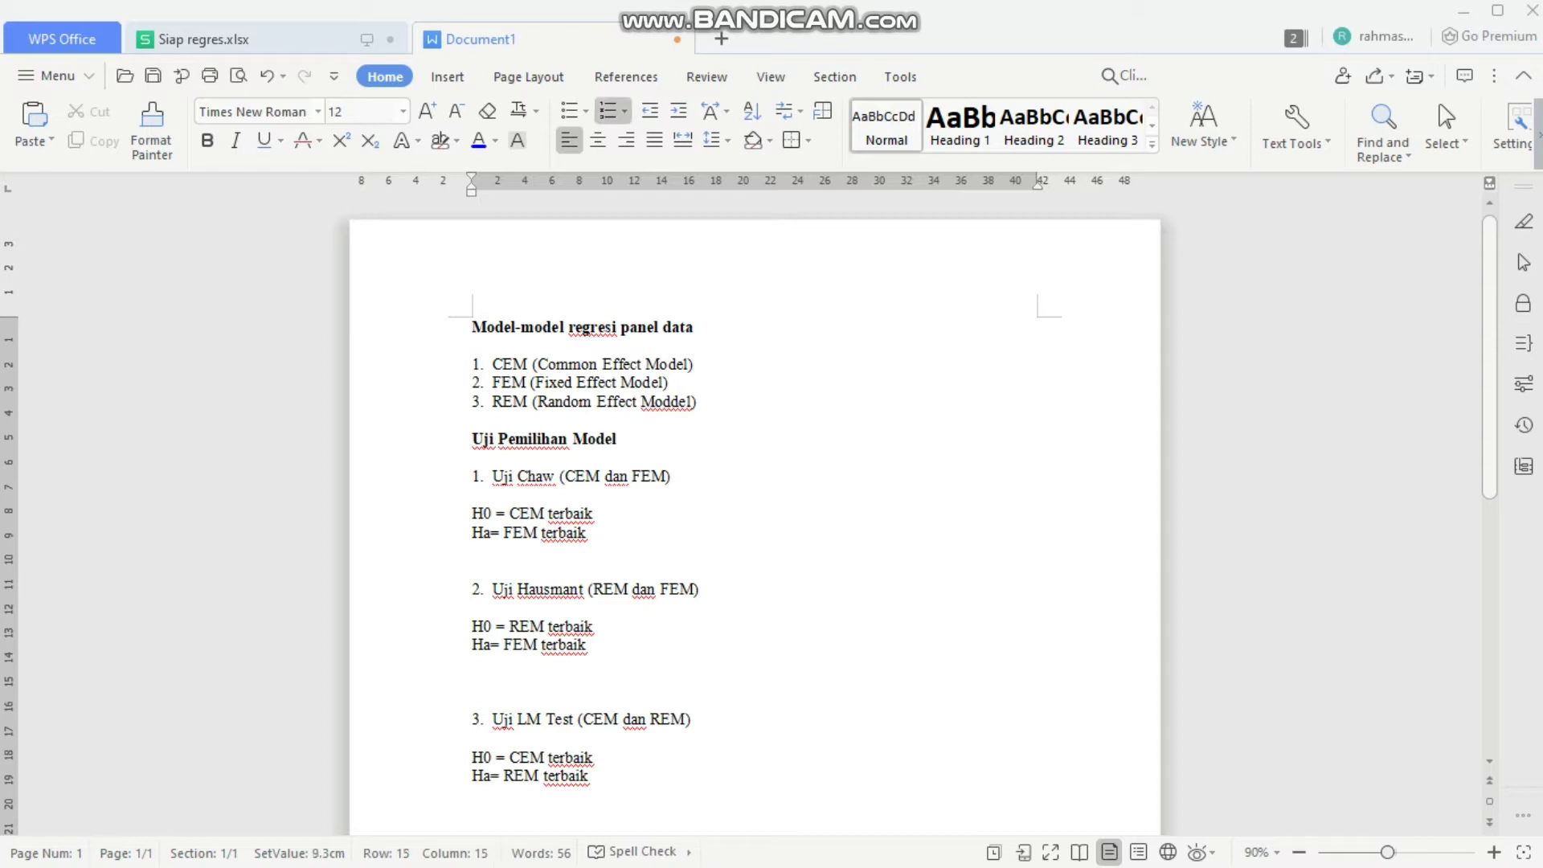
left_click(653, 476)
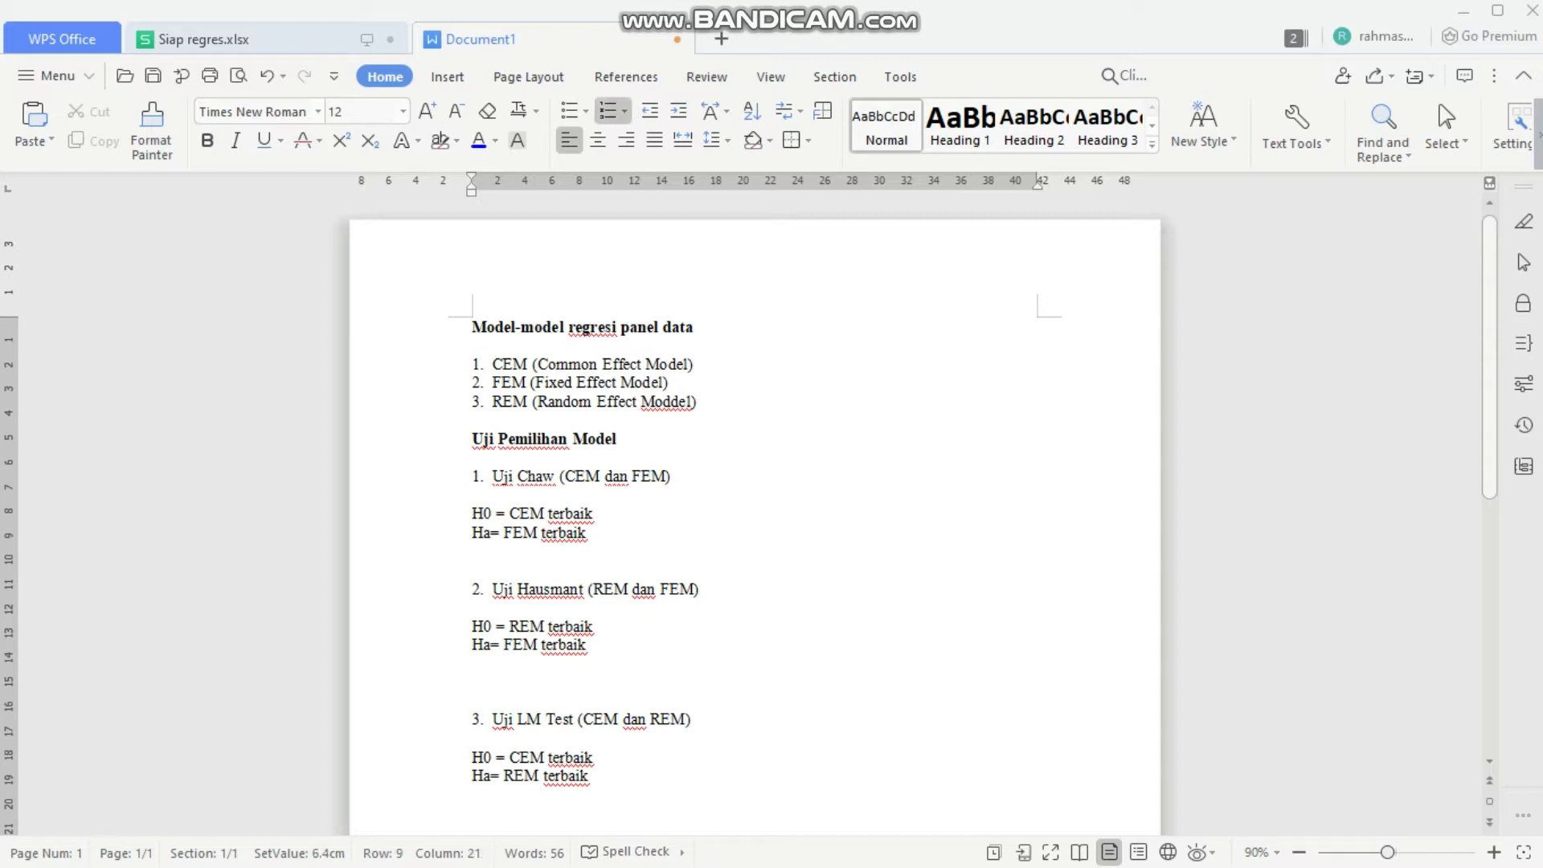
left_click(585, 589)
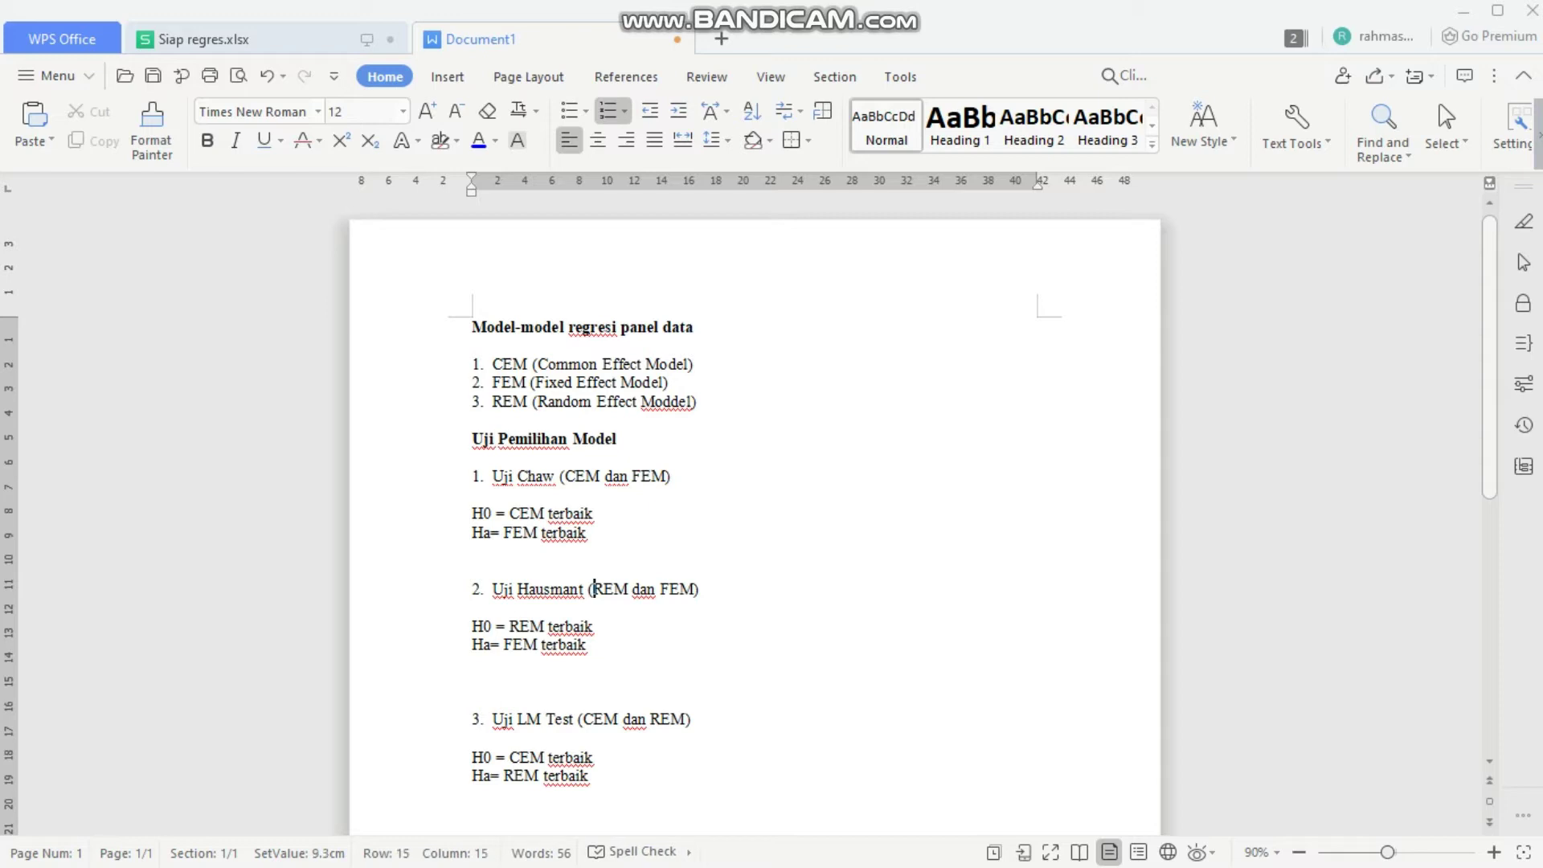
left_click(661, 589)
left_click(633, 476)
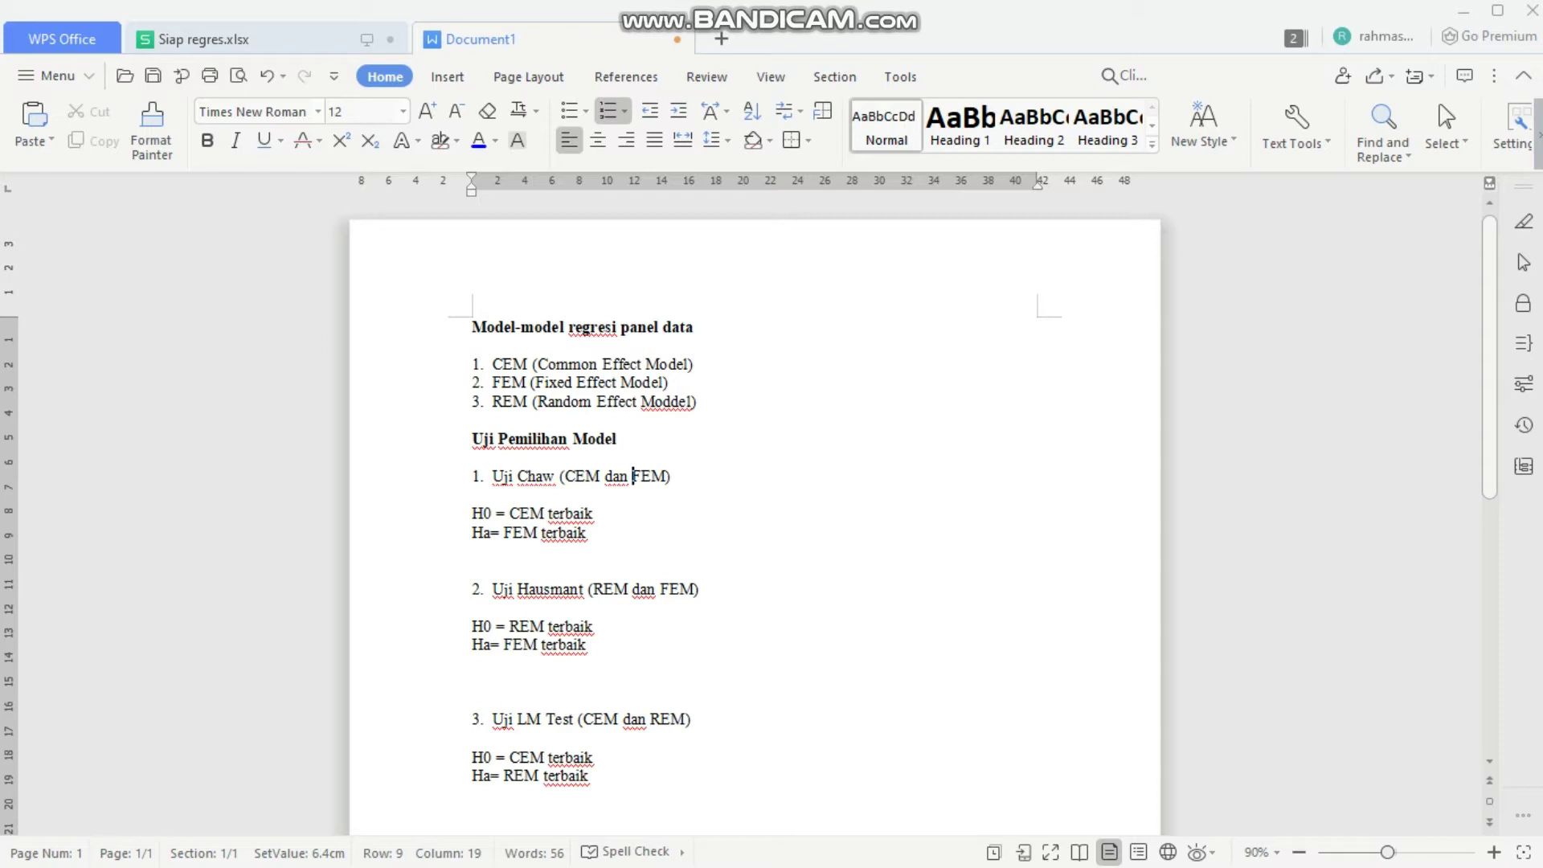
left_click(589, 532)
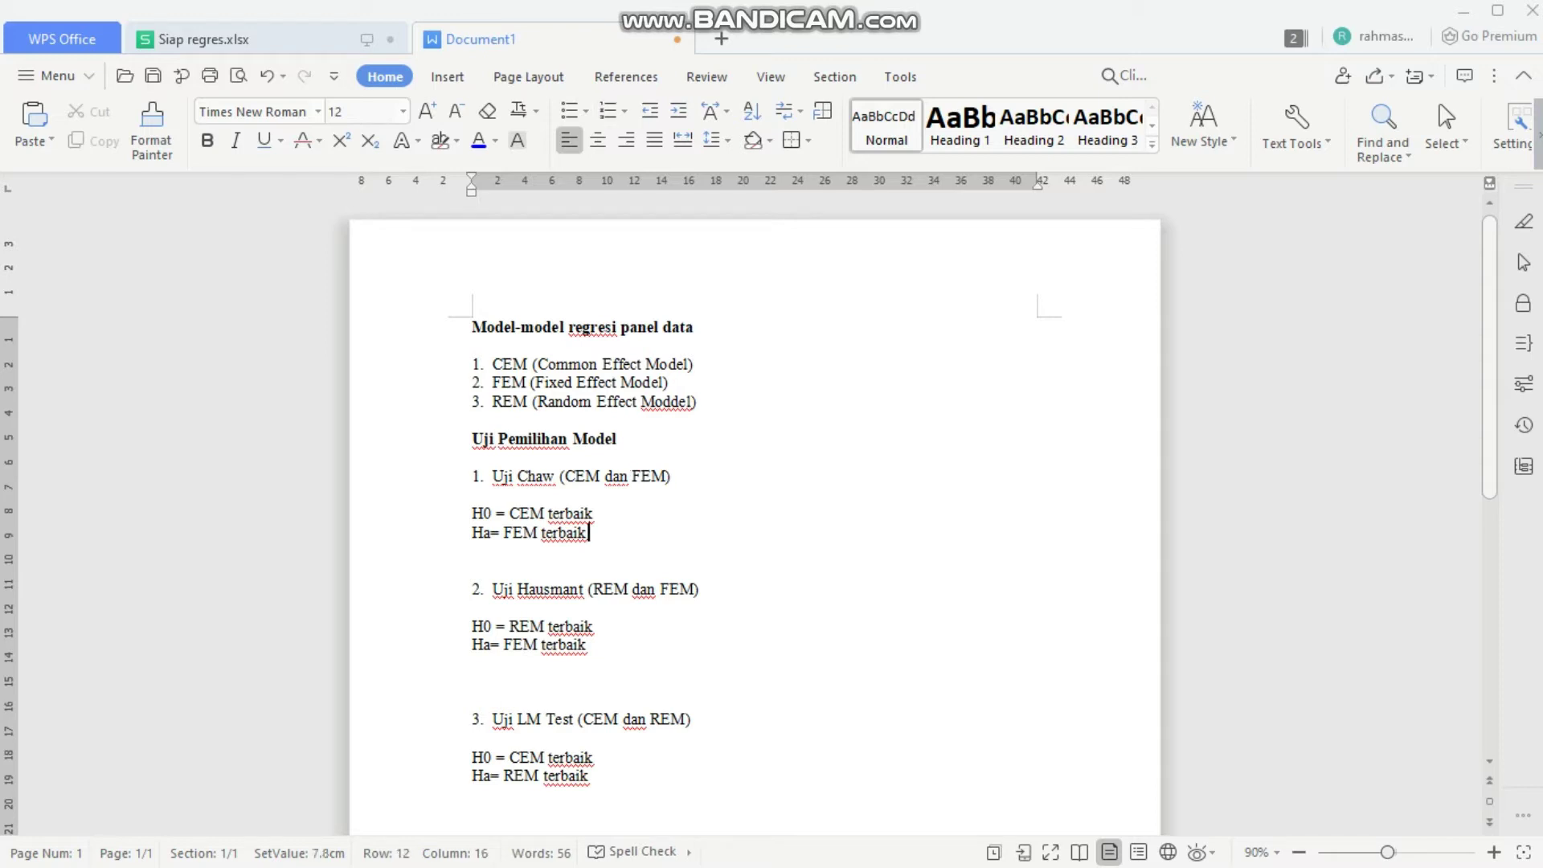
left_click(589, 643)
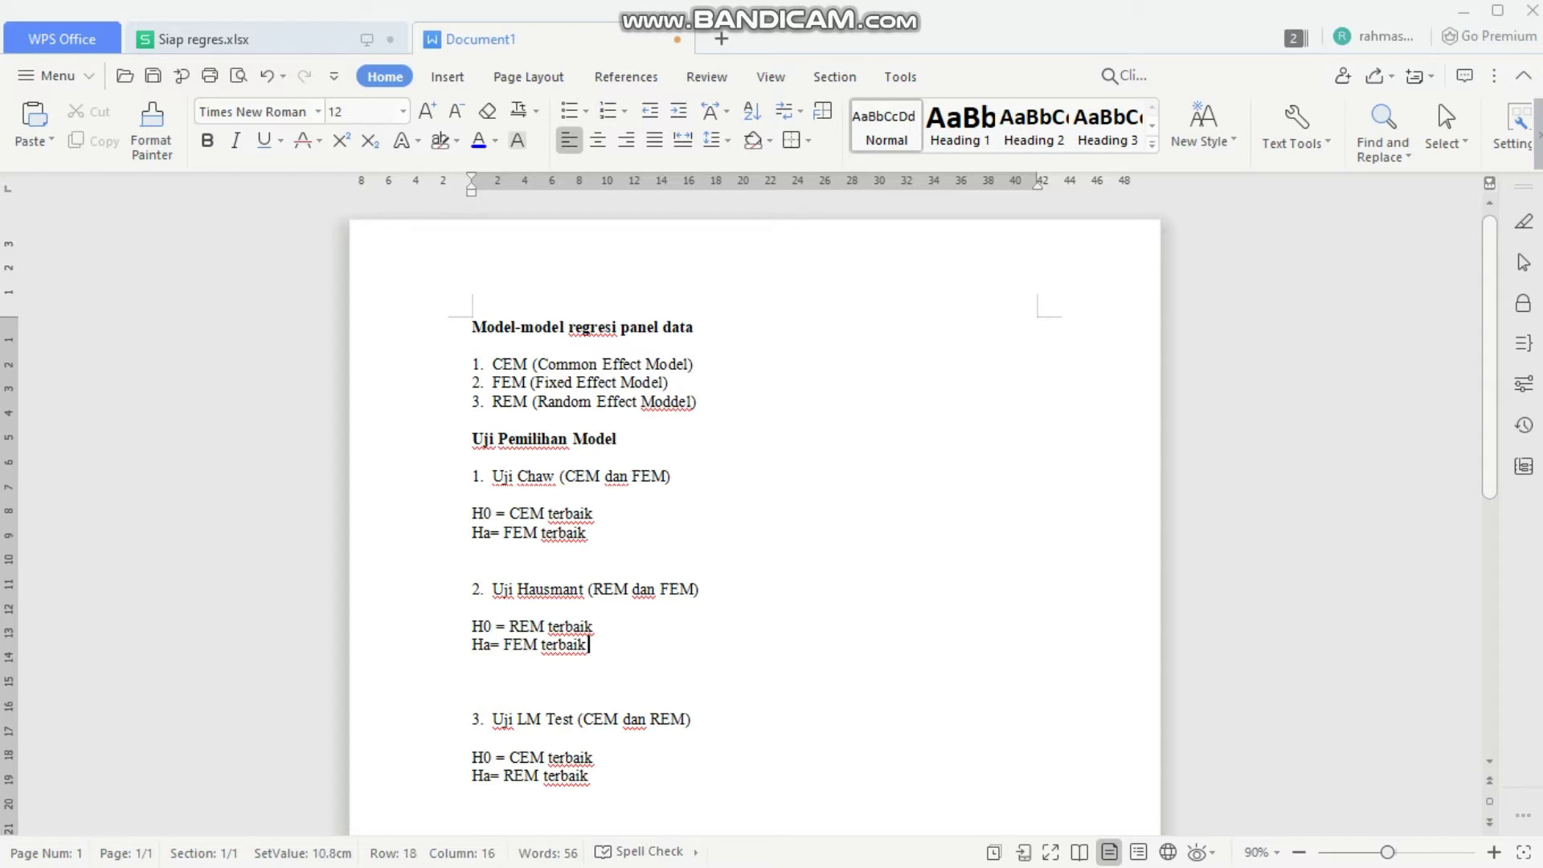
left_click(589, 532)
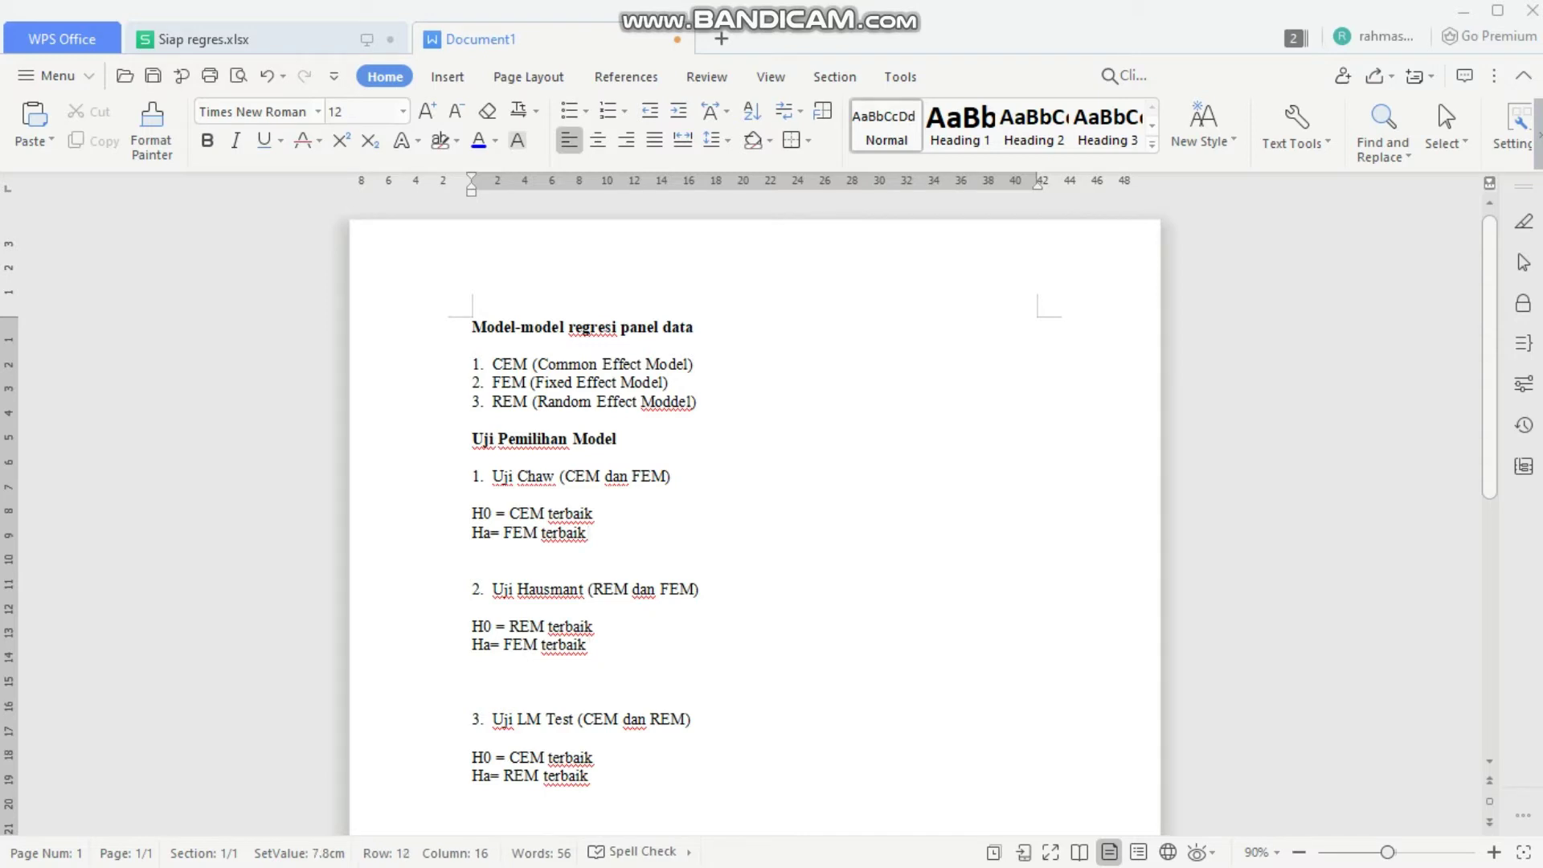
left_click(530, 513)
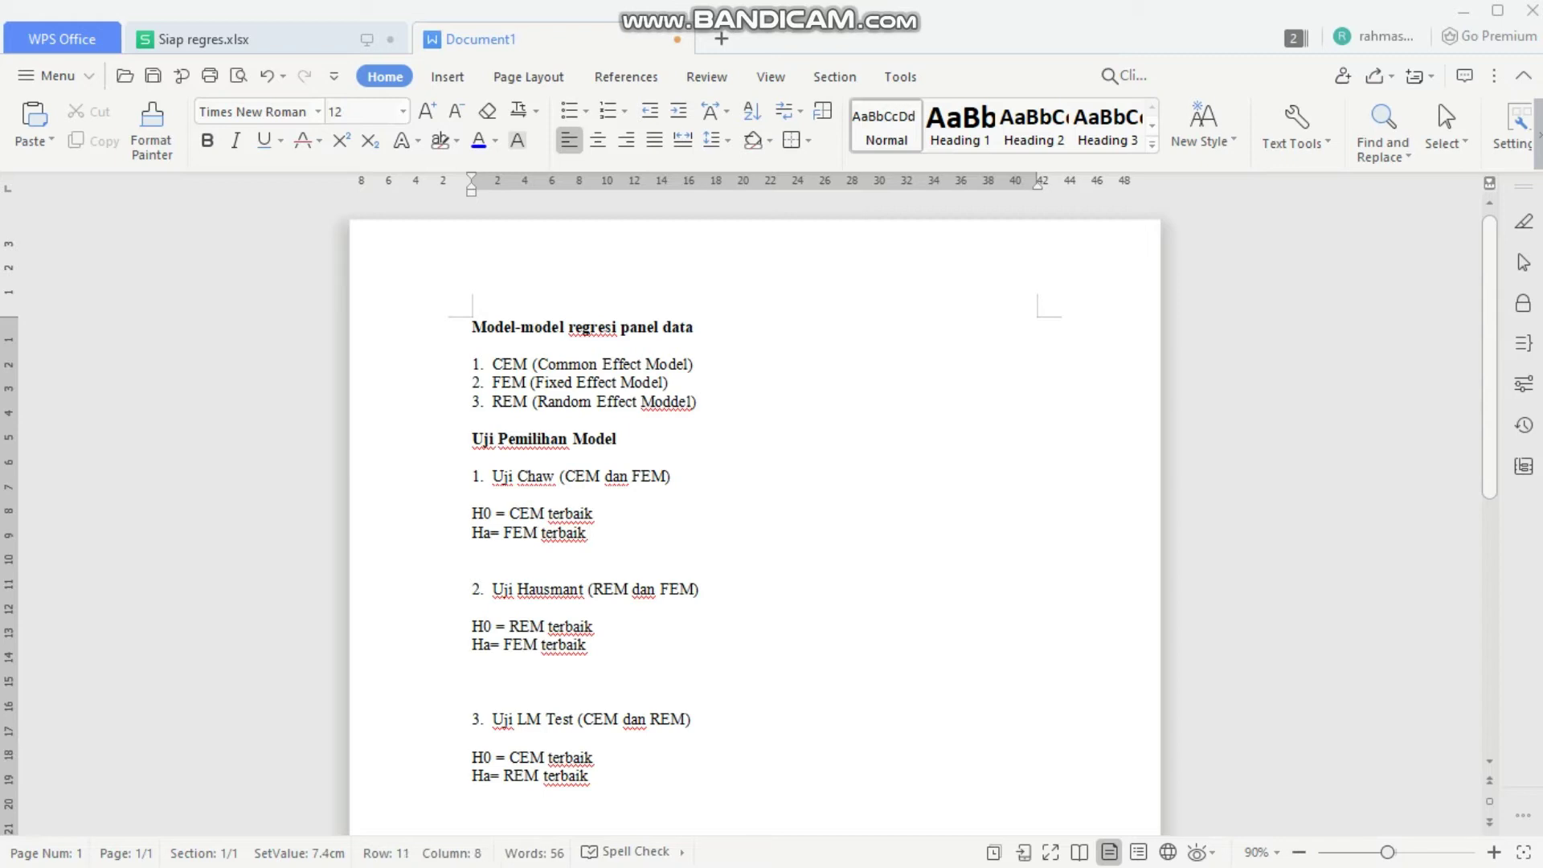
- Reread the H0 and Ha hypotheses listed under Uji Chaw and Uji Hausmant in the notes
left_click(552, 589)
left_click(474, 700)
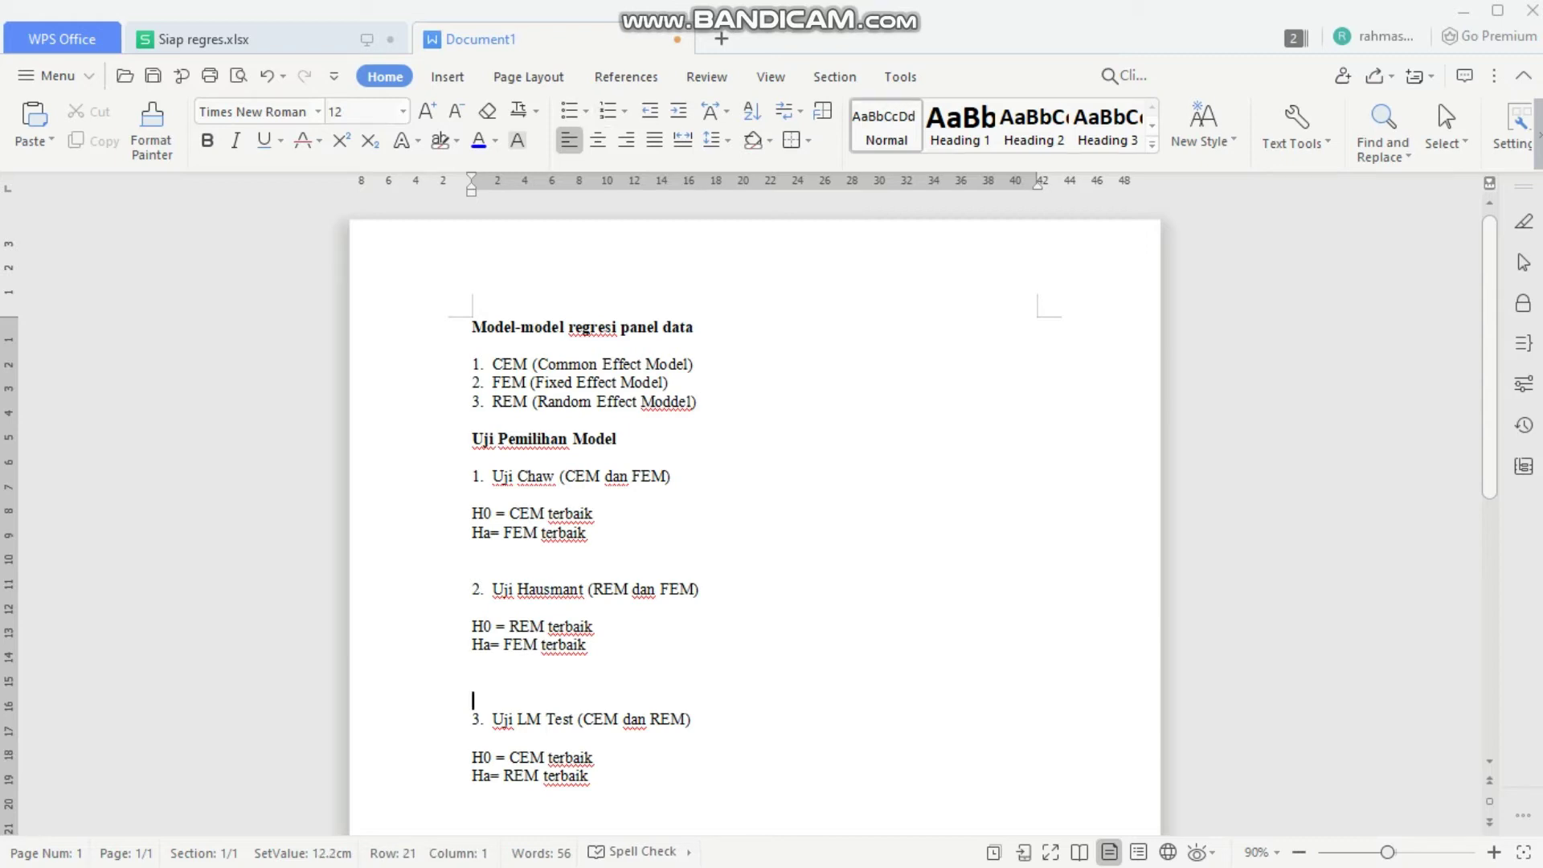
left_click(546, 591)
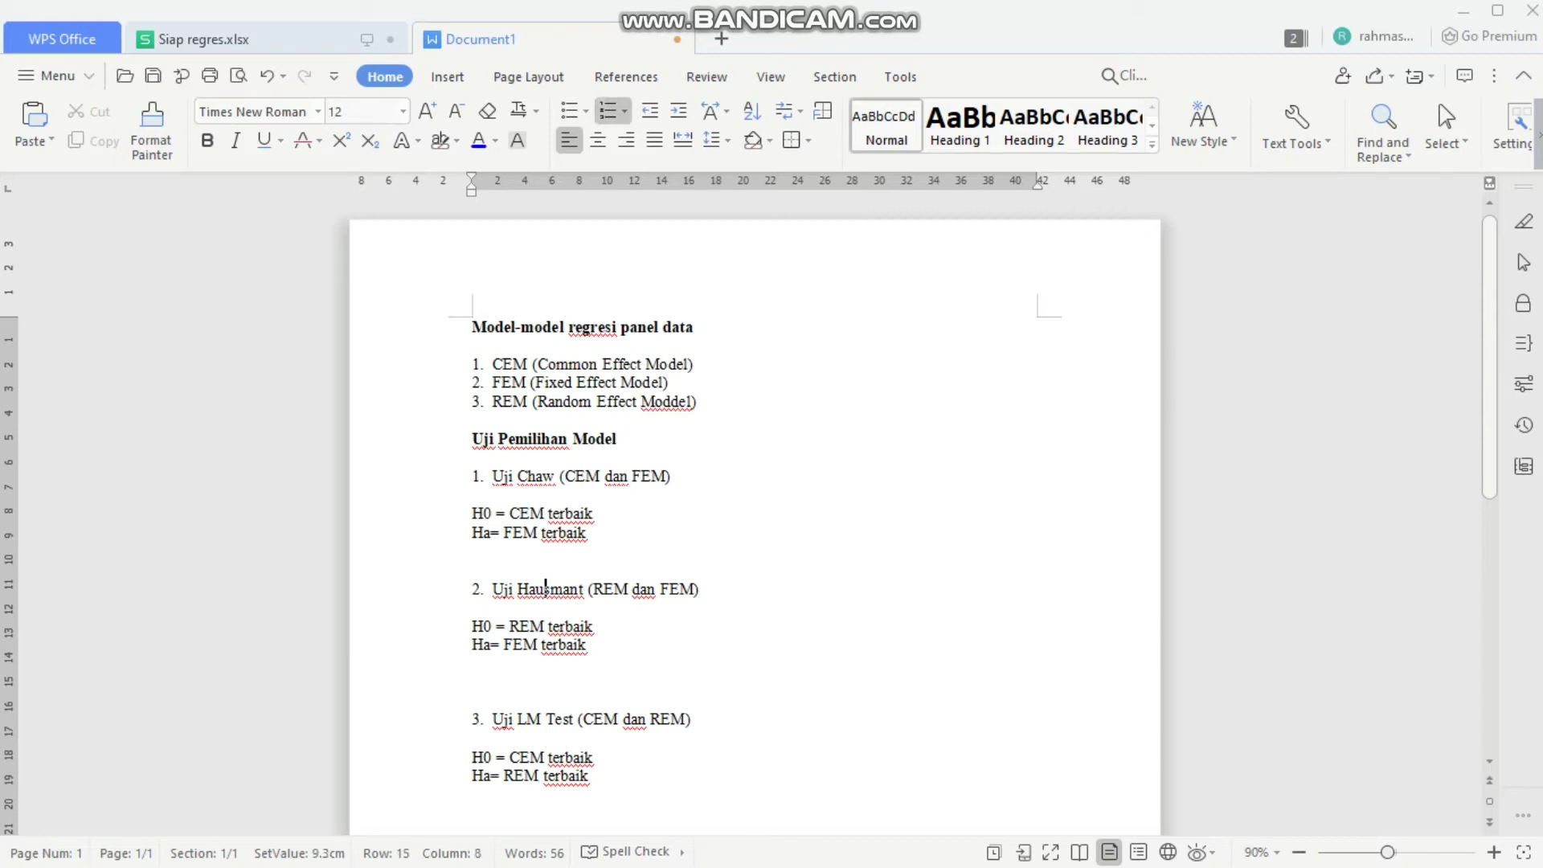
left_click(595, 513)
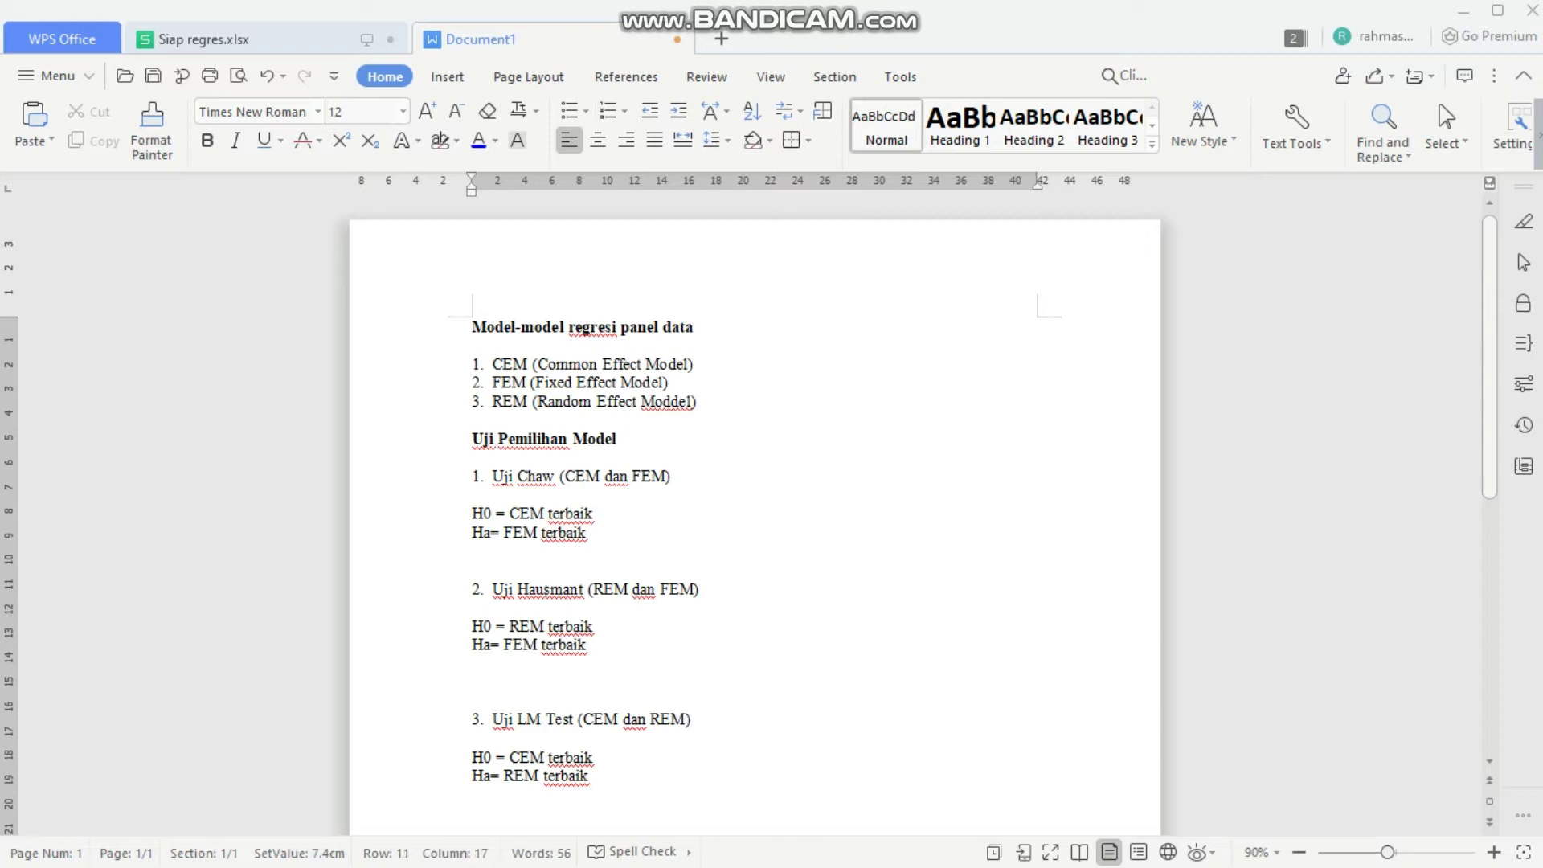
left_click(523, 532)
left_click(496, 513)
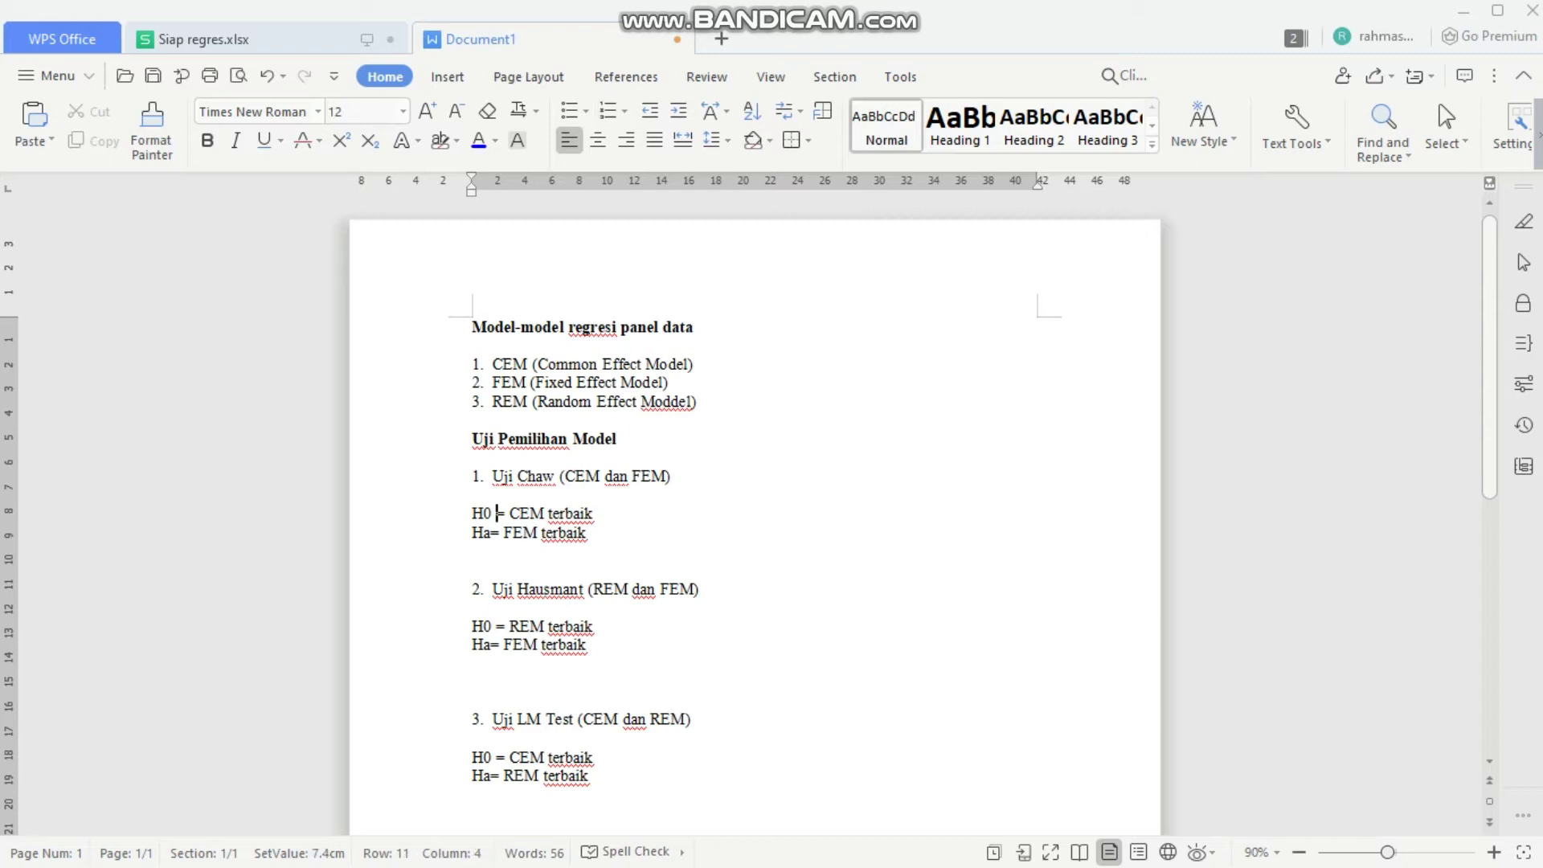
left_click(475, 551)
left_click(519, 589)
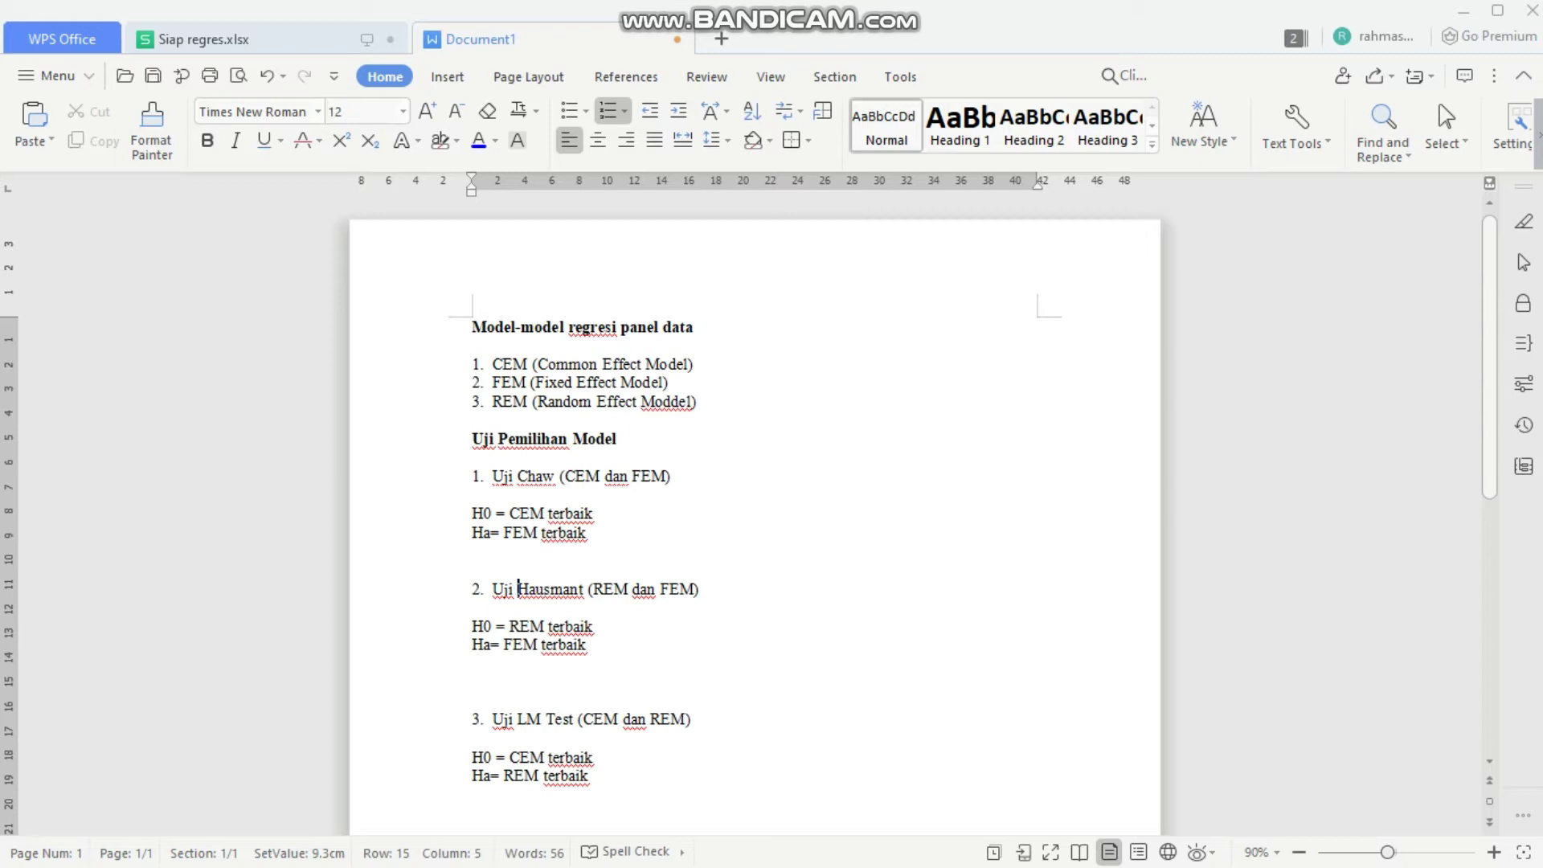
left_click(539, 645)
left_click(531, 627)
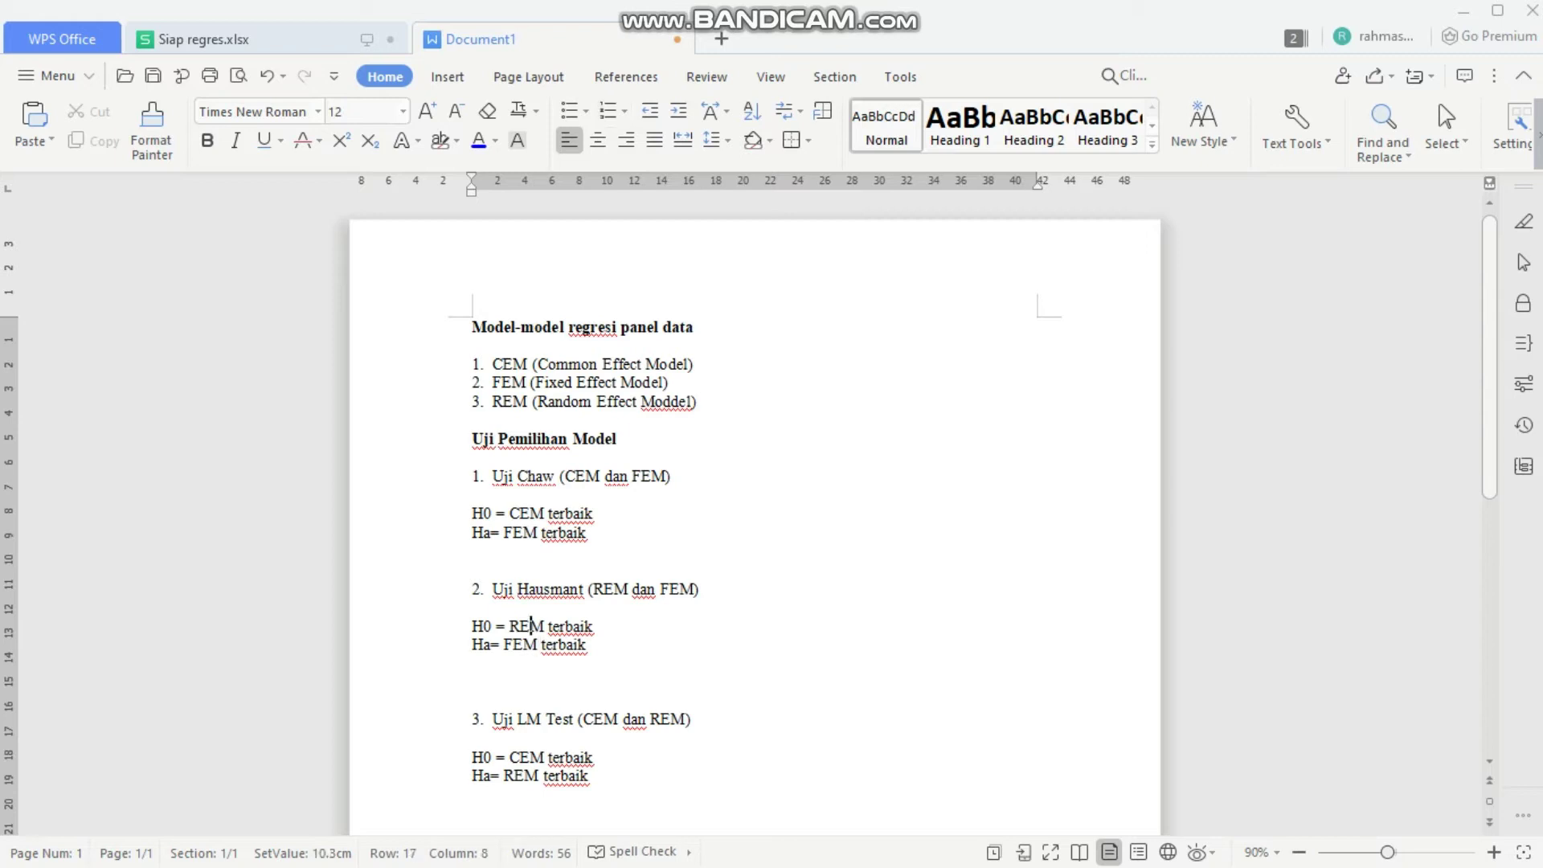
- Examine the Uji LM Test (CEM dan REM) entry and its H0 and Ha lines, referring back to Uji Chaw
left_click(605, 720)
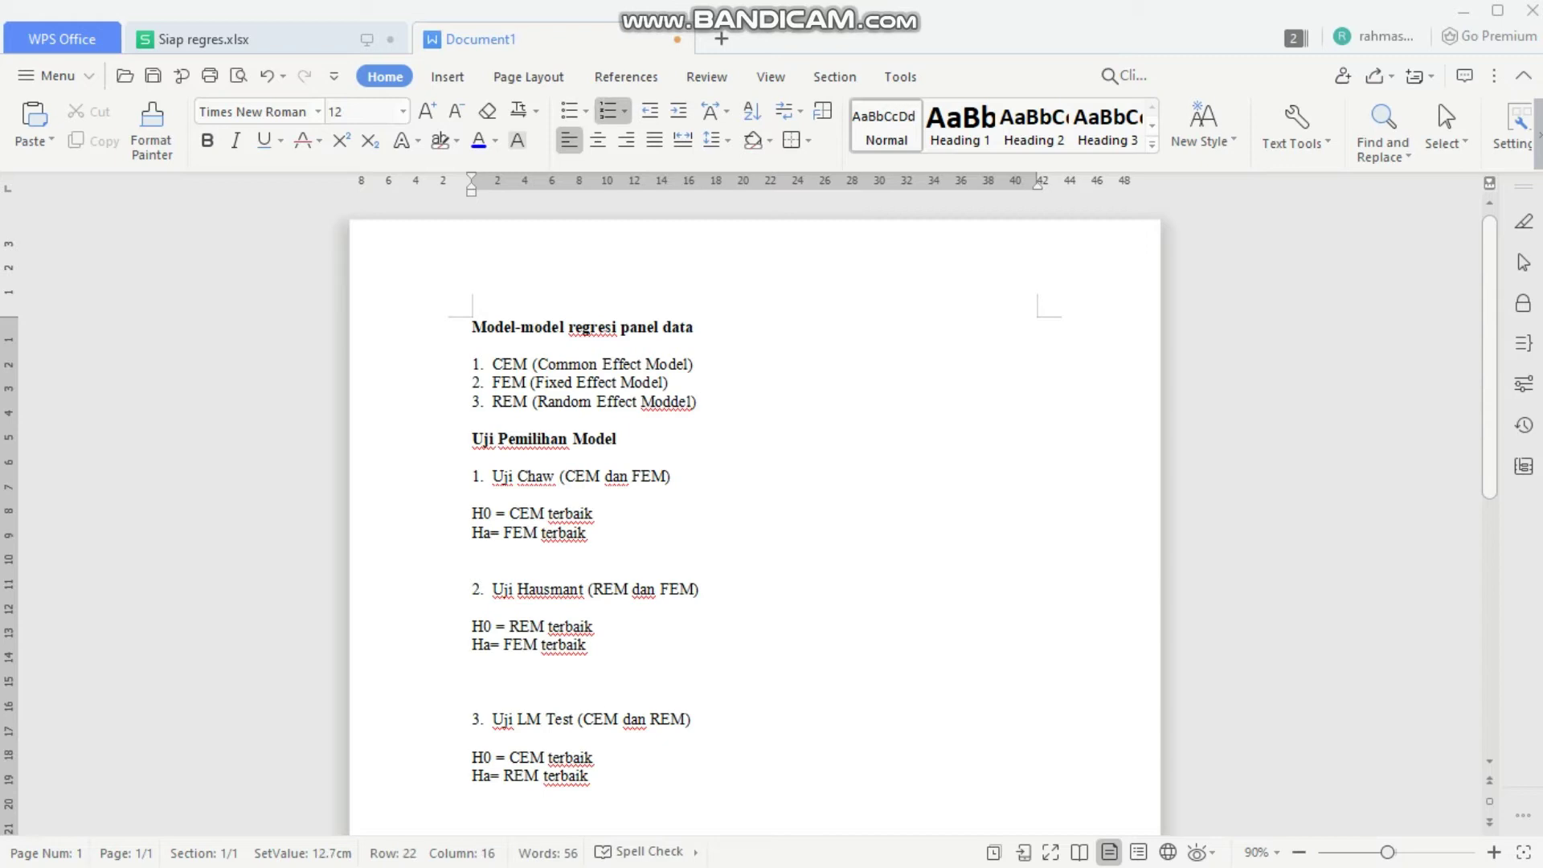
left_click(473, 494)
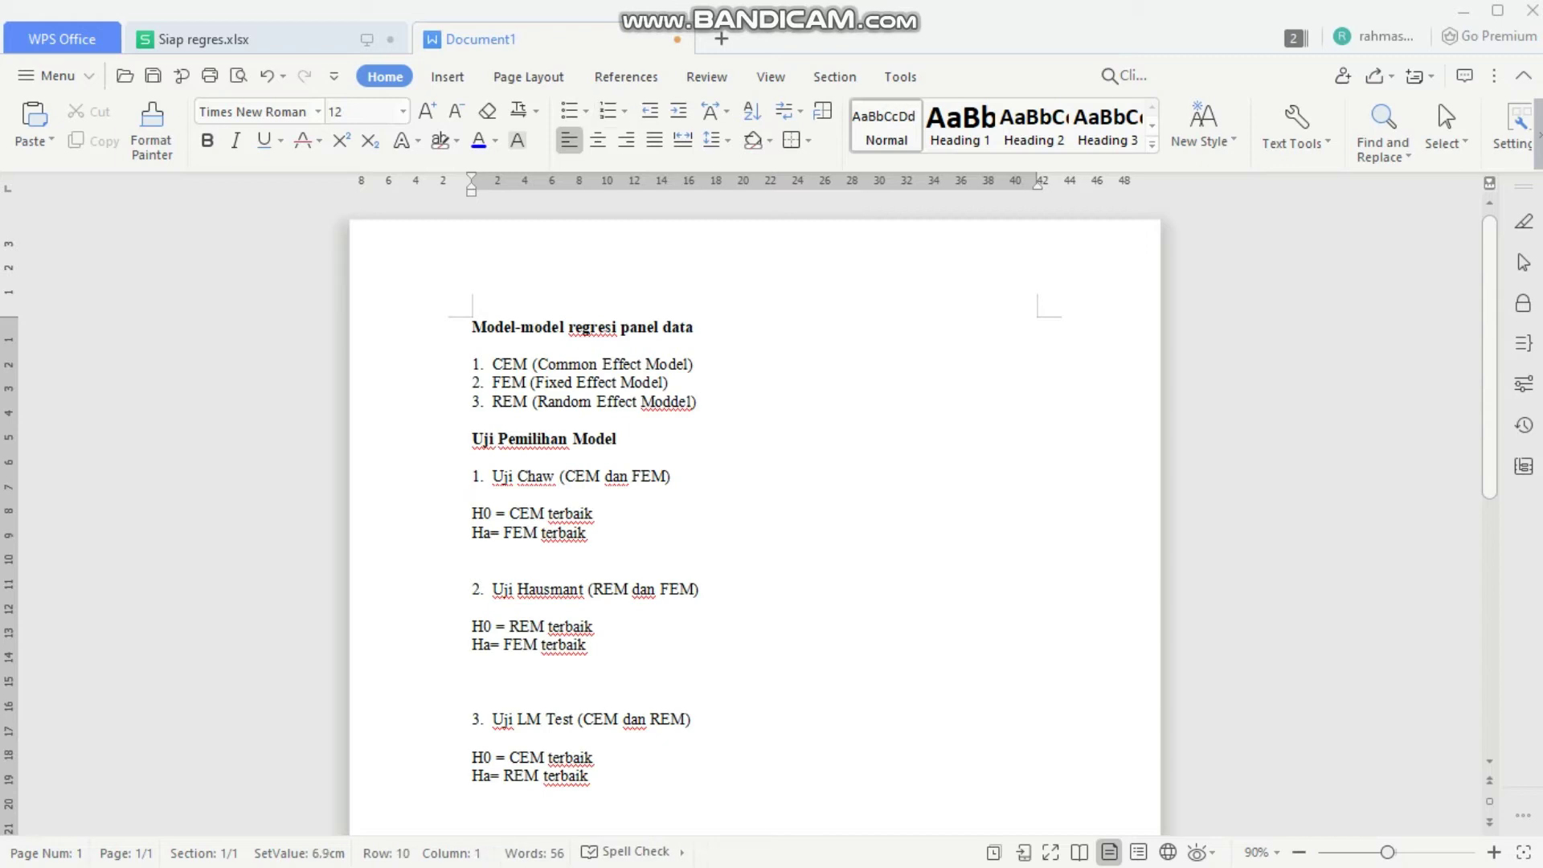
left_click(576, 476)
left_click(618, 719)
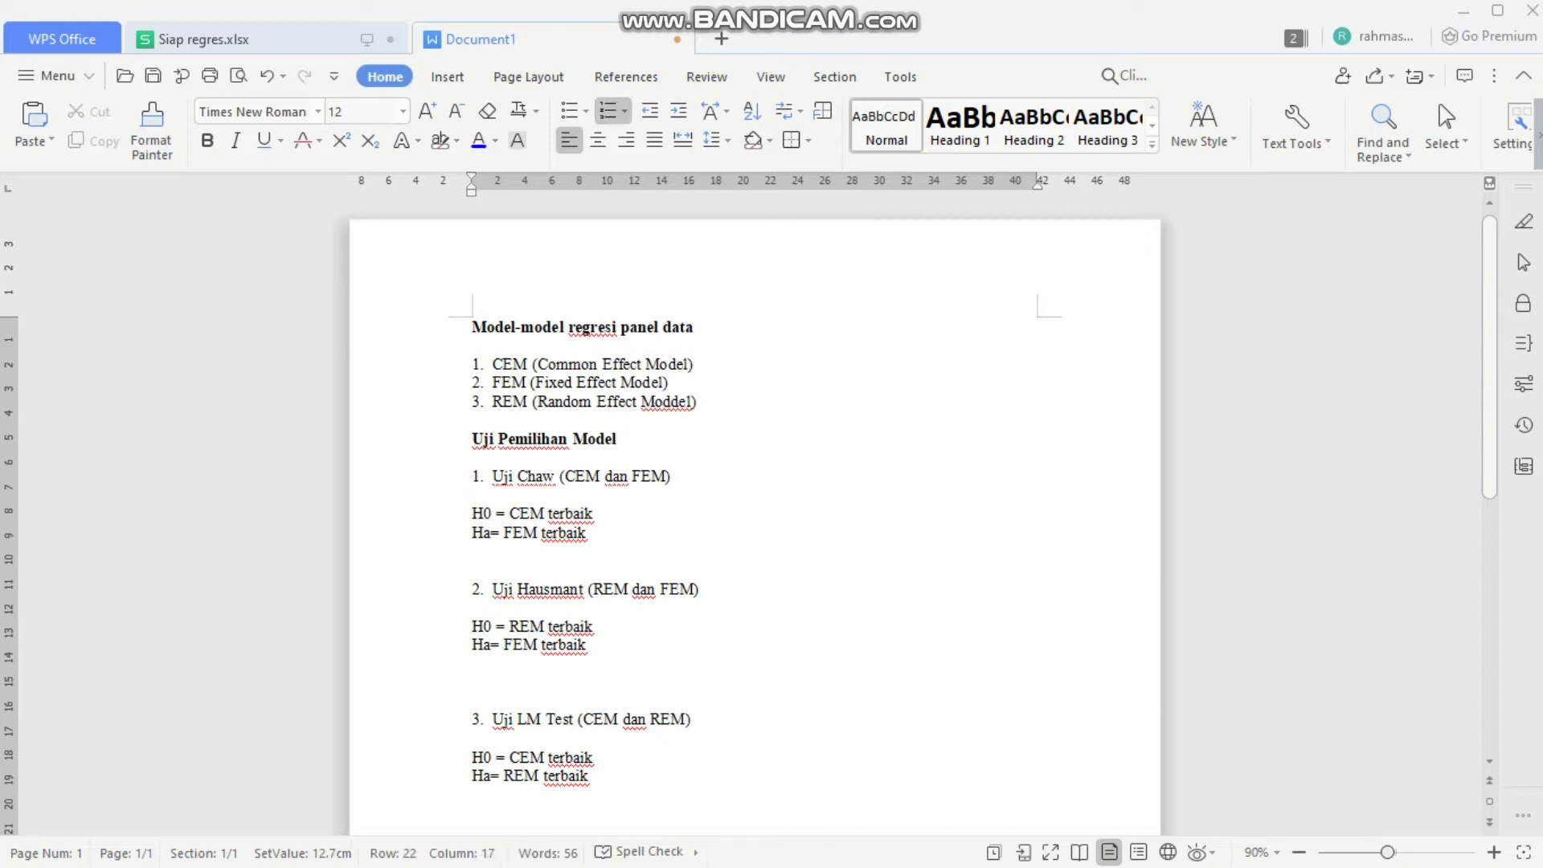
left_click(505, 775)
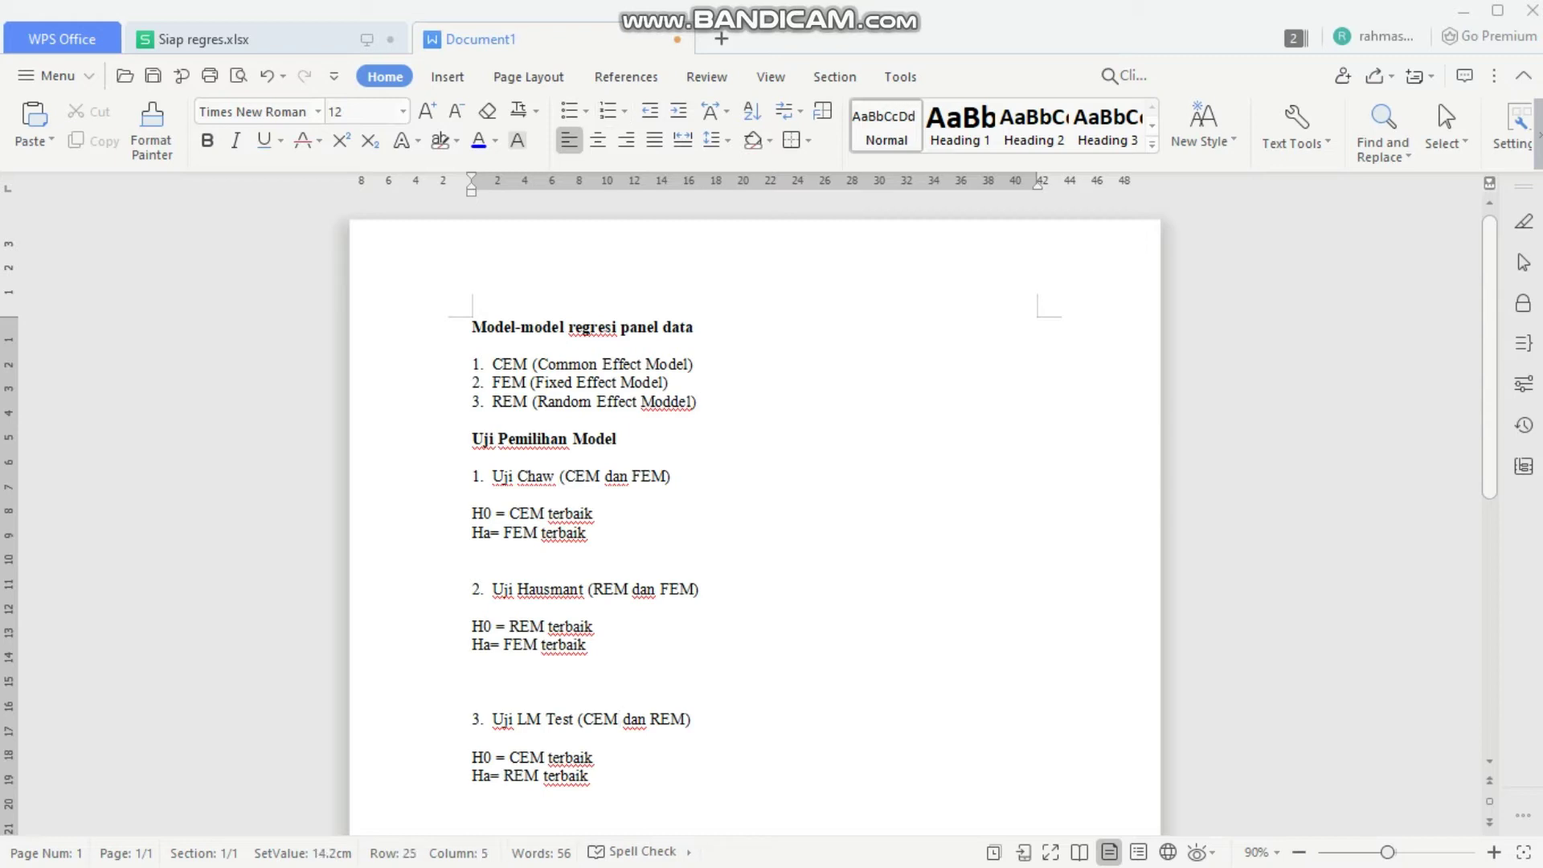
left_click(544, 757)
left_click(548, 776)
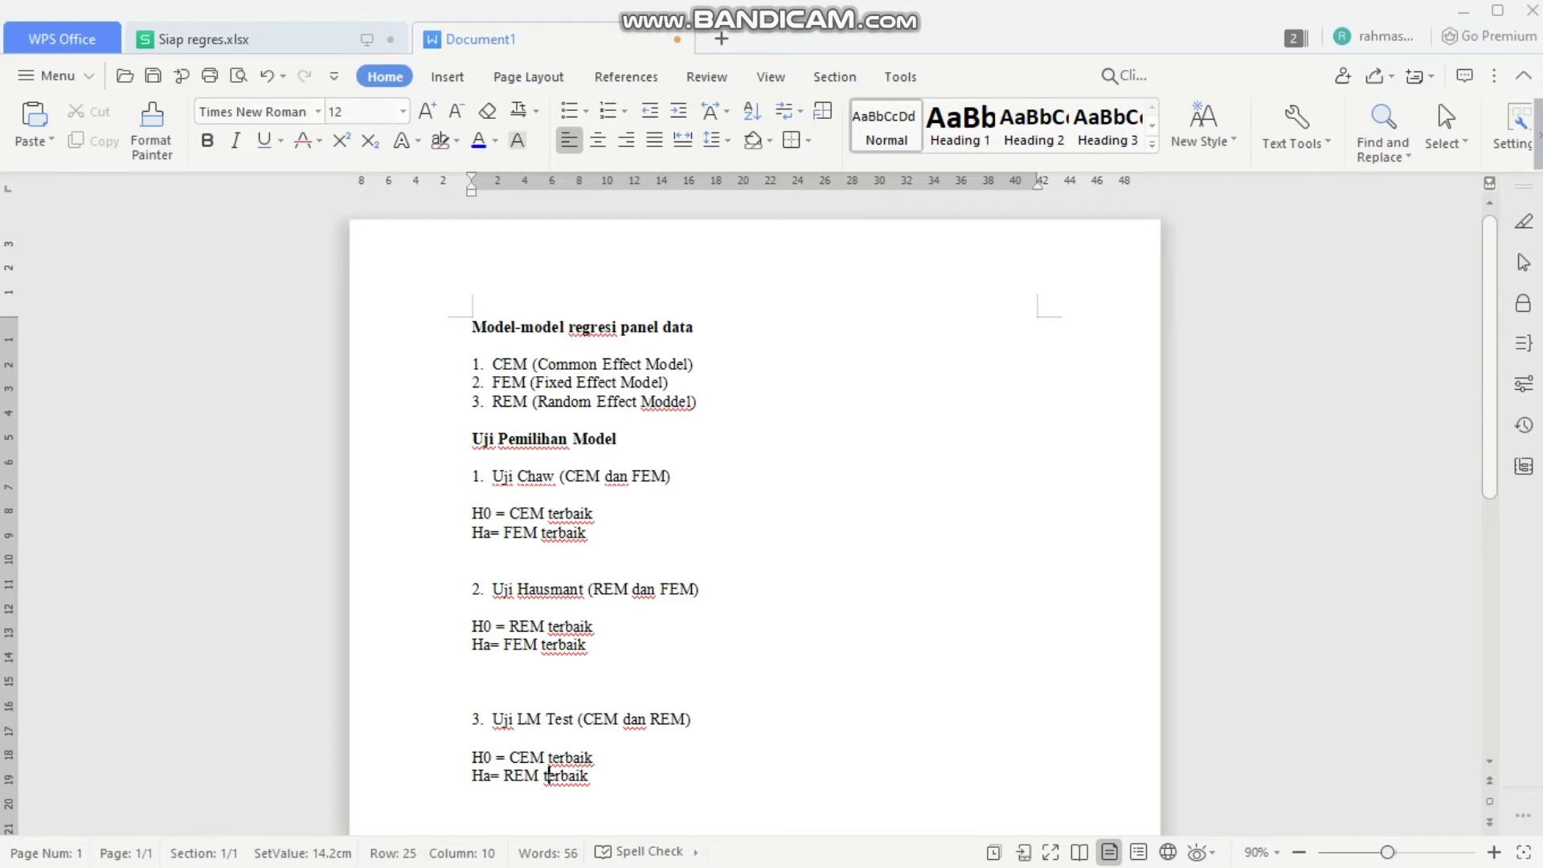
- Switch to EViews and close the MODEL_REM, MODEL_FEM and MODEL_CEM tables
key("alt+Tab")
key("alt+Tab")
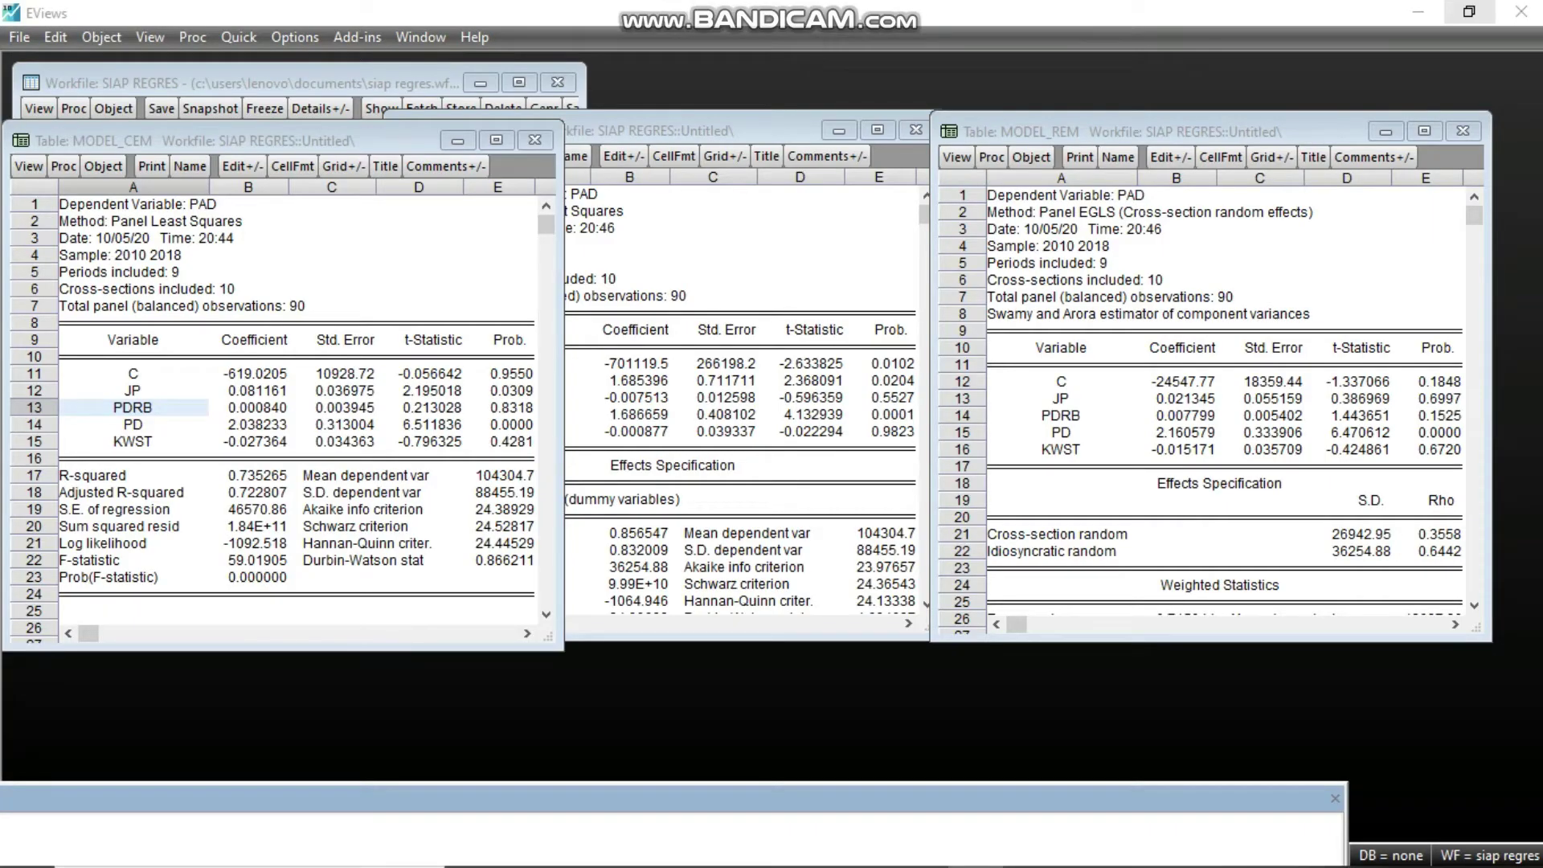
left_click(1463, 131)
left_click(916, 130)
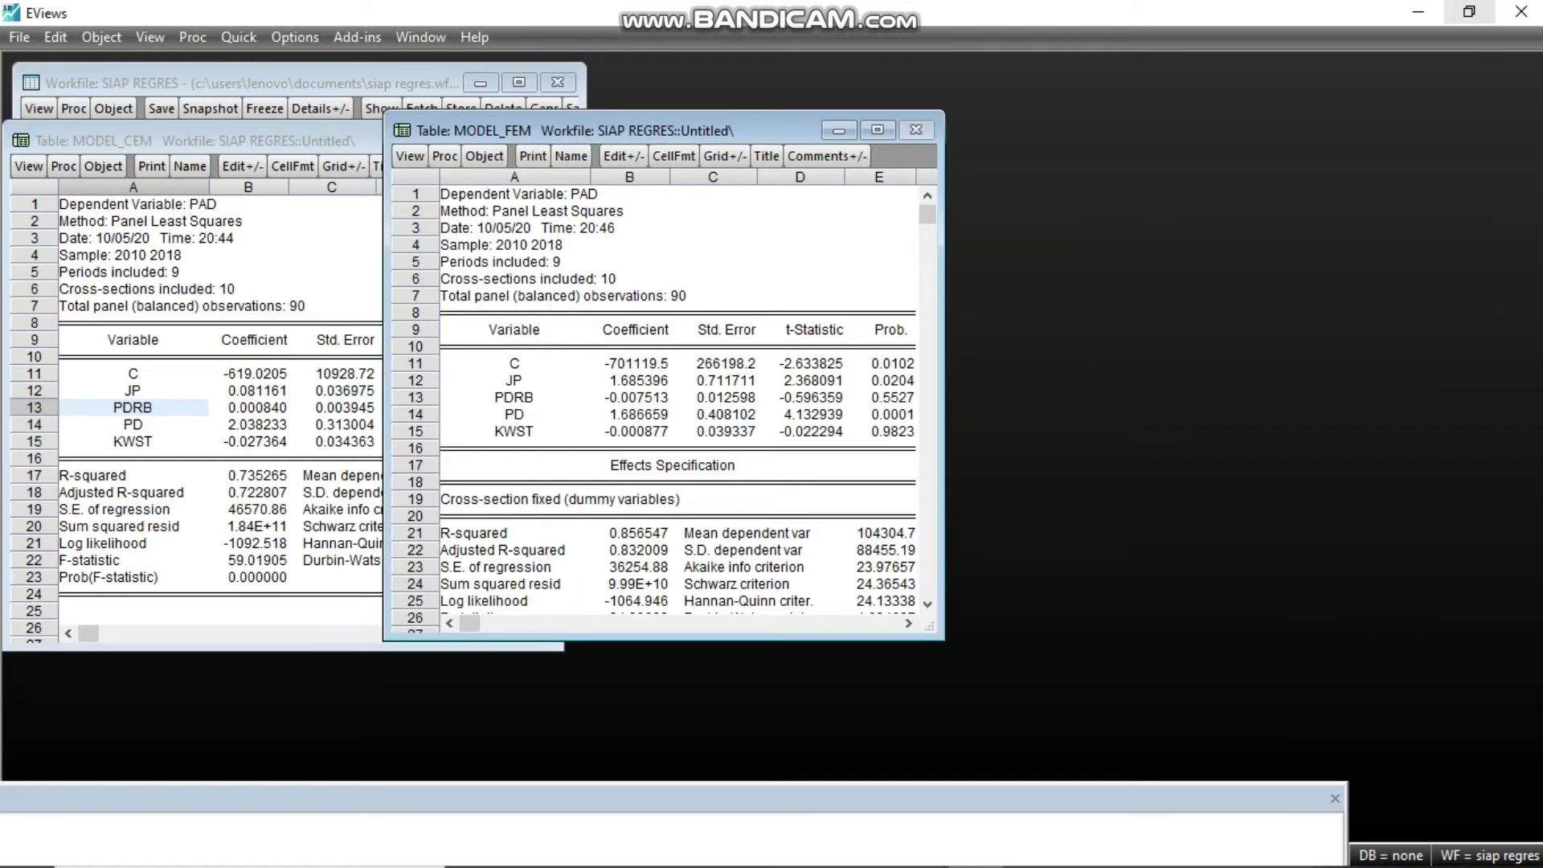
left_click(535, 140)
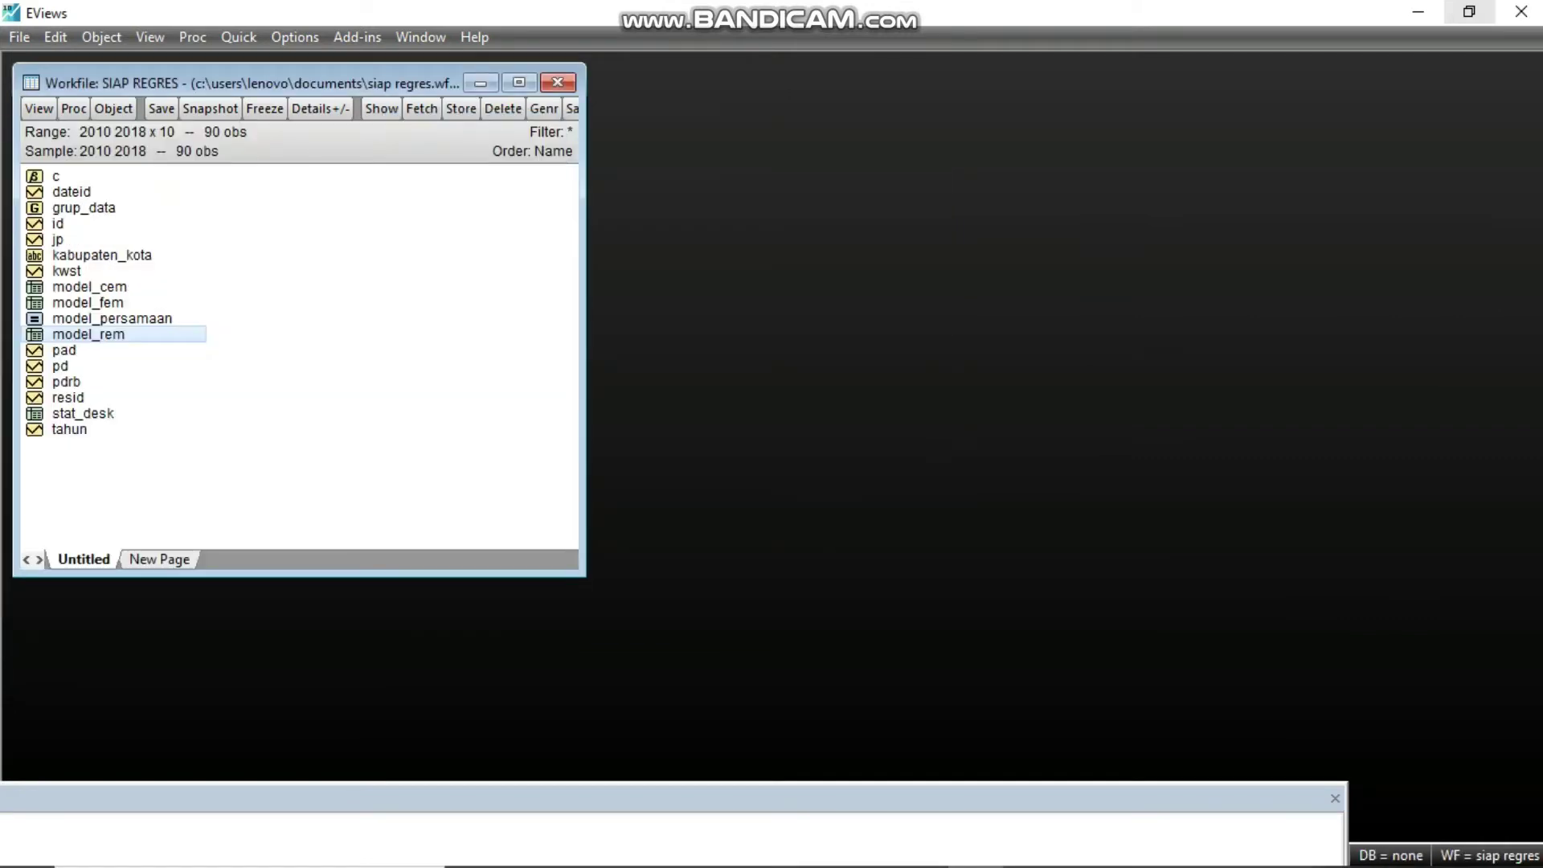
- Open the model_persamaan equation and place its window beside the workfile so both are fully in view
double_click(112, 318)
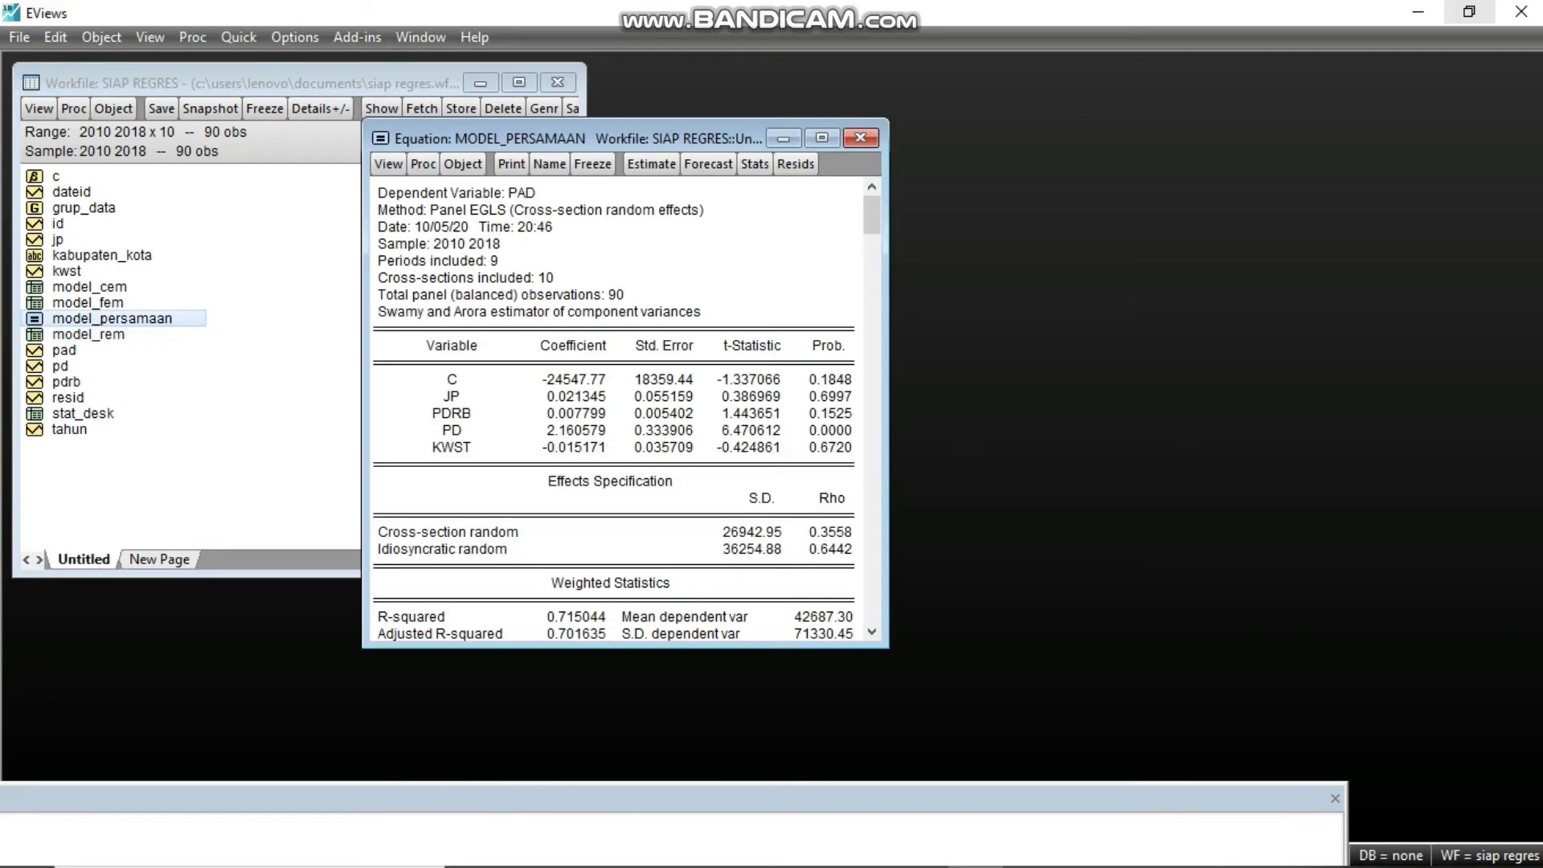
left_click(652, 164)
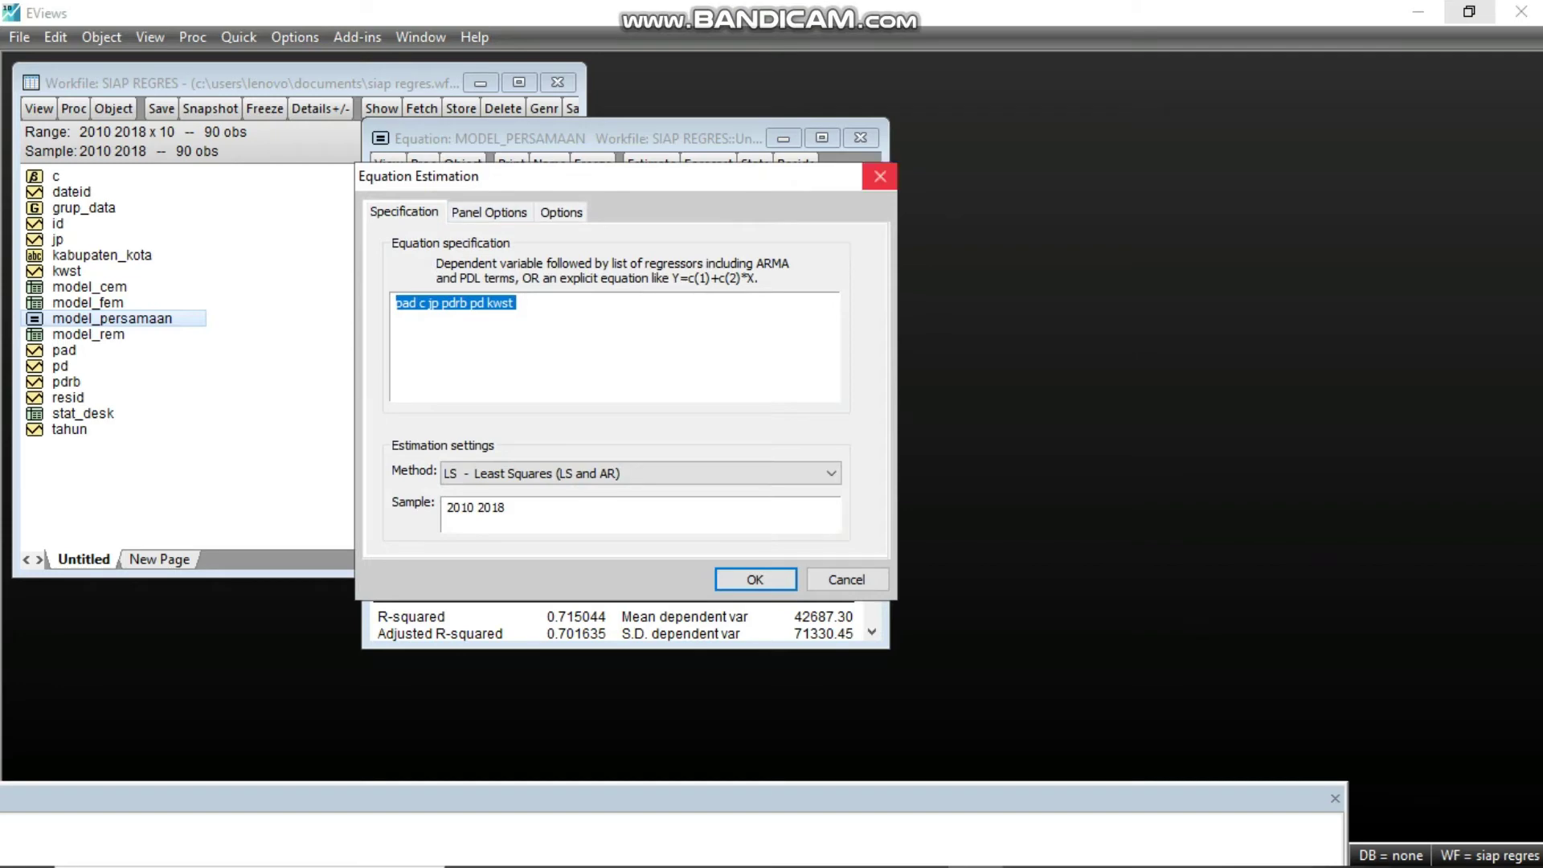
left_click(879, 176)
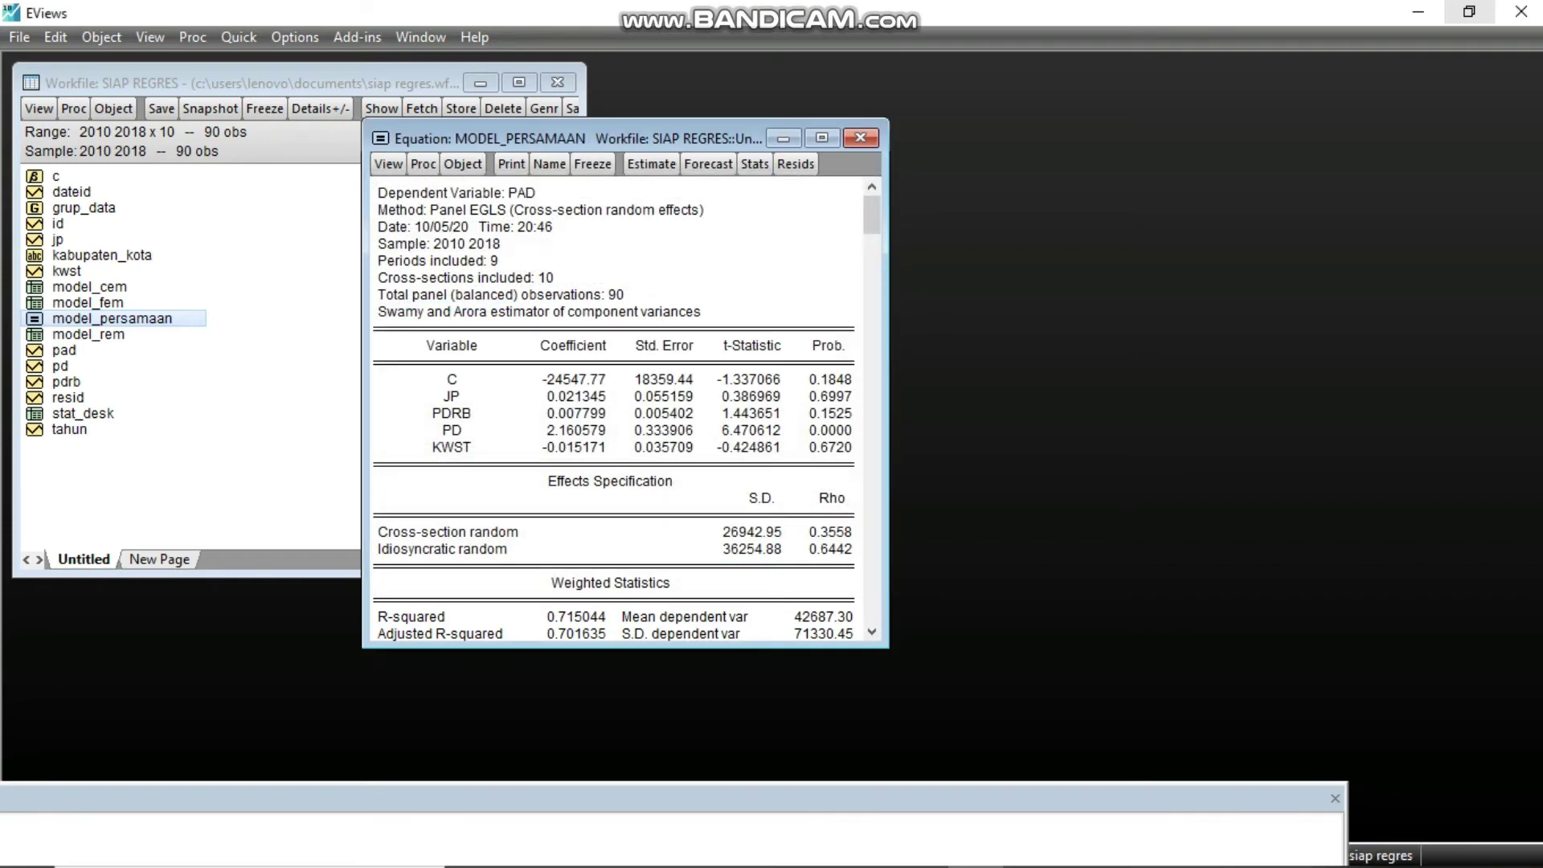
left_click_drag(683, 137, 932, 136)
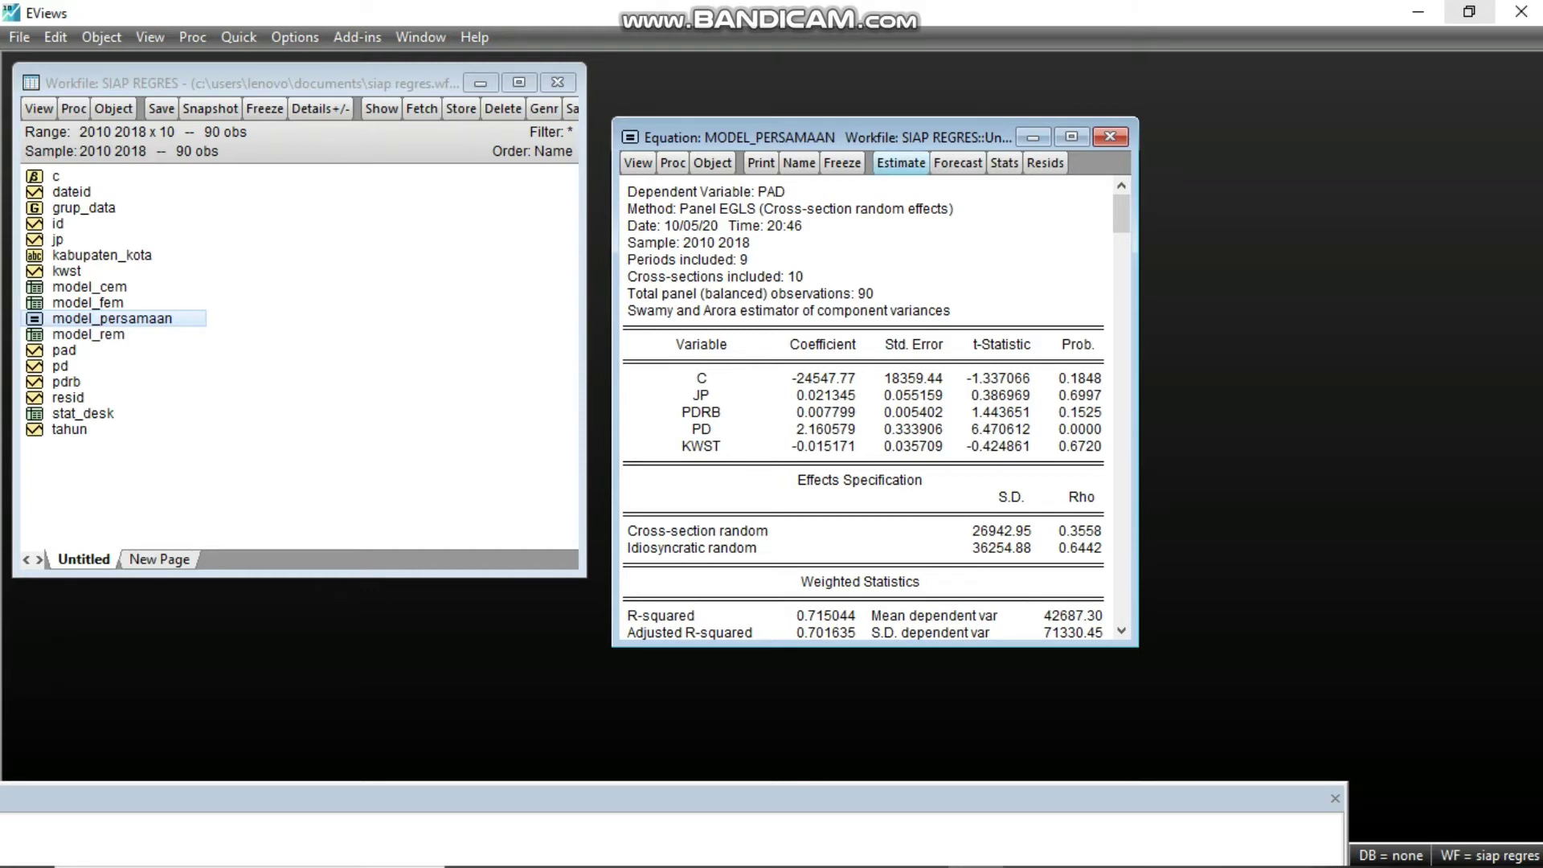
- Re-estimate the MODEL_PERSAMAAN equation with the cross-section effects specification set to Fixed
left_click(900, 162)
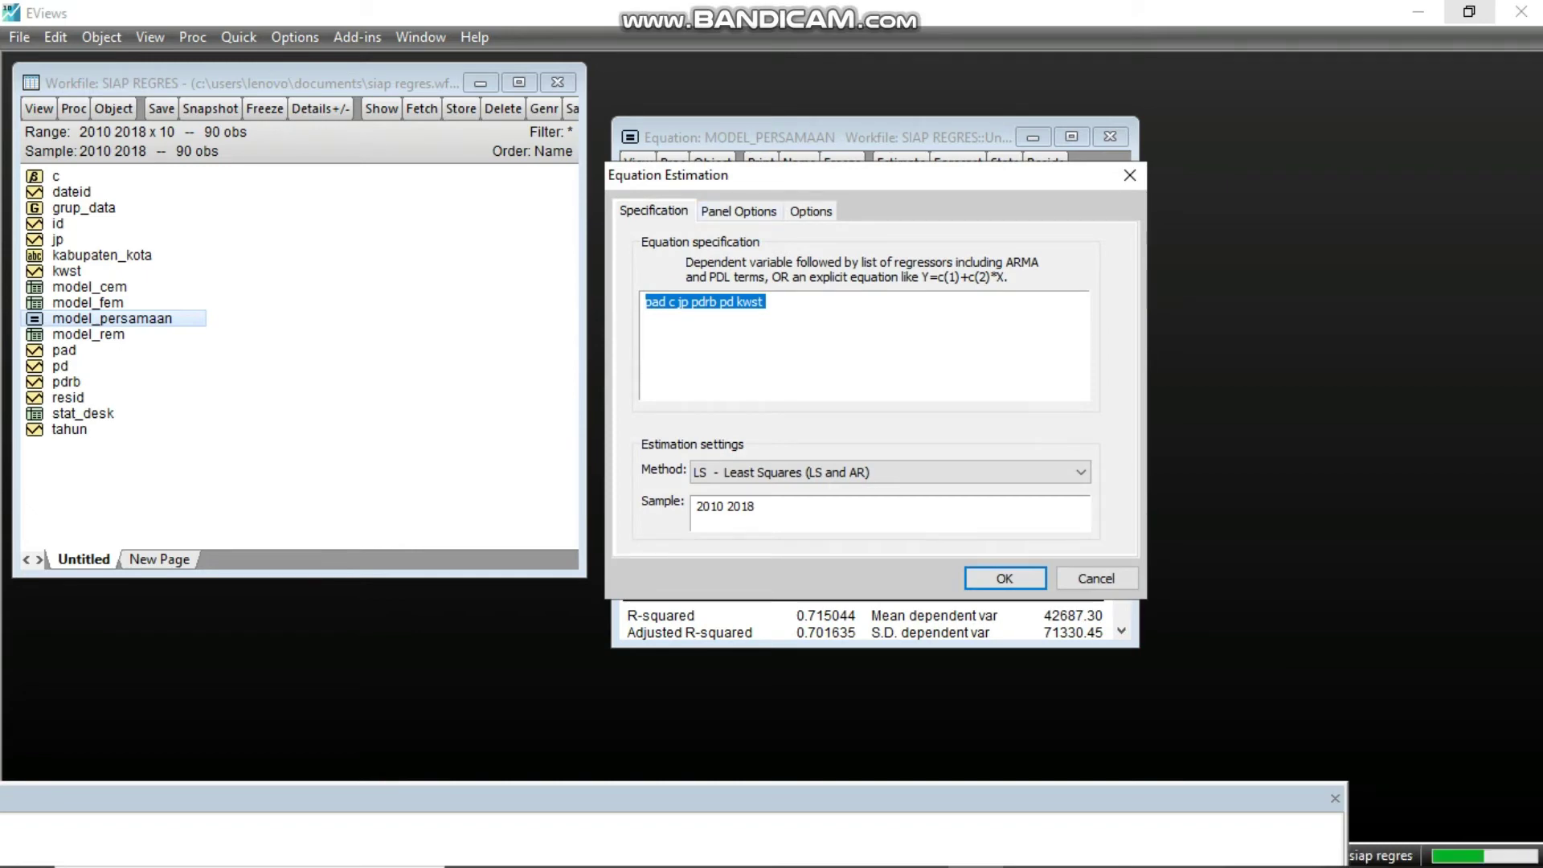
key("Return")
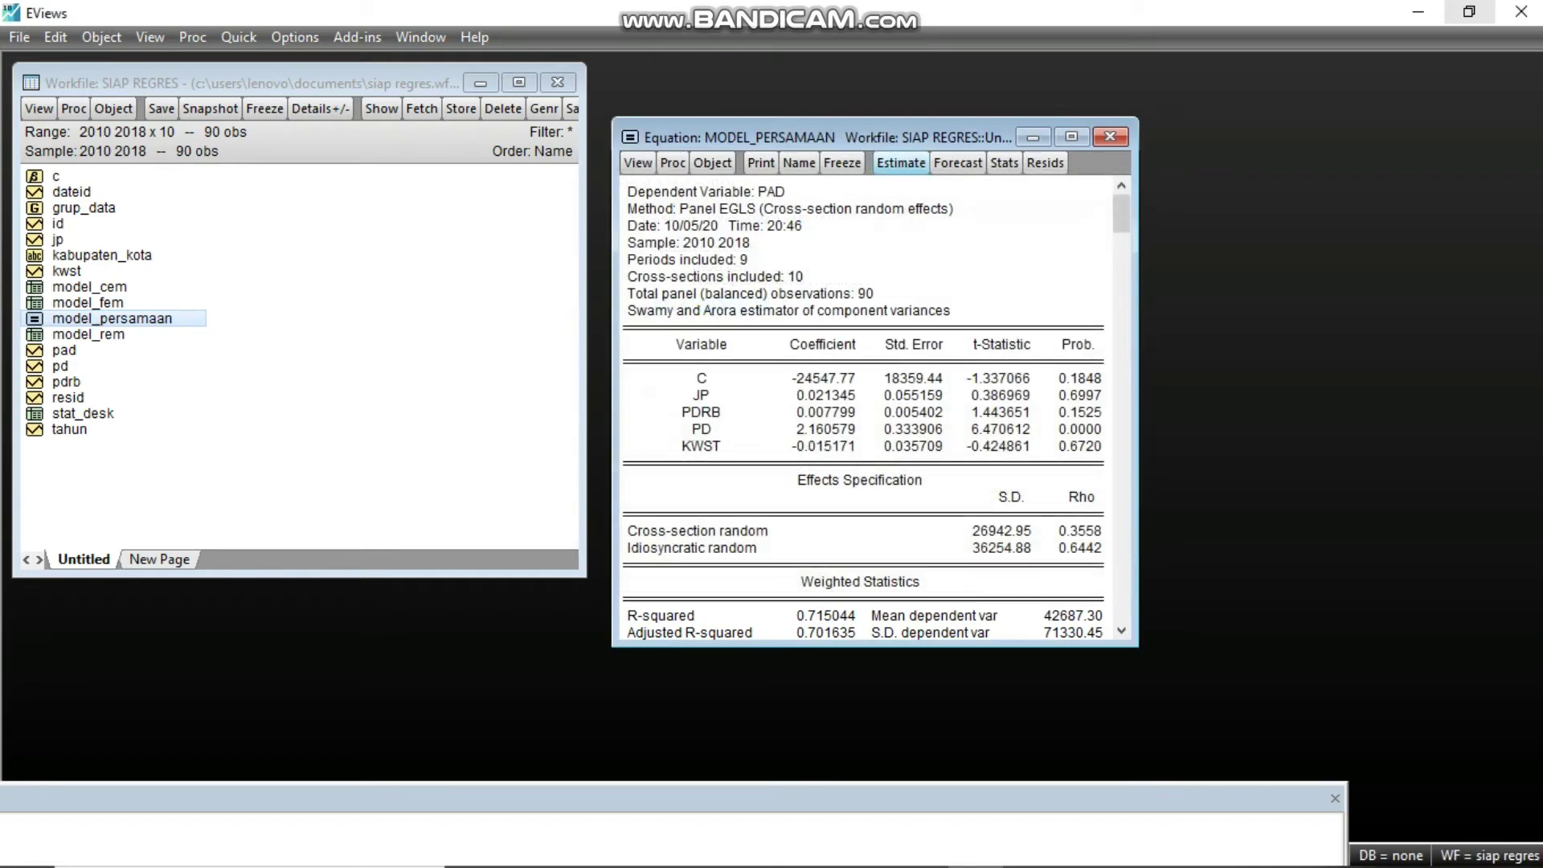
left_click(901, 162)
left_click(738, 211)
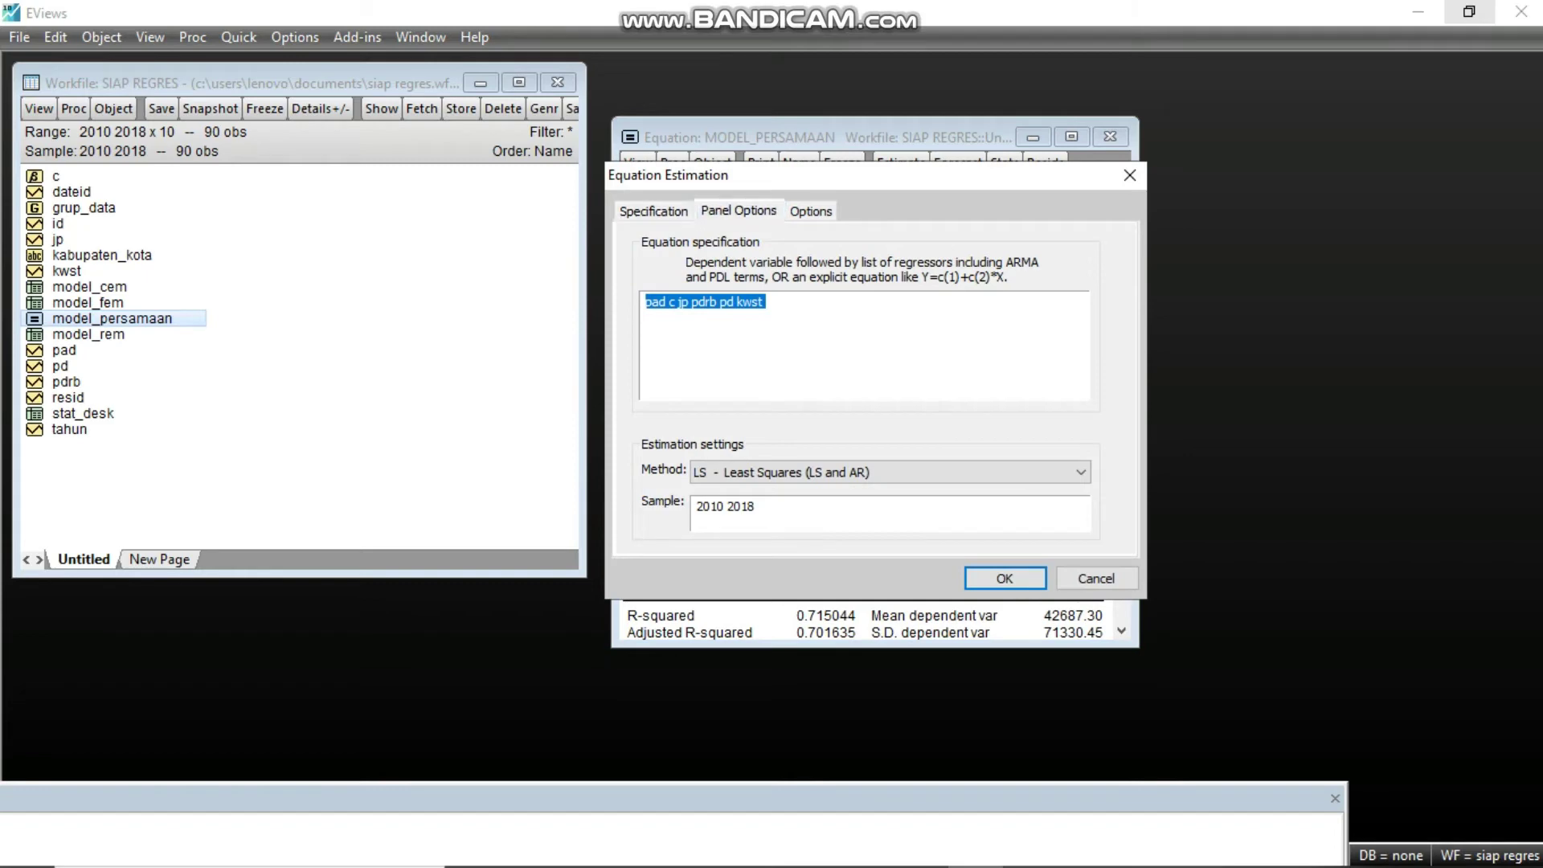
left_click(806, 269)
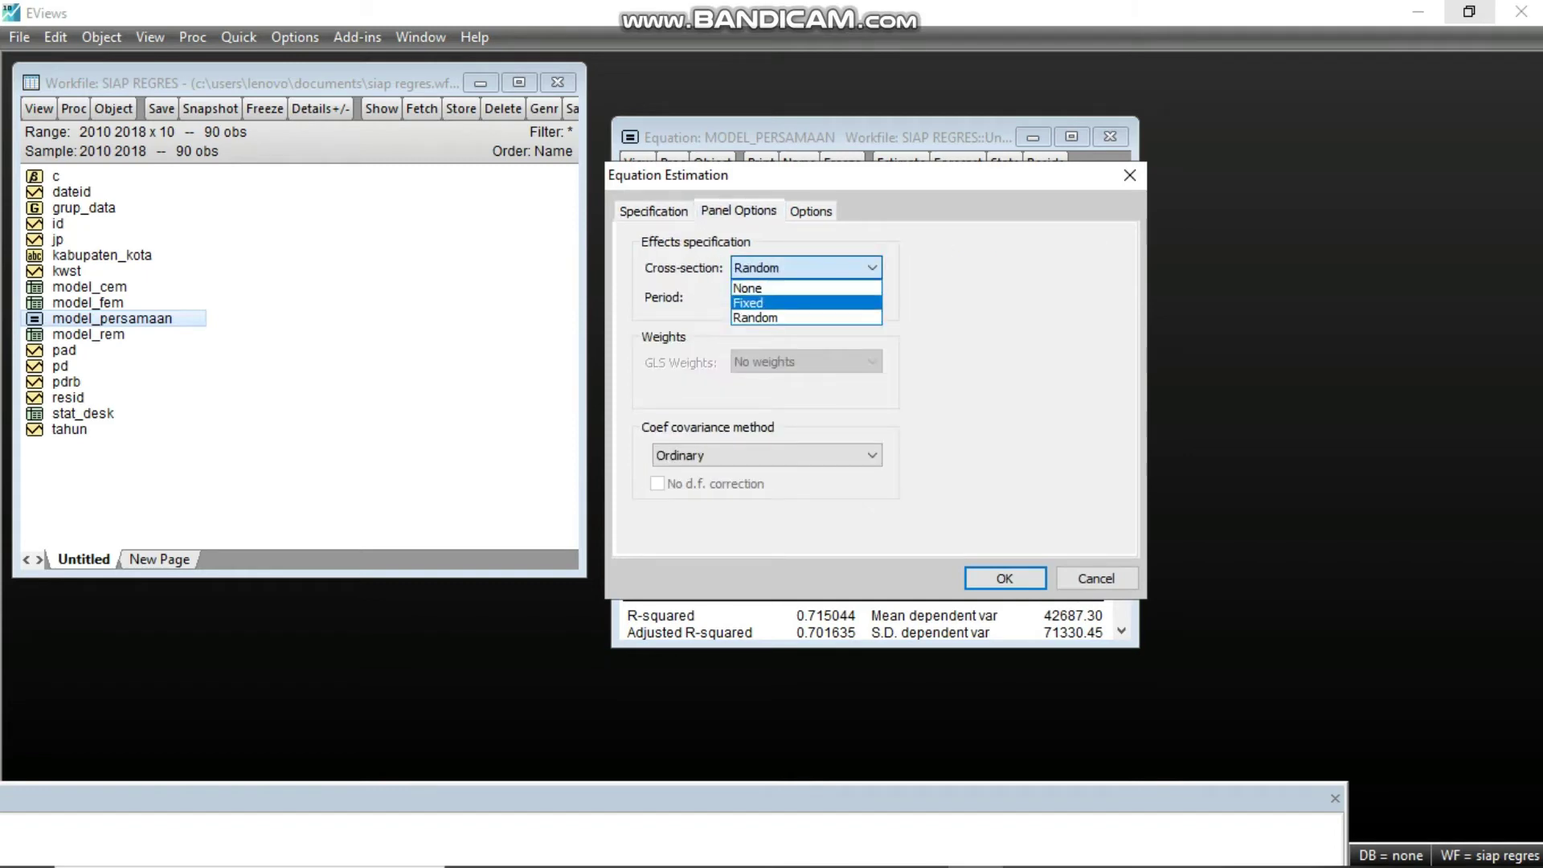
left_click(806, 303)
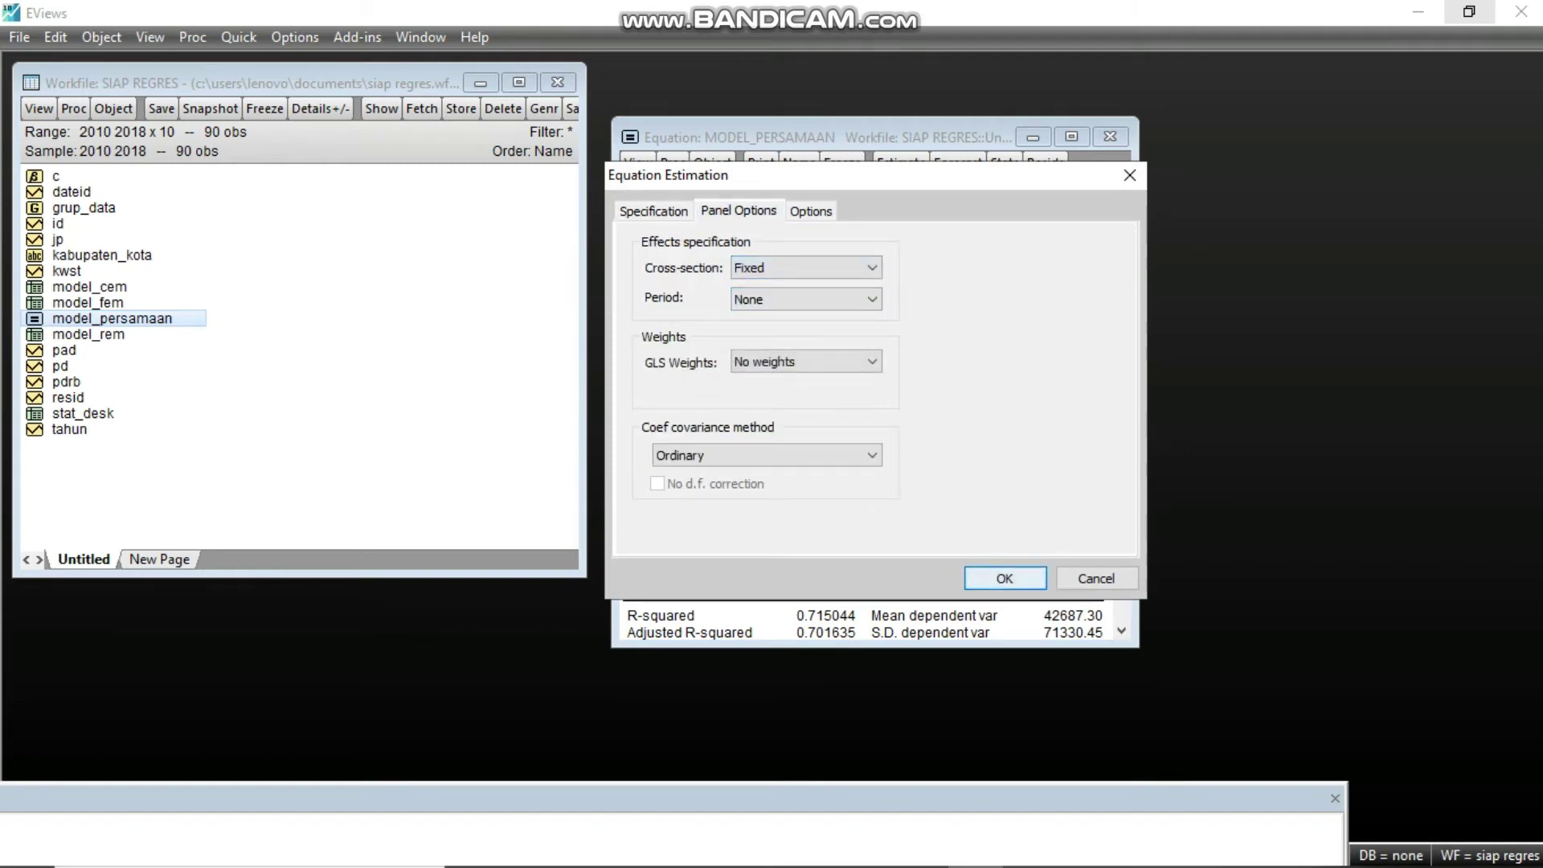
key("Return")
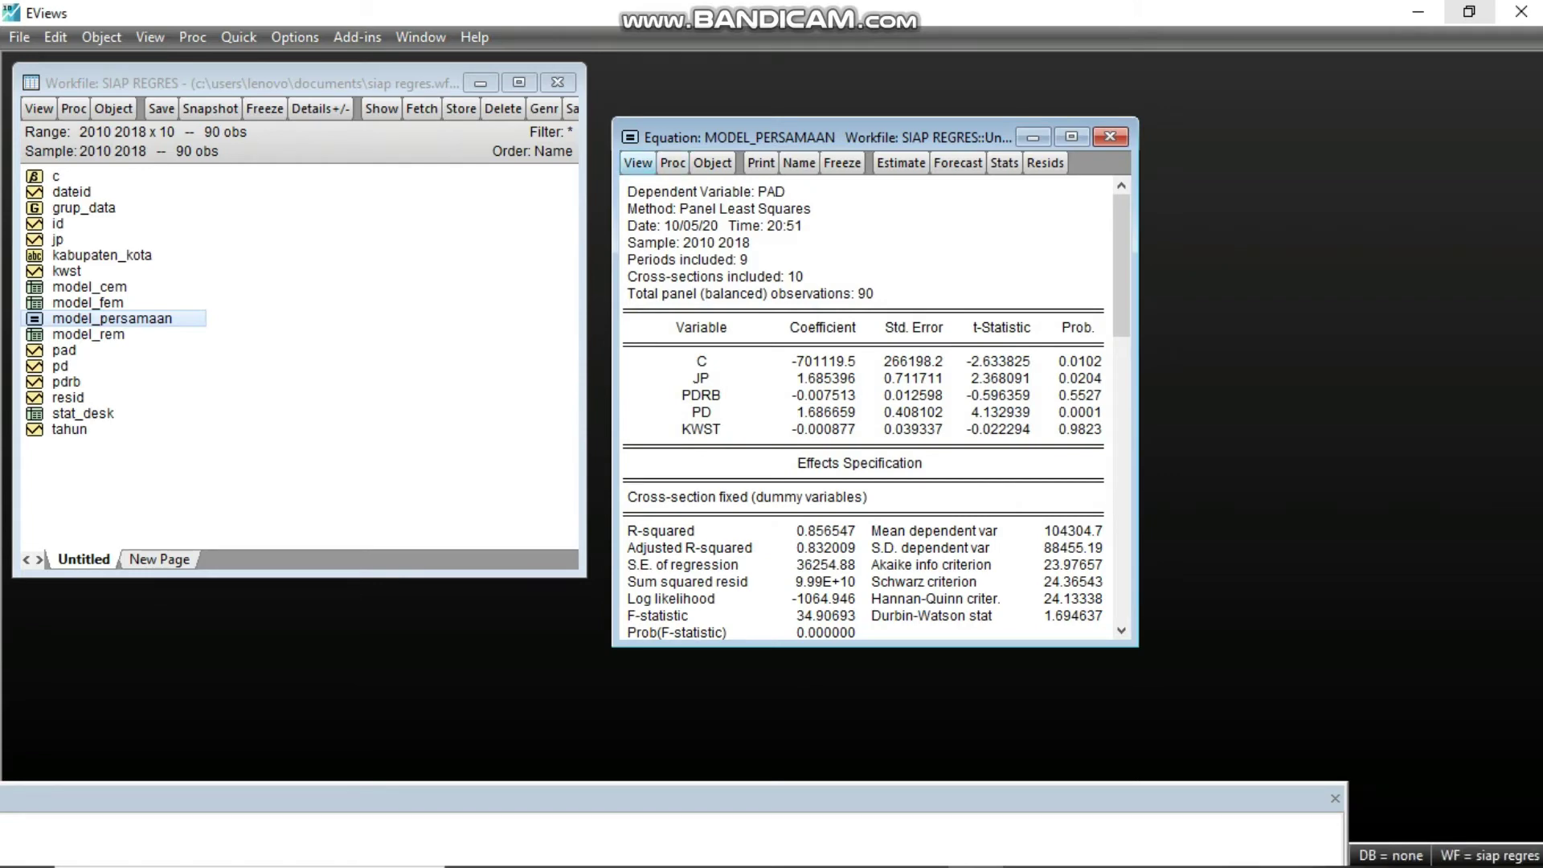
- Run the Redundant Fixed Effects - Likelihood Ratio test on the fixed-effects equation
left_click(638, 162)
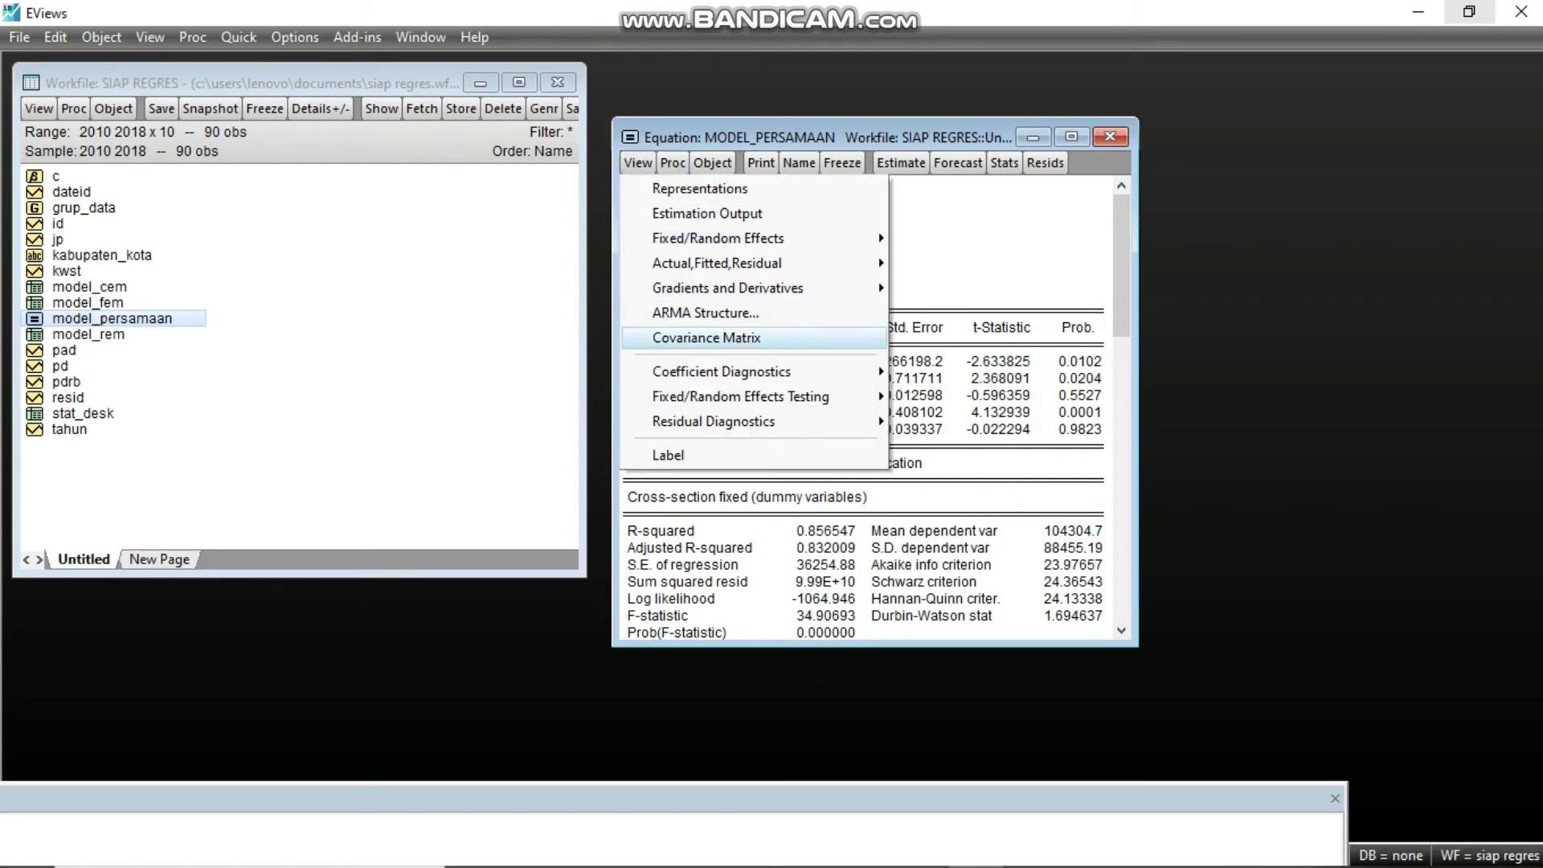
mouse_move(740, 396)
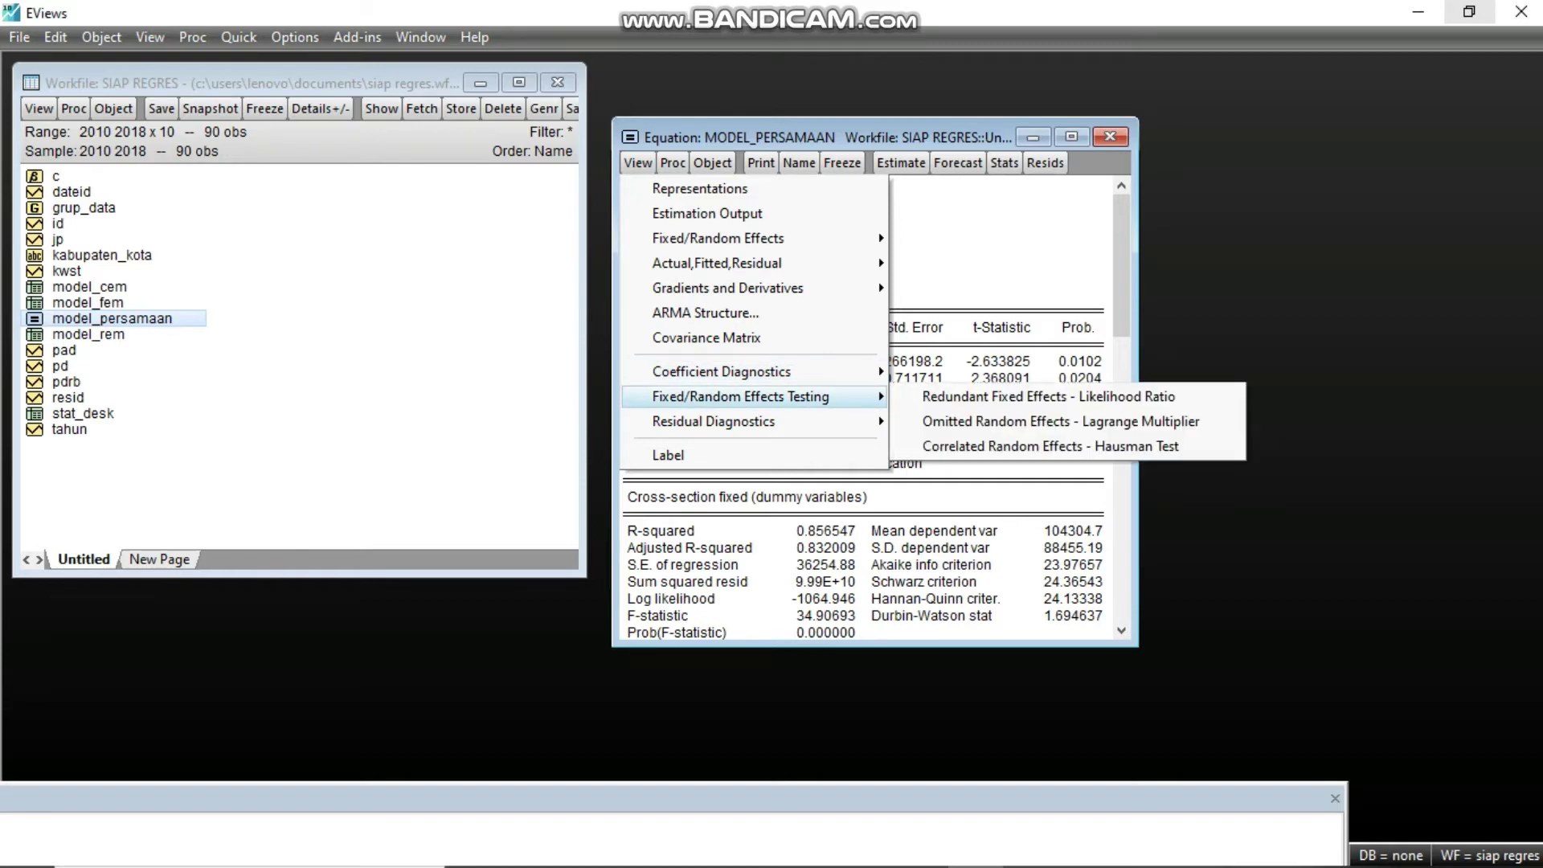
key("Return")
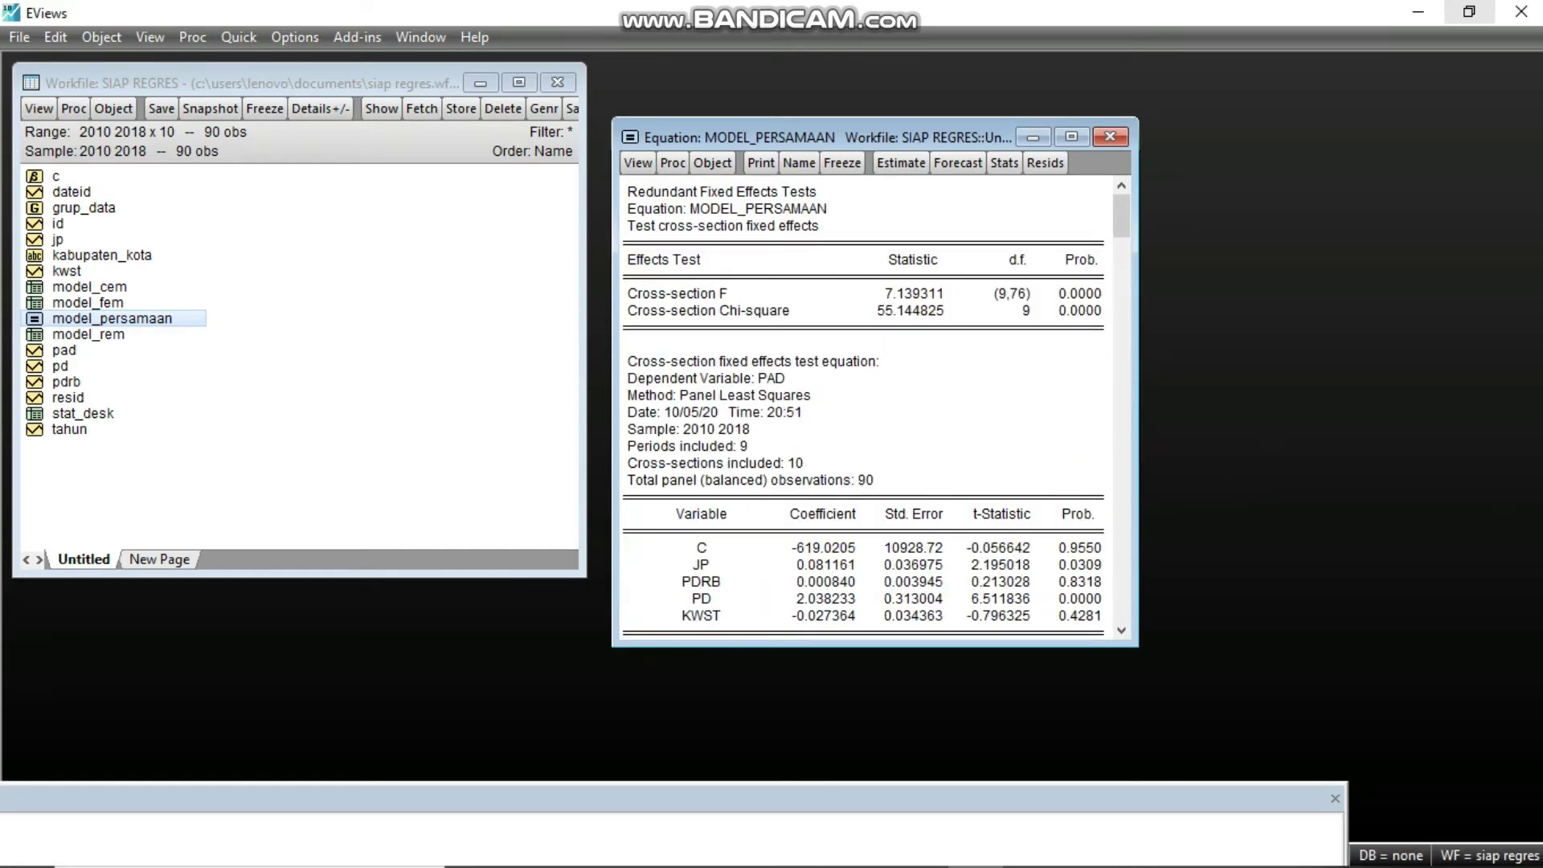
- Check the Cross-section Chi-square probability against the Uji Chaw hypotheses in the WPS Office notes, then return to EViews
left_click(1068, 310)
key("alt+Tab")
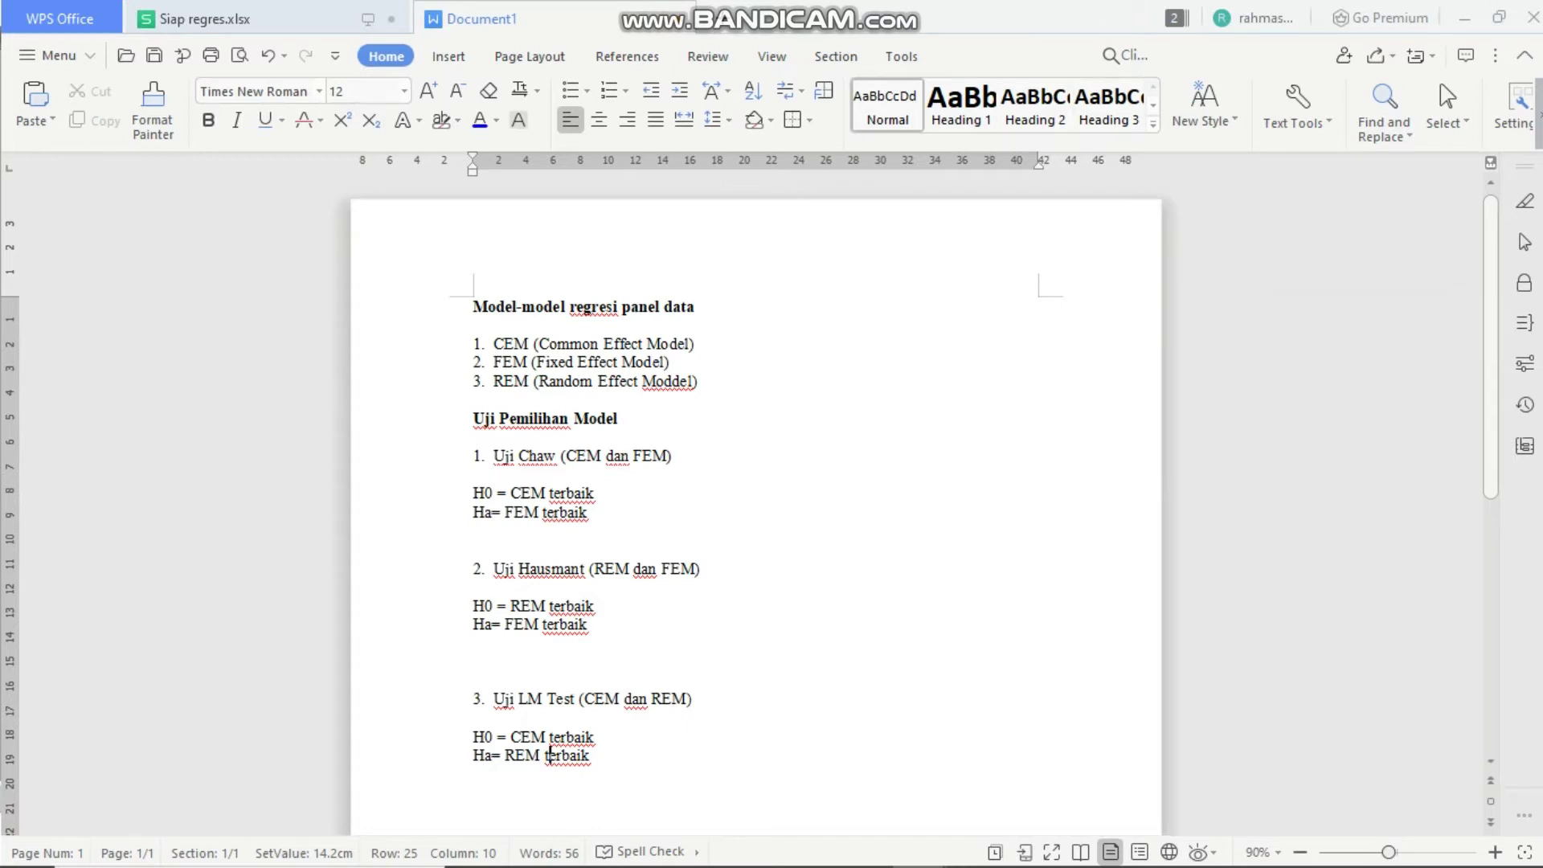
type("x")
key("alt+Tab")
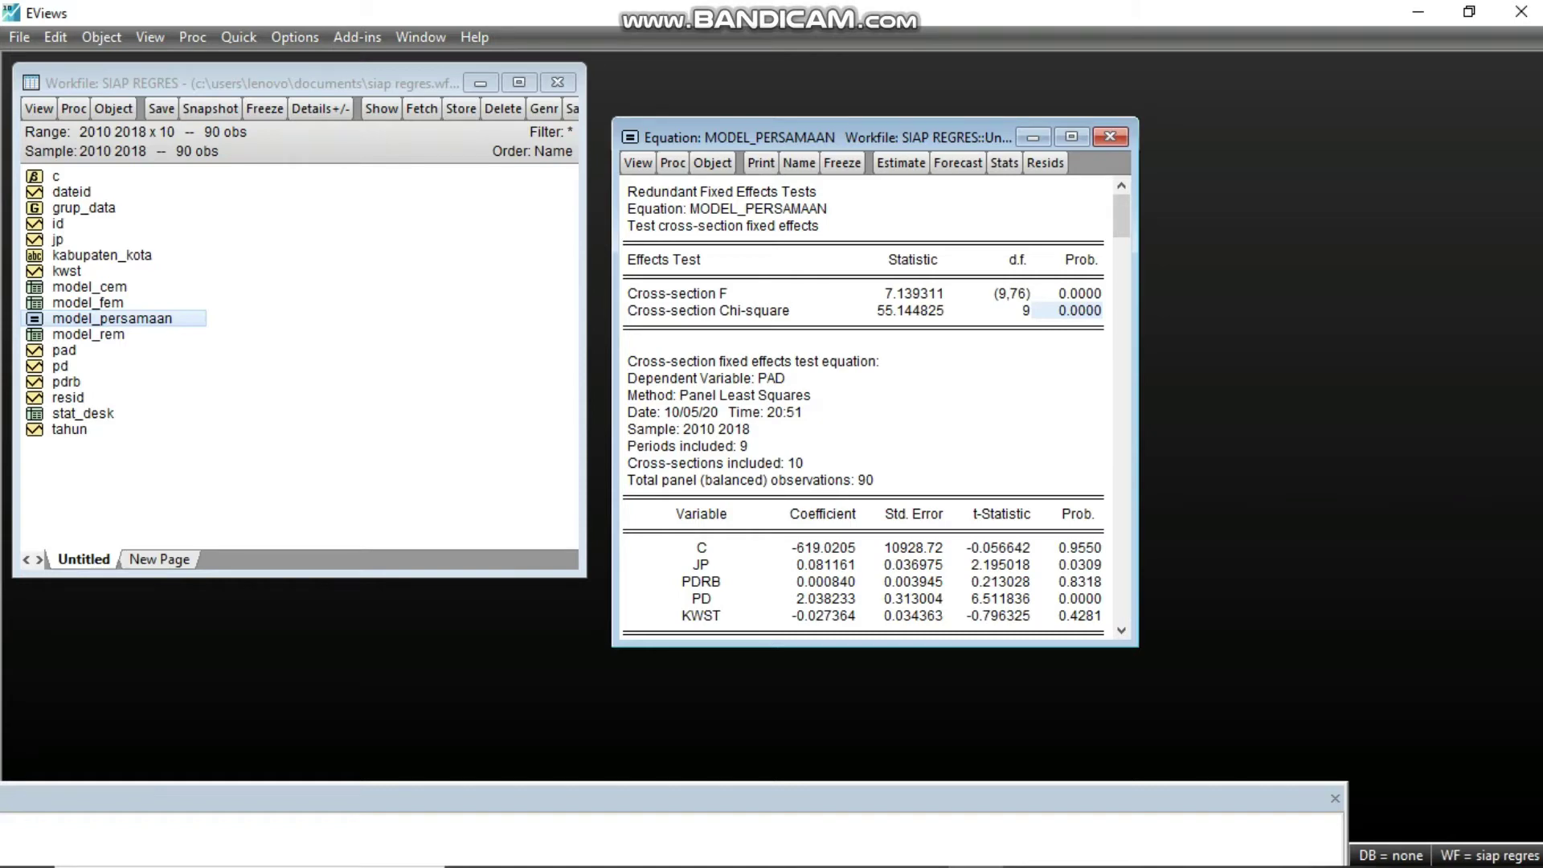
key("alt+Tab")
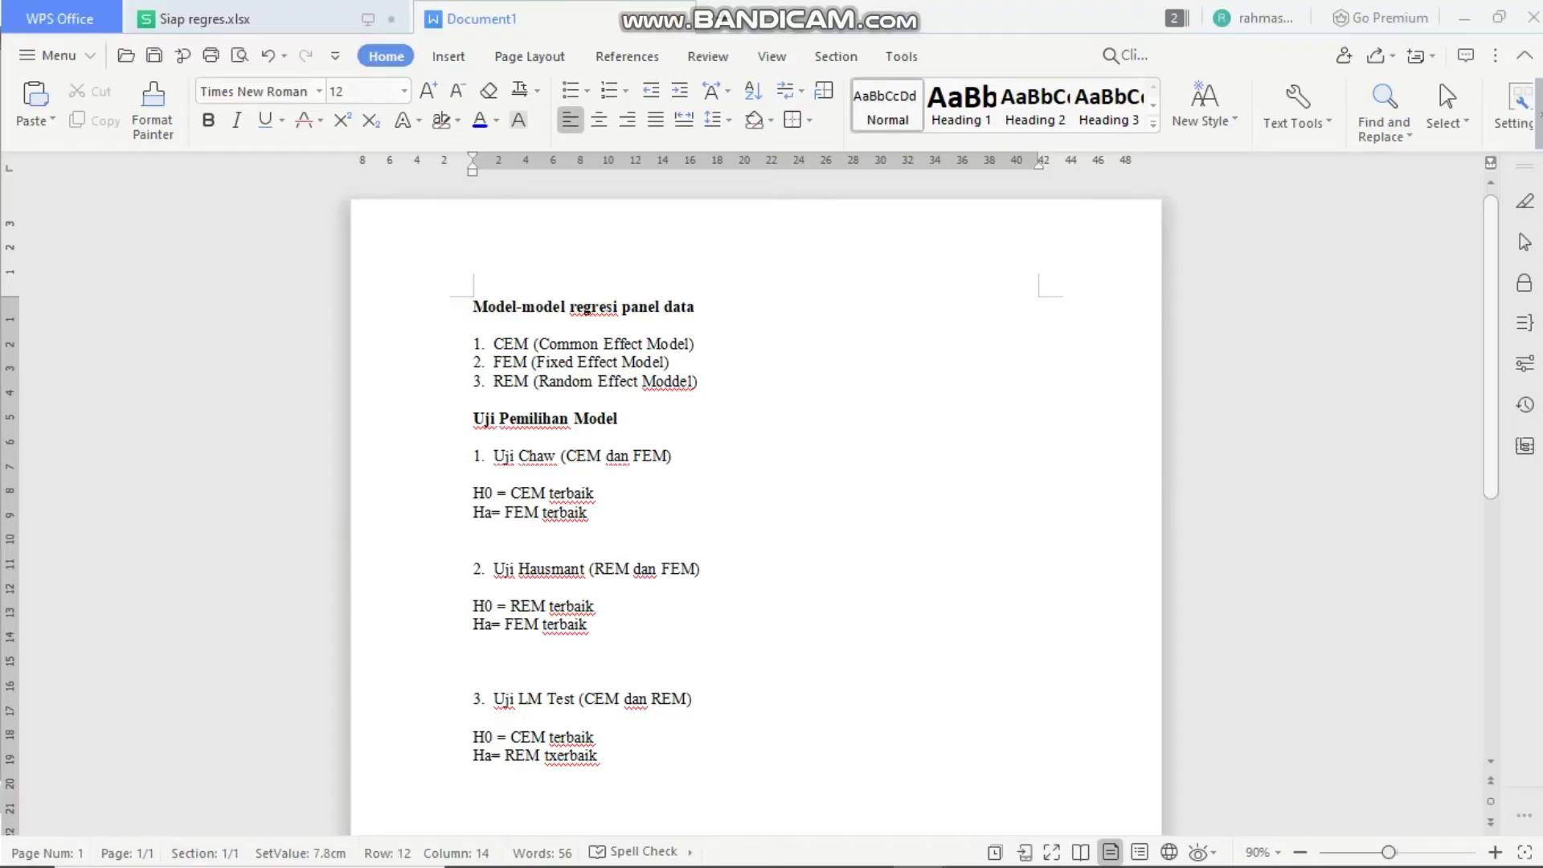
key("alt+Tab")
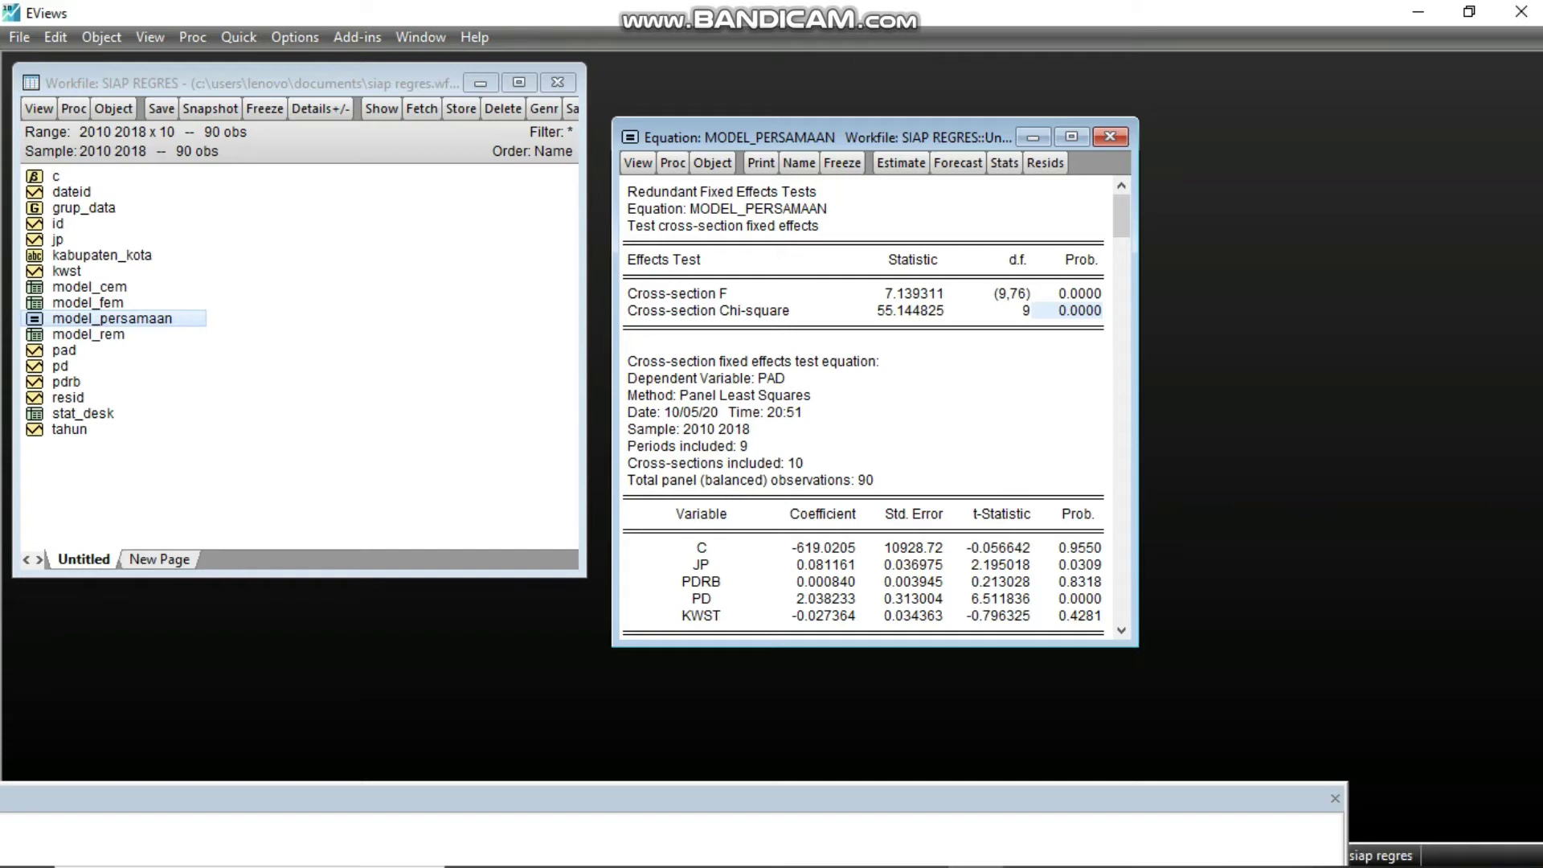
- Freeze the redundant fixed effects test output as a table named uji_chaw and close the table
left_click(842, 163)
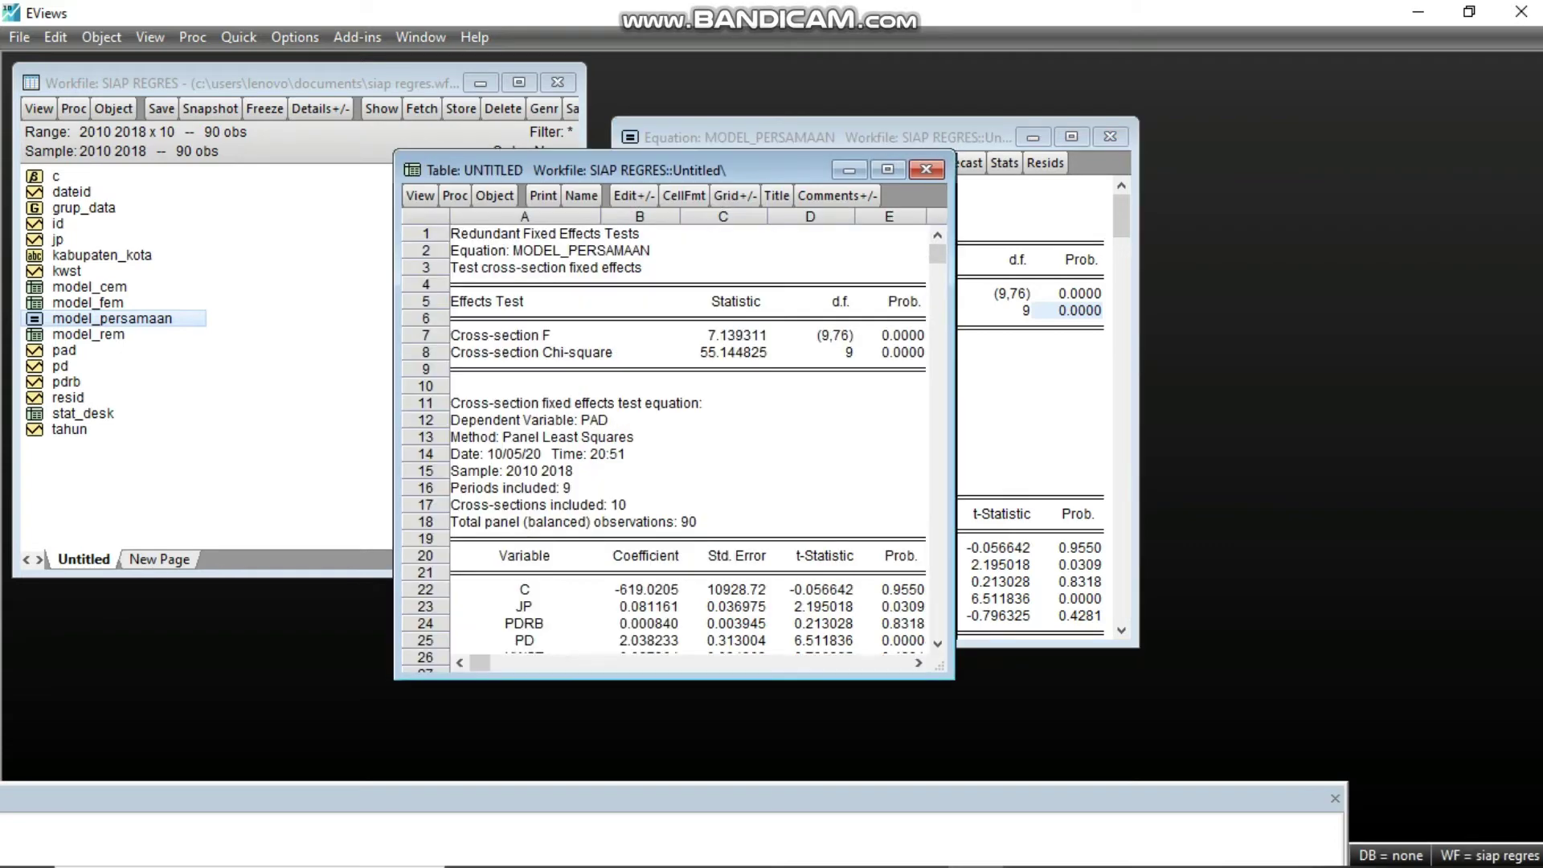
left_click(581, 195)
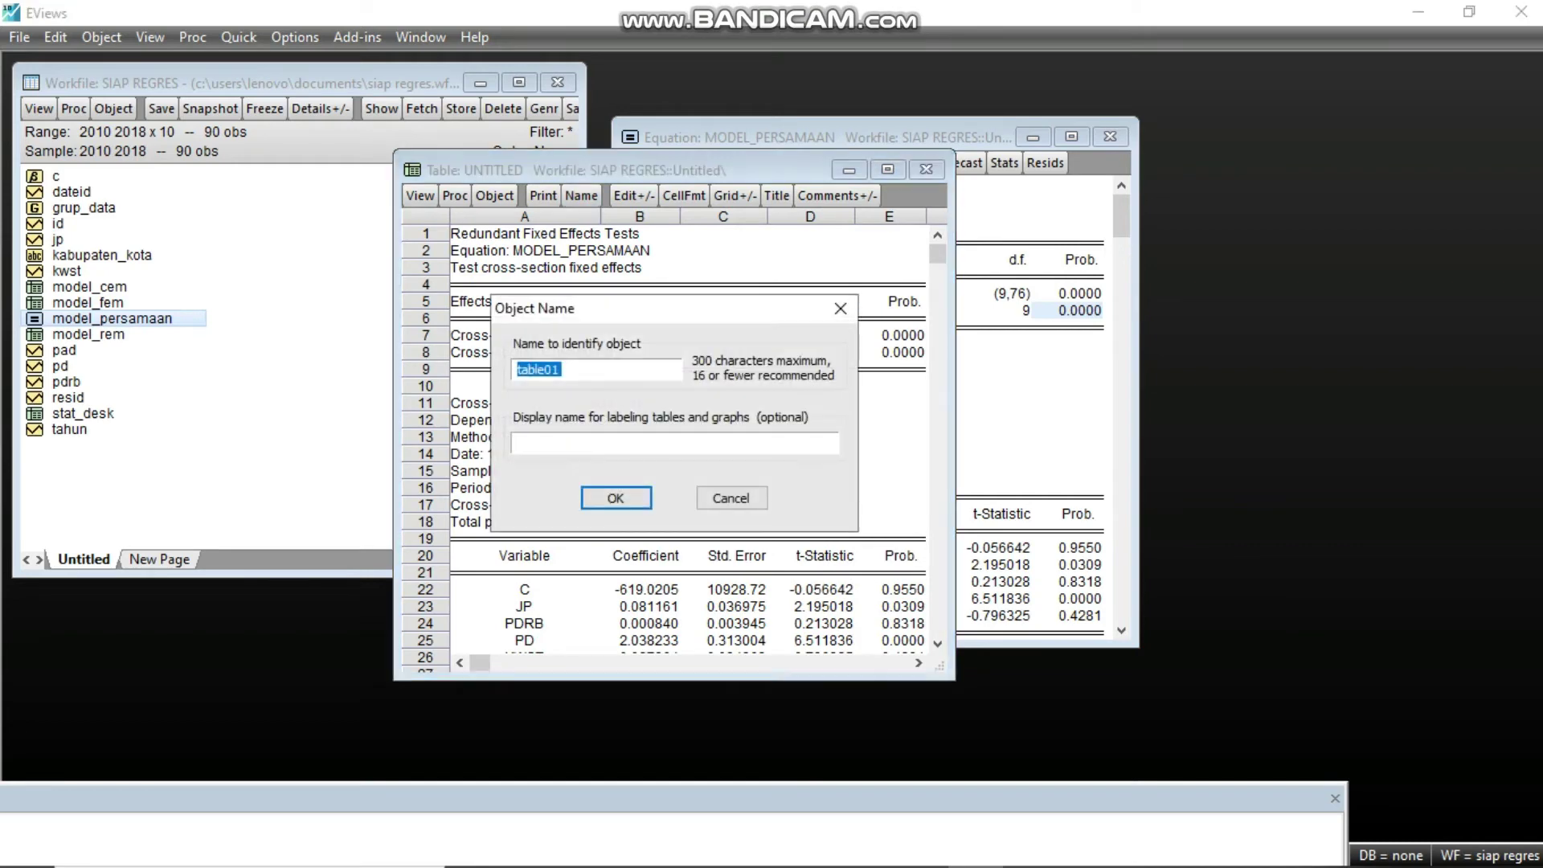
type("uji_chaw")
key("Return")
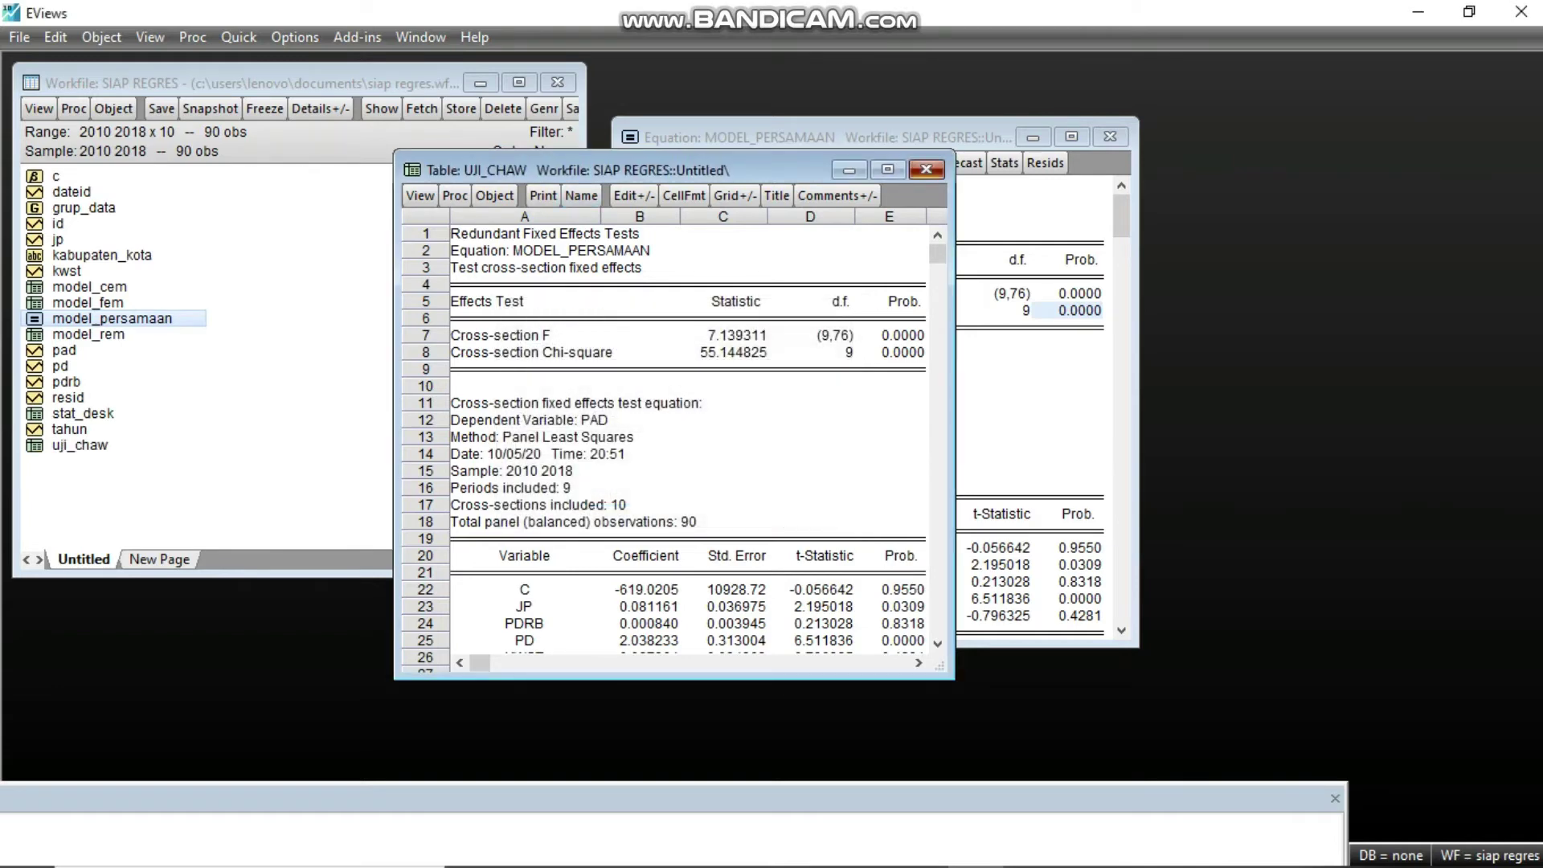
left_click(926, 169)
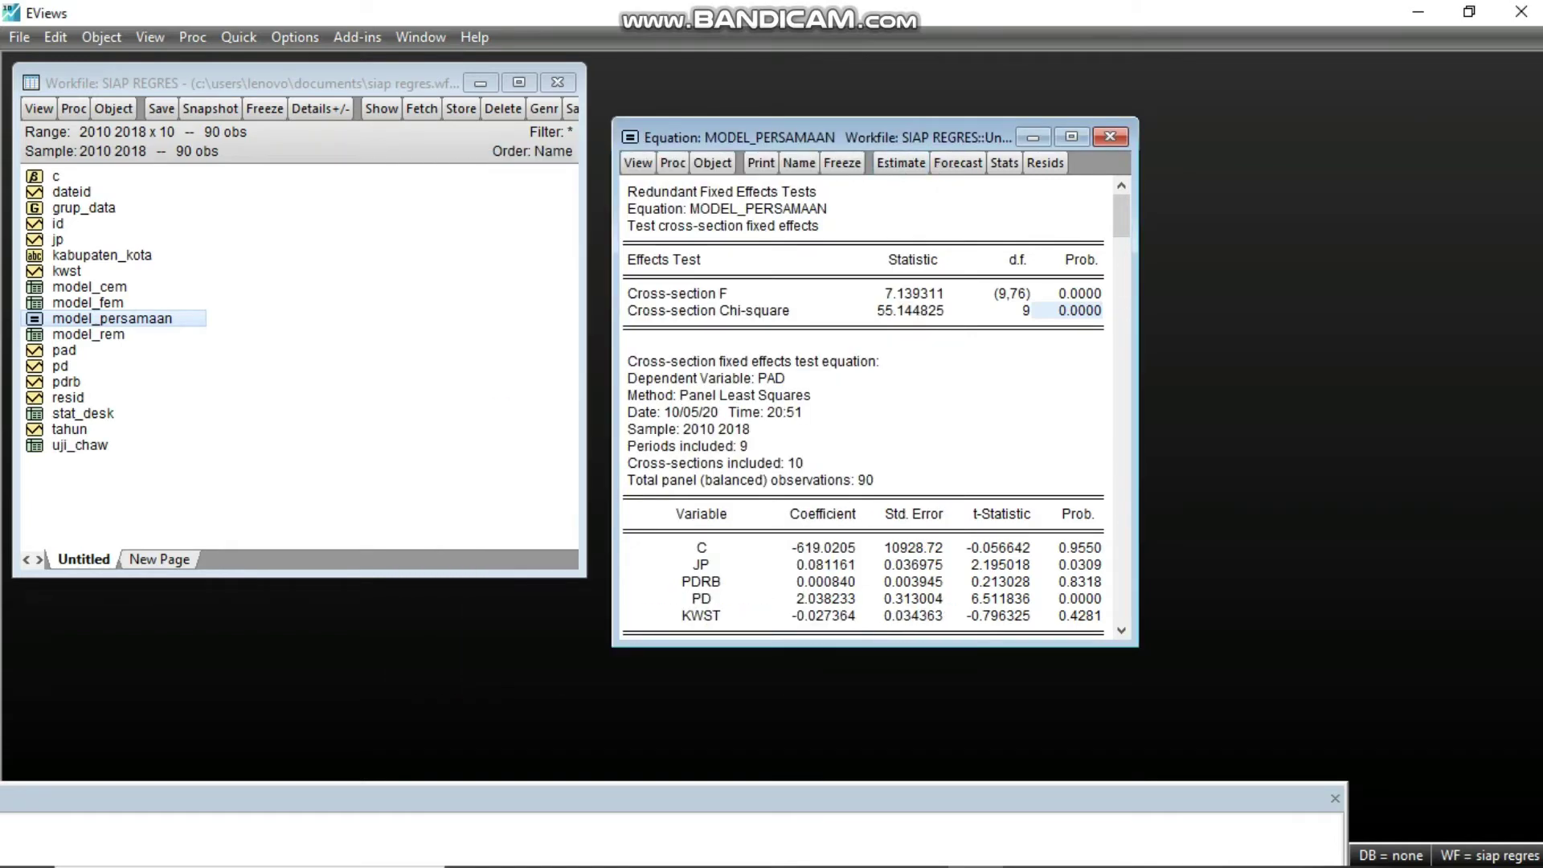
- Re-estimate the MODEL_PERSAMAAN equation with the cross-section effects specification set to Random
left_click(901, 162)
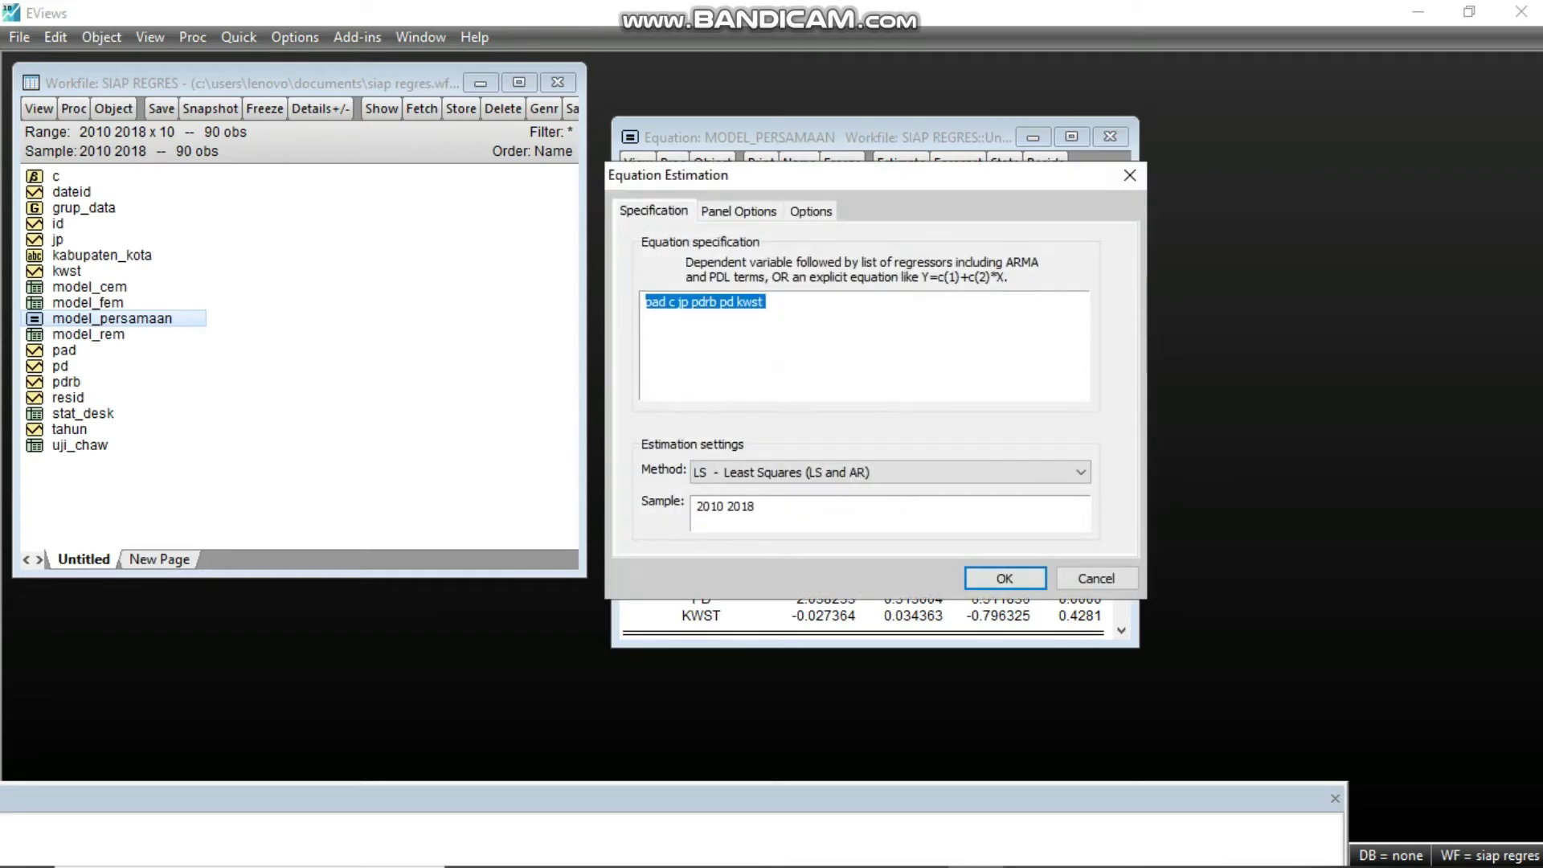
left_click(739, 211)
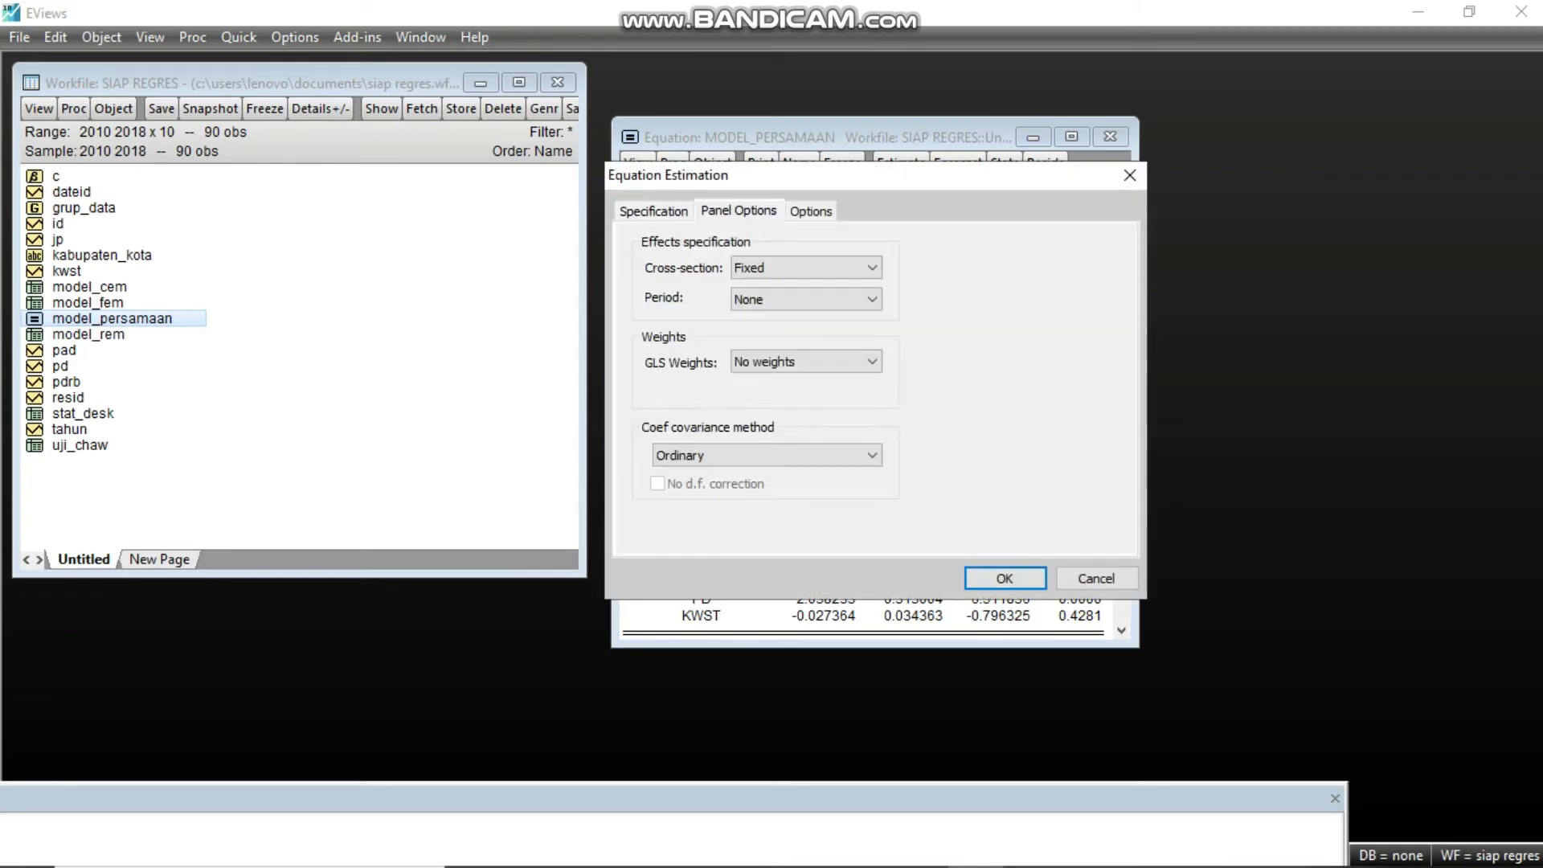
left_click(806, 267)
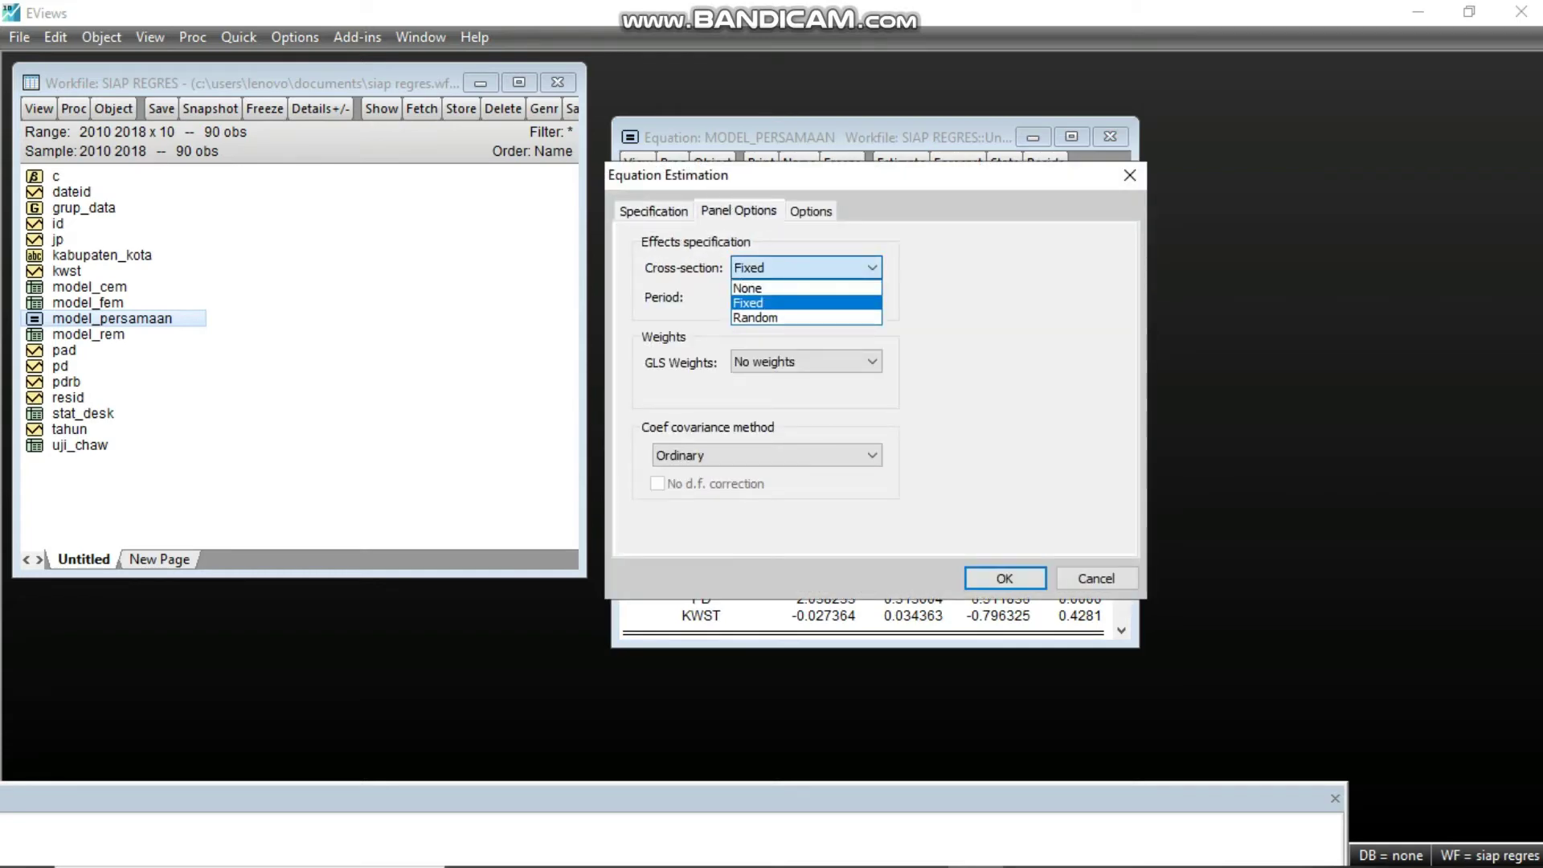
left_click(757, 318)
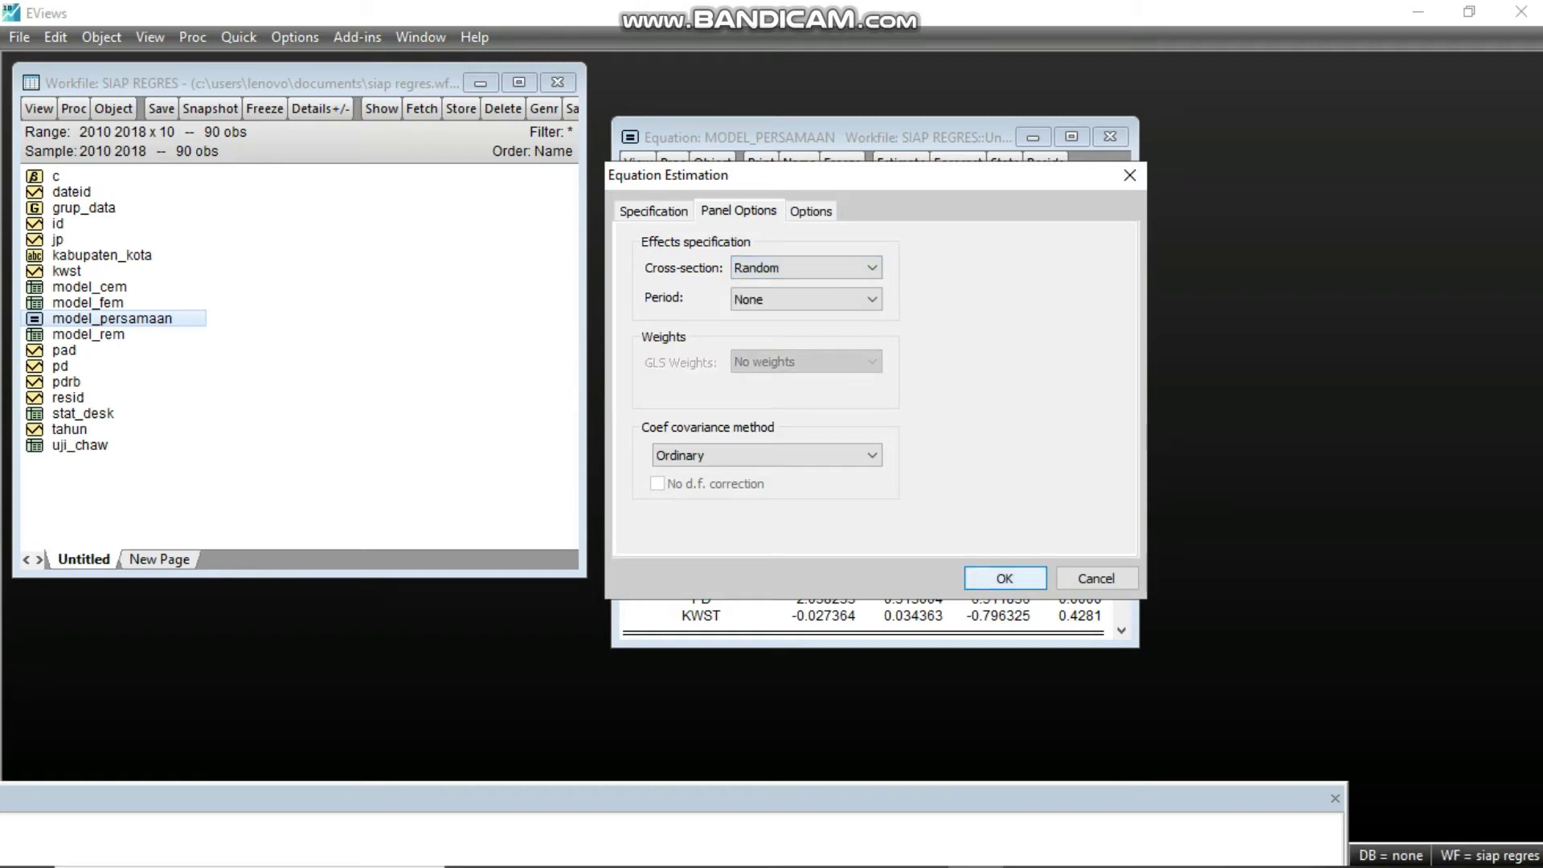
key("Return")
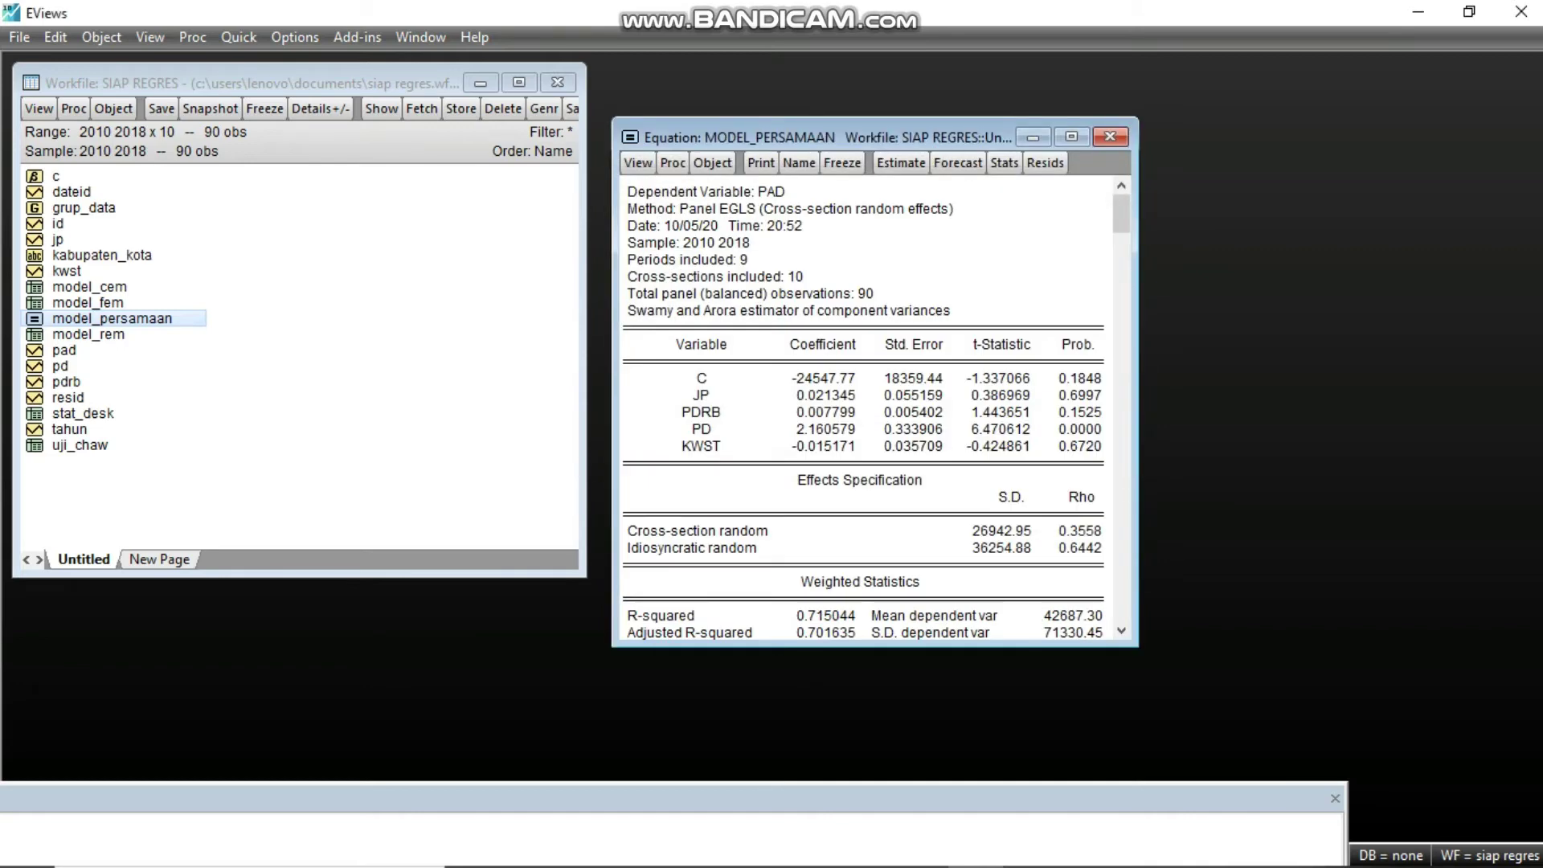
- Run the Correlated Random Effects - Hausman Test on the random-effects equation
left_click(637, 163)
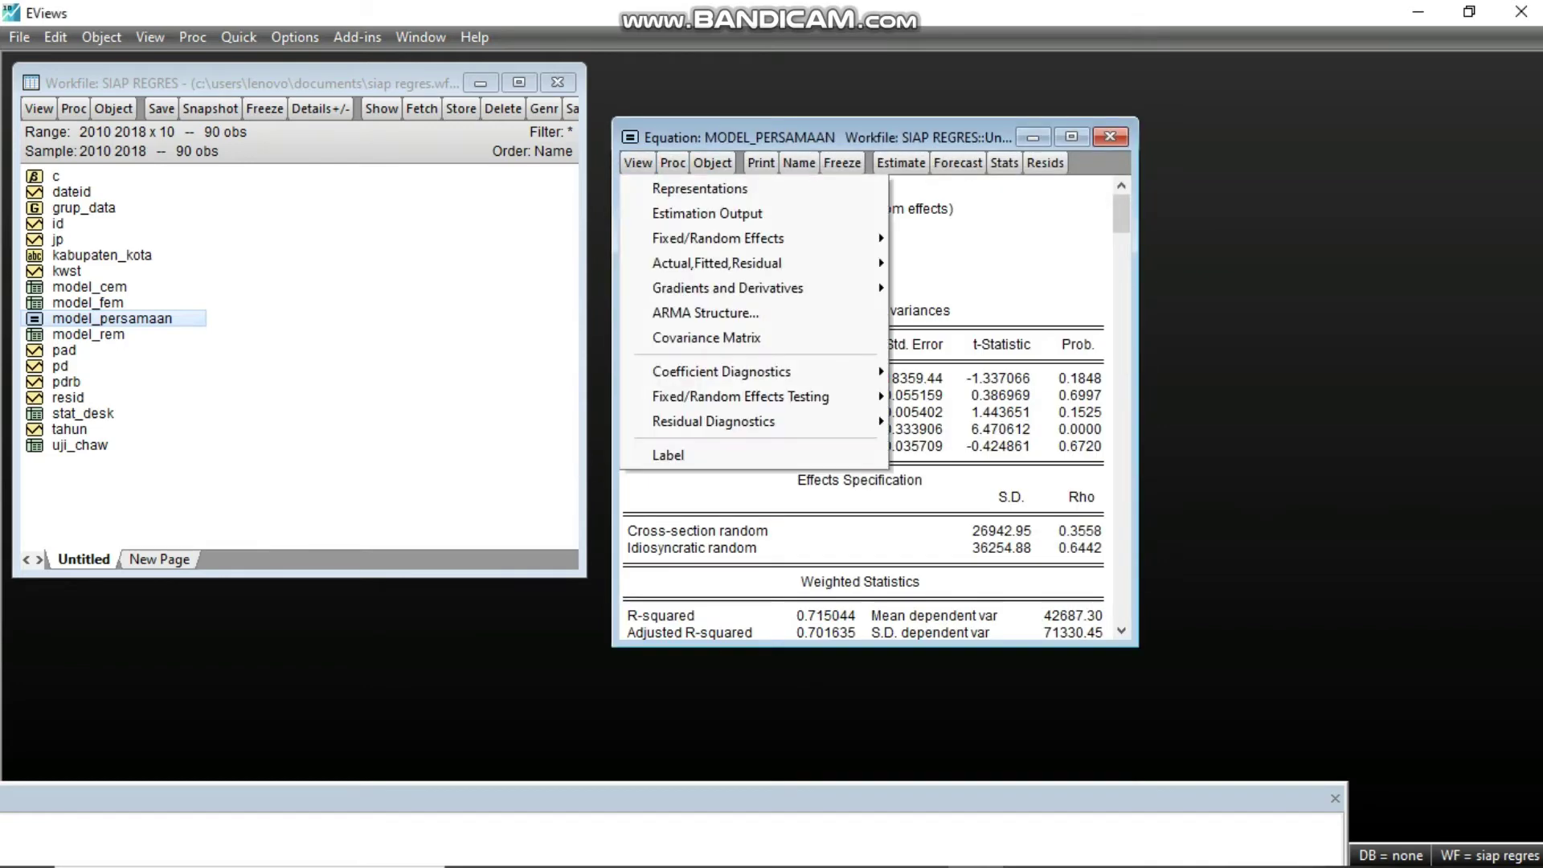
mouse_move(741, 396)
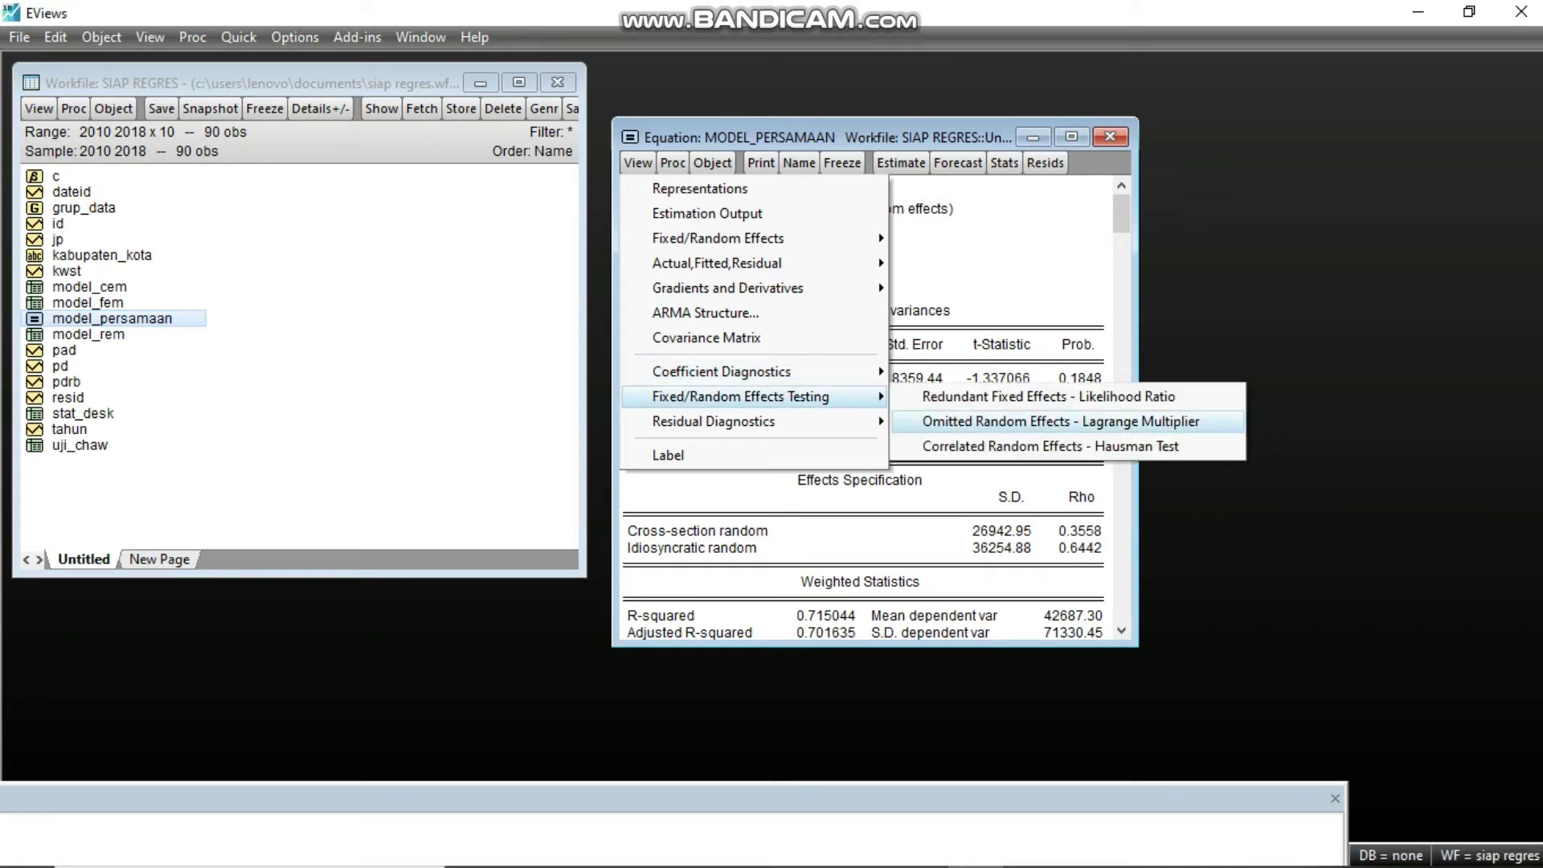
left_click(1050, 446)
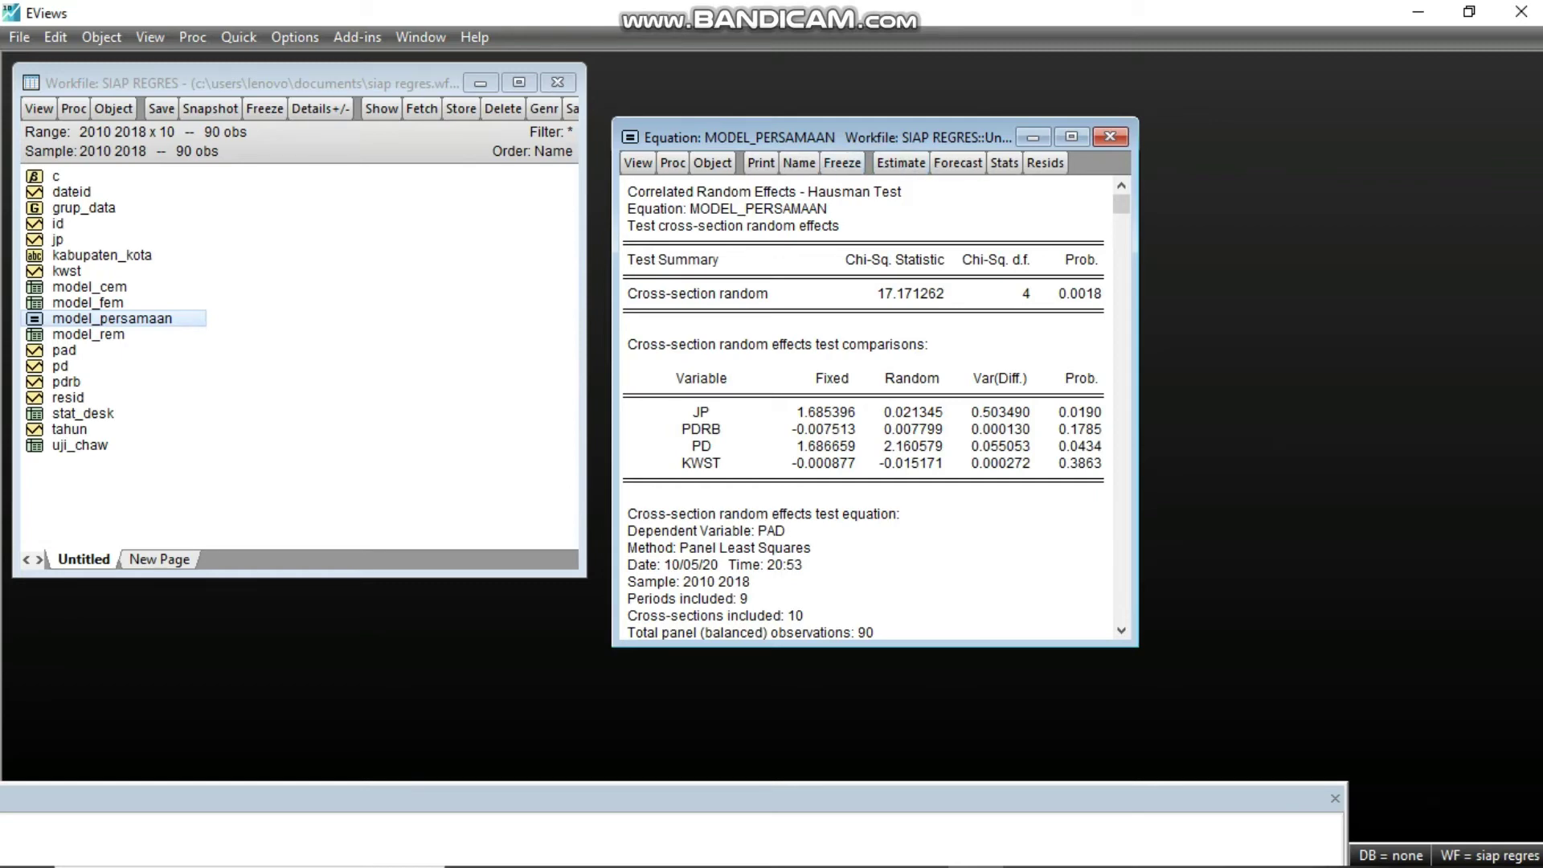
- Freeze the Hausman test output as a table and name it uji_hausman
left_click(841, 162)
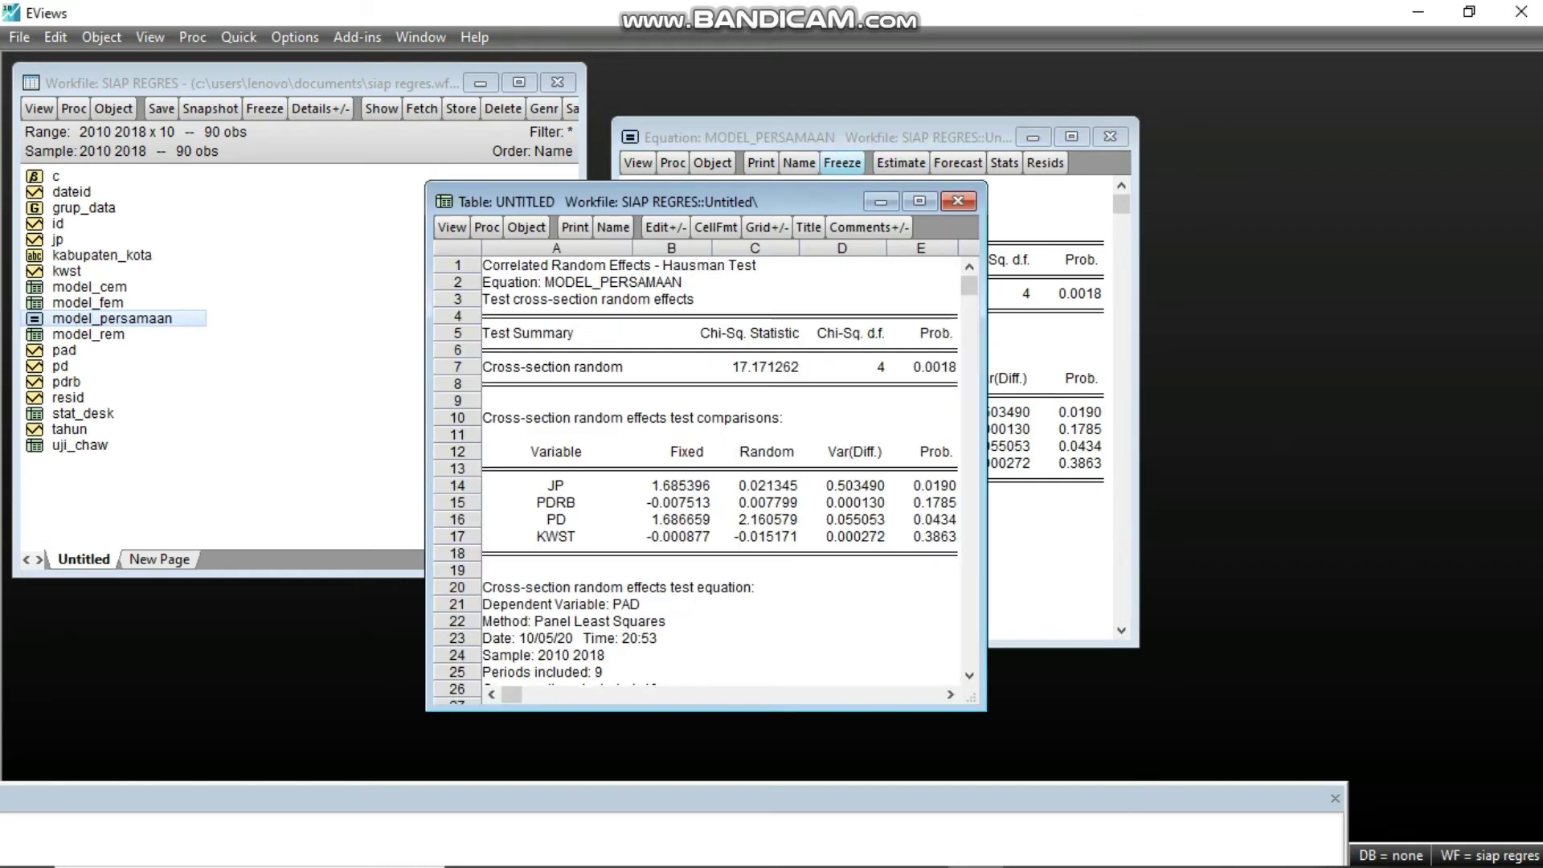
left_click(614, 227)
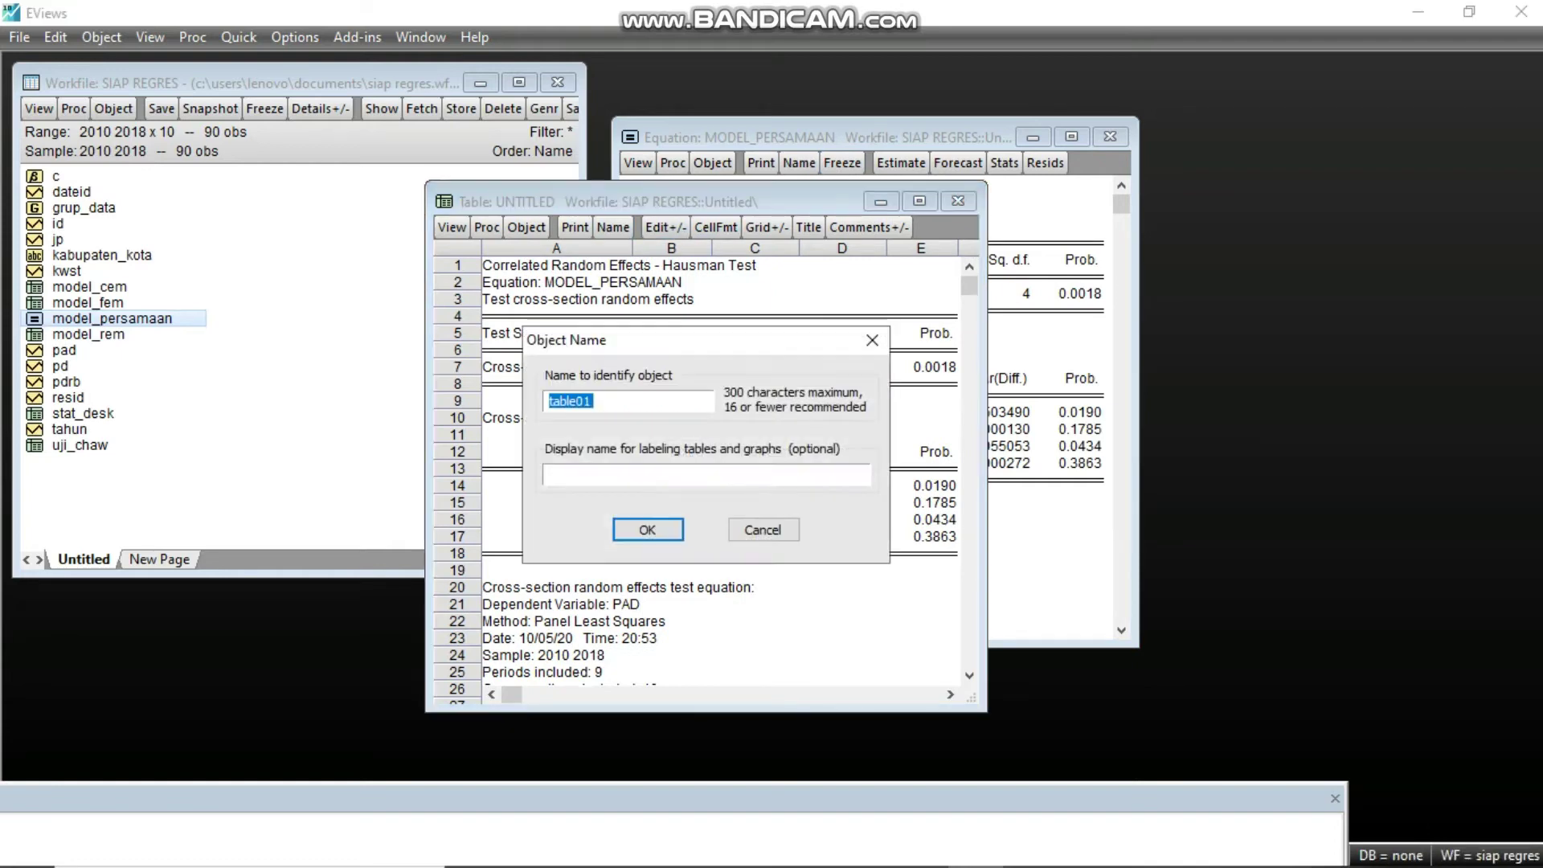
type("uji_hausman")
key("Return")
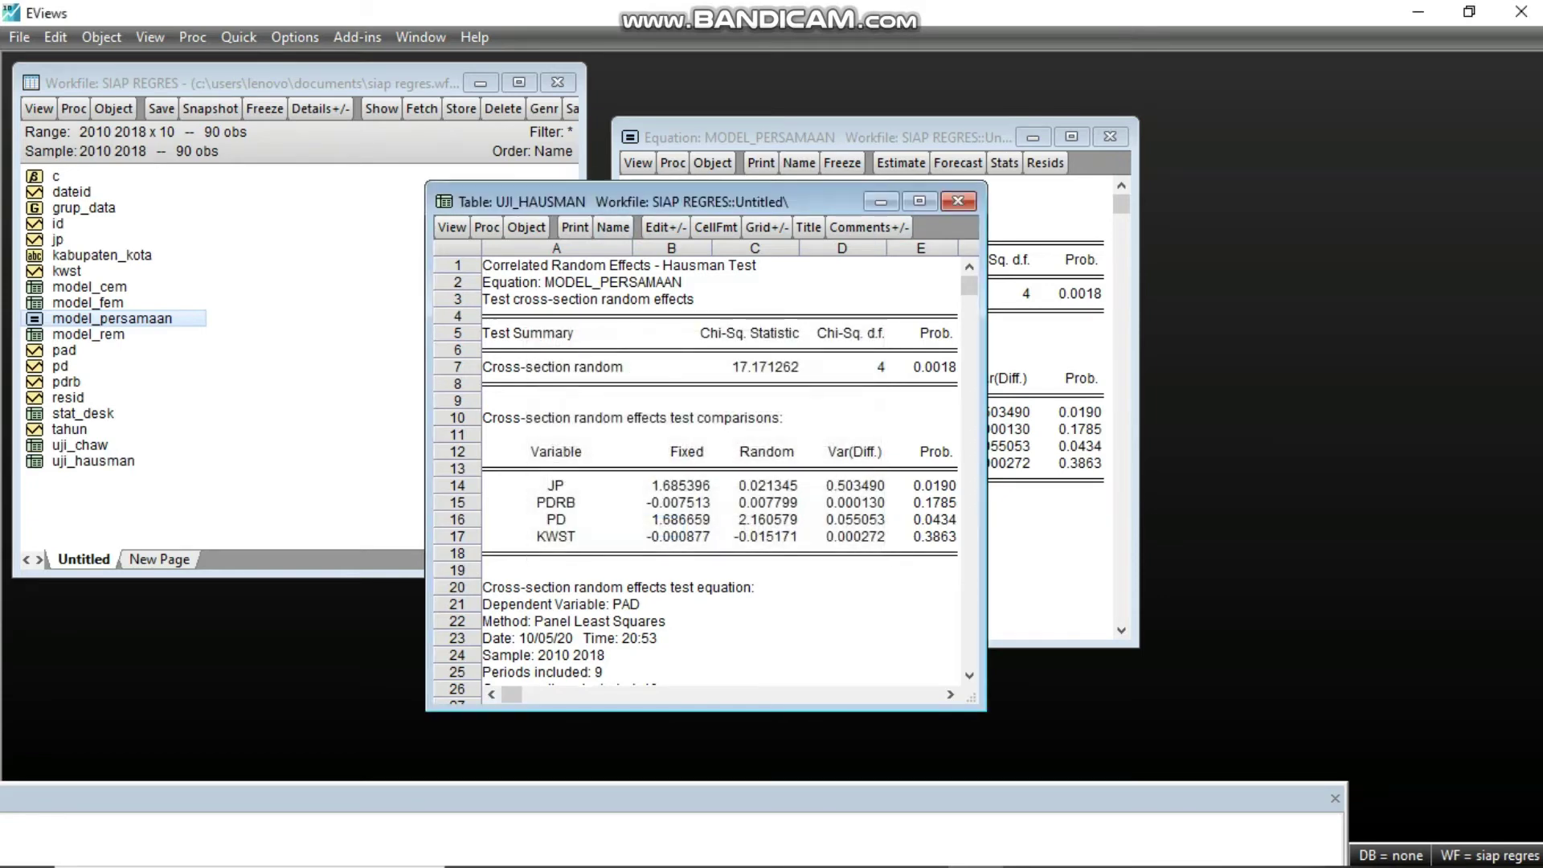
- Close the uji_hausman table and re-estimate the model_persamaan equation with cross-section effects set to None
left_click(958, 201)
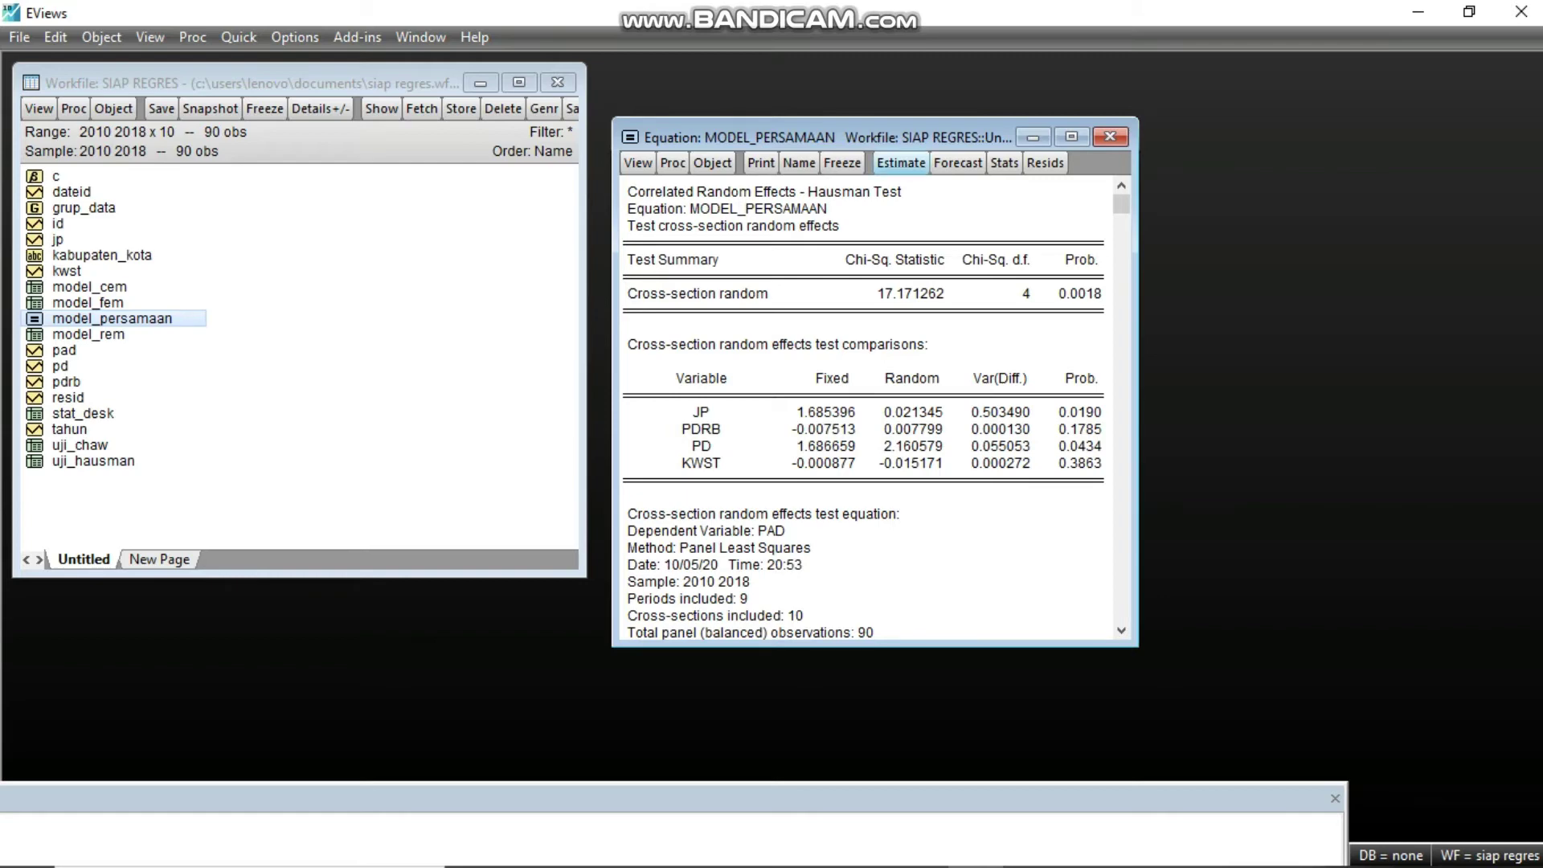
left_click(901, 163)
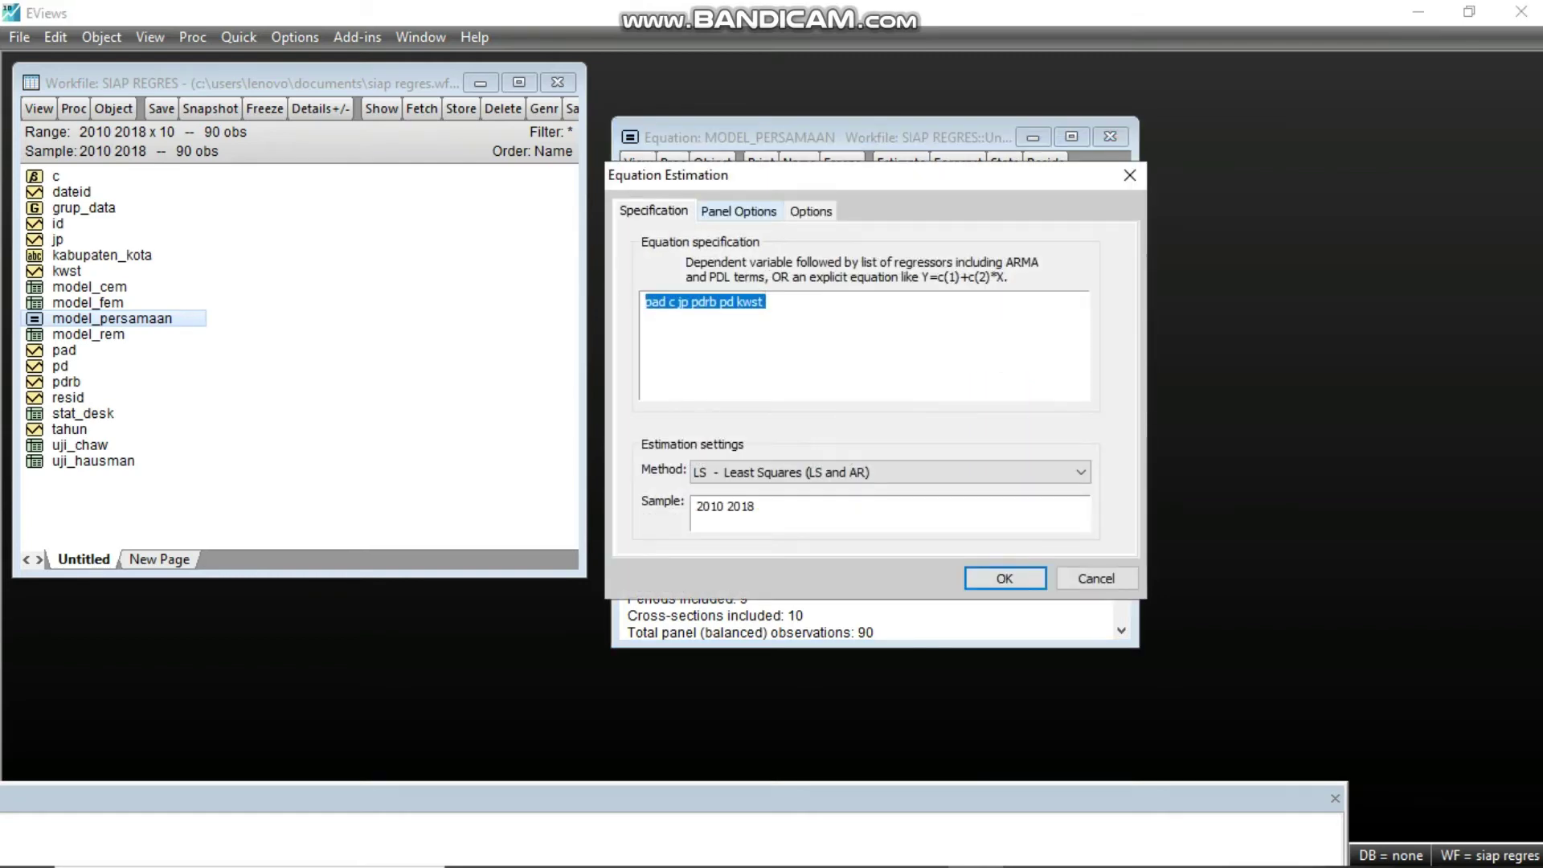
left_click(739, 210)
key("alt+Down")
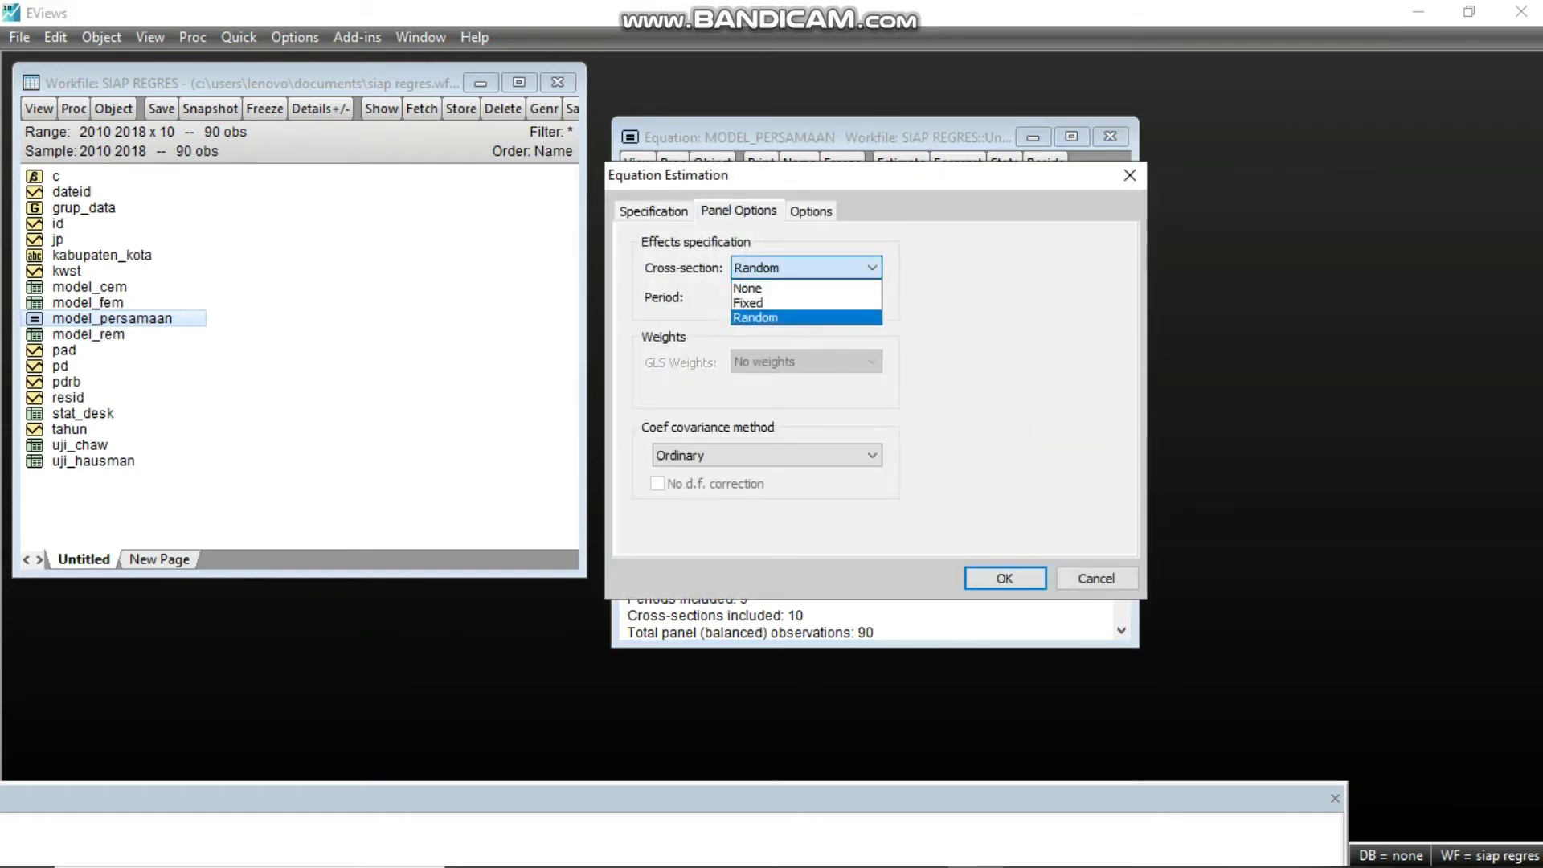
key("Up")
key("Up")
key("Return")
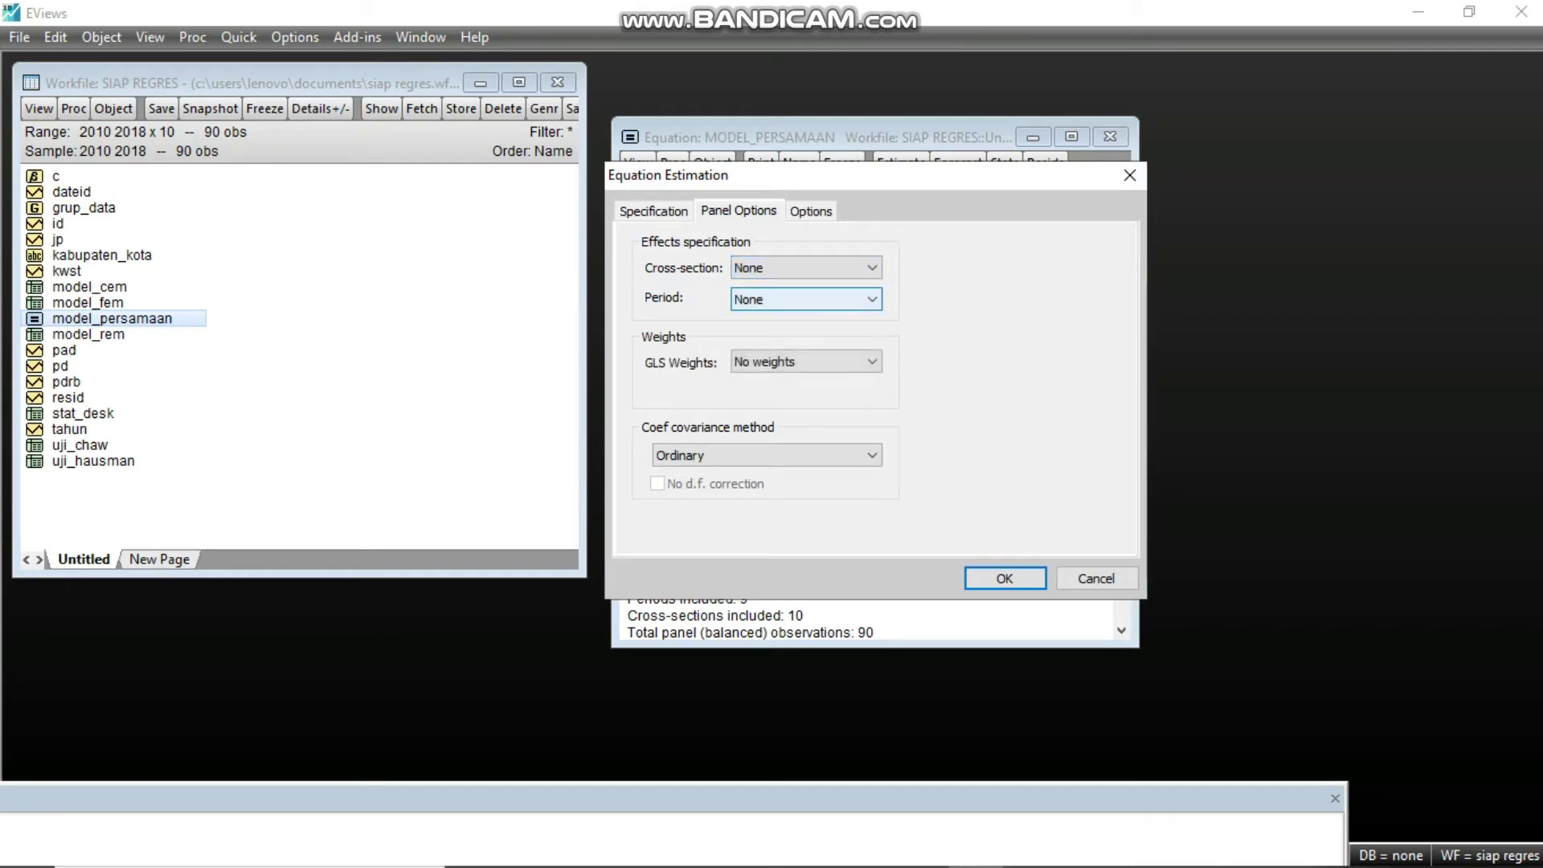
key("Tab")
key("Return")
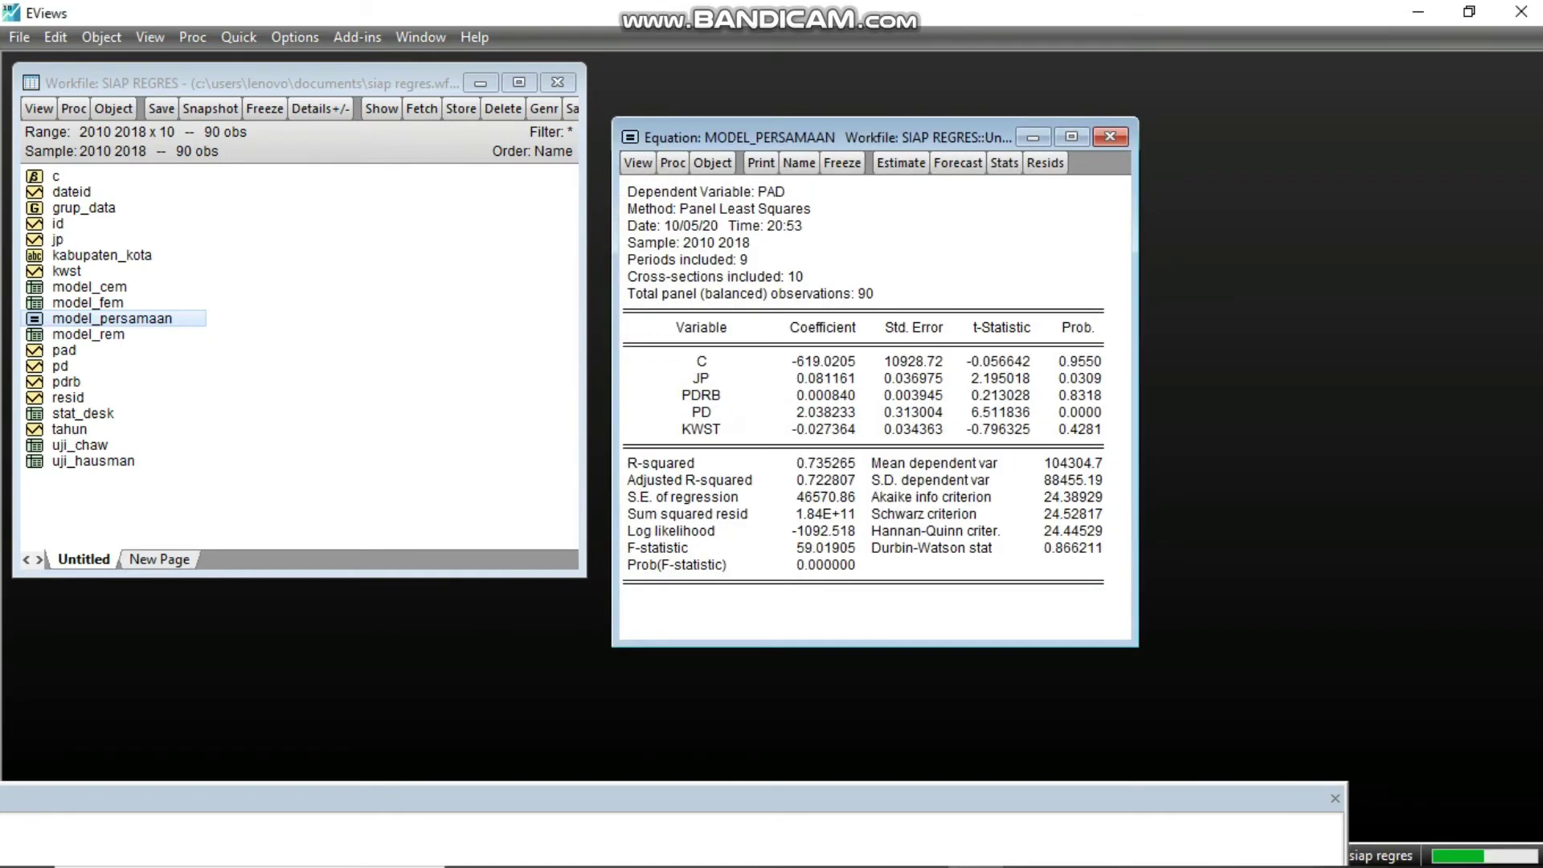
- Try to run the Omitted Random Effects - Lagrange Multiplier test on model_persamaan, then close the equation
left_click(638, 163)
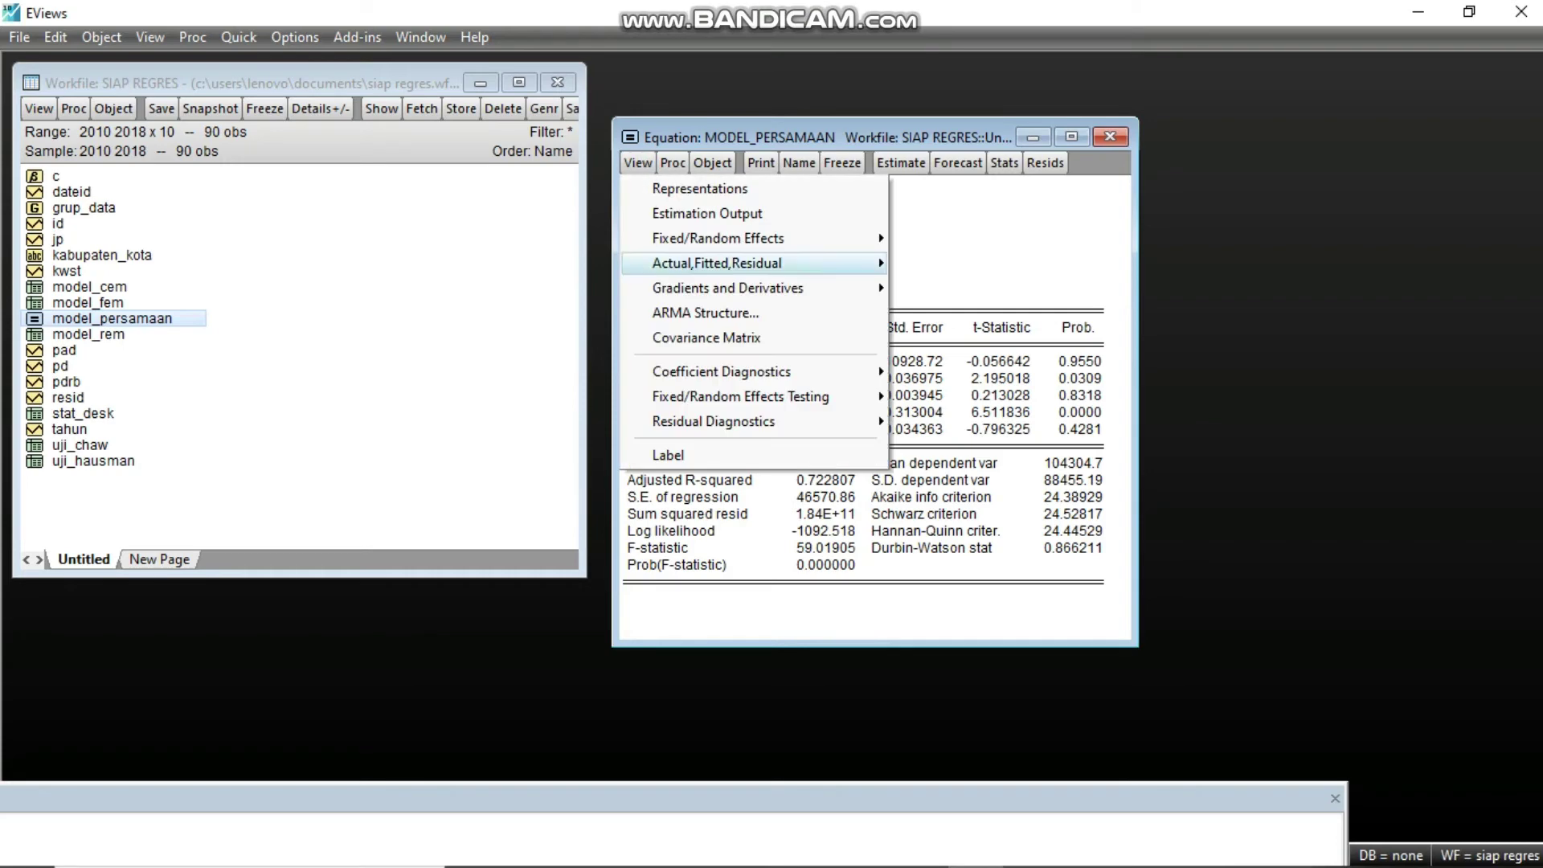
key("Right")
key("Down")
key("Down")
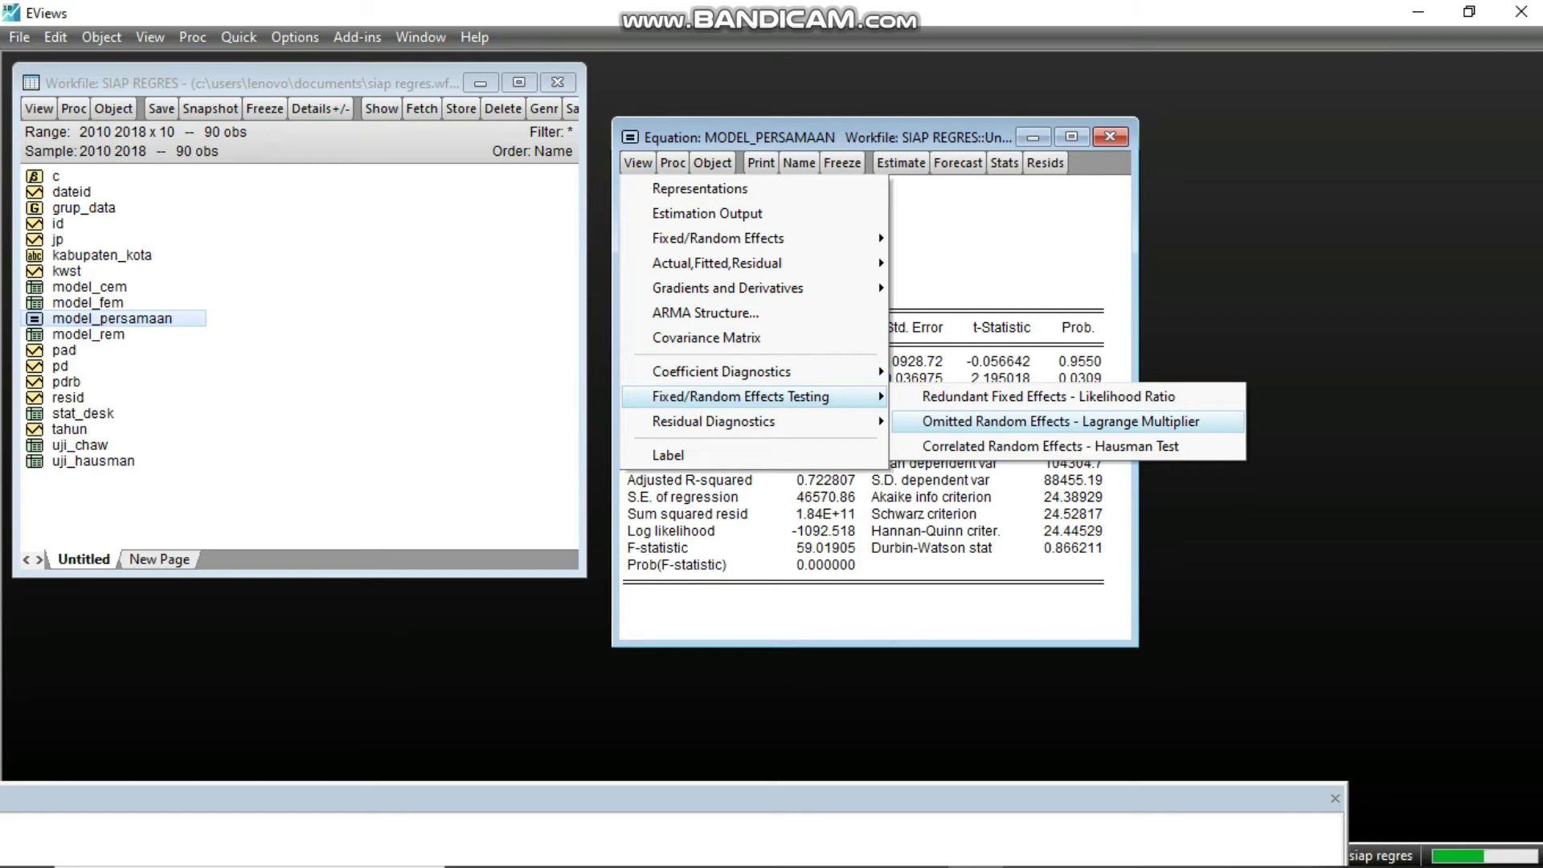
key("Return")
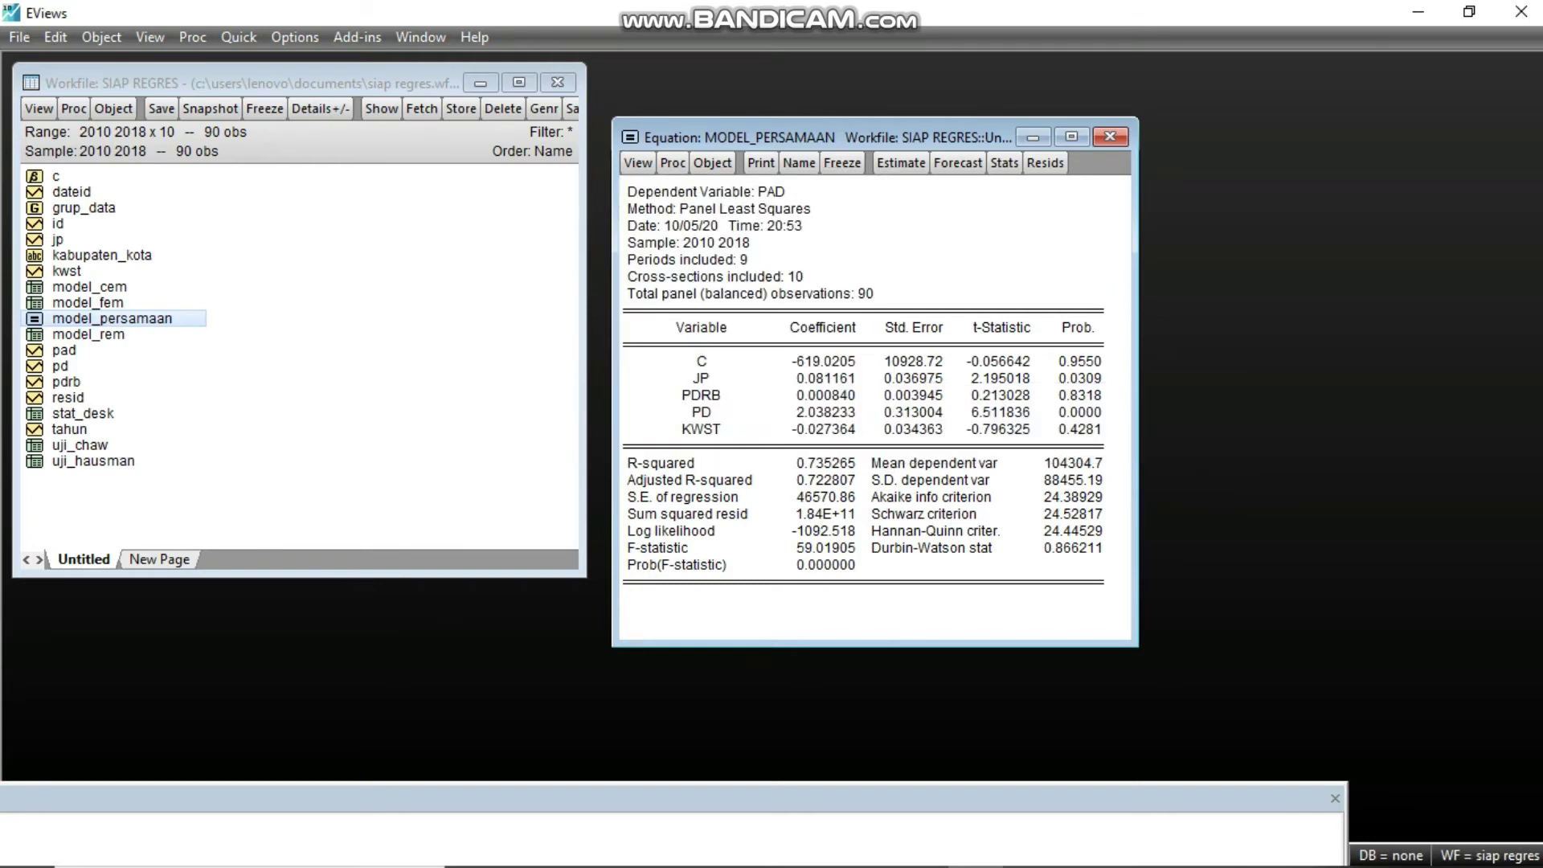
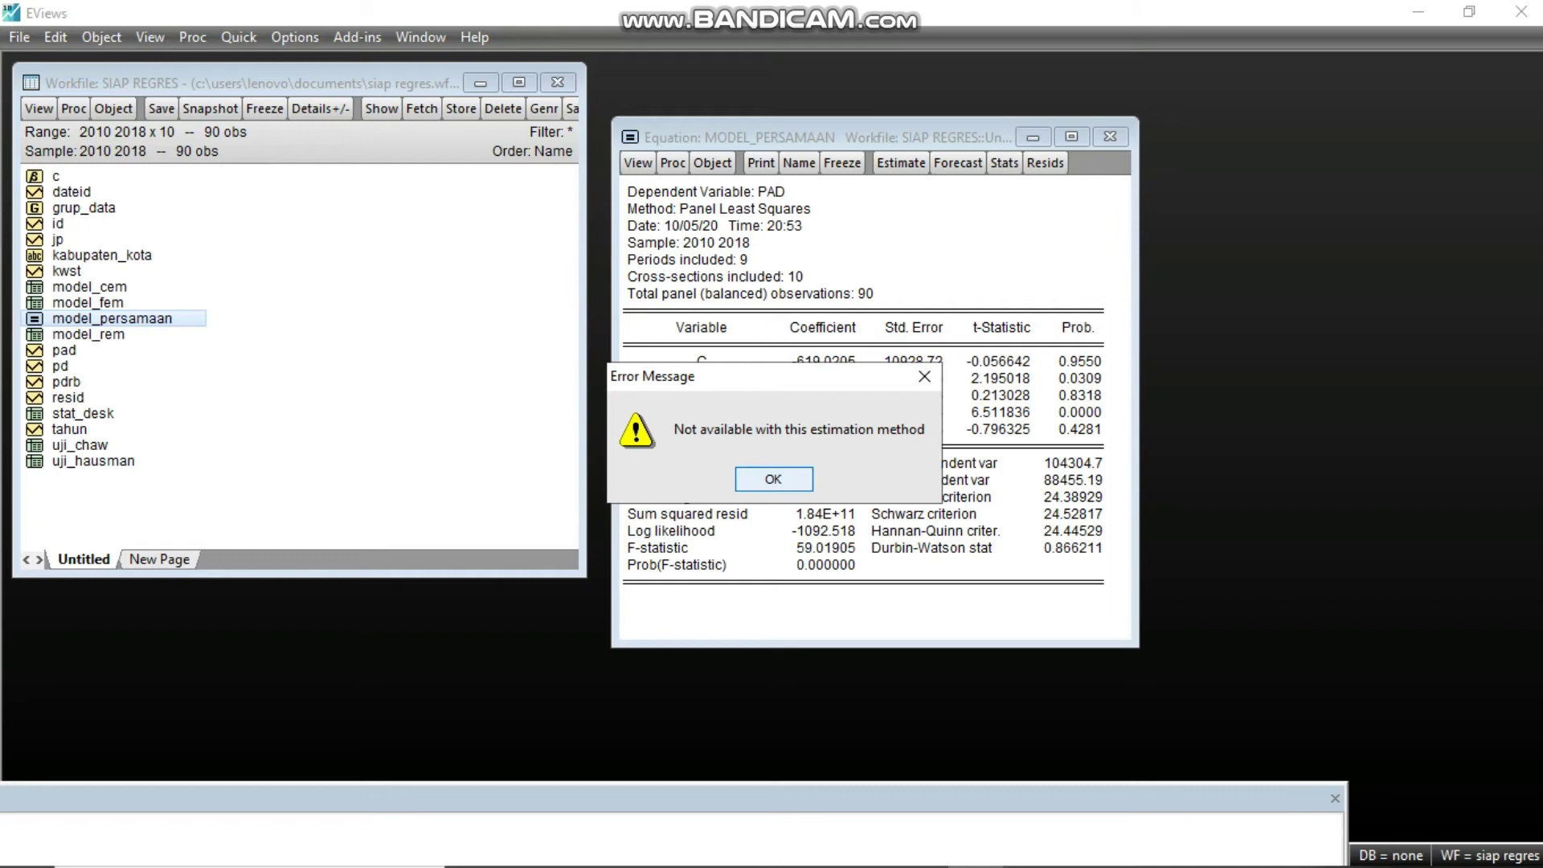
key("Return")
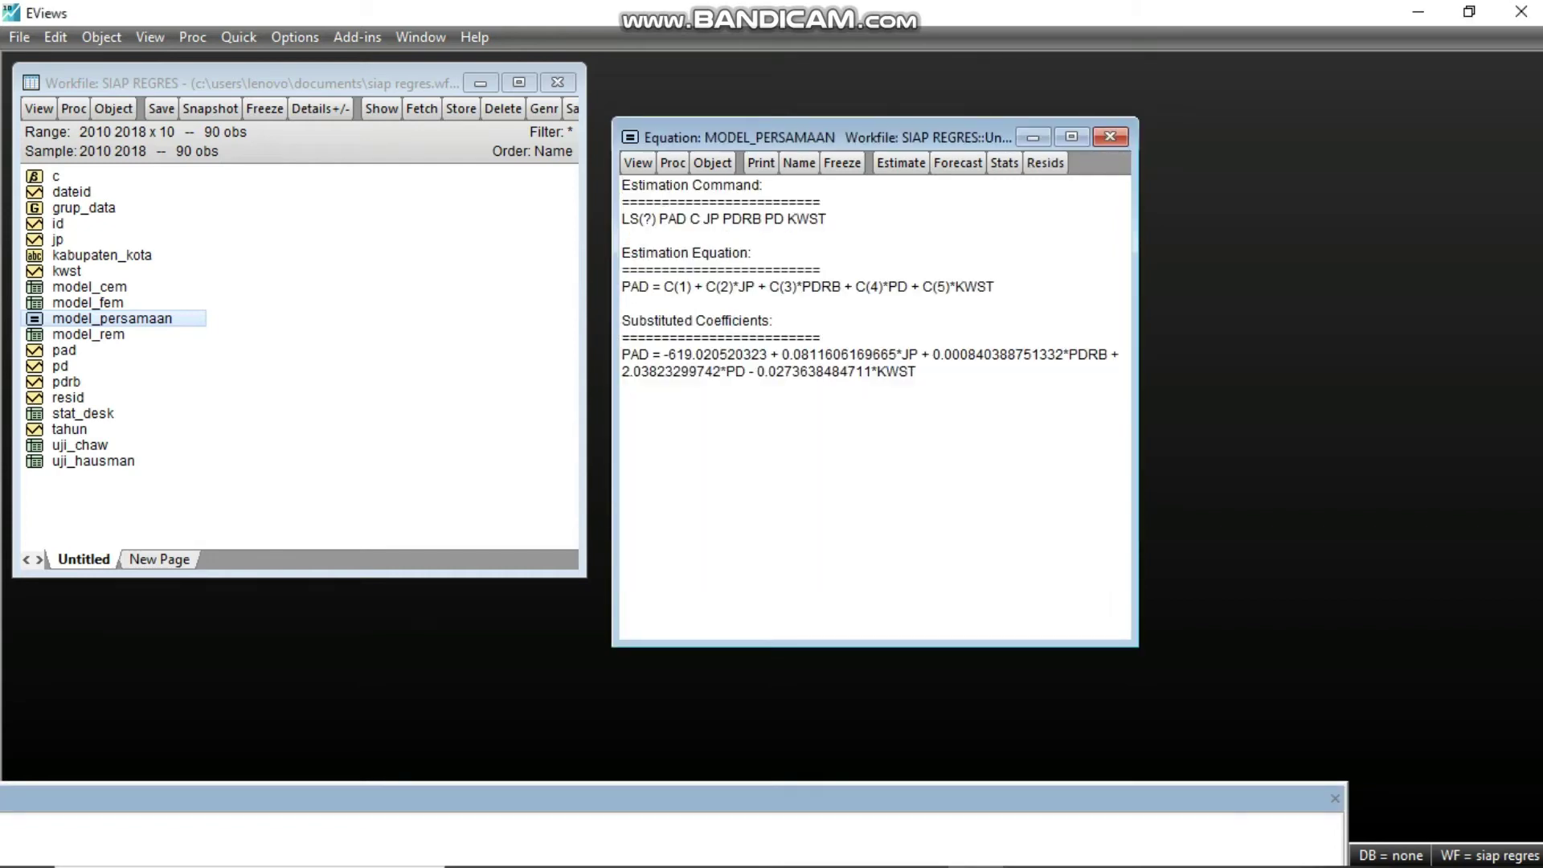
left_click(1109, 137)
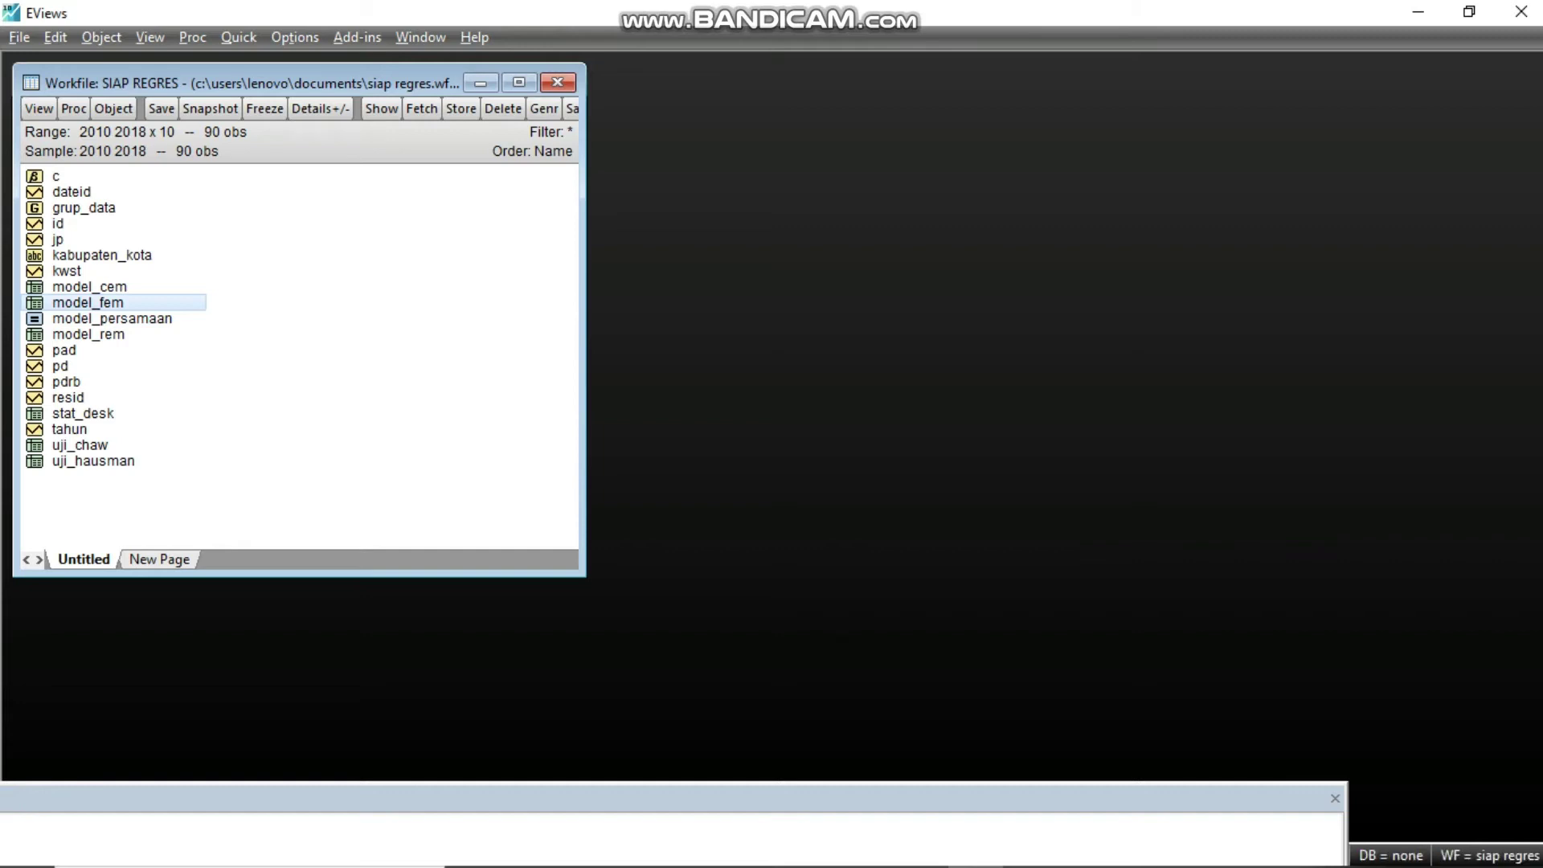
- Switch to Document1 in WPS Office and insert four empty lines above the "Model-model regresi panel data" heading
key("alt+Tab")
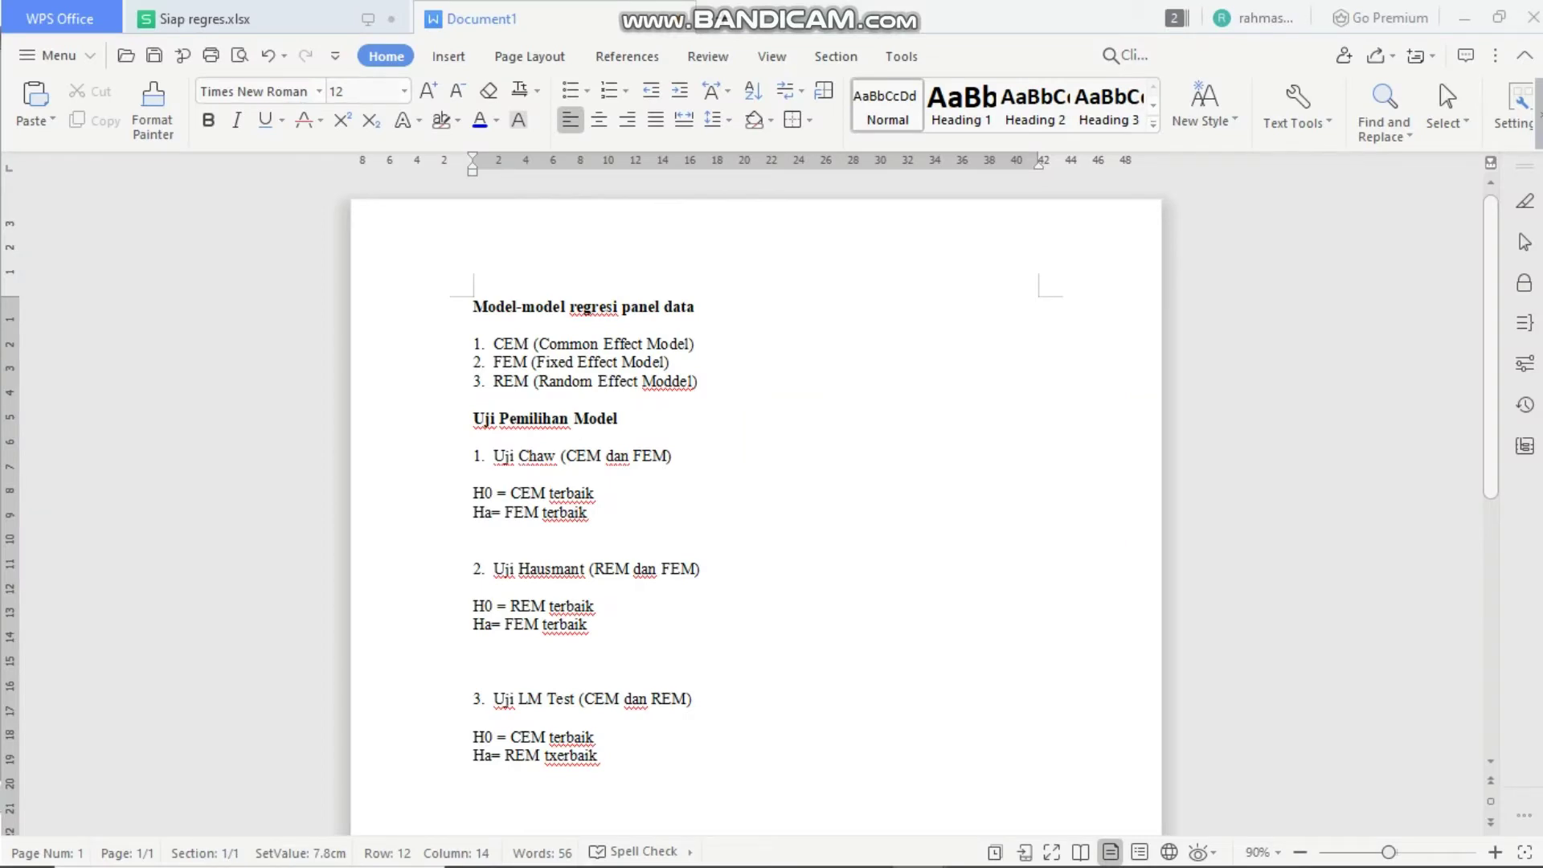
left_click(474, 307)
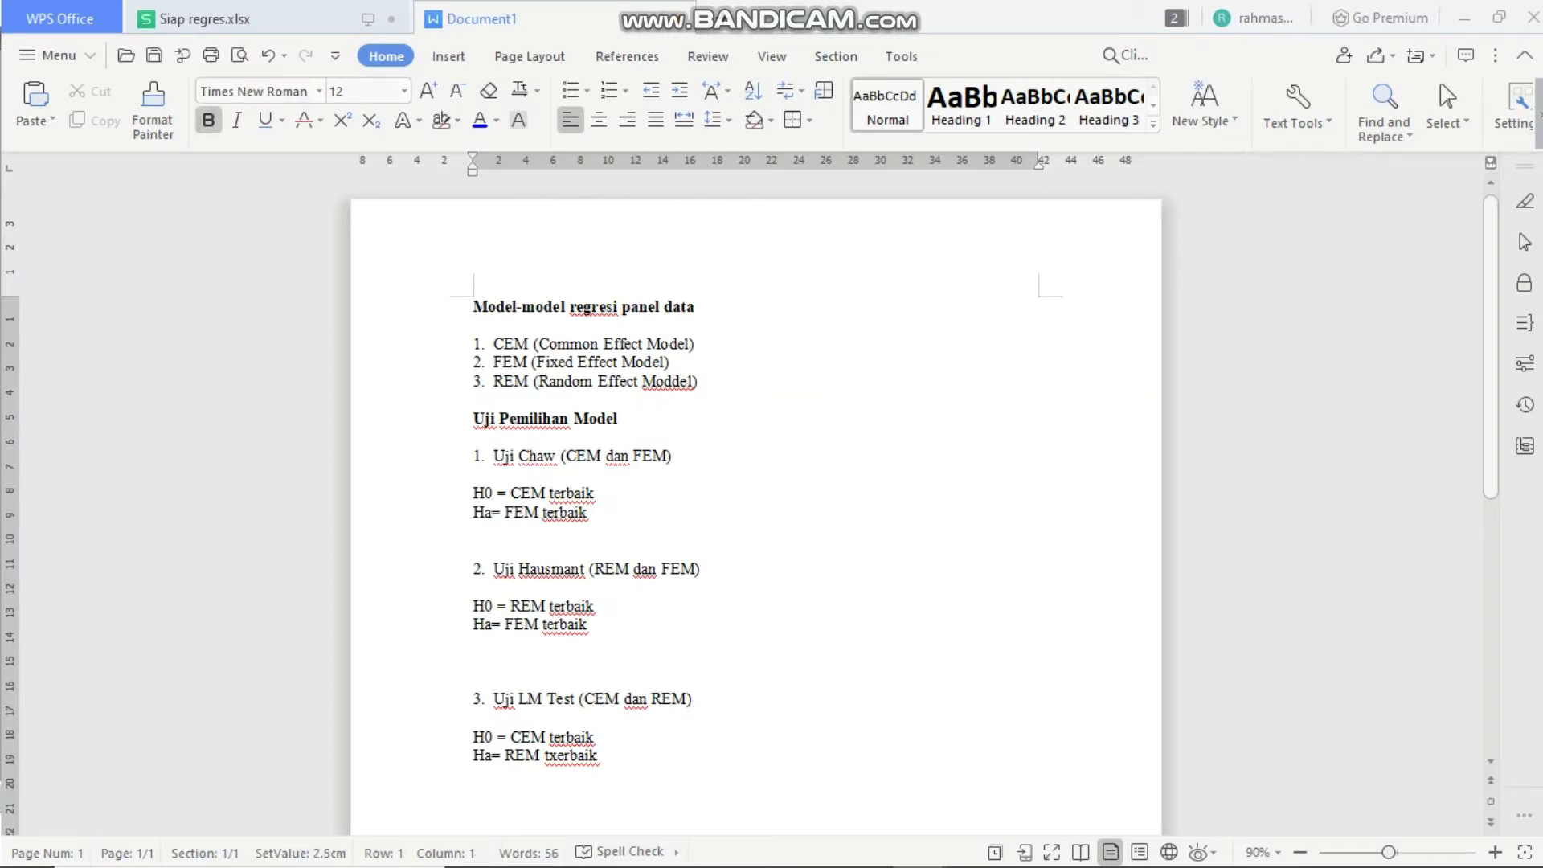
key("Return")
key("Return")
key("Return")
key("Return")
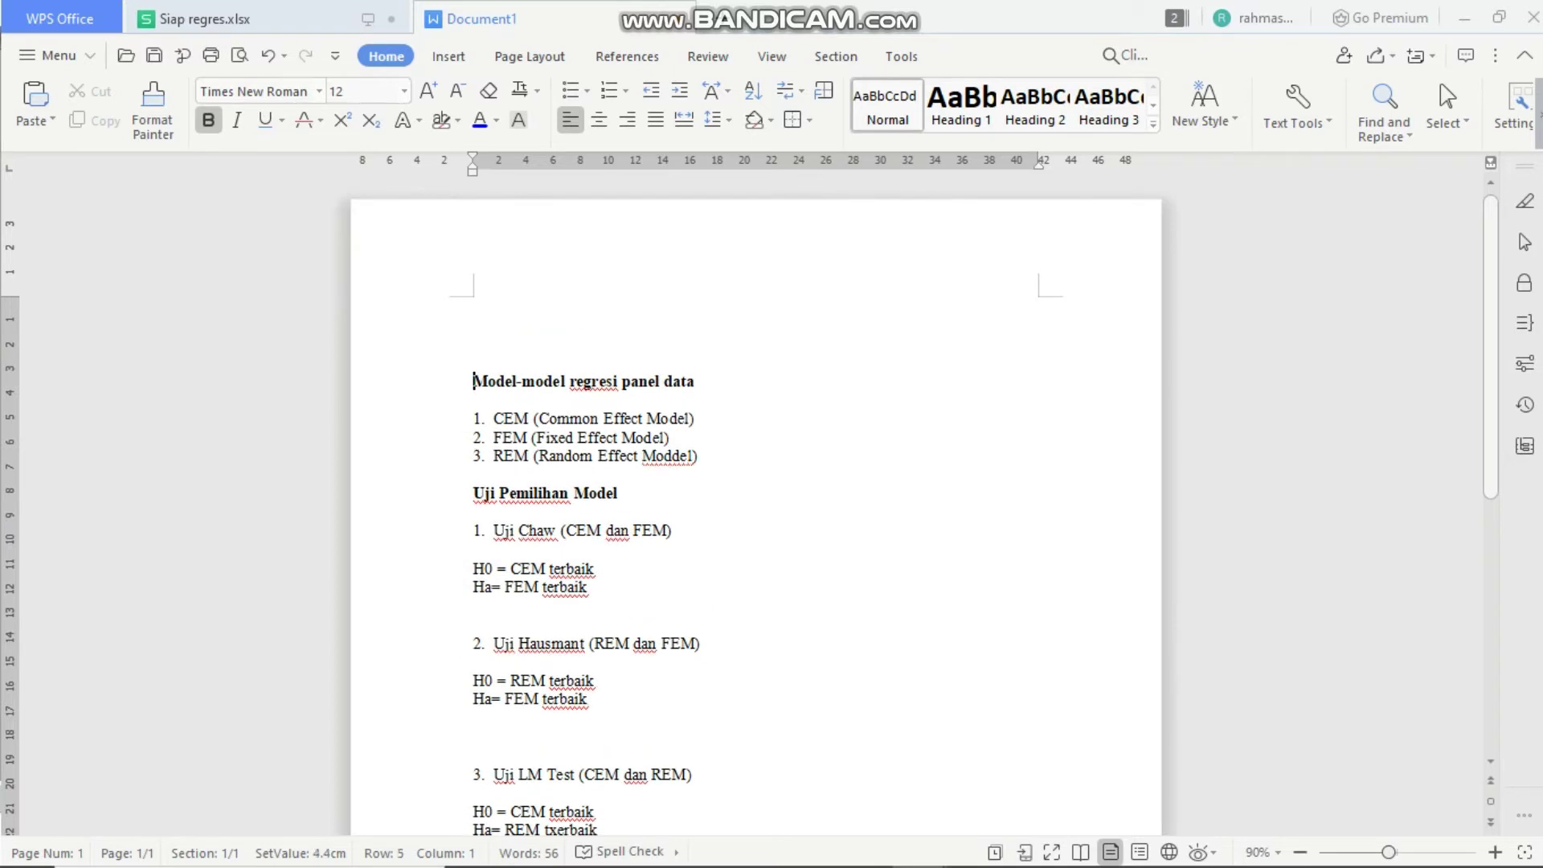
- Enter the heading "Statistik Deskriptif" on the first line of the document, followed by two line breaks
key("Up")
key("Up")
key("Up")
key("Up")
type("Statistik")
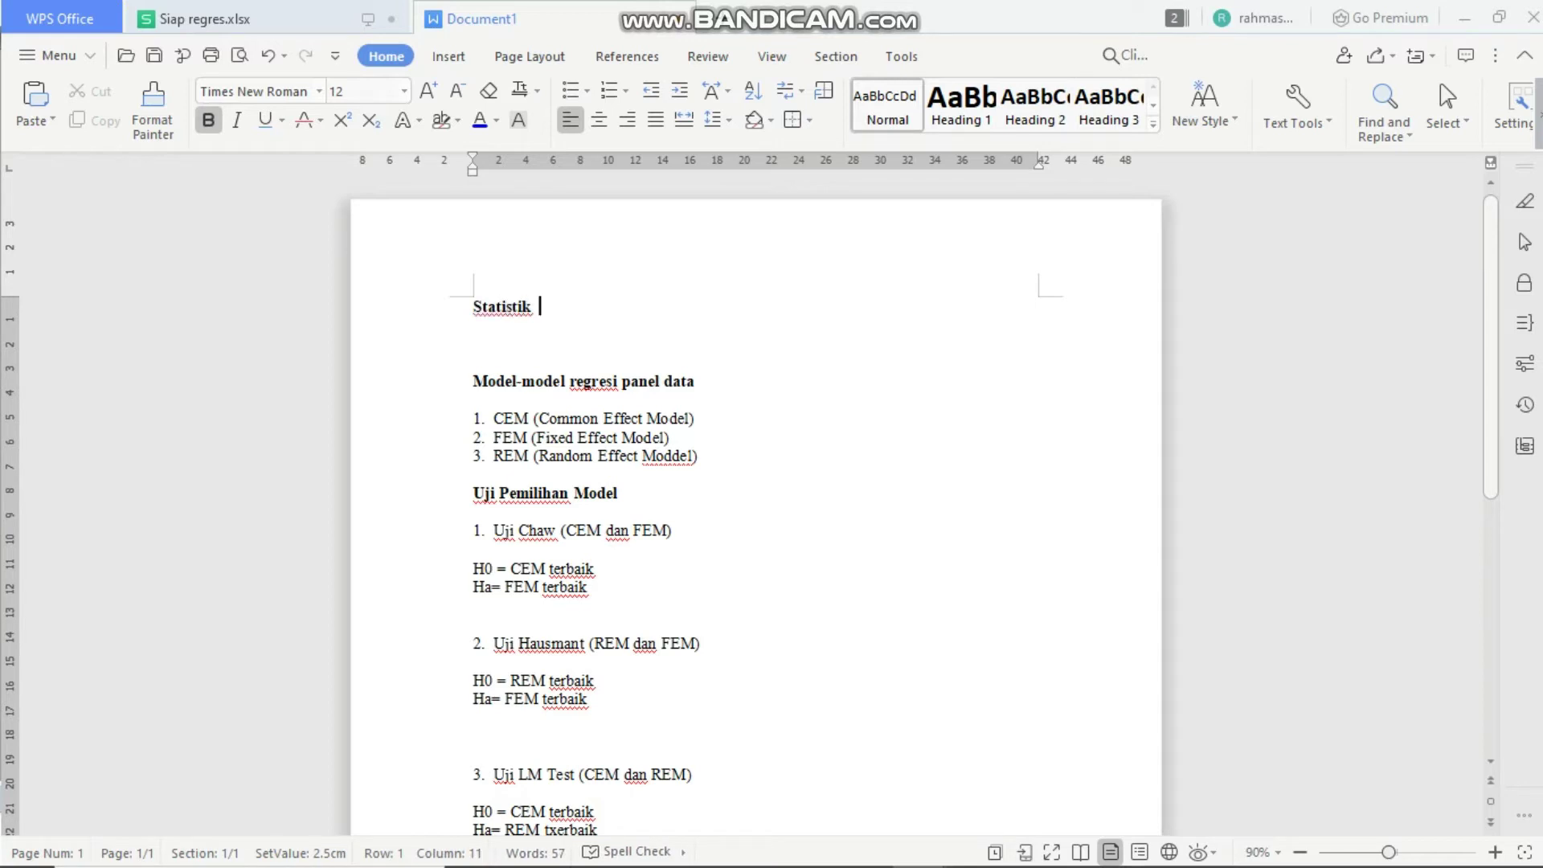
key("BackSpace")
type("Deskriptif")
key("Return")
key("Return")
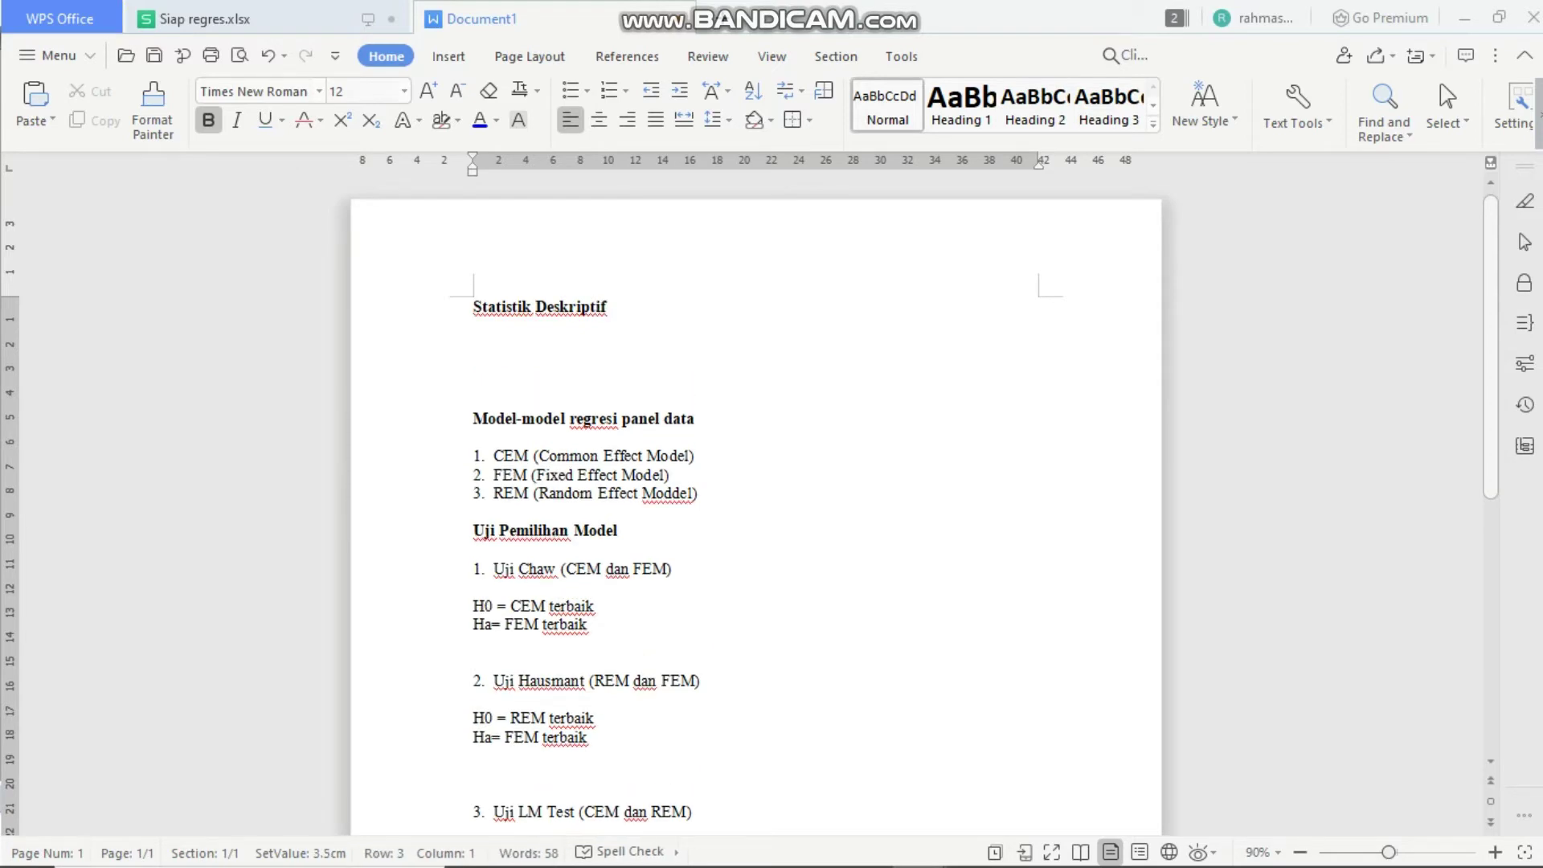
- Switch to EViews, open the stat_desk table and copy its entire contents
key("alt+Tab")
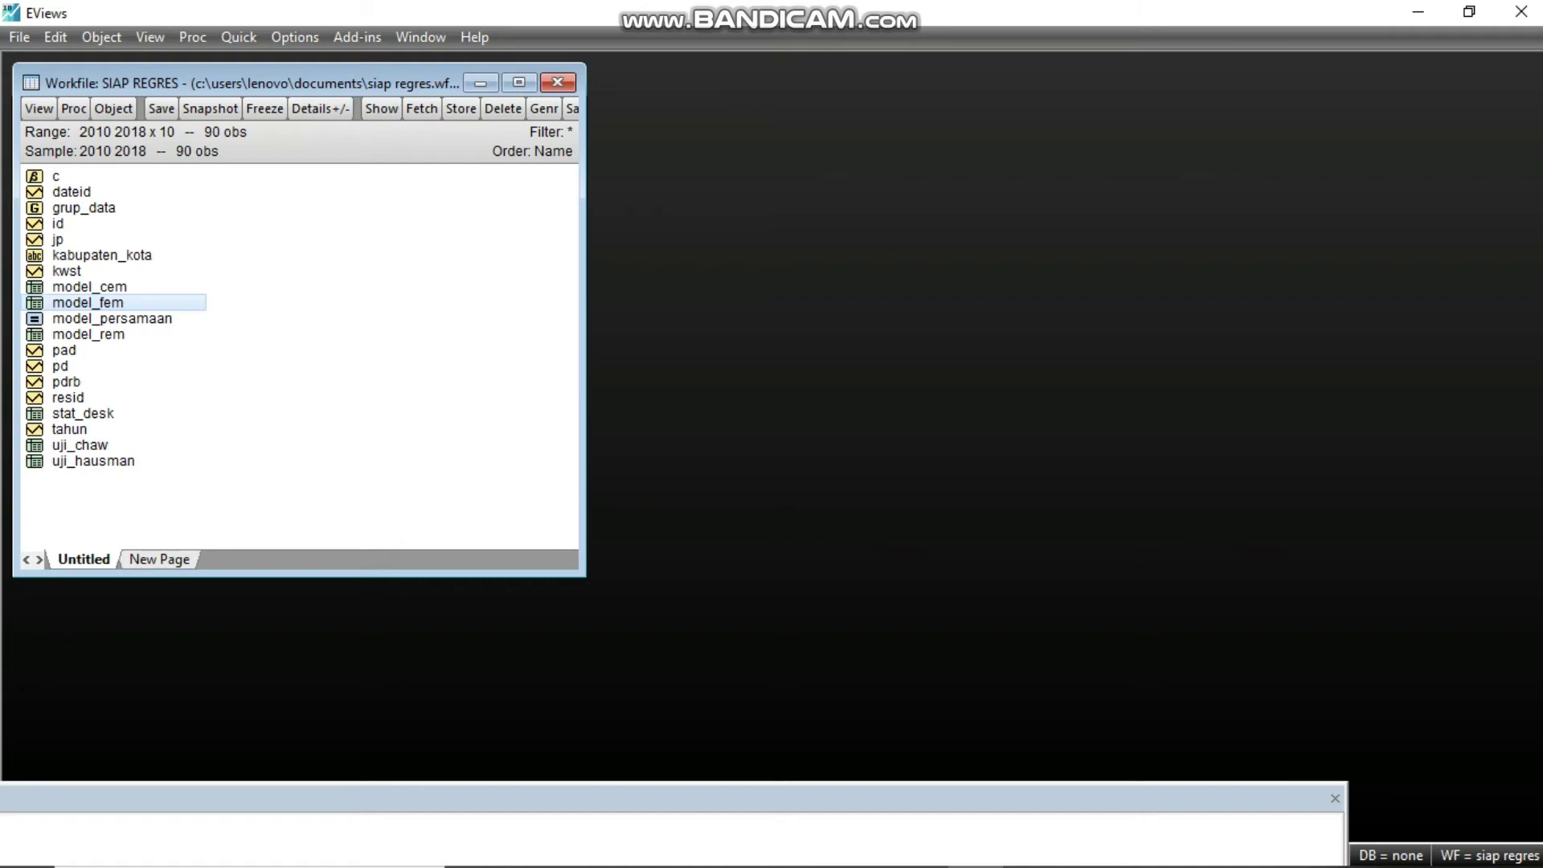
double_click(83, 413)
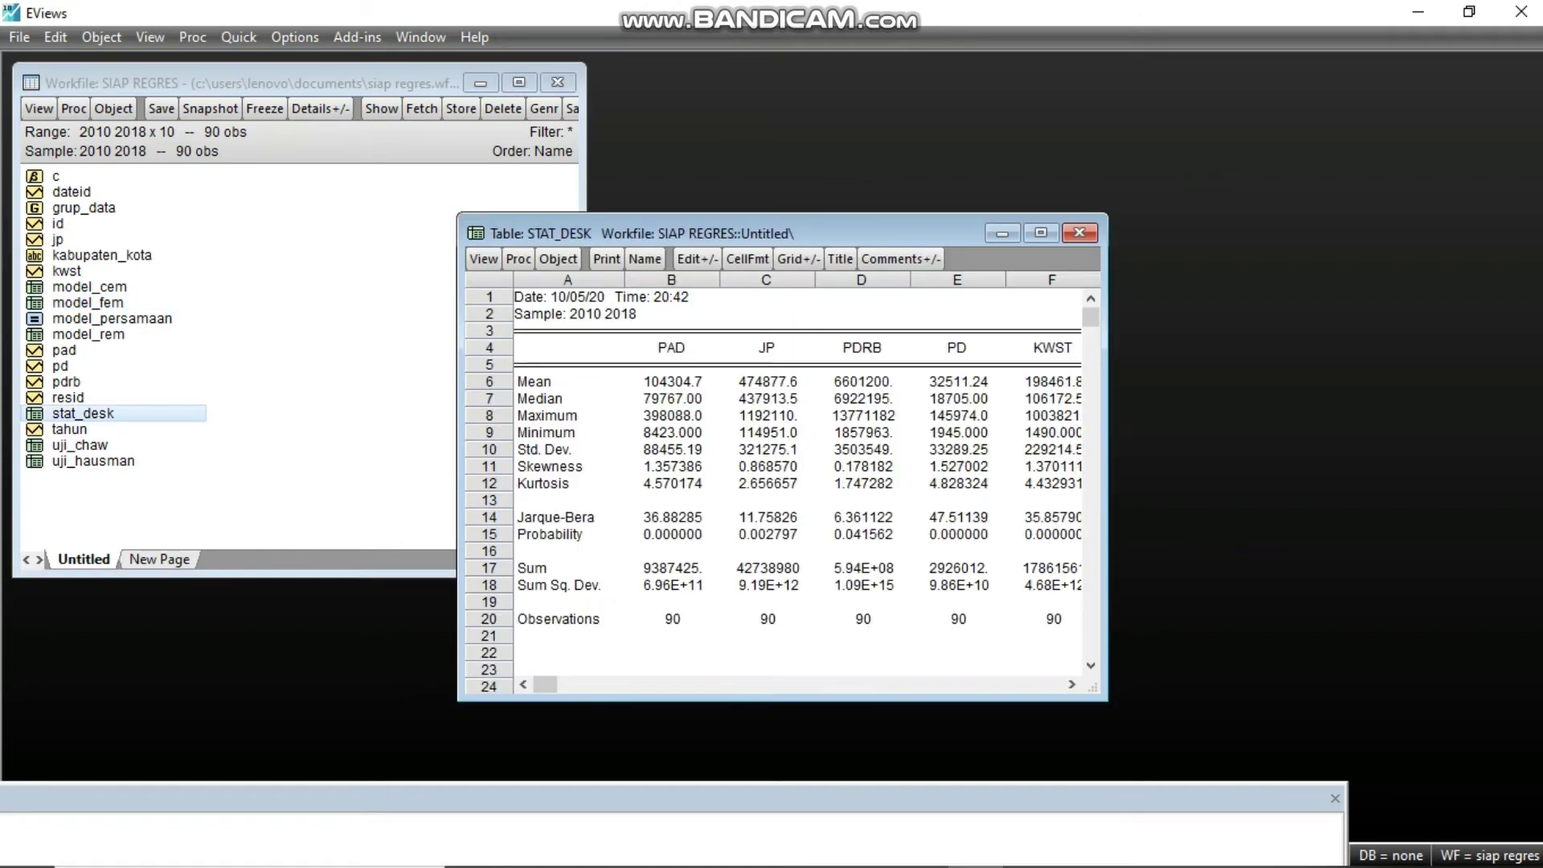
left_click(567, 382)
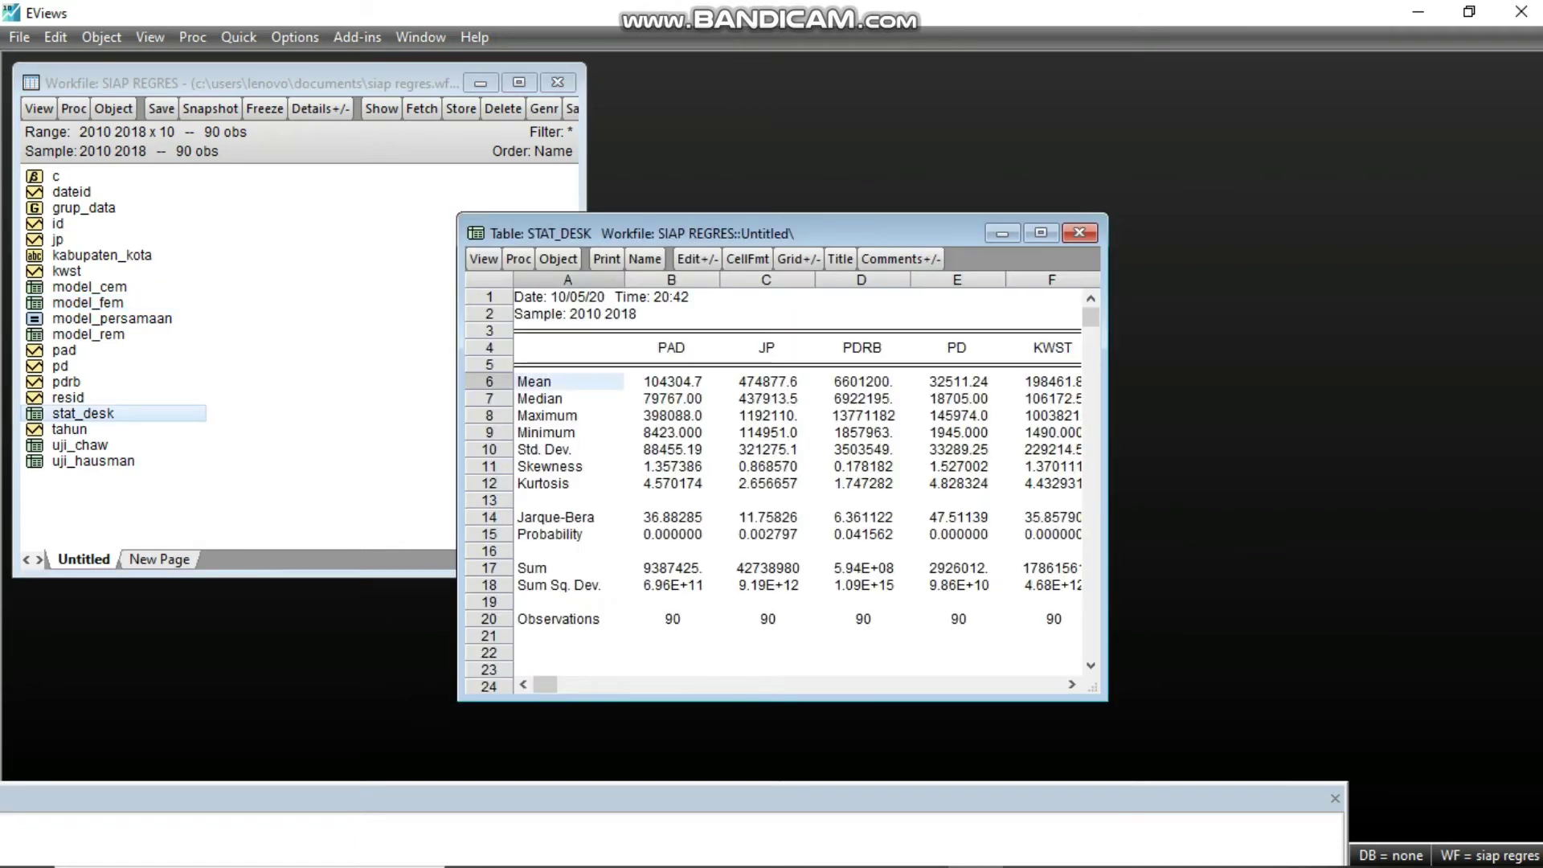
key("ctrl+a")
right_click(573, 381)
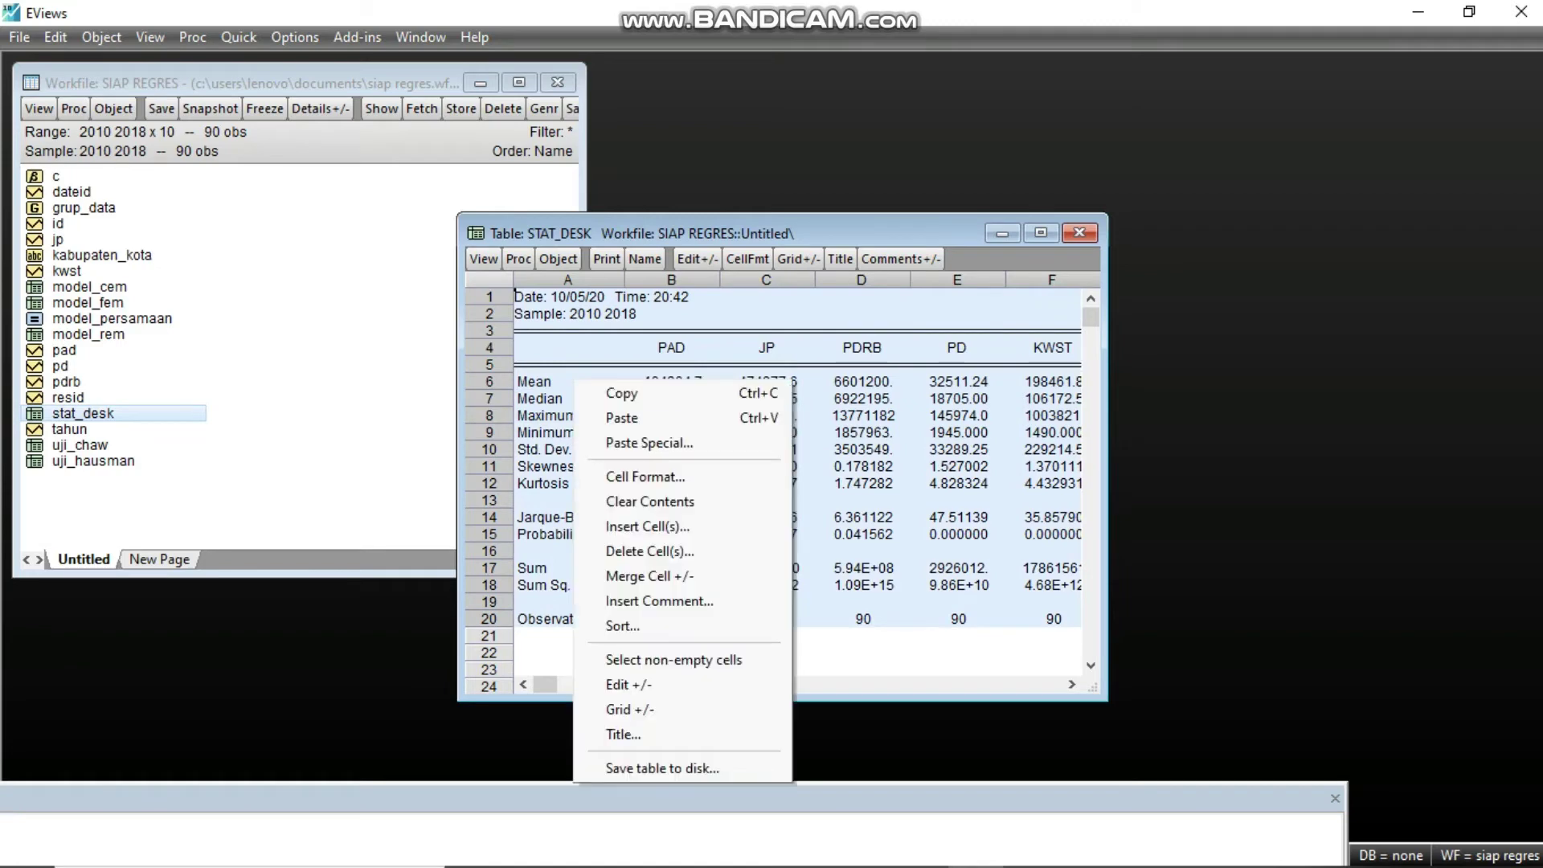
left_click(621, 393)
- Return to the WPS document and paste the copied statistics table beneath the "Statistik Deskriptif" heading
key("alt+Tab")
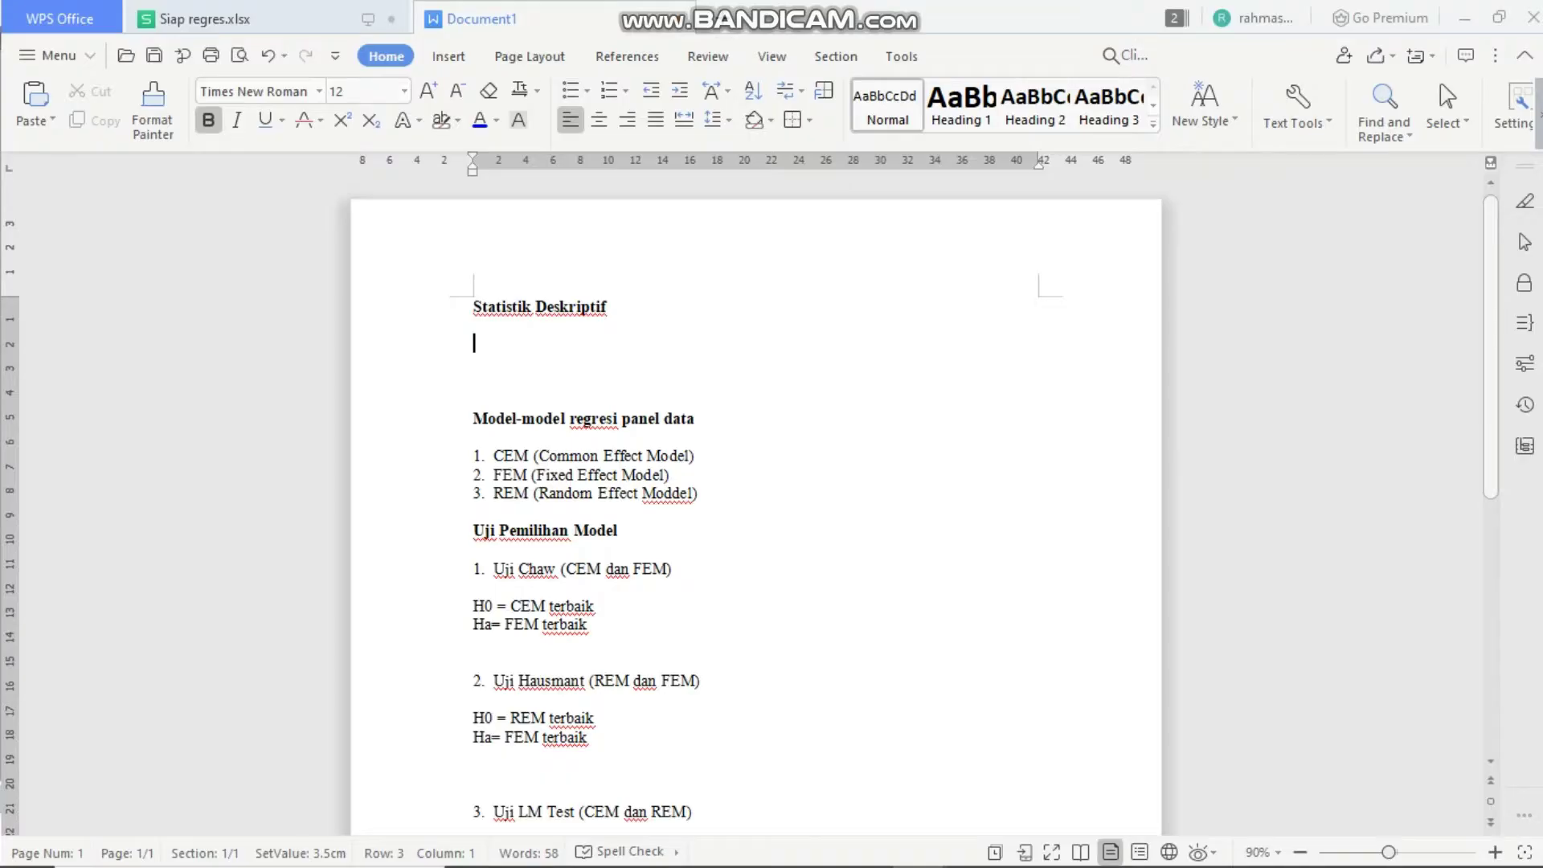
right_click(528, 353)
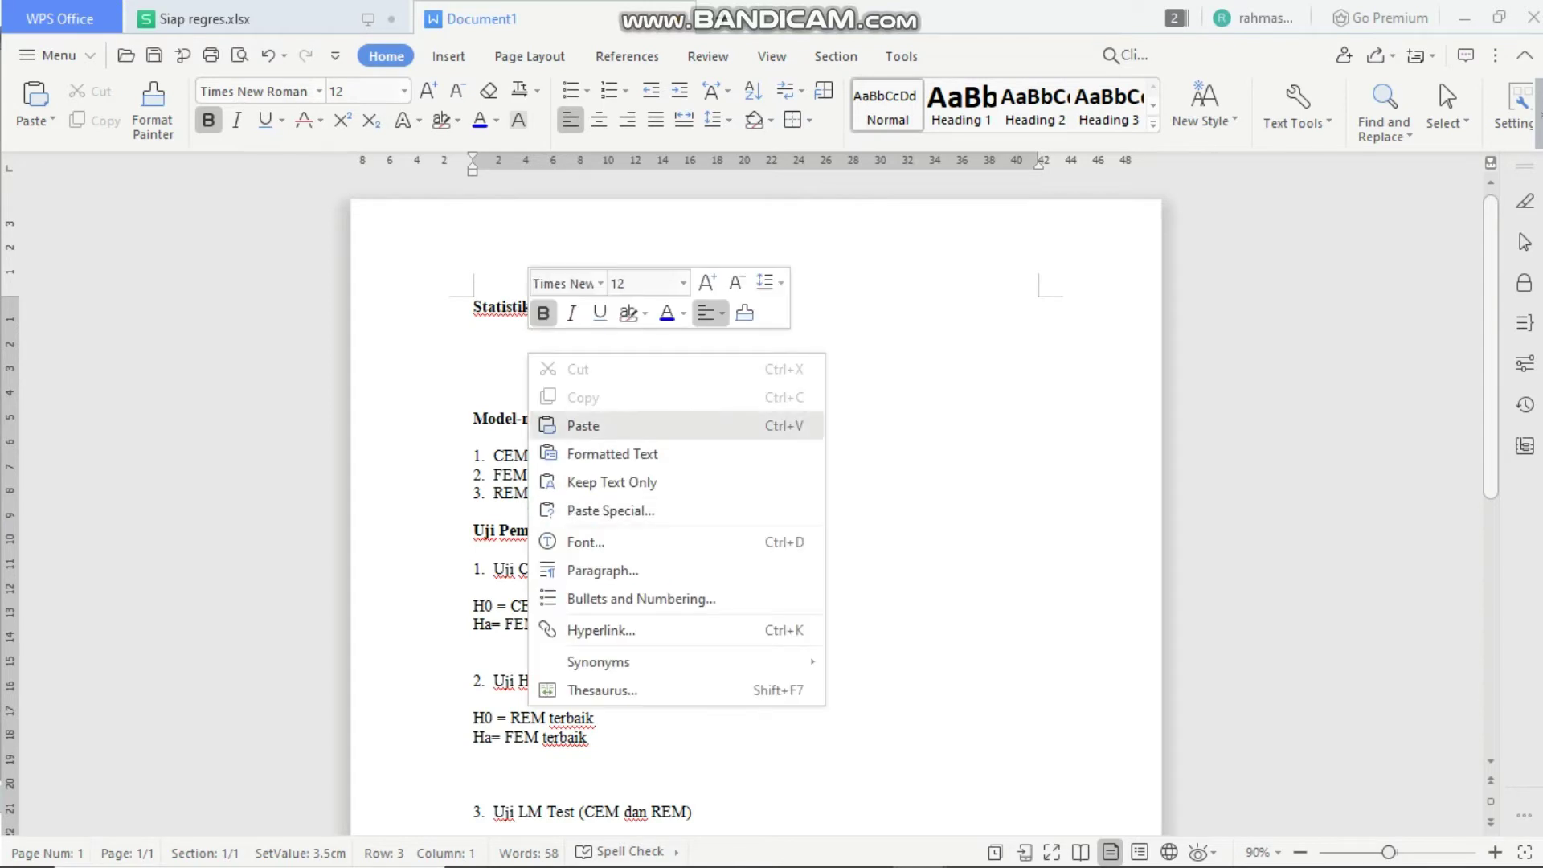
left_click(584, 425)
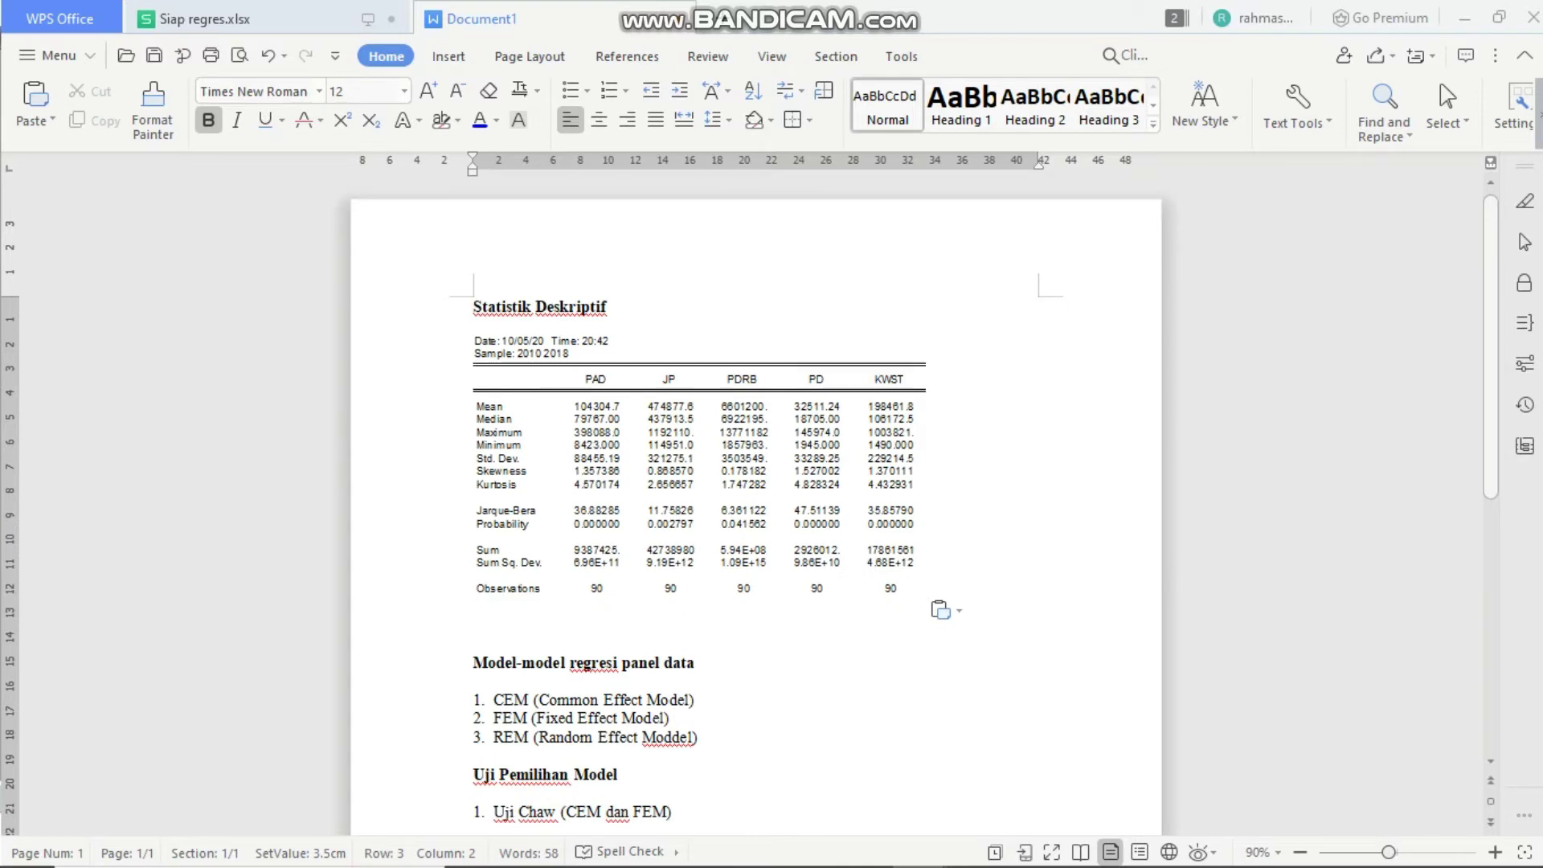
- Insert two empty unnumbered lines below the "CEM (Common Effect Model)" list item
left_click(1417, 852)
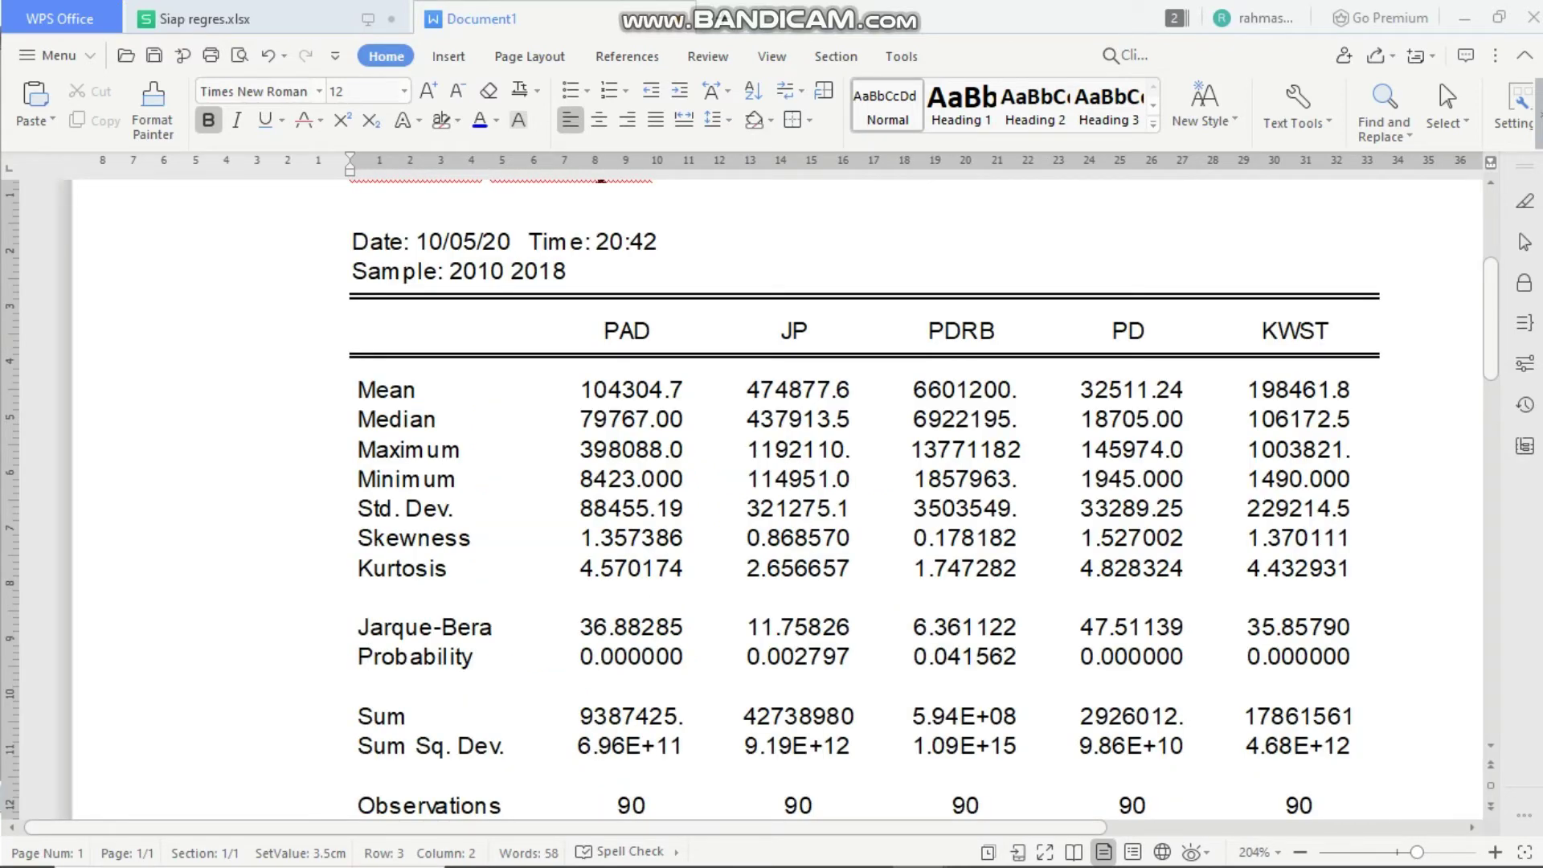
left_click(1300, 852)
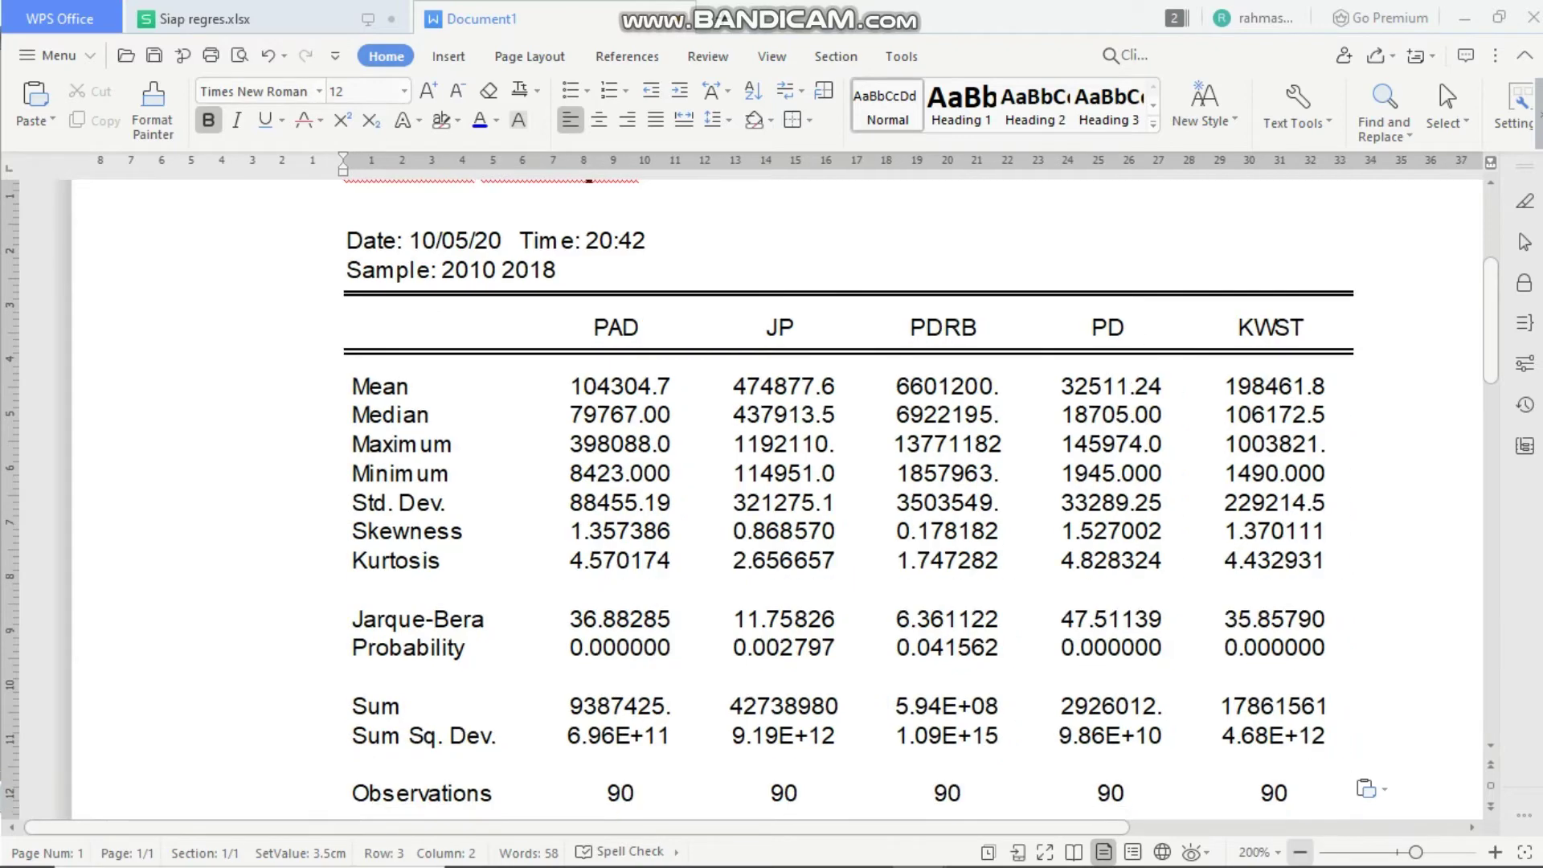
left_click(1299, 852)
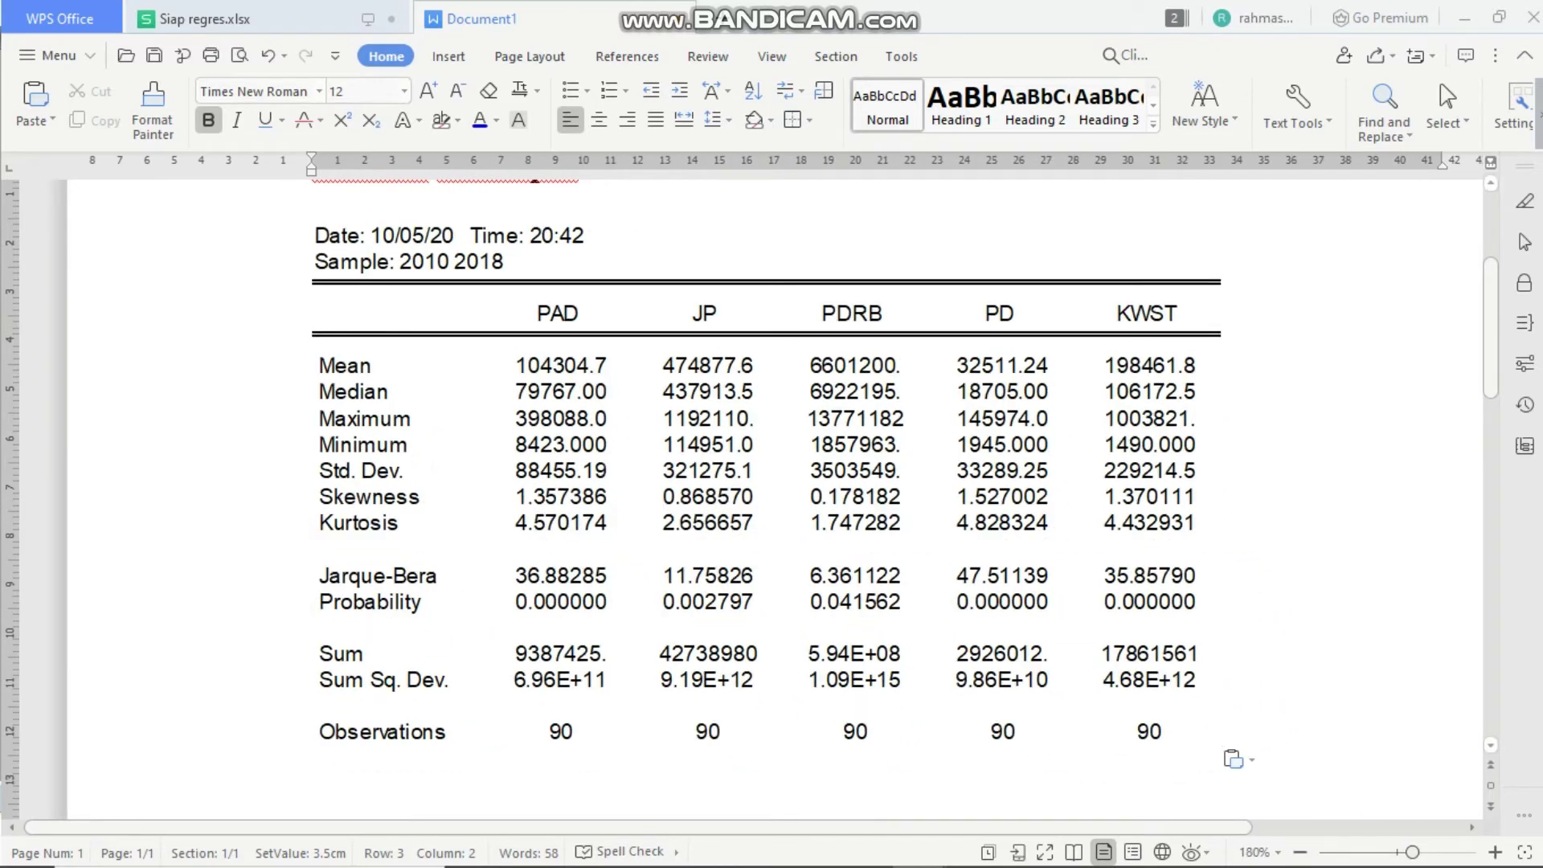
scroll(752, 499, "down", 3)
scroll(752, 499, "down", 4)
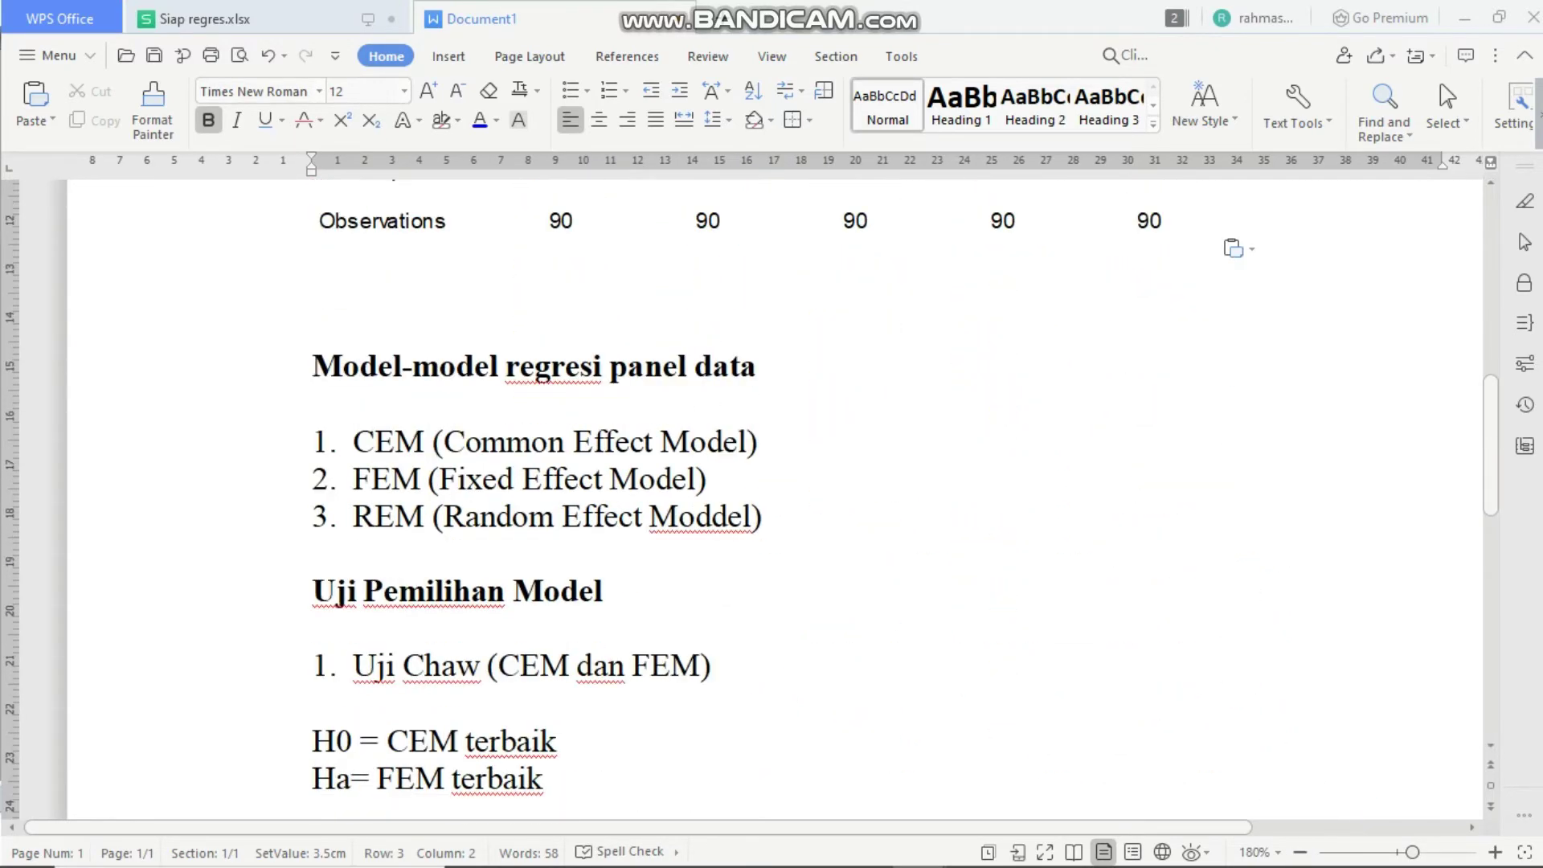
left_click(760, 442)
key("Return")
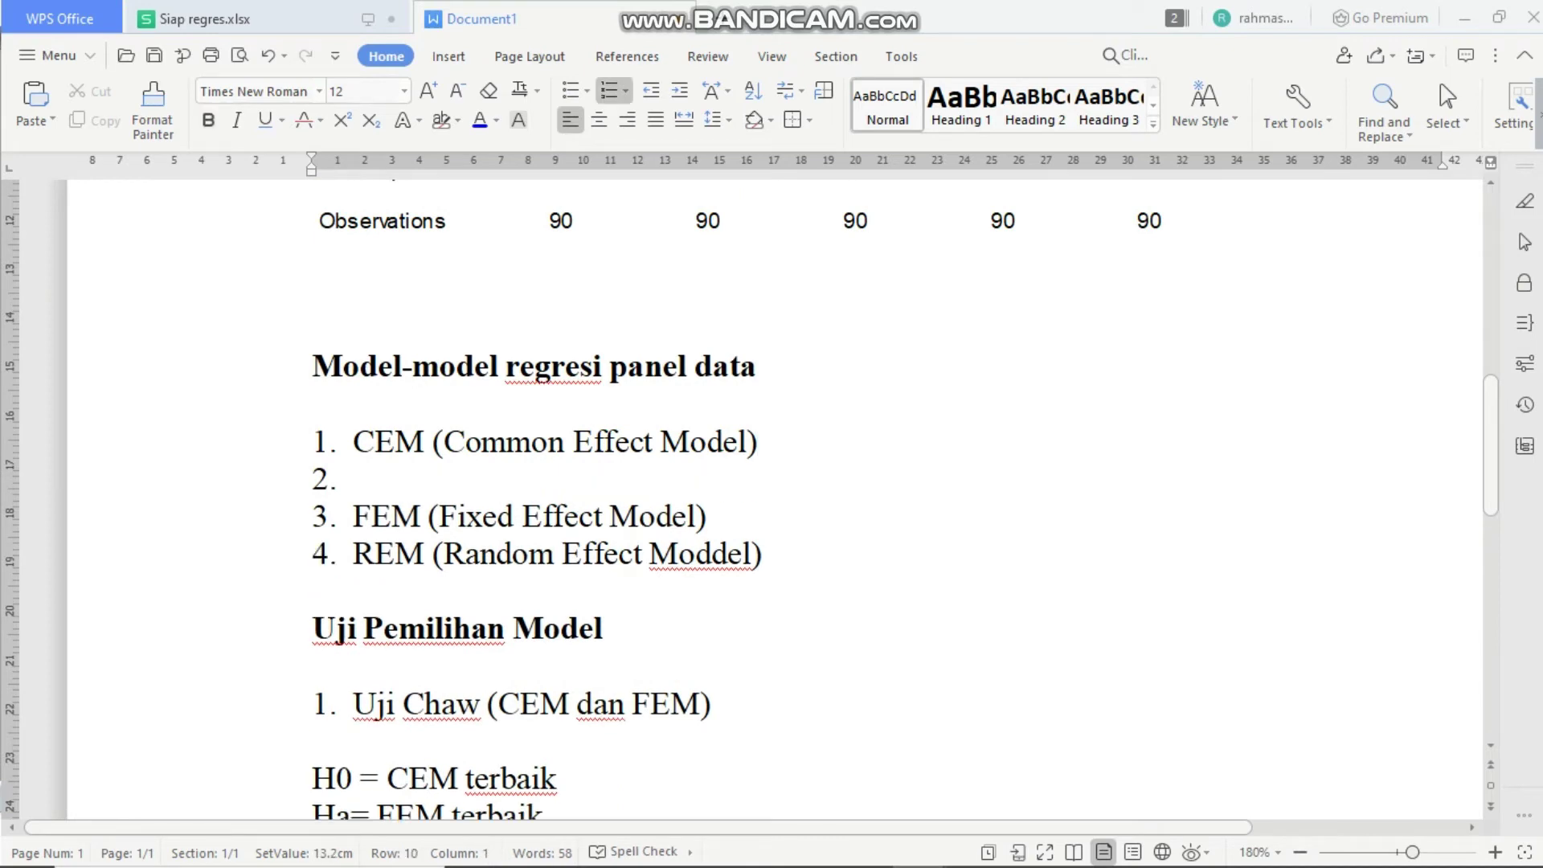
key("BackSpace")
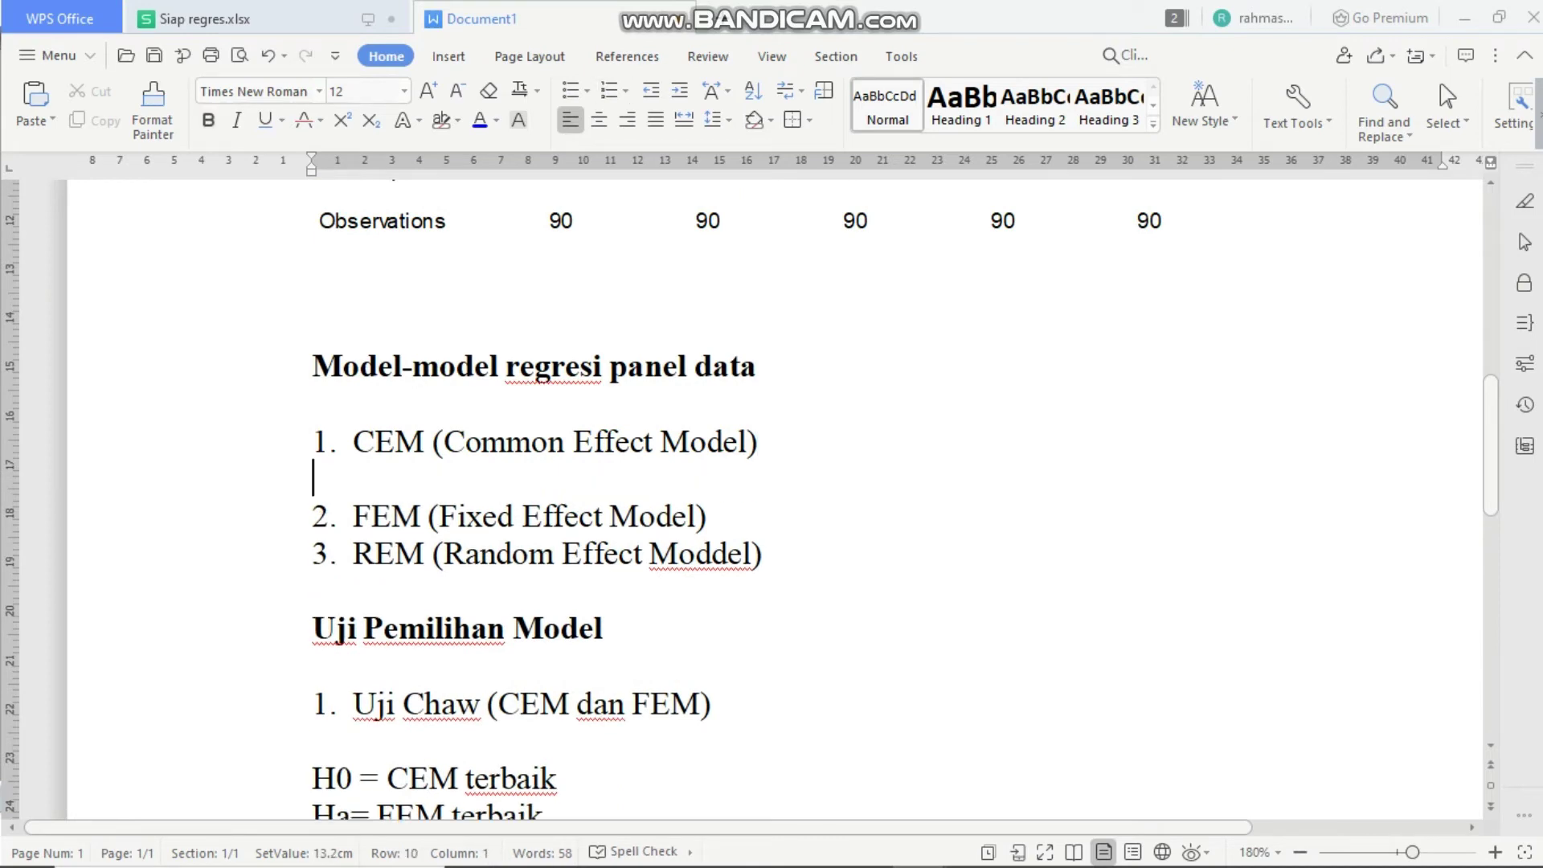
key("Return")
- Switch to EViews, open the model_cem table in place of stat_desk, and copy its entire contents
key("alt+Tab")
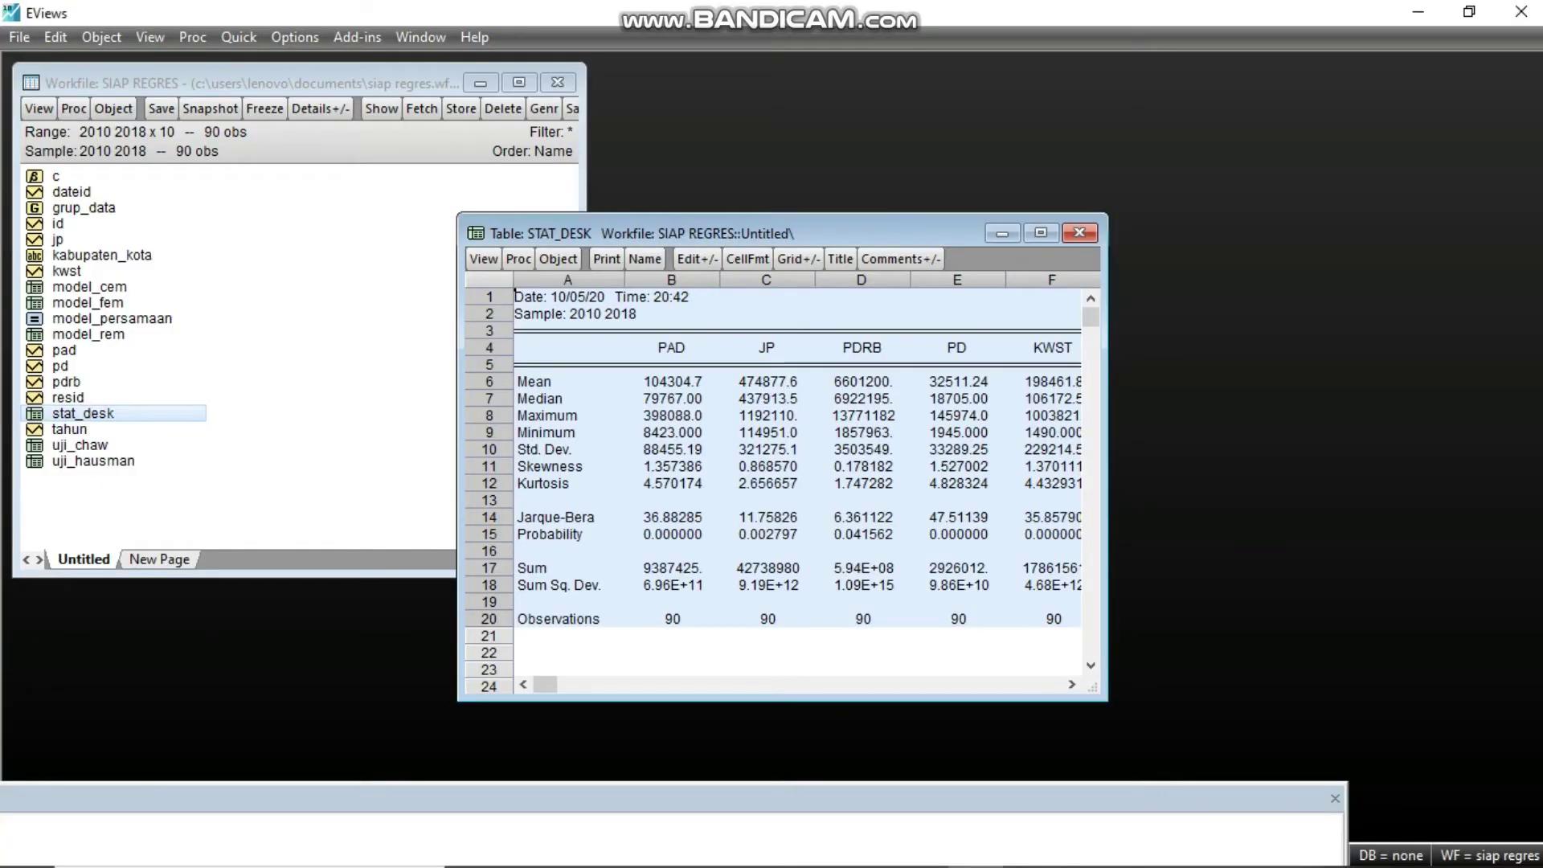
key("ctrl+F4")
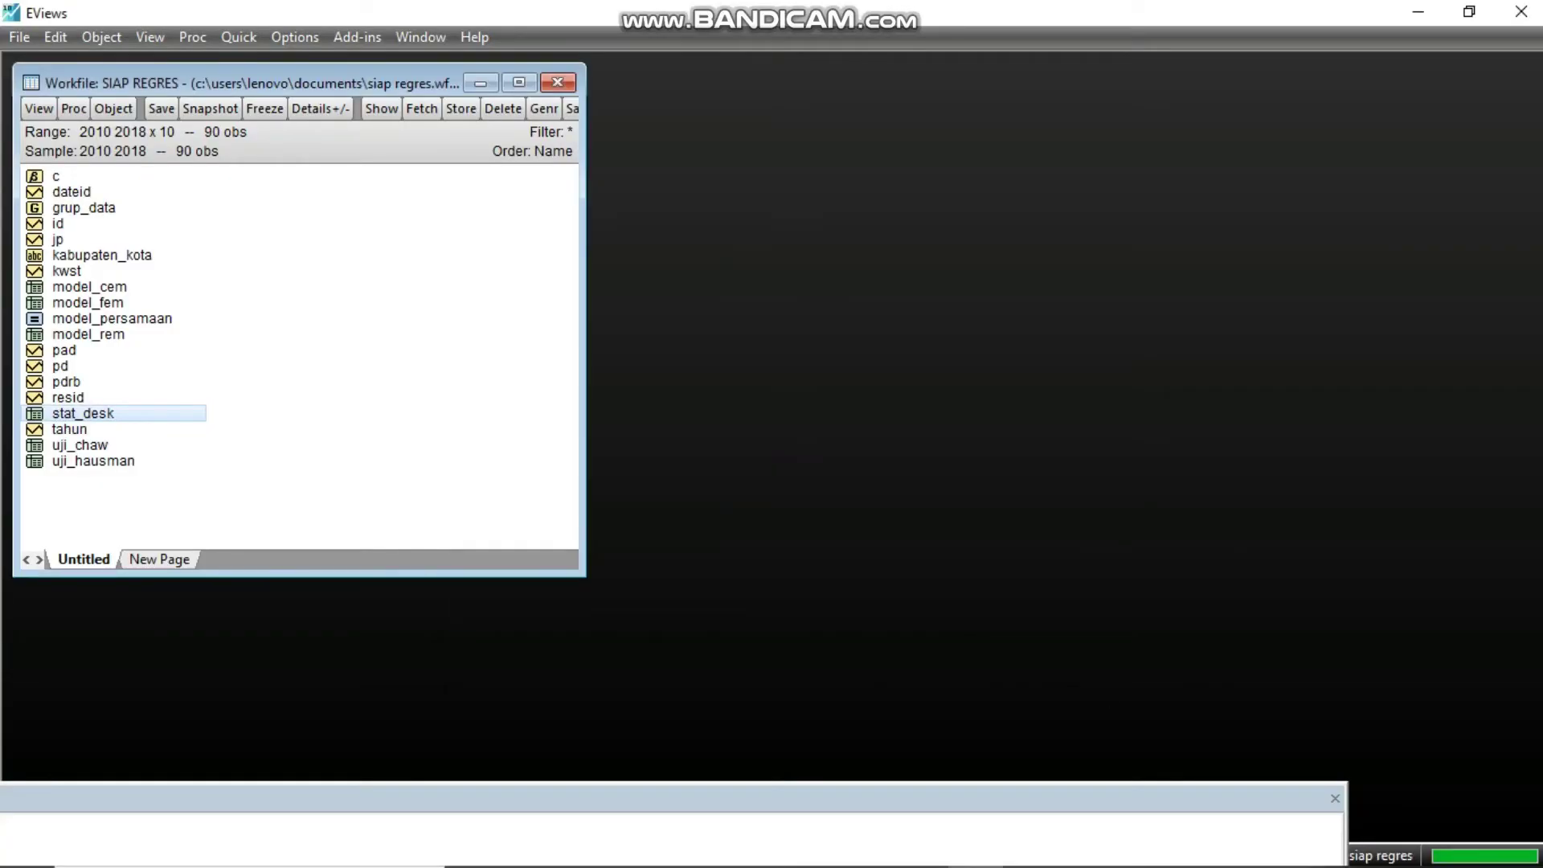
double_click(89, 287)
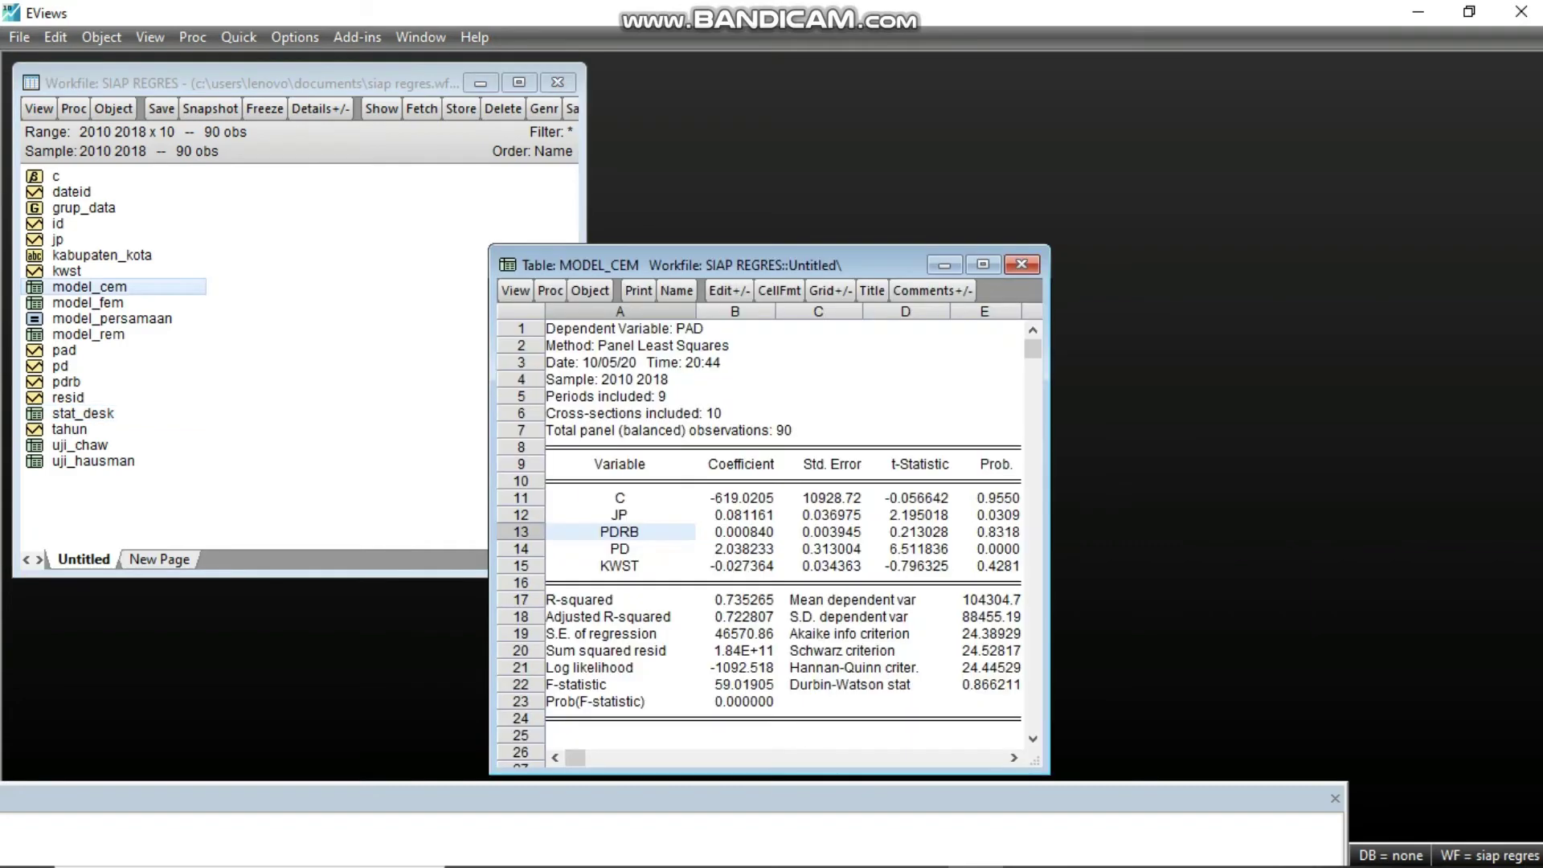
left_click(620, 363)
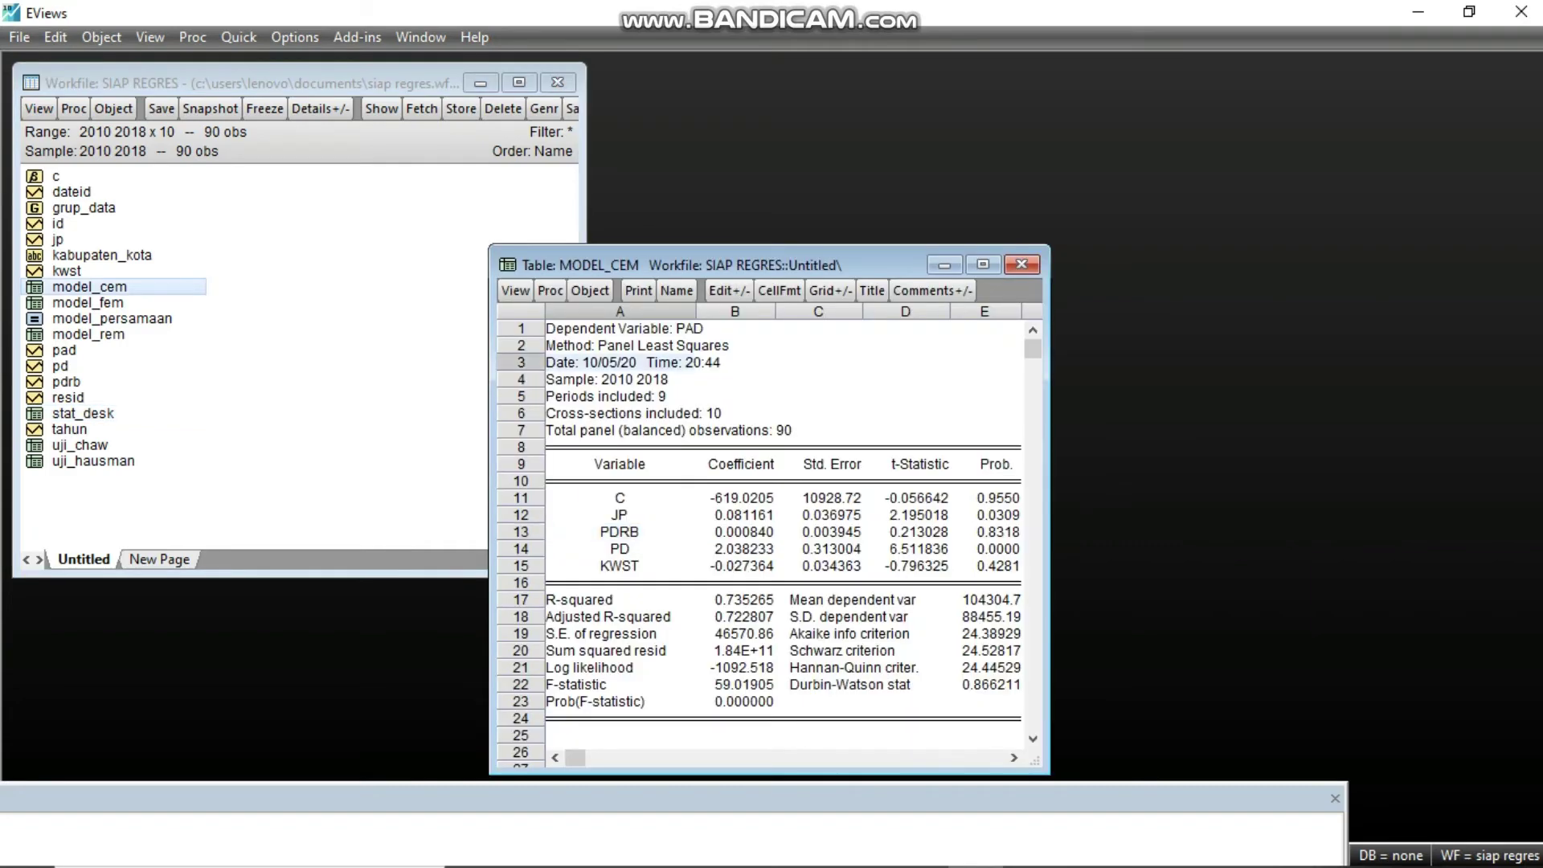
key("ctrl+a")
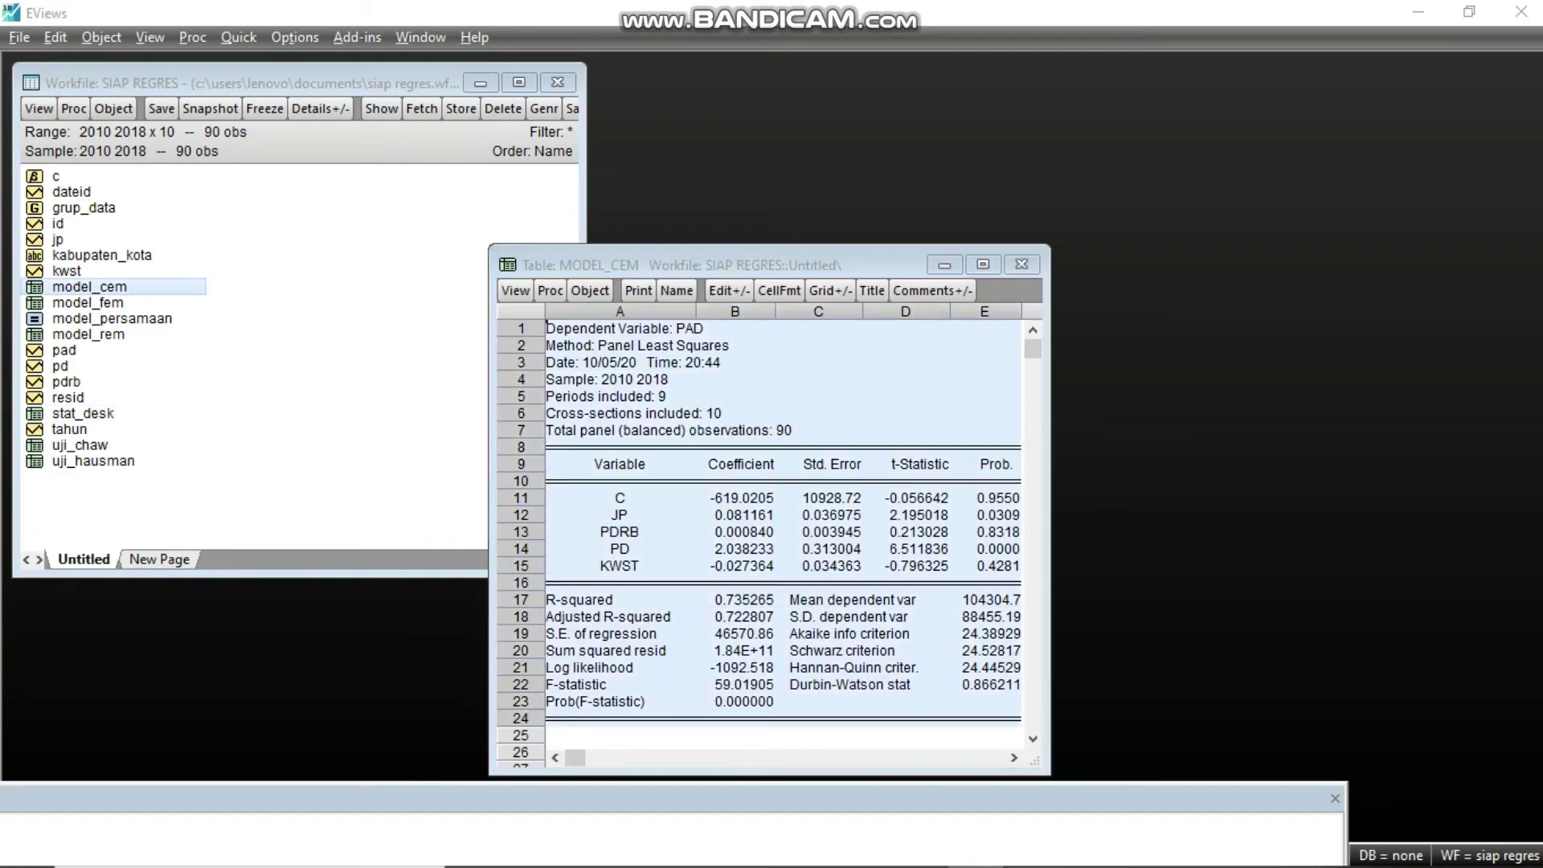
- Return to the WPS document and paste the copied model output beneath the "CEM (Common Effect Model)" list item
key("alt+Tab")
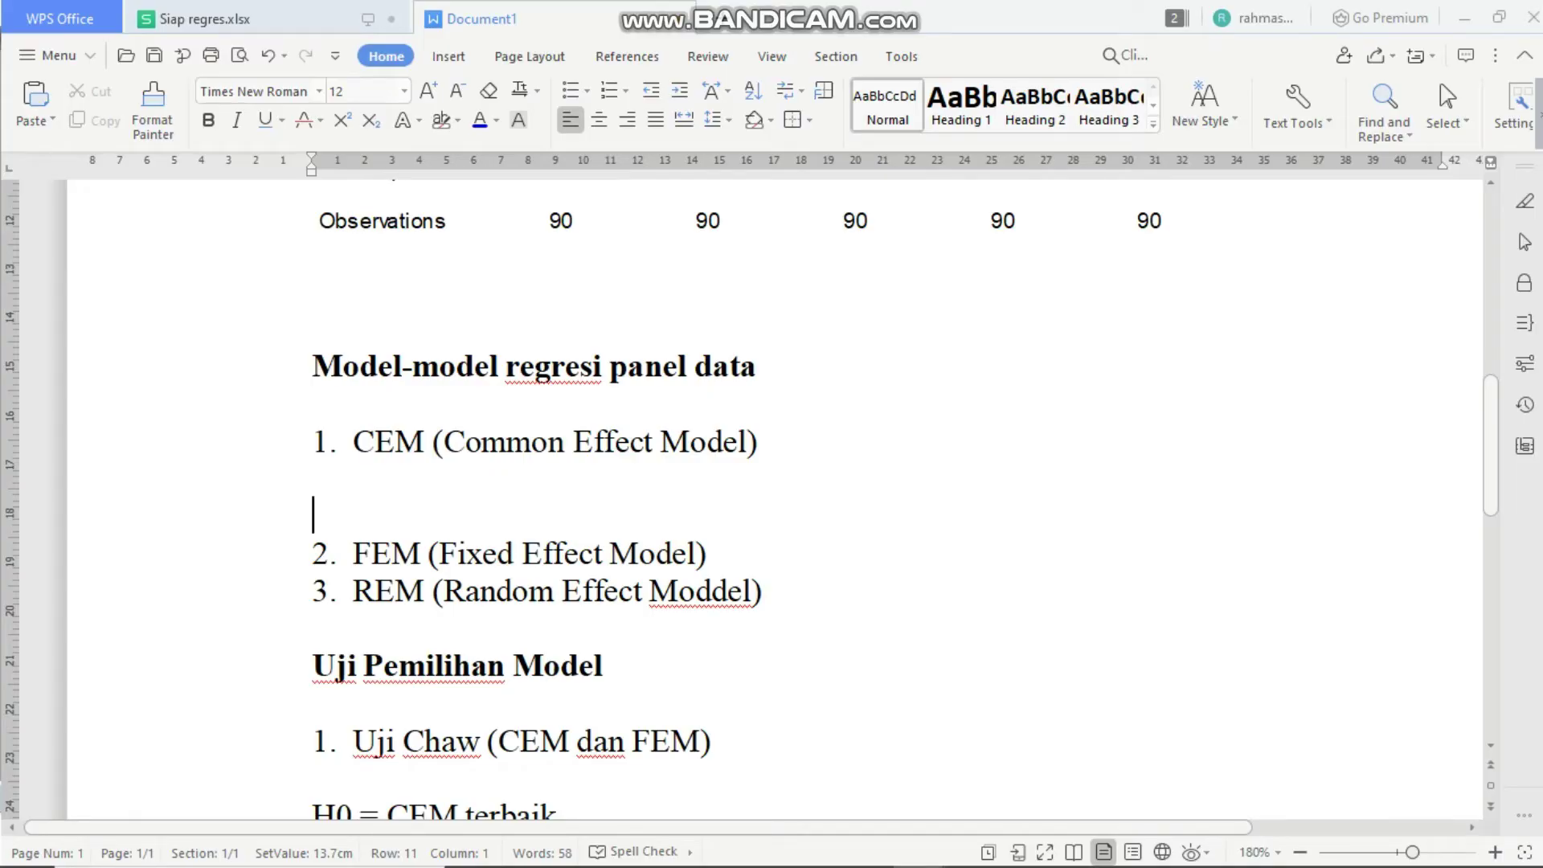
right_click(382, 512)
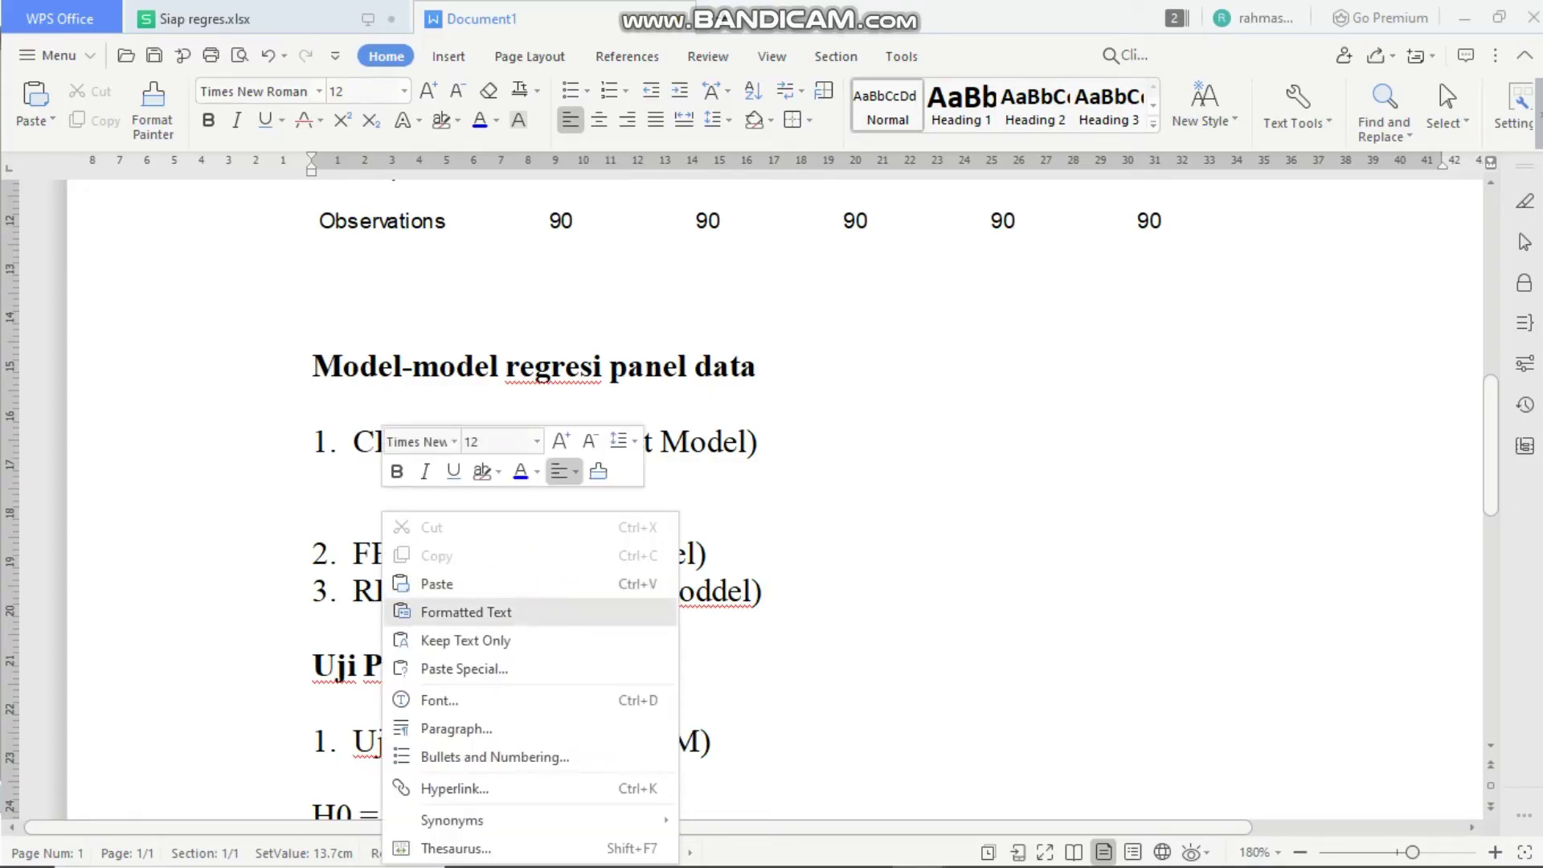
left_click(437, 584)
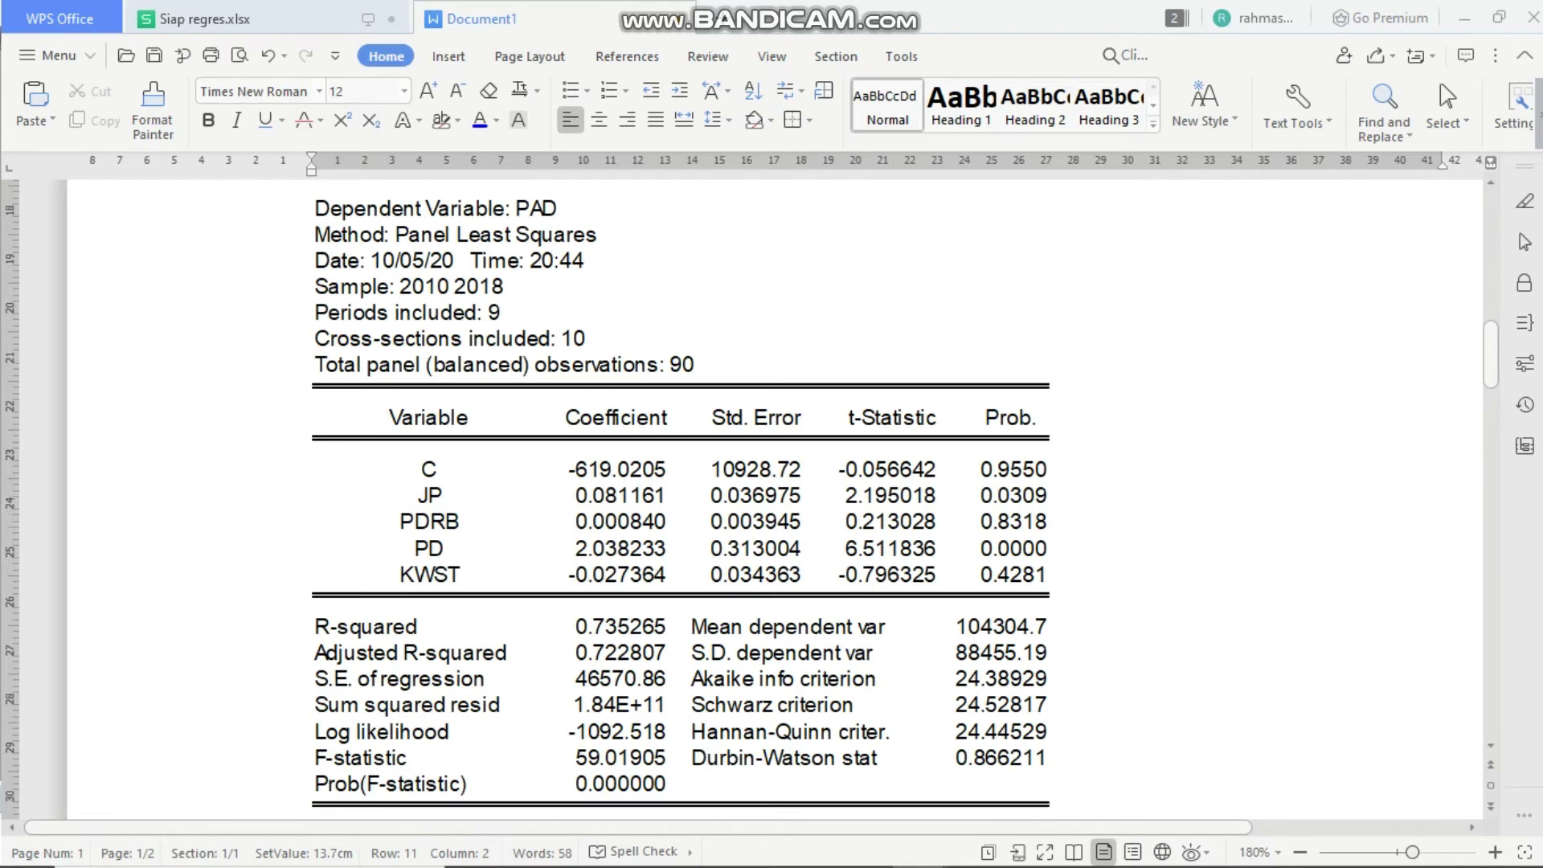
- Insert two empty unnumbered lines below the "FEM (Fixed Effect Model)" list item
key("Down")
key("Down")
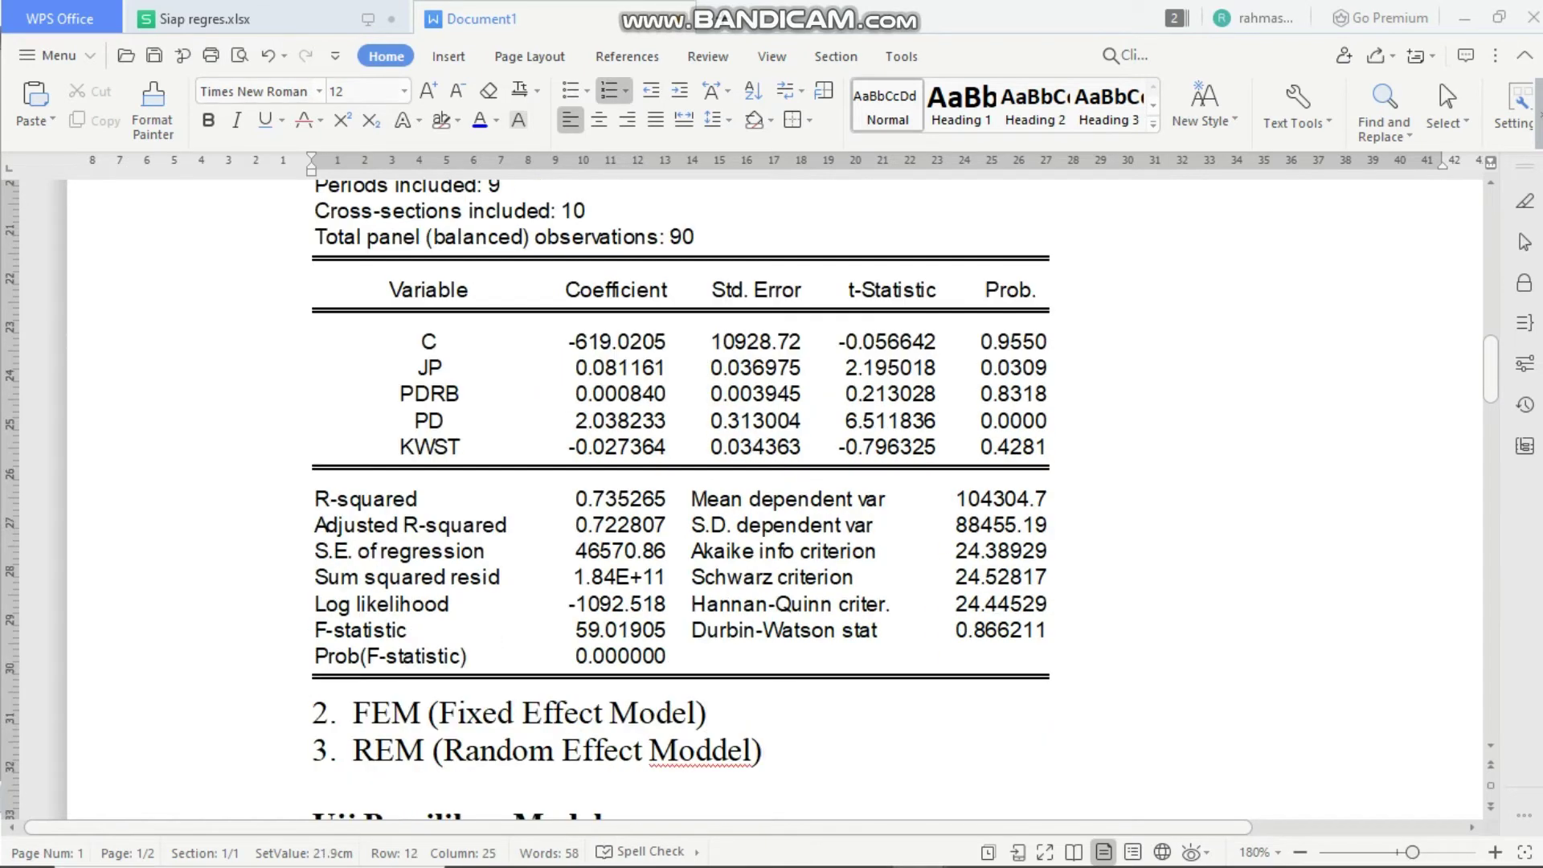
key("Return")
key("BackSpace")
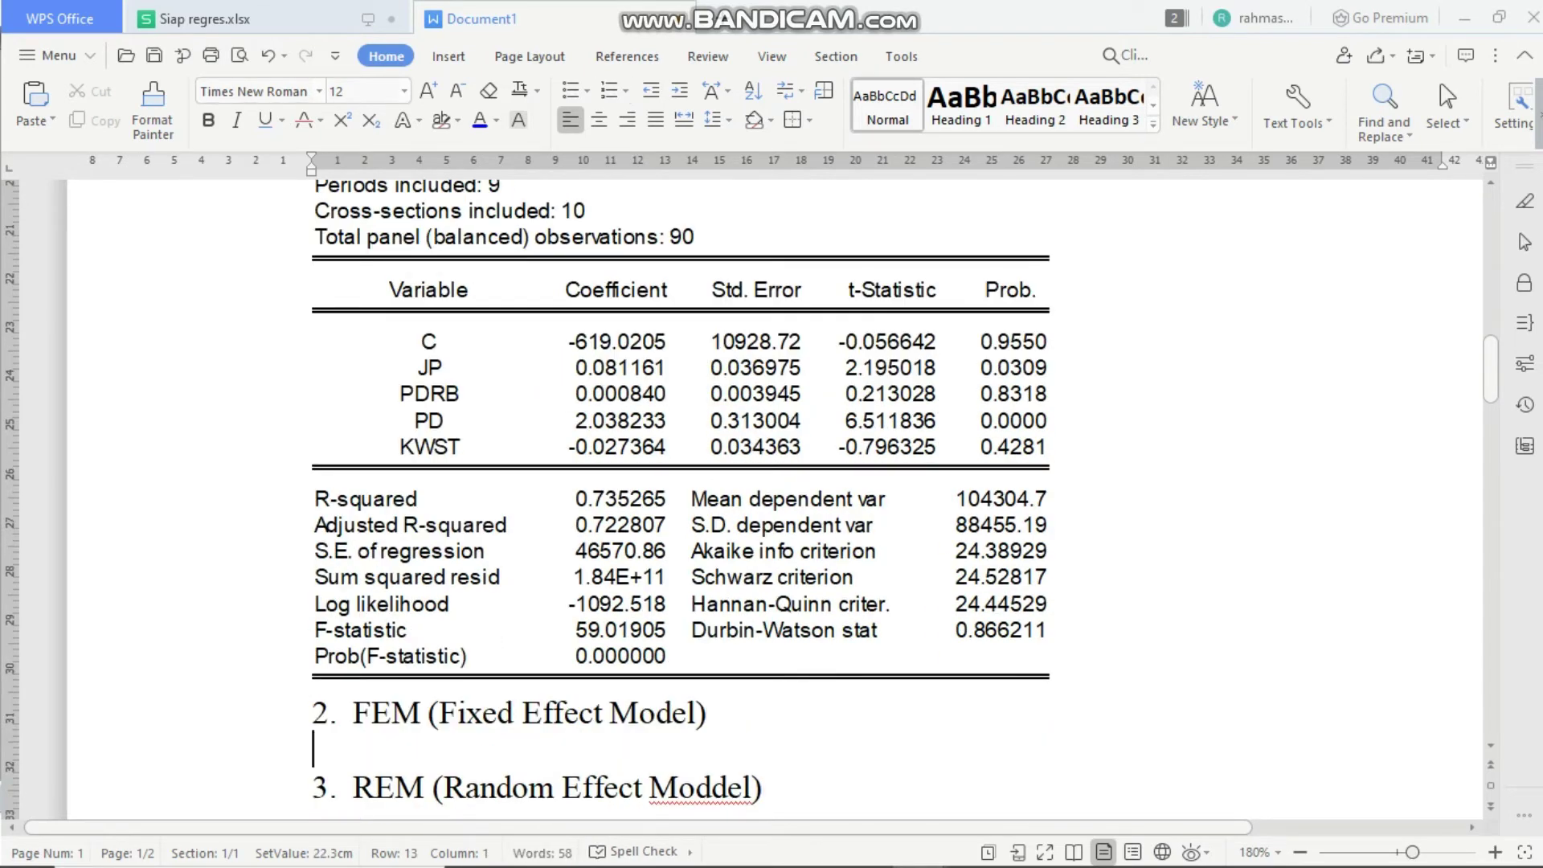
key("Return")
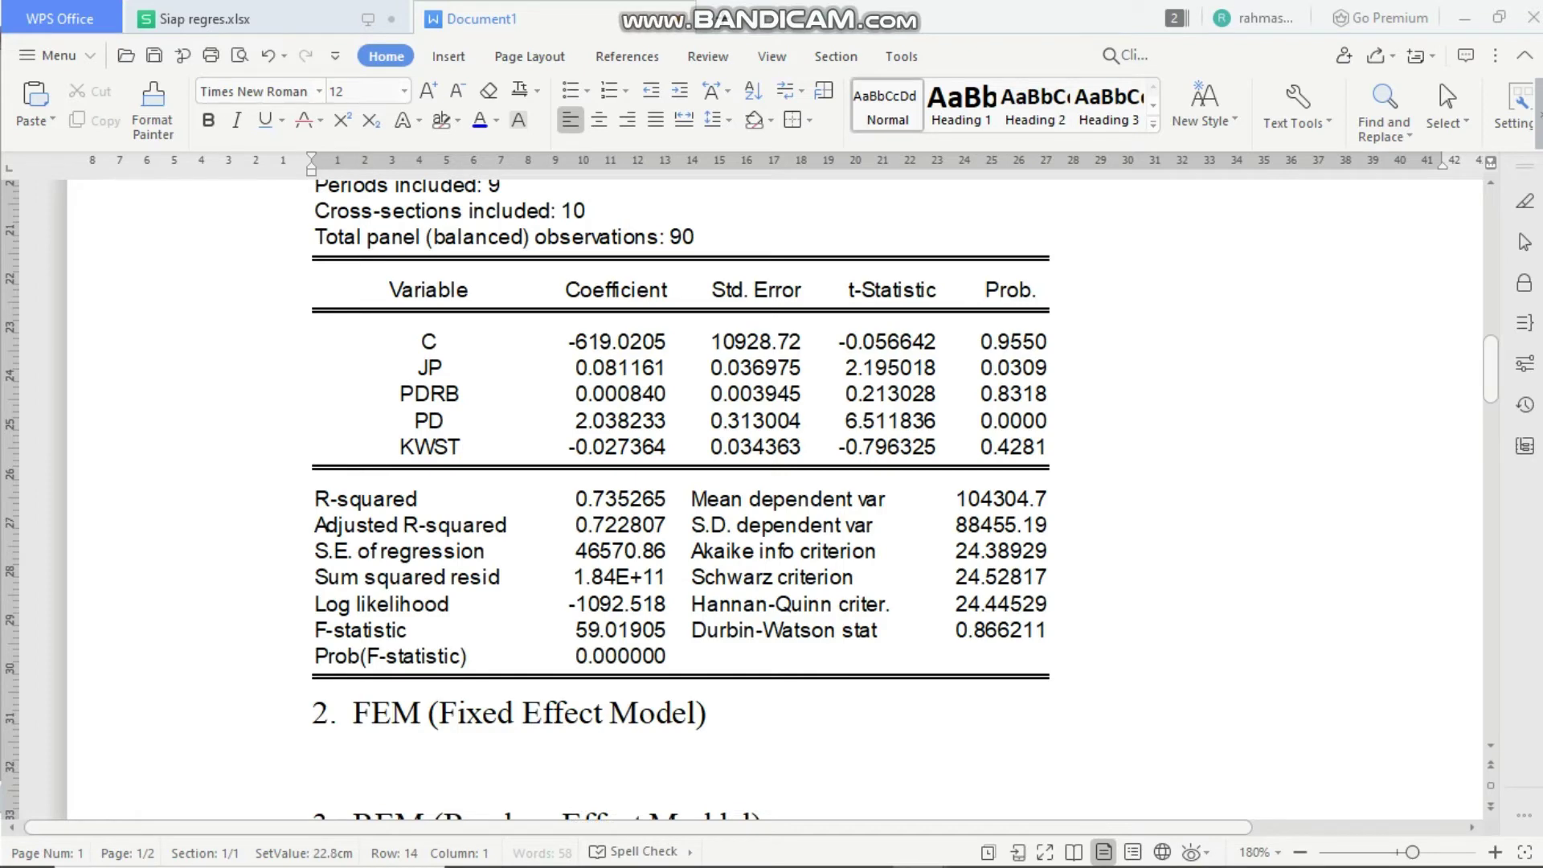
- Switch to EViews, open the model_fem table in place of model_cem, and copy its entire contents before closing it
key("alt+Tab")
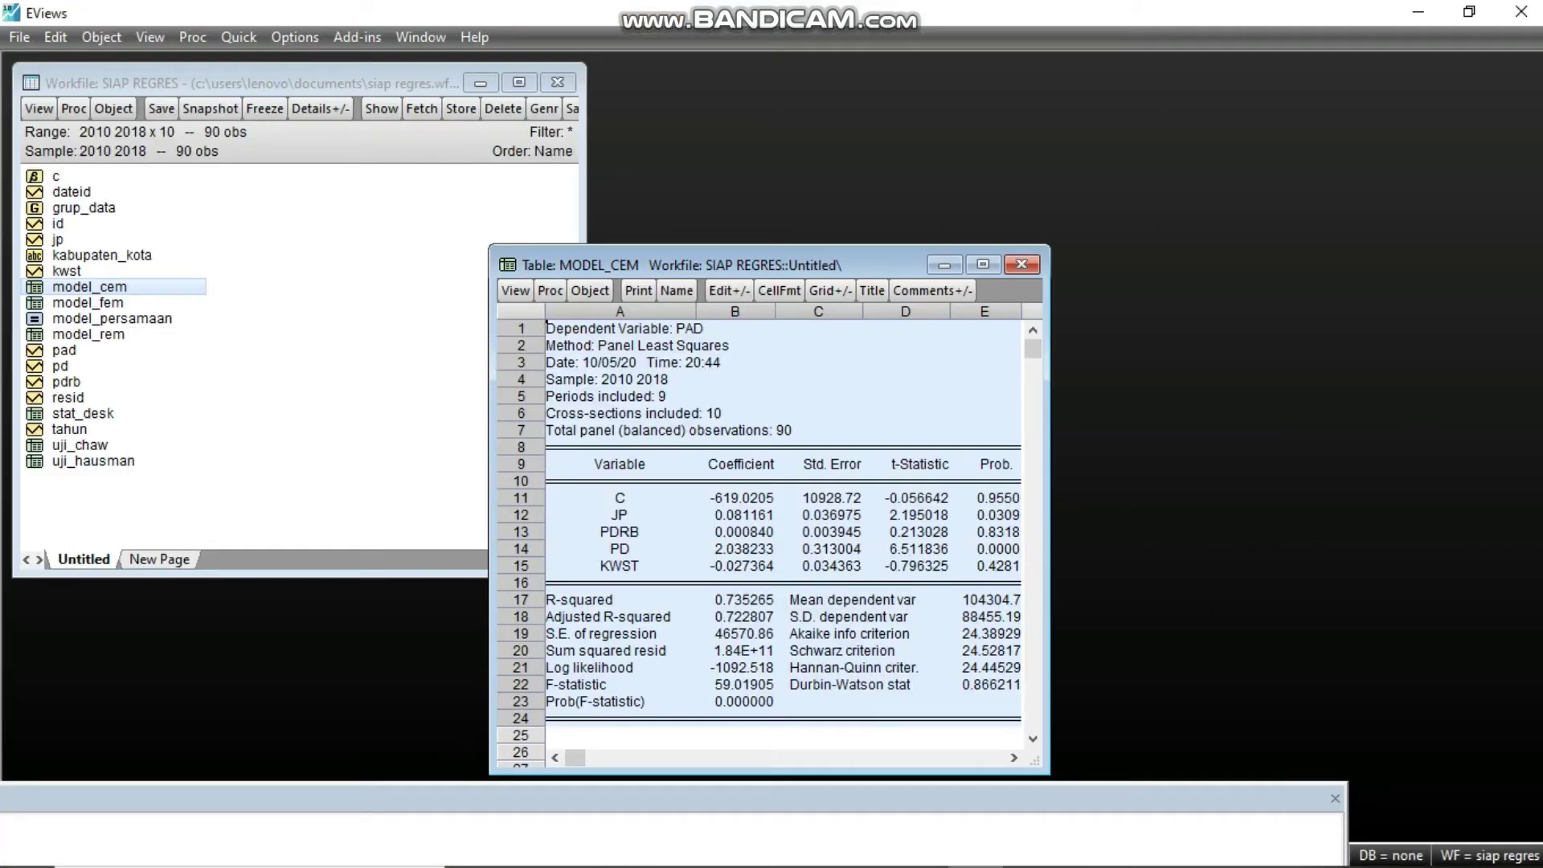
left_click(1021, 265)
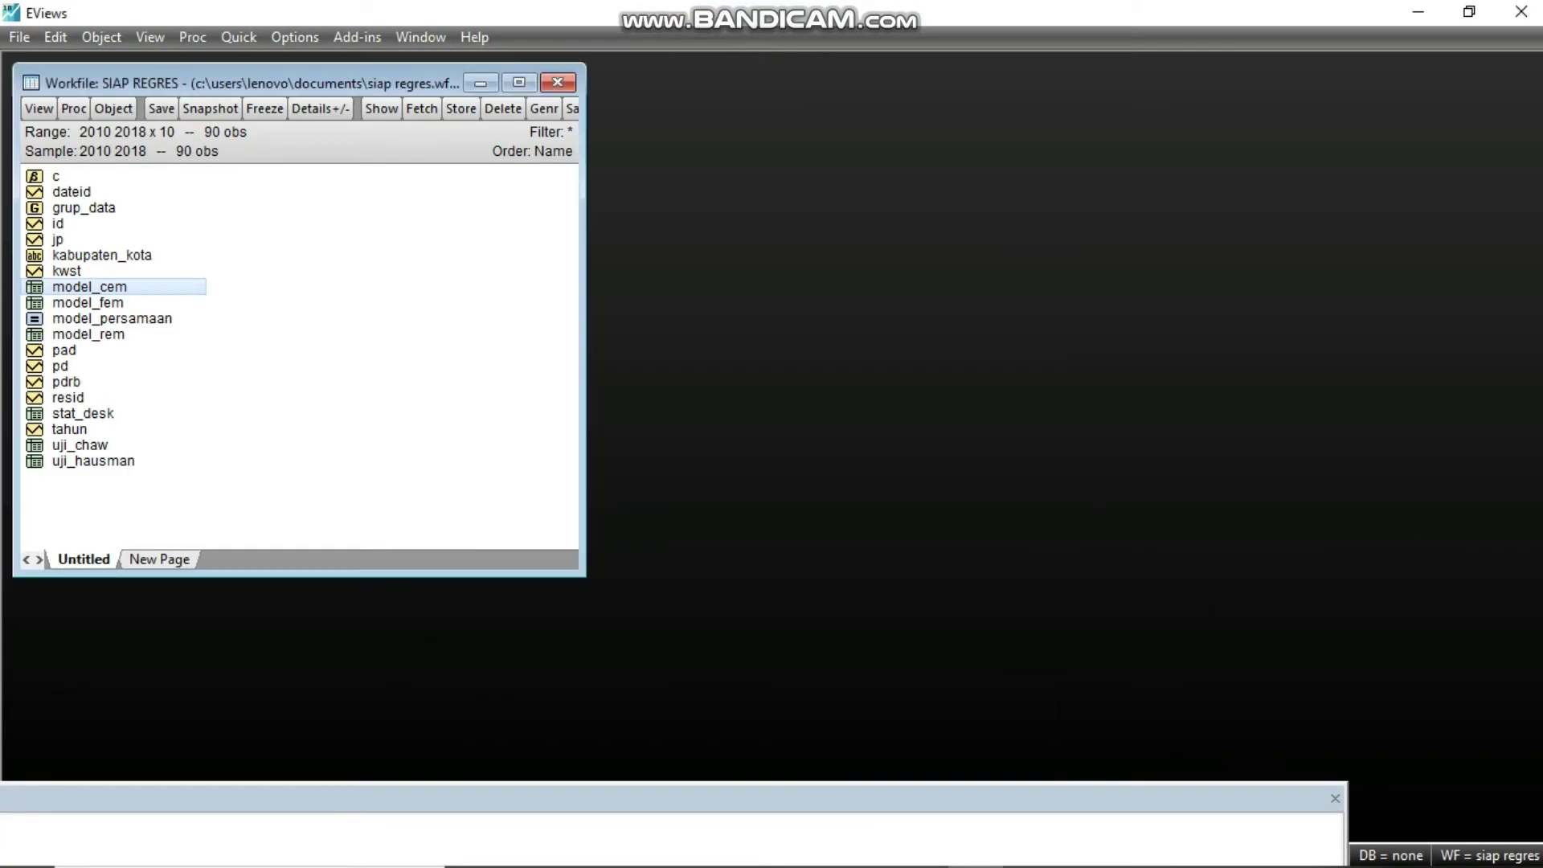
double_click(89, 302)
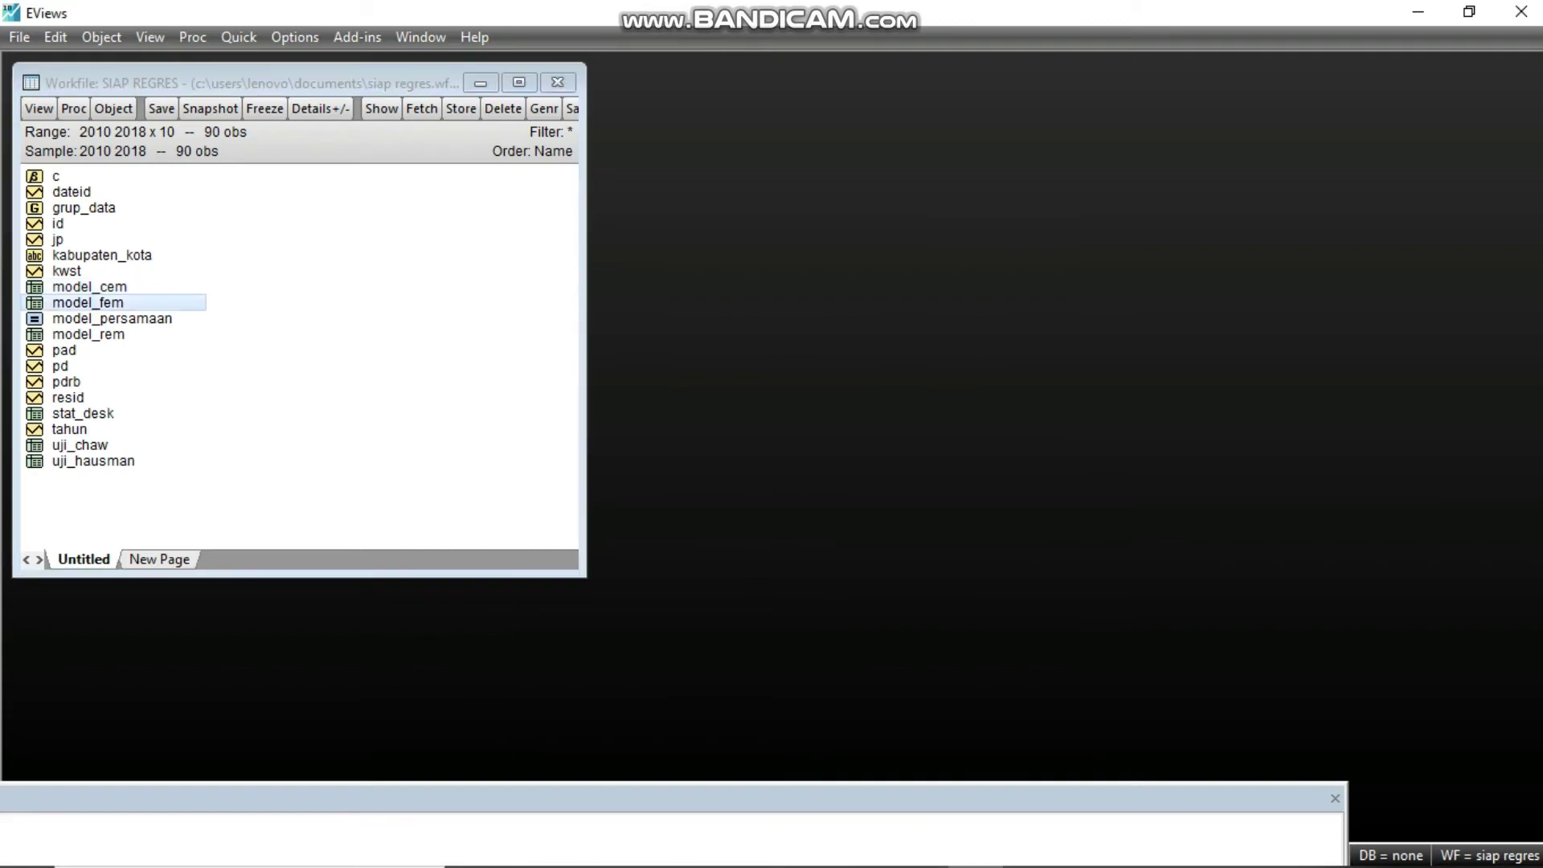
key("ctrl+a")
key("ctrl+c")
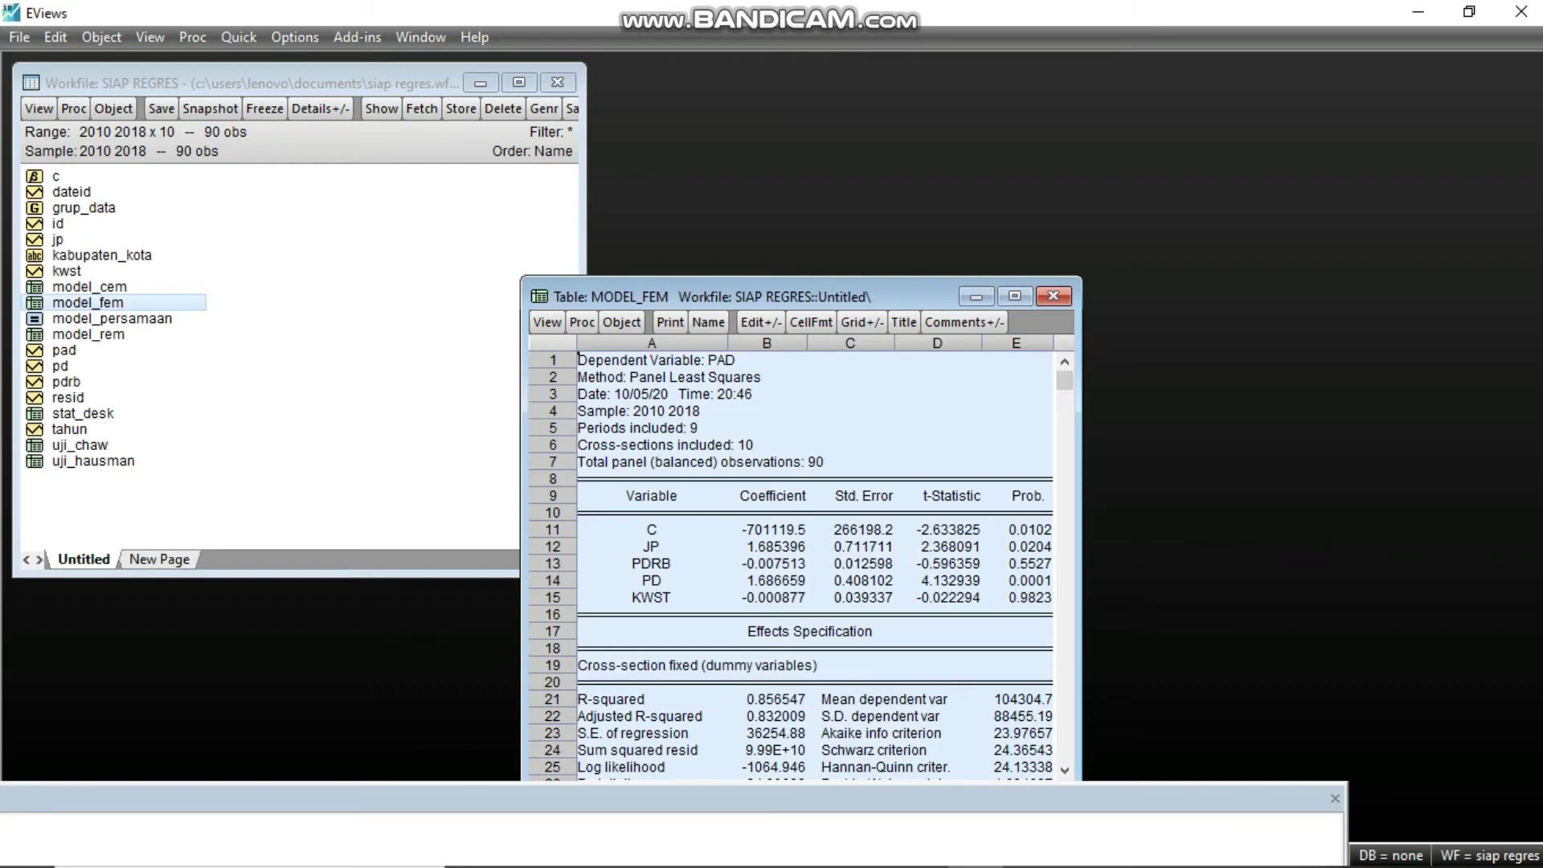
left_click(1053, 296)
- Return to the WPS document and paste the copied model output beneath the "FEM (Fixed Effect Model)" list item
key("alt+Tab")
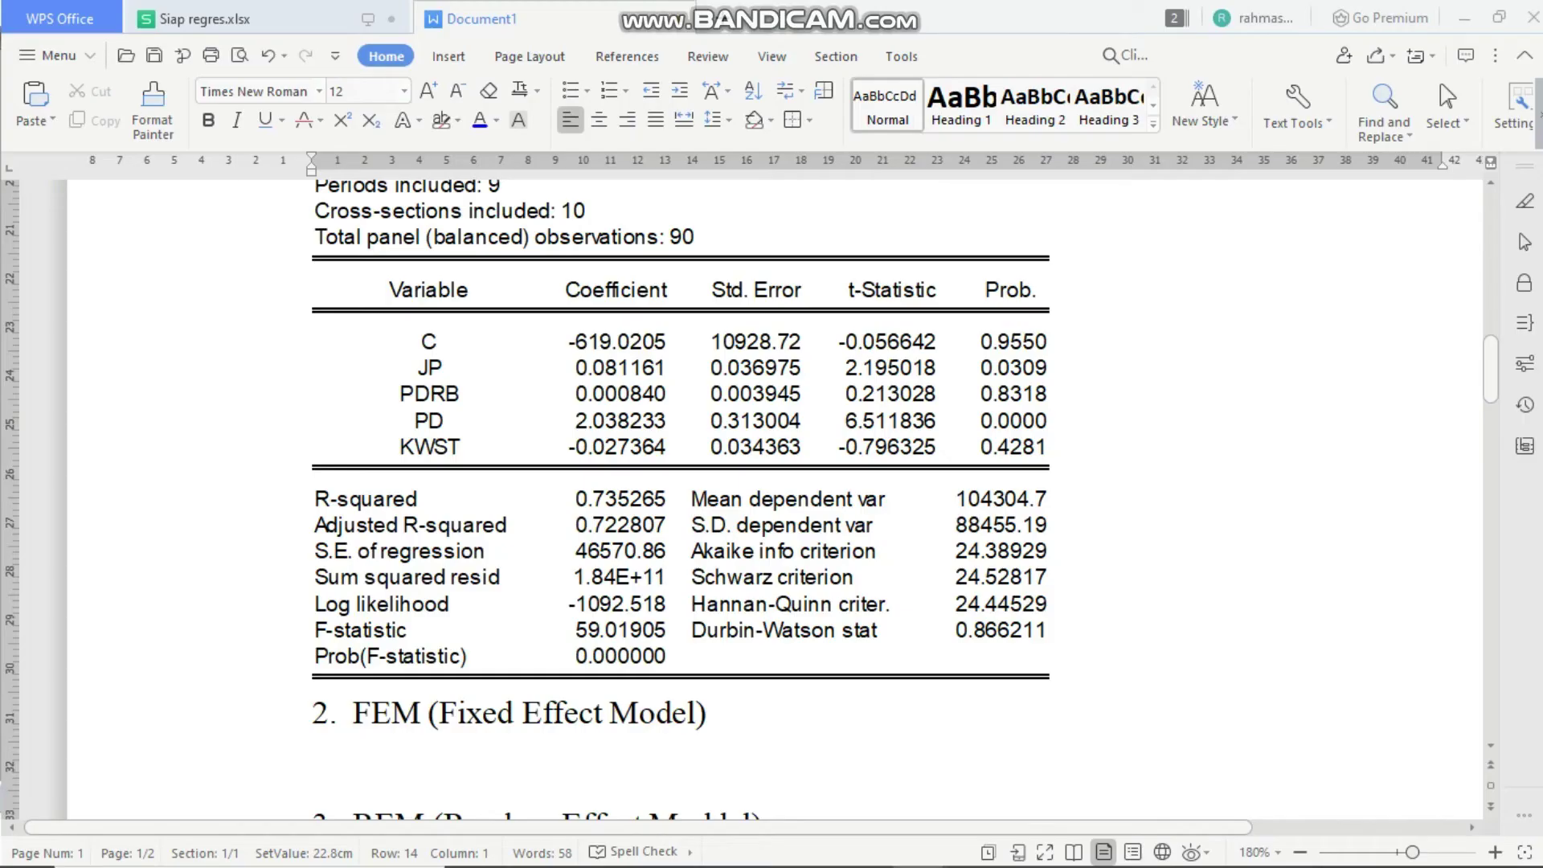
right_click(440, 768)
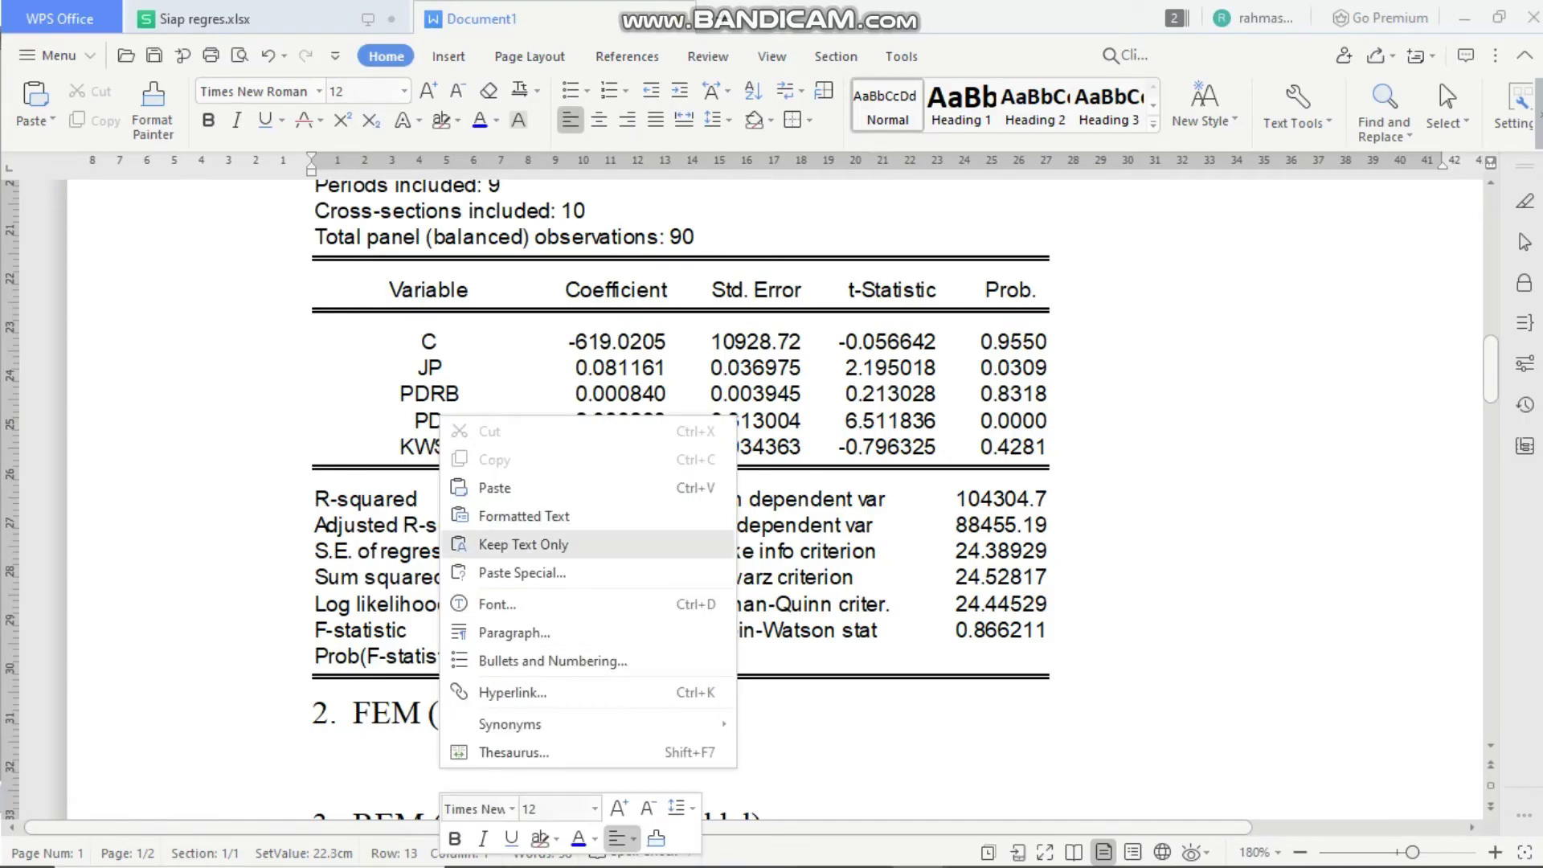
left_click(494, 488)
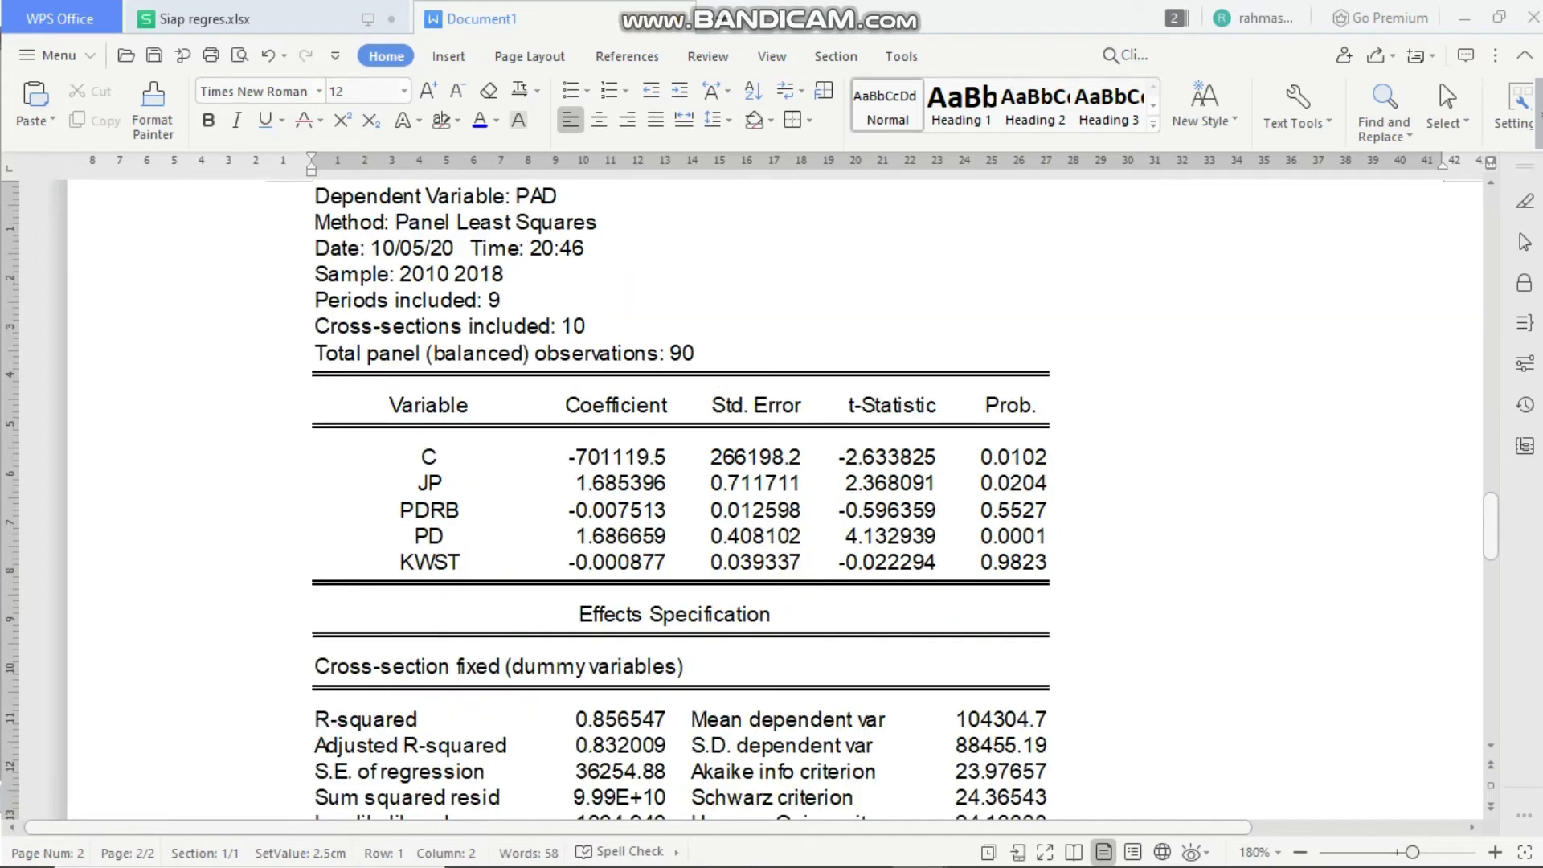
- Insert two empty unnumbered lines below the "REM (Random Effect Moddel)" list item
key("ctrl+End")
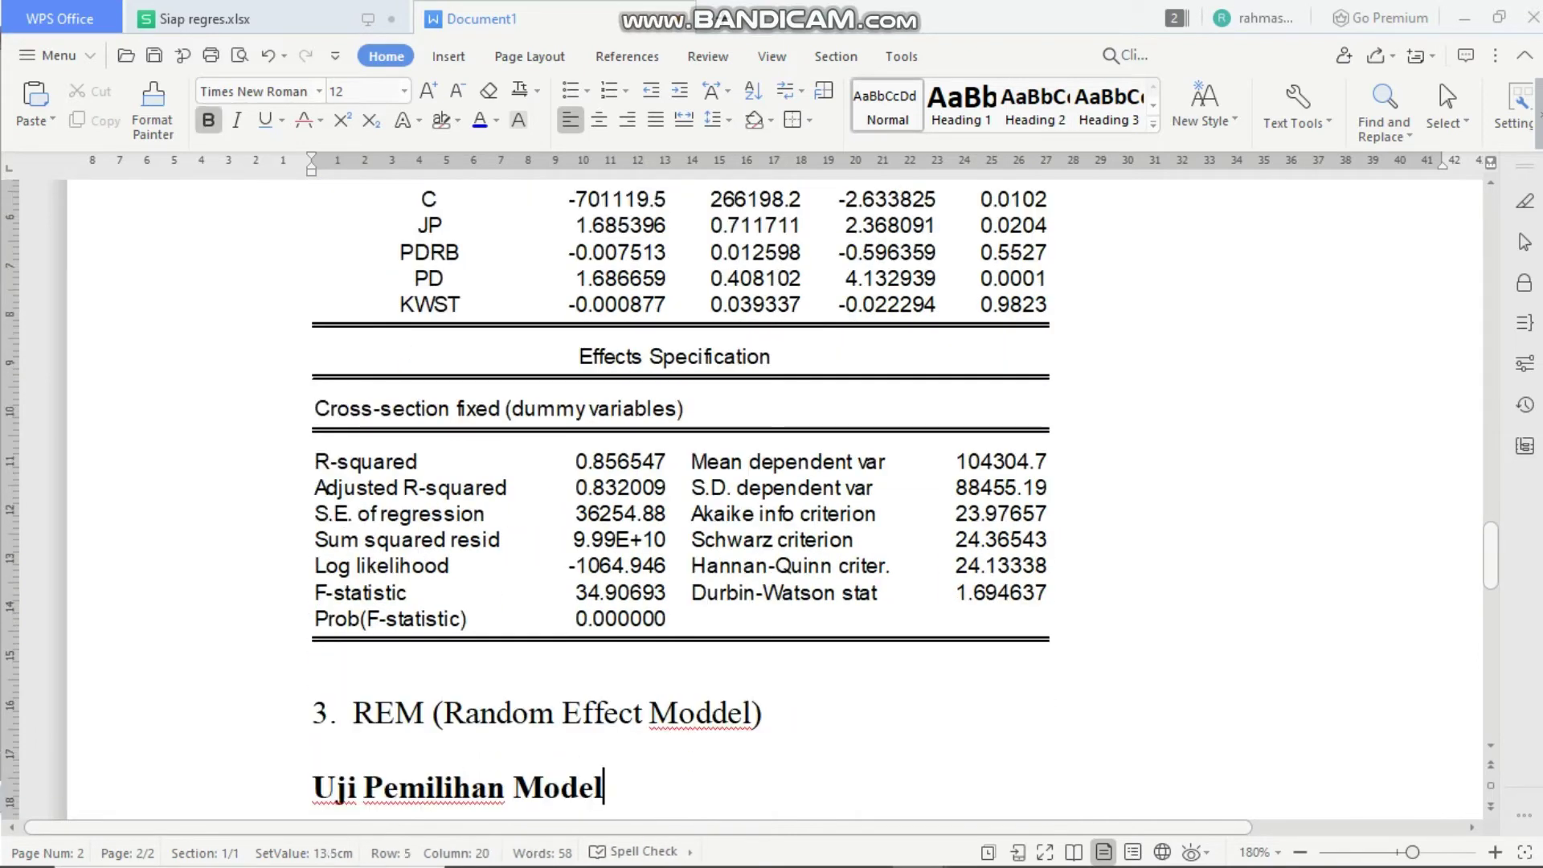
left_click(764, 713)
key("Return")
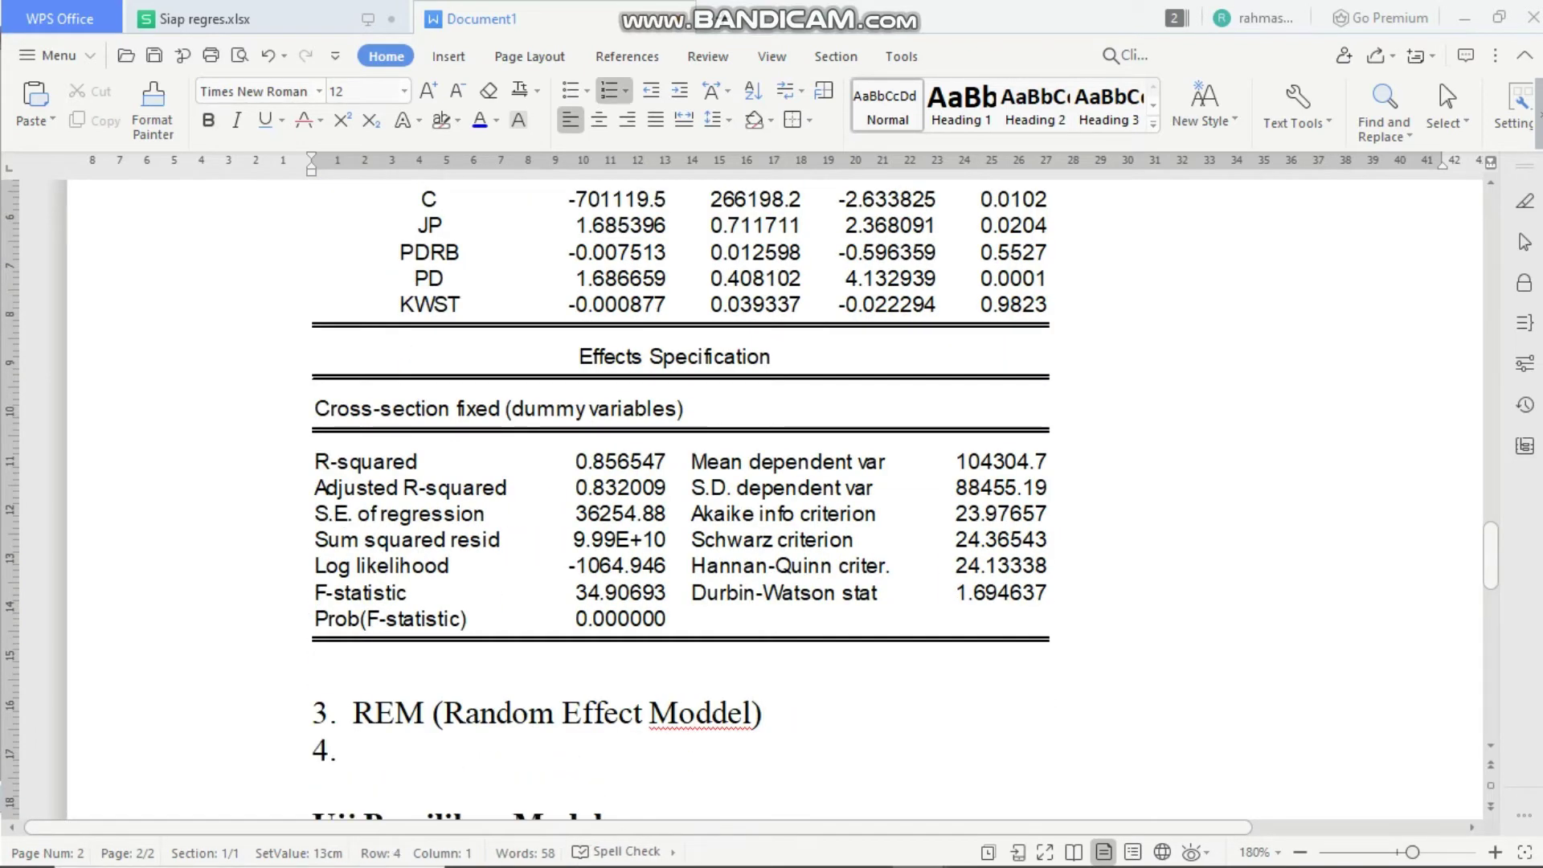
key("BackSpace")
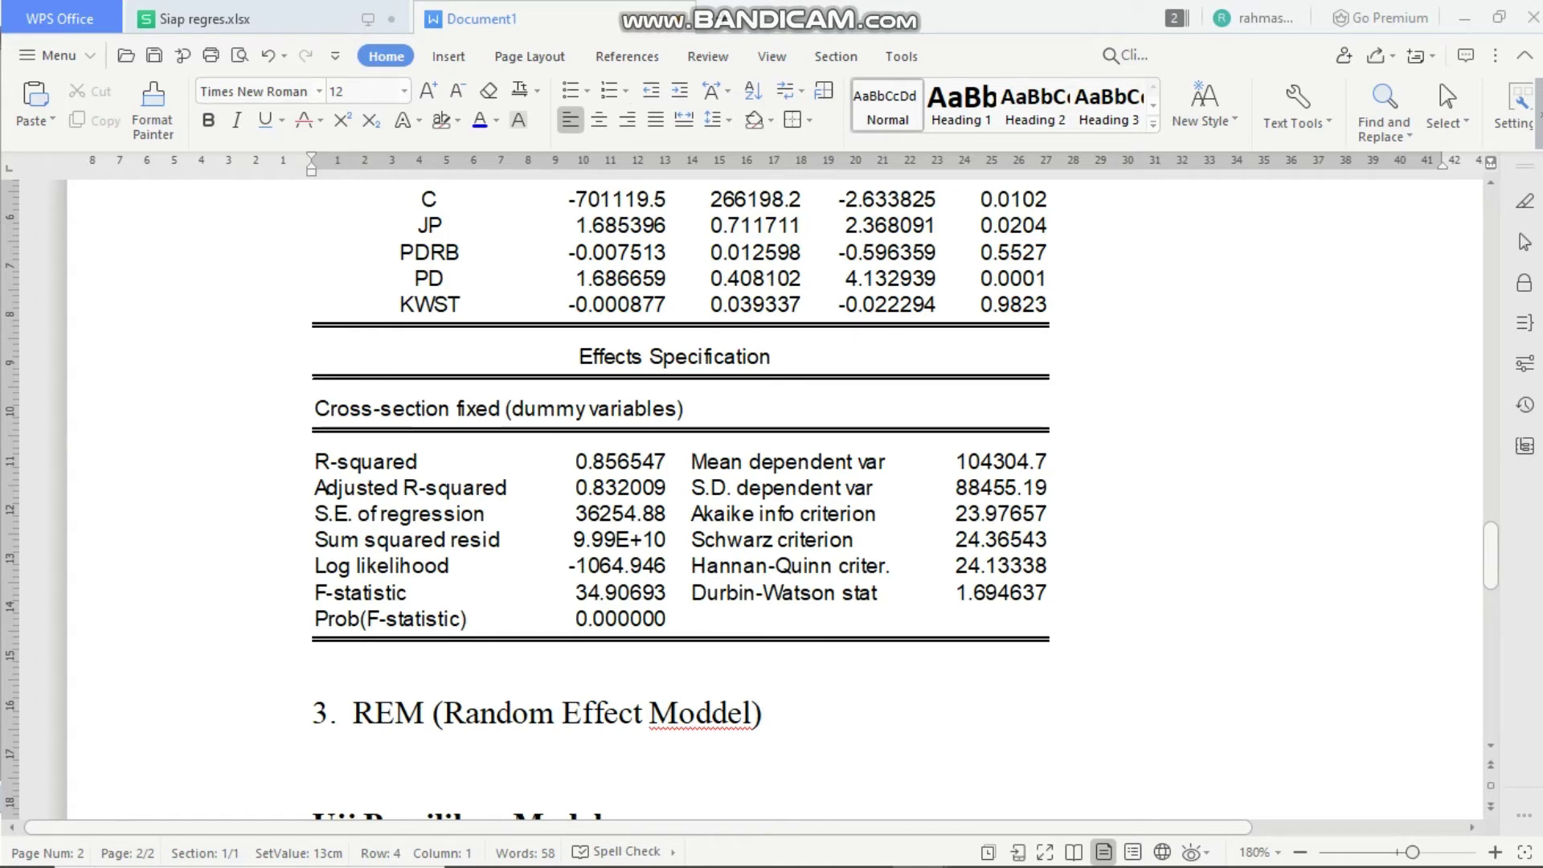
- Switch to EViews, open the model_rem table and copy its entire contents
key("alt+Tab")
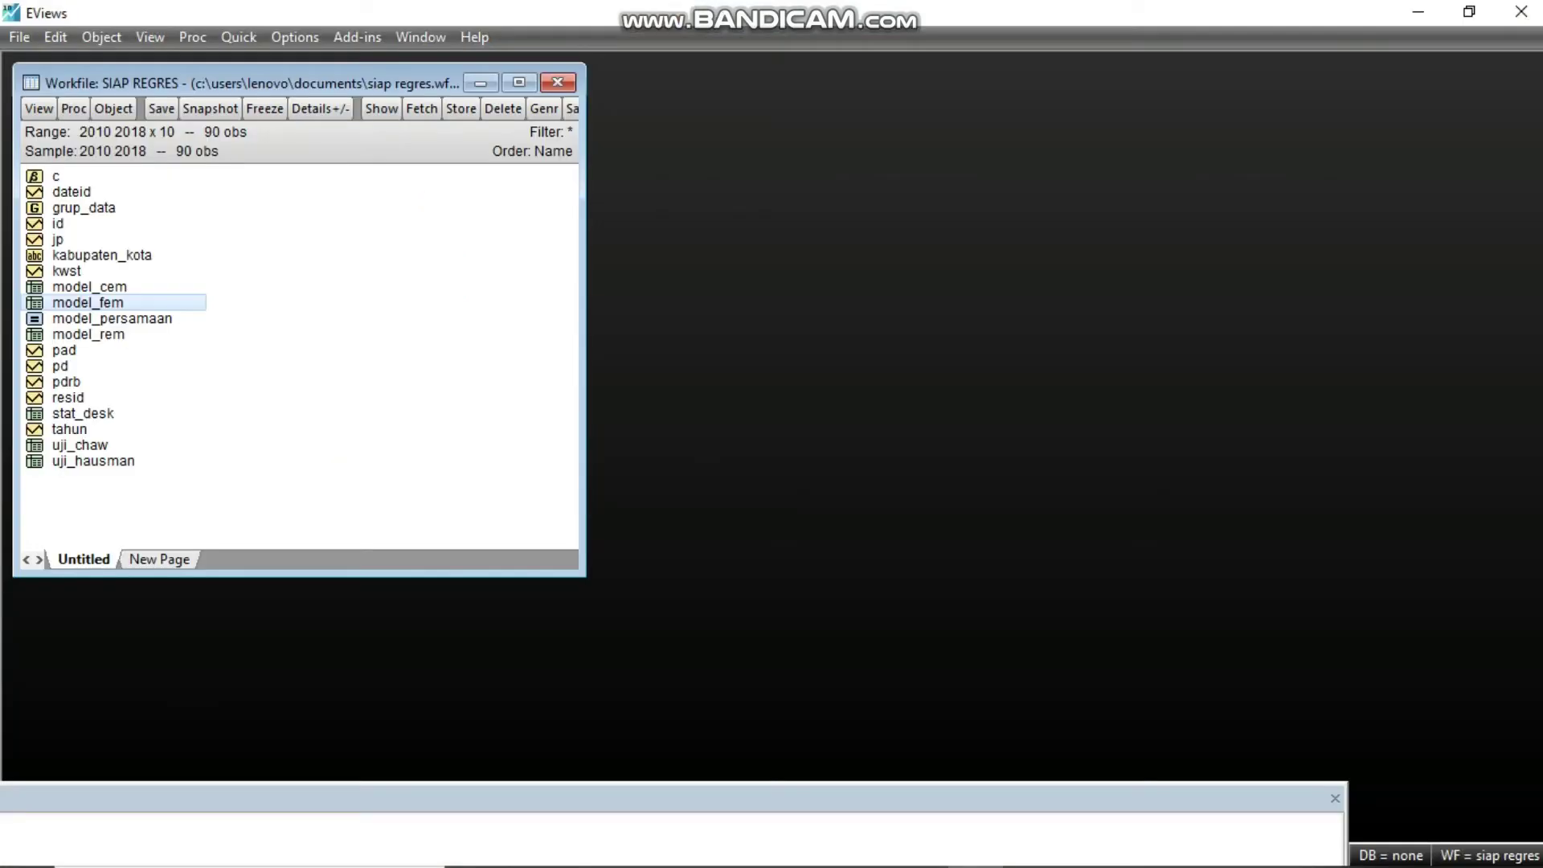
double_click(88, 335)
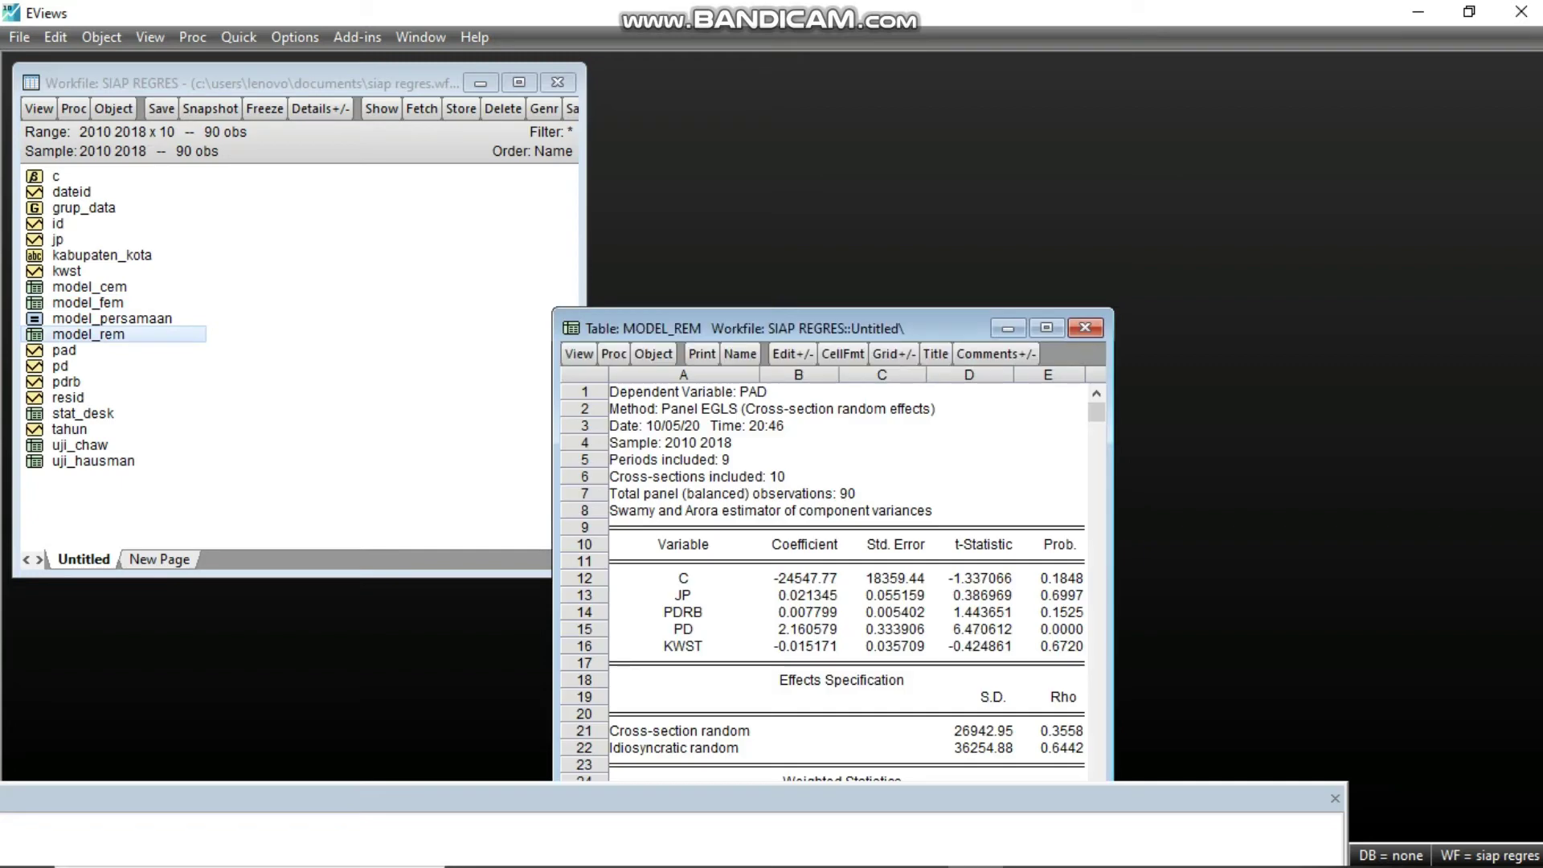
key("ctrl+a")
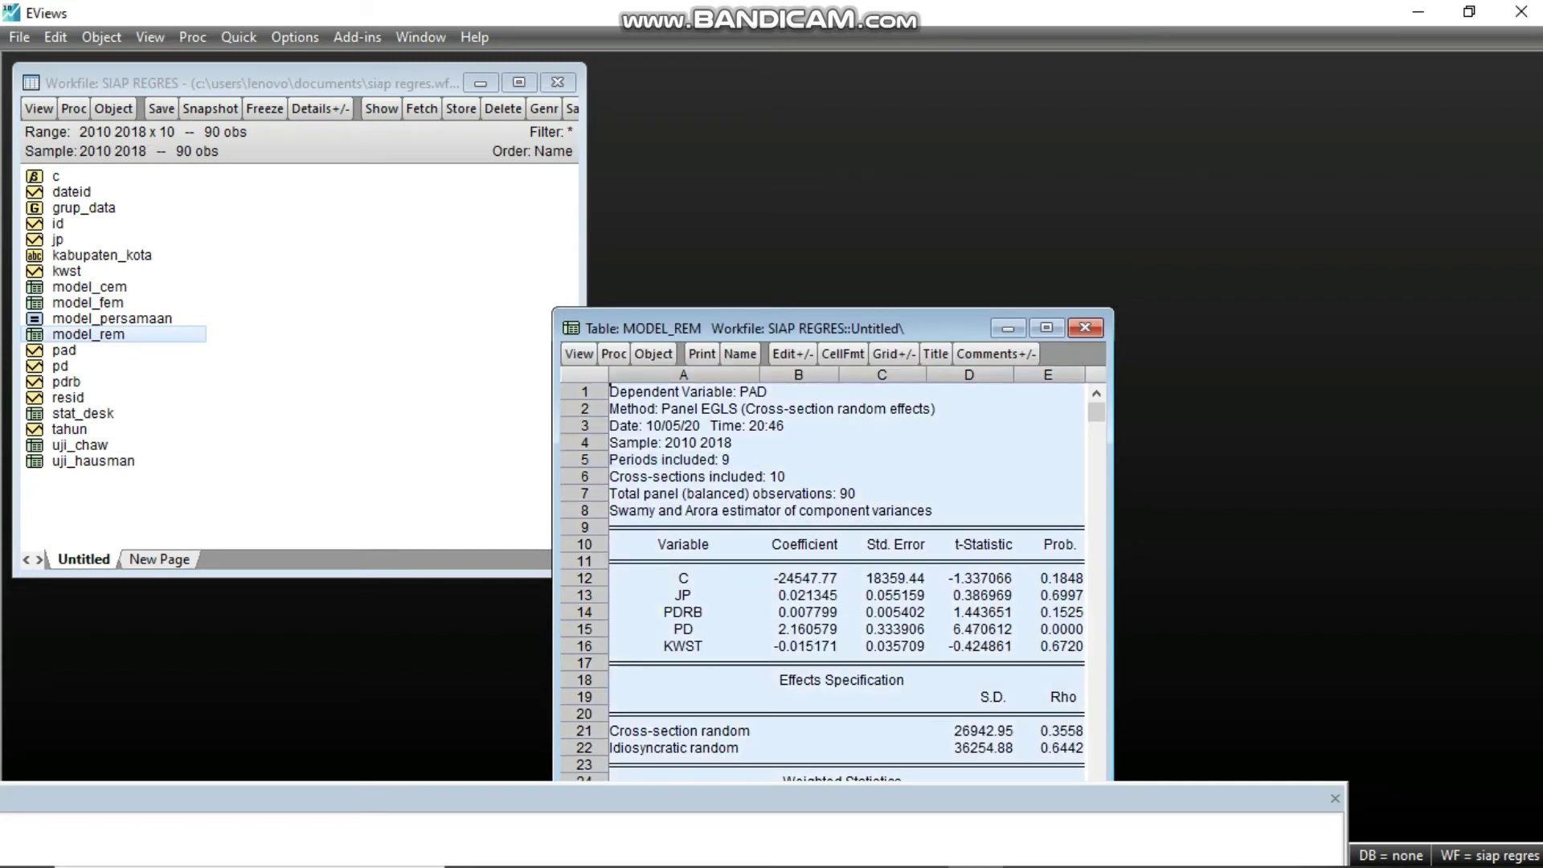
- Return to the WPS document and paste the copied model output beneath the "REM (Random Effect Moddel)" list item
key("alt+Tab")
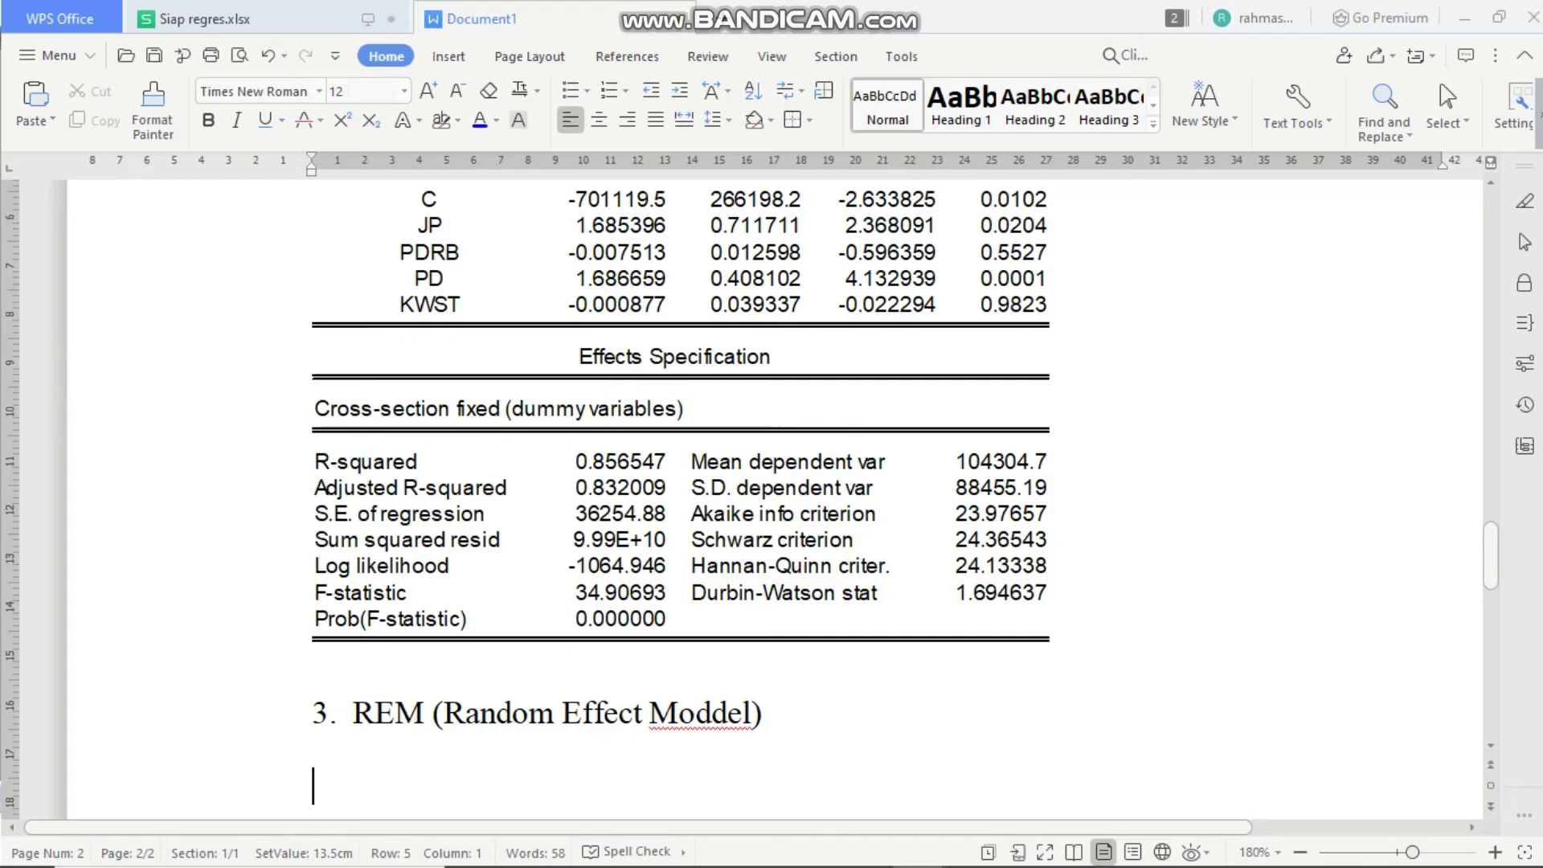
right_click(362, 420)
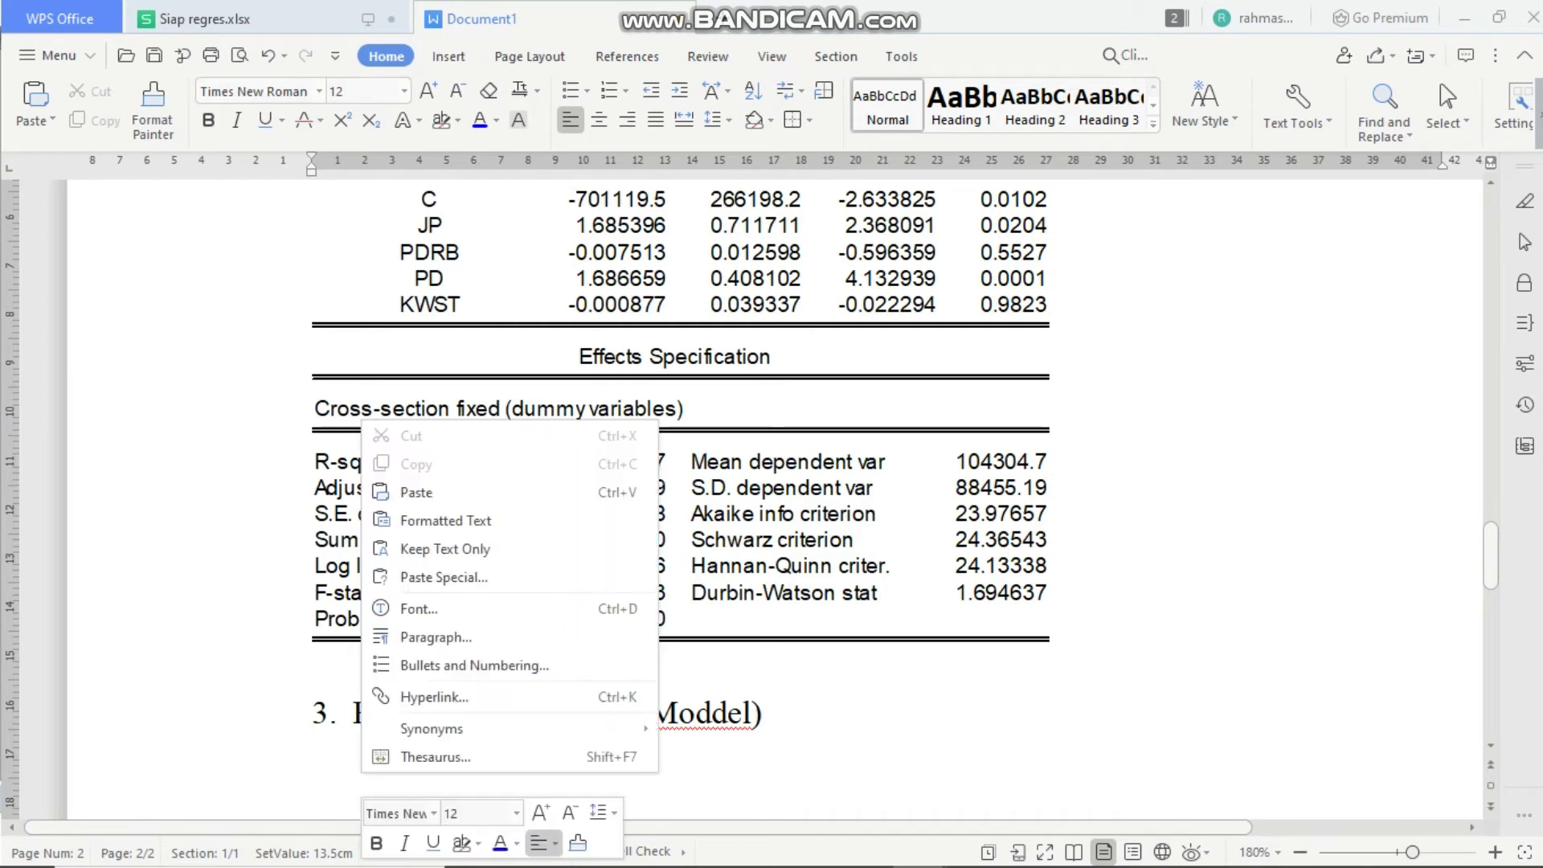
left_click(416, 491)
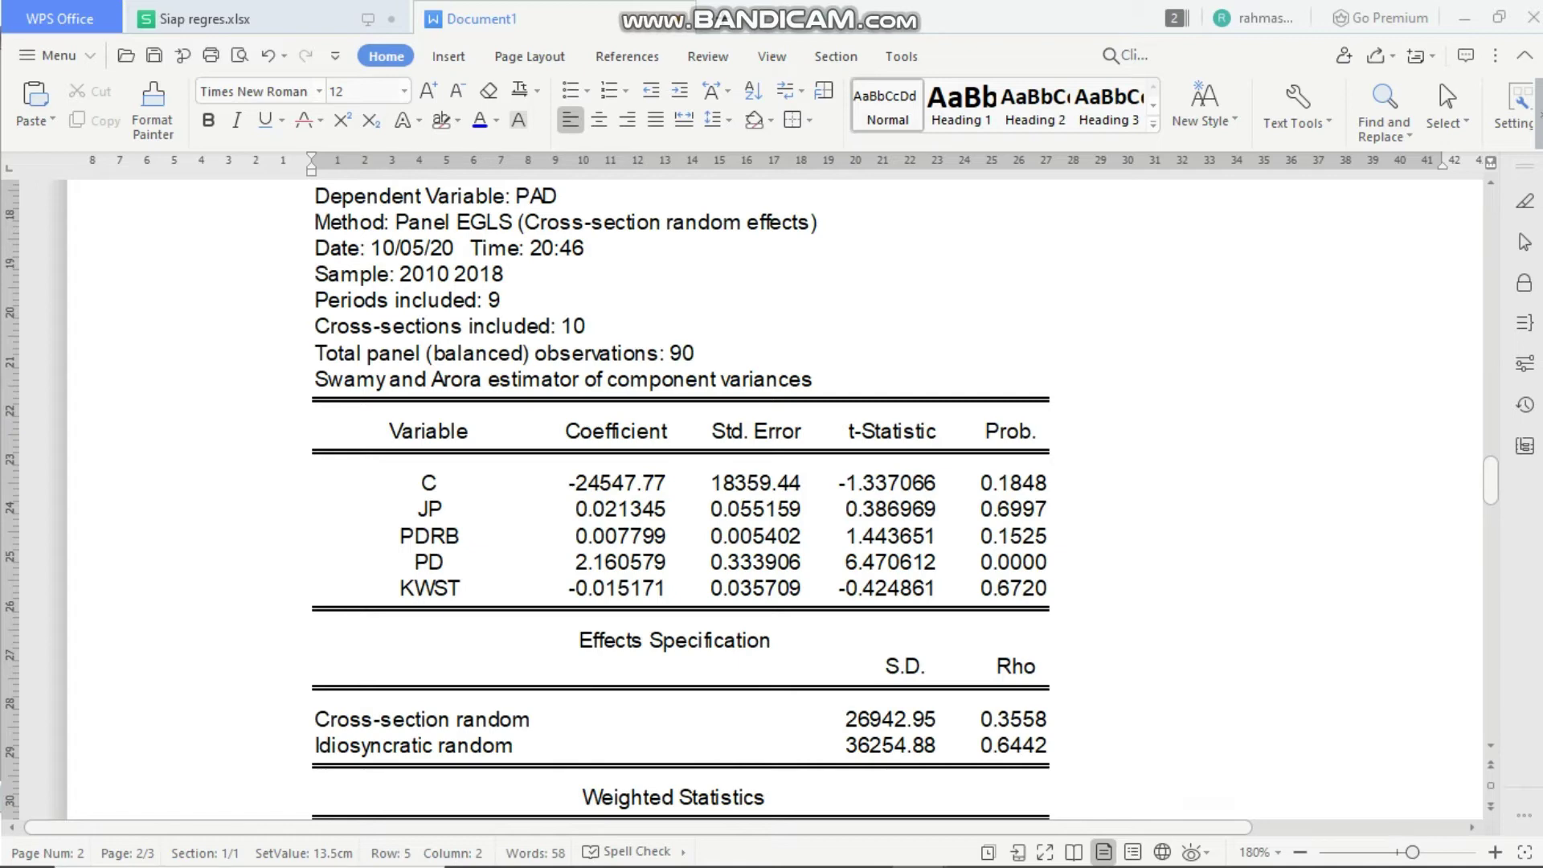
- Insert two empty lines after "Ha= FEM terbaik" in the "Uji Chaw (CEM dan FEM)" section
left_click_drag(1491, 481, 1491, 583)
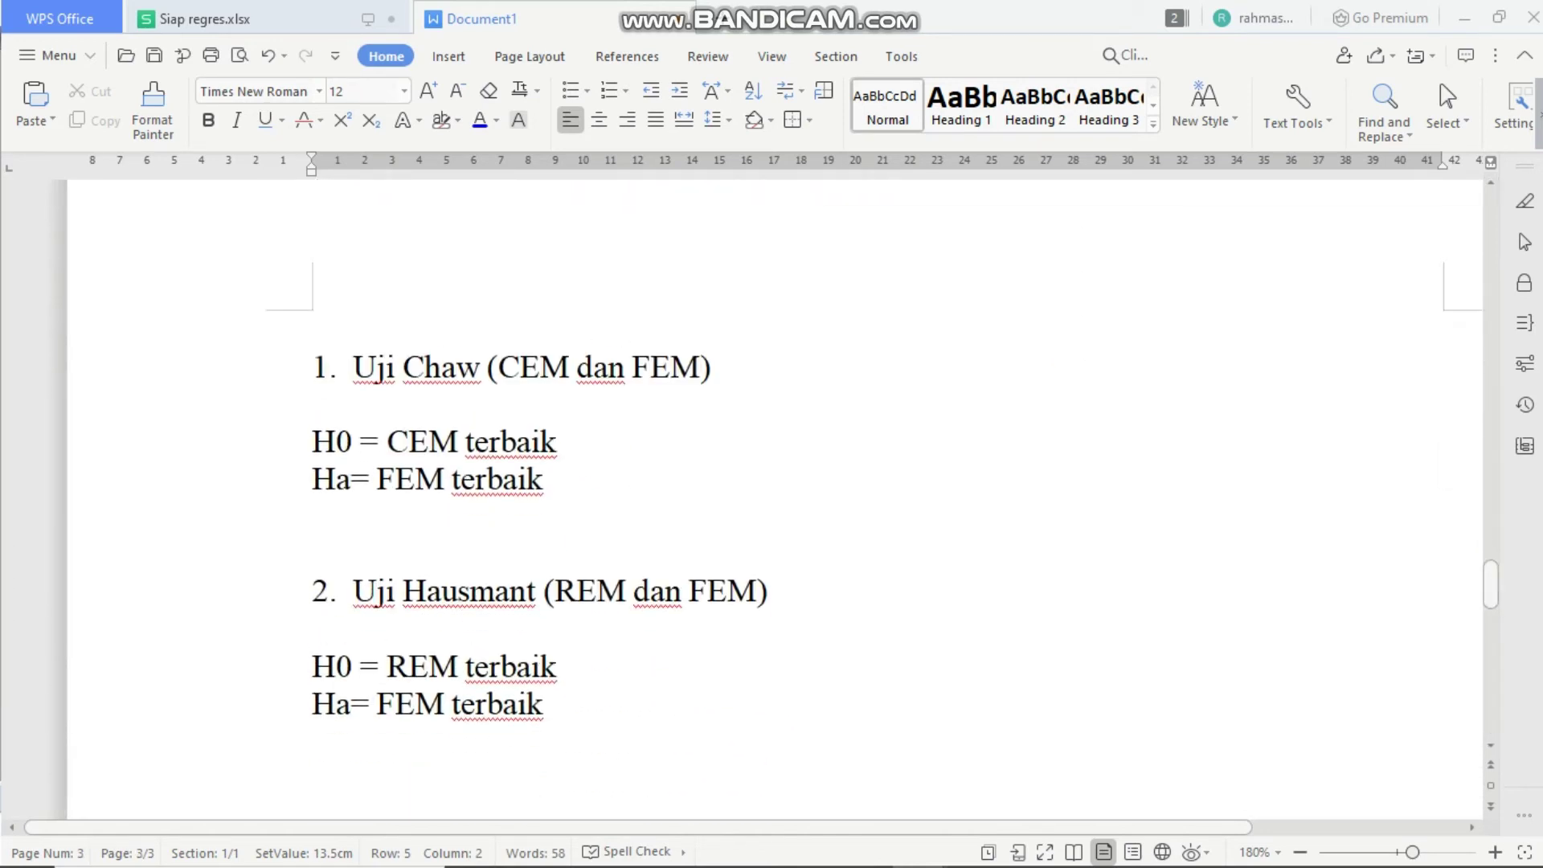
key("End")
key("Return")
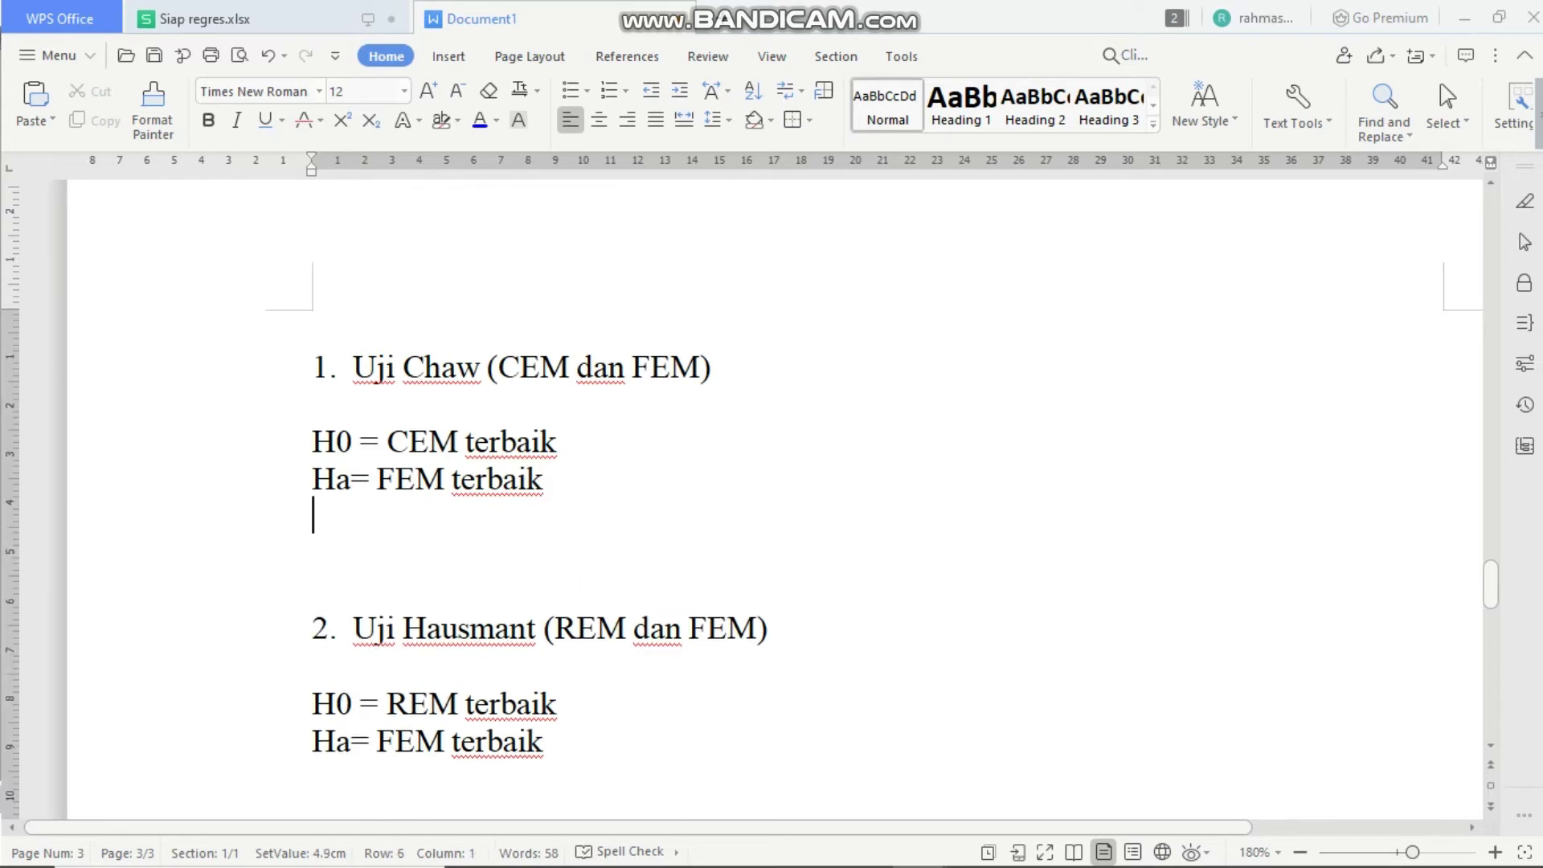
key("Return")
- Switch to EViews, open the uji_chaw table in place of model_rem, and copy rows 1 to 9 with the Redundant Fixed Effects Tests results
key("alt+Tab")
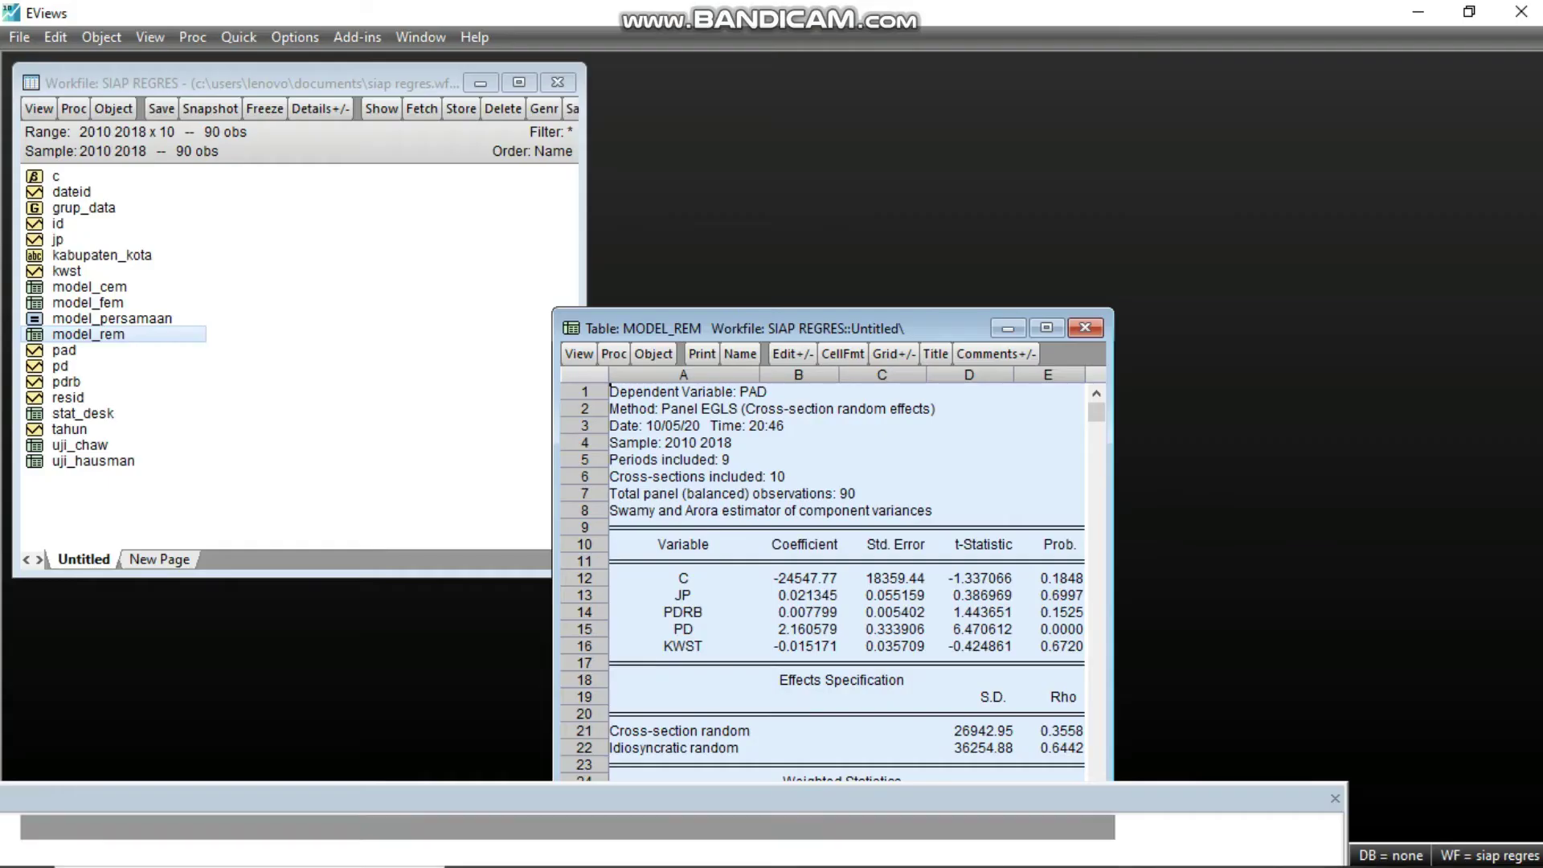
left_click(1085, 327)
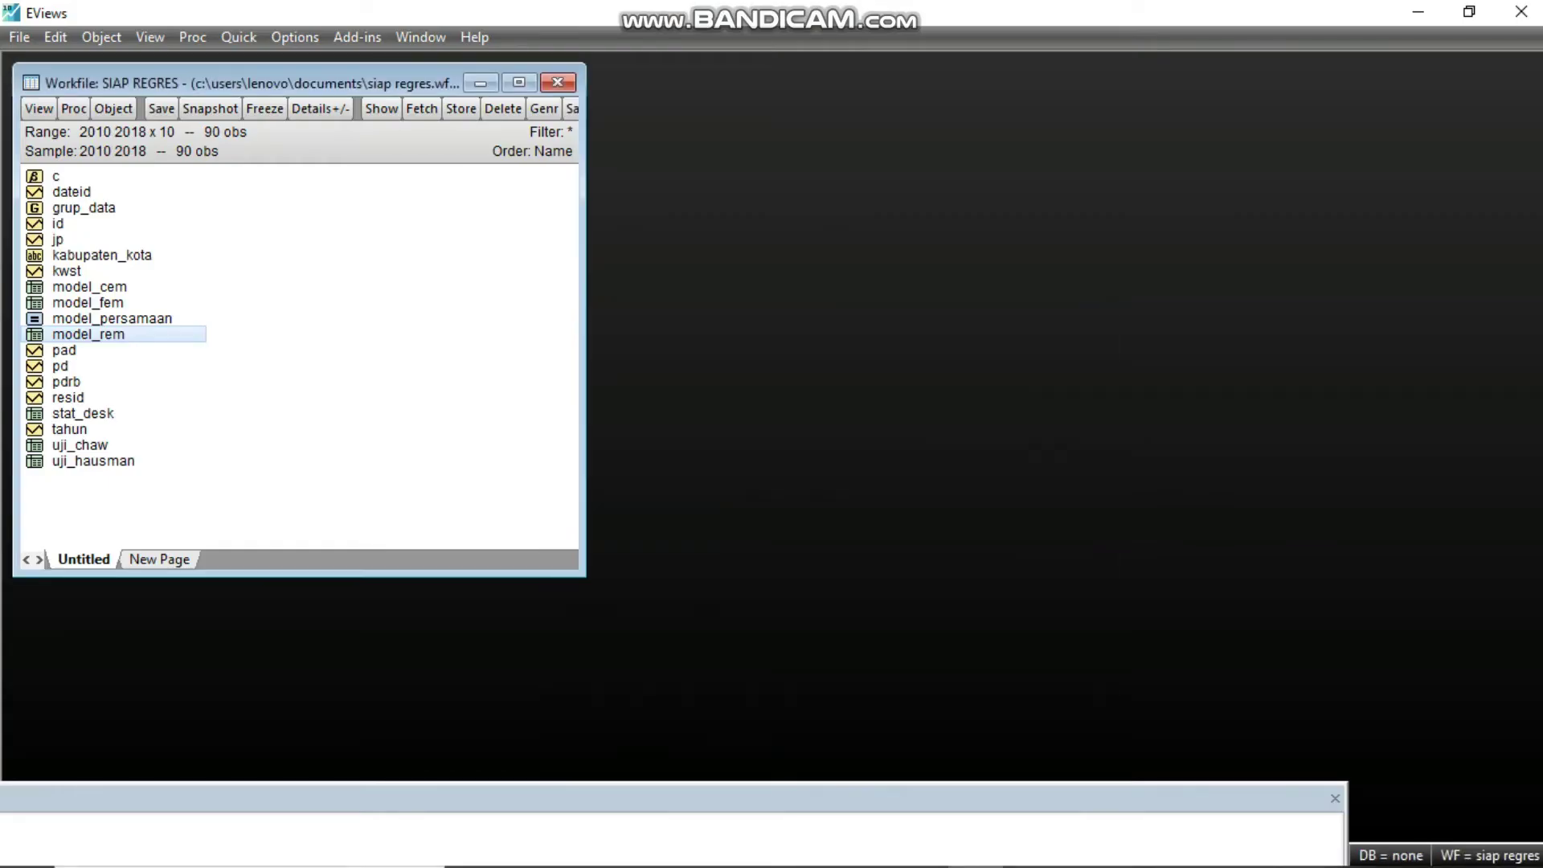
double_click(80, 445)
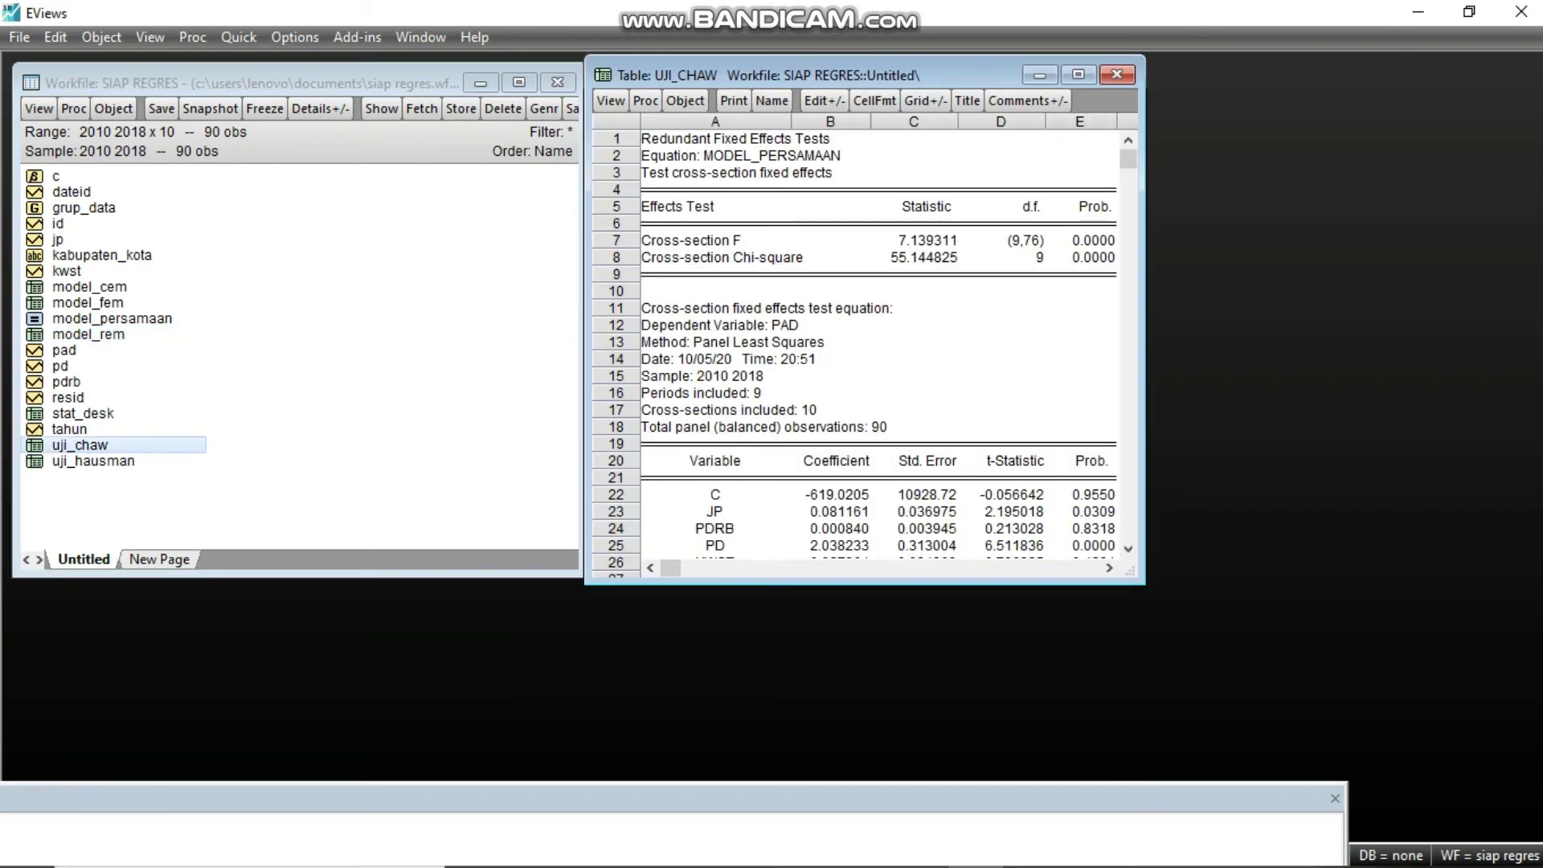
left_click_drag(659, 138, 1085, 274)
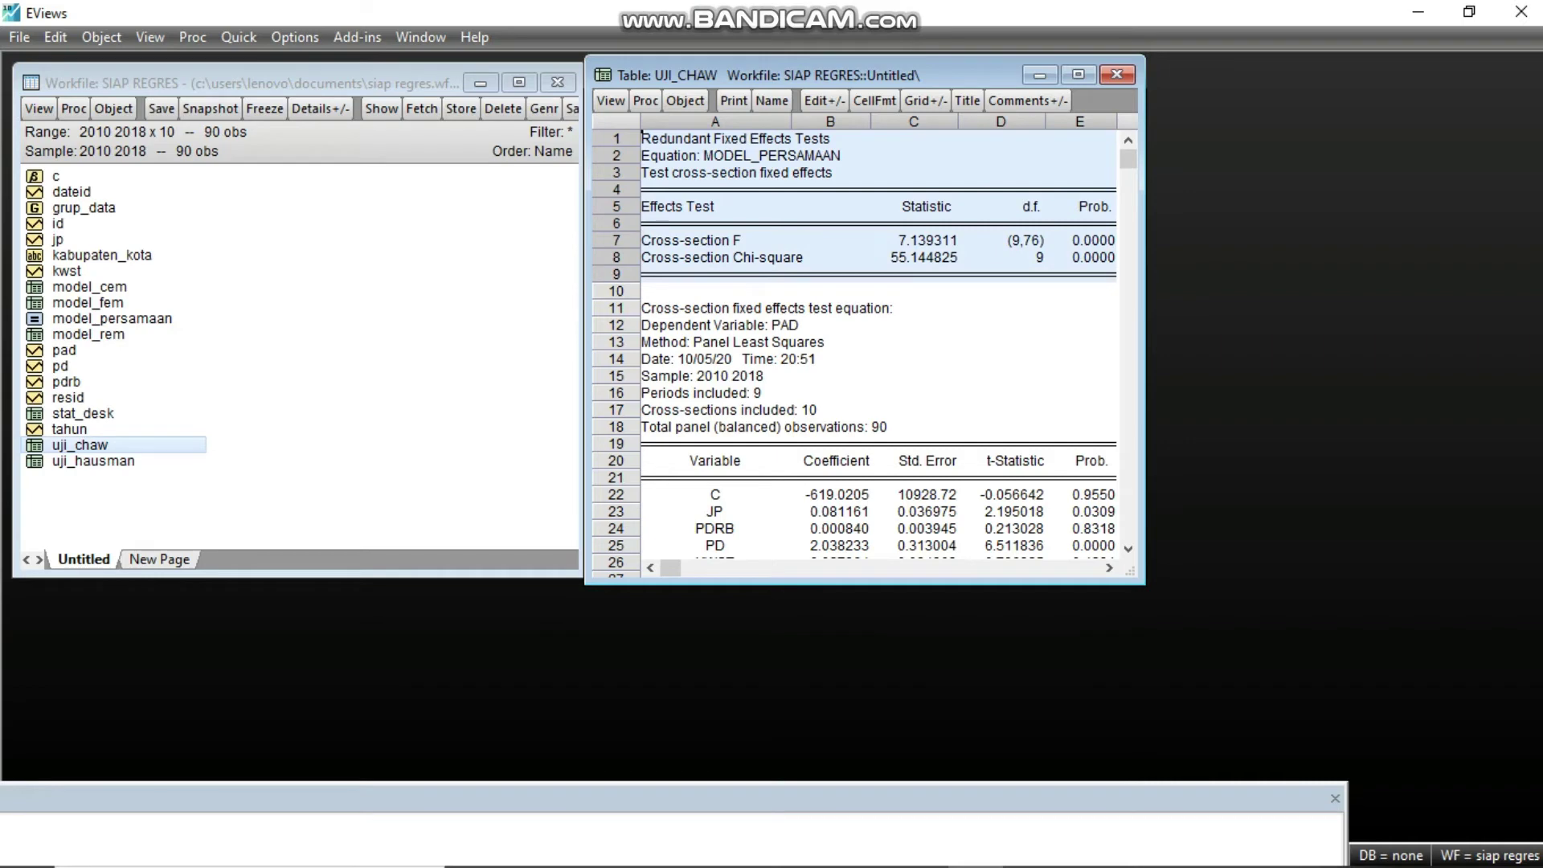
right_click(993, 234)
left_click(1045, 245)
- Return to the WPS document, paste the copied Redundant Fixed Effects Tests output under "Uji Chaw", and place the cursor below "Ha= FEM terbaik" in the "Uji Hausmant" section
key("alt+Tab")
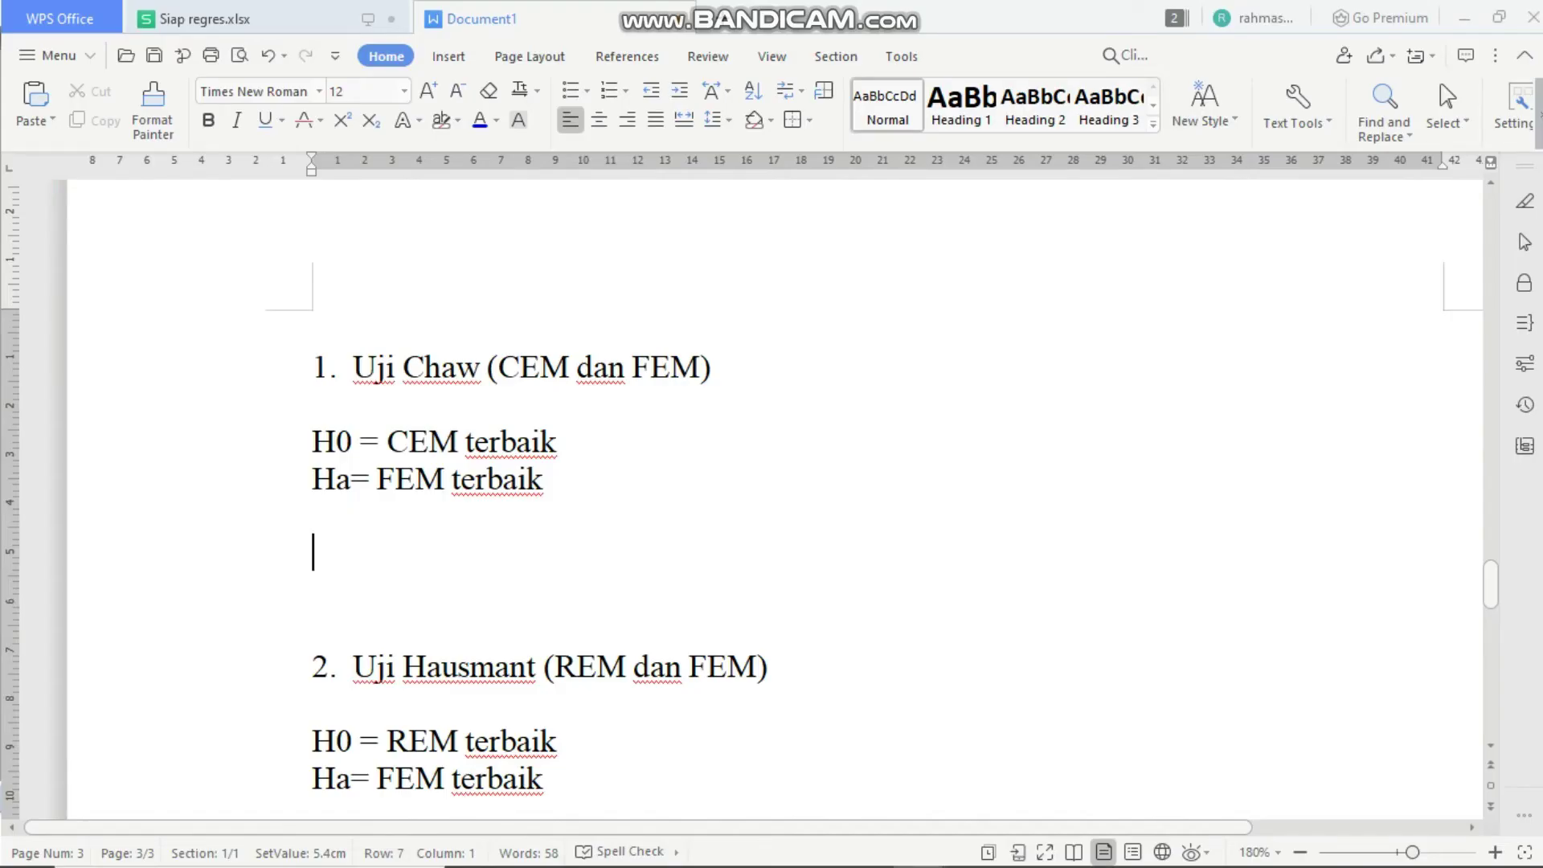
right_click(396, 552)
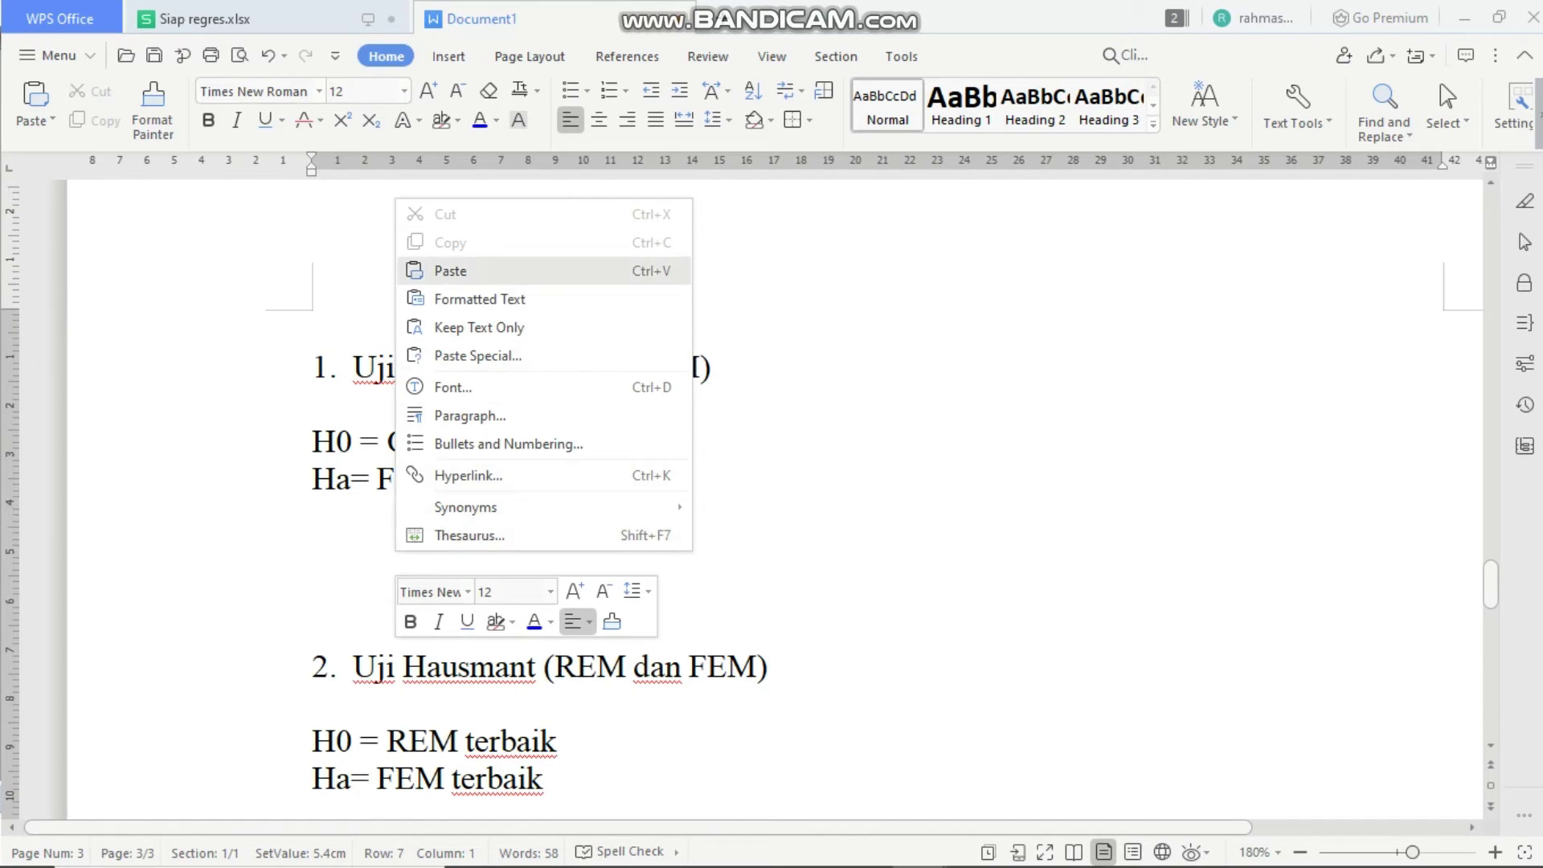
left_click(450, 271)
key("Down")
key("Down")
key("Down")
key("Down")
key("Down")
key("Down")
key("Down")
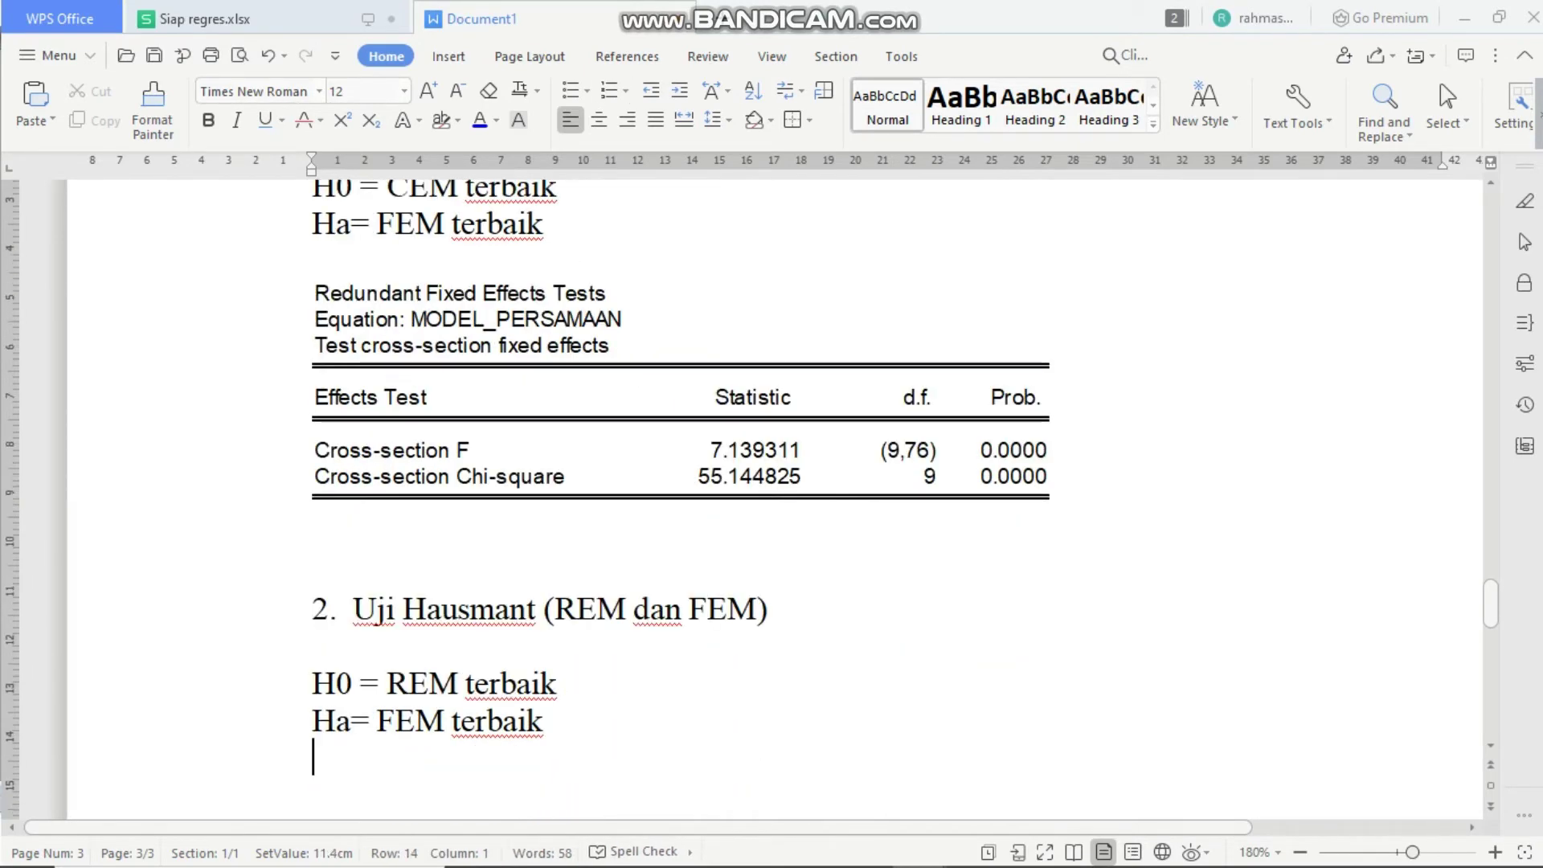
- Switch to EViews, open the uji_hausman table in place of uji_chaw, and copy rows 1 to 8 with the Hausman Test summary
key("alt+Tab")
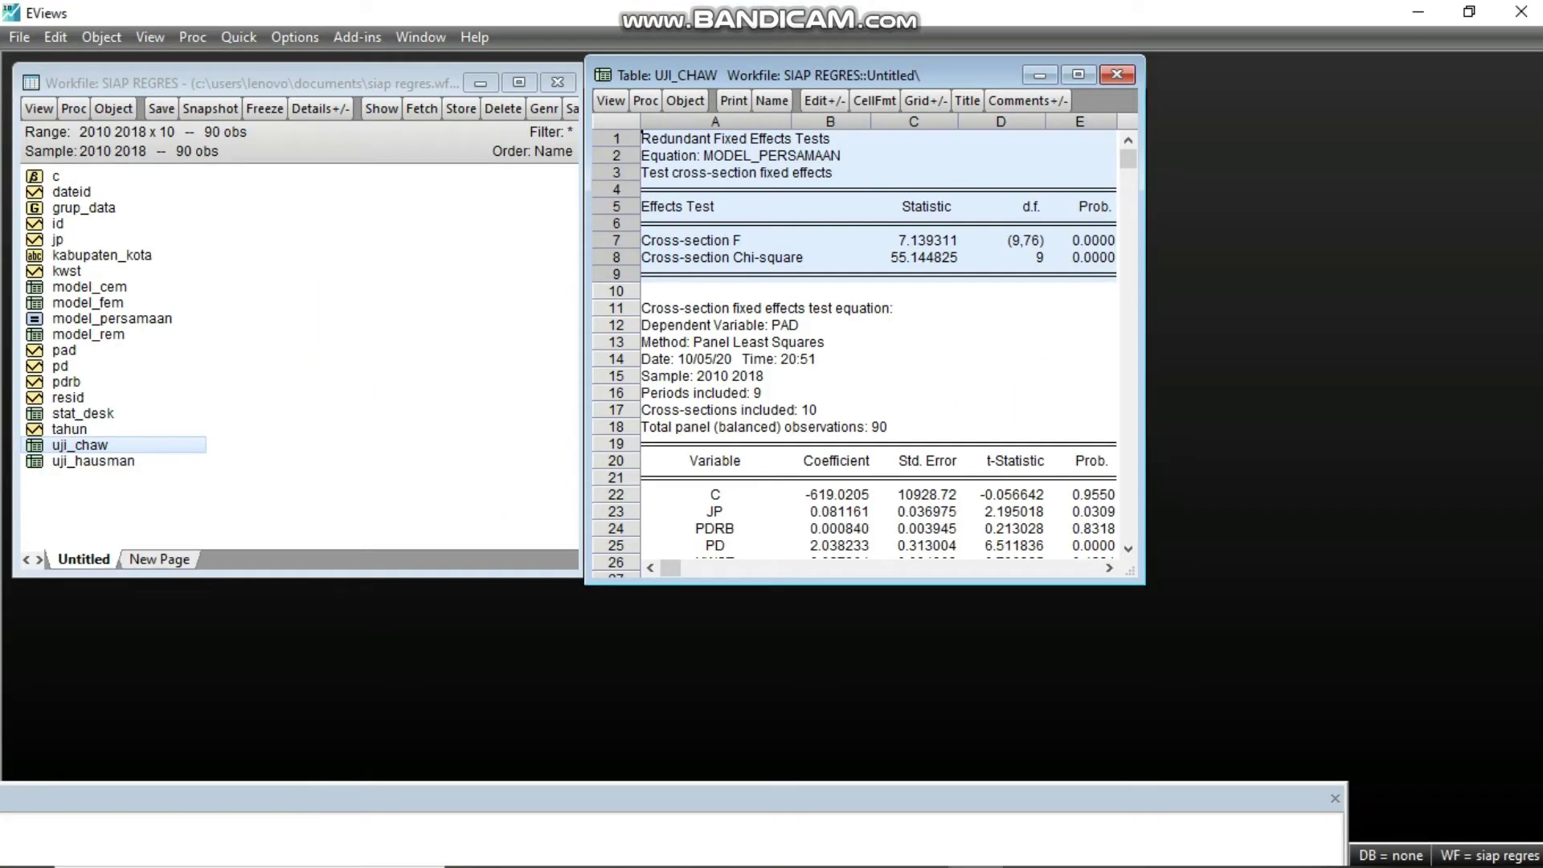
left_click(1117, 75)
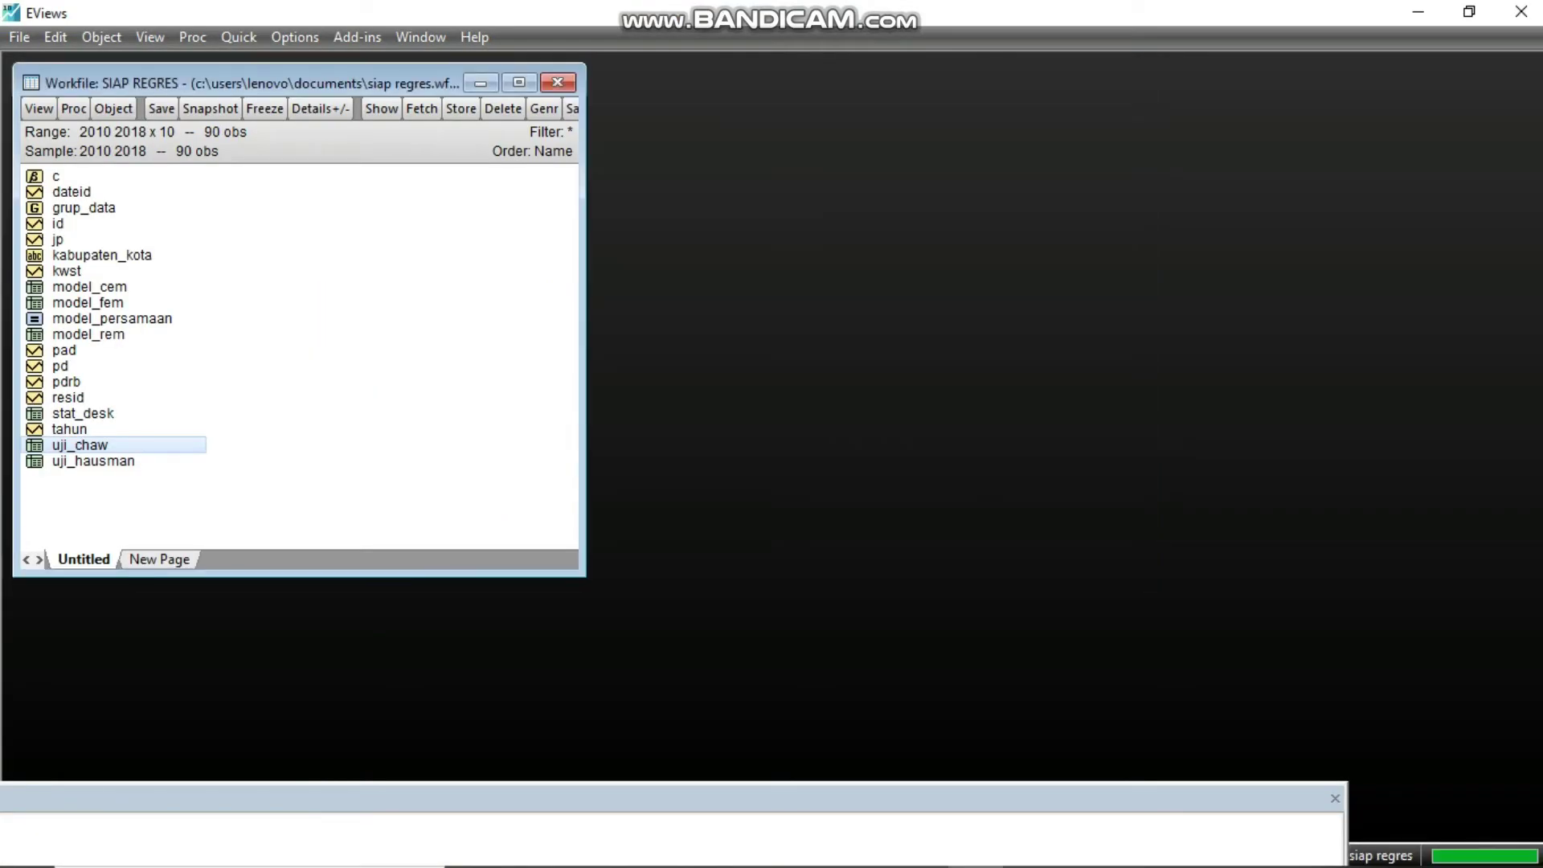
double_click(94, 462)
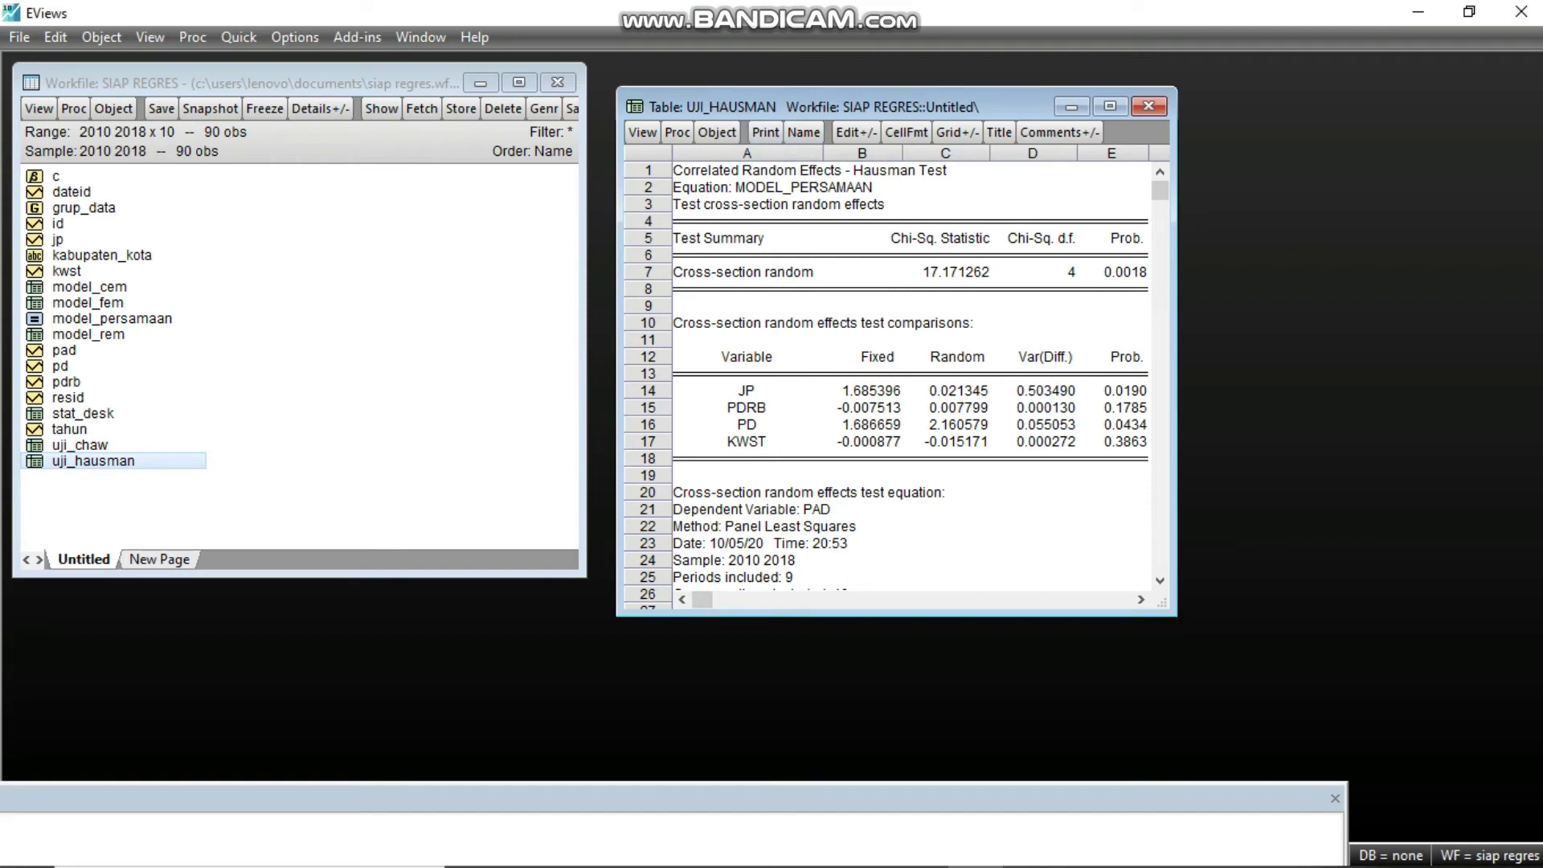
left_click_drag(707, 170, 1120, 290)
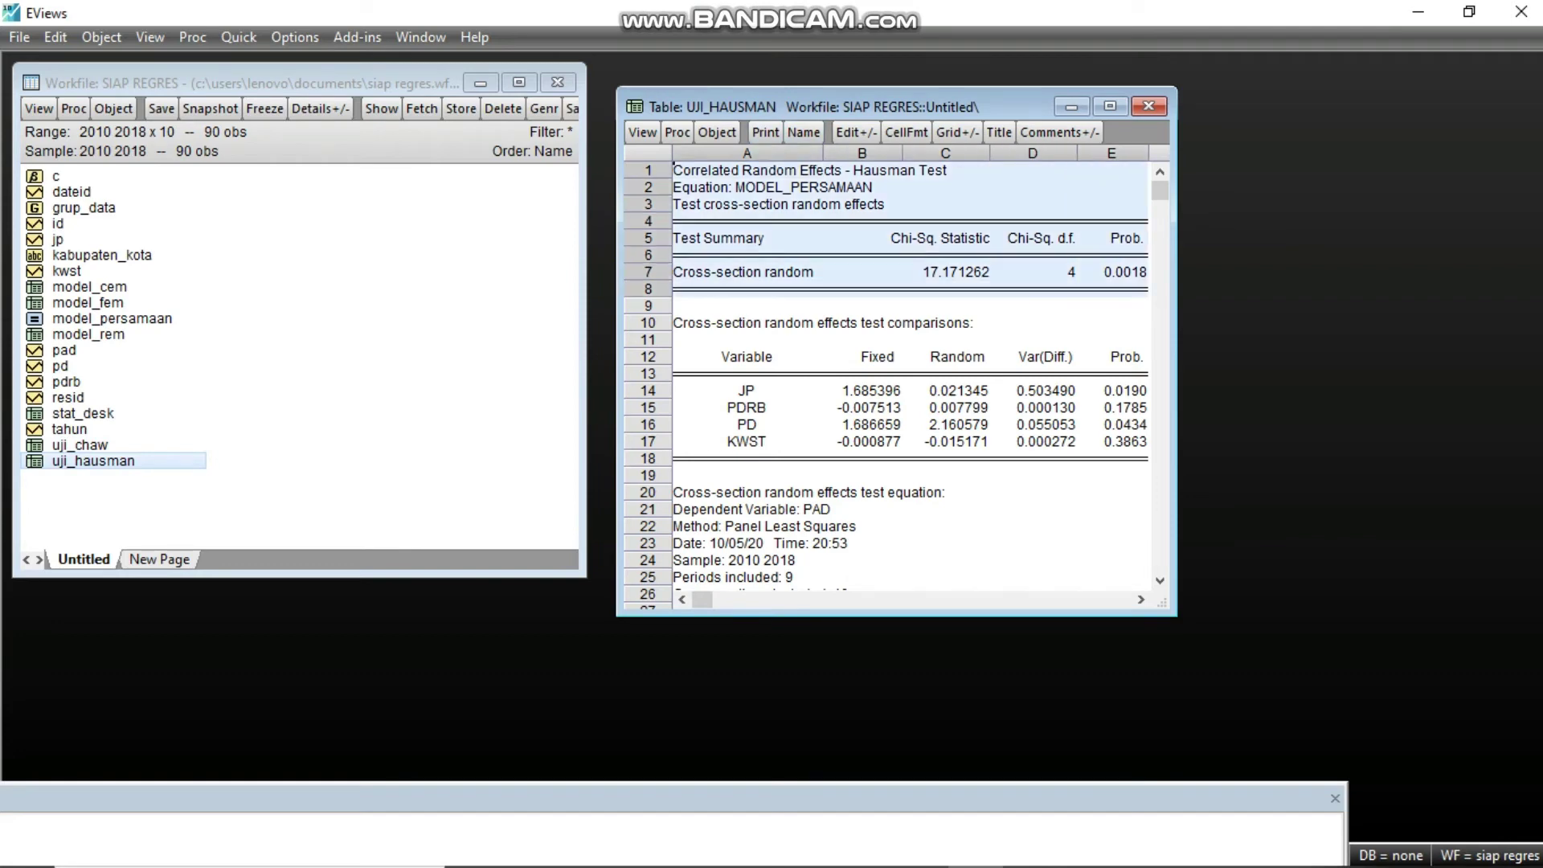
right_click(972, 220)
left_click(1014, 234)
- Return to the WPS document and paste the copied Hausman Test output beneath "Ha= FEM terbaik" in the "Uji Hausmant (REM dan FEM)" section
key("alt+Tab")
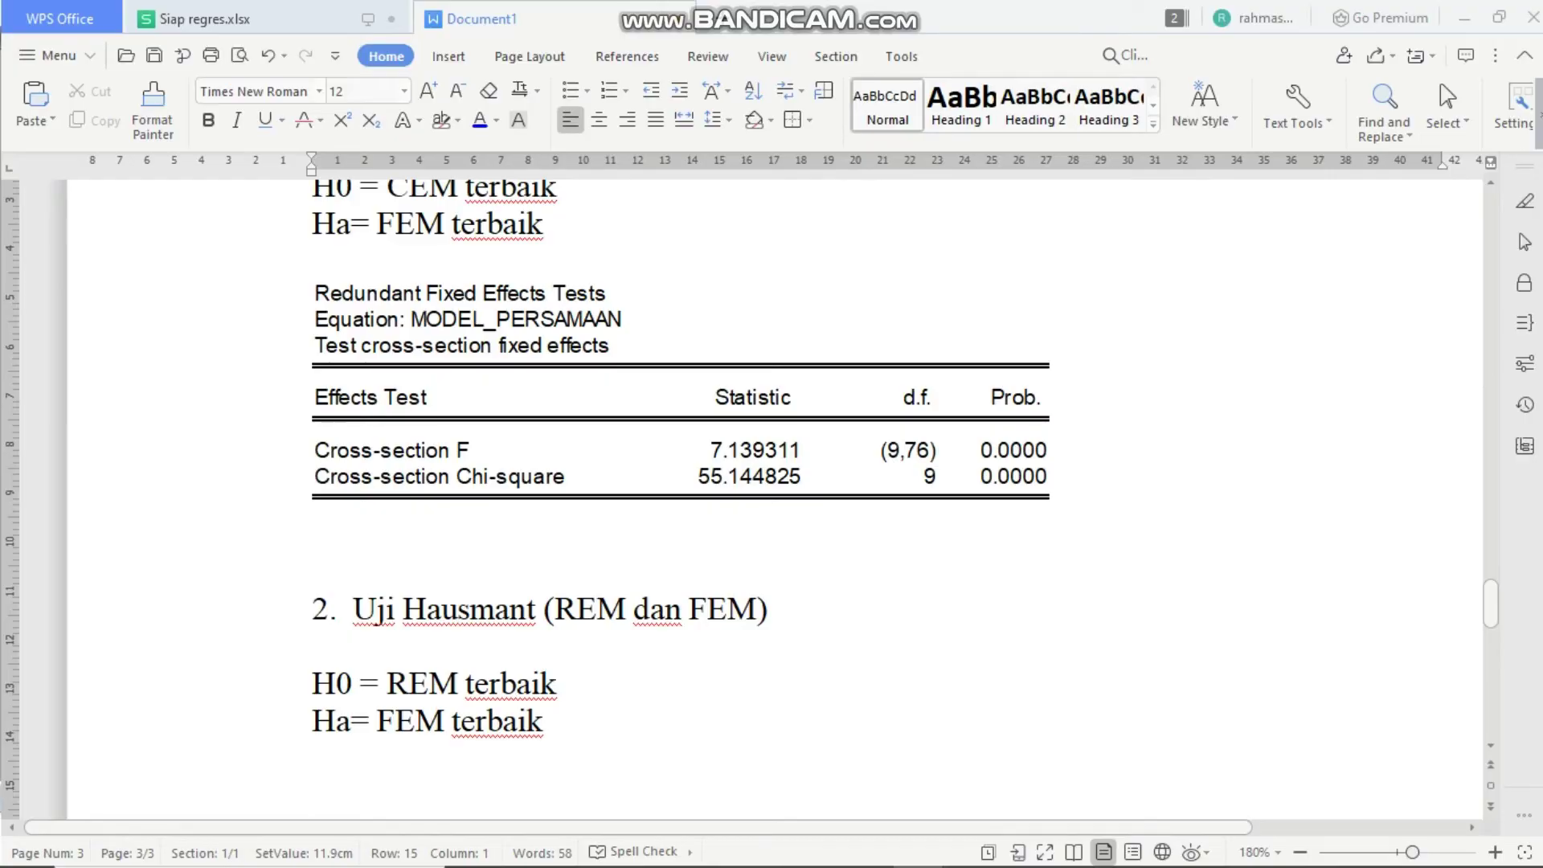
right_click(348, 774)
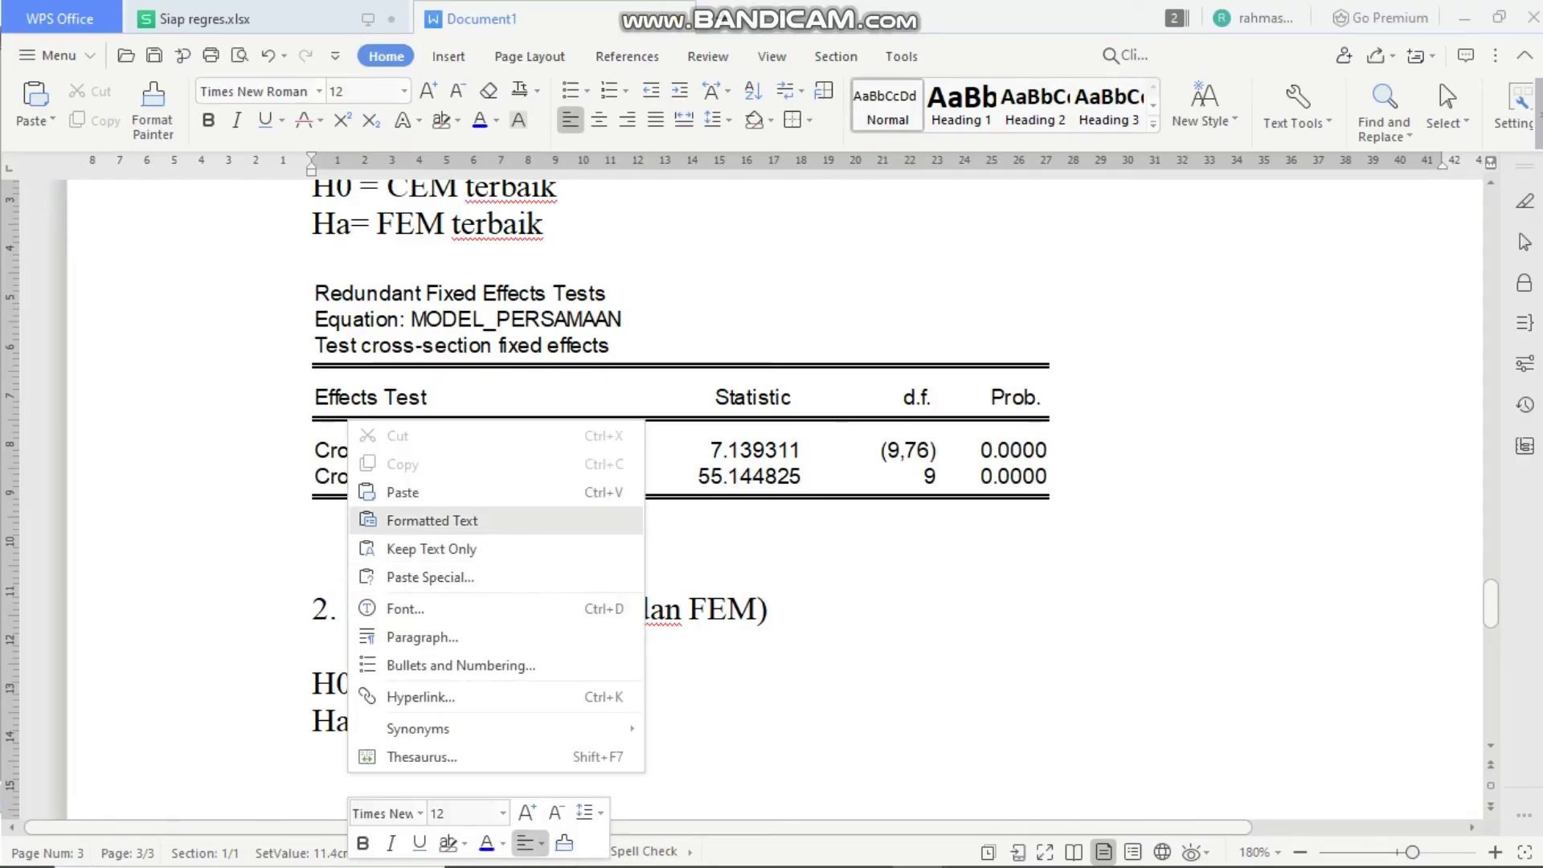
left_click(403, 492)
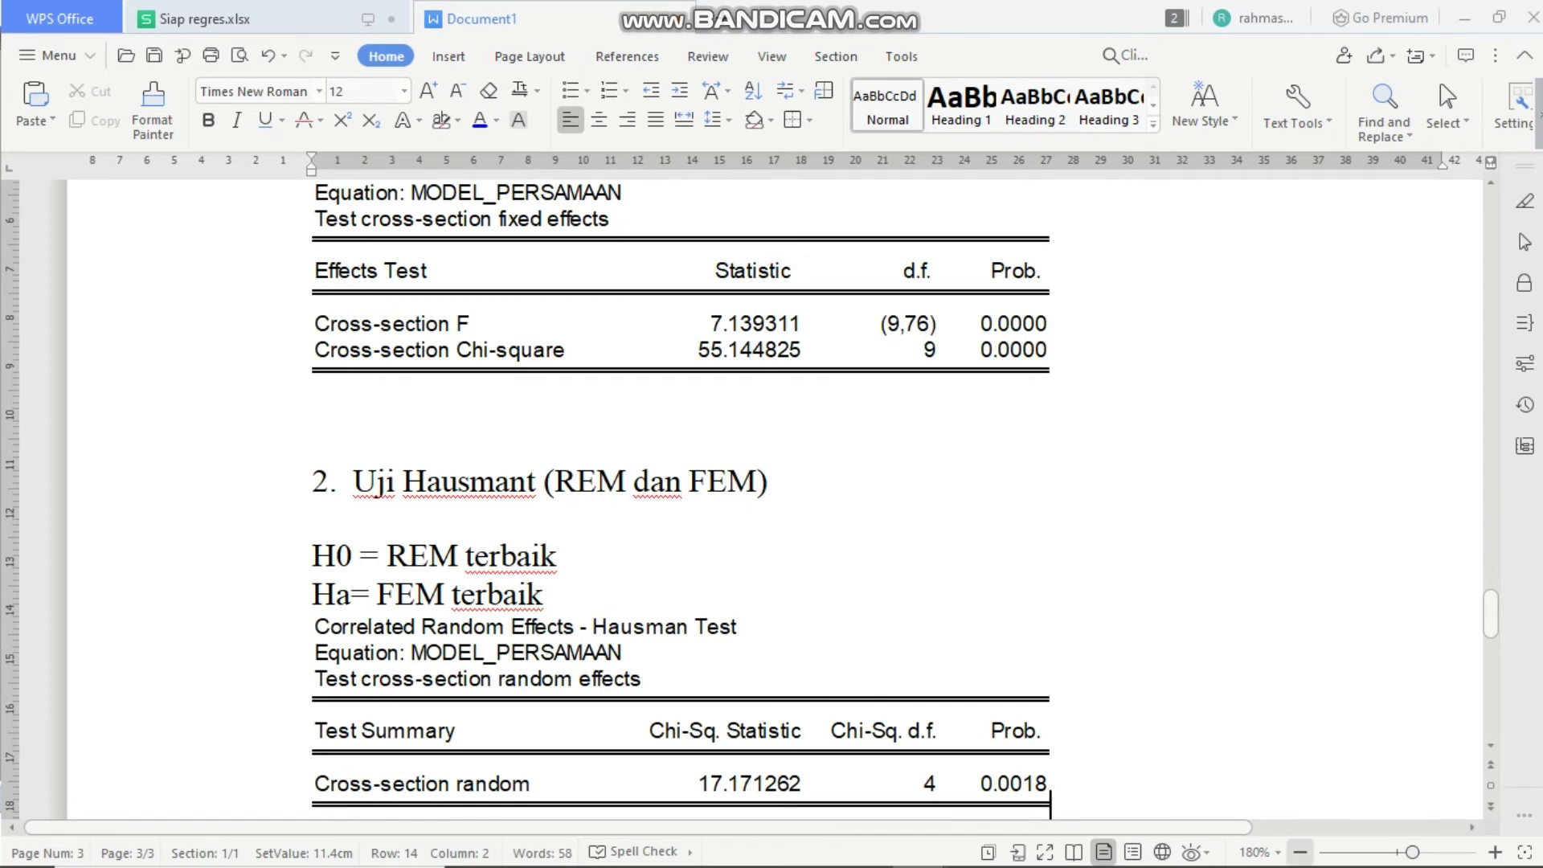
- Review the compiled document from the "Statistik Deskriptif" heading through the model outputs and tests to the "Uji LM Test (CEM dan REM)" section
left_click(1299, 852)
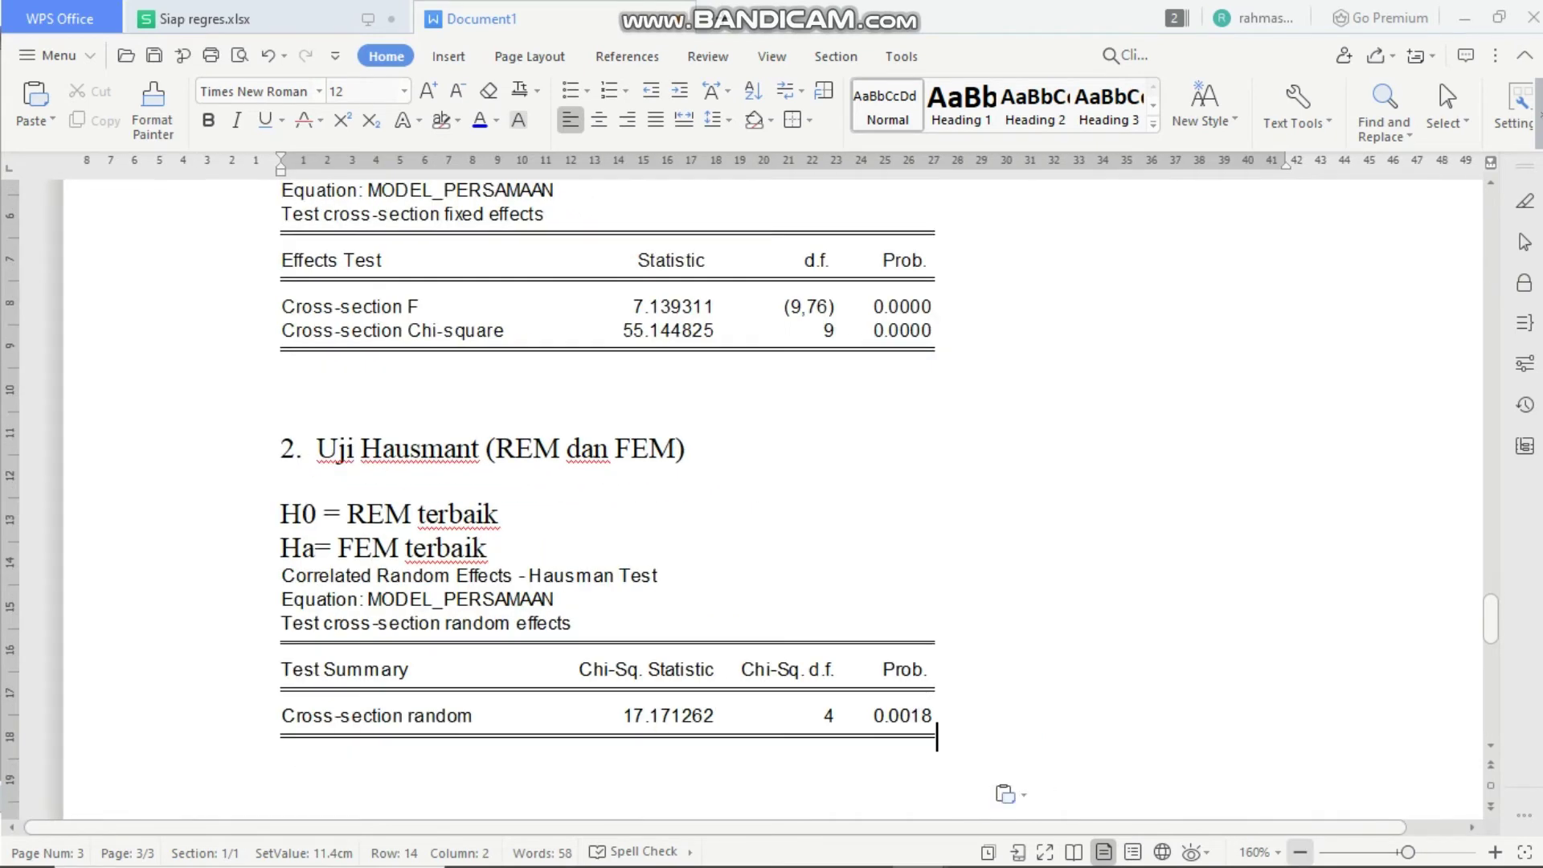
left_click_drag(1490, 619, 1490, 219)
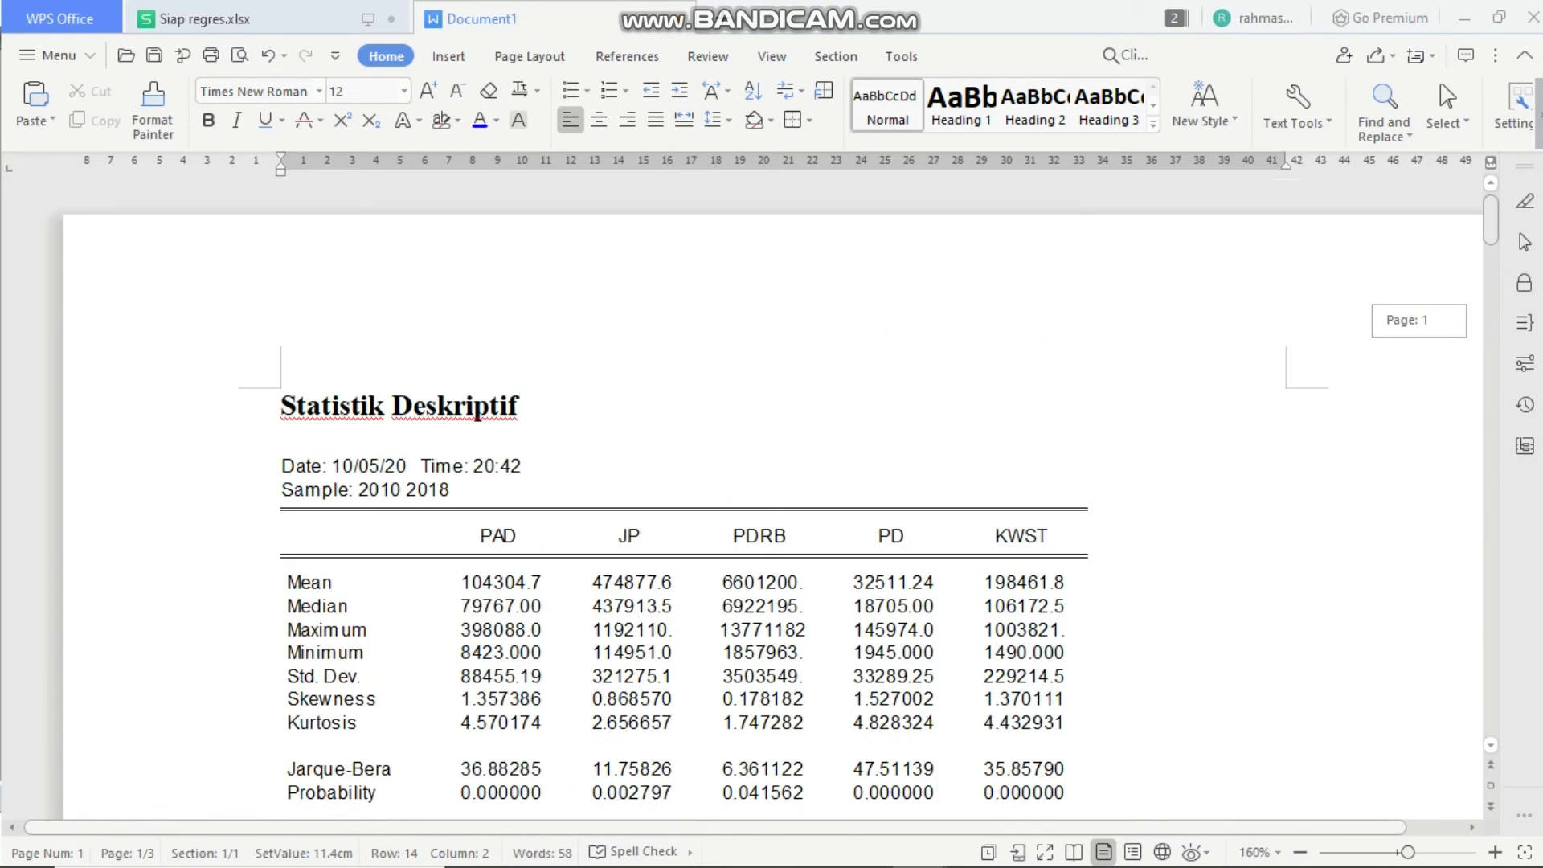
scroll(478, 414, "down", 6)
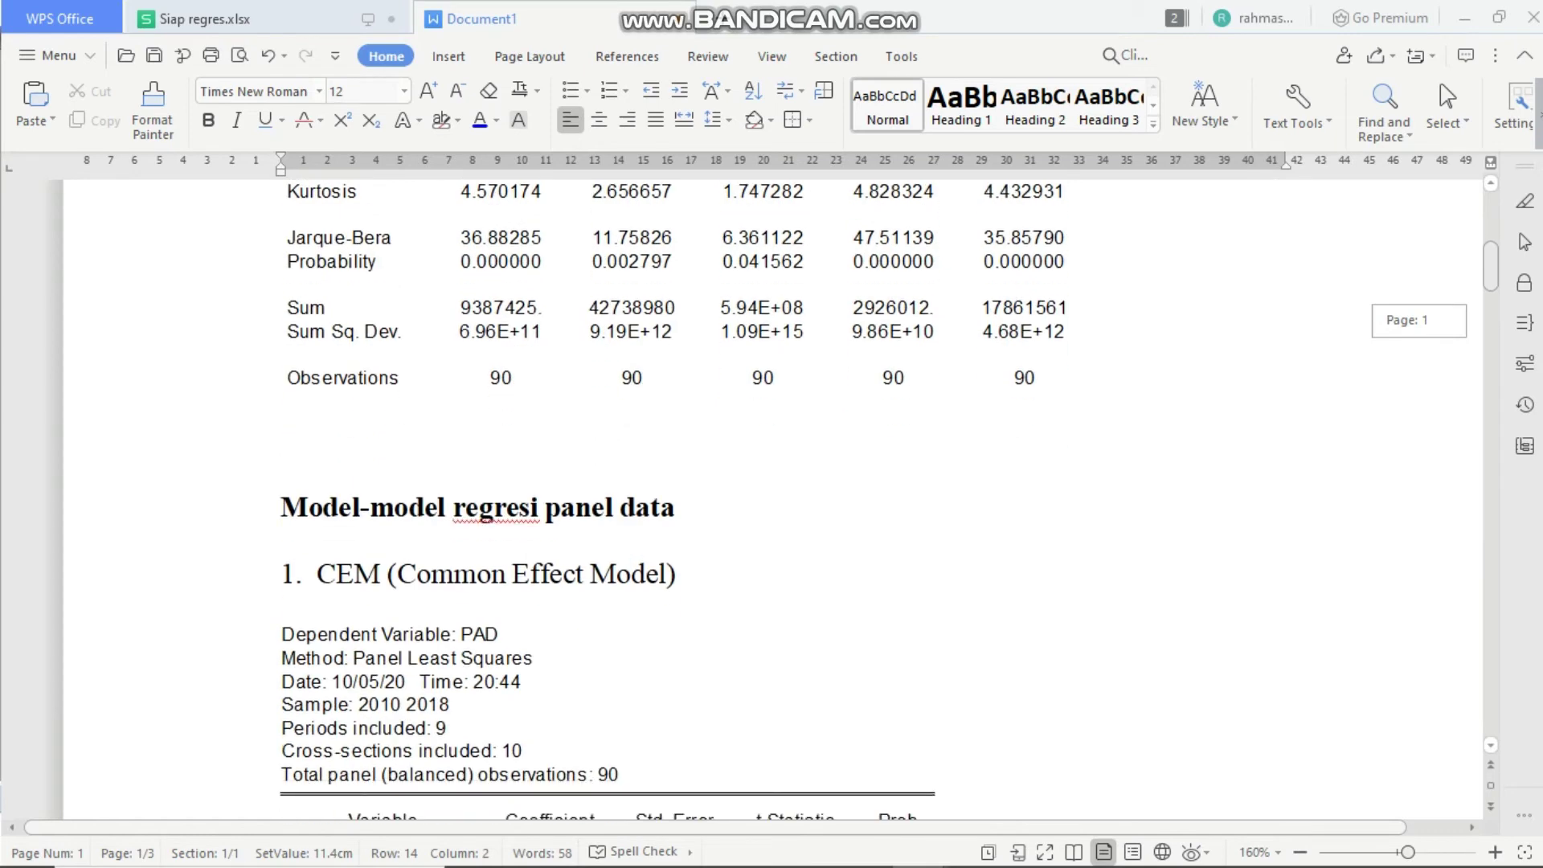
scroll(608, 498, "down", 7)
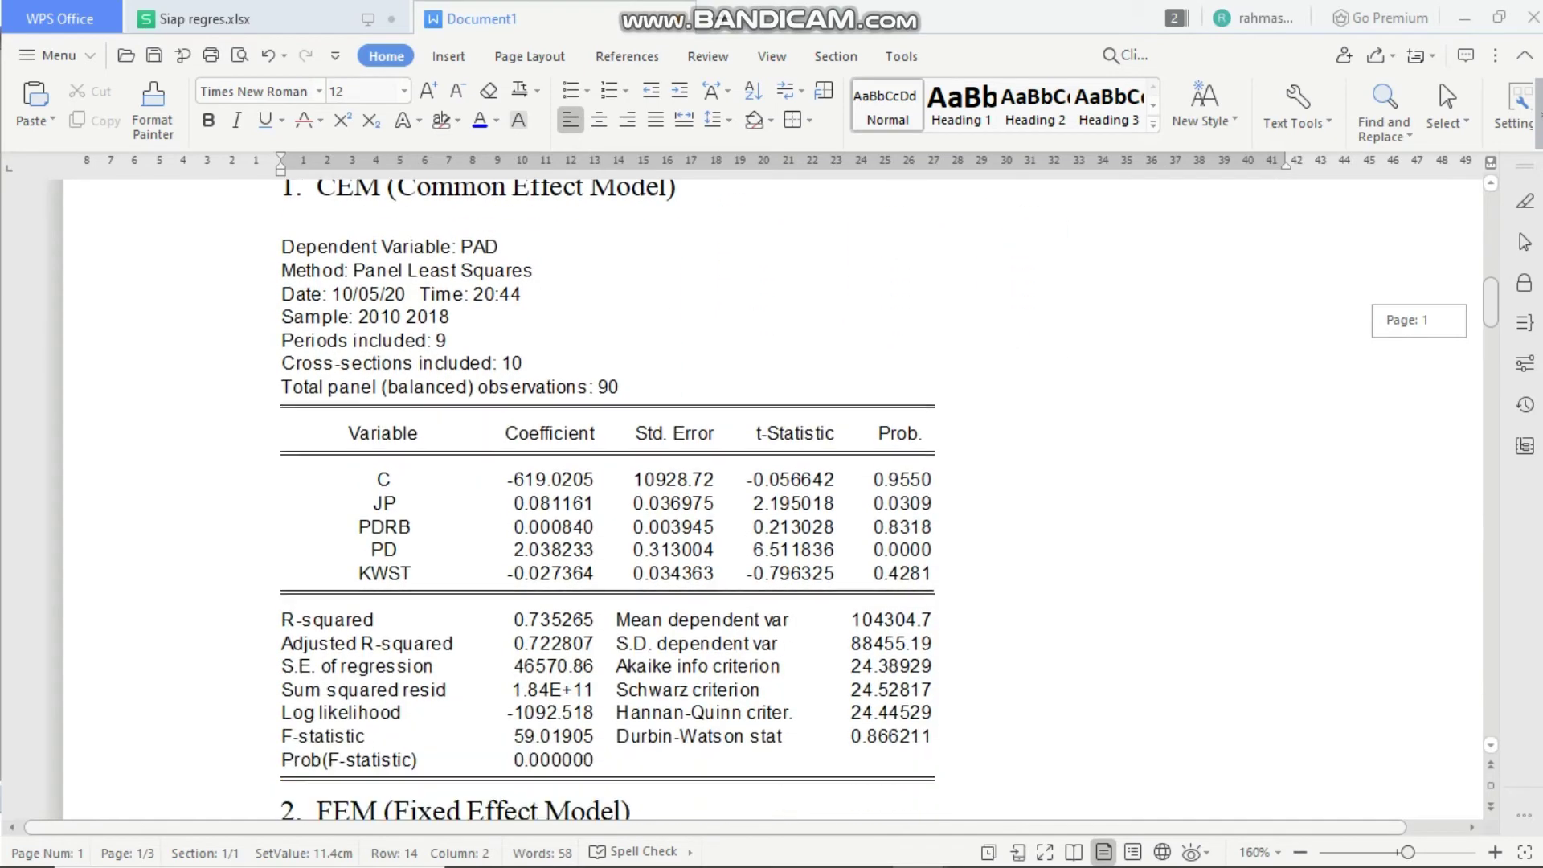
scroll(764, 499, "down", 10)
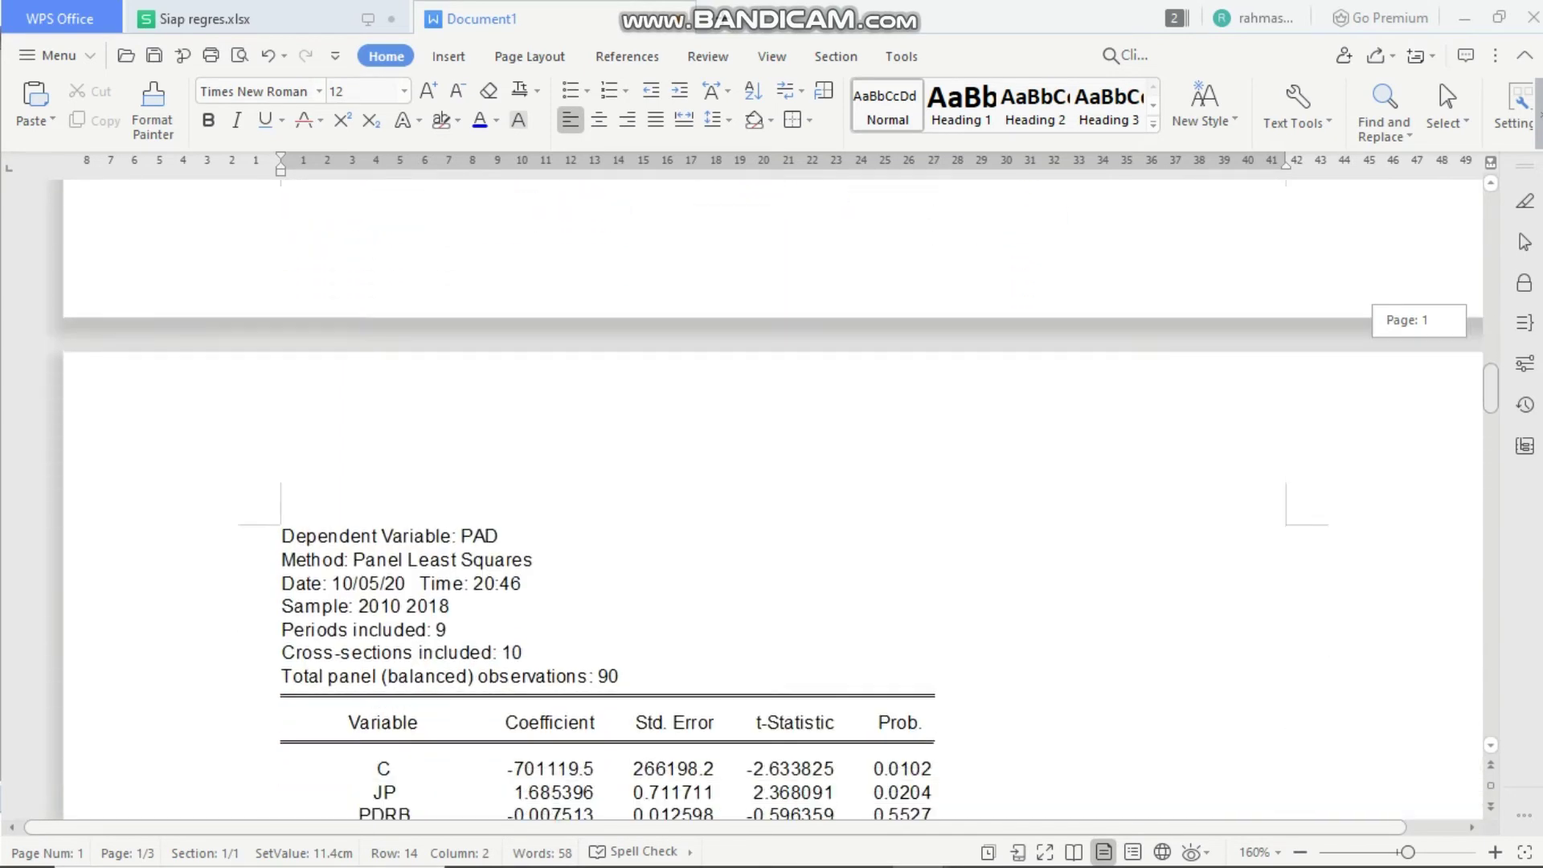
scroll(771, 498, "down", 10)
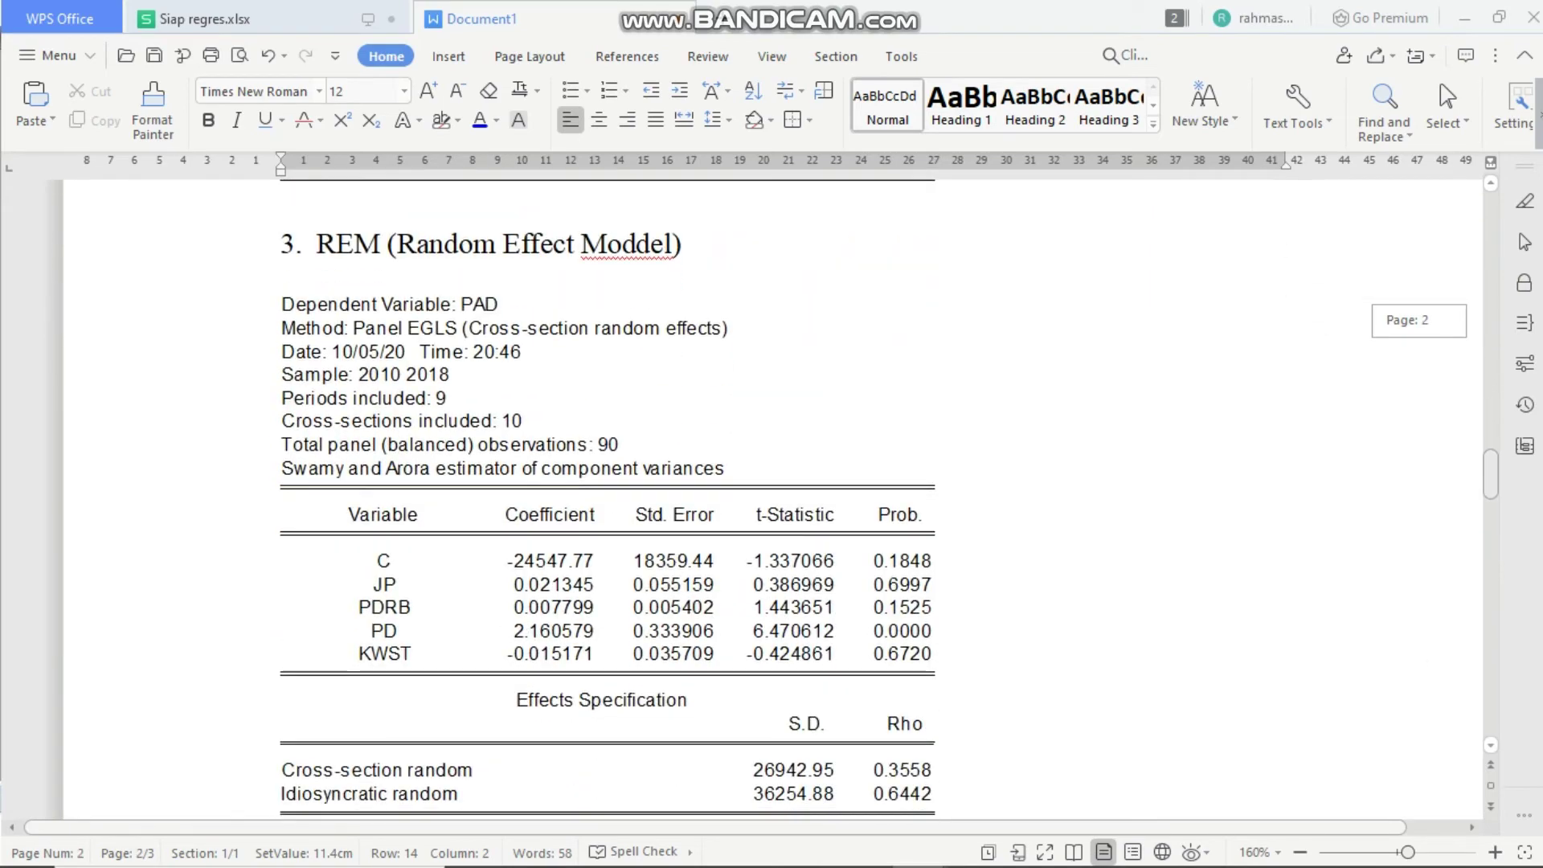
scroll(304, 323, "down", 10)
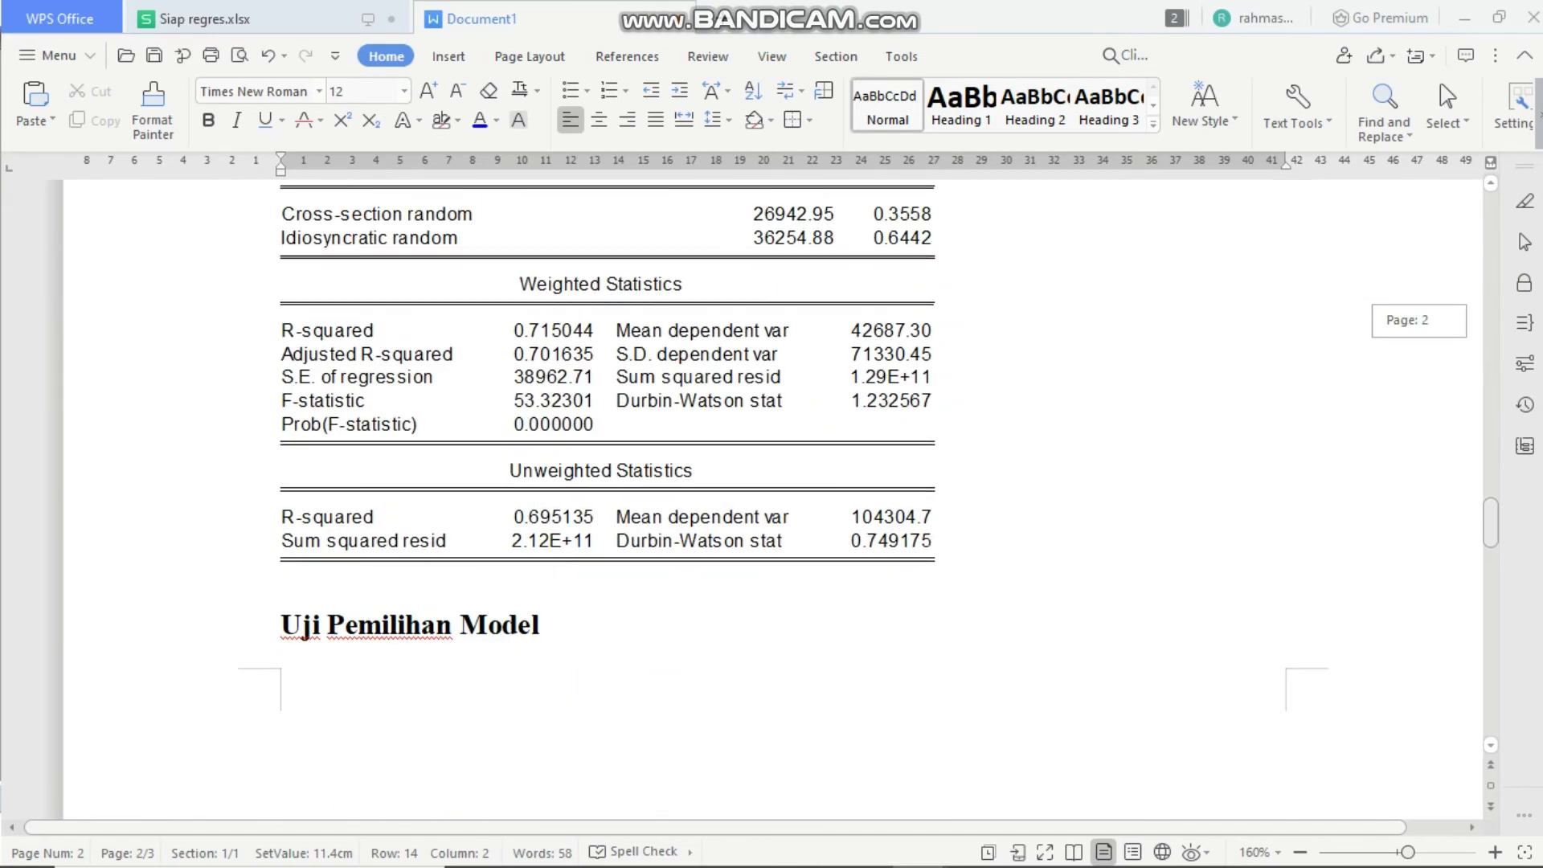
scroll(305, 324, "down", 10)
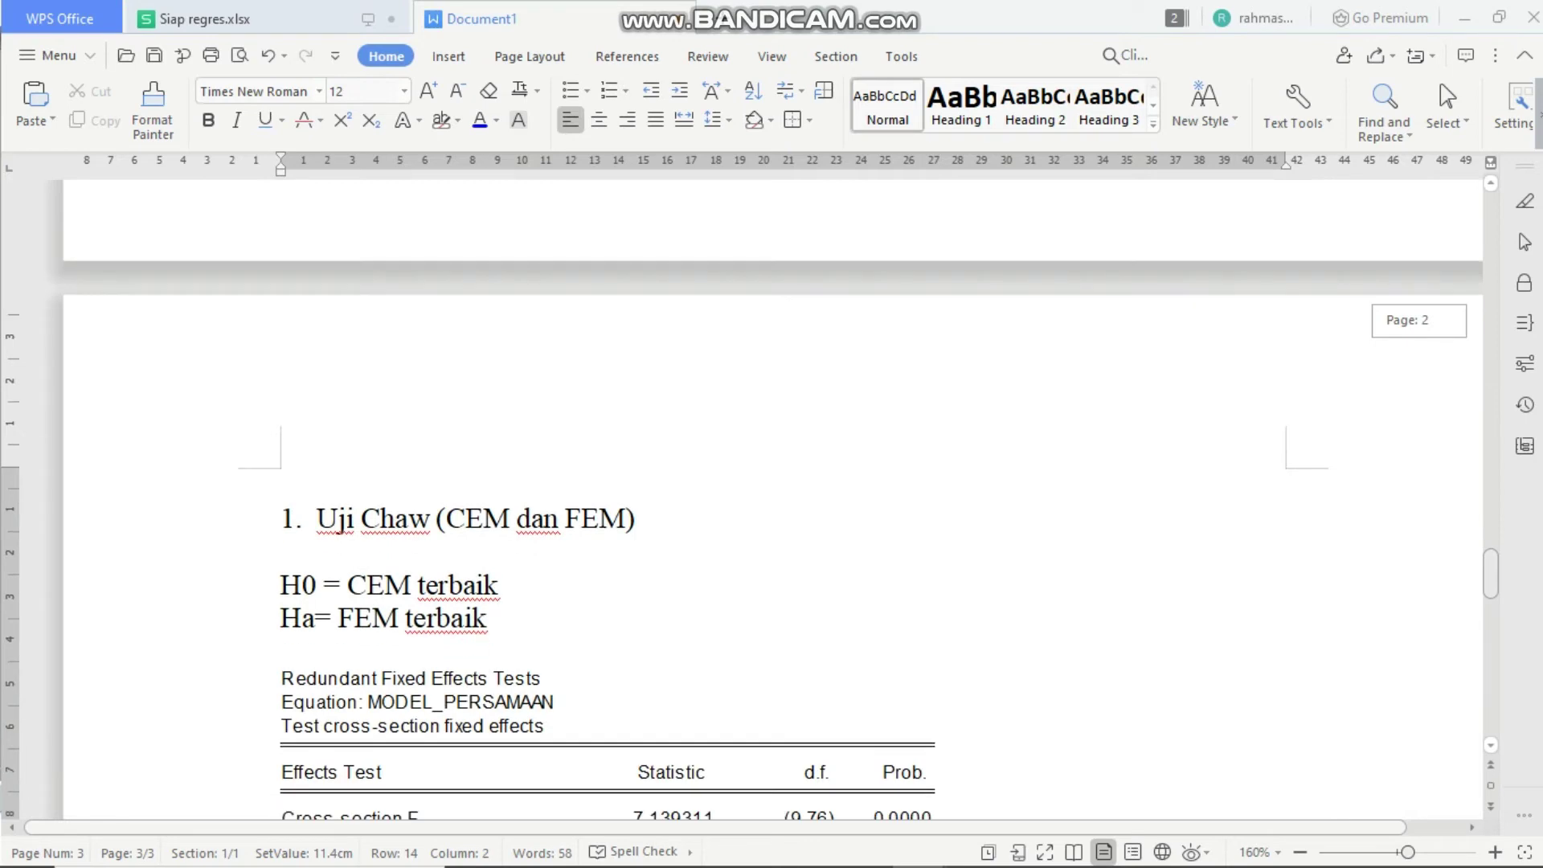
scroll(772, 499, "down", 5)
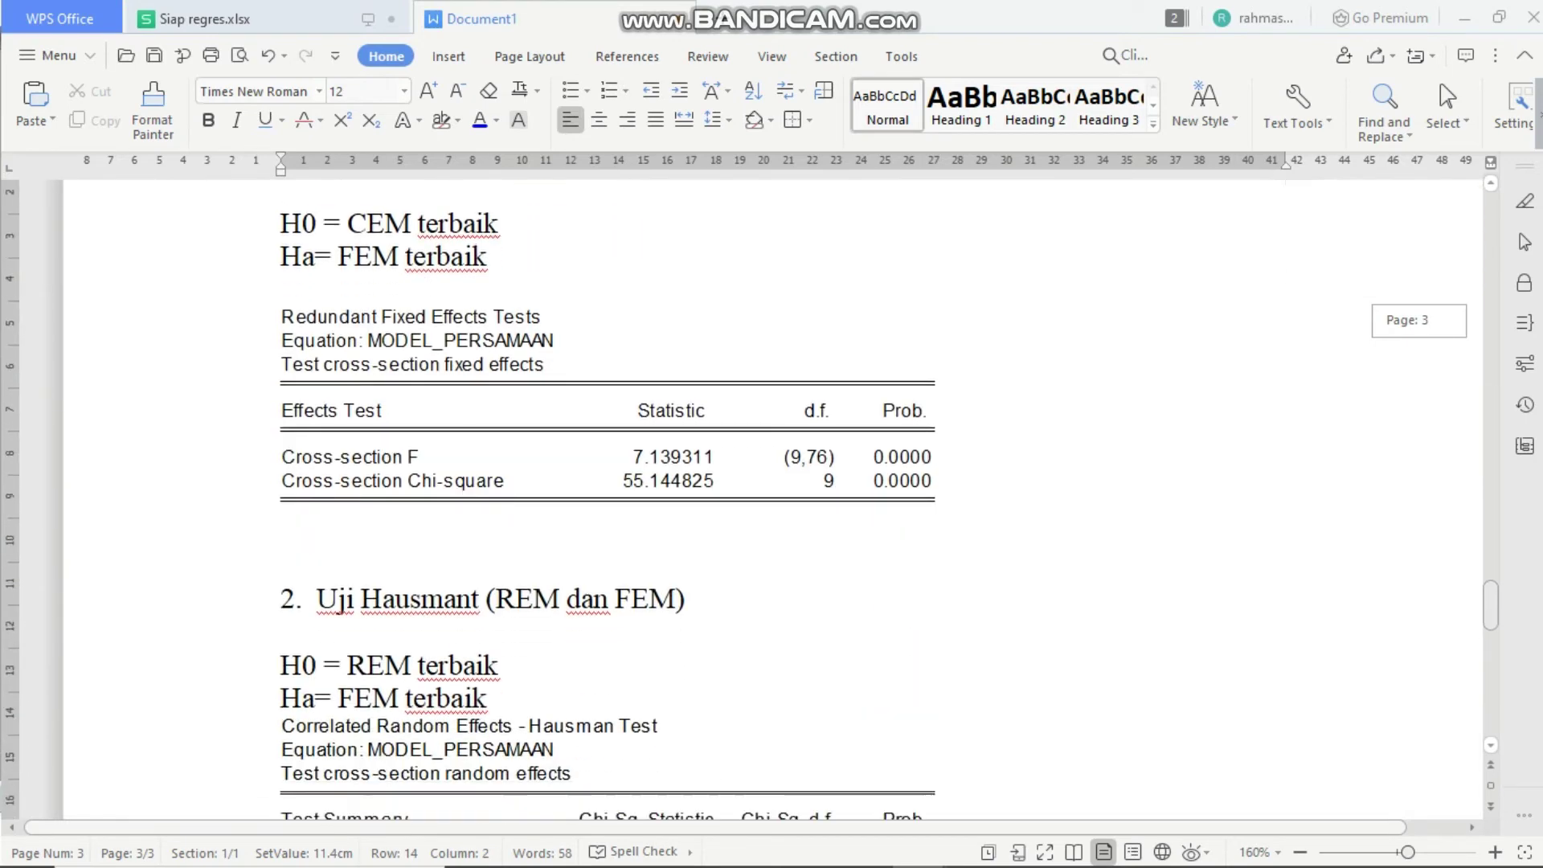
scroll(771, 498, "down", 3)
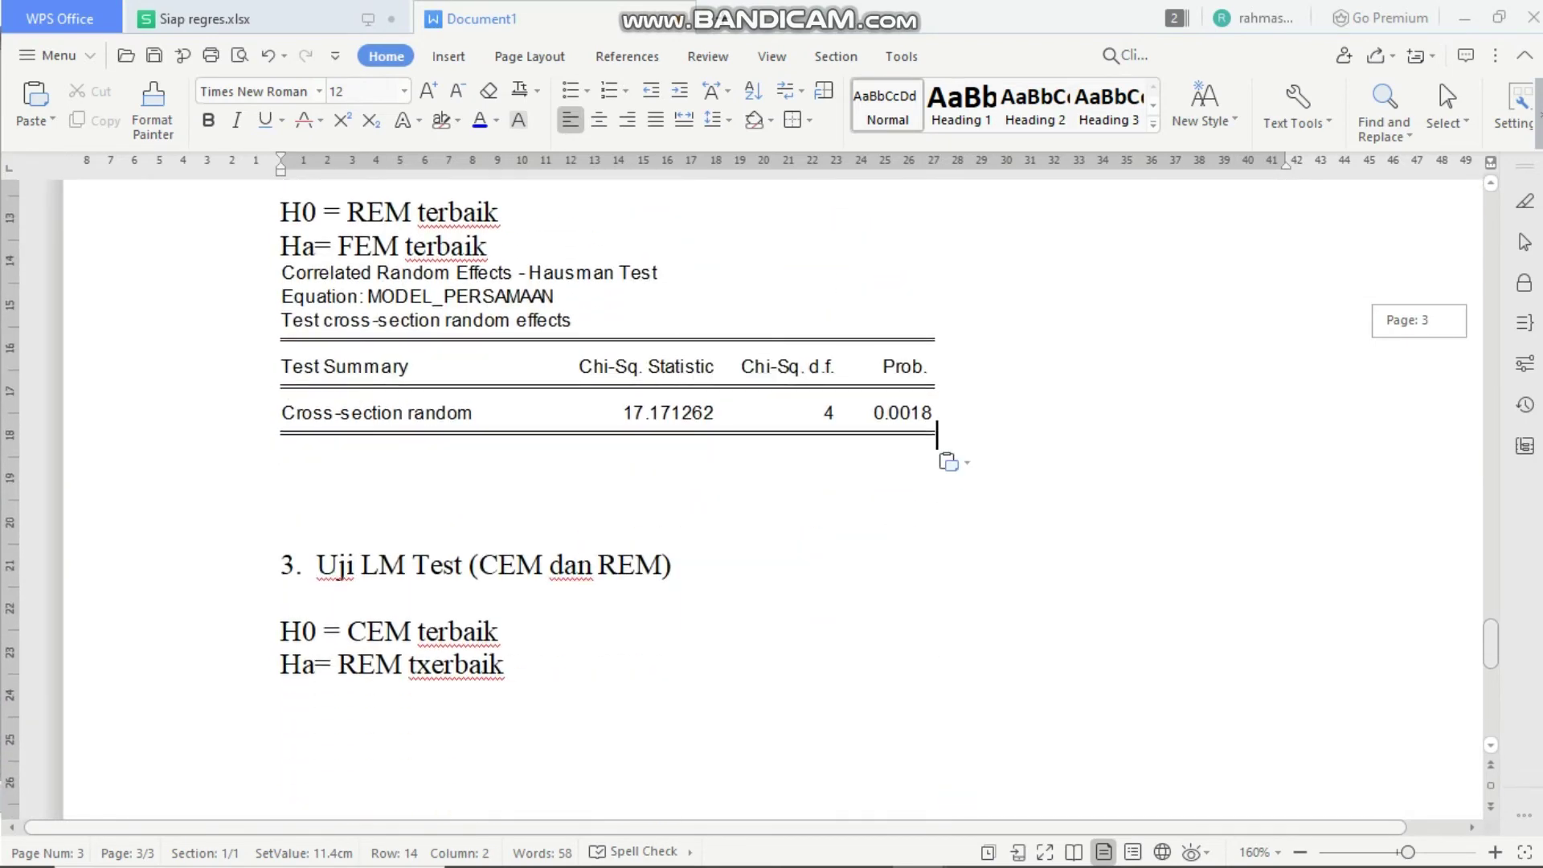
scroll(771, 498, "down", 1)
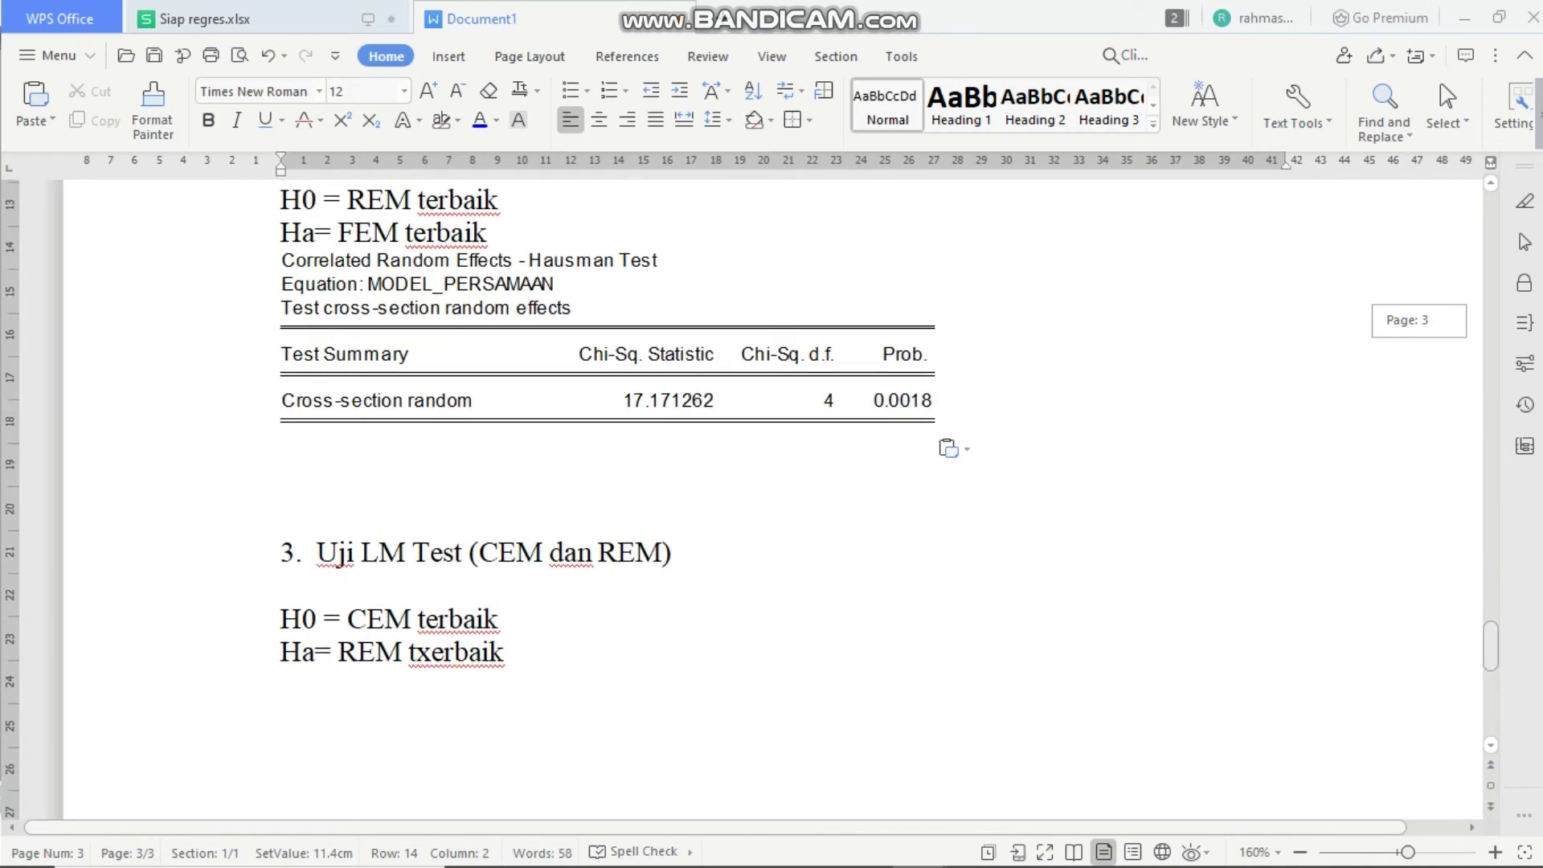
scroll(936, 643, "up", 3)
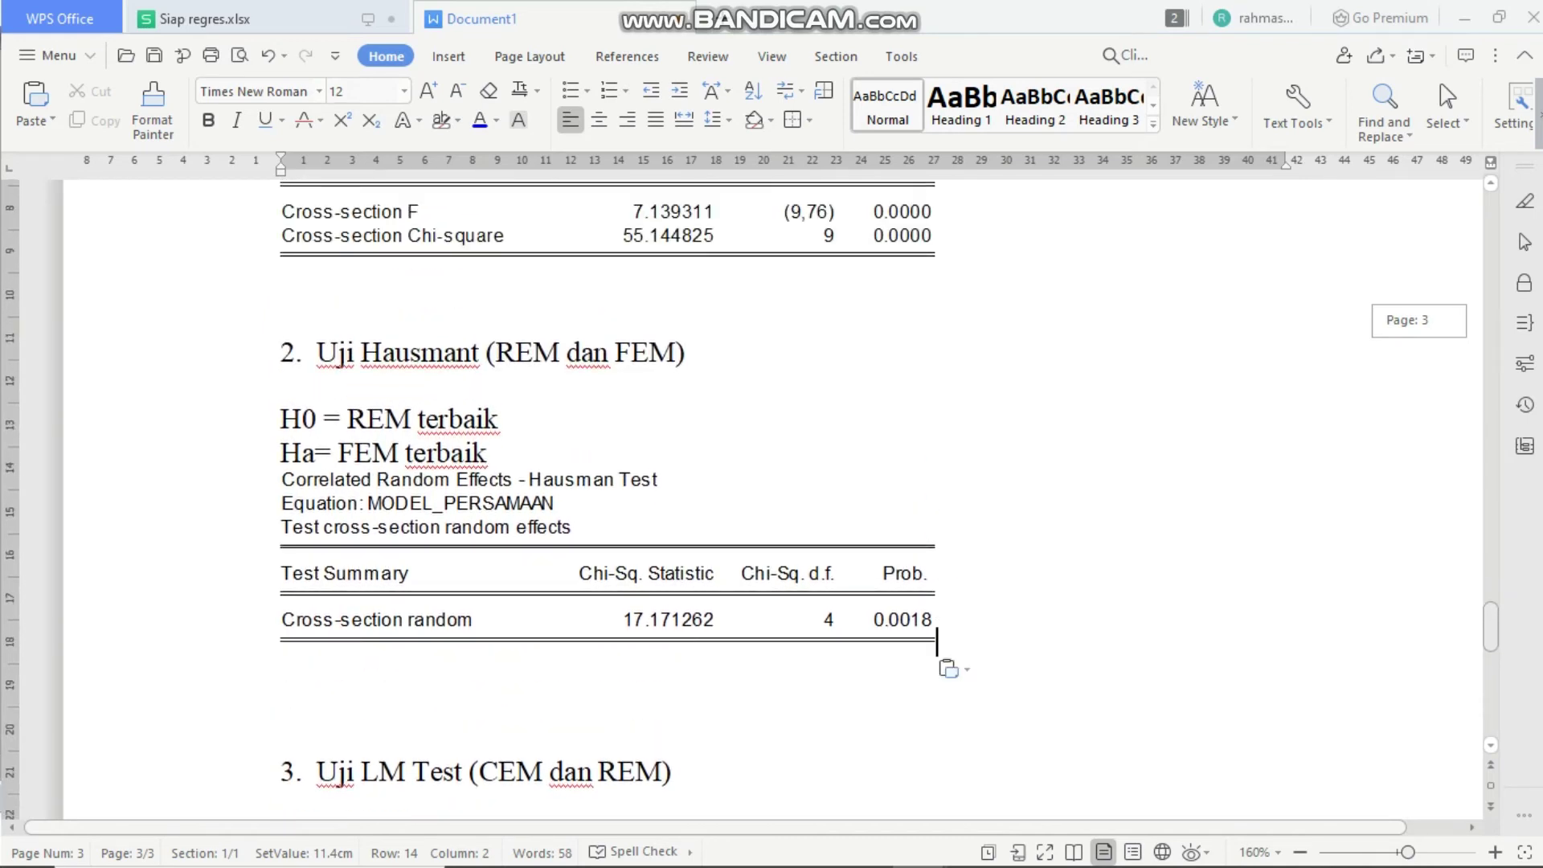
scroll(752, 499, "up", 5)
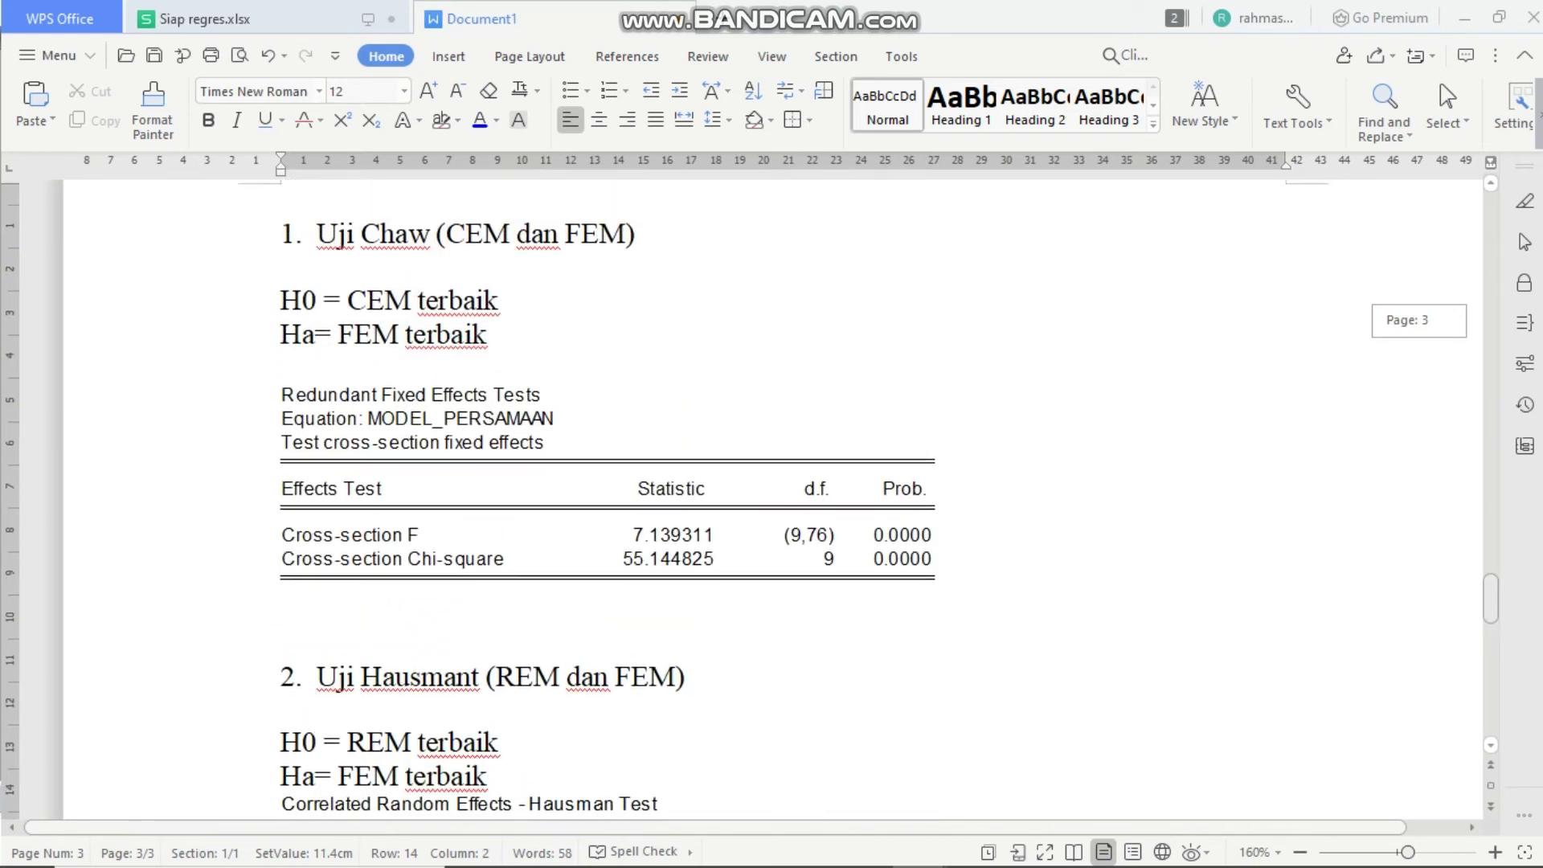
scroll(752, 499, "down", 1)
scroll(752, 499, "down", 3)
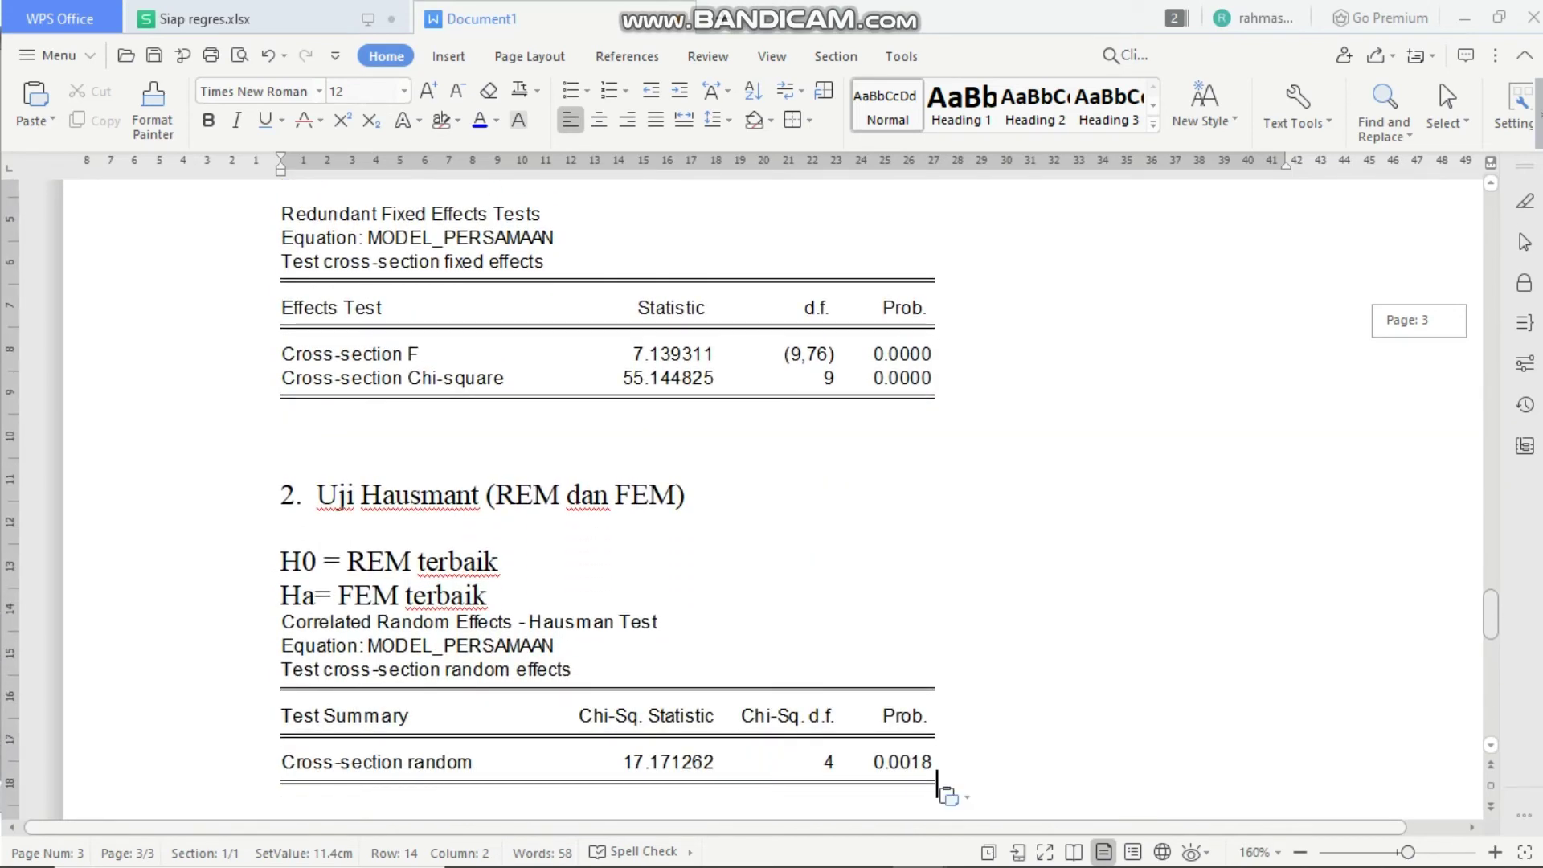
scroll(752, 499, "down", 4)
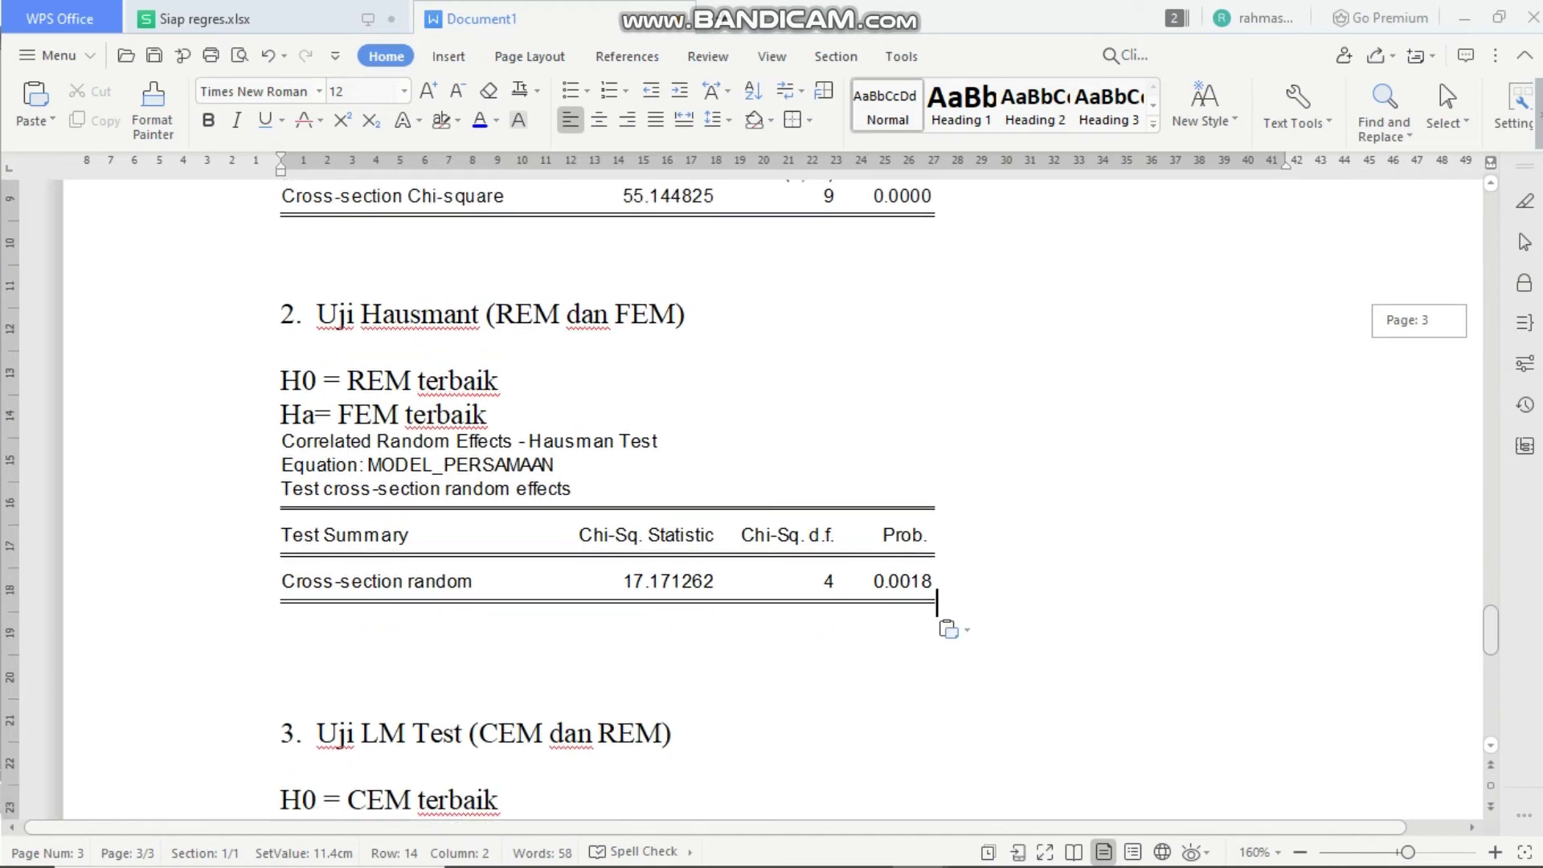
scroll(752, 499, "down", 6)
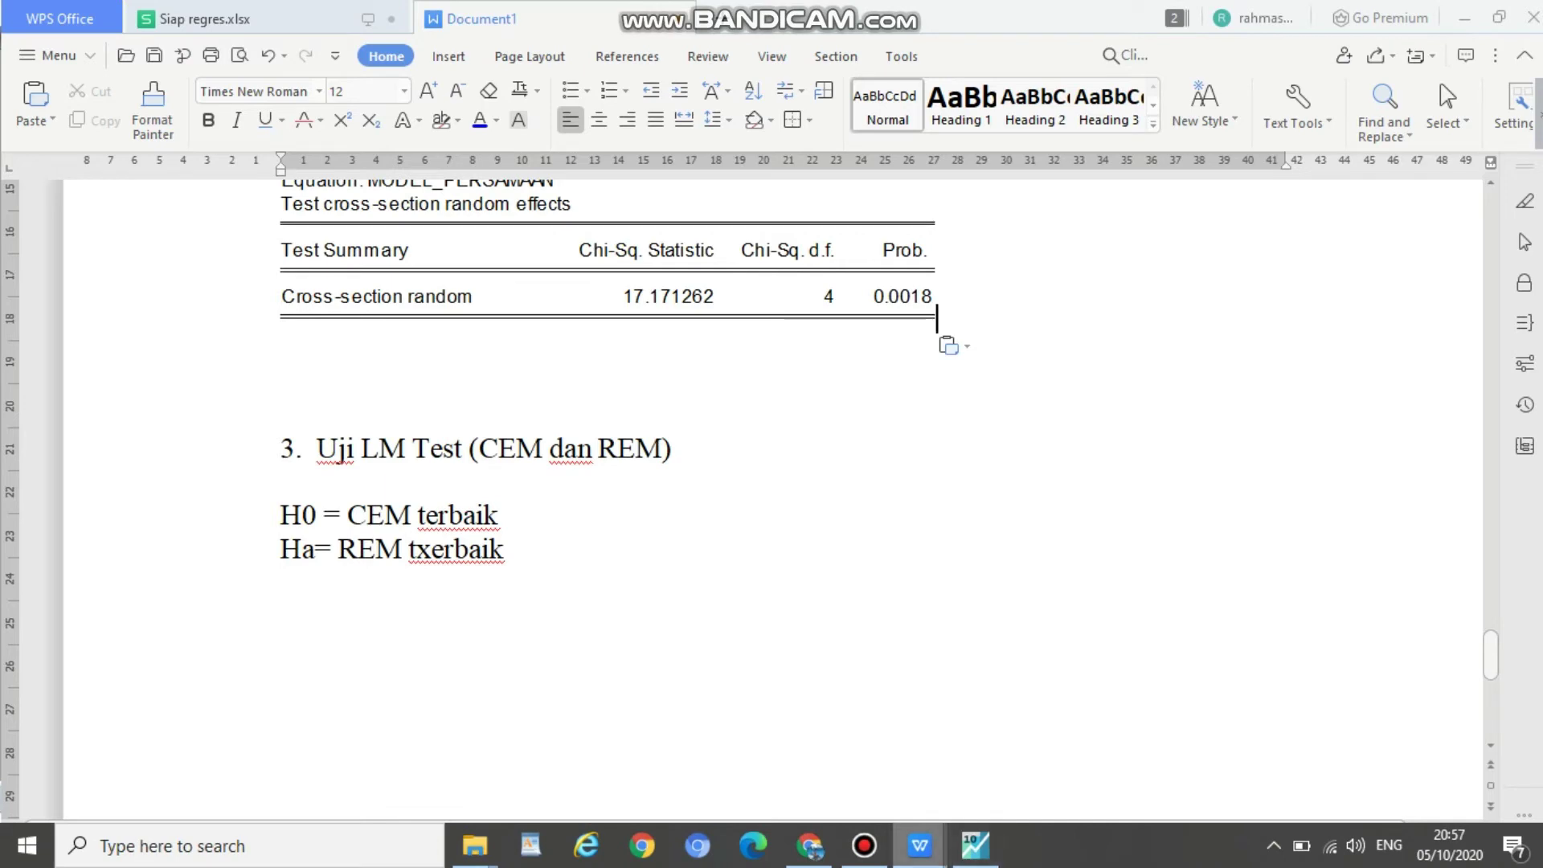
mouse_move(919, 845)
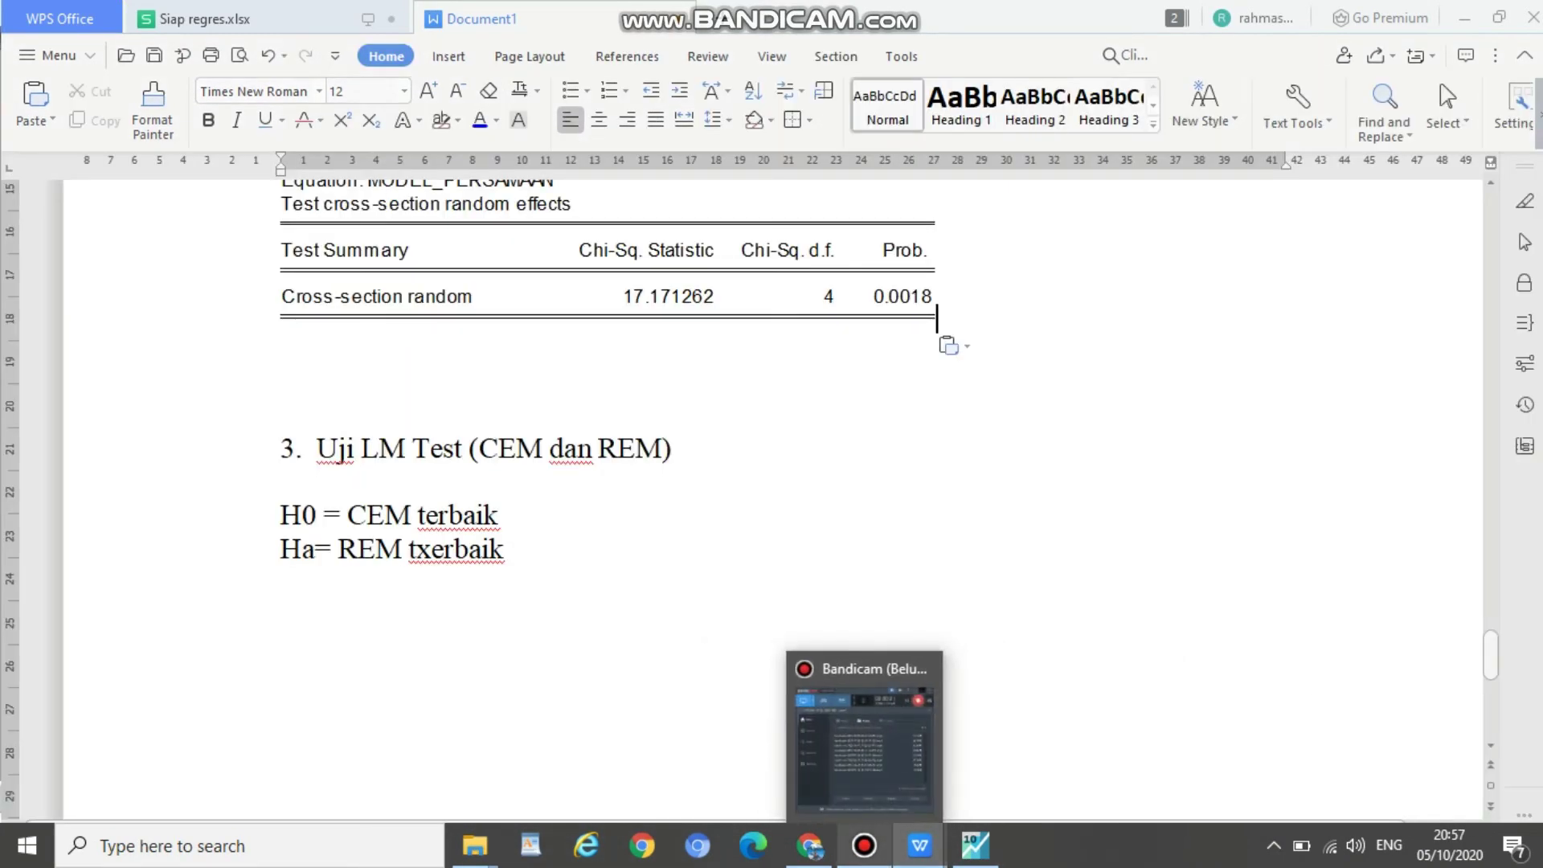
left_click(864, 845)
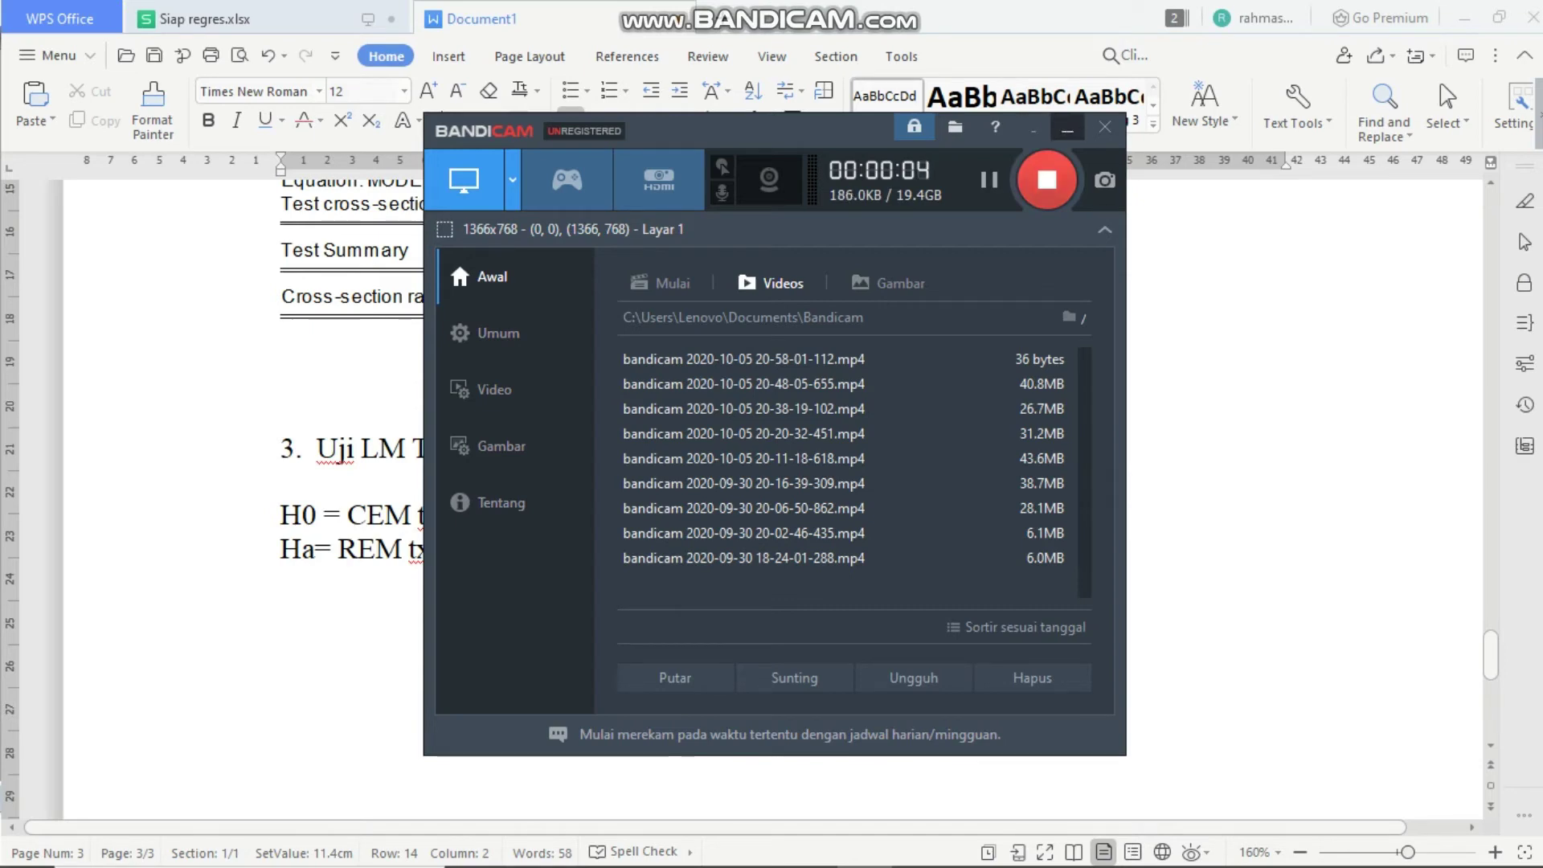
left_click(1067, 127)
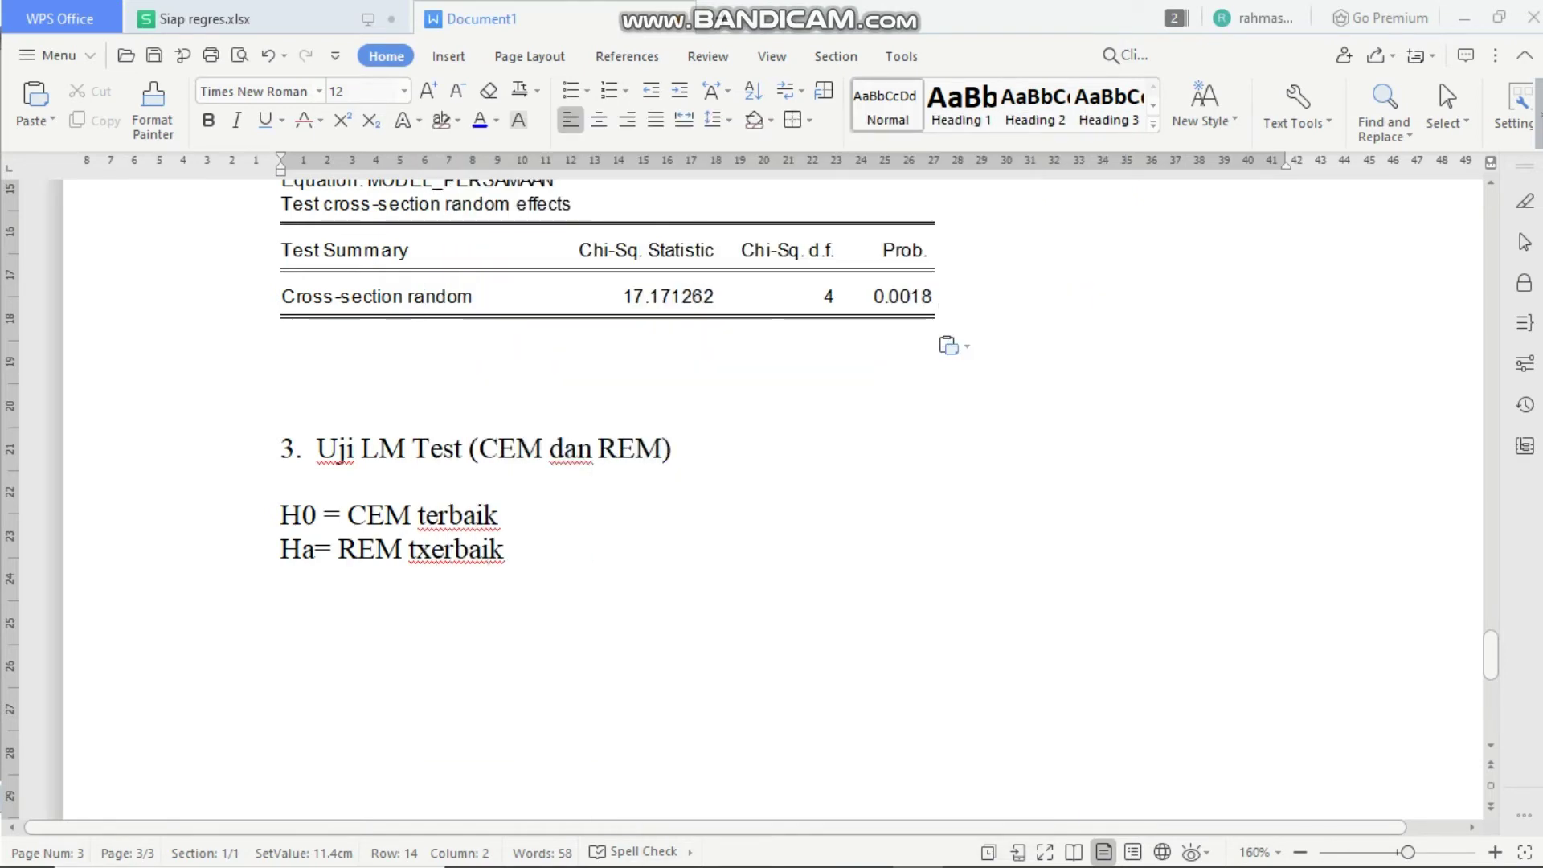
- Under "Uji Chaw (CEM dan FEM)", extend the "H0 = CEM terbaik" line with ", jika nilai probabilits >0.05 (alfa 5%)"
scroll(756, 506, "down", 1)
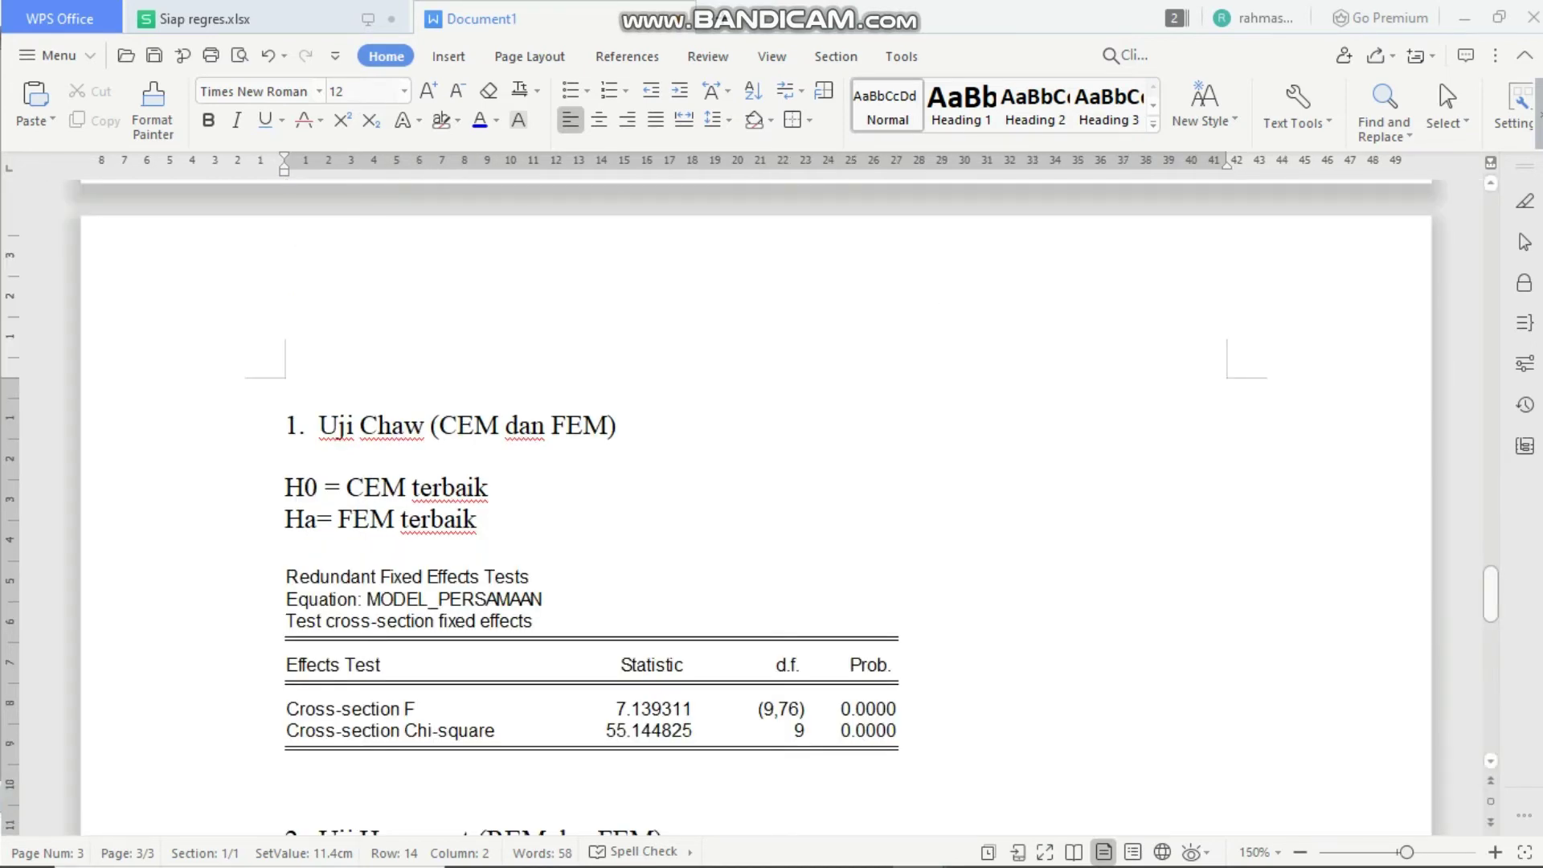
mouse_move(1490, 594)
left_mouse_down()
mouse_move(1491, 560)
mouse_move(1491, 613)
left_mouse_up()
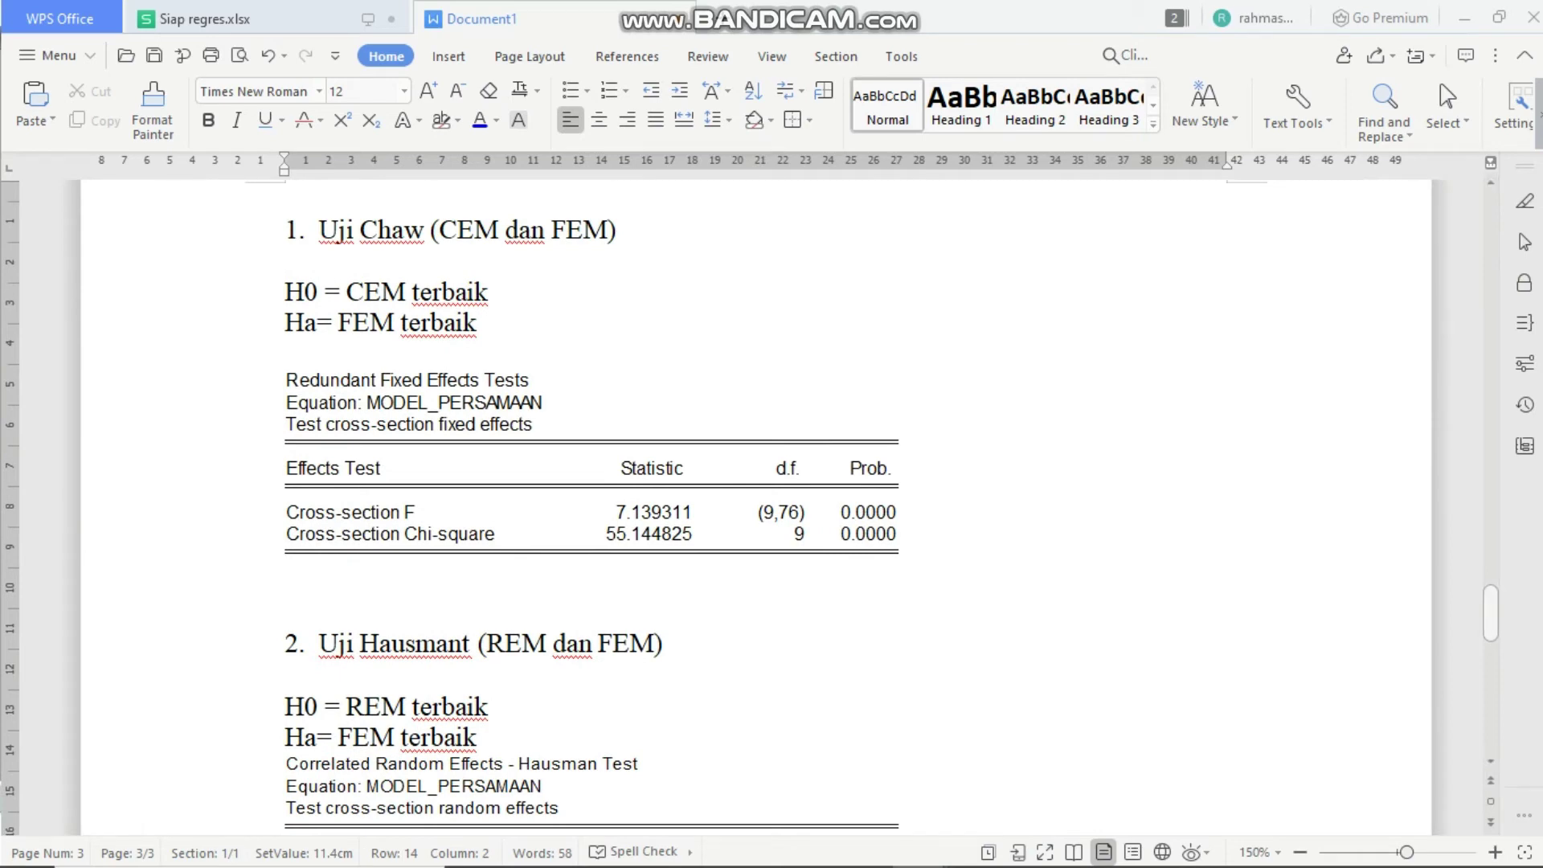
left_click(489, 292)
type(", ")
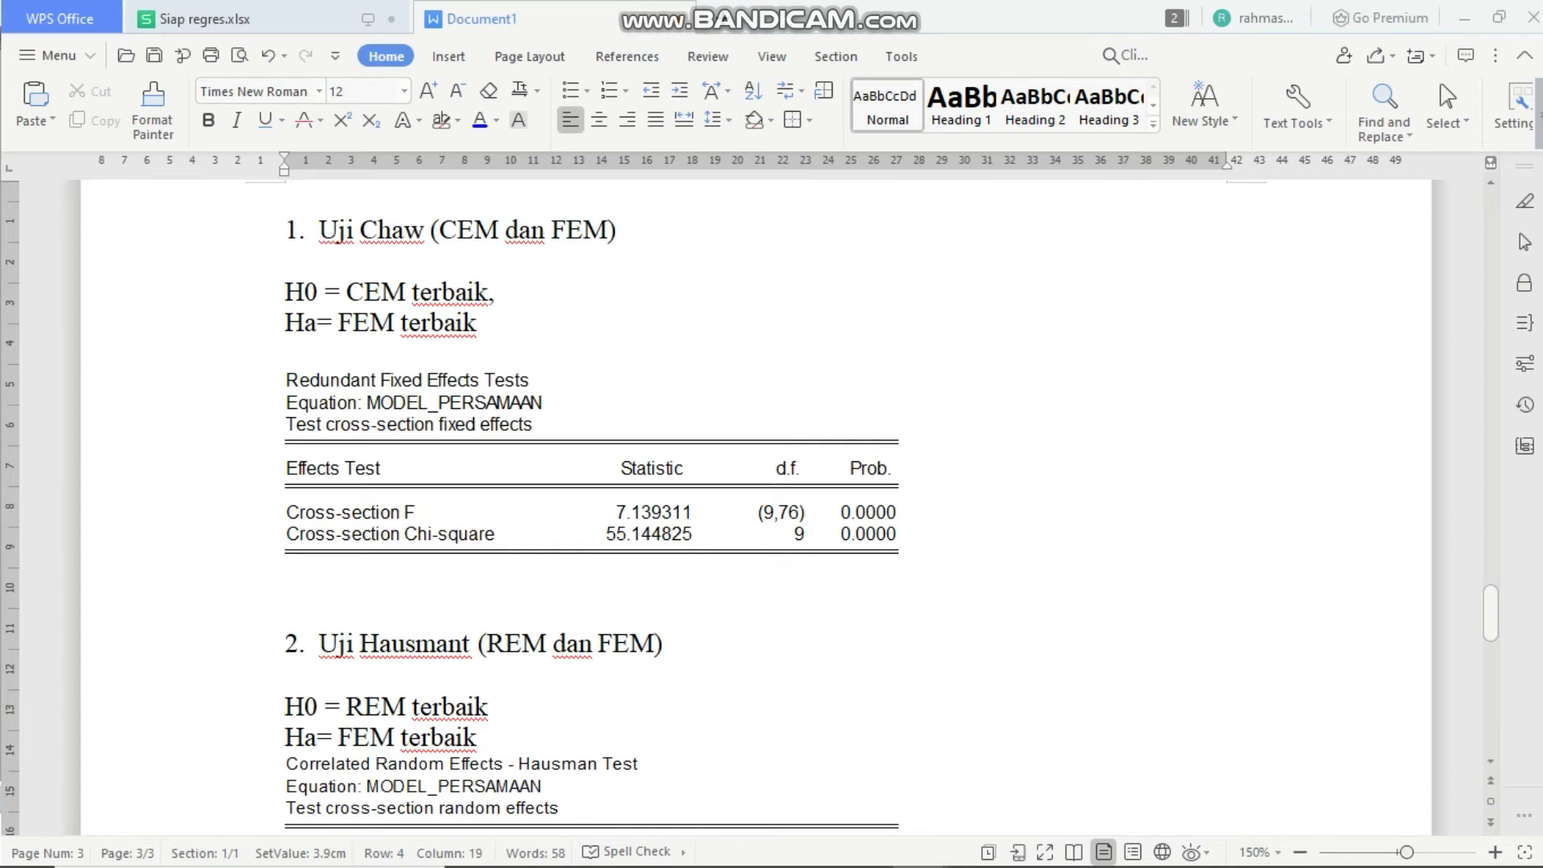
type("jika nilai p")
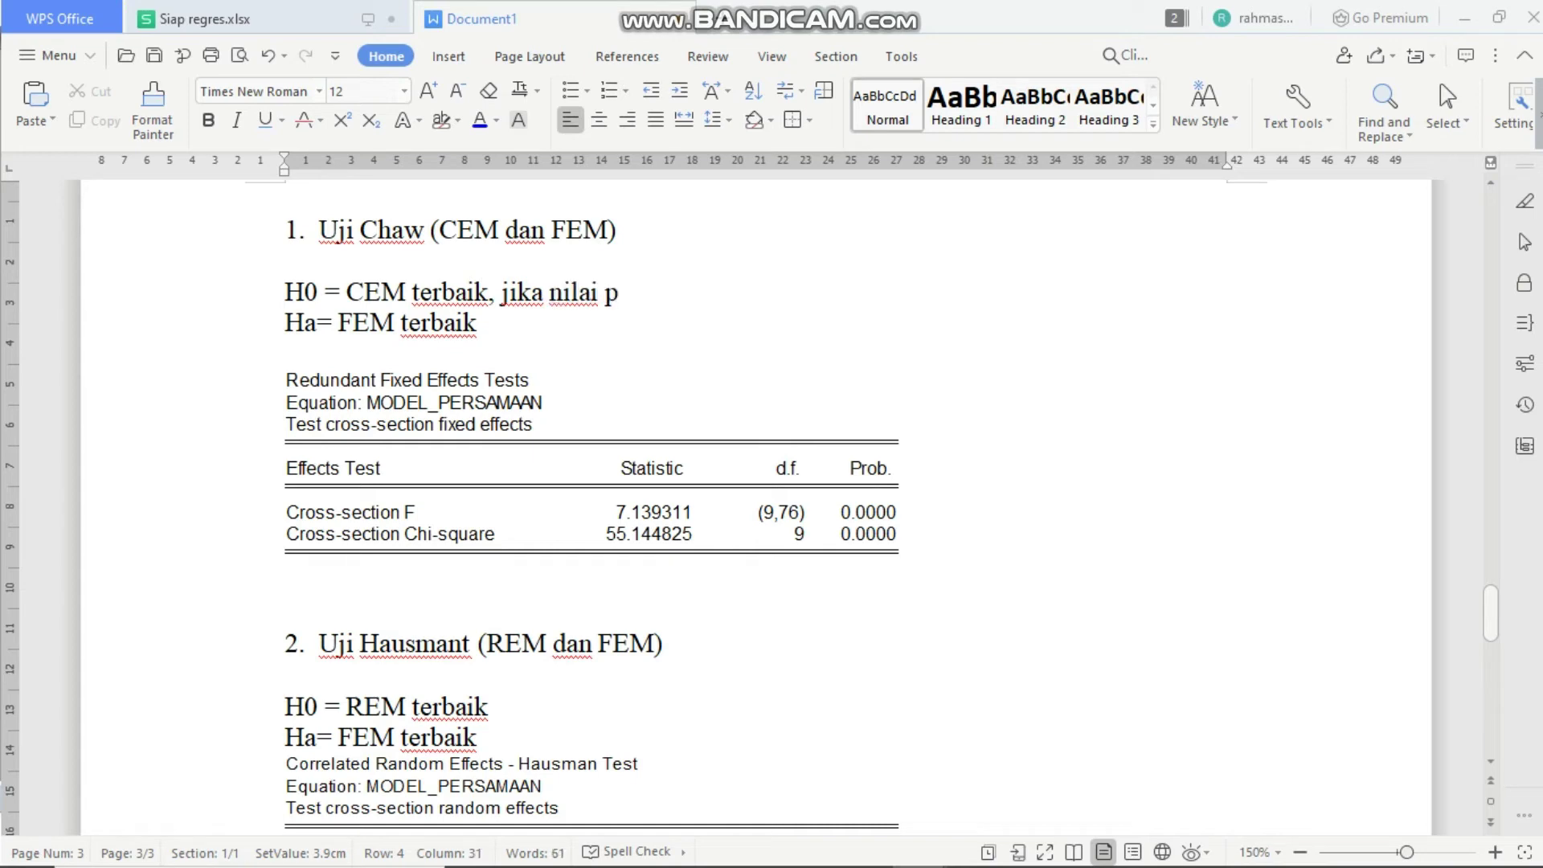
type("obbilitas")
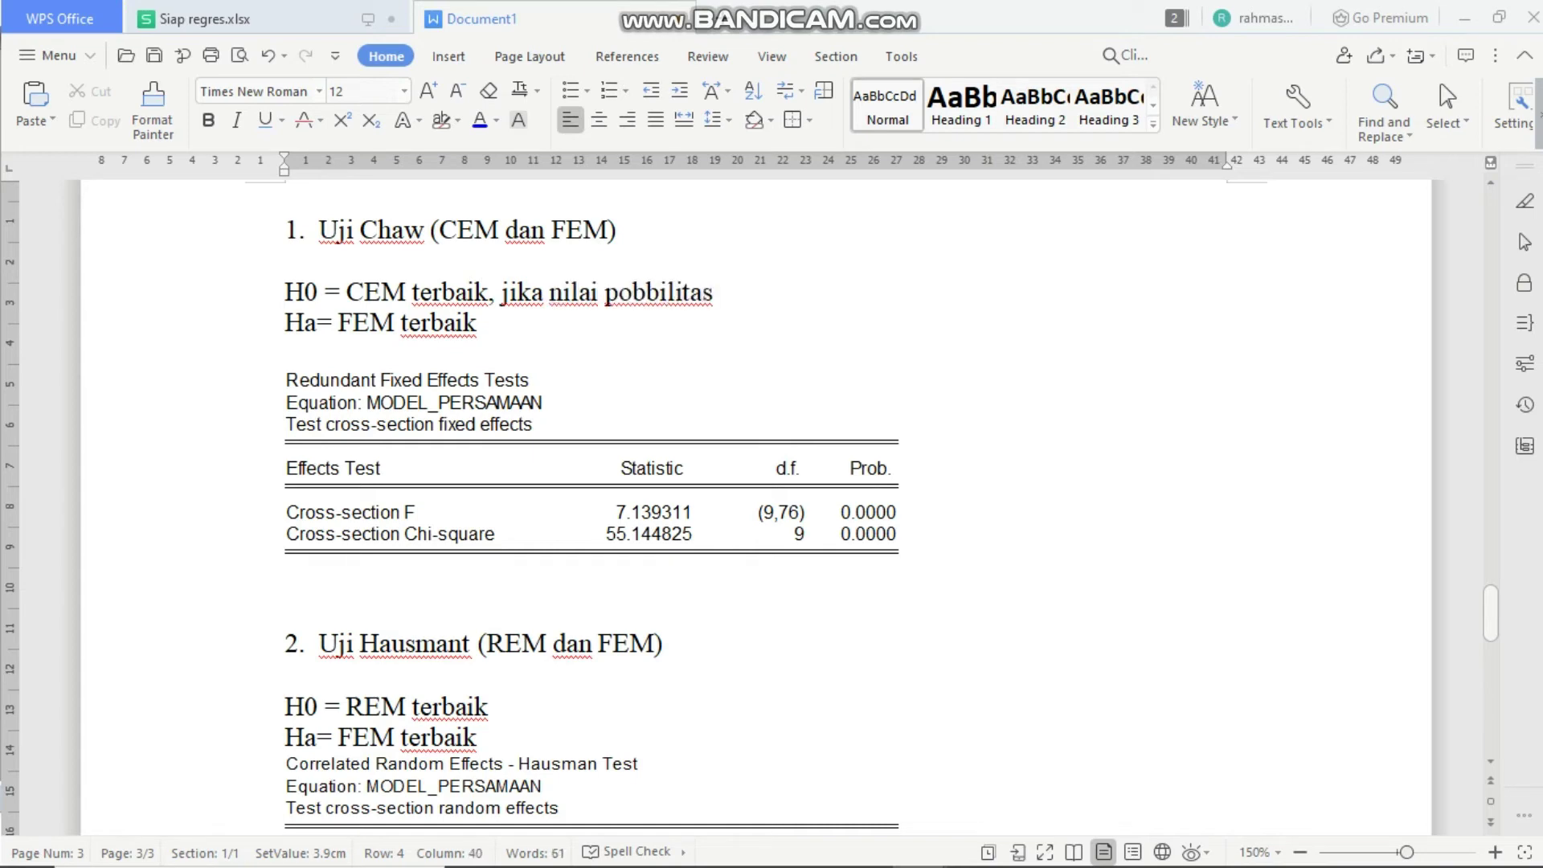
key("BackSpace")
key("BackSpace")
key("BackSpace")
key("BackSpace")
key("BackSpace")
key("BackSpace")
key("BackSpace")
key("BackSpace")
key("BackSpace")
type("robab")
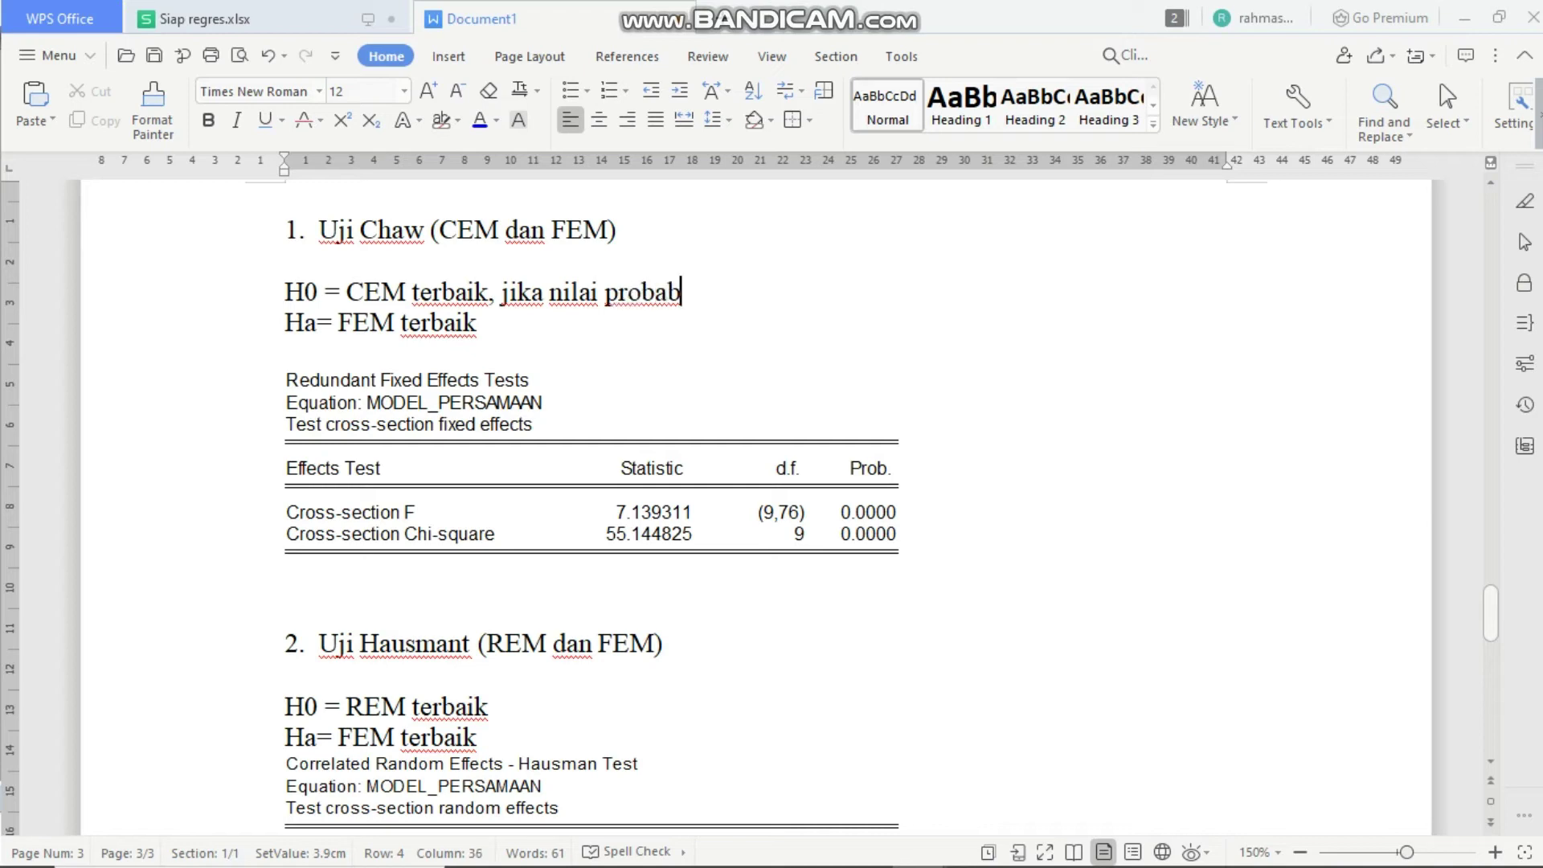
type("ilits >0")
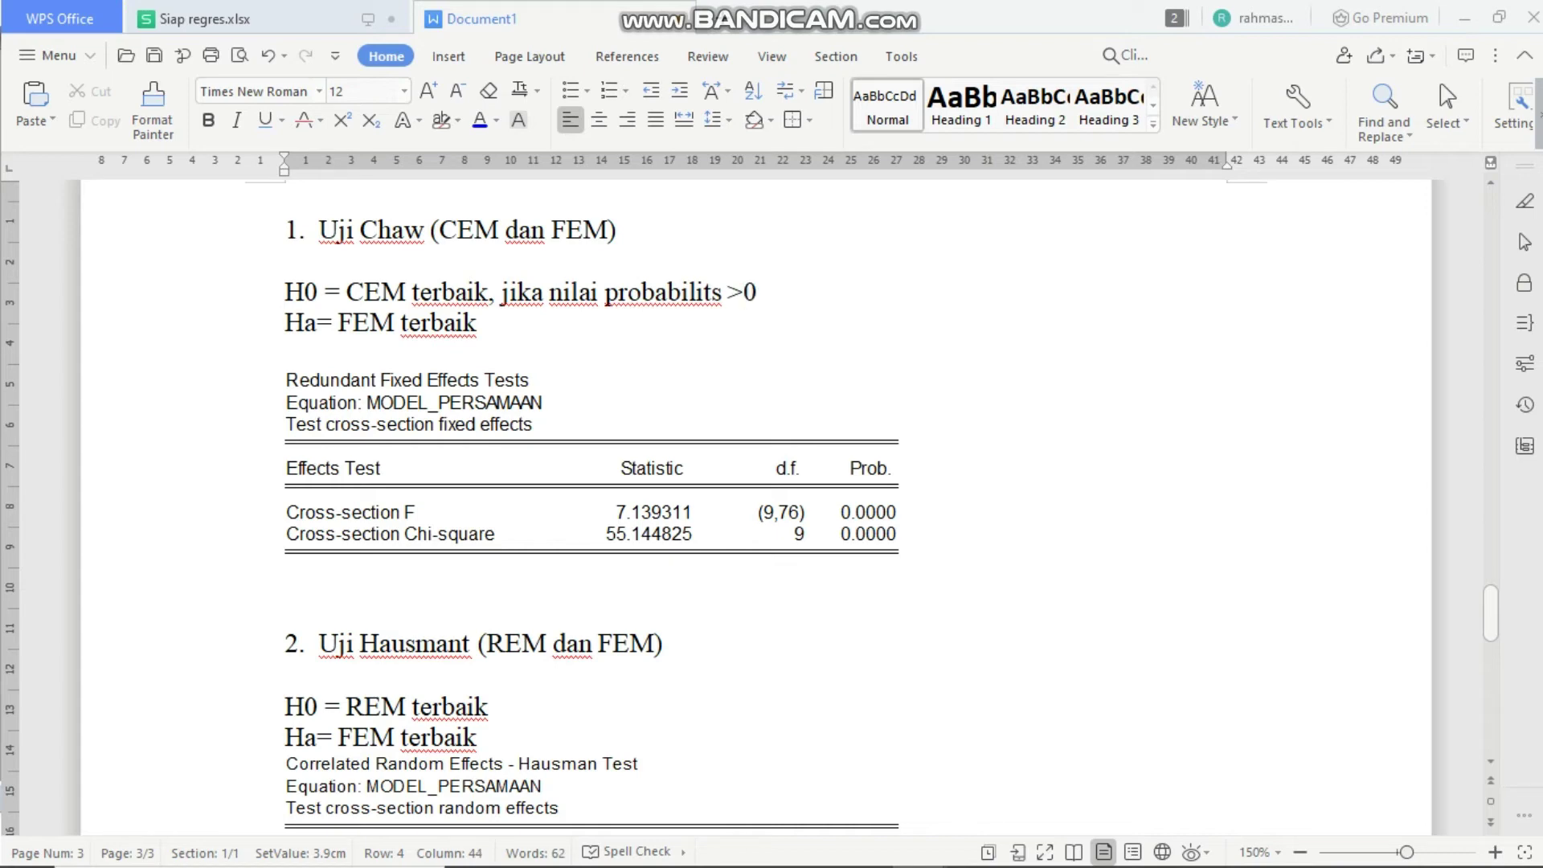
type(".05 (alfa 5%")
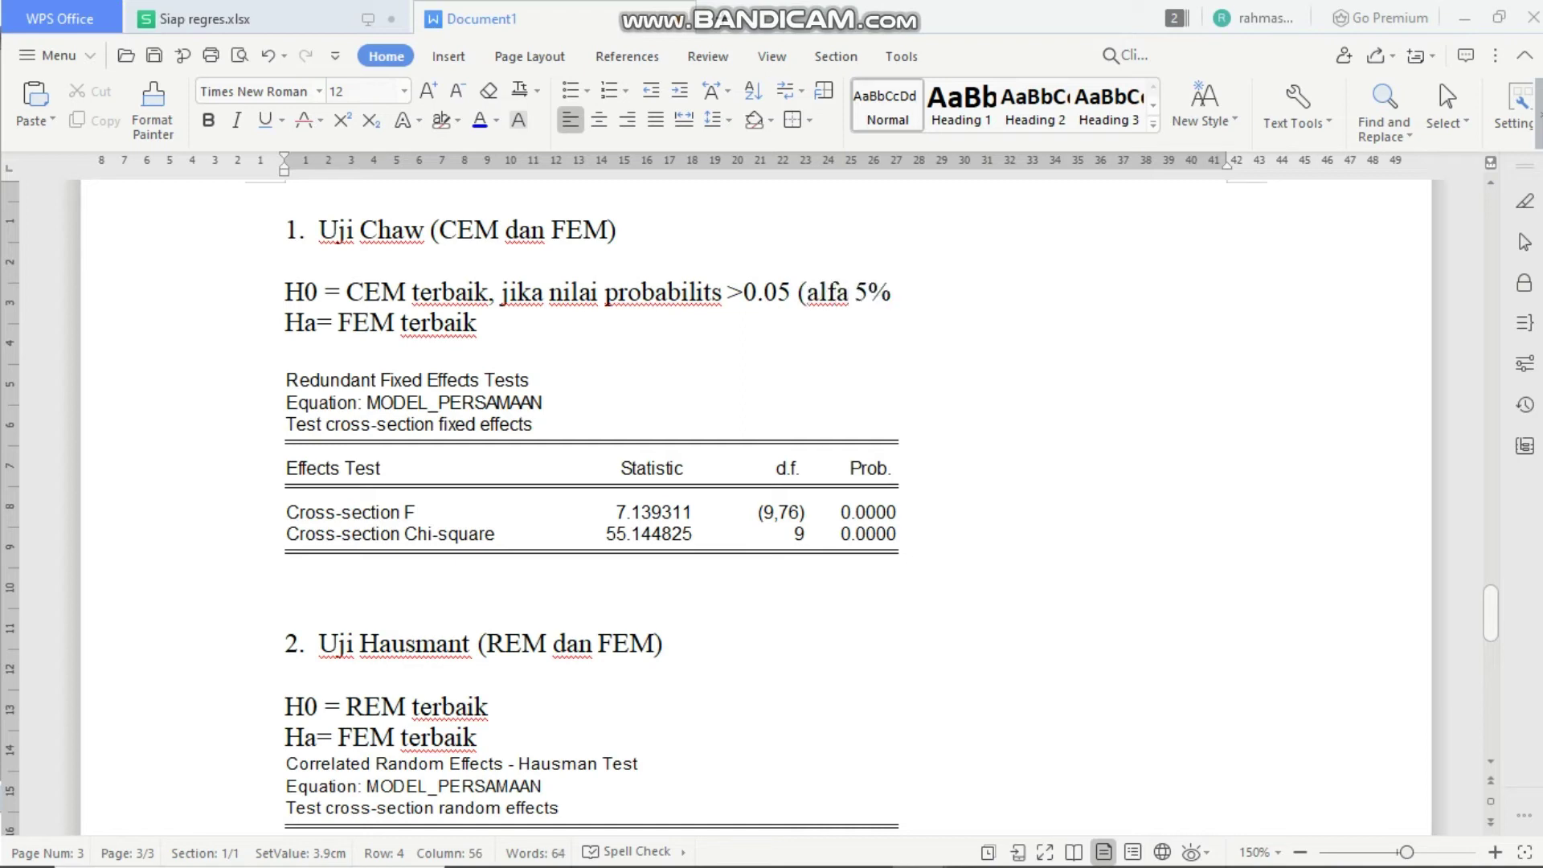
type(")")
- Extend the "Ha= FEM terbaik" line in the "Uji Chaw" section with ", jik nilai probabilits < 0.05"
left_click(477, 322)
type(", jik ni")
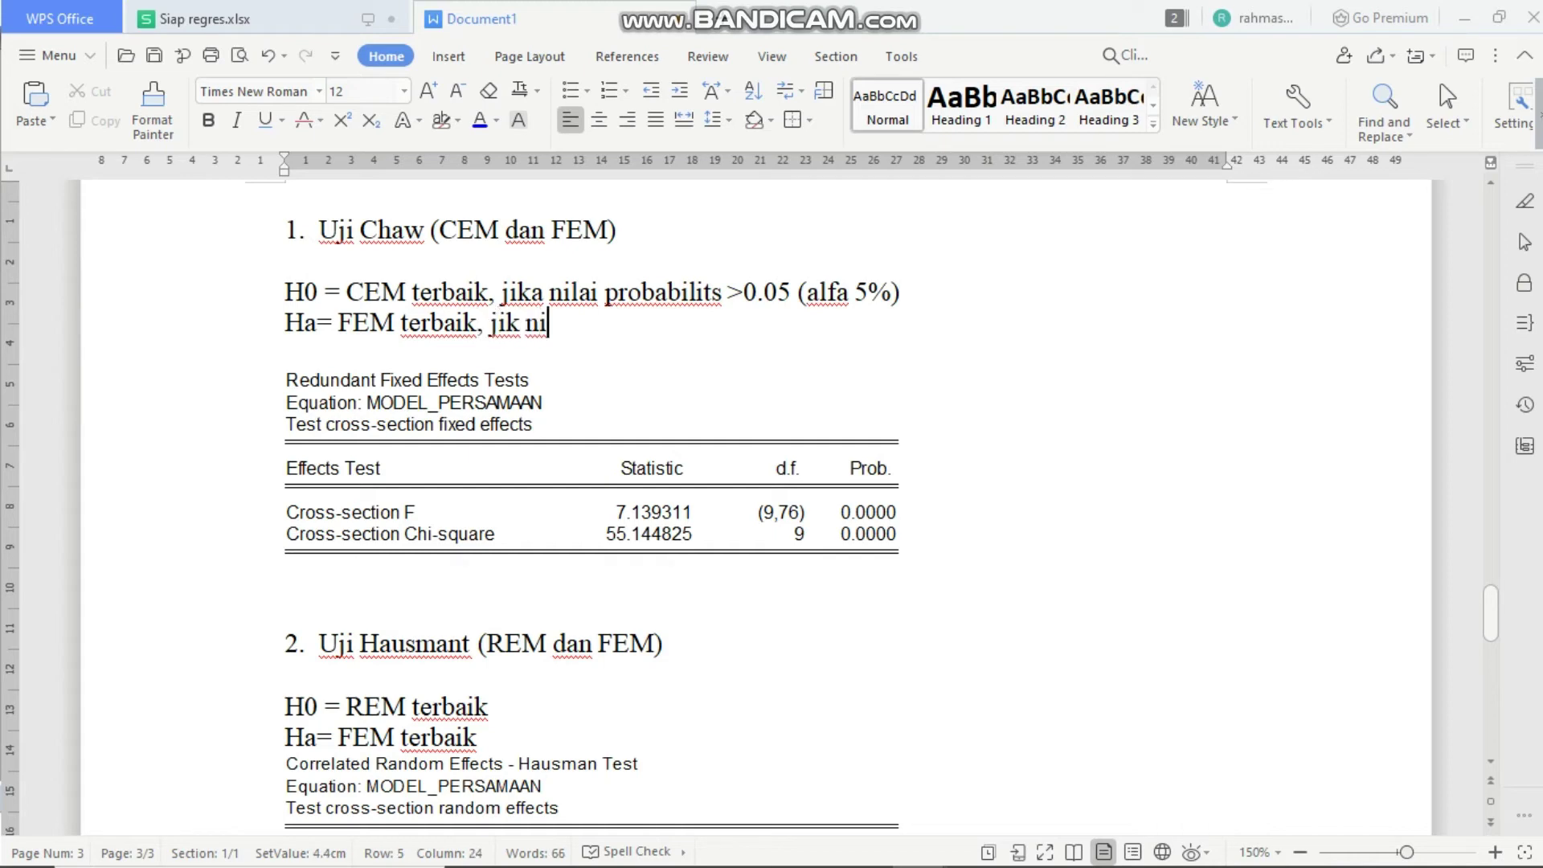
type("lai probab")
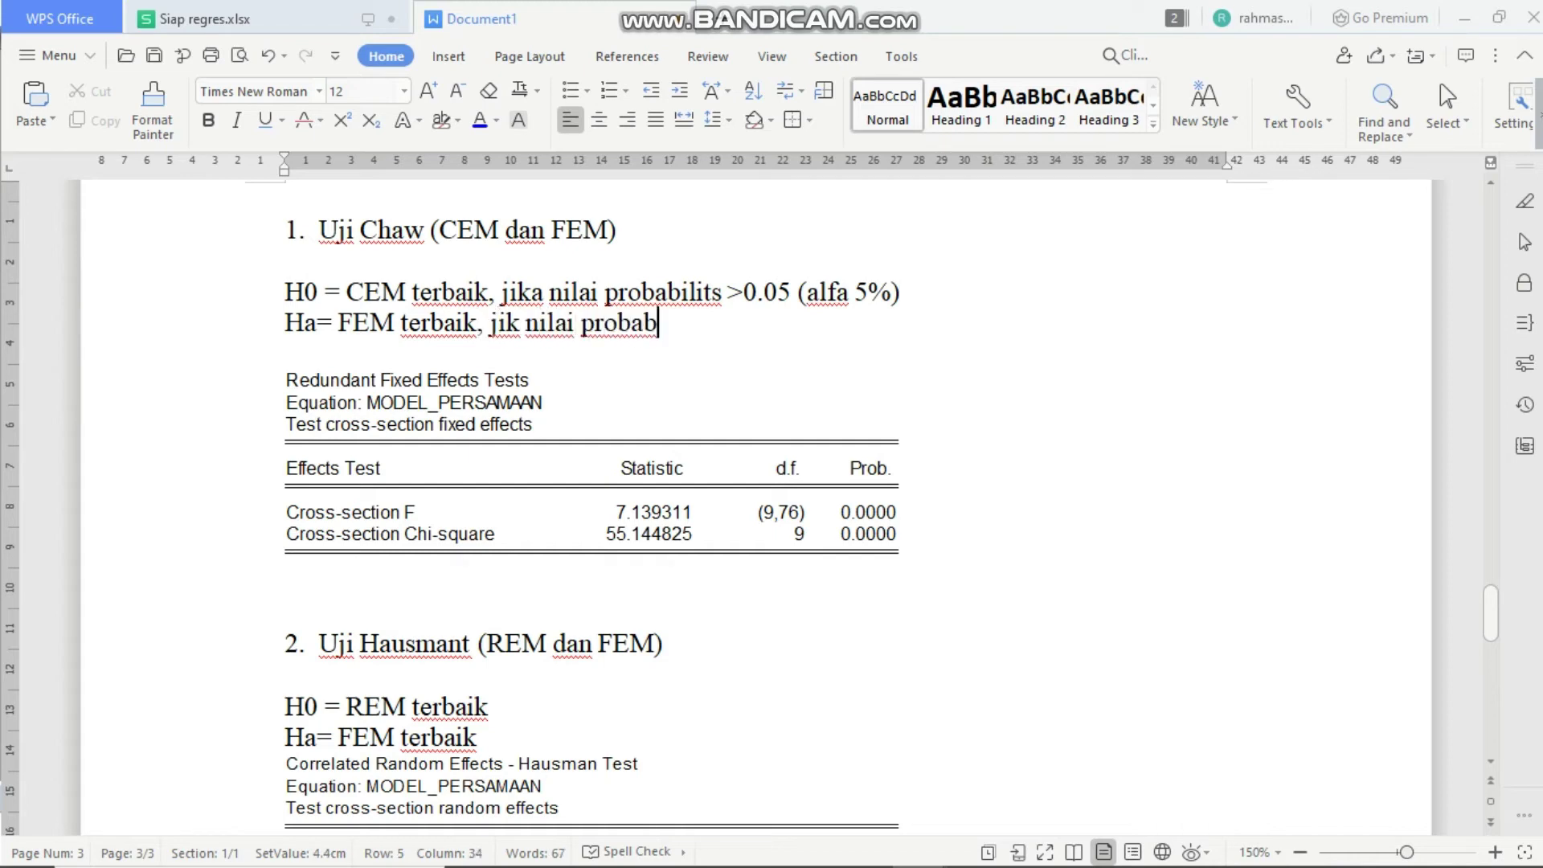
type("ilits > ")
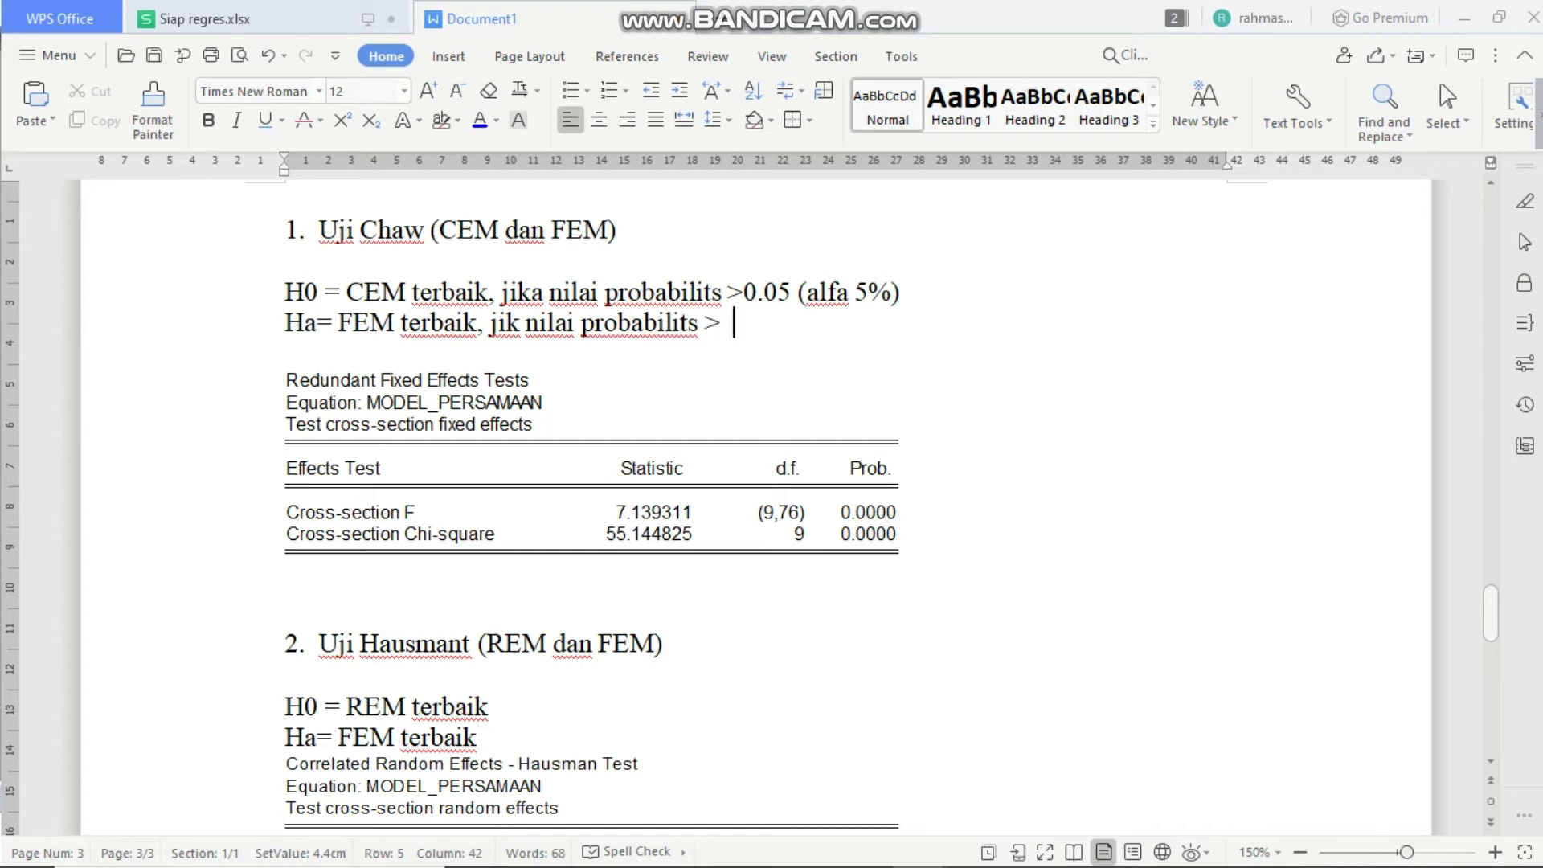
type("0")
key("BackSpace")
key("BackSpace")
key("BackSpace")
key("BackSpace")
type("< 0.05")
- Below the Redundant Fixed Effects Tests table, write "Maka nilai probabilits uji chaw lebih kecil dari 0.05 (0.000<0.05)"
key("Down")
key("Down")
key("Down")
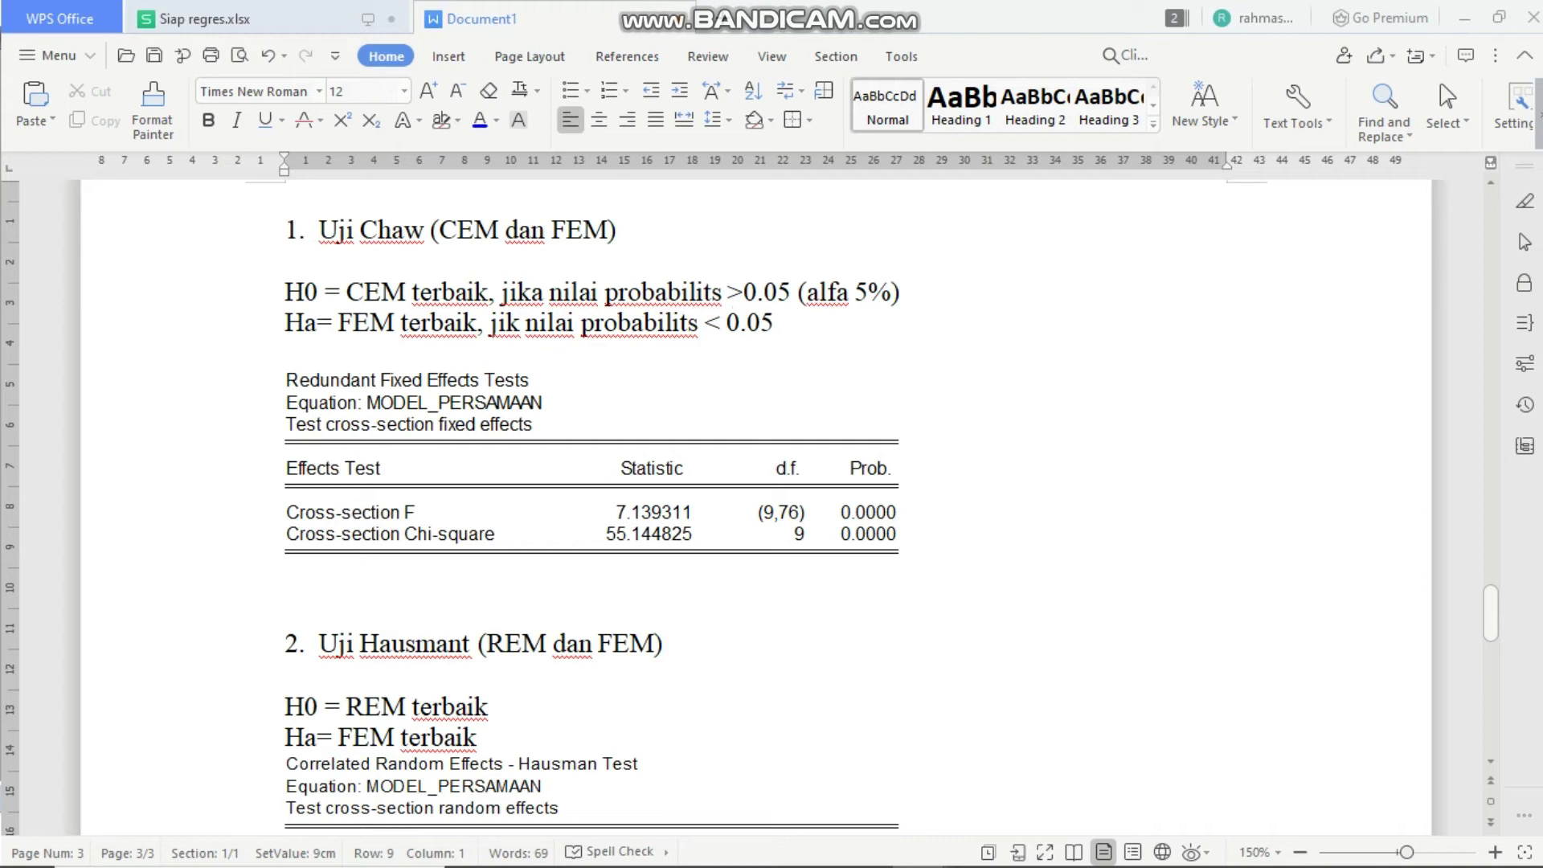
left_click(899, 552)
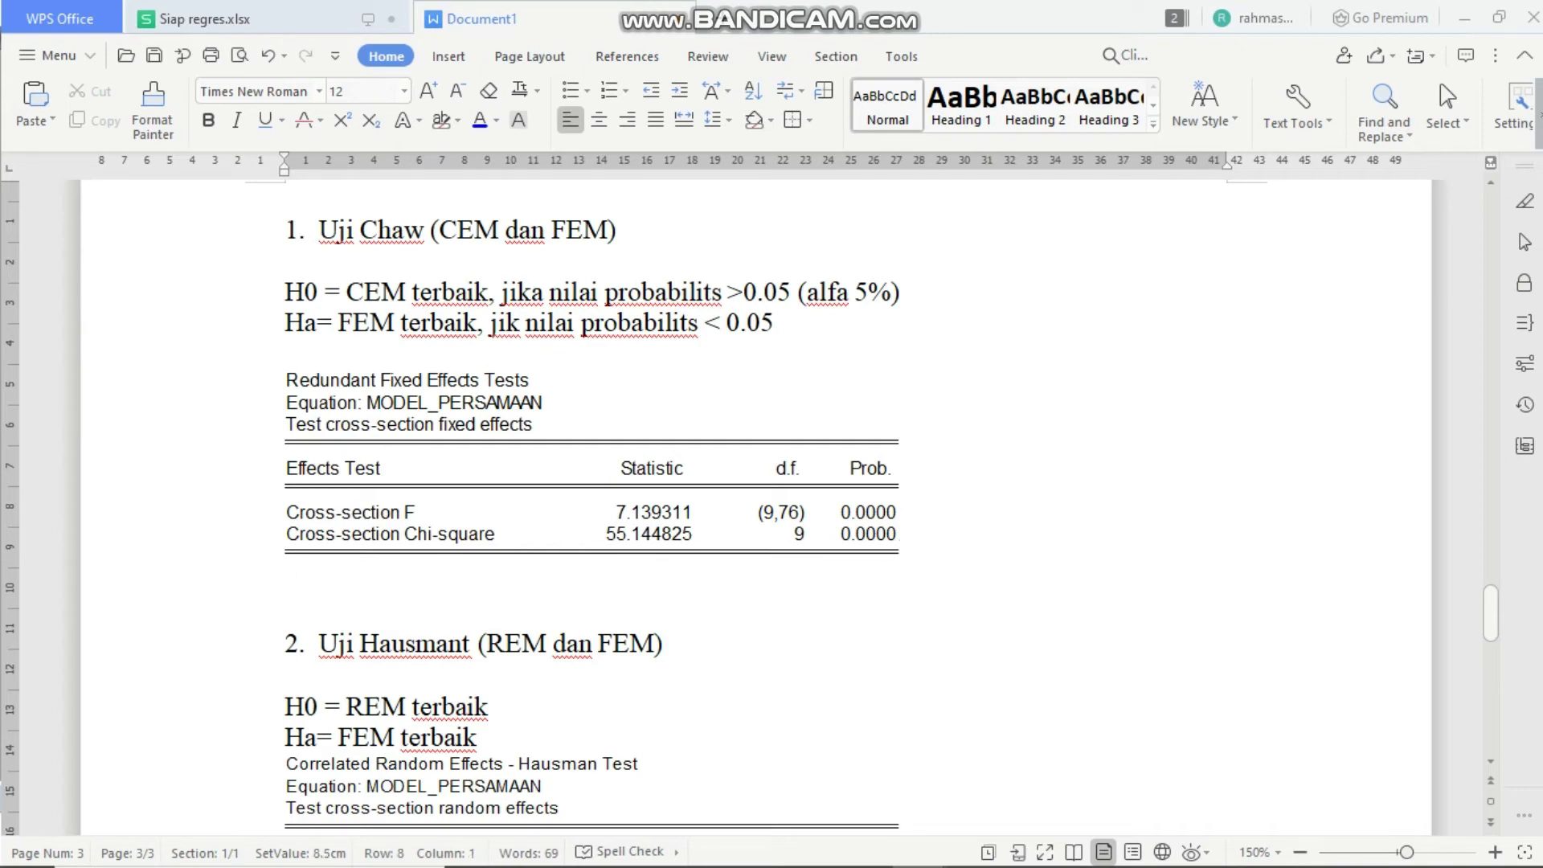
type("maka")
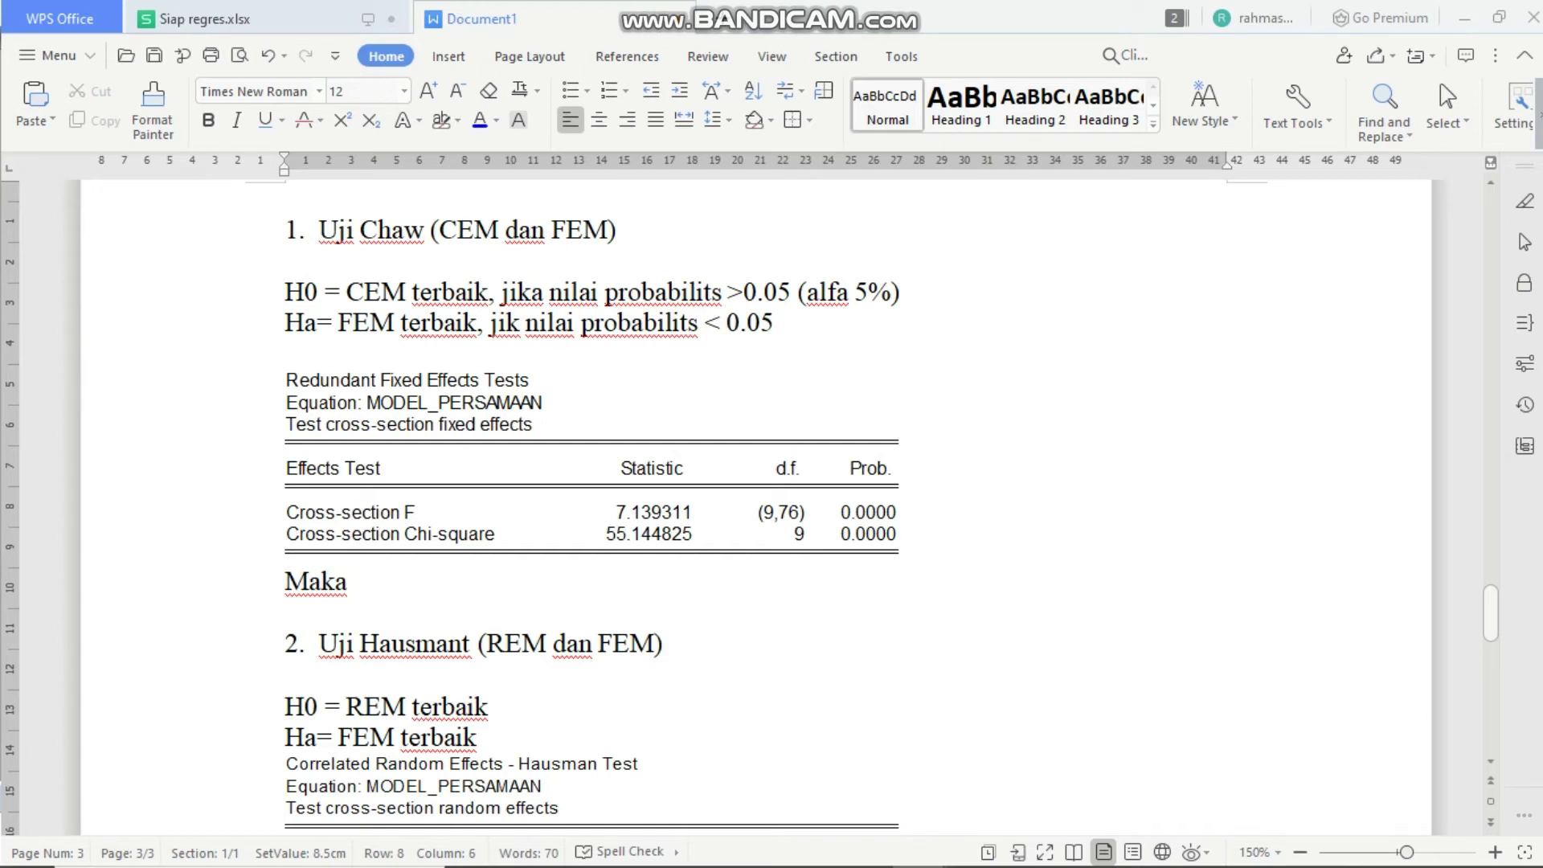
type("nilai pr")
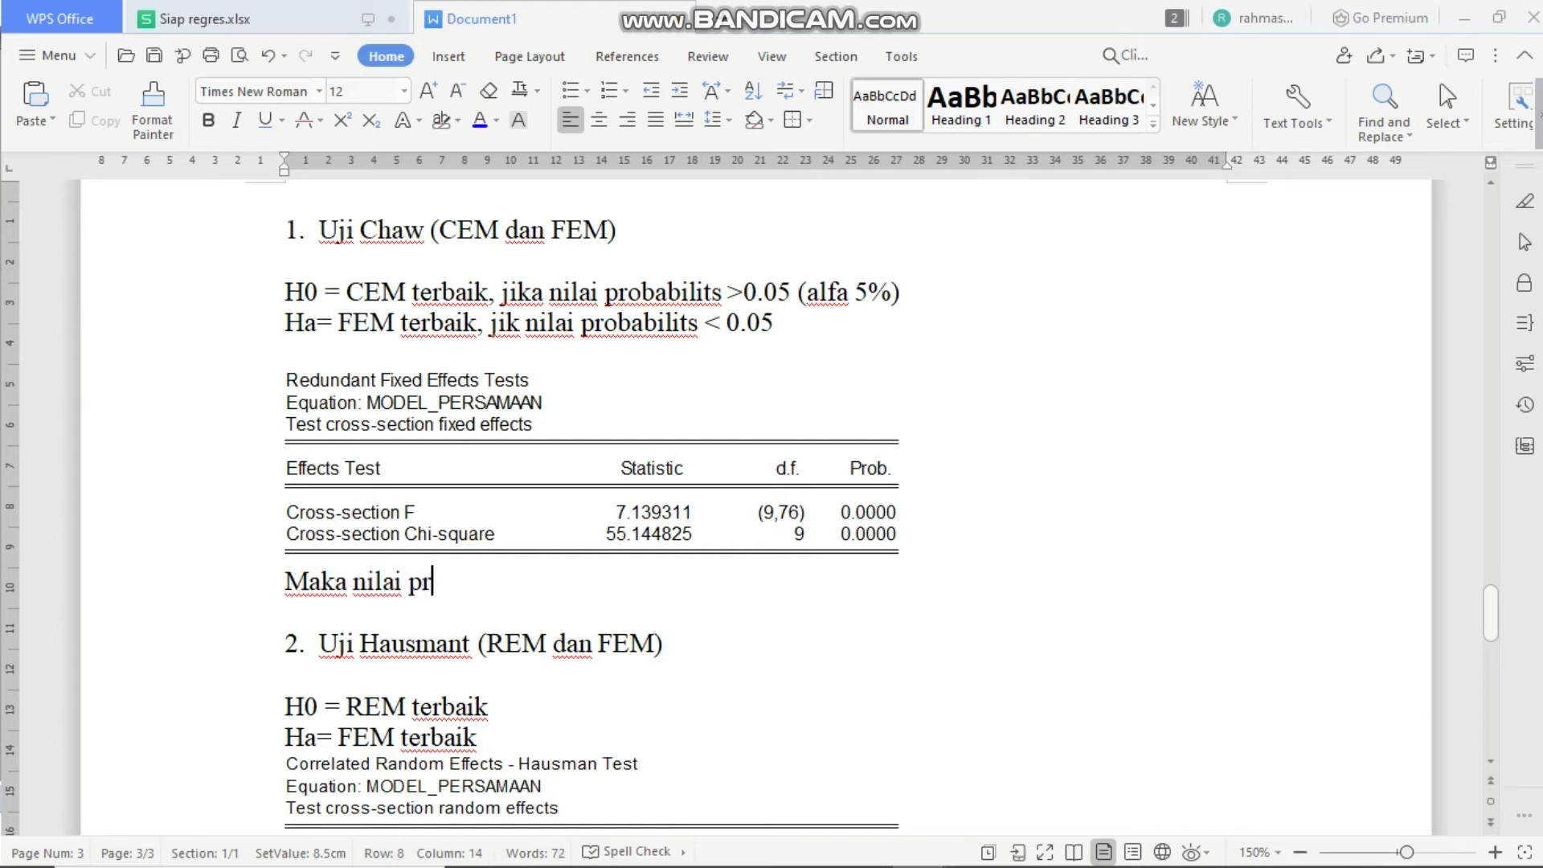
type("babiit")
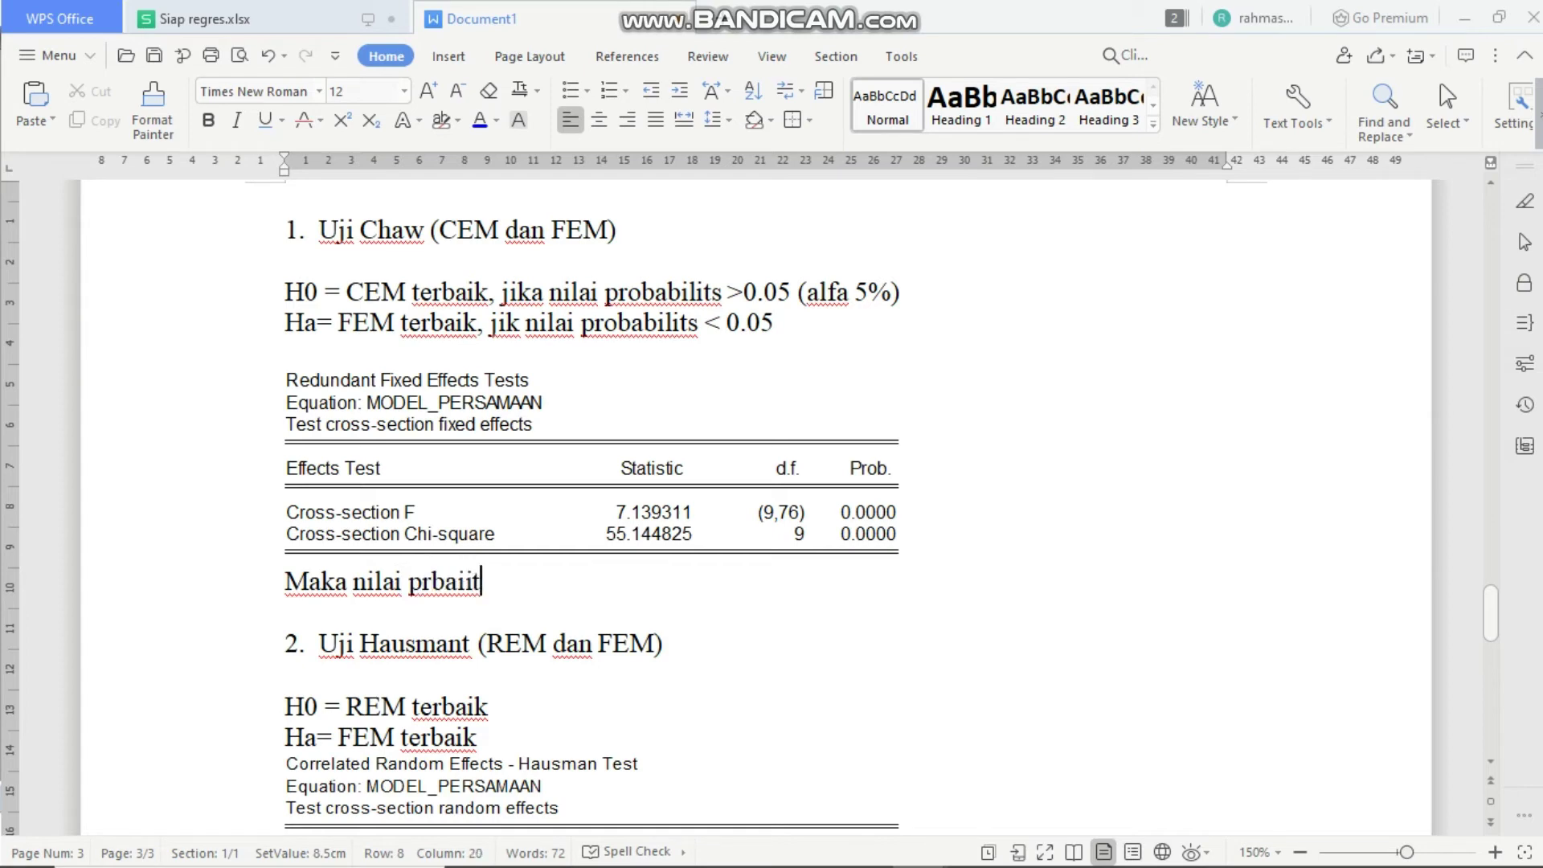
key("BackSpace")
key("BackSpace")
key("BackSpace")
key("BackSpace")
key("BackSpace")
key("BackSpace")
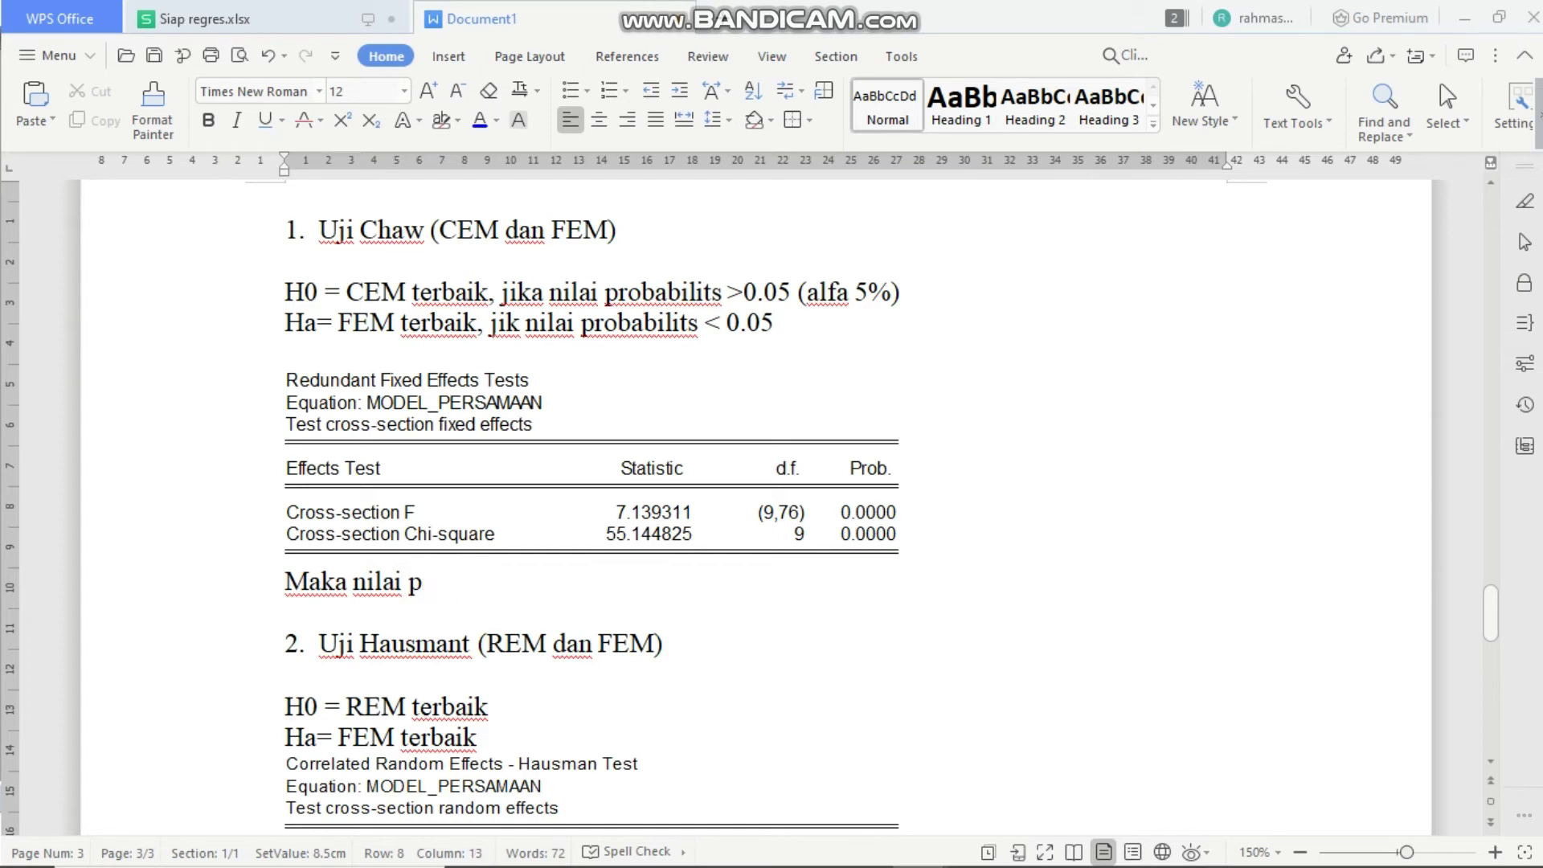
type("robabilits")
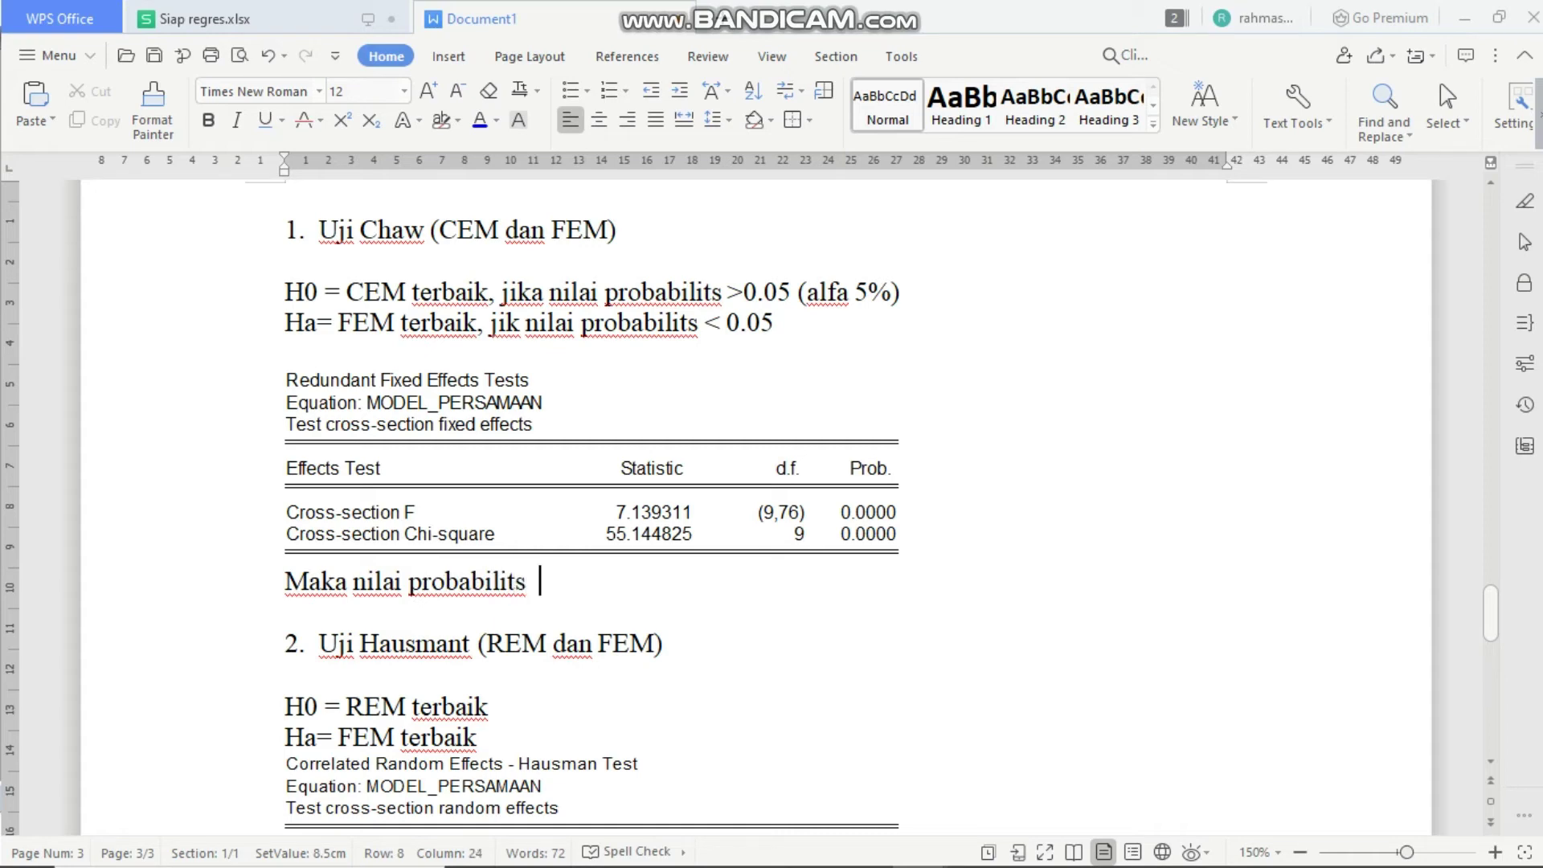
type(" uji chaw ")
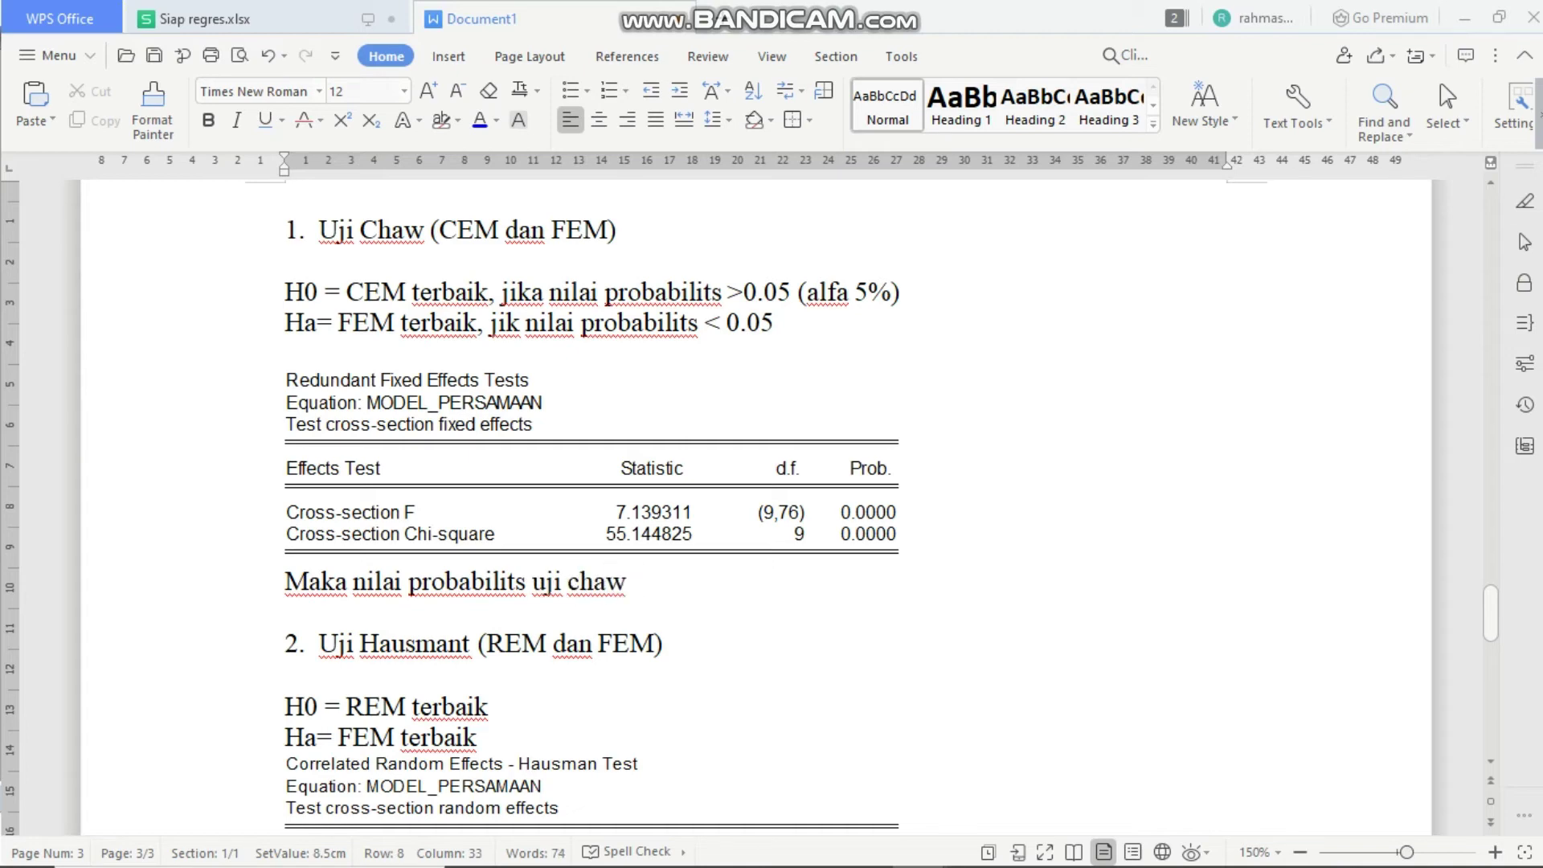
type("lebih kecil da")
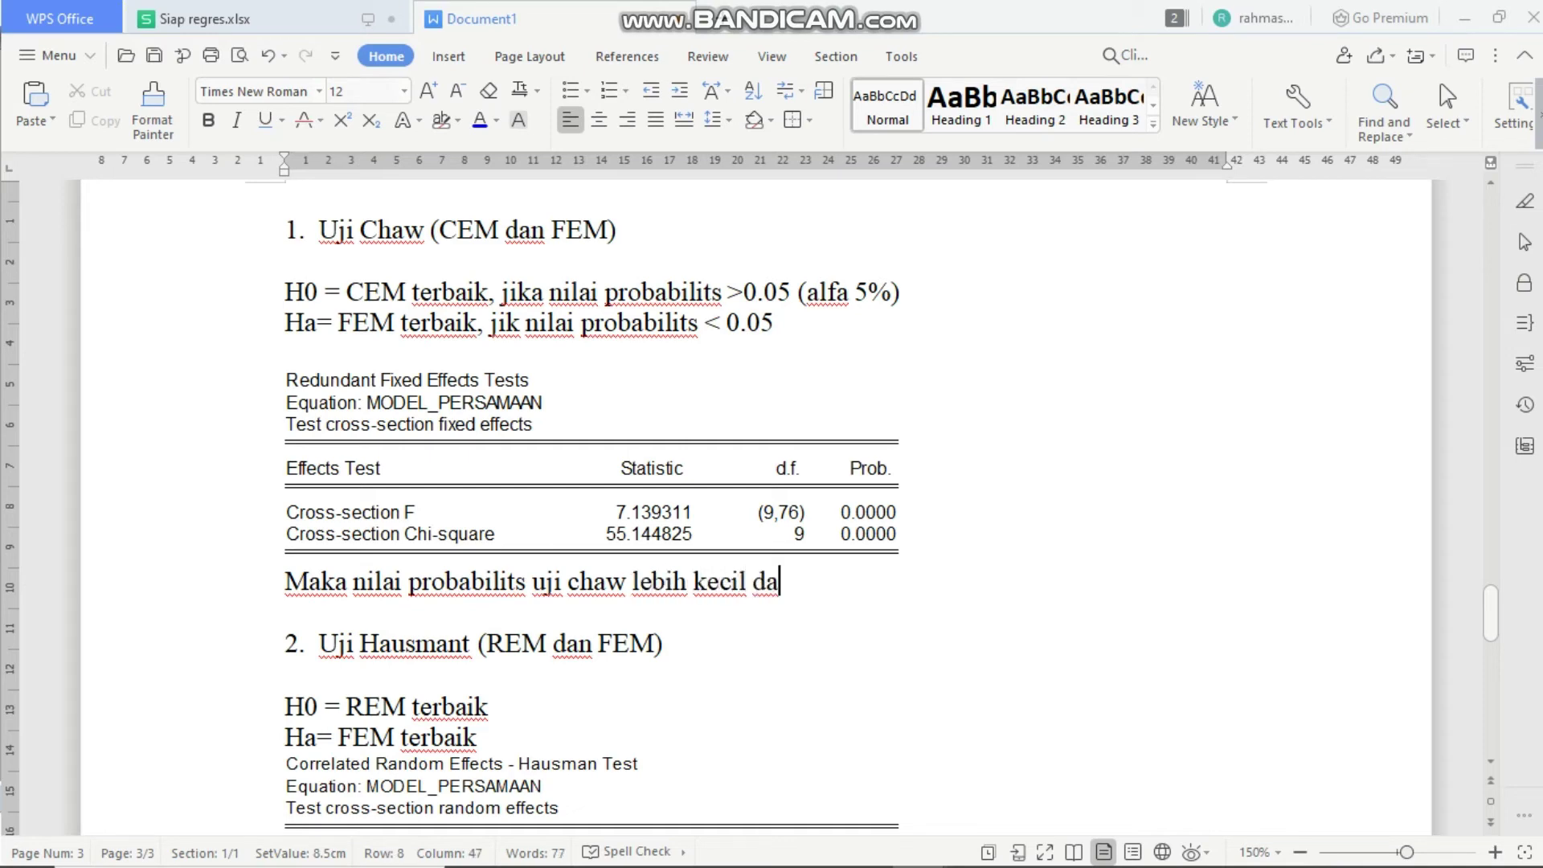
type("ri 0.05 (")
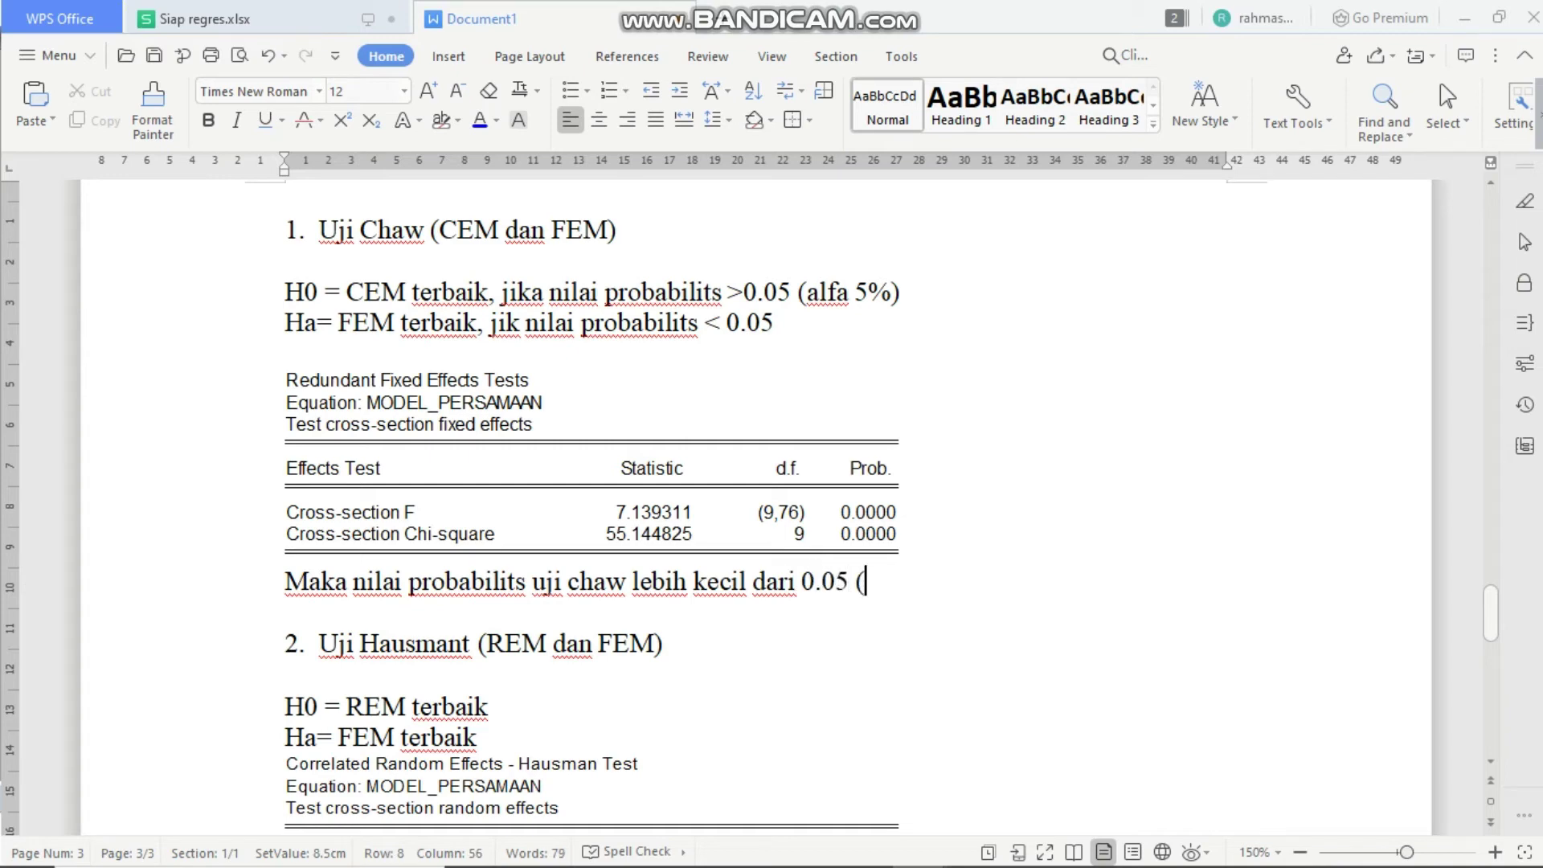
type("0.000<0.05)")
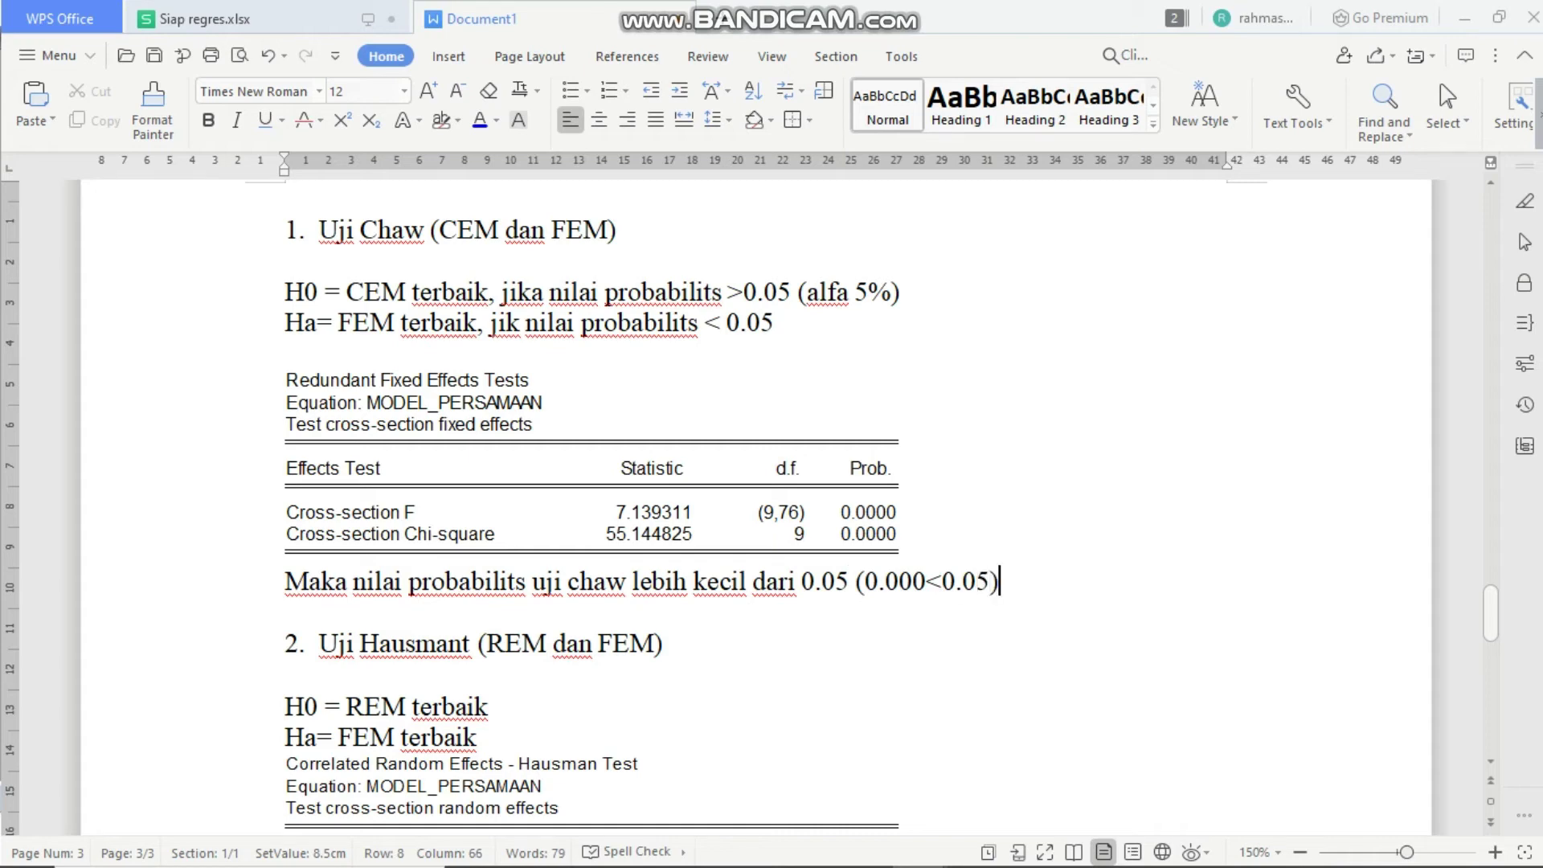
- Complete the Chow test conclusion sentence with "sehingga terpilih model FEM"
type(" sehingga")
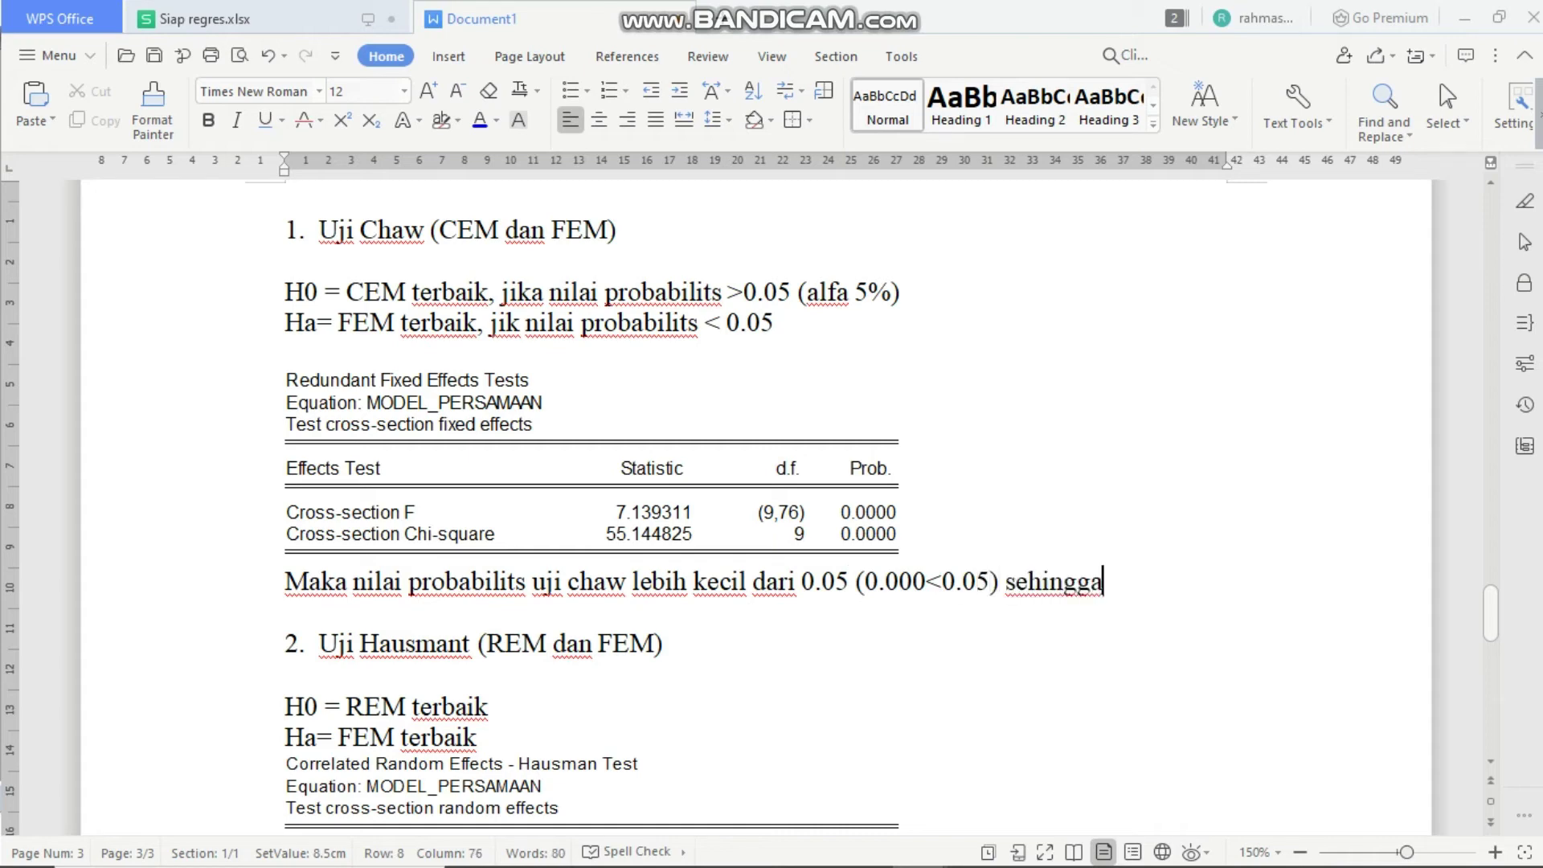
type(" terpil")
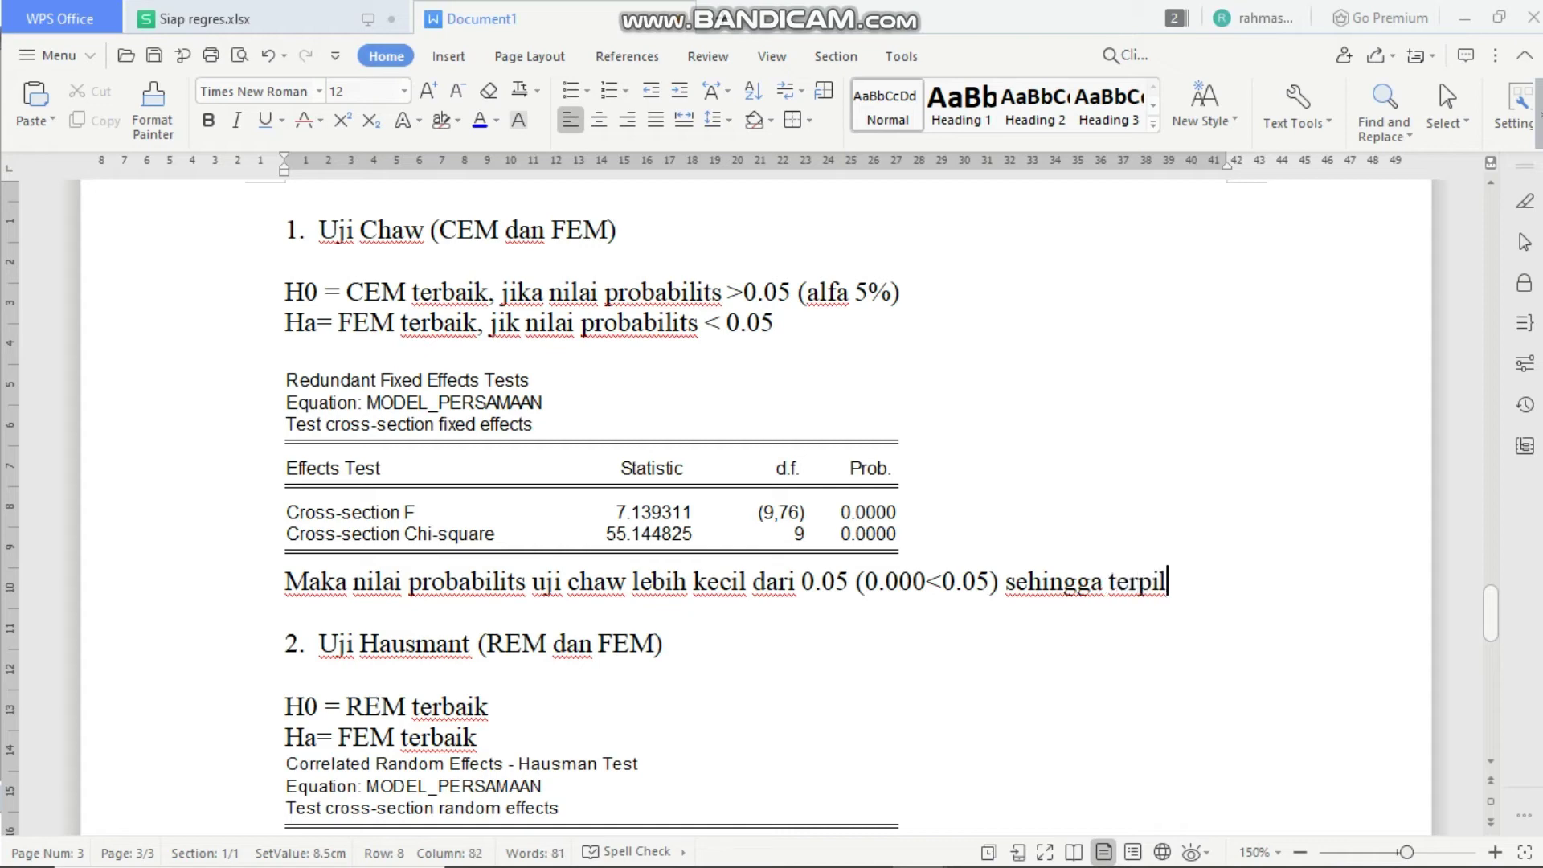
type("ih moel")
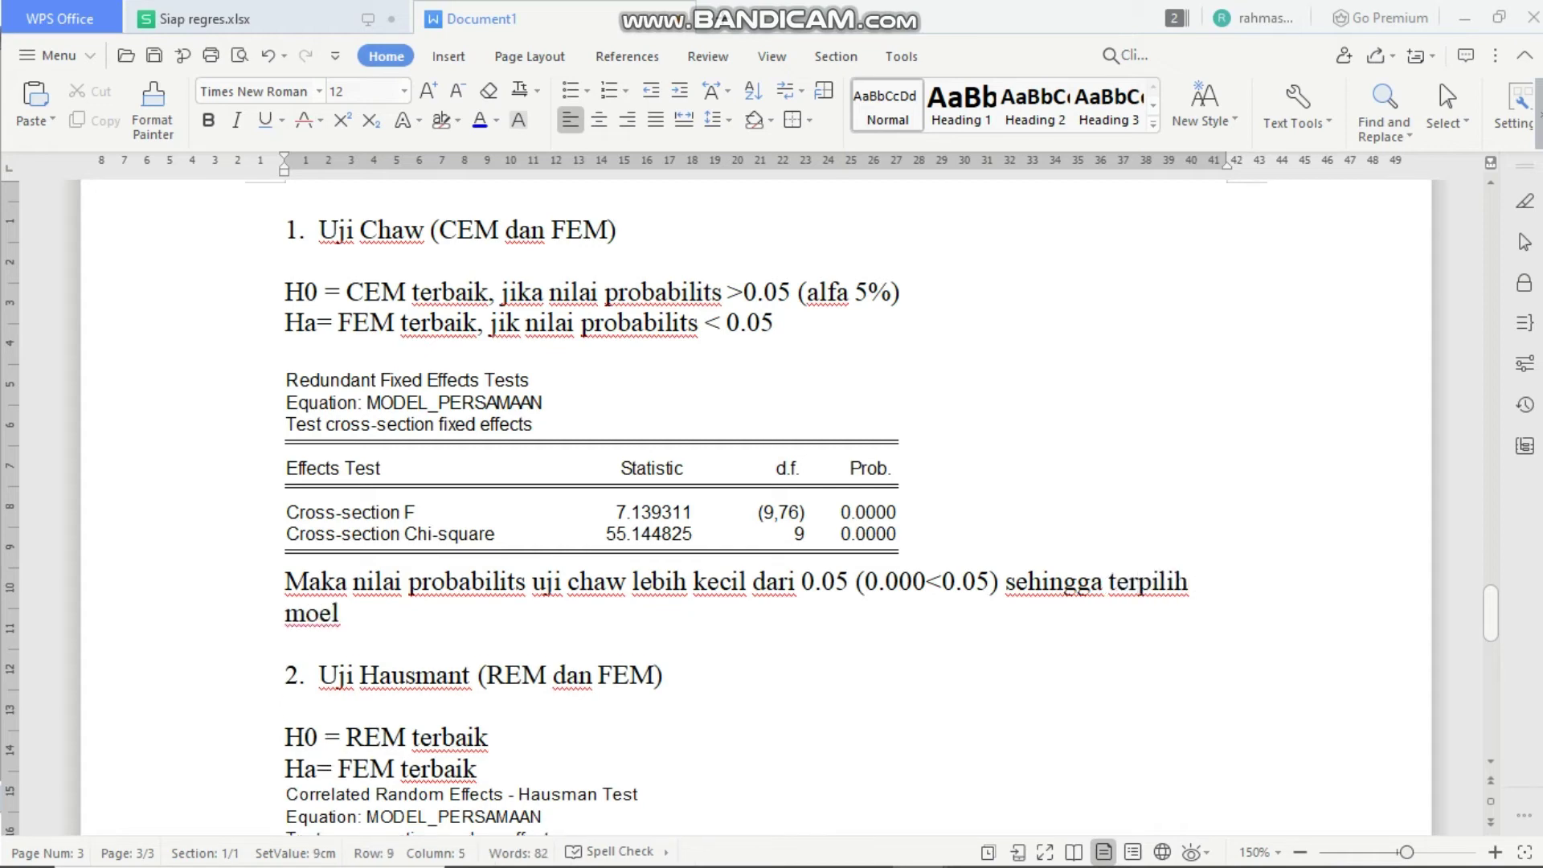
key("BackSpace")
key("BackSpace")
key("BackSpace")
type("dl")
key("BackSpace")
type("el FEM")
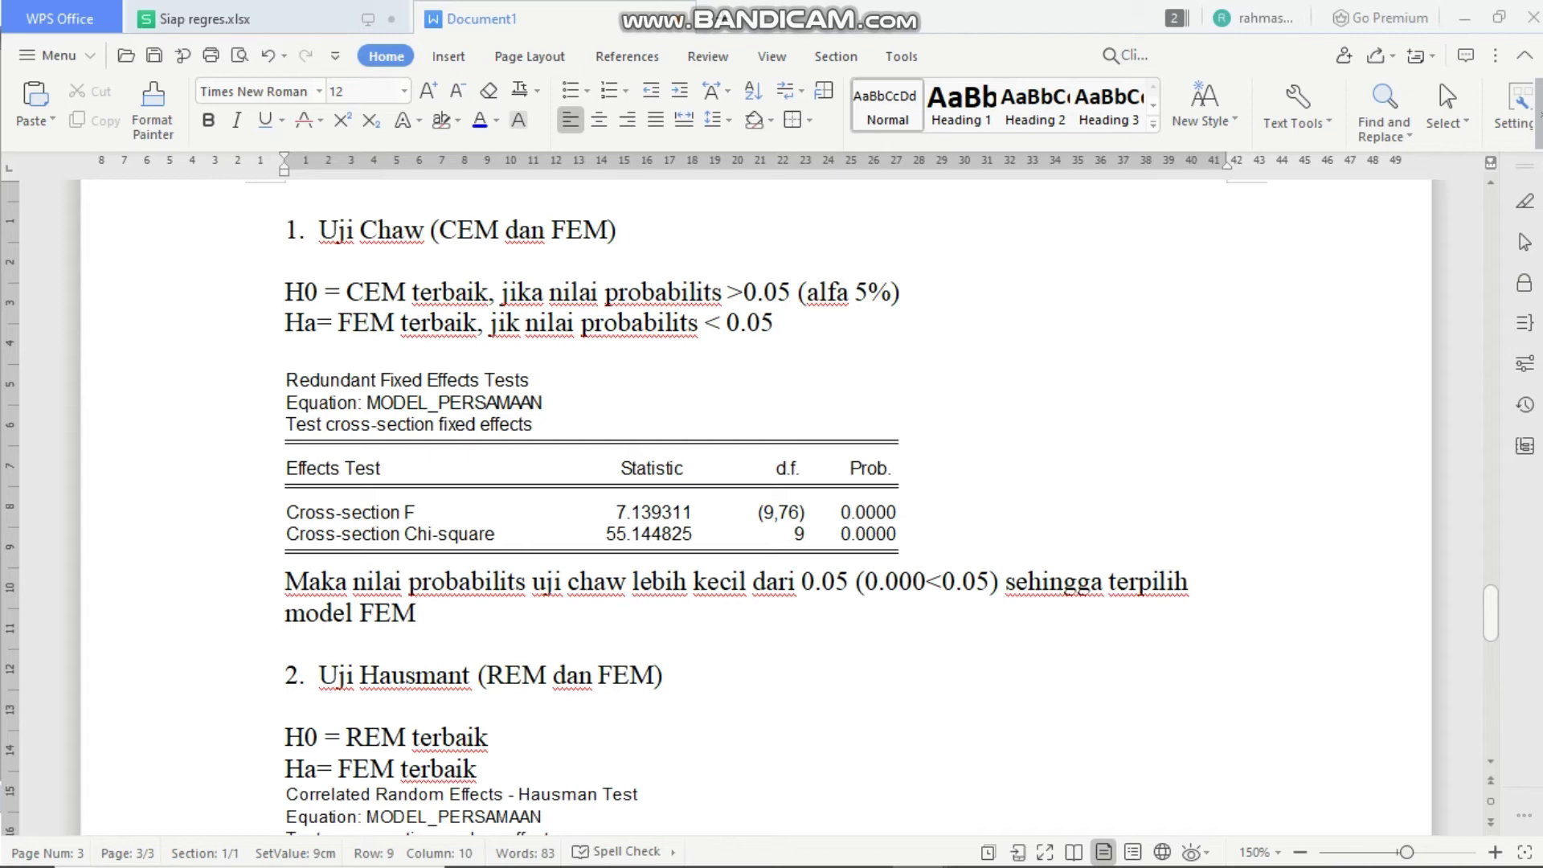
left_click(377, 612)
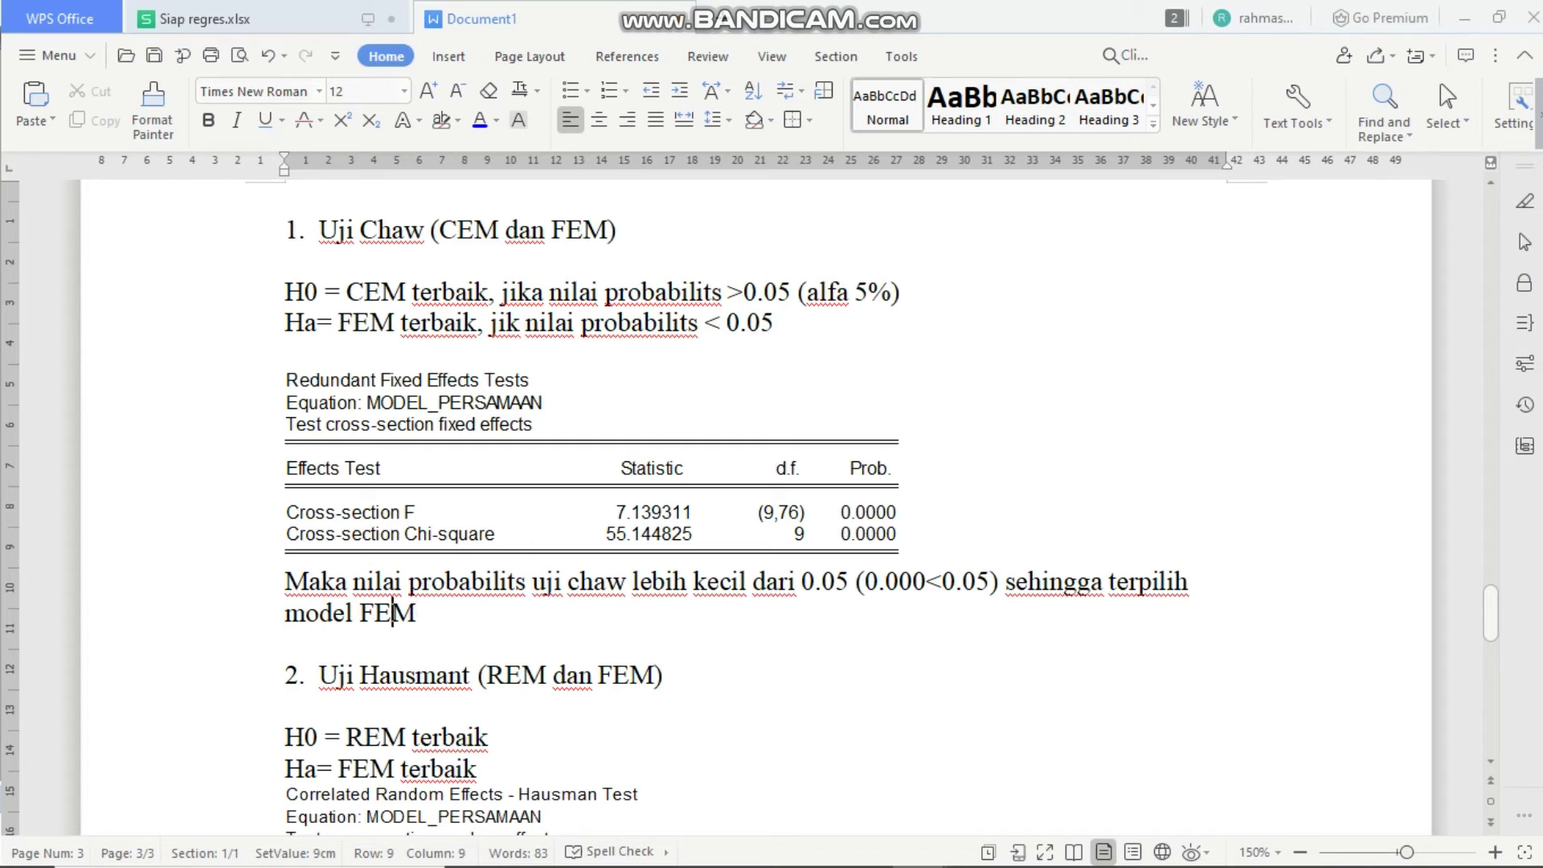
left_click(287, 705)
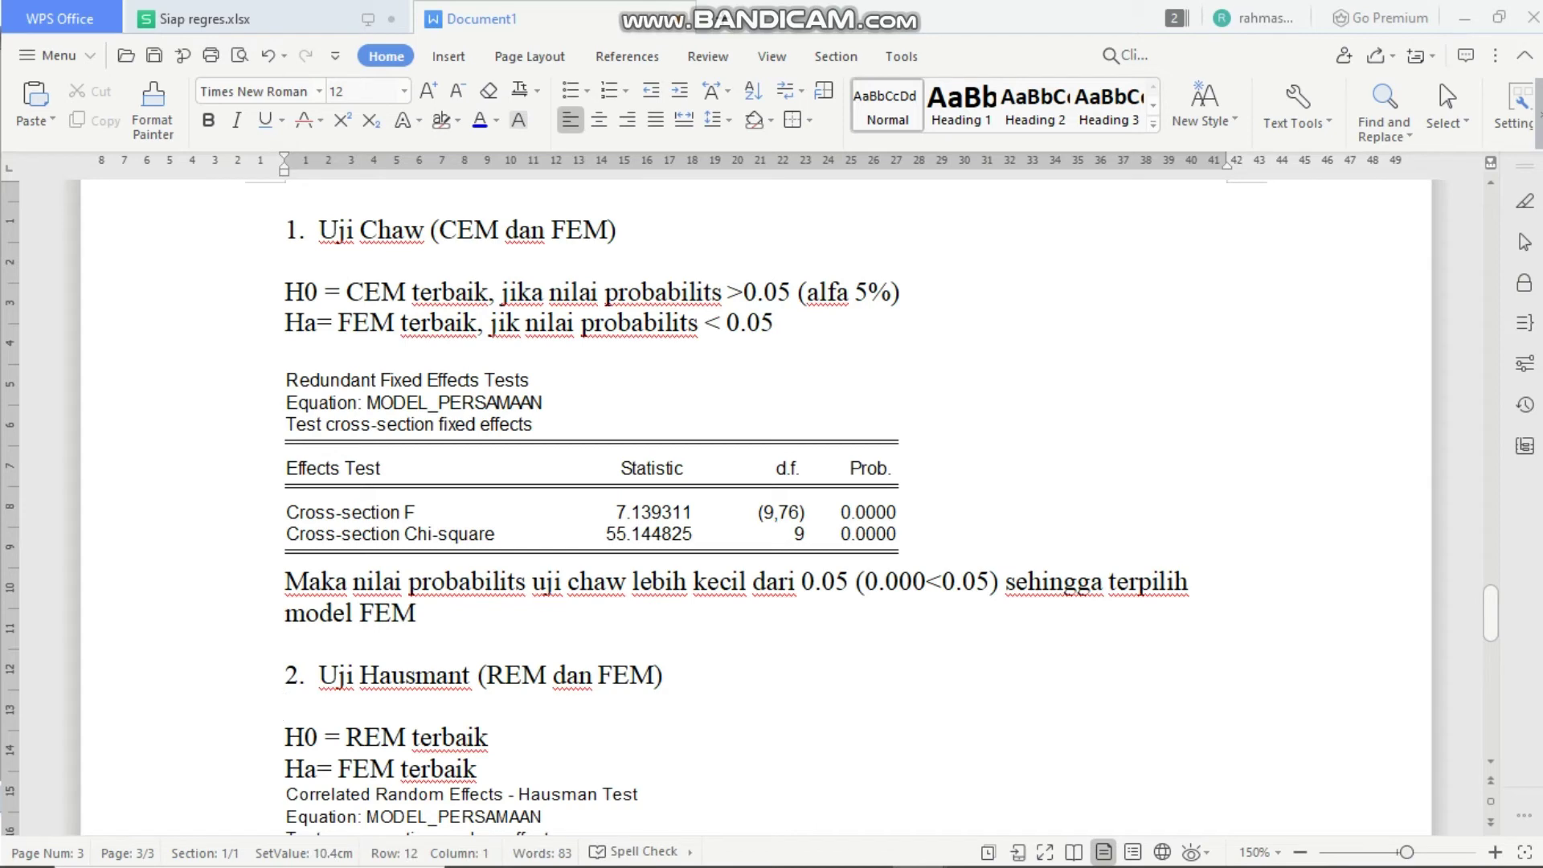
left_click(633, 675)
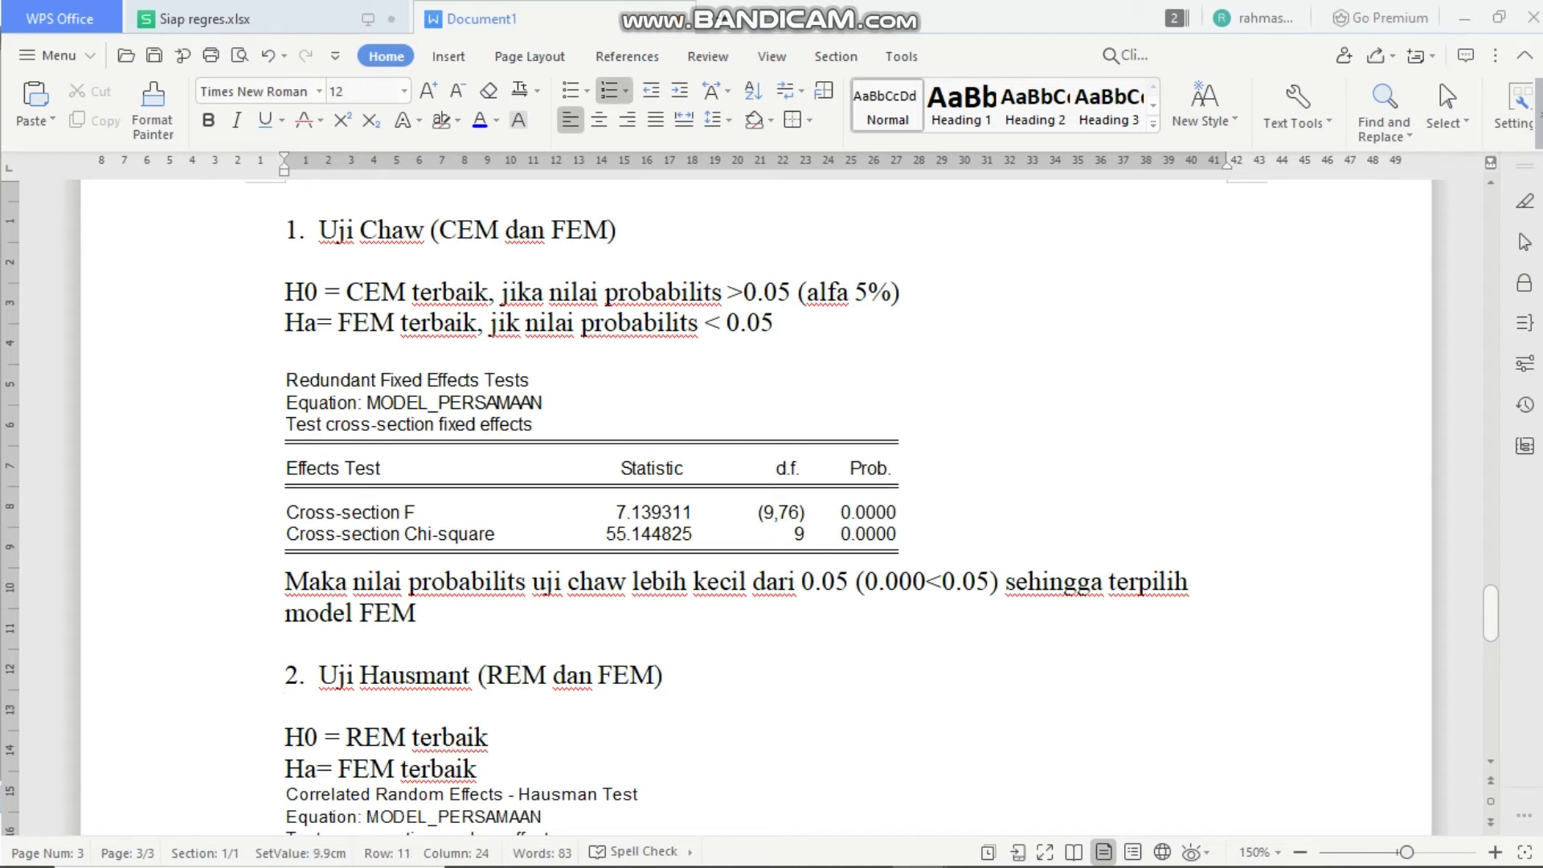
key("Down")
key("Down")
key("Down")
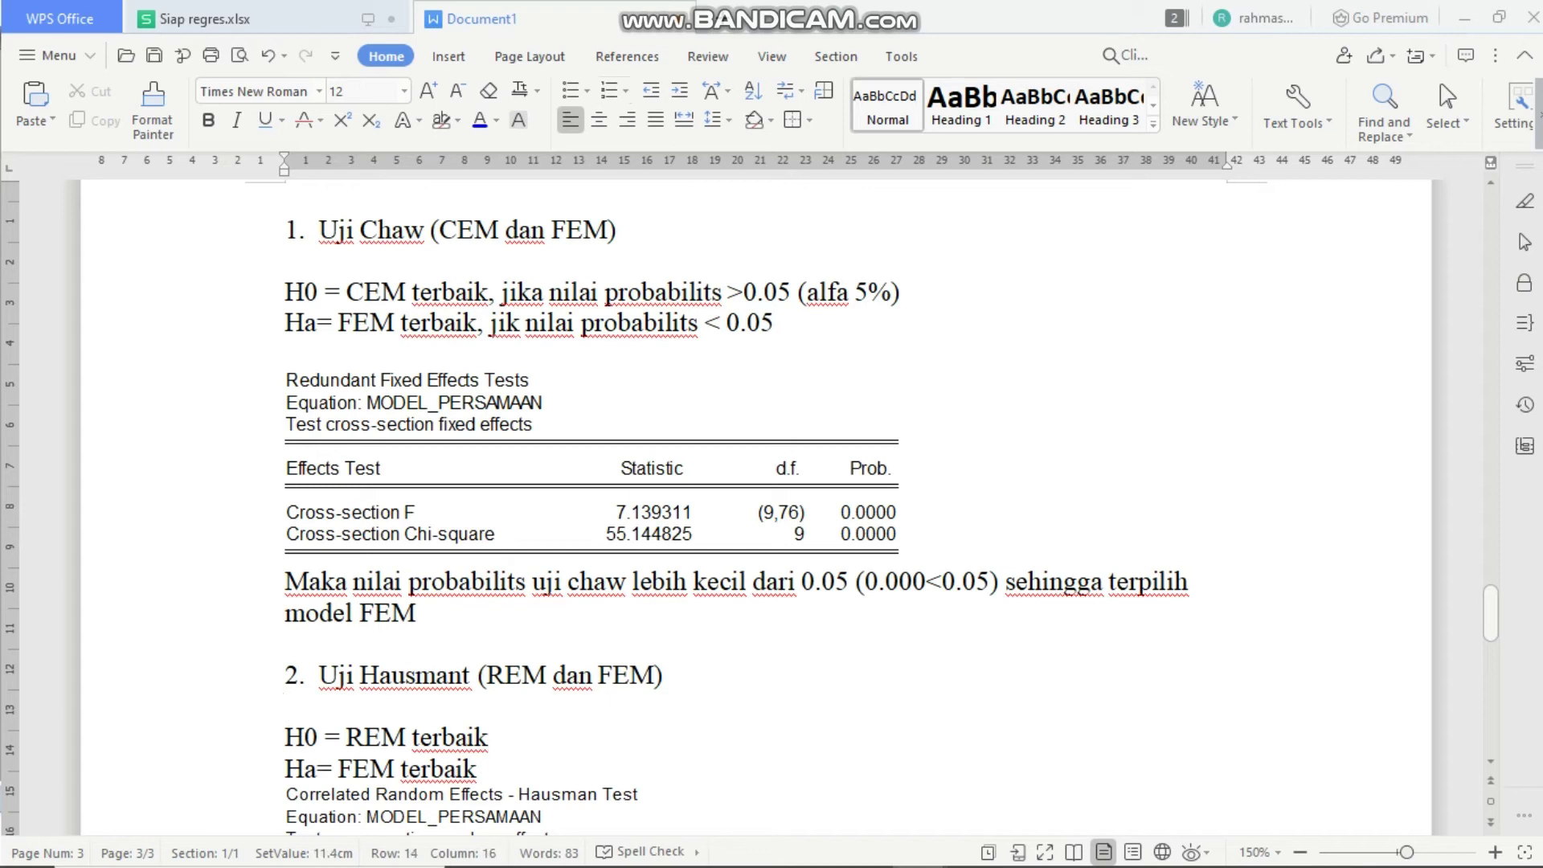
key("Down")
key("Down")
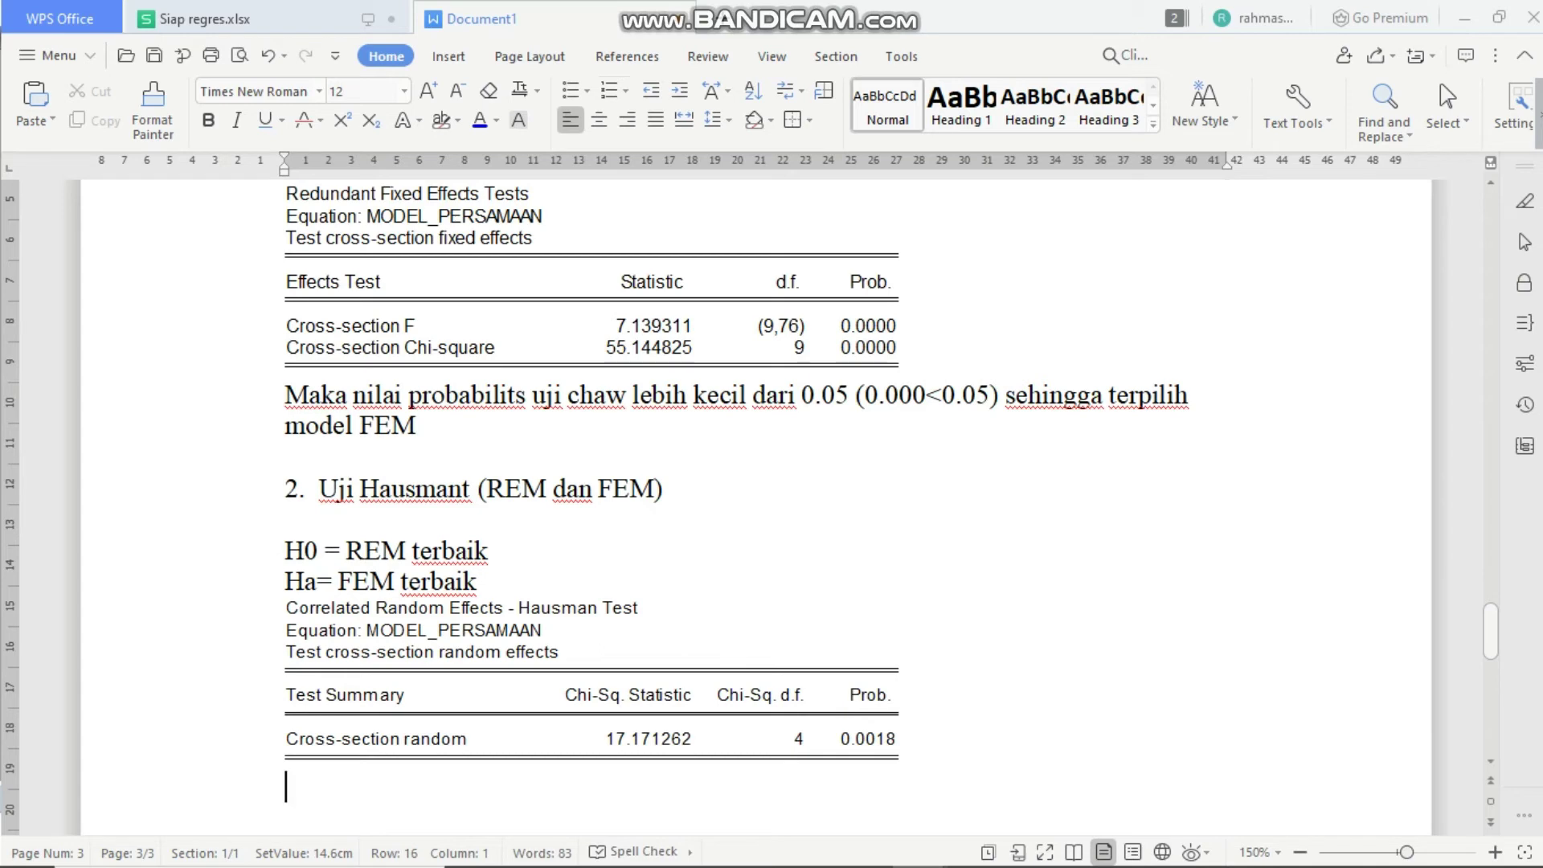
- Copy "jika nilai probabilits >0.05 (alfa 5%)" from the Chow H0 line to the end of the Hausman "H0 = REM terbaik" line, preceded by a comma
key("Up")
key("Up")
key("Up")
key("Up")
key("Up")
key("Up")
key("Up")
key("Up")
key("Up")
key("Up")
key("Up")
key("Up")
key("Up")
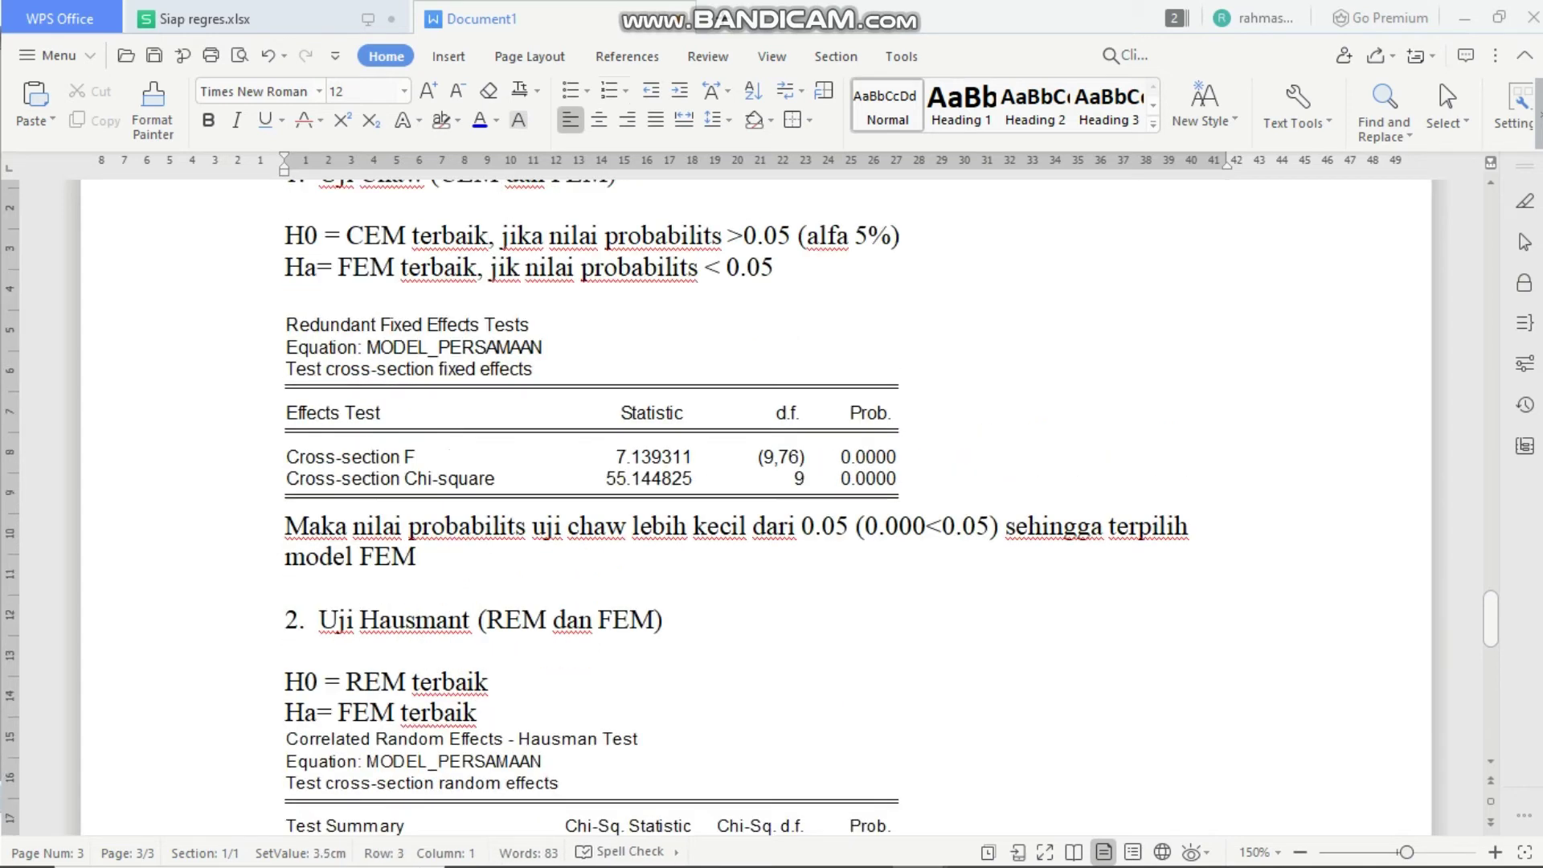
left_click_drag(503, 236, 900, 236)
key("ctrl+c")
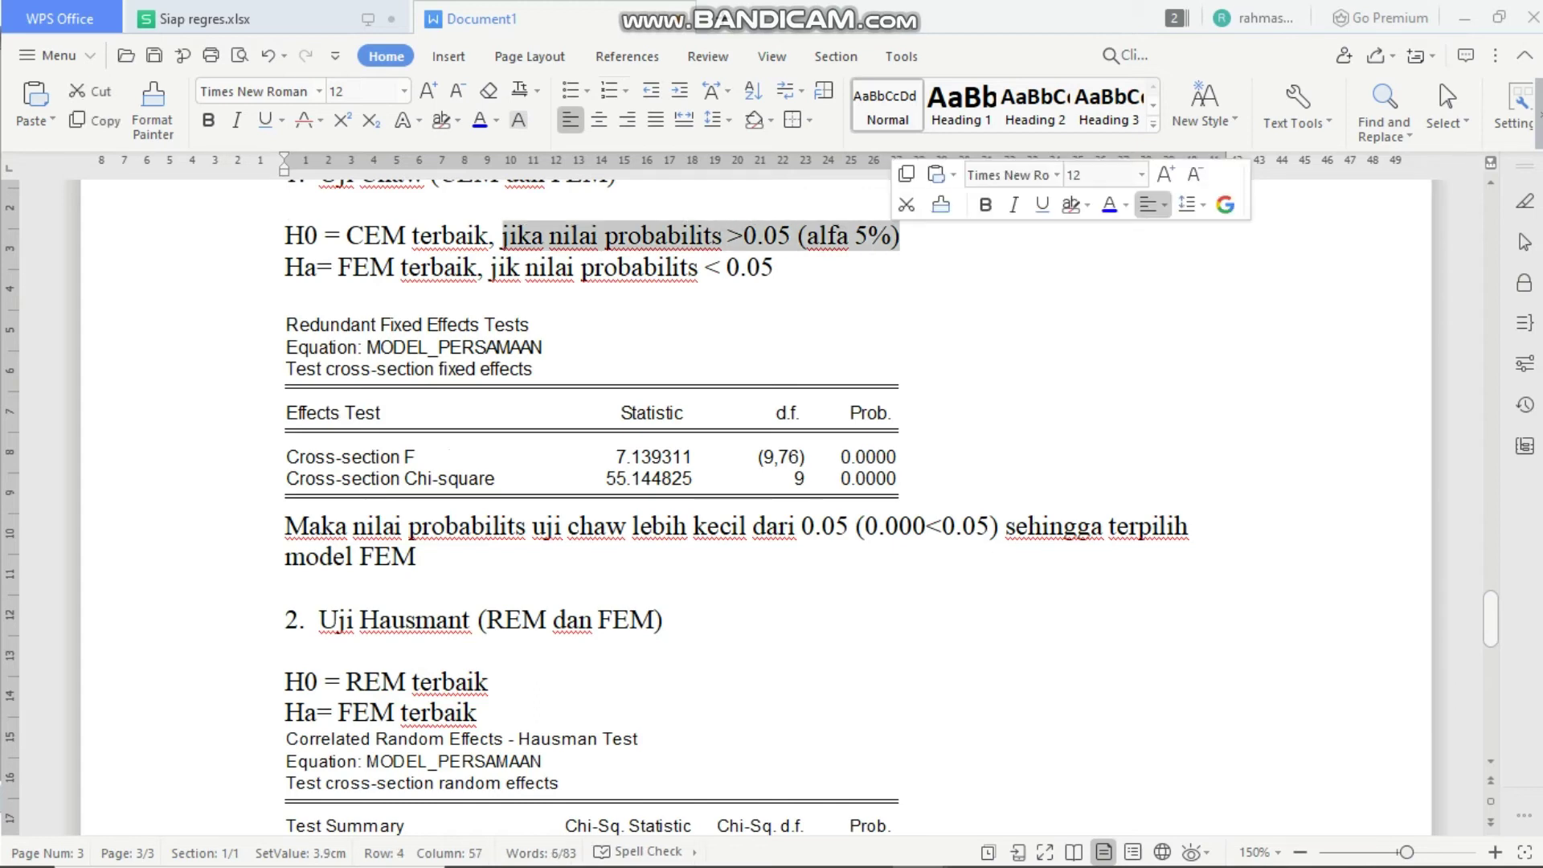
key("Down")
key("Down")
key("Down")
key("Down")
key("Down")
key("Down")
key("Down")
key("Down")
key("Down")
key("Down")
key("Down")
key("Down")
key("Down")
key("Down")
key("Down")
key("Down")
key("Down")
key("Down")
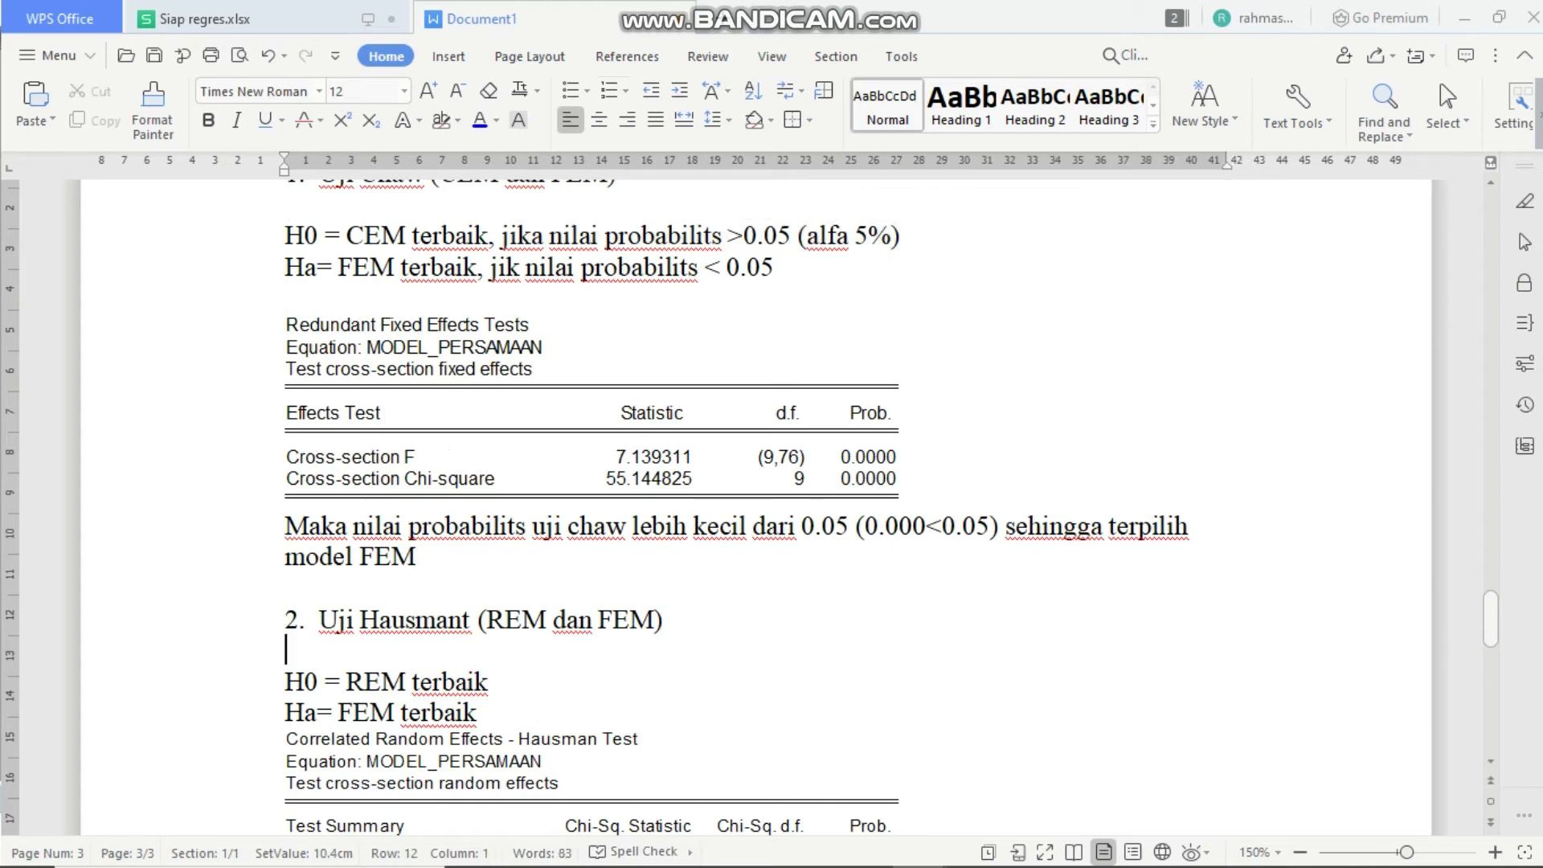
left_click(489, 354)
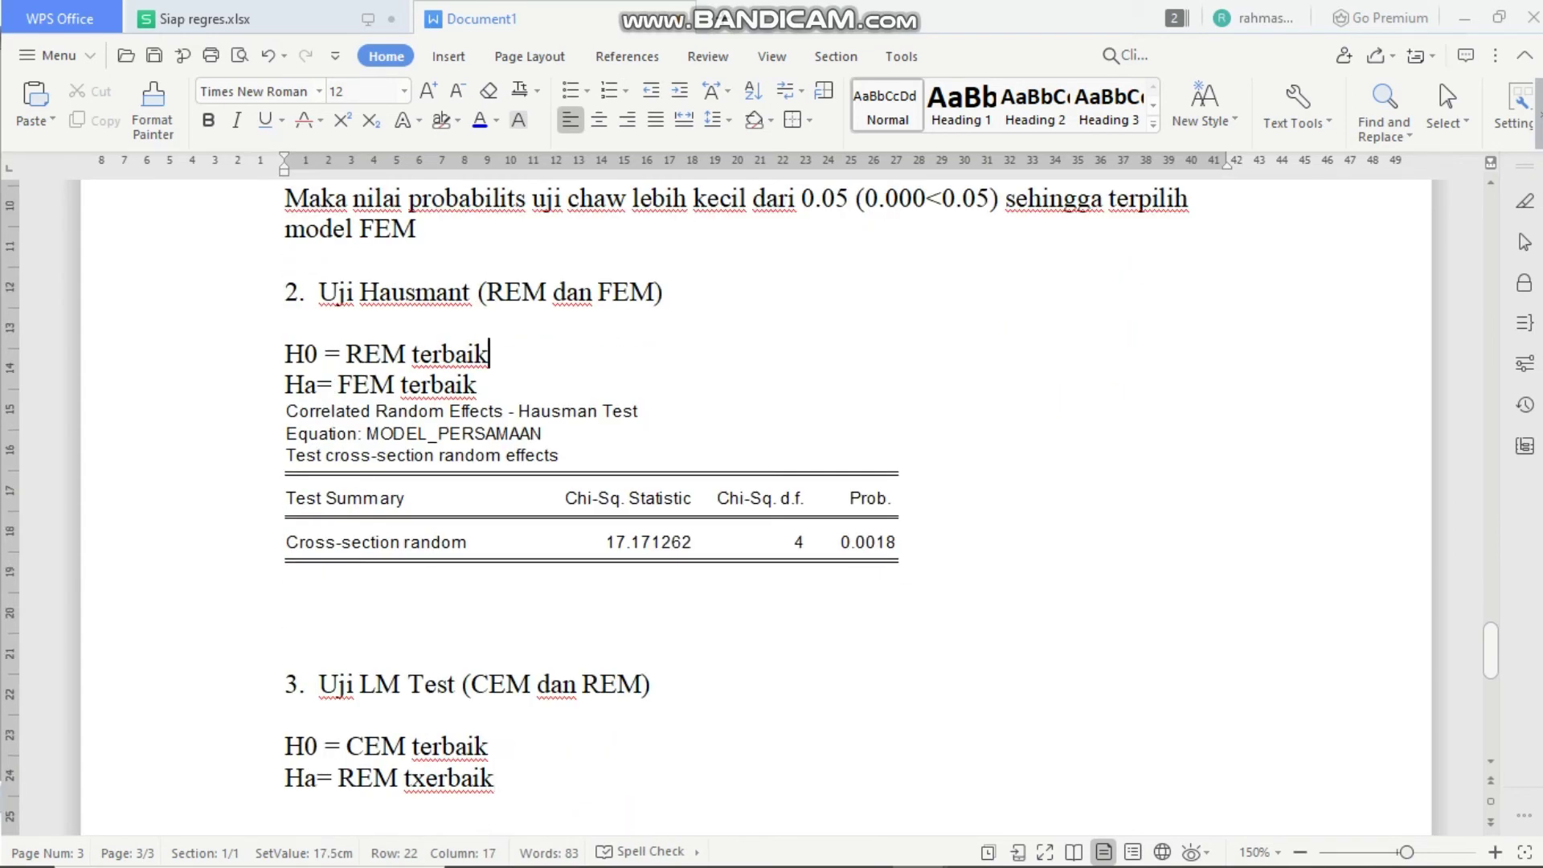
key("ctrl+v")
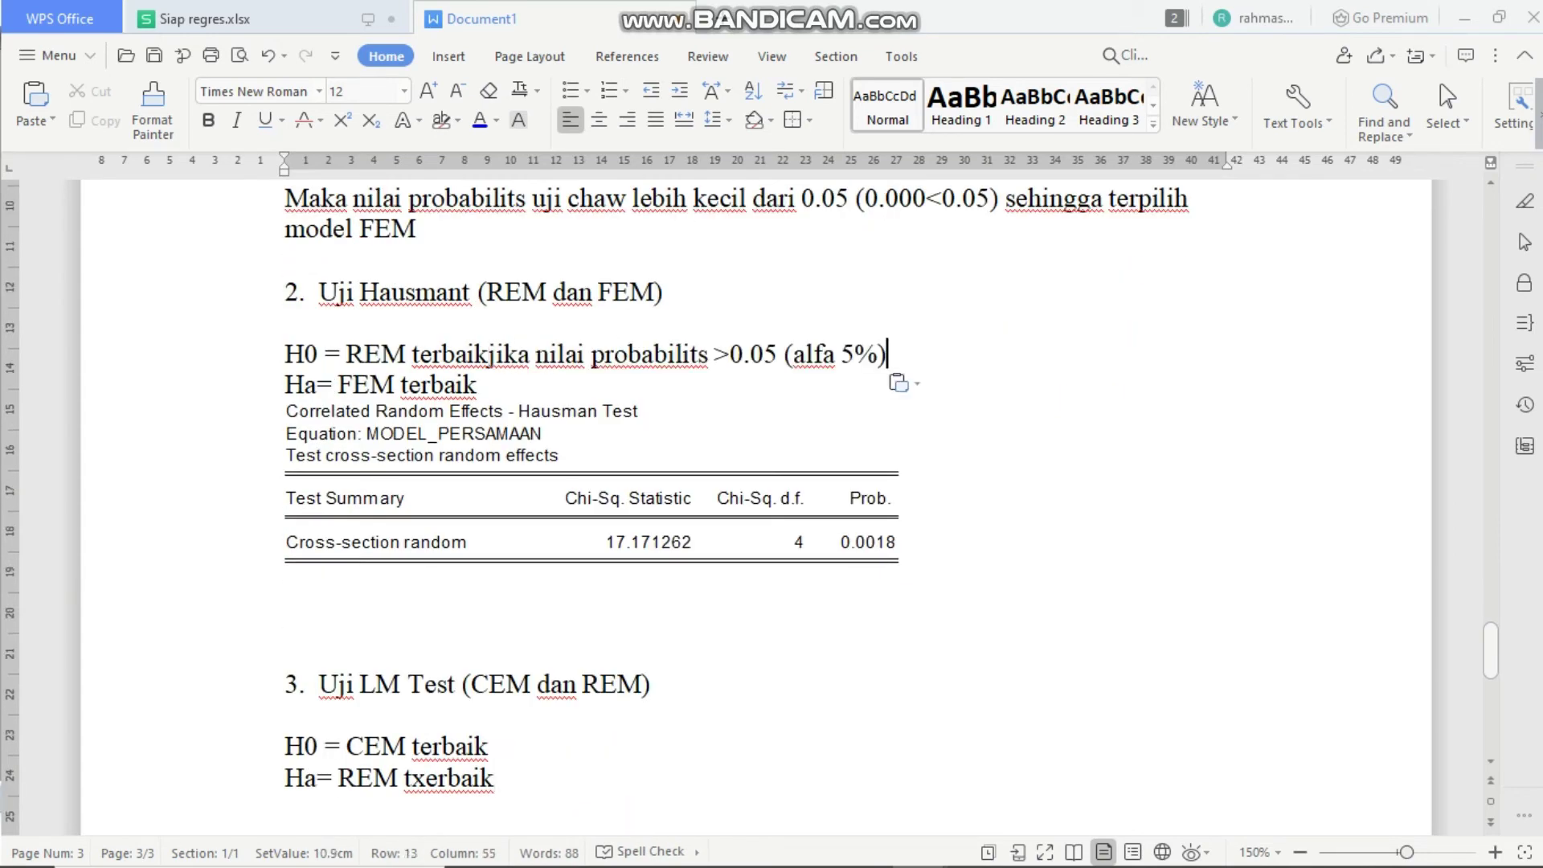
type(",")
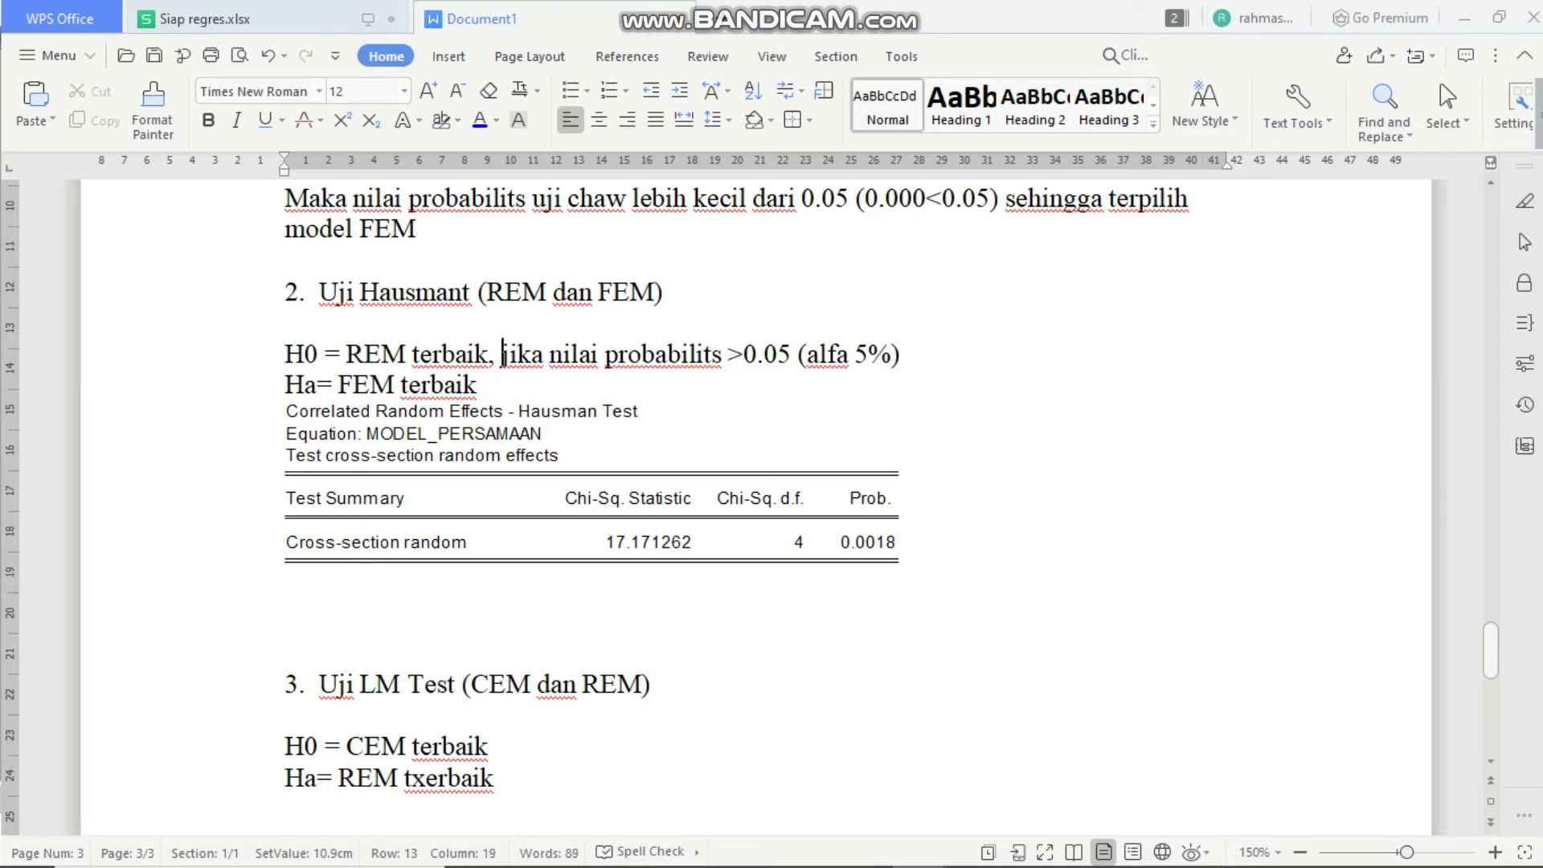
- Copy the Hausman H0 rule onto the "Ha= FEM terbaik" line after a comma, changing it to "jika nilai probabilits <0.05 (alfa 5%)"
left_click_drag(495, 355, 907, 354)
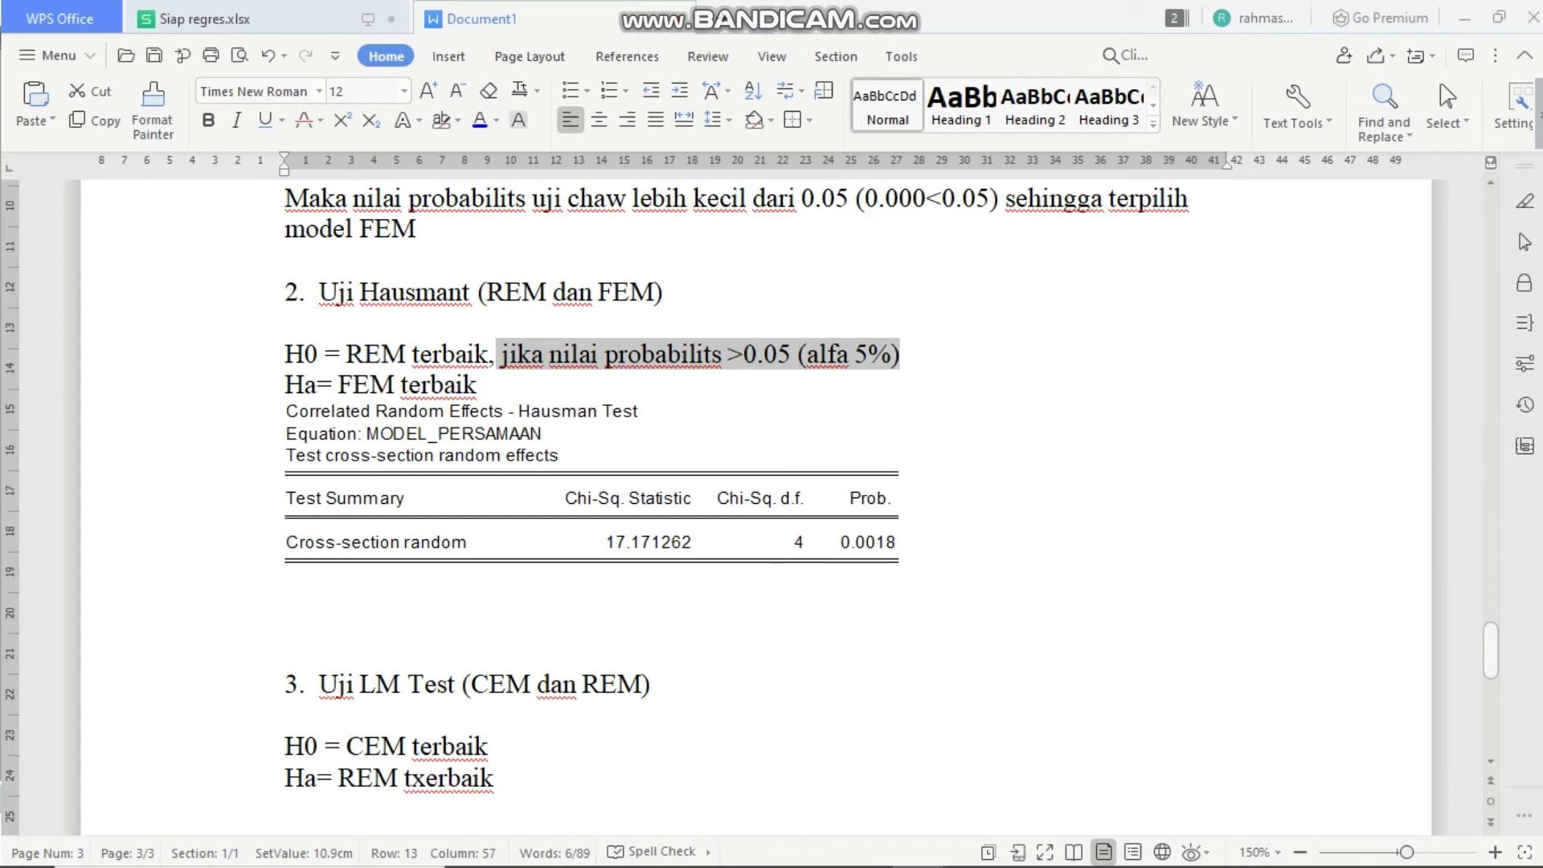
key("ctrl+c")
left_click(478, 385)
type(",")
key("ctrl+v")
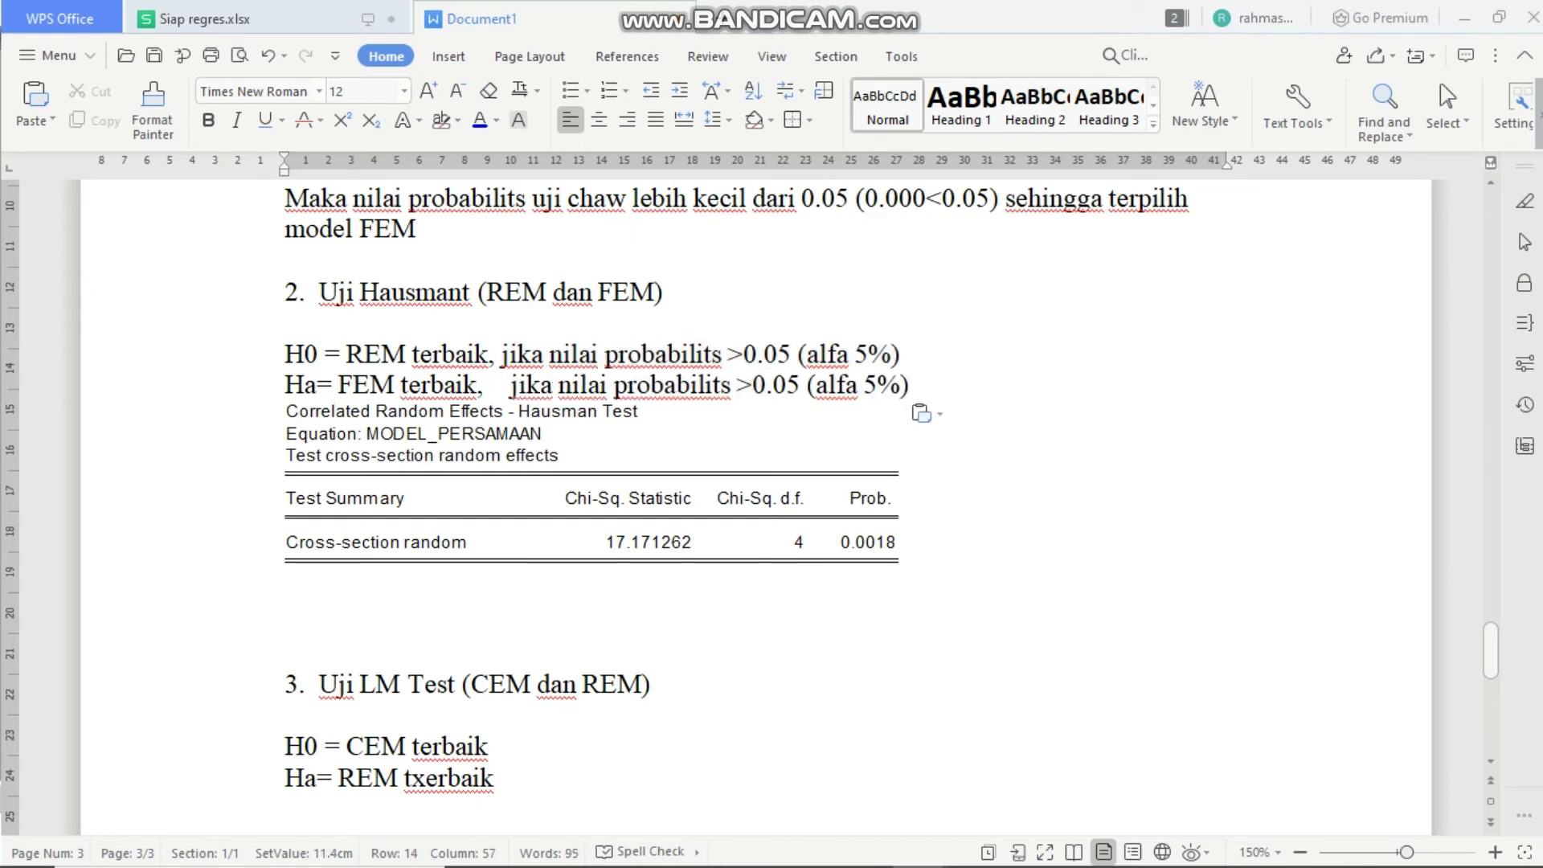
left_click(752, 385)
key("BackSpace")
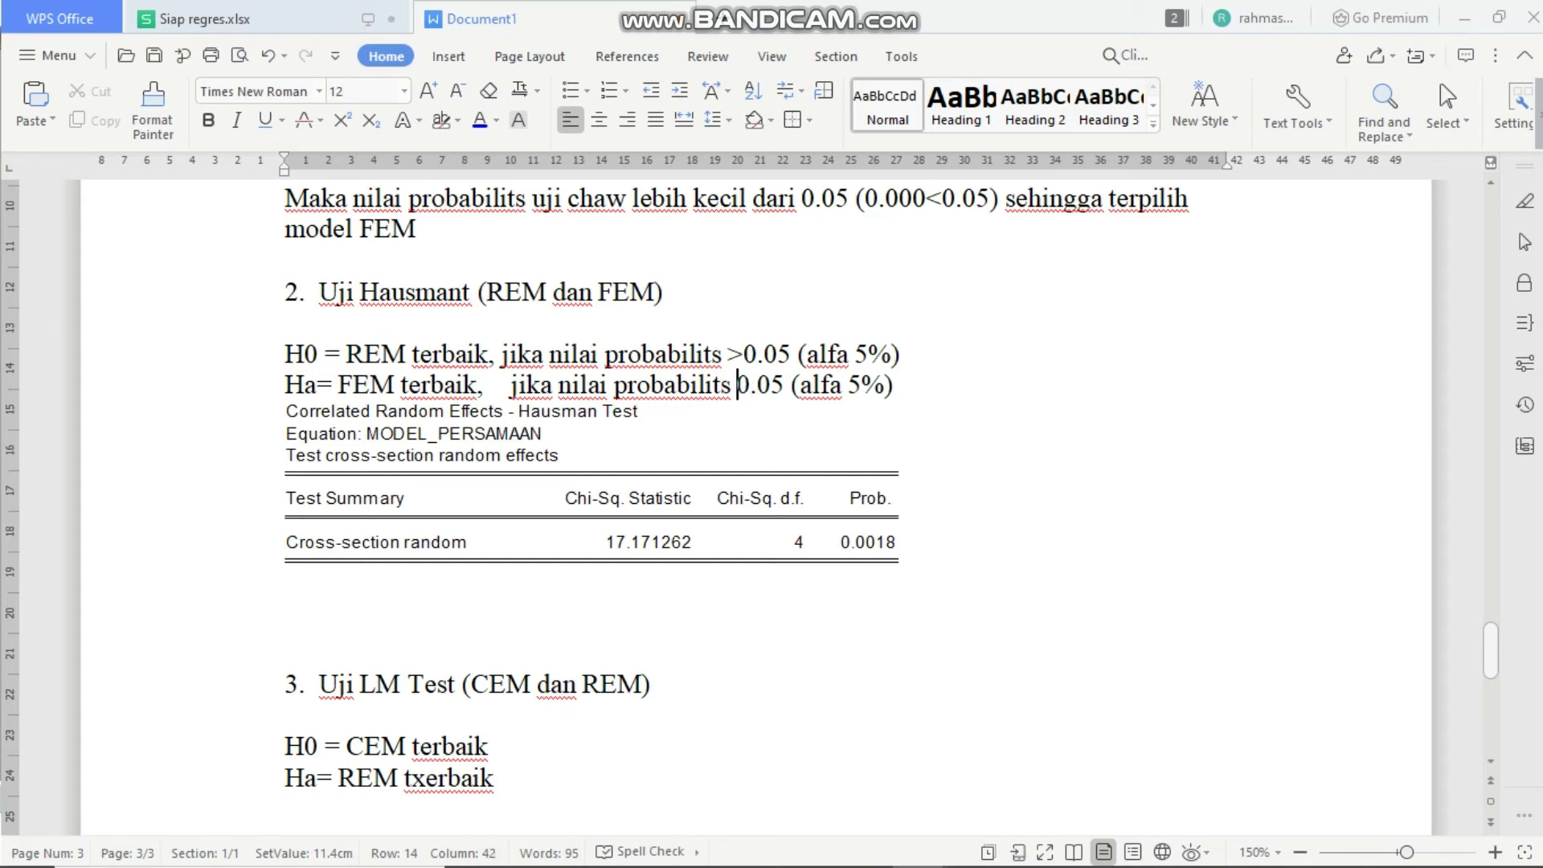
type("<")
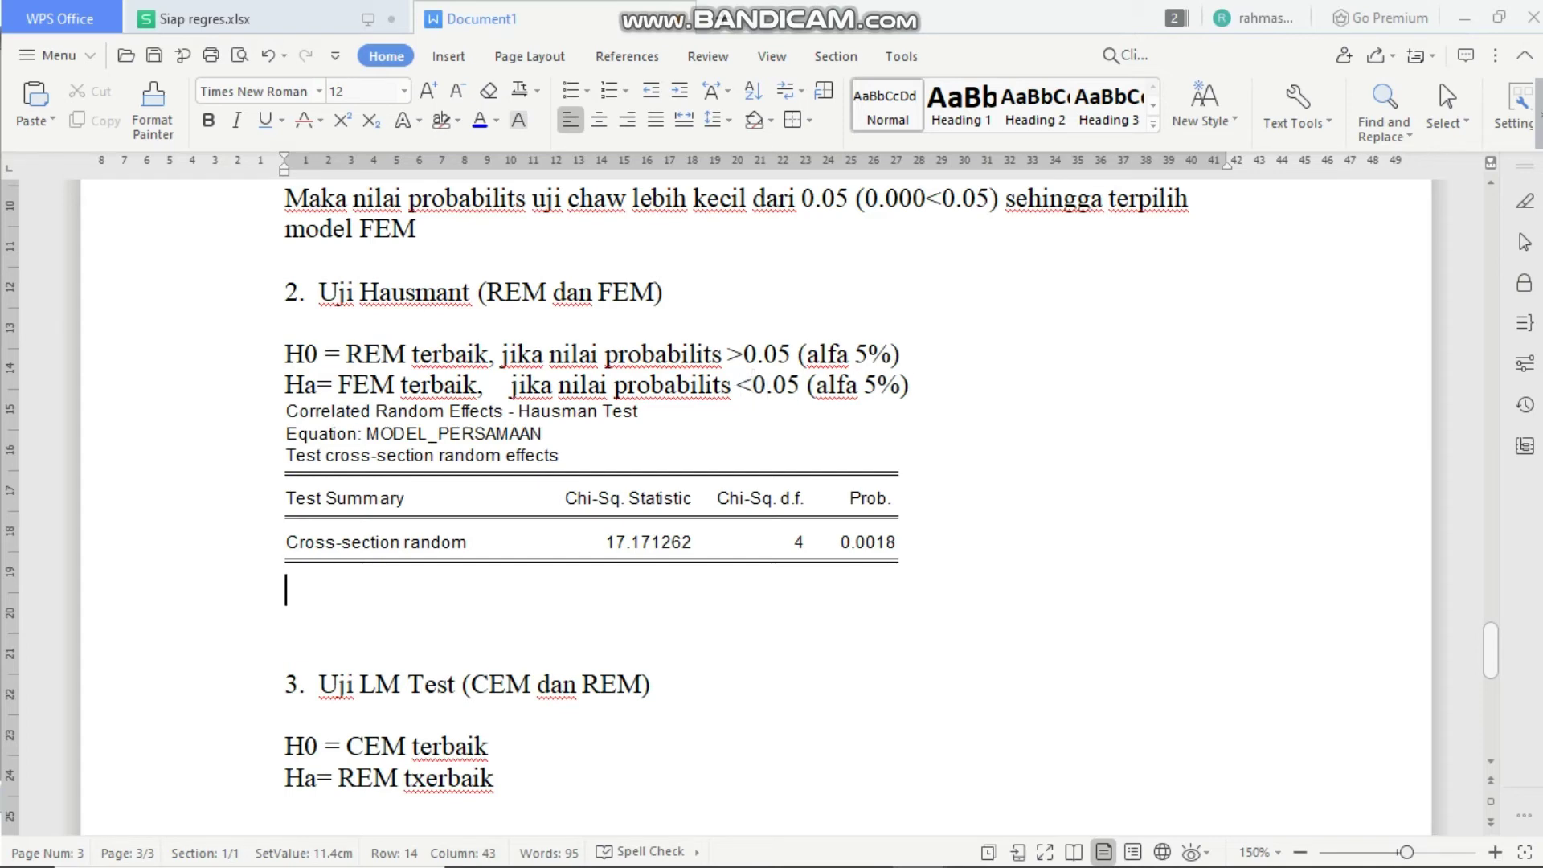
- Below the Hausman test table, write "Nilai probabilitas uji hausman adalah 0.0018 atau lebih rendah dari nilai alfa (0.05)"
type("Nilai")
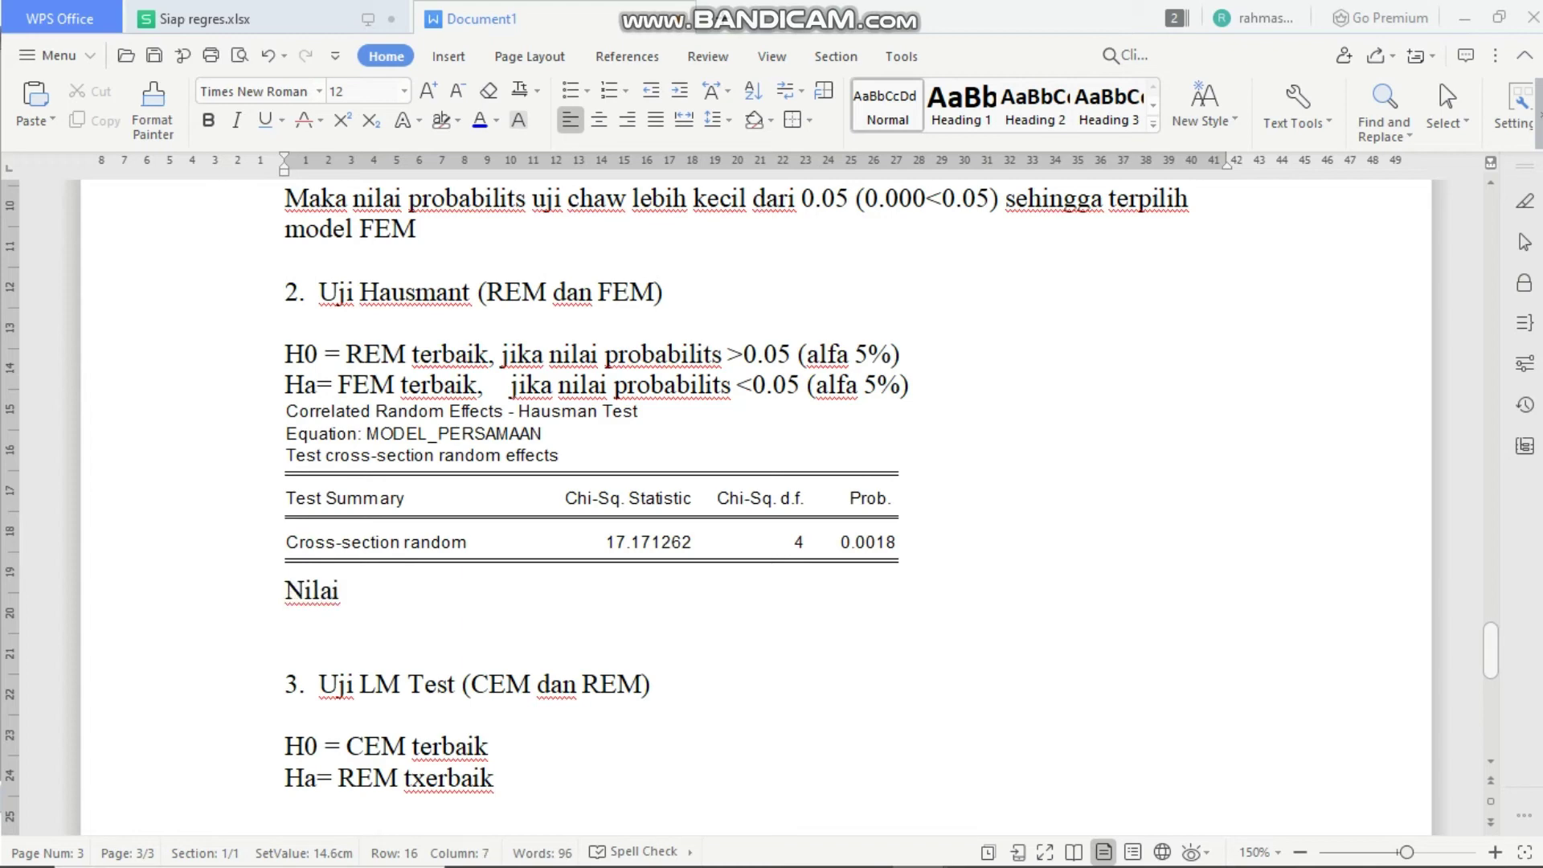
type(" probabilit")
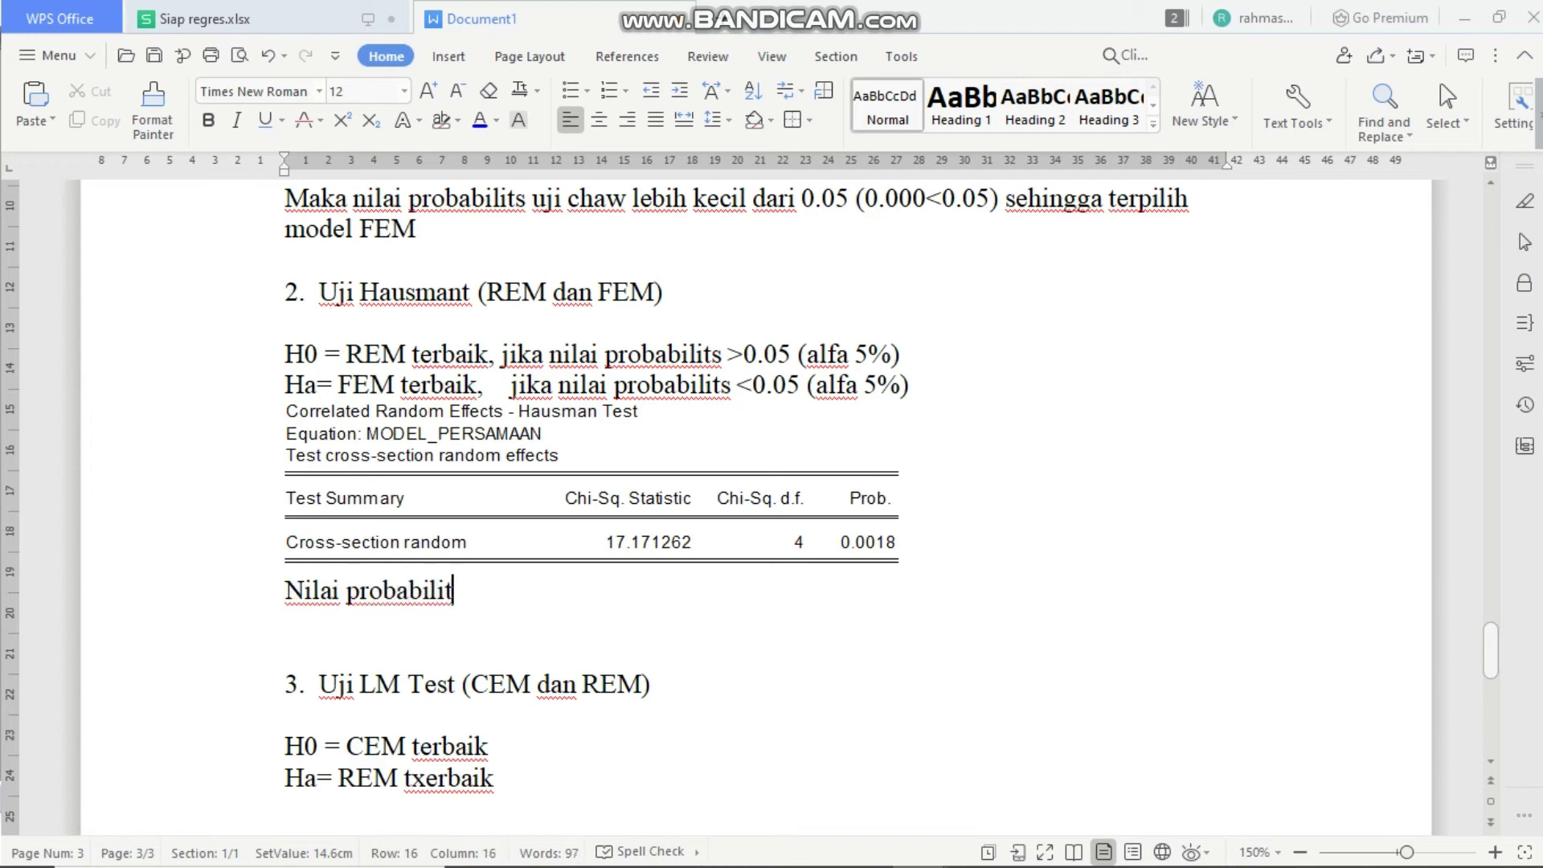
type("as uji hausman ")
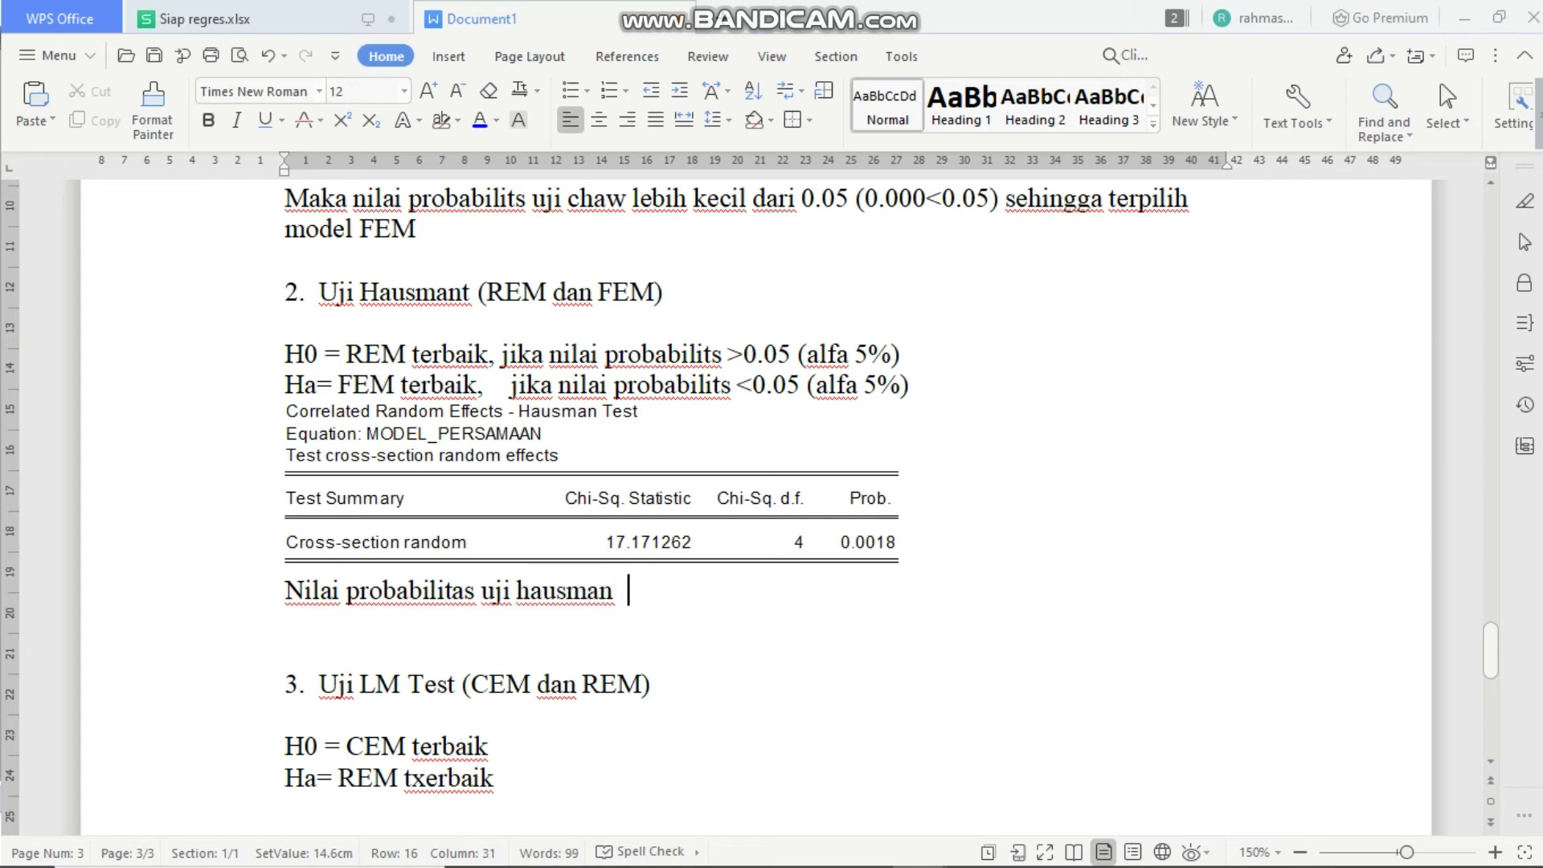
type("adalah")
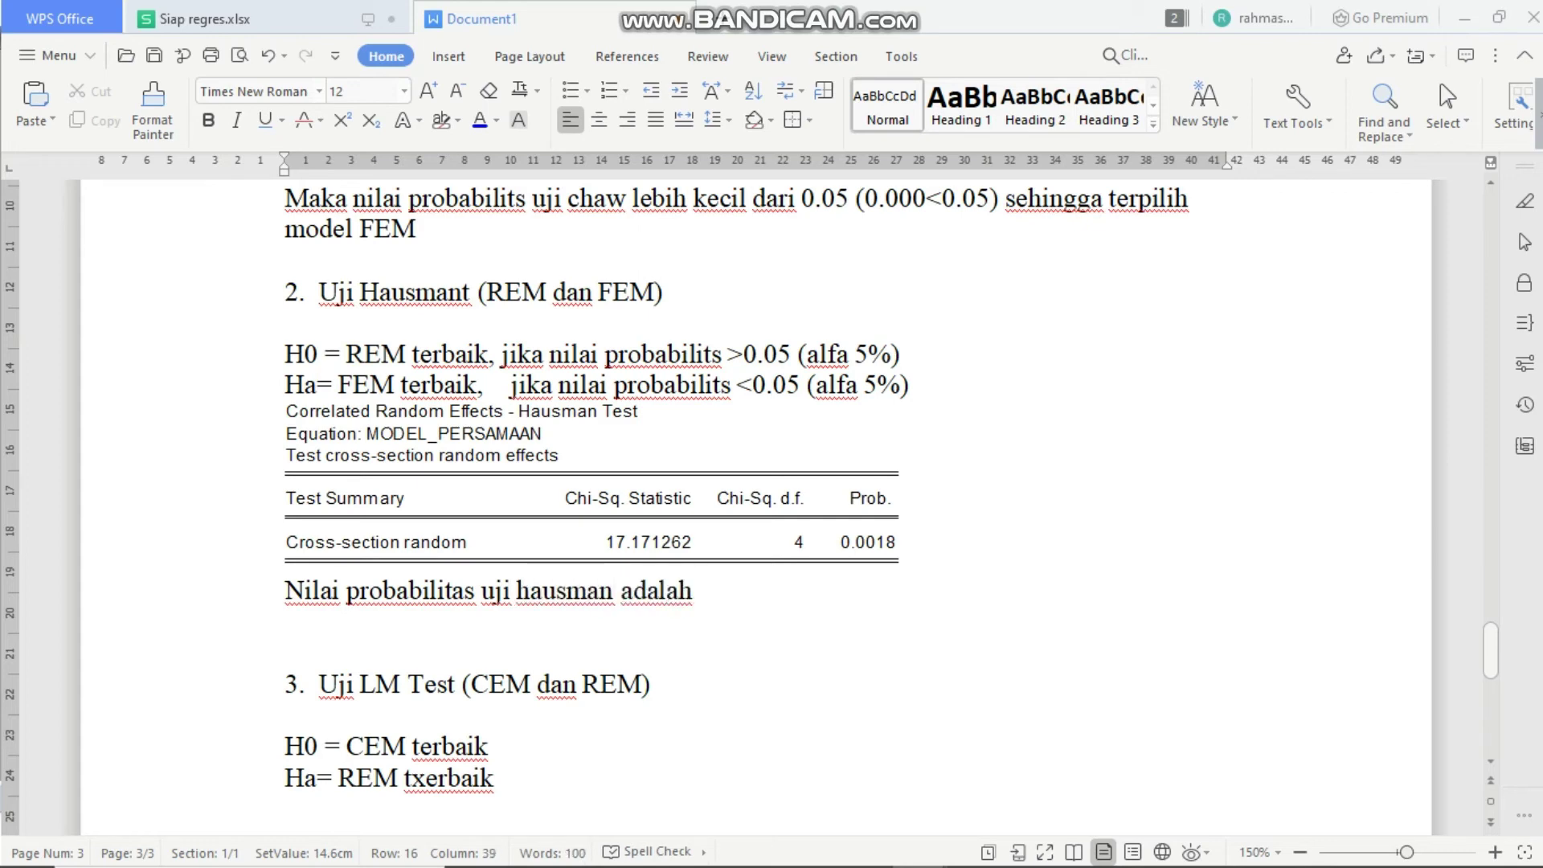
type(" 0.0018 ")
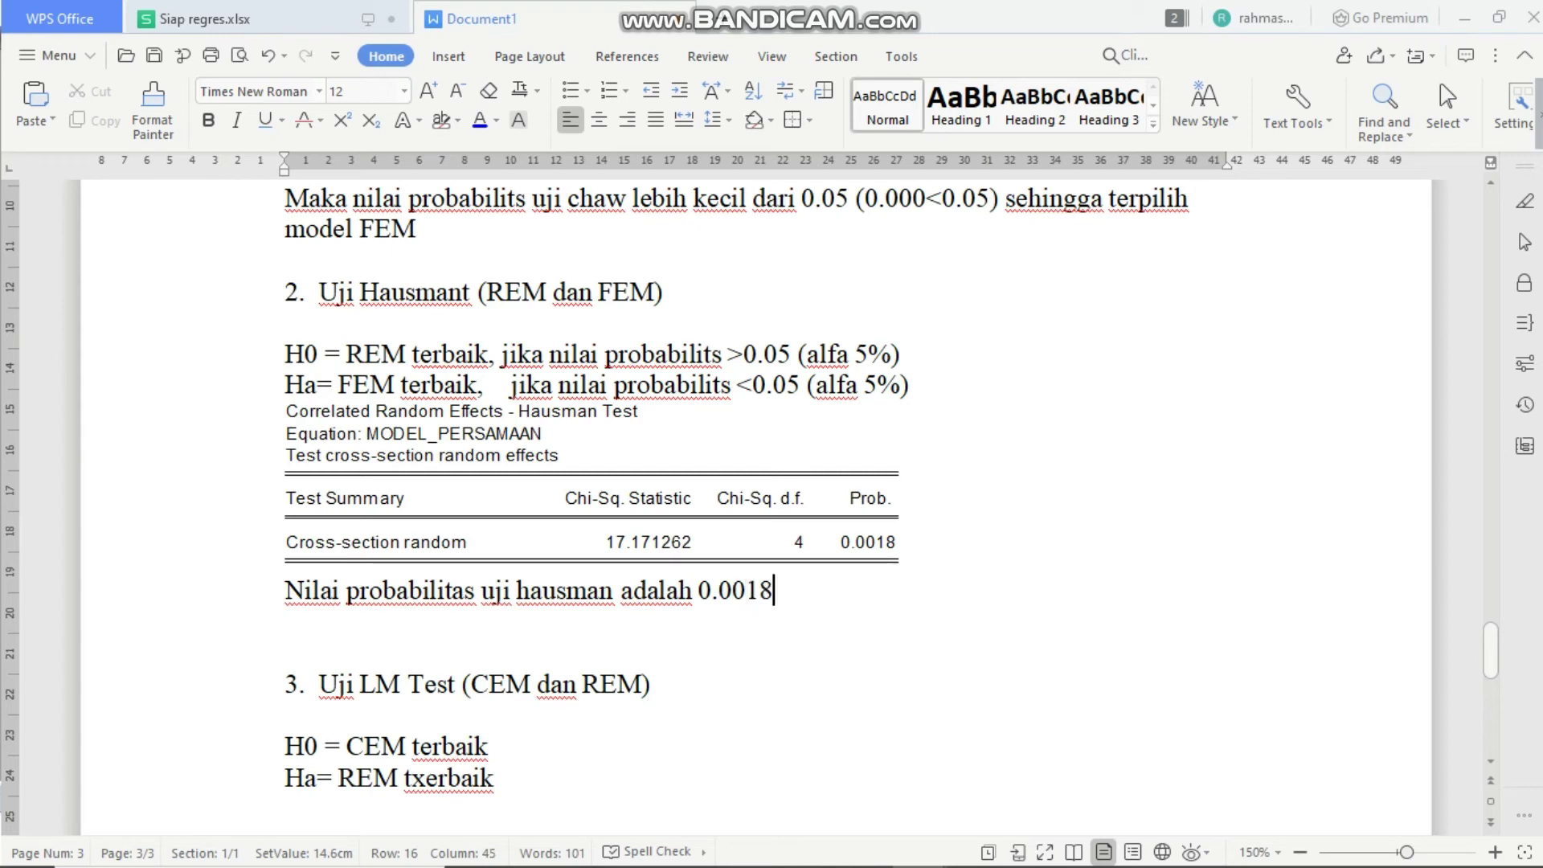
type("atau lebih rendah")
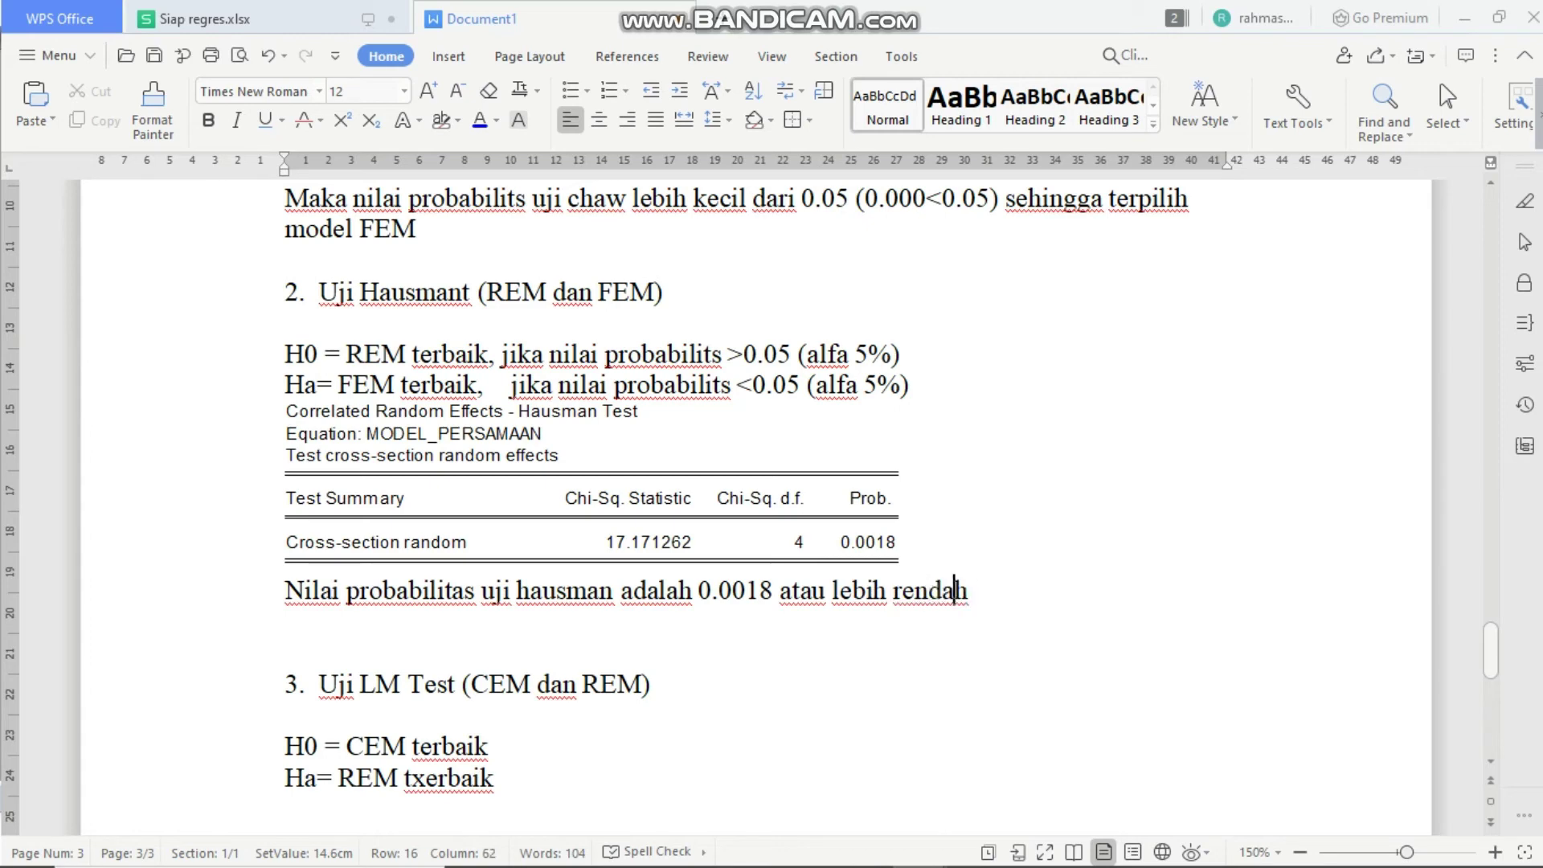
type(" dari nila")
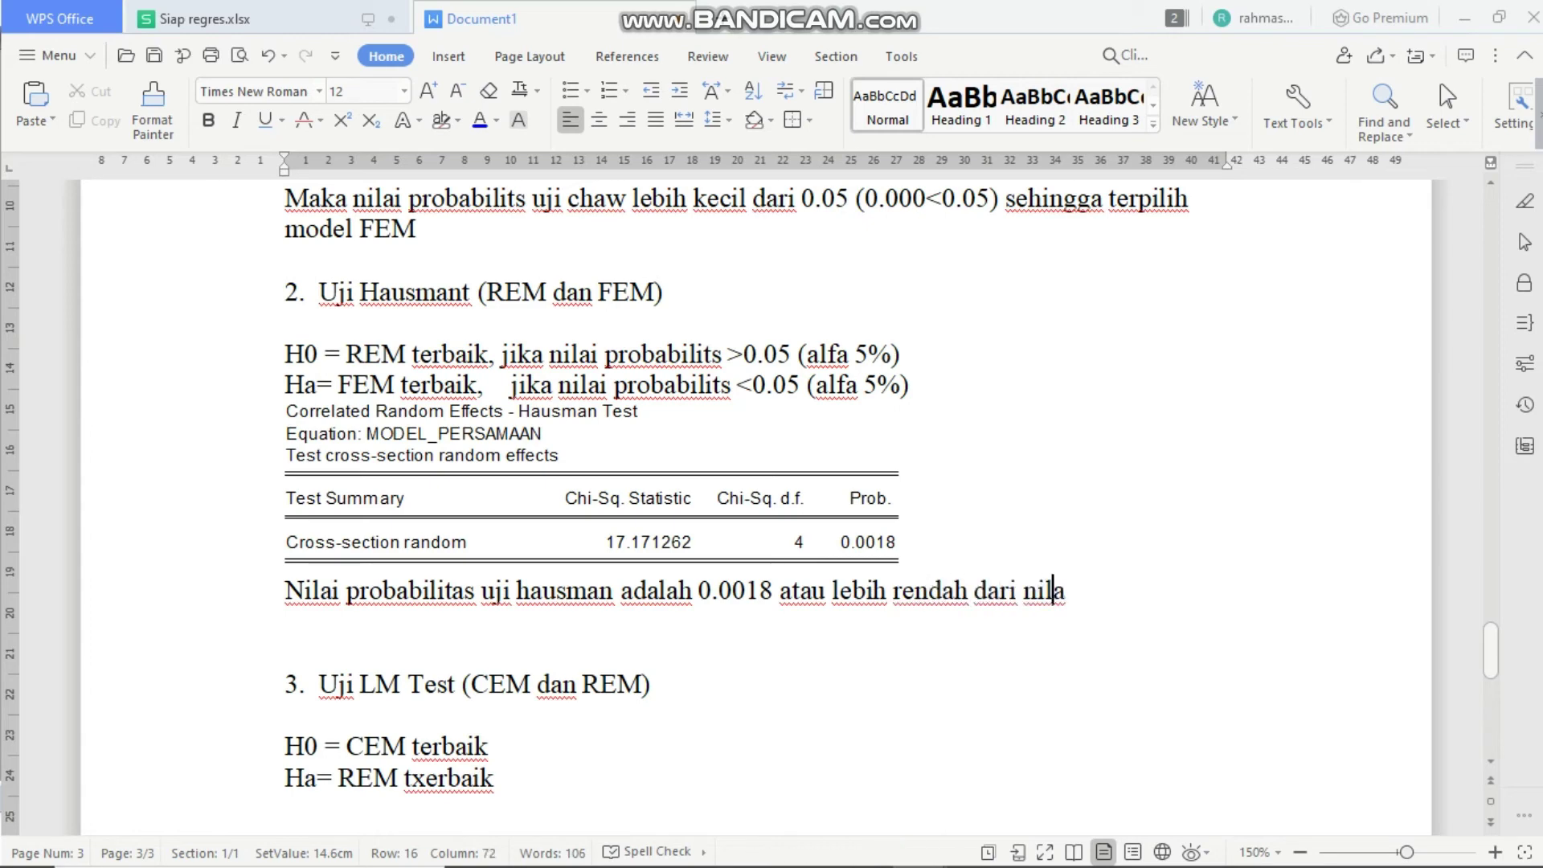
type("i alfa (")
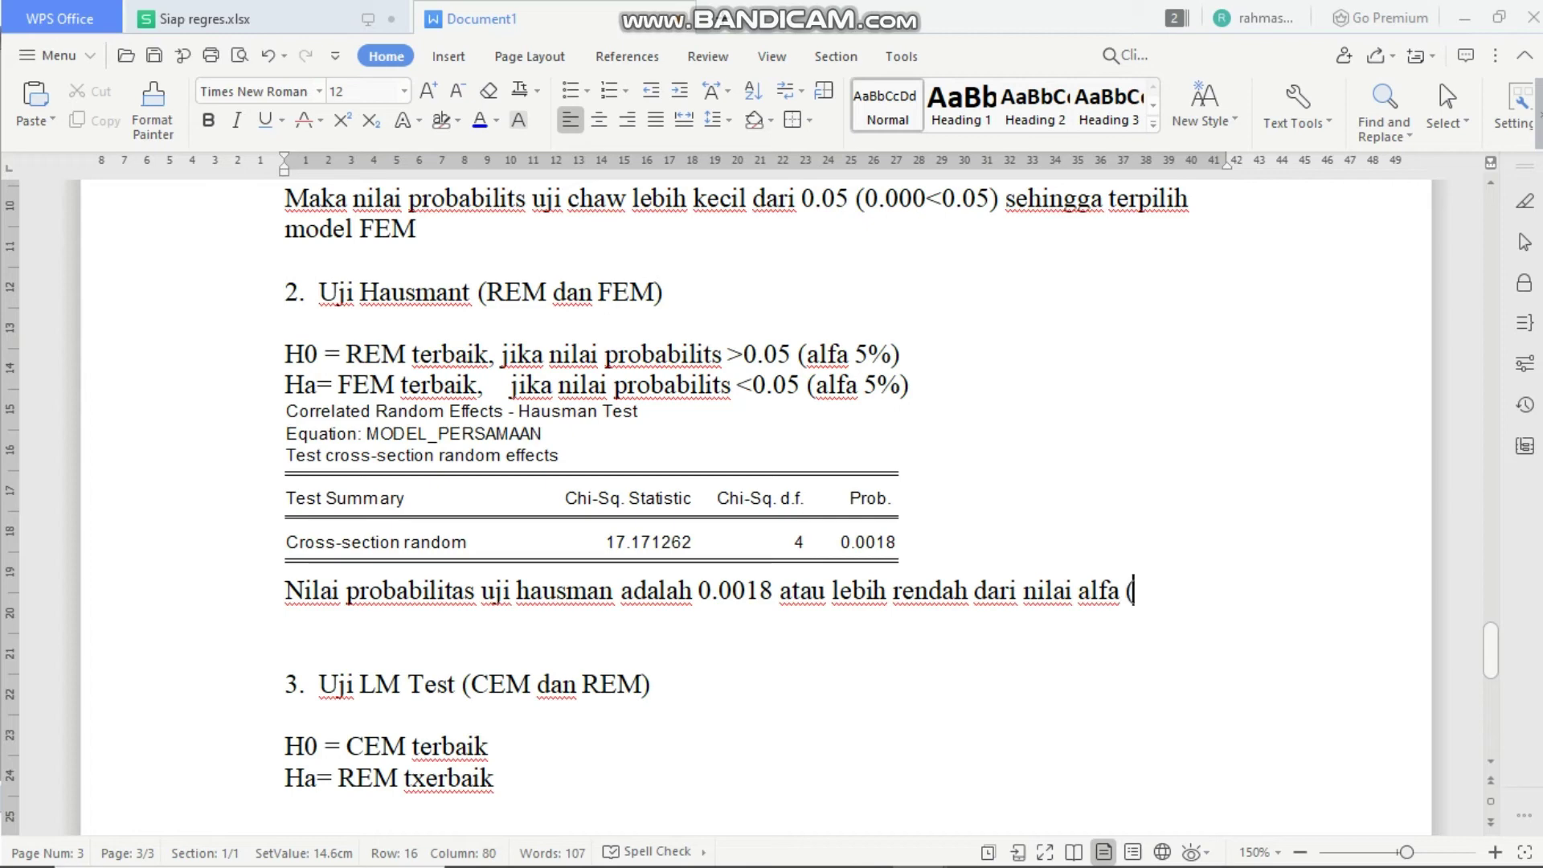
type("0.05) seh")
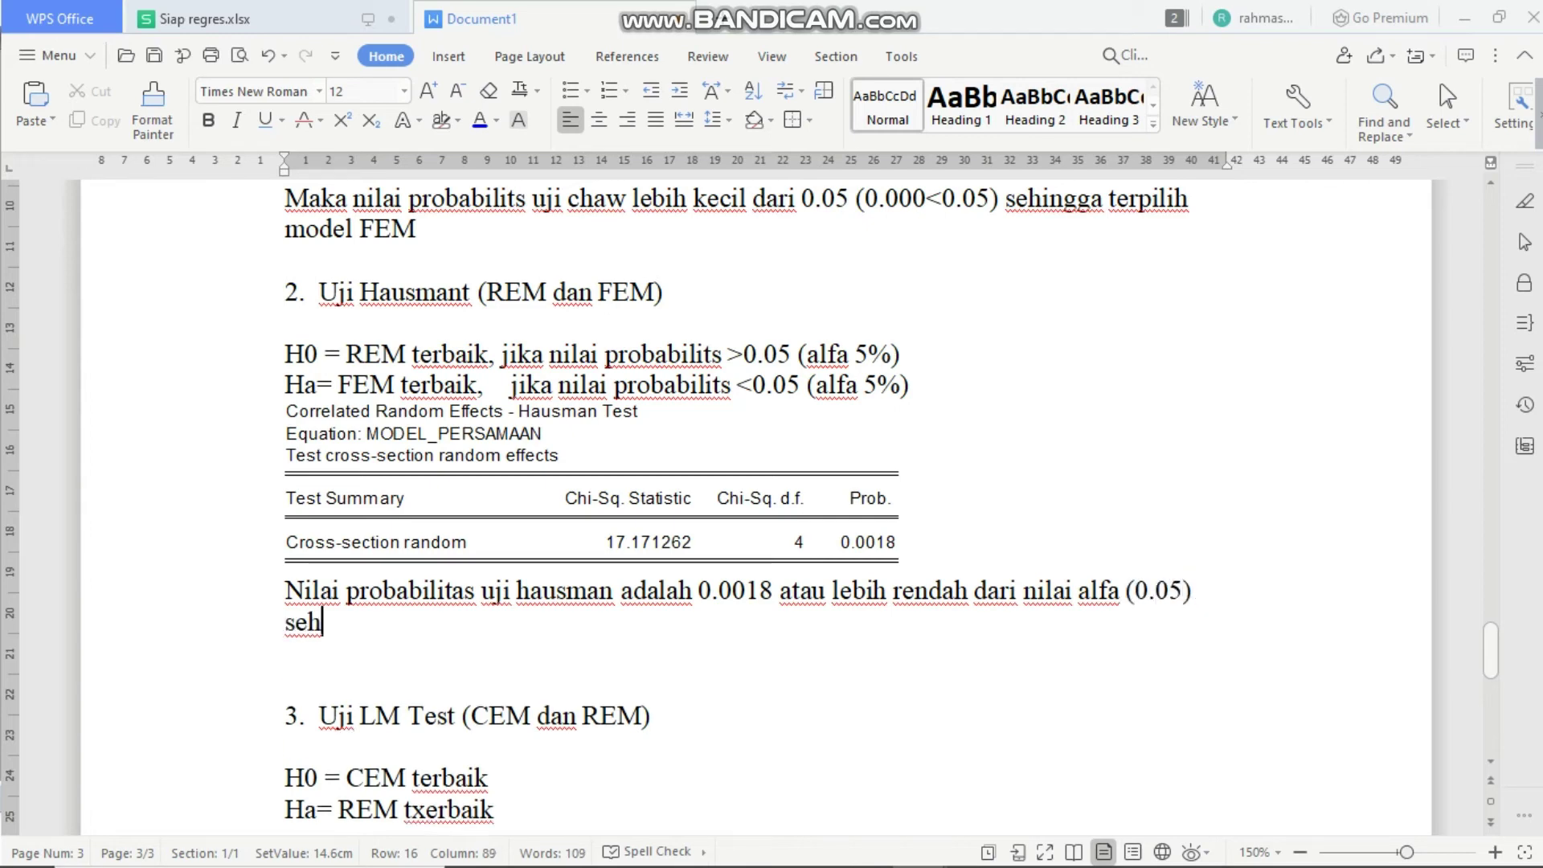
- Complete the Hausman conclusion with "sehingga dalam regresi data panel, model terbaik adalah model fixed effect"
type("ingga dalam ")
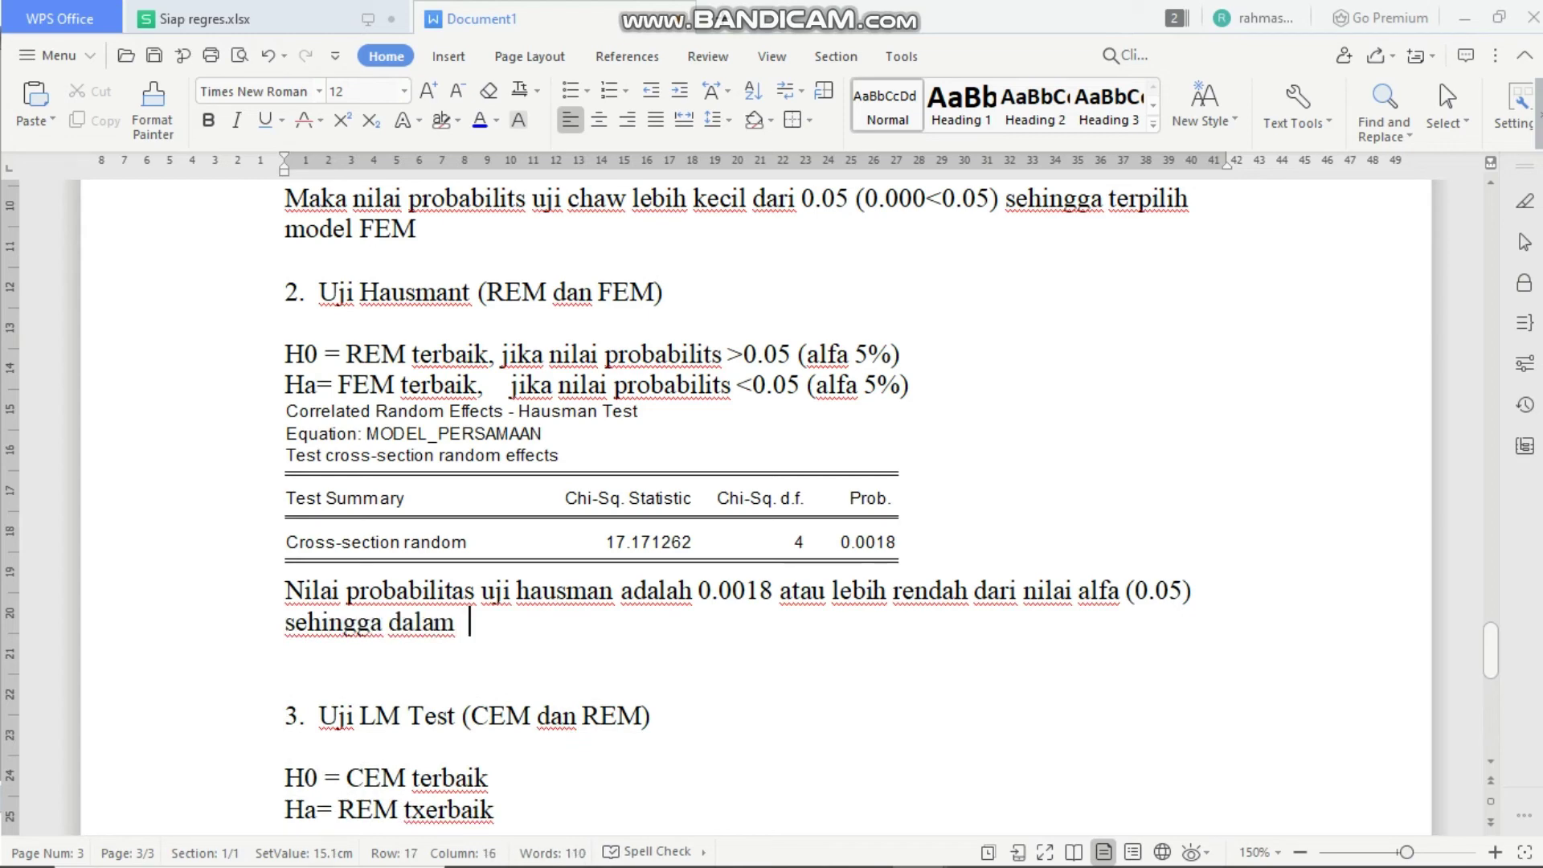
type("regre")
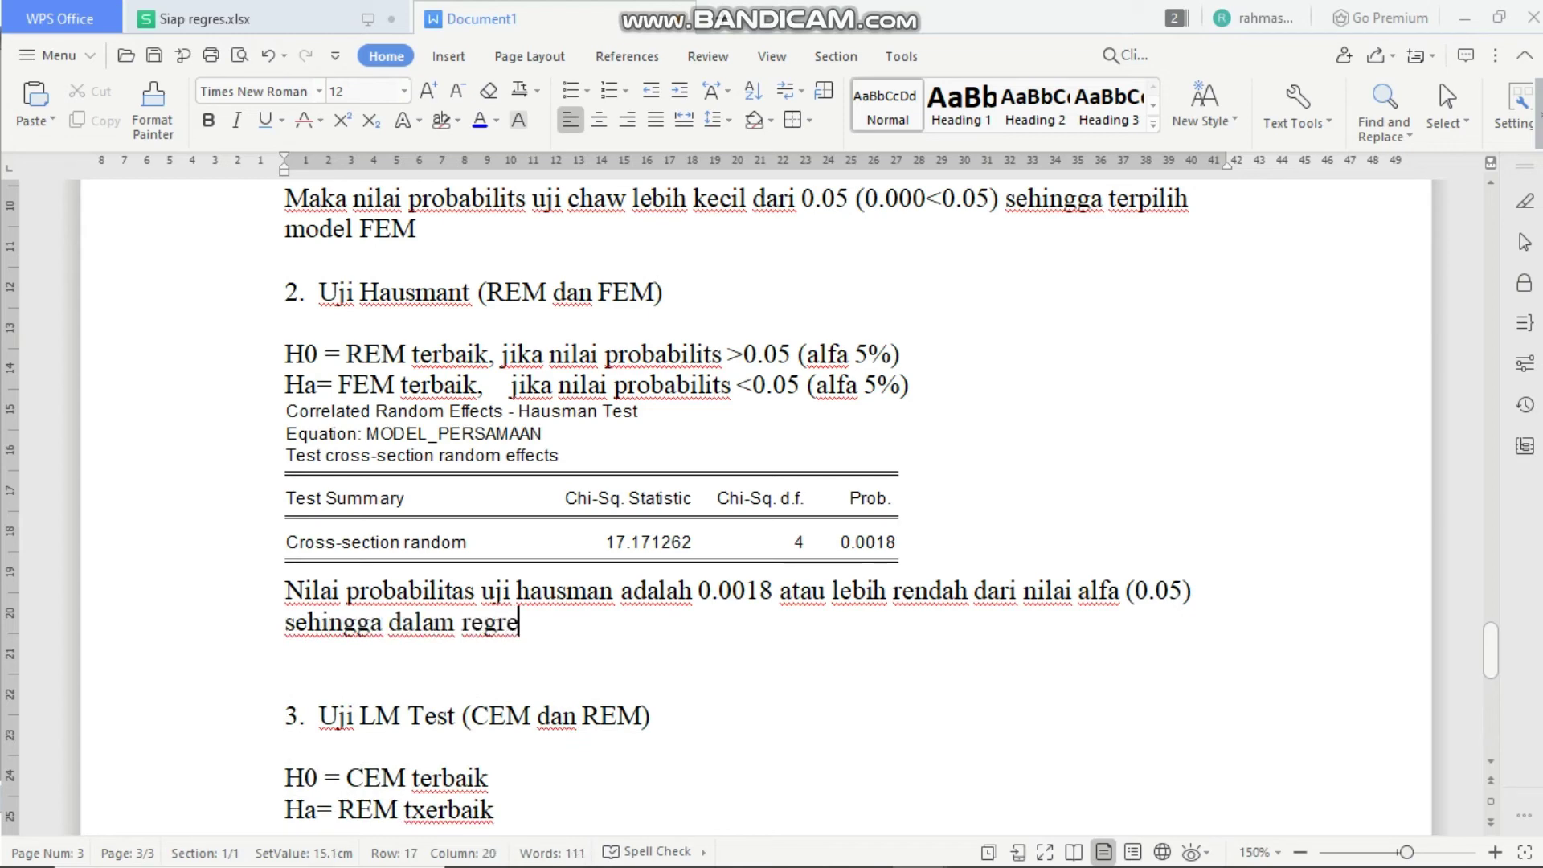
type("si data panel")
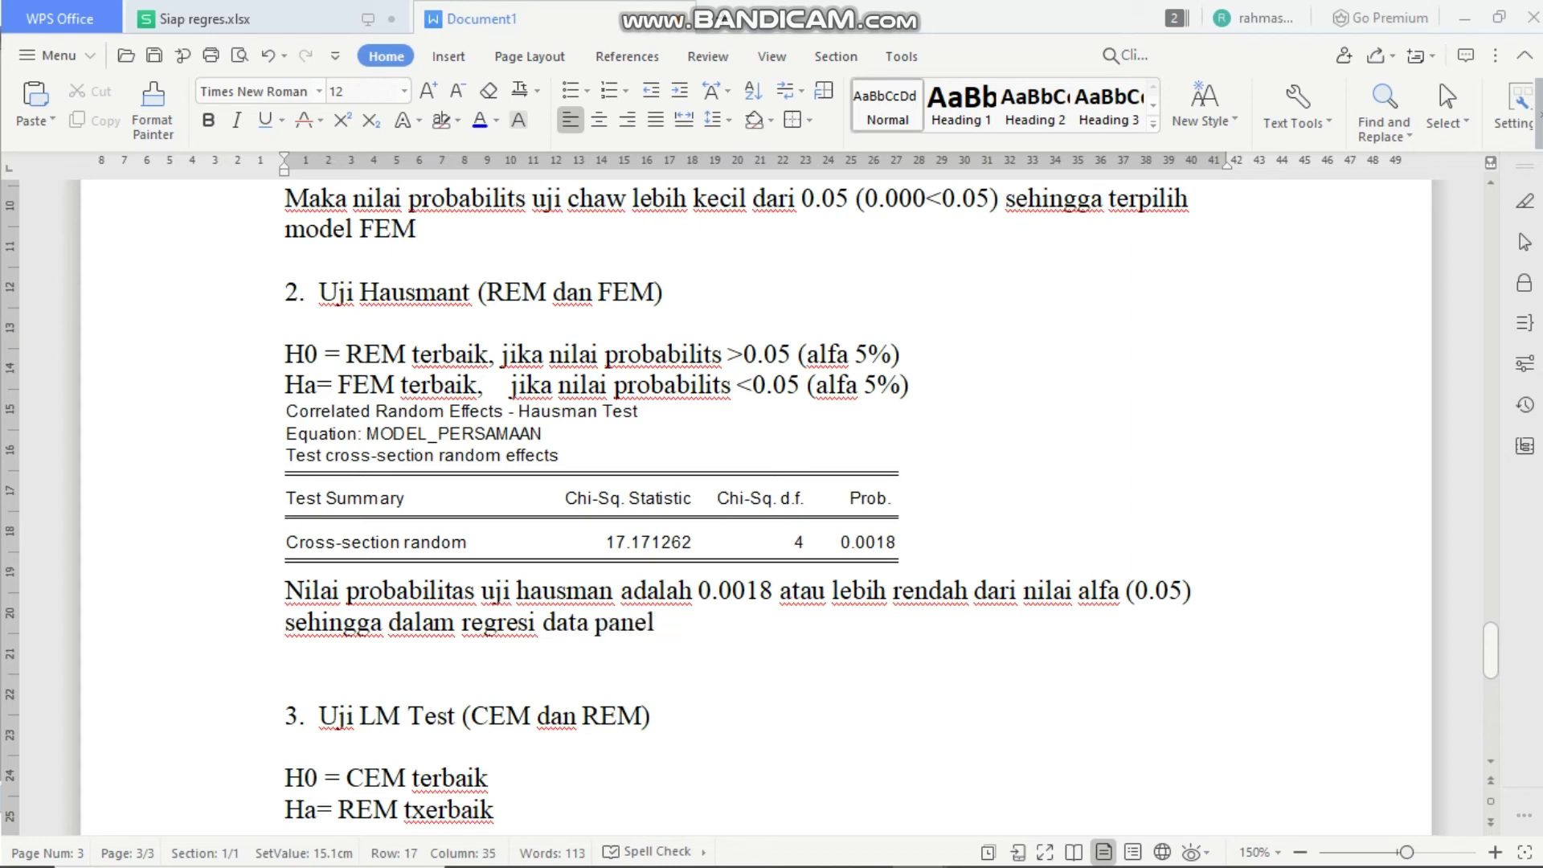
type(", model terbaik")
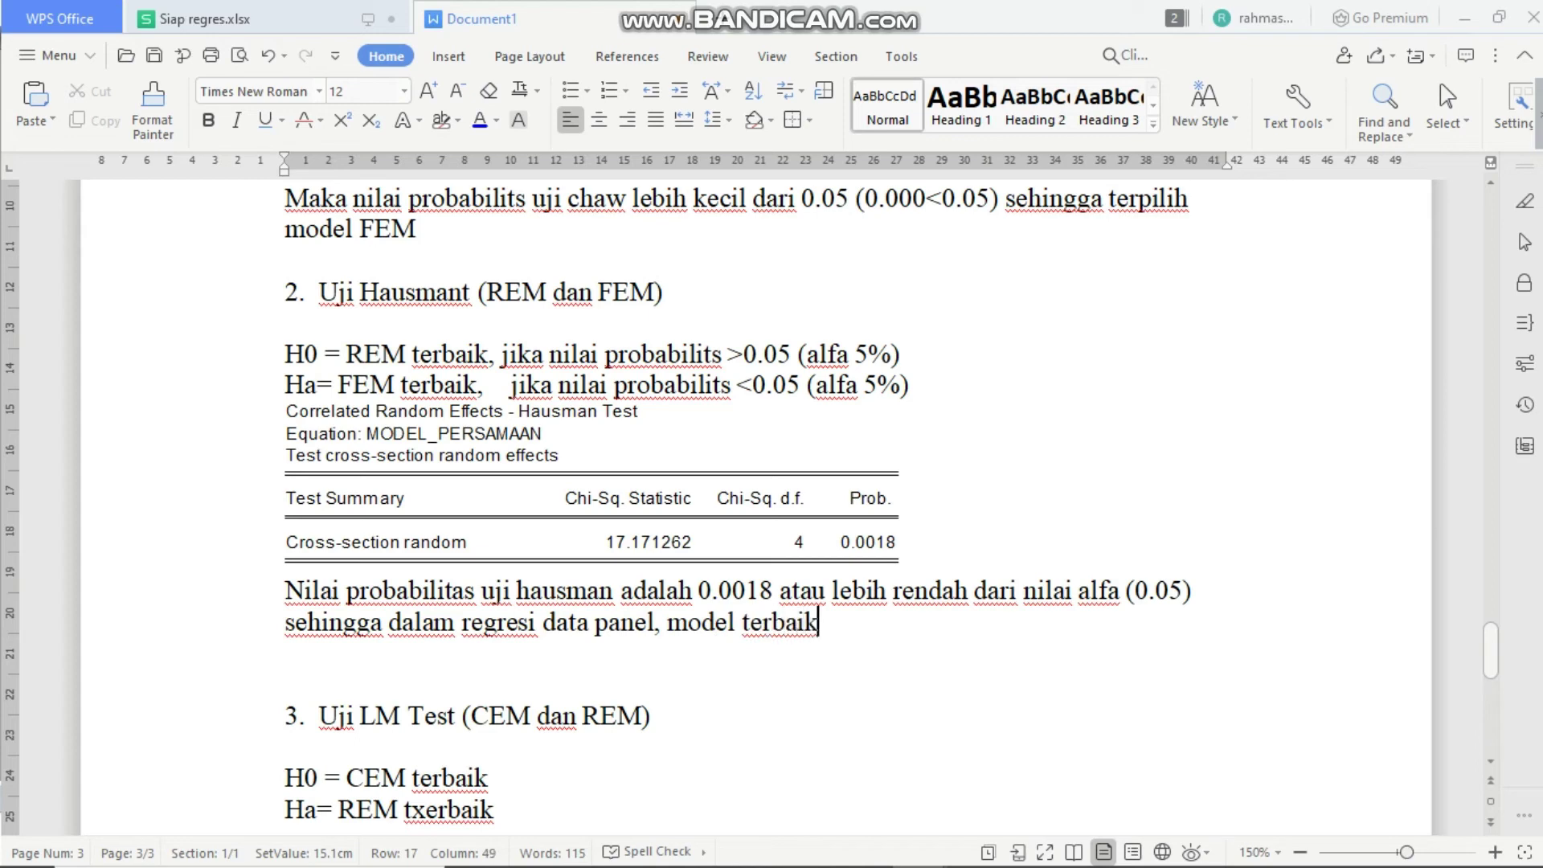
type(" adalah  ")
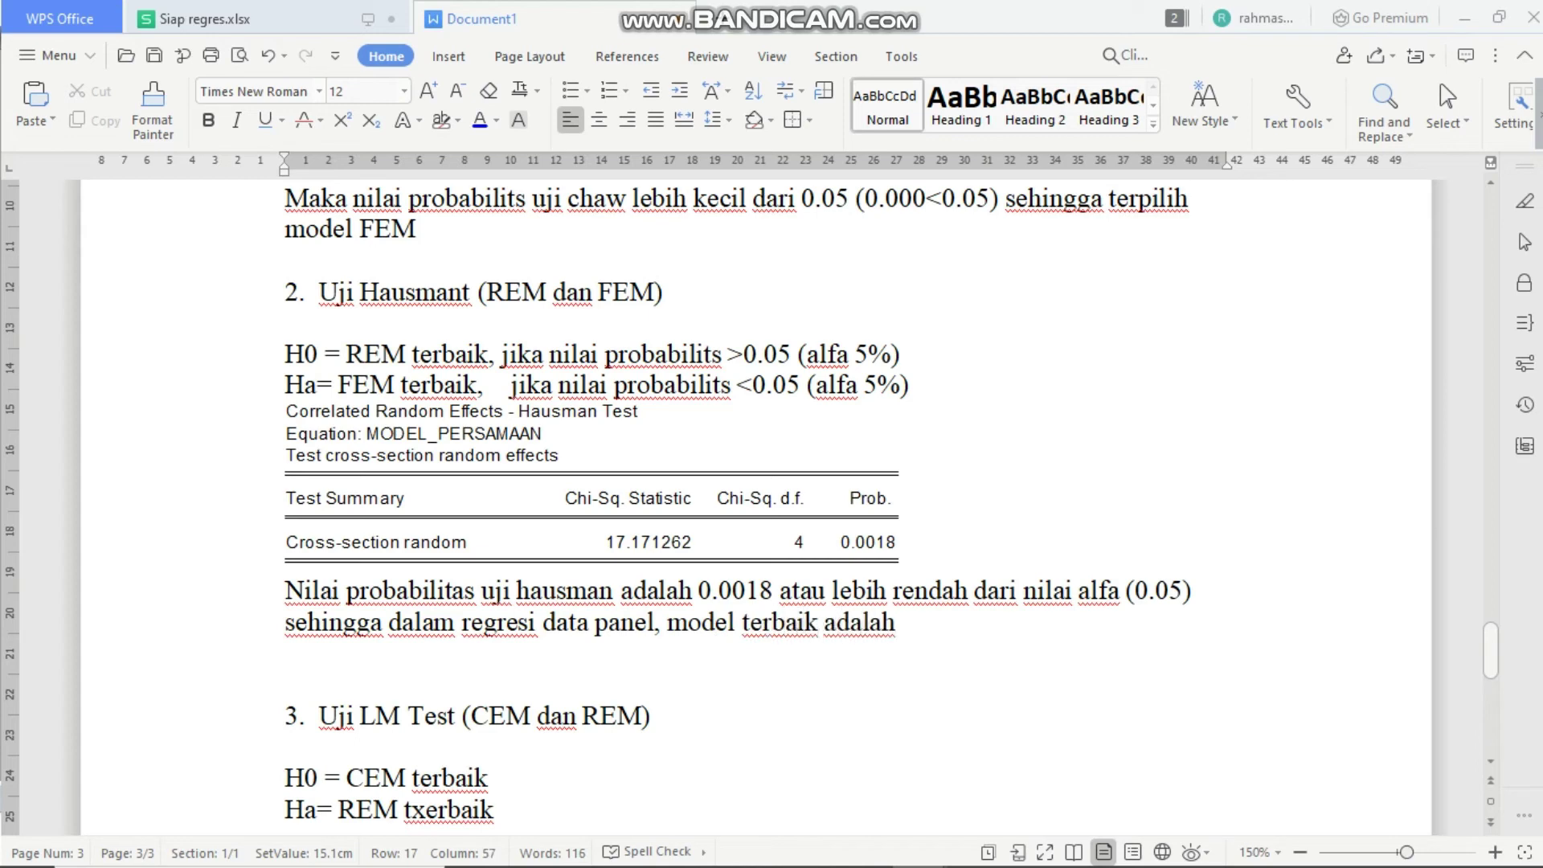
type("model f")
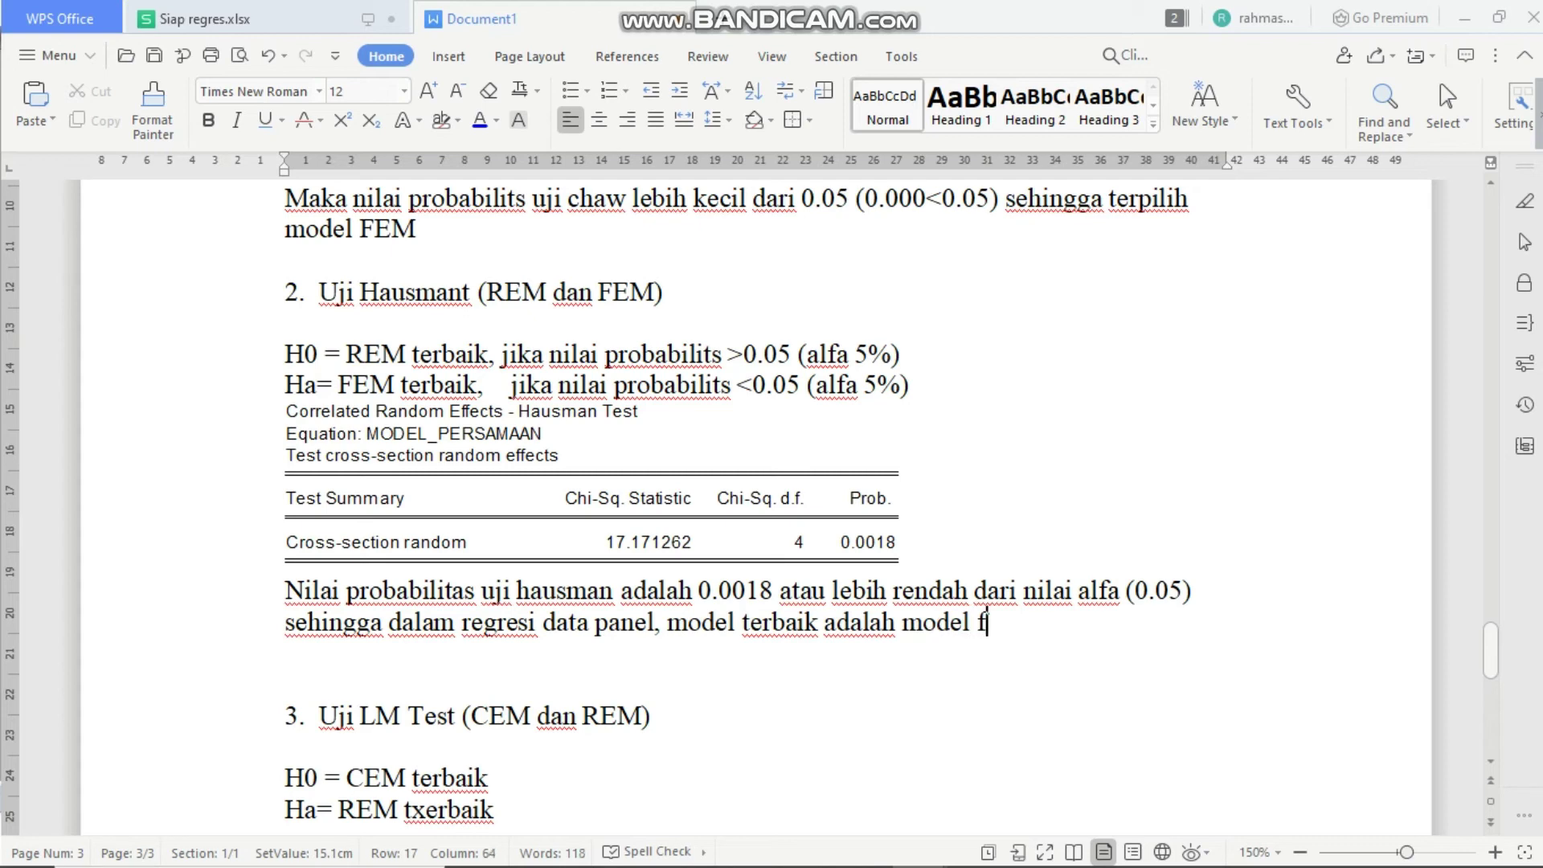
type("ixed effect")
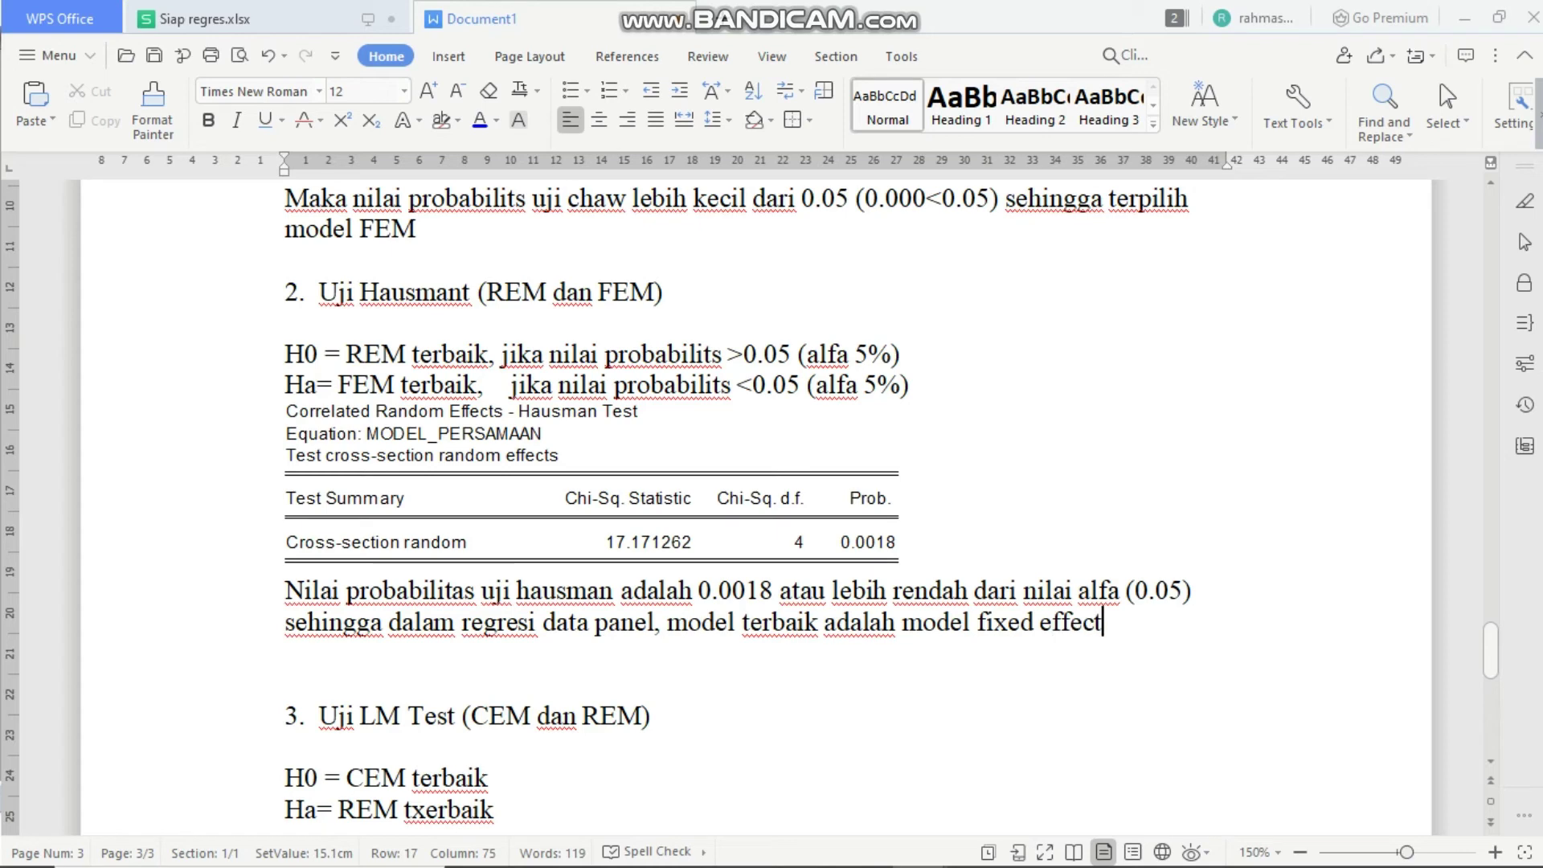
- Insert an unnumbered blank line and a page break before the "FEM (Fixed Effect Model)" heading to move it onto the page with its output
left_click_drag(1490, 651, 1490, 356)
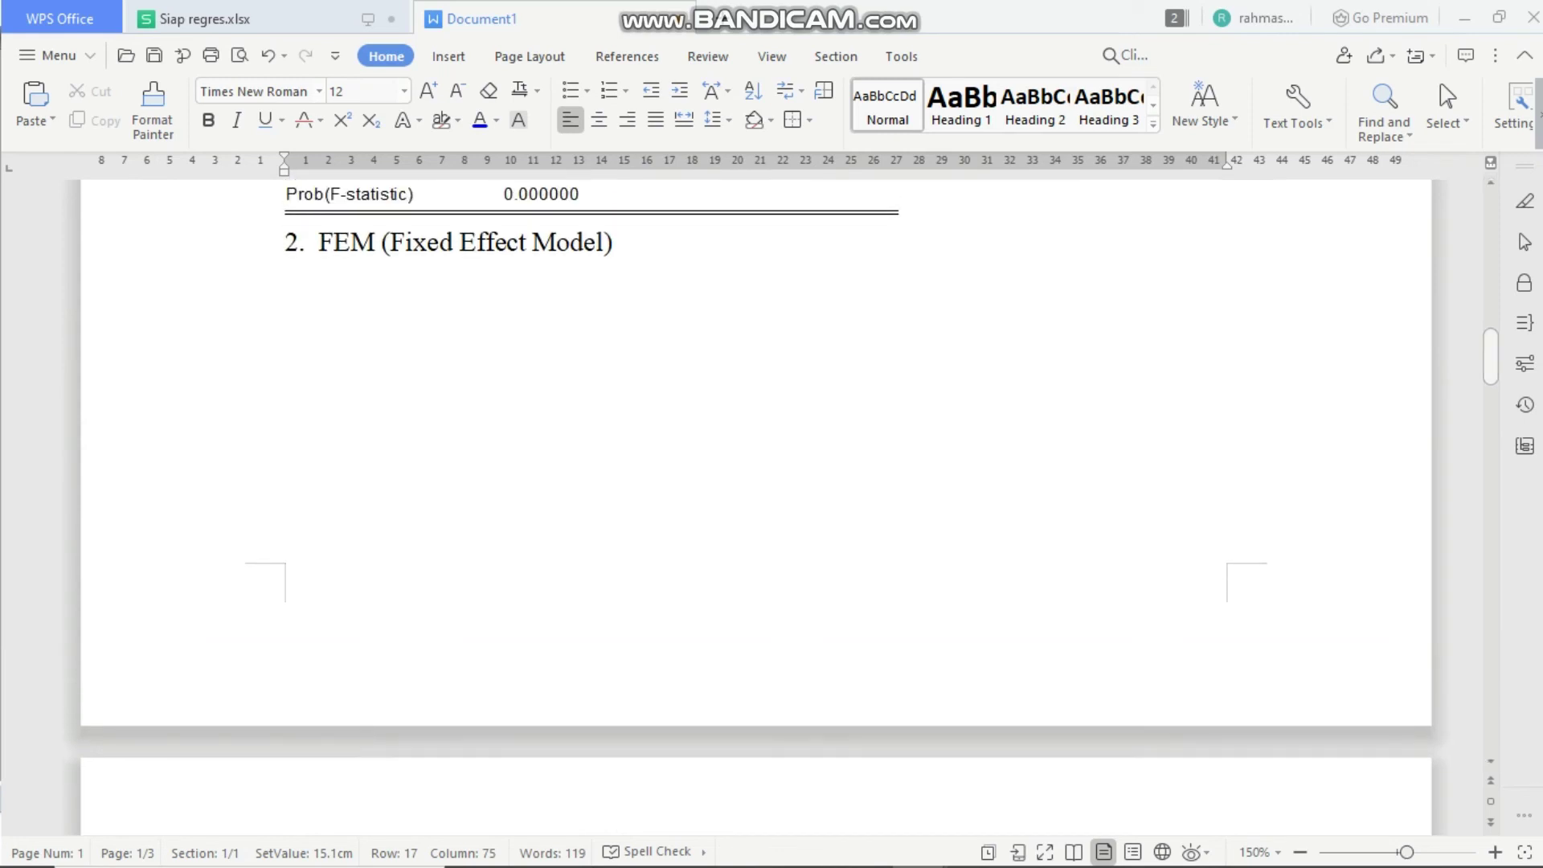
left_click(319, 242)
key("Return")
key("Return")
key("Return")
key("Return")
key("Return")
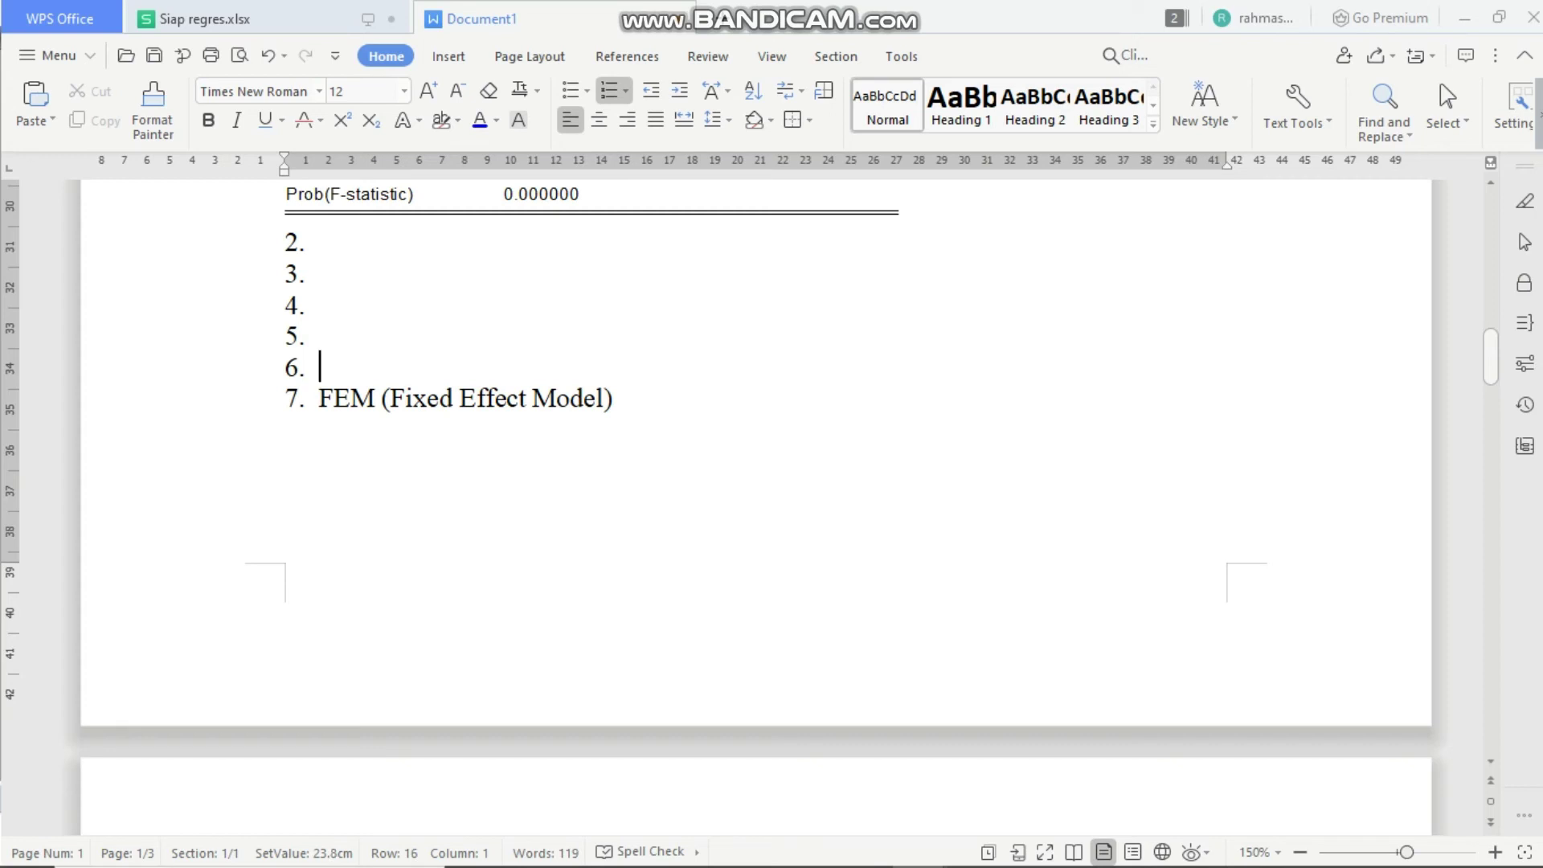
key("BackSpace")
key("BackSpace")
key("BackSpace")
key("BackSpace")
key("BackSpace")
key("BackSpace")
key("BackSpace")
key("BackSpace")
key("BackSpace")
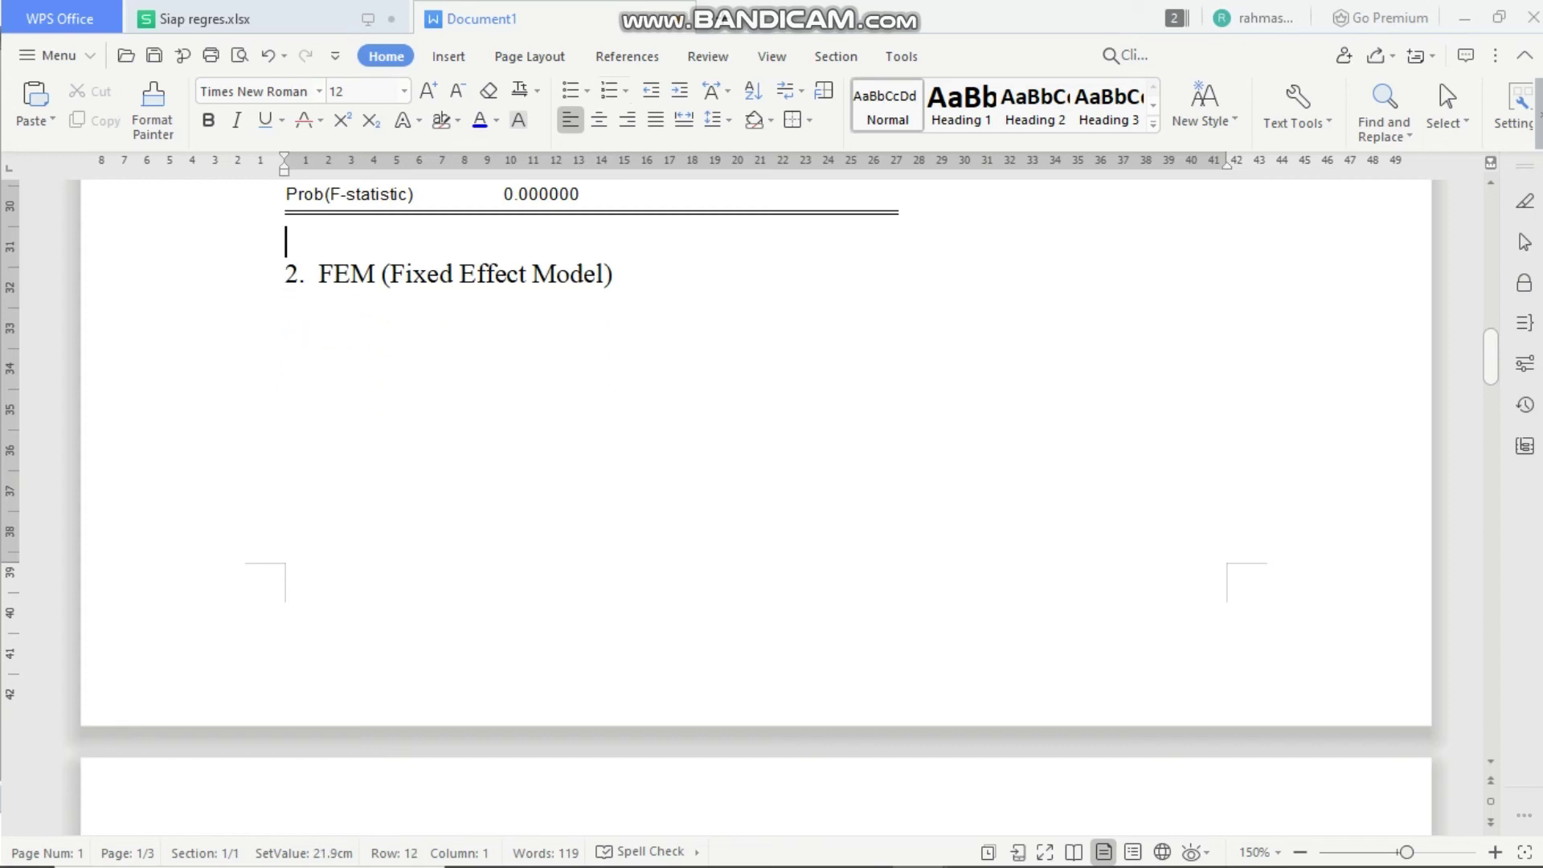
key("ctrl+Return")
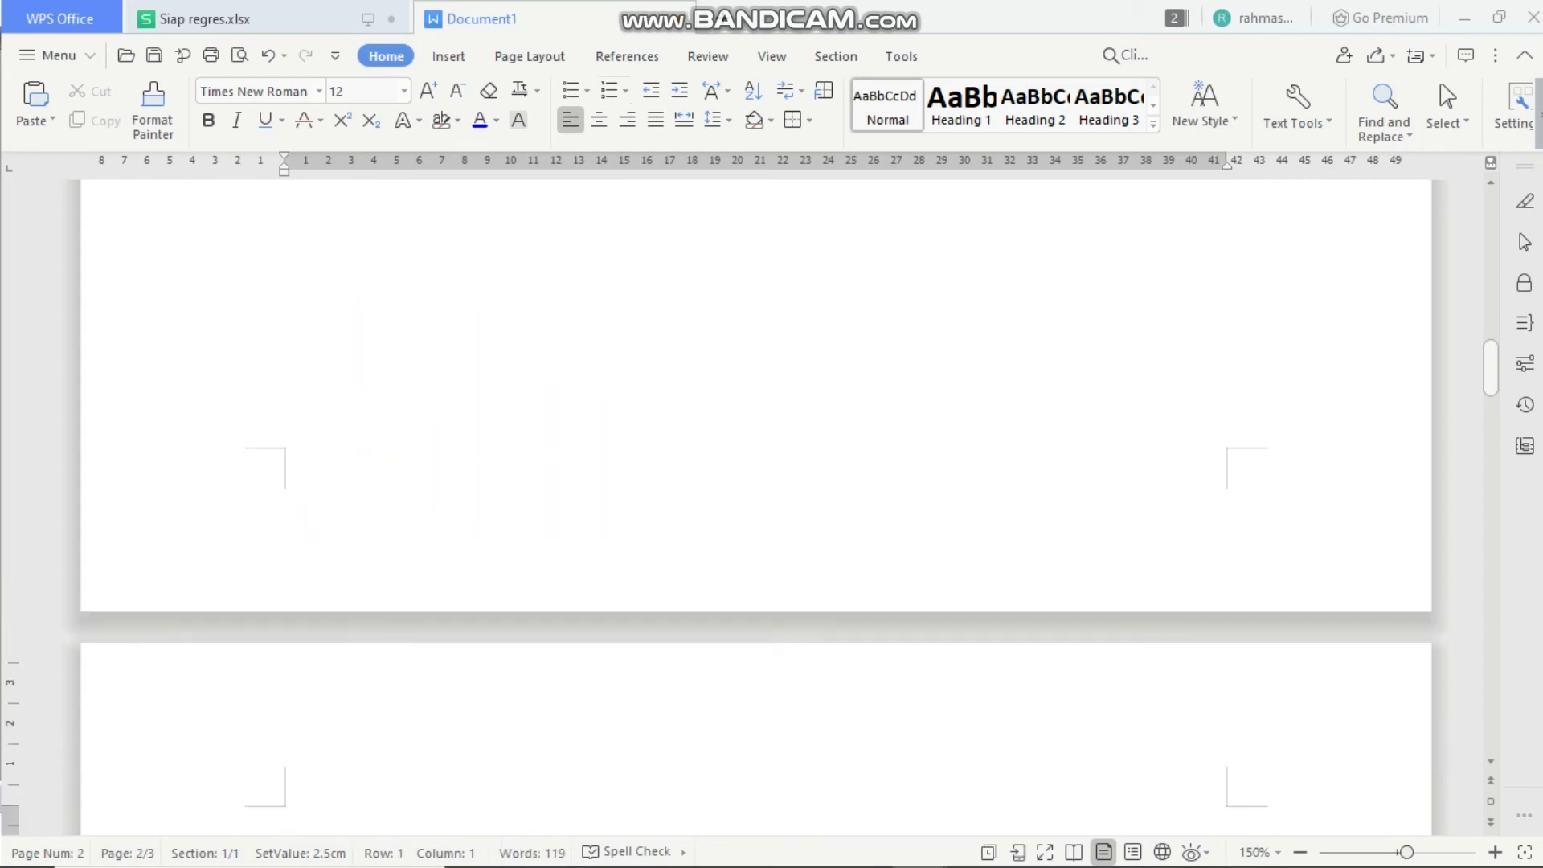
key("Down")
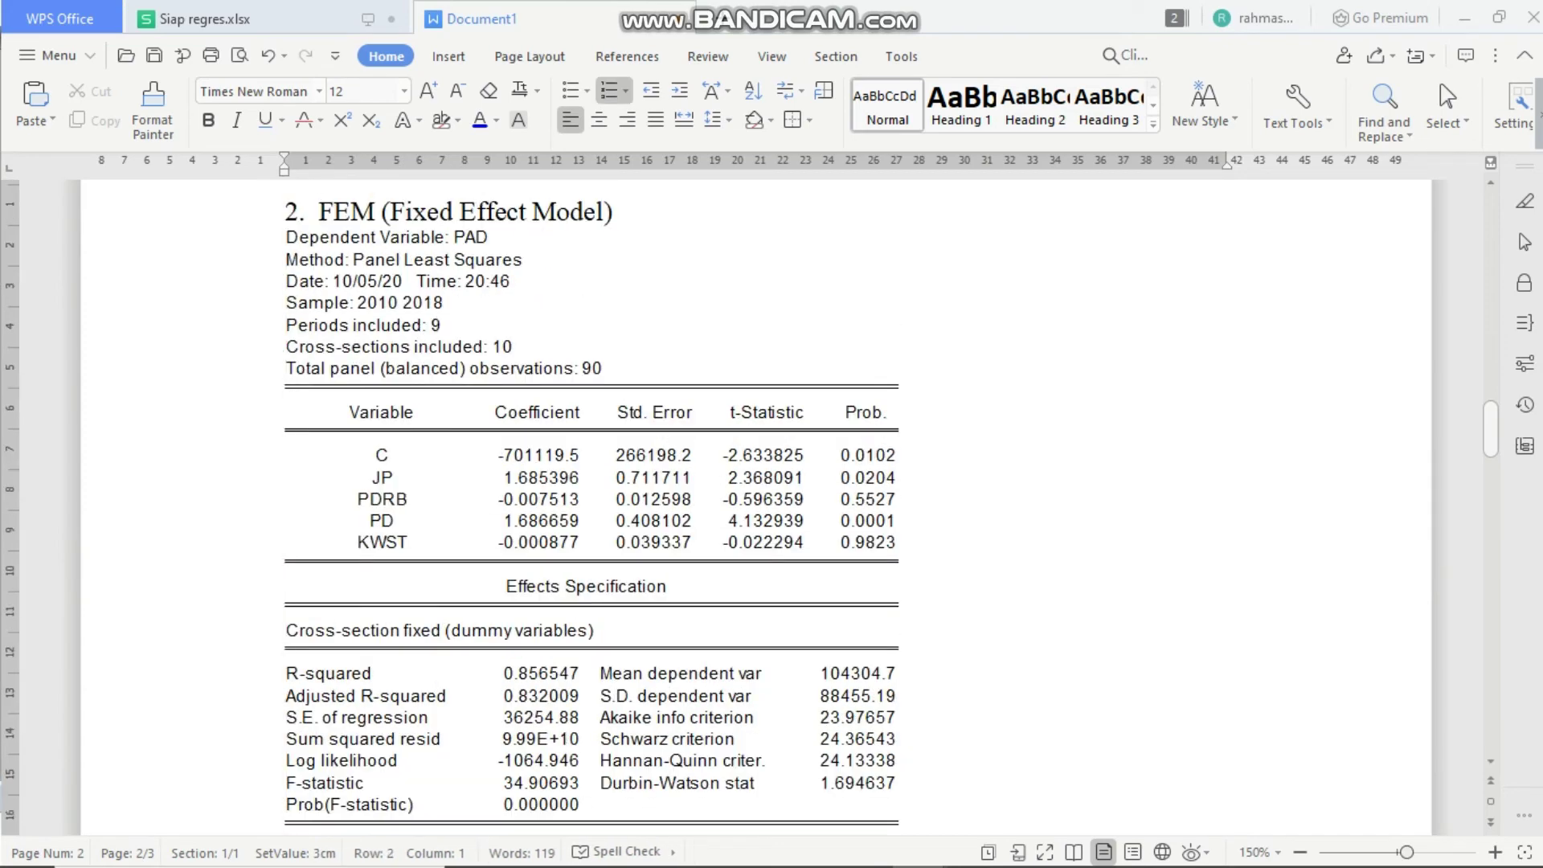
key("Down")
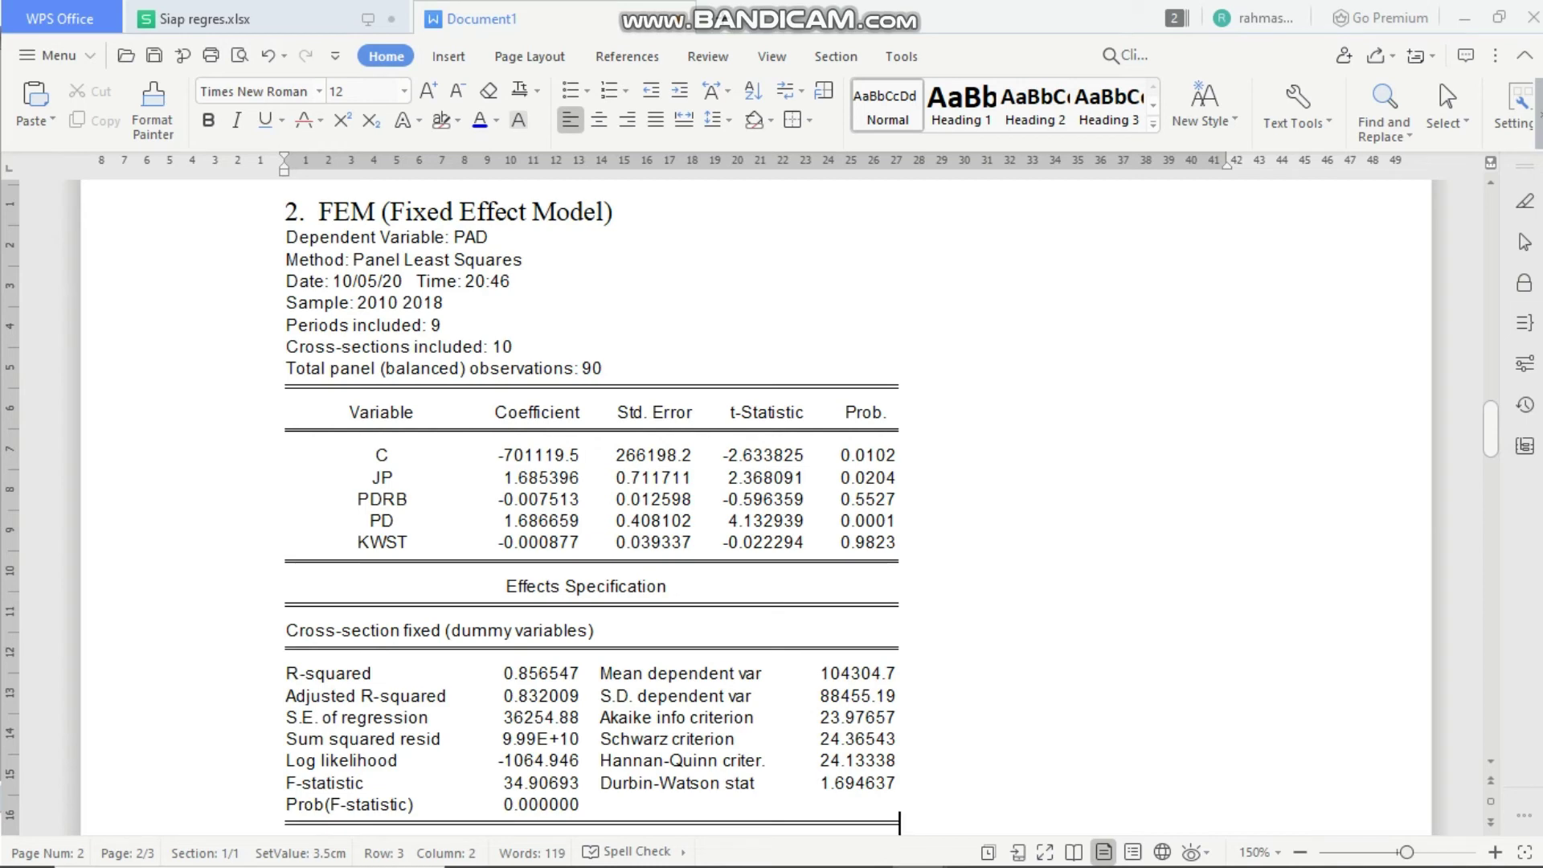
left_click(591, 531)
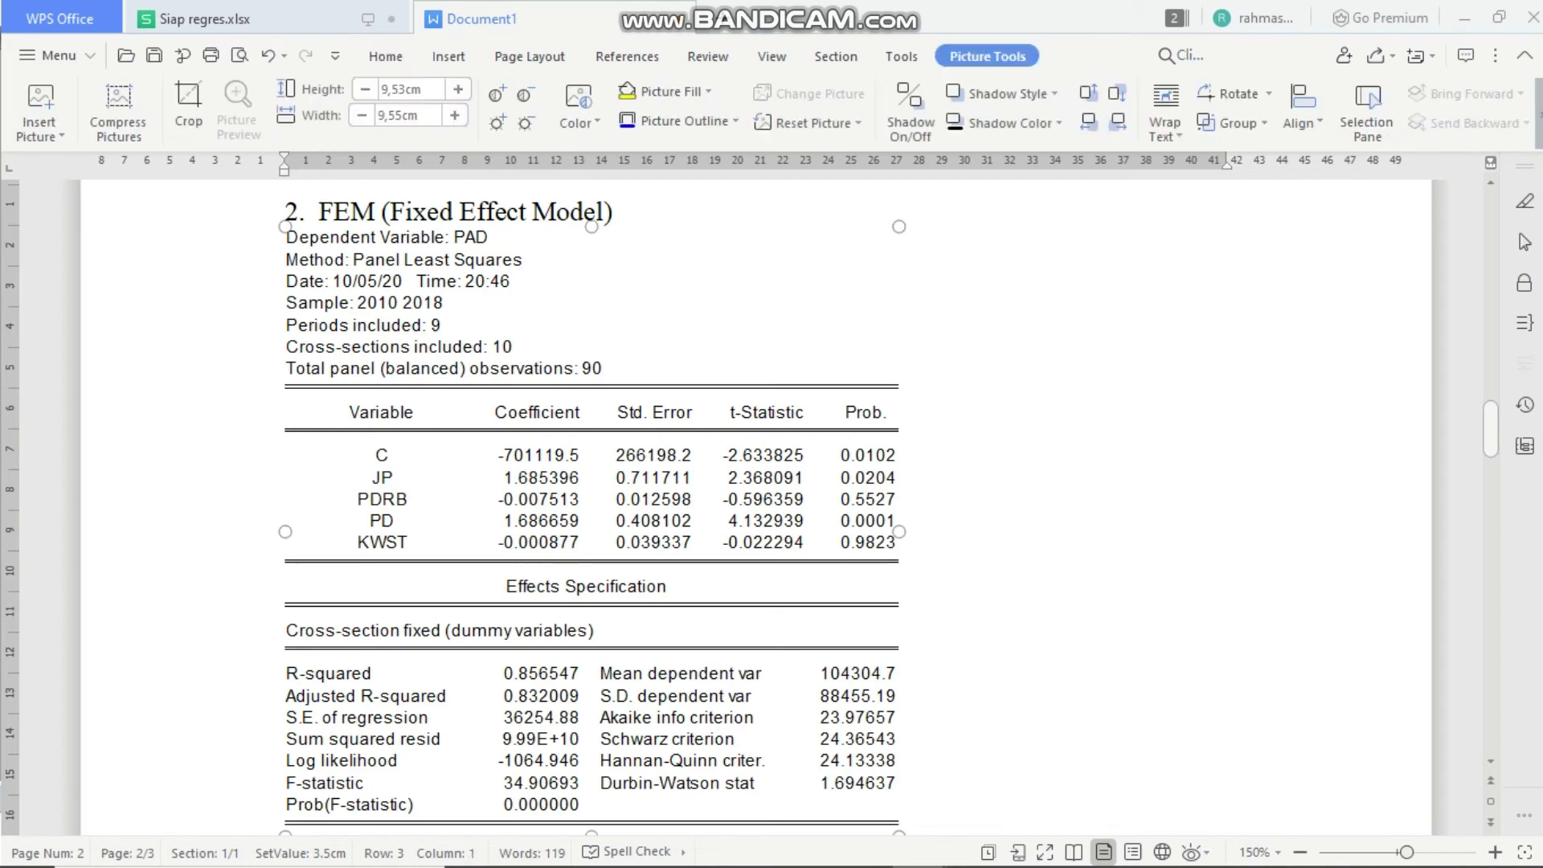
left_click(286, 532)
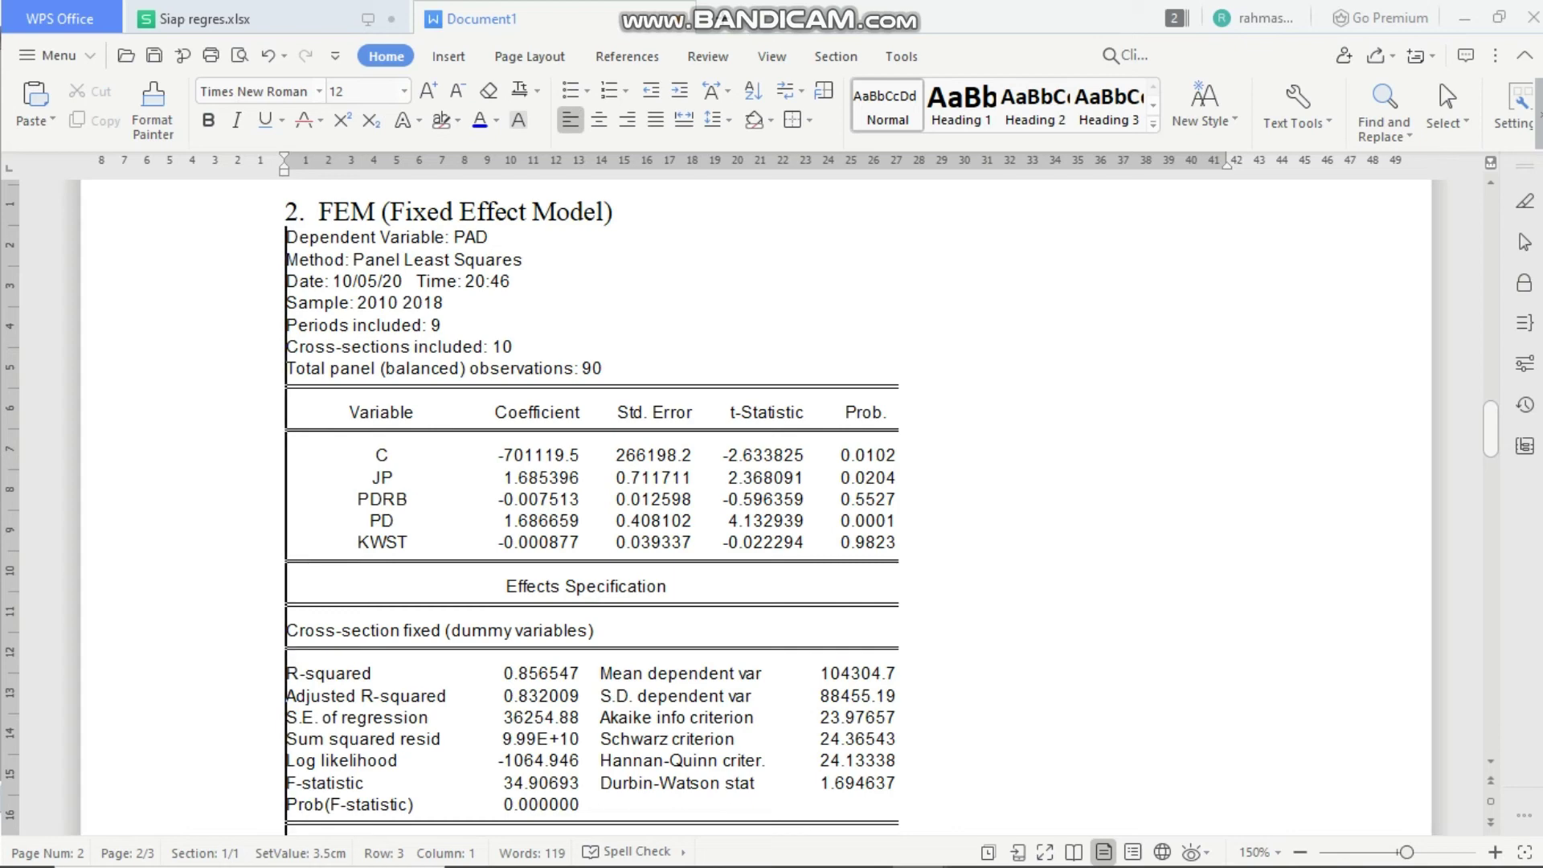
key("Right")
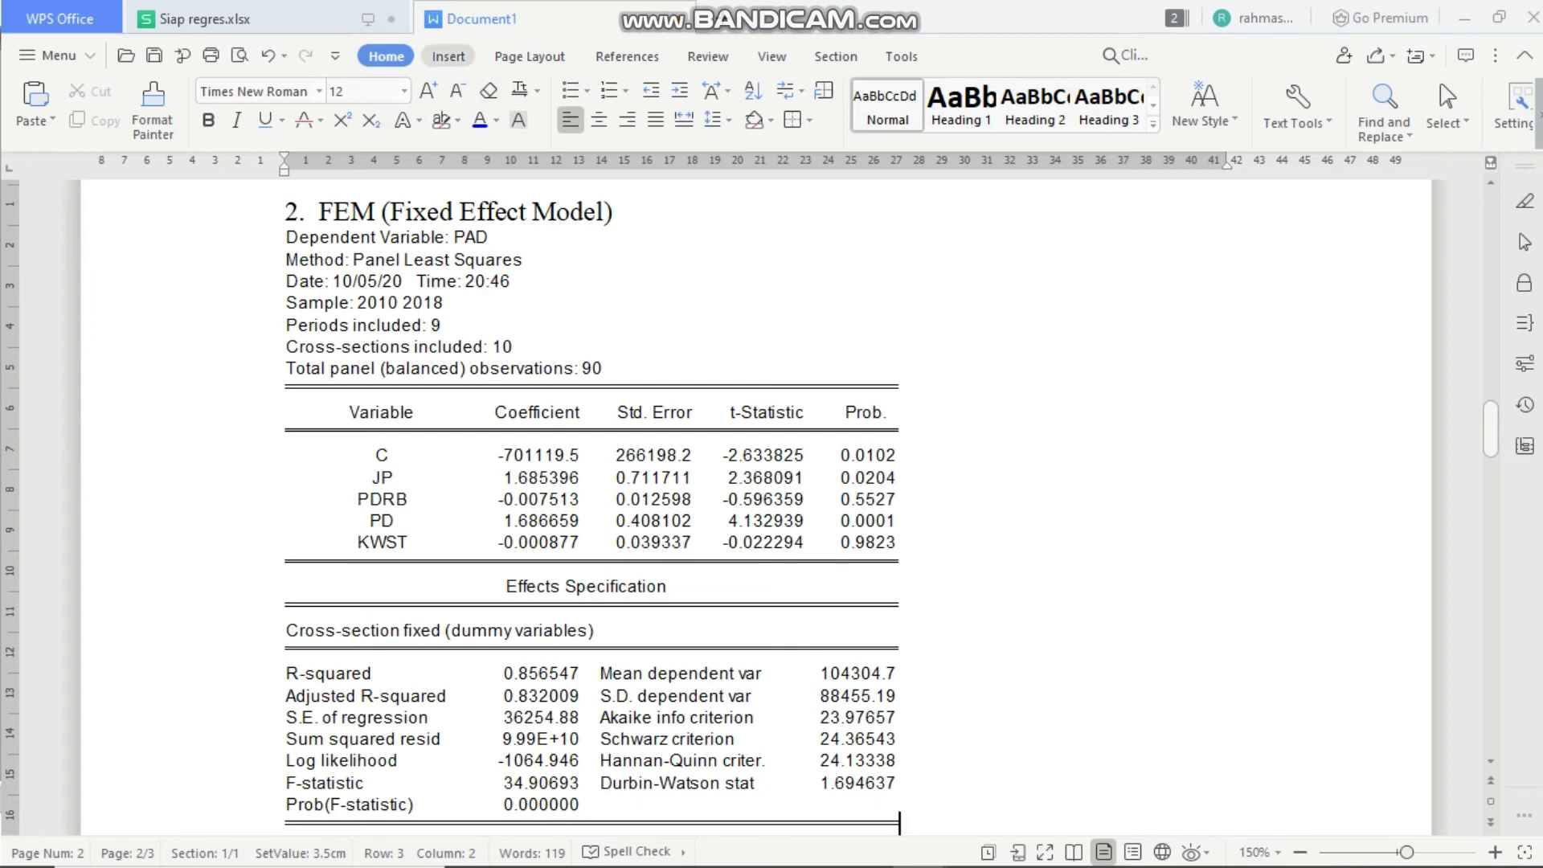
- Draw a large text box in the blank space beside the FEM output and head it "Uji Kelayakan (Uji F/ Simultan)"
left_click(447, 55)
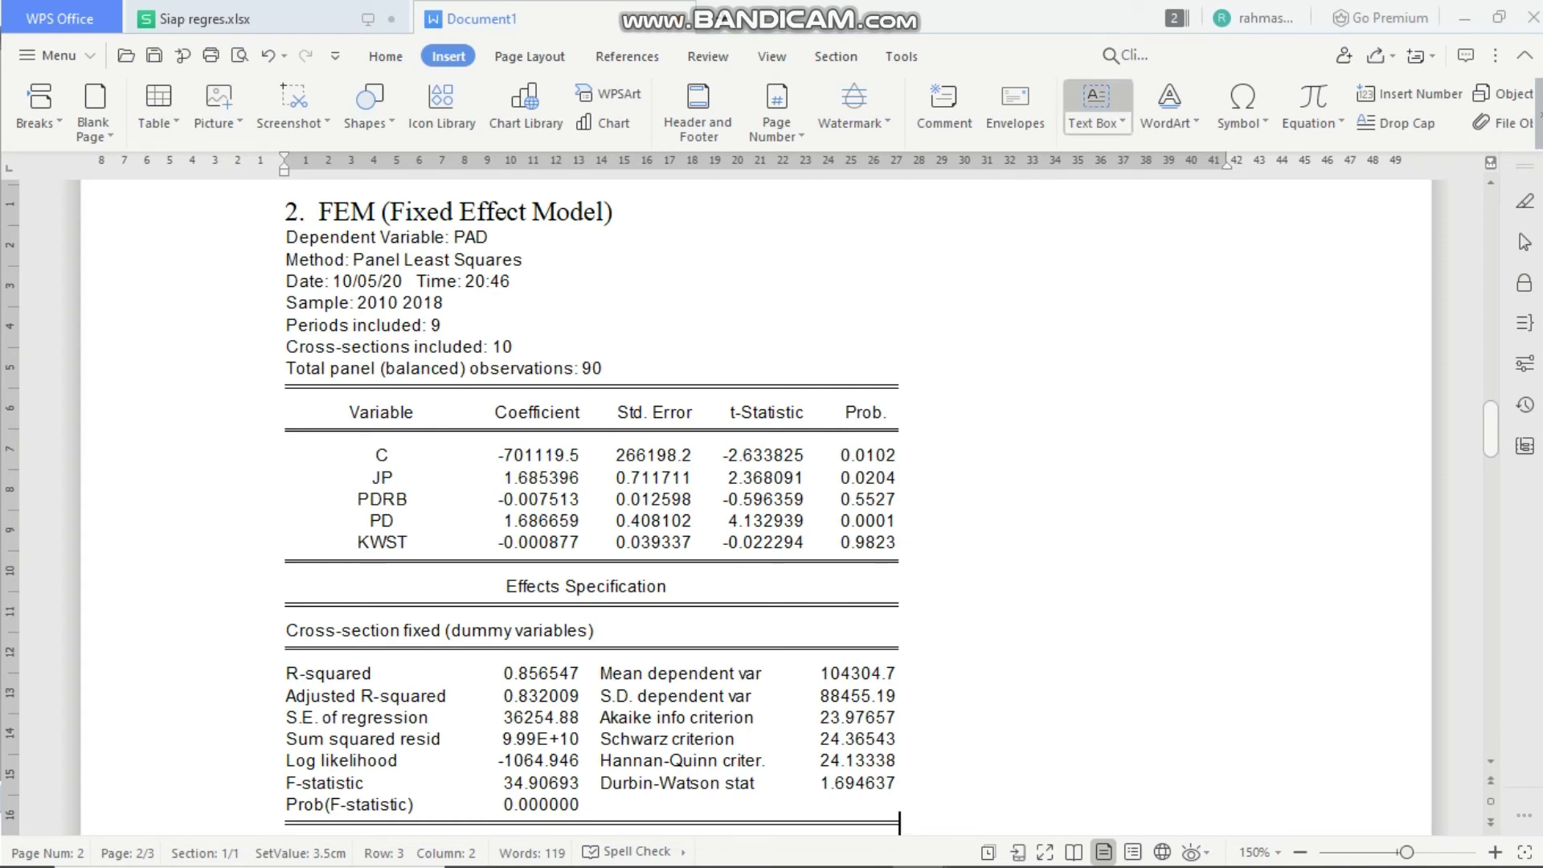
left_click_drag(914, 217, 1393, 828)
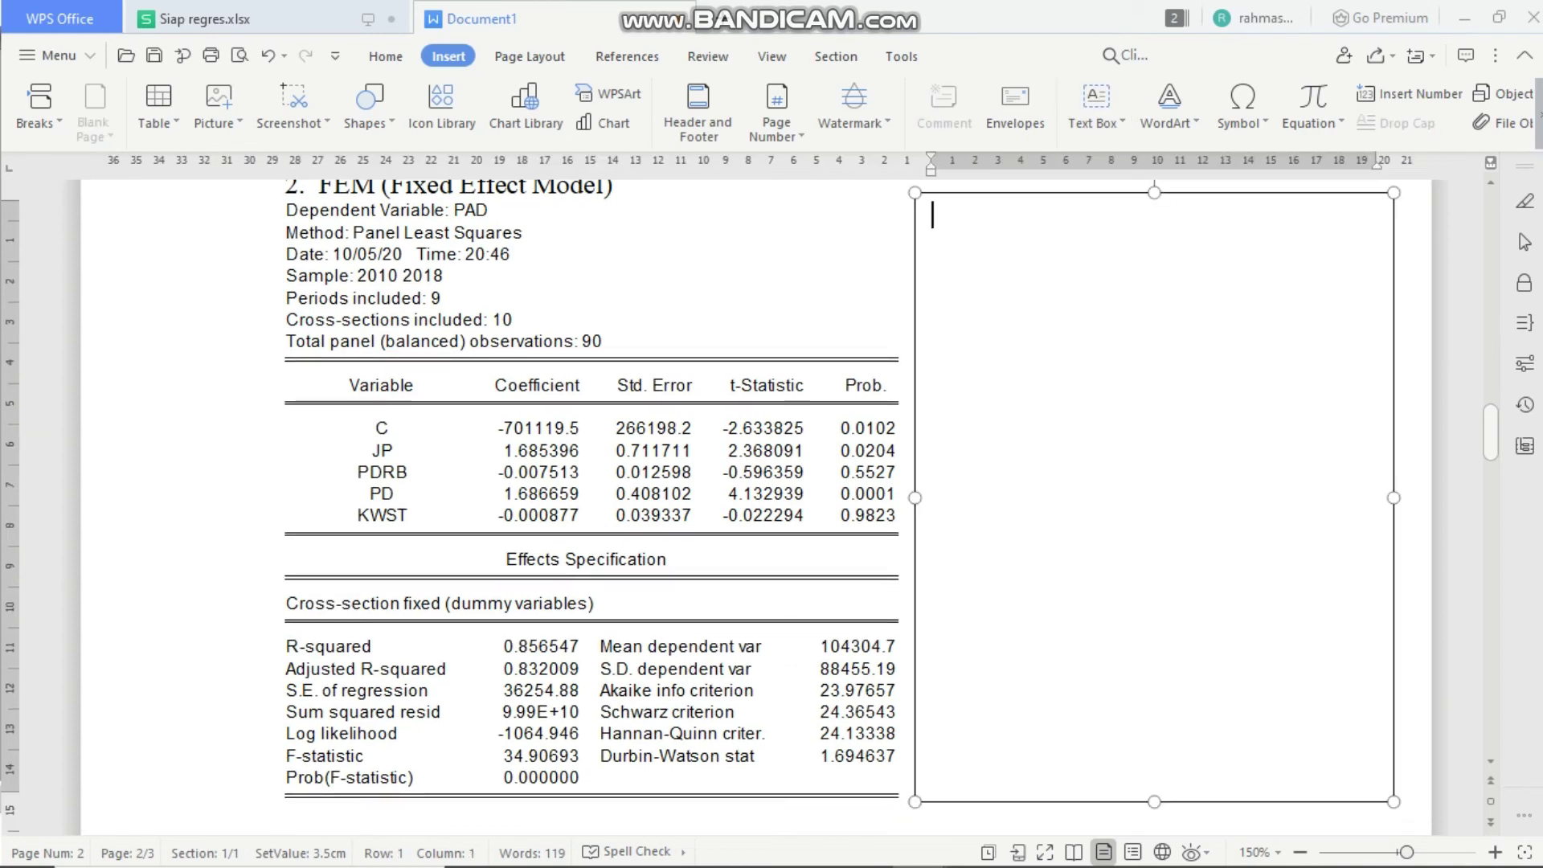
type("U")
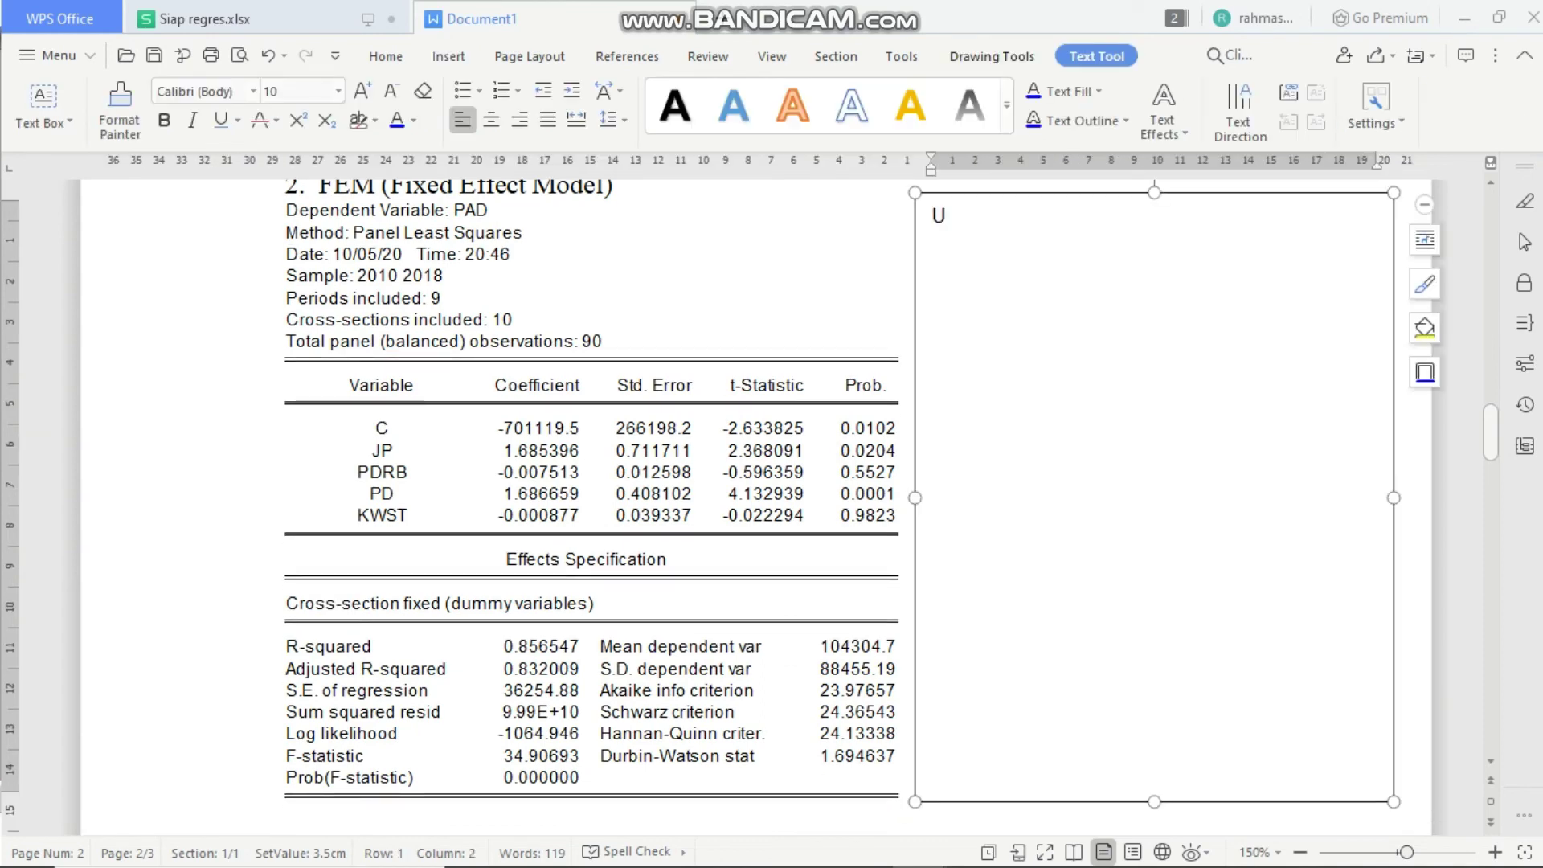
type("ji Kelay")
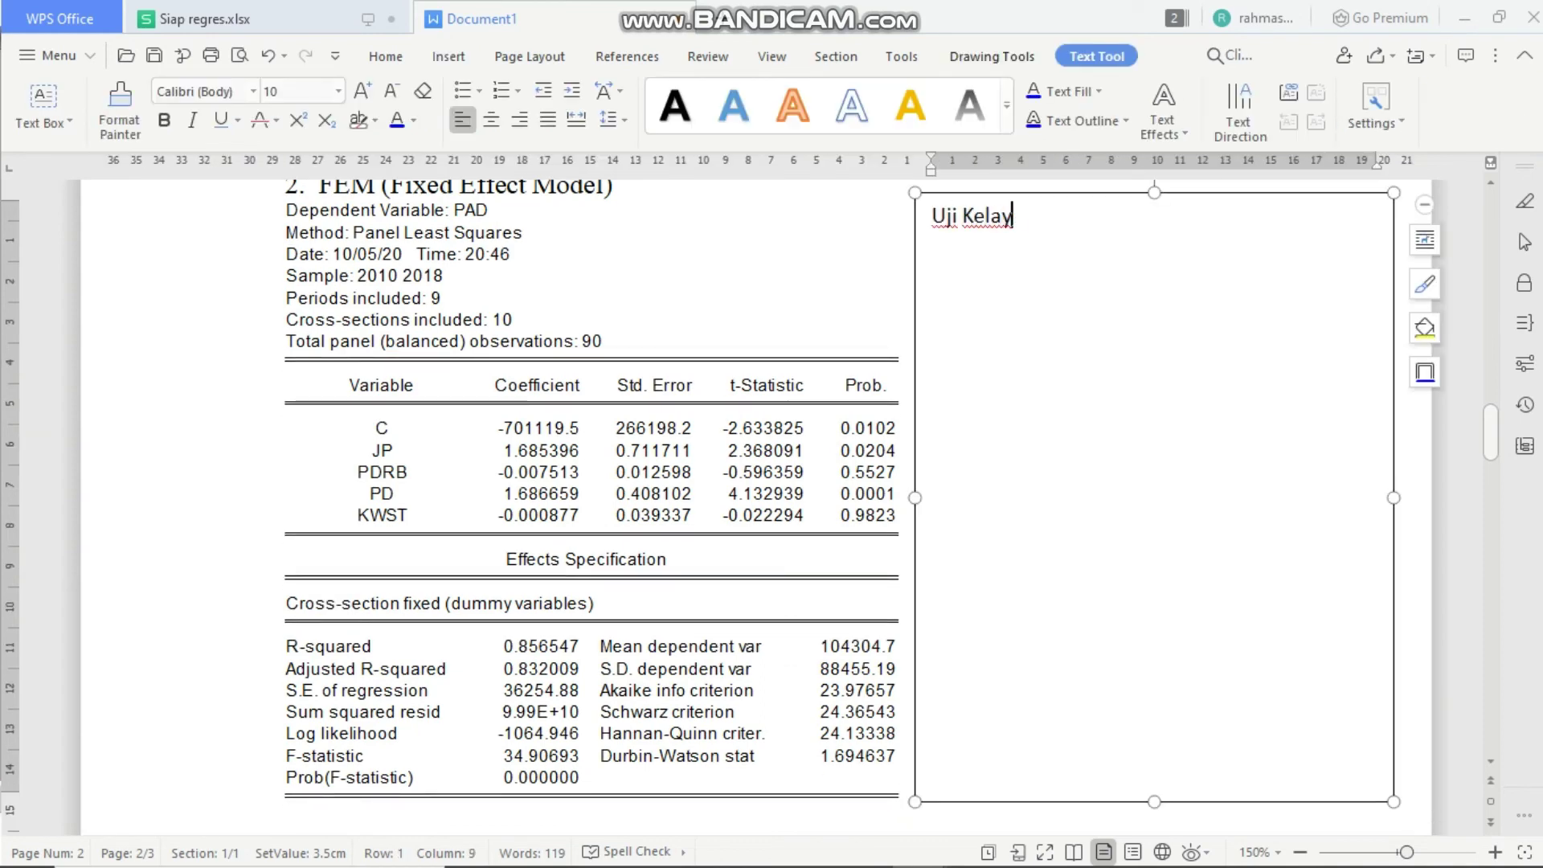
type("akan :")
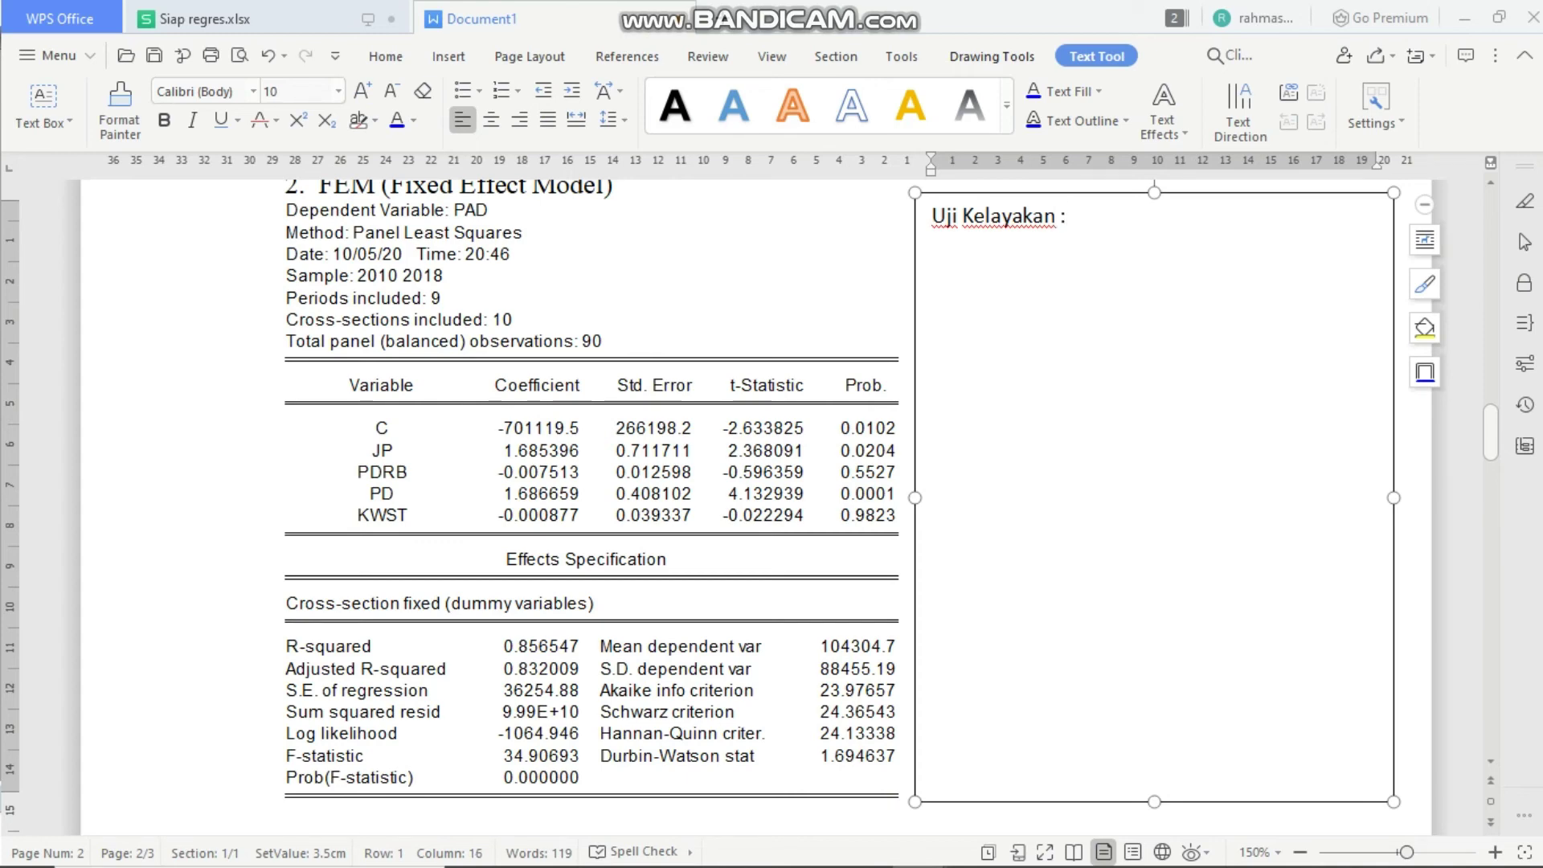
key("BackSpace")
key("BackSpace")
type("(Uji F/ Simult")
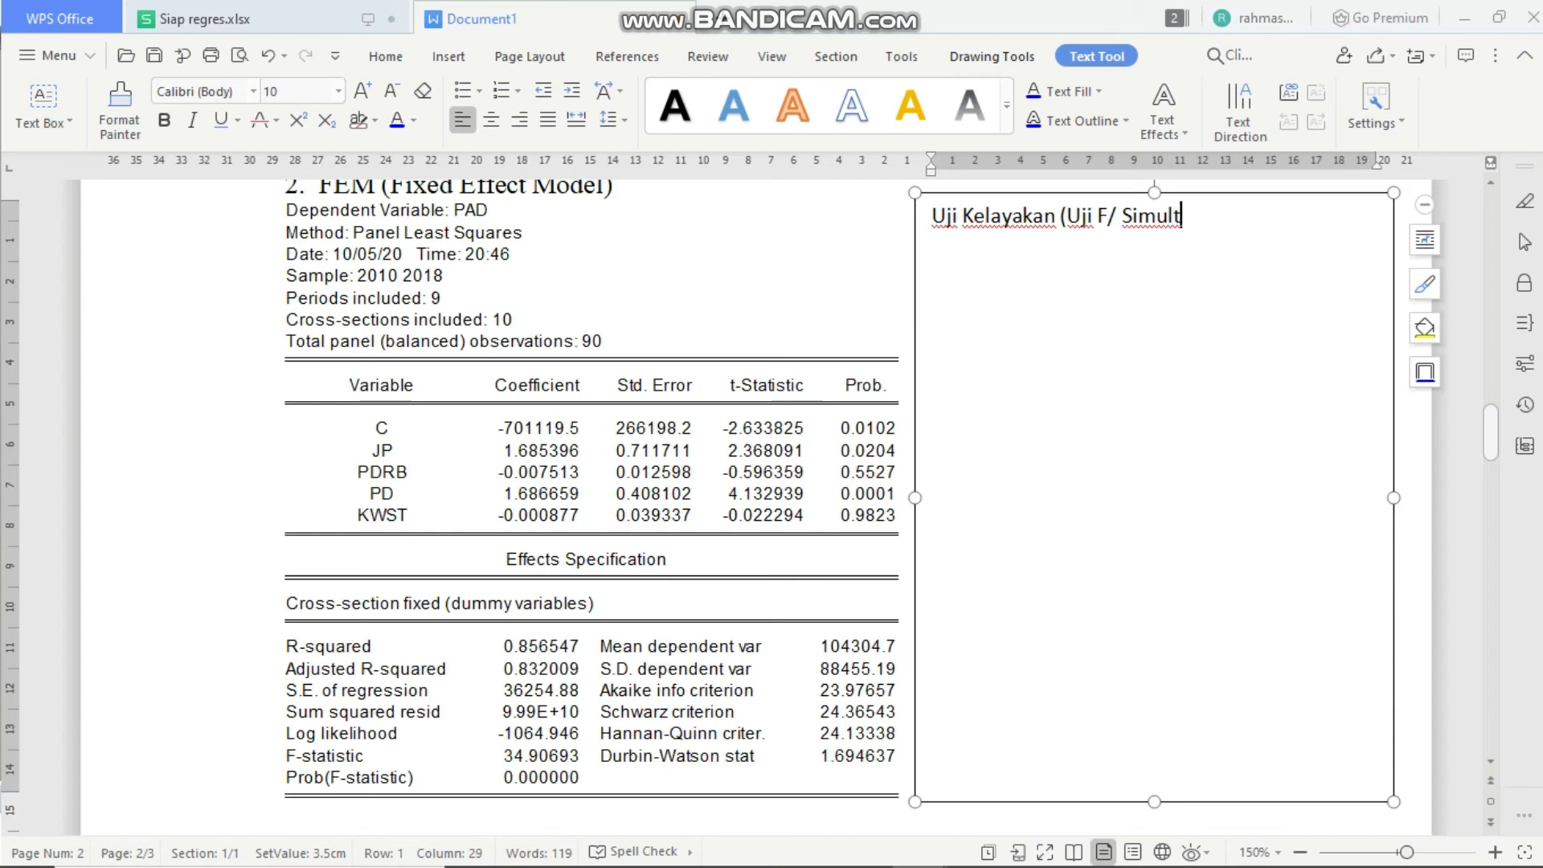
type("an)")
key("Return")
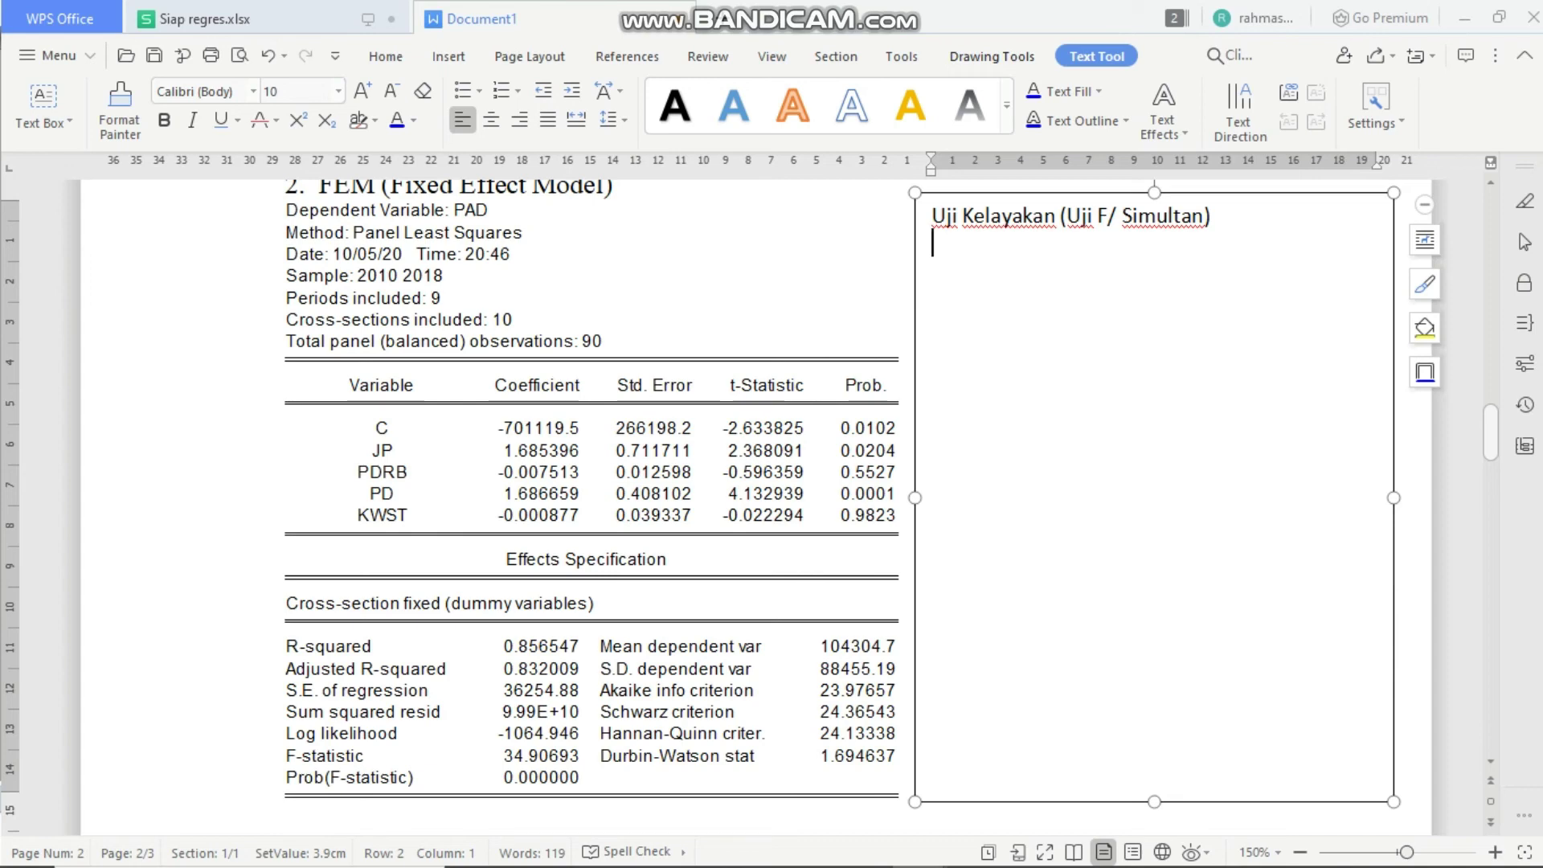
- After a blank line under the F-test heading, write "Hasil uji f menunjukan bahwa nilai probabilitas adalah 0.000 (<0.05)"
key("Return")
type("Hasil ")
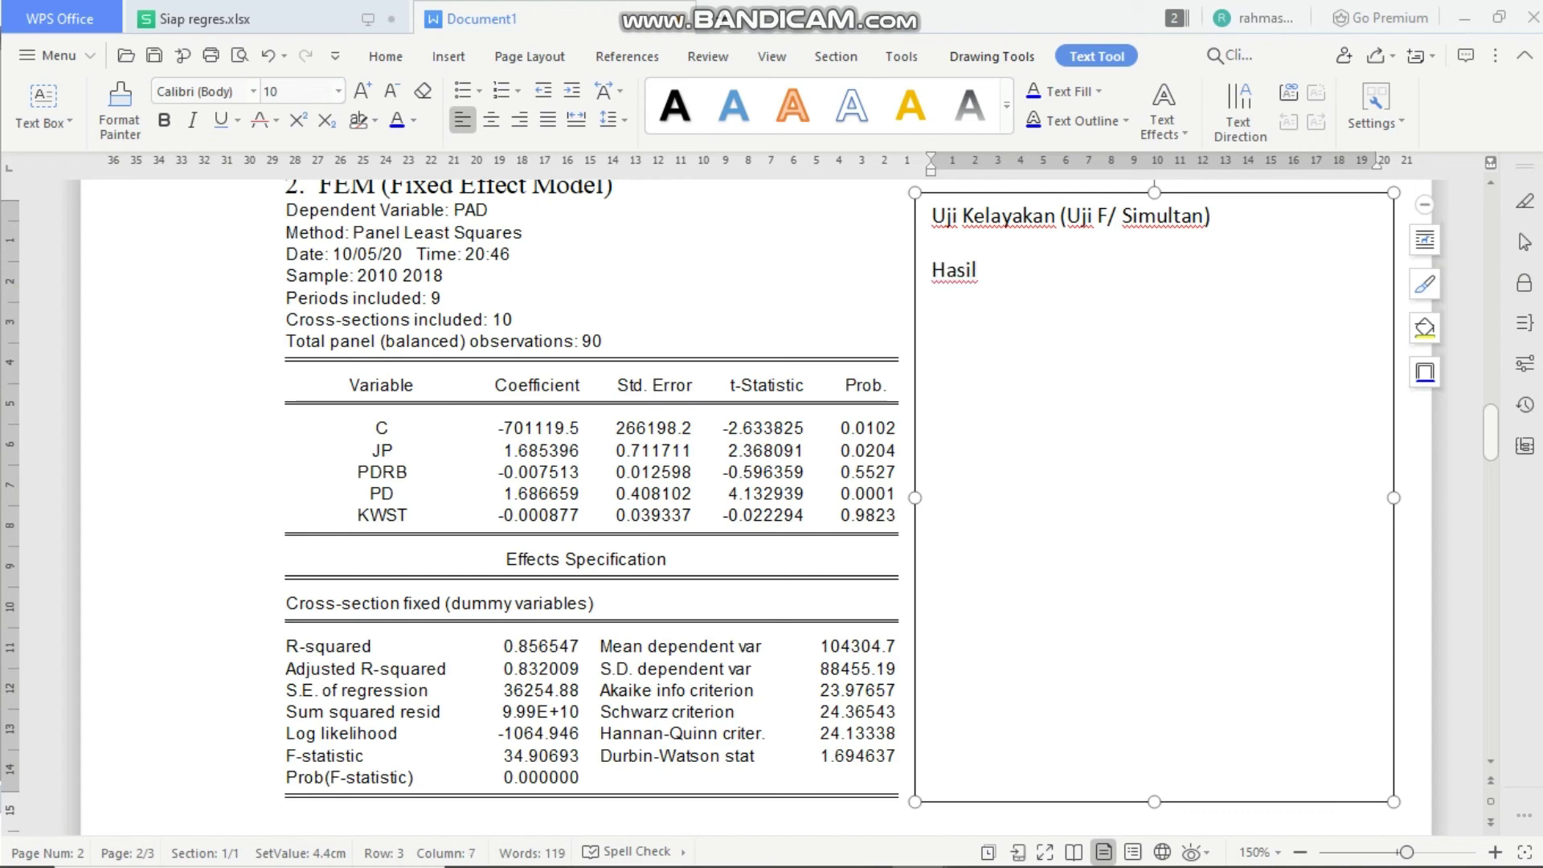
type("uji ")
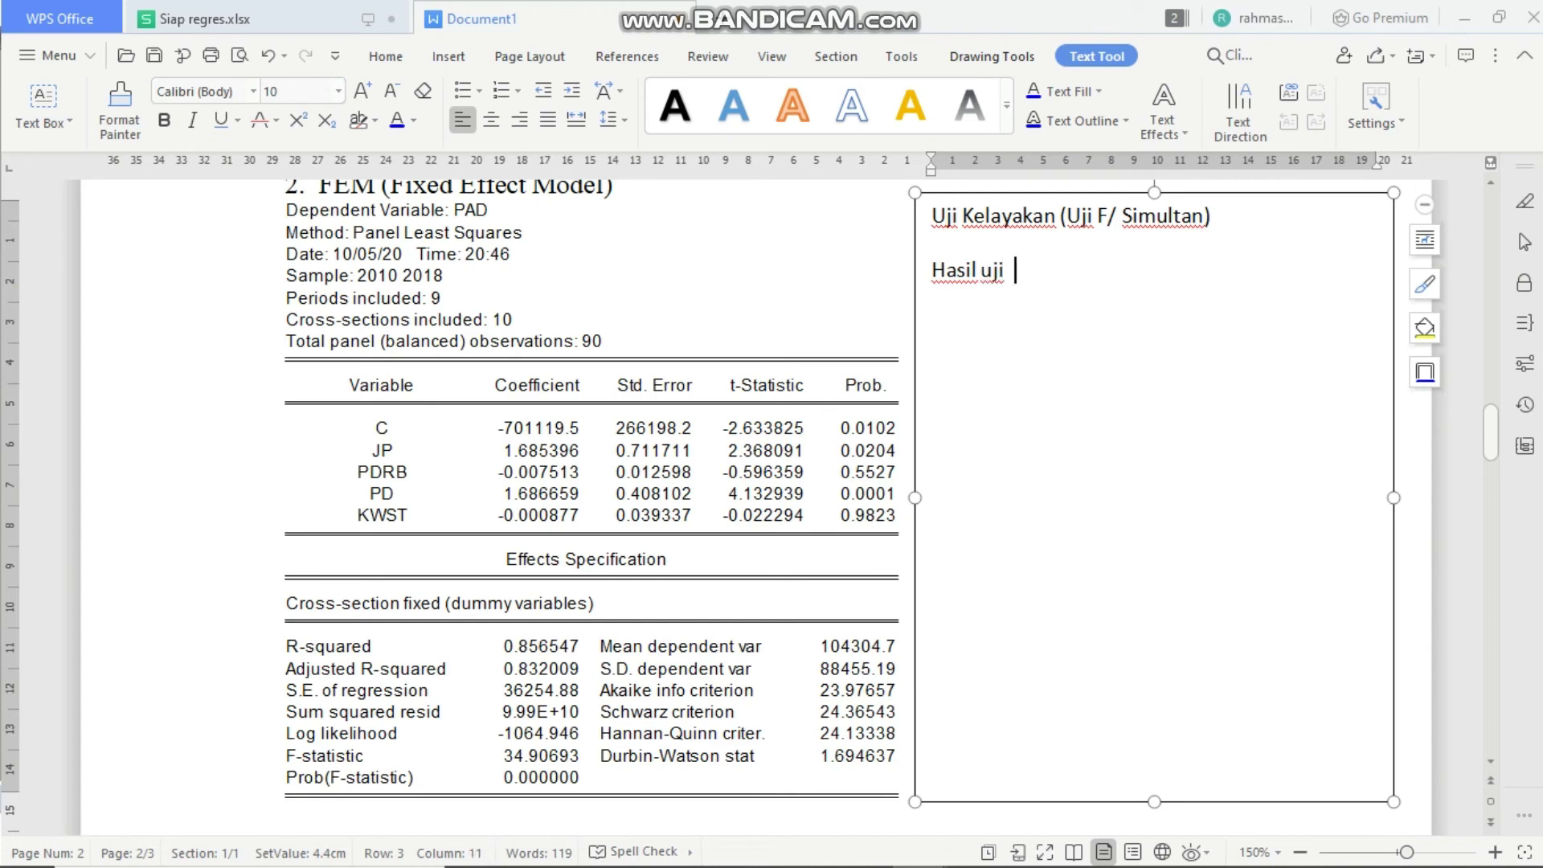
type("f menunju")
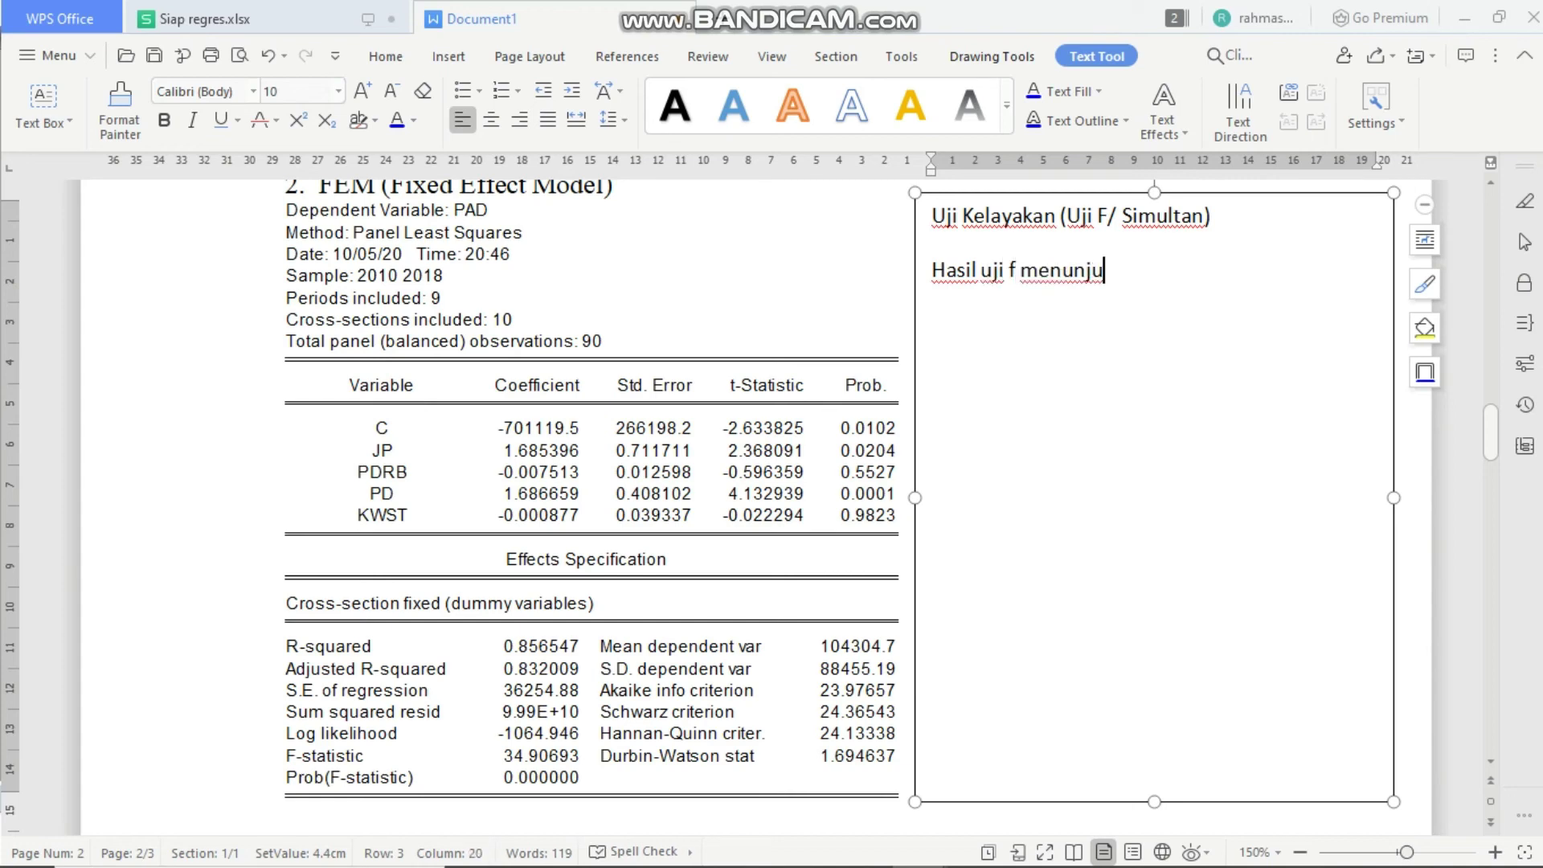
type("kan bahwa n")
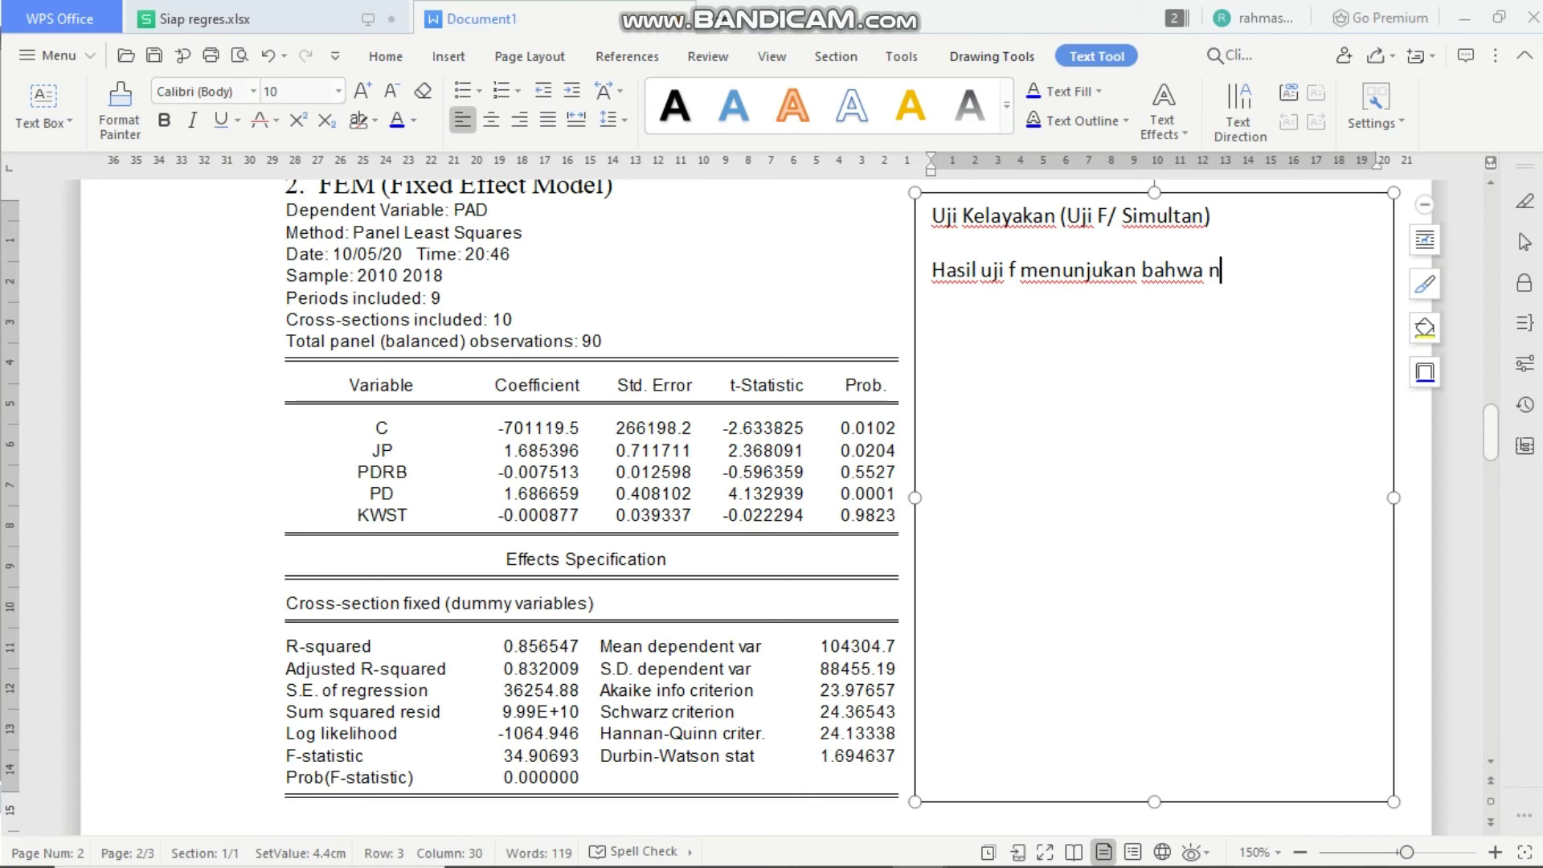
type("ilai proba")
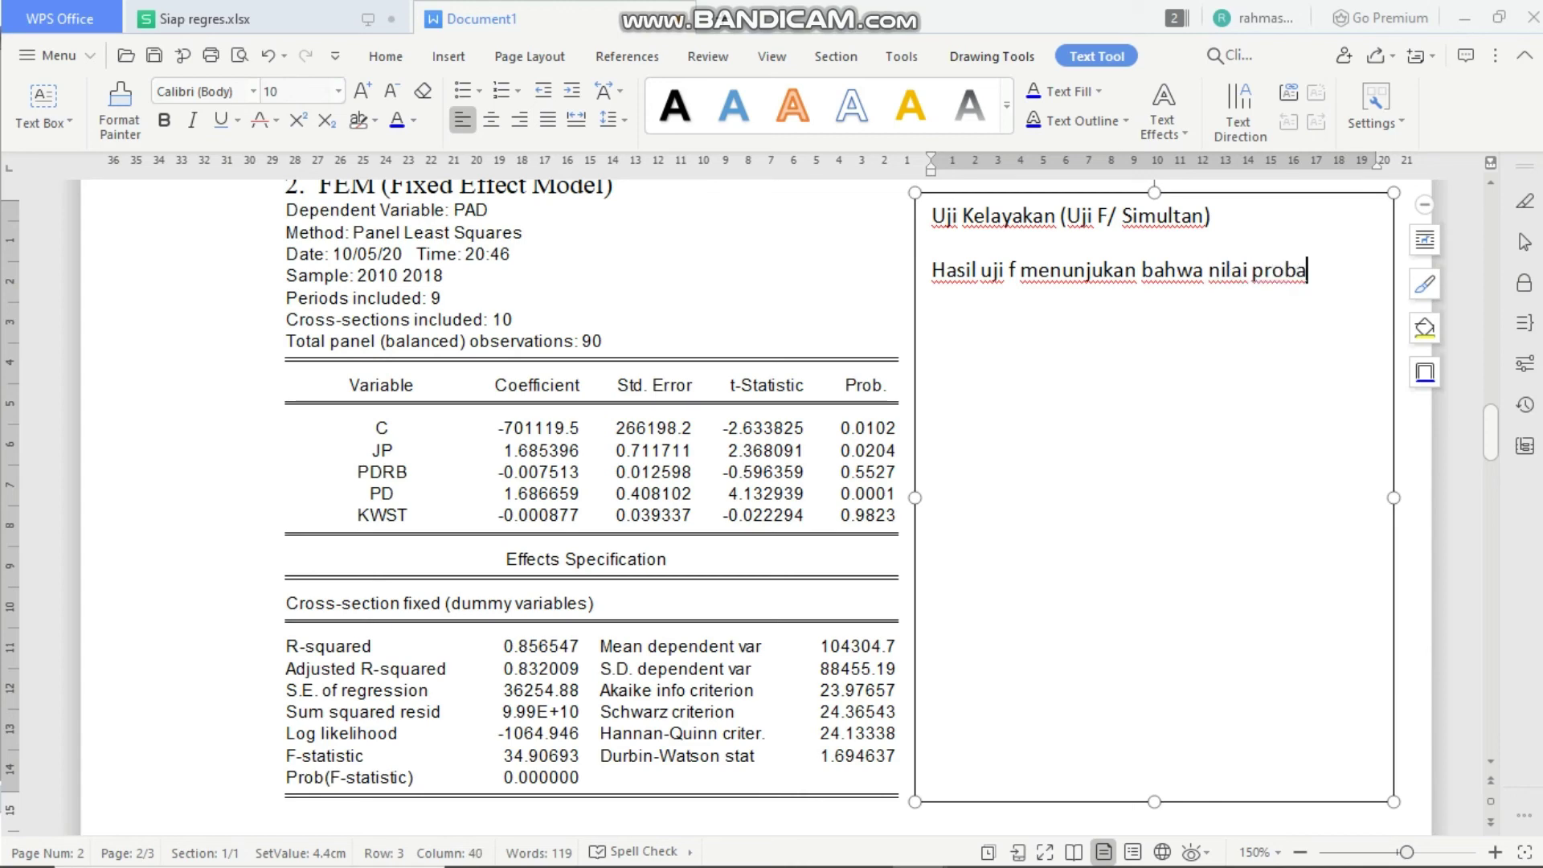
type("bilitas")
type(" adalah ")
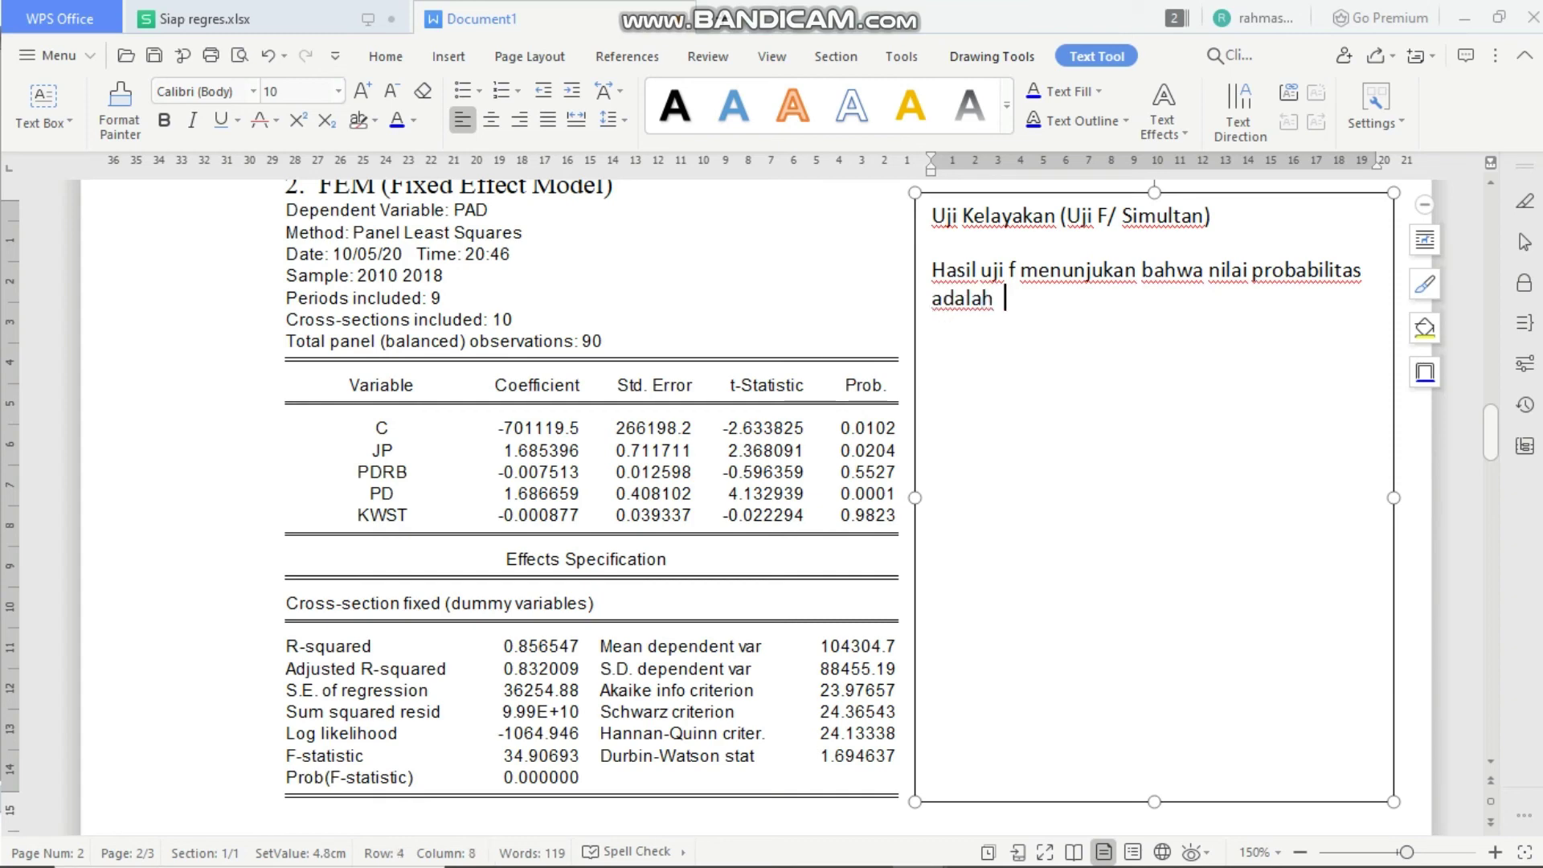
type("0.0")
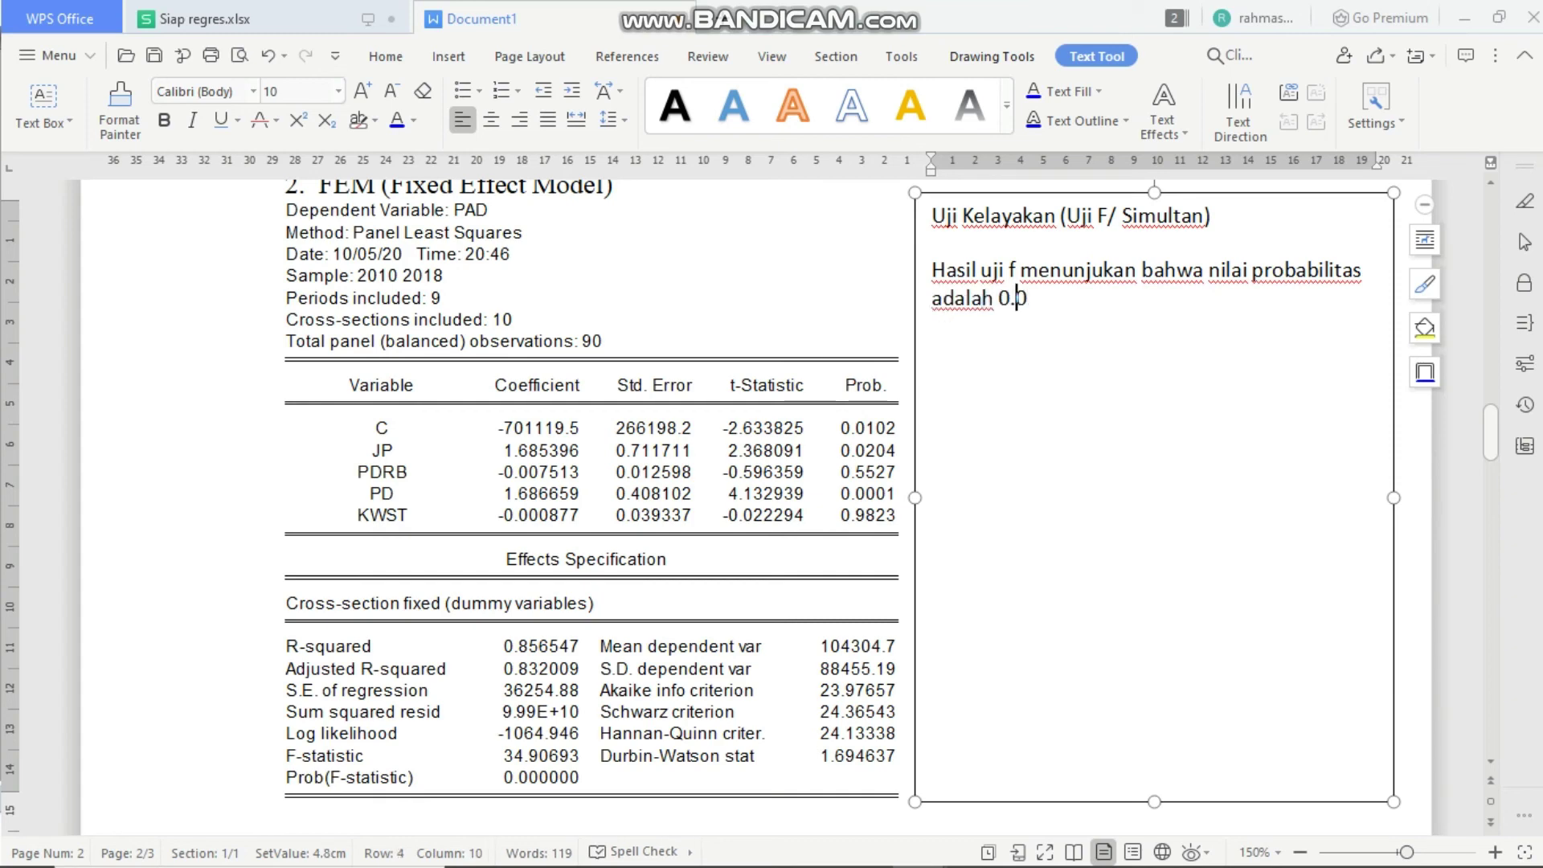
type("00 (<0.05)")
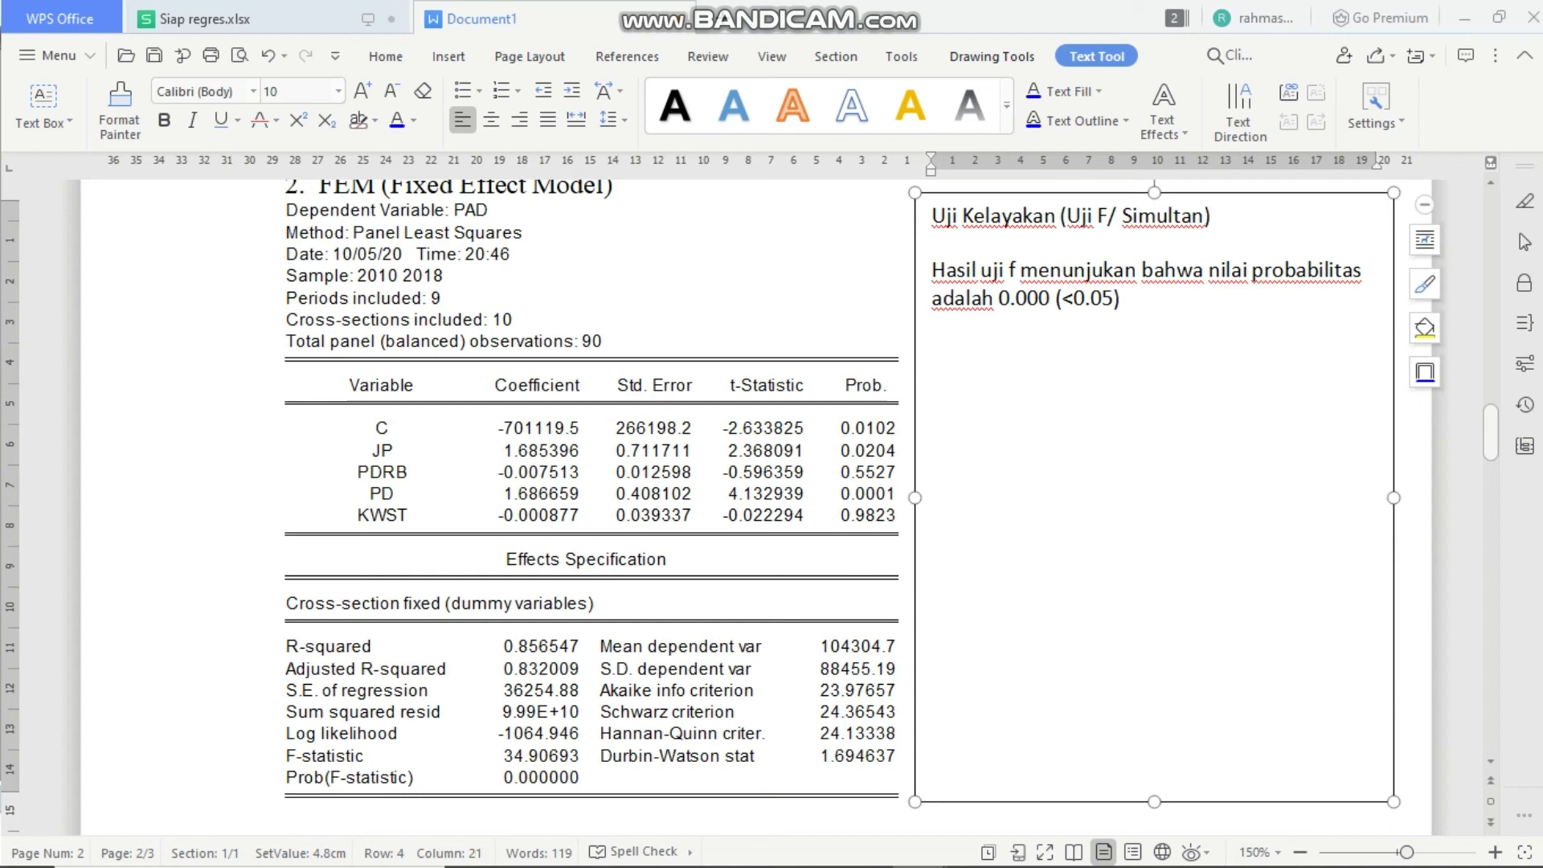
- Complete the F-test sentence with "sehingga secara simultan variabel JP, PDRB, PD, dan KWST berpengaruh secara bersama-sama terhadap PAD NTB."
type(" sehingga s")
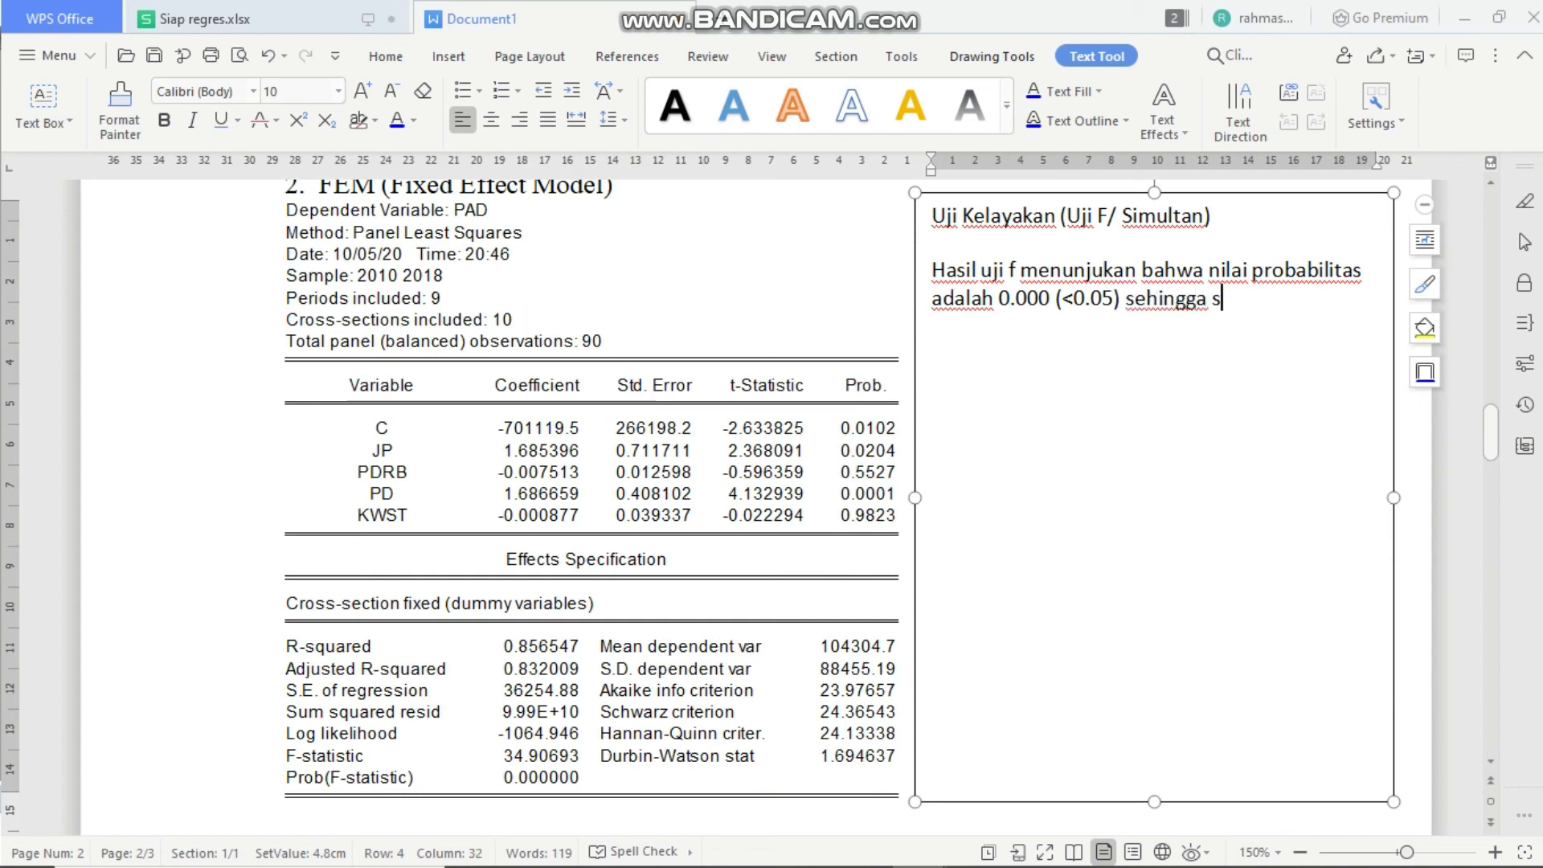
type("ecara simu")
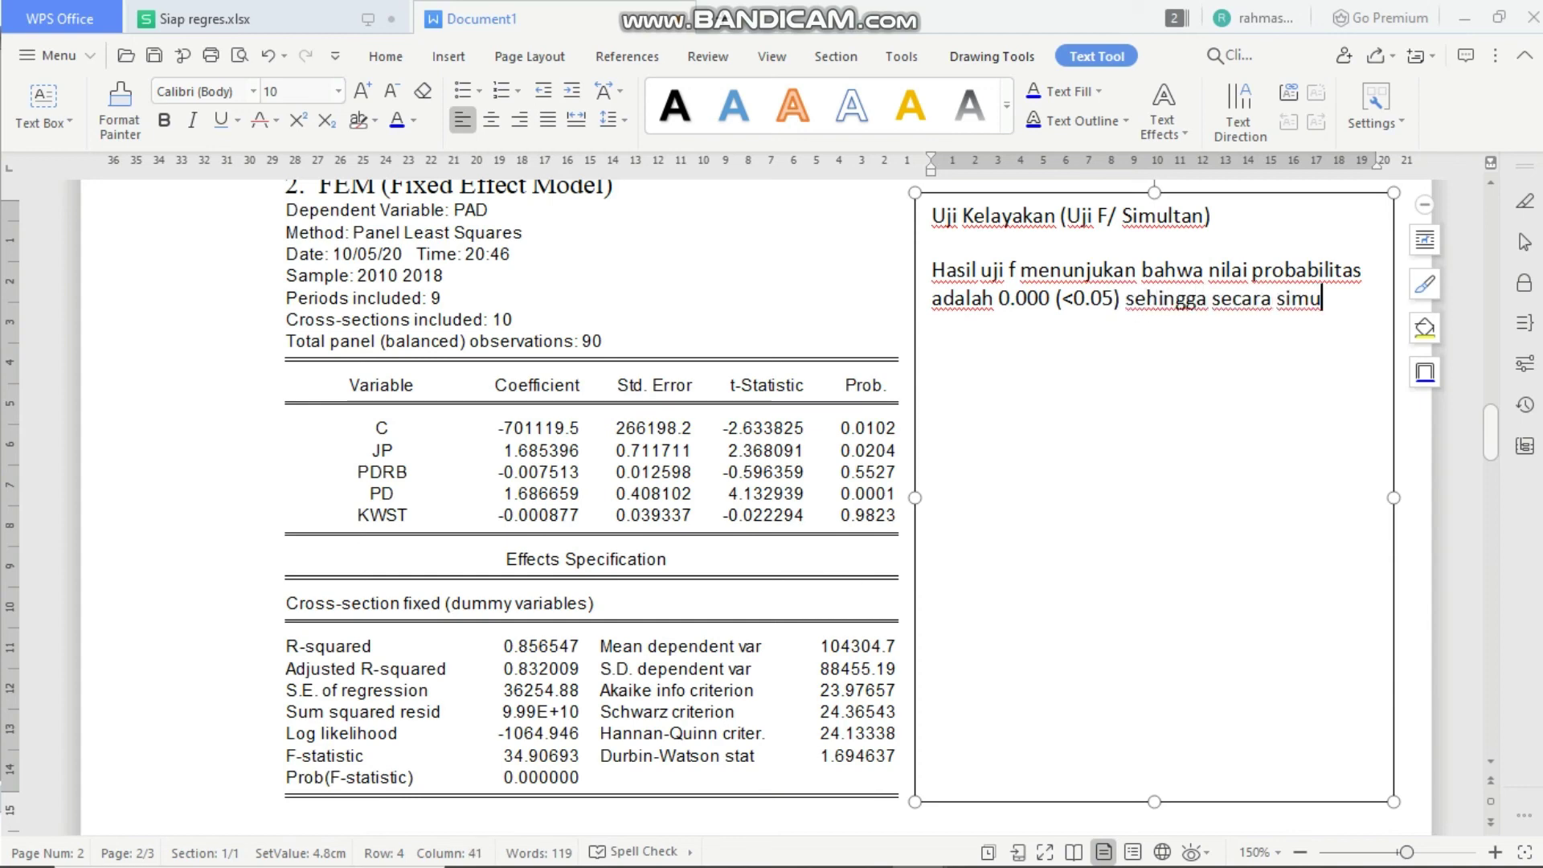
type("ltan va")
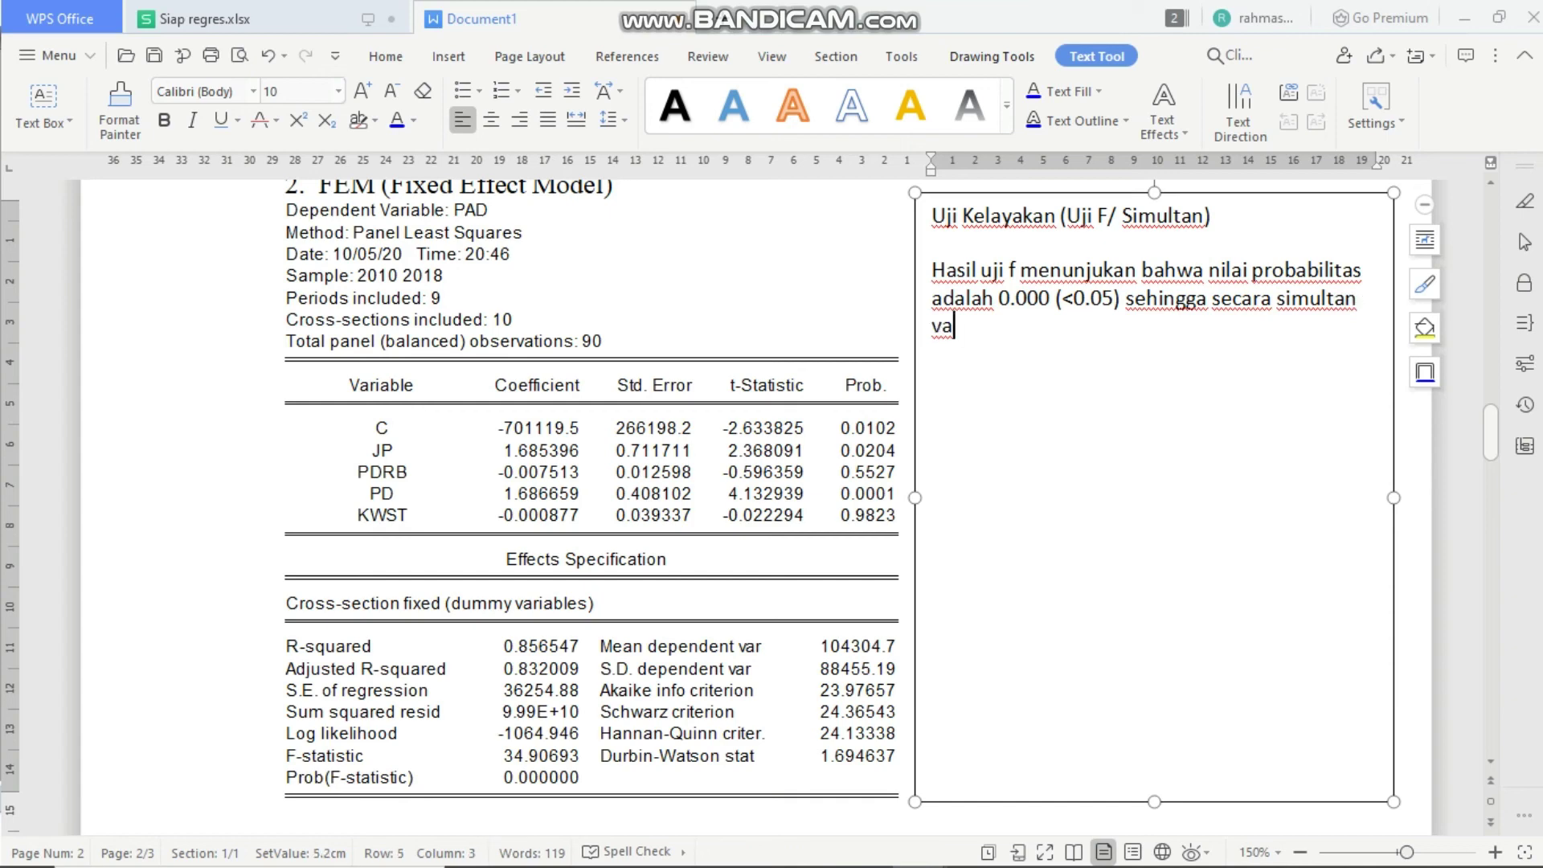
type("riabel ")
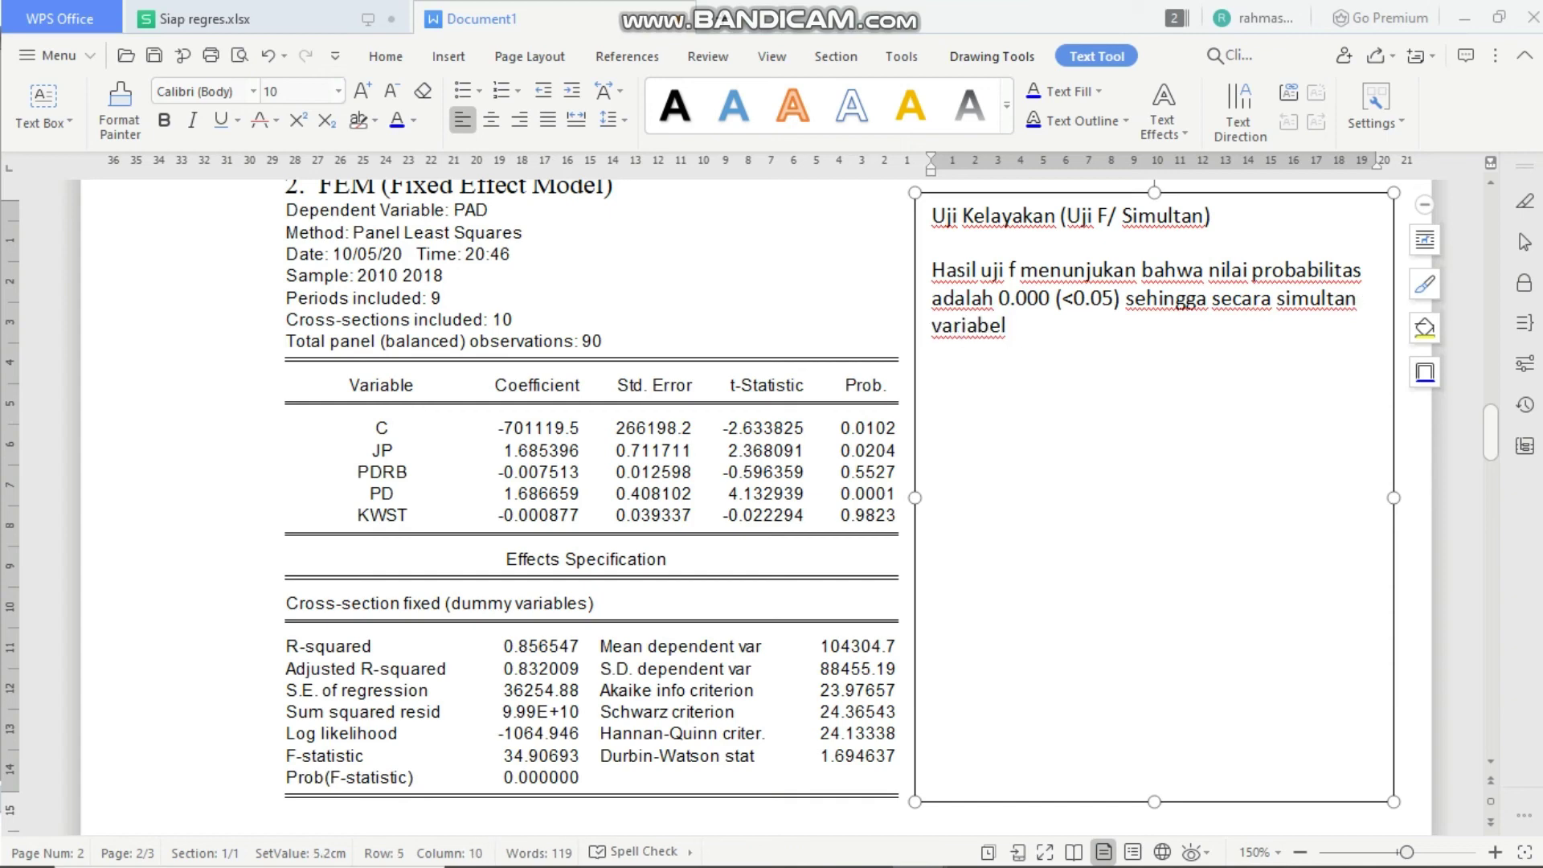
type("JP, PDRB, PD")
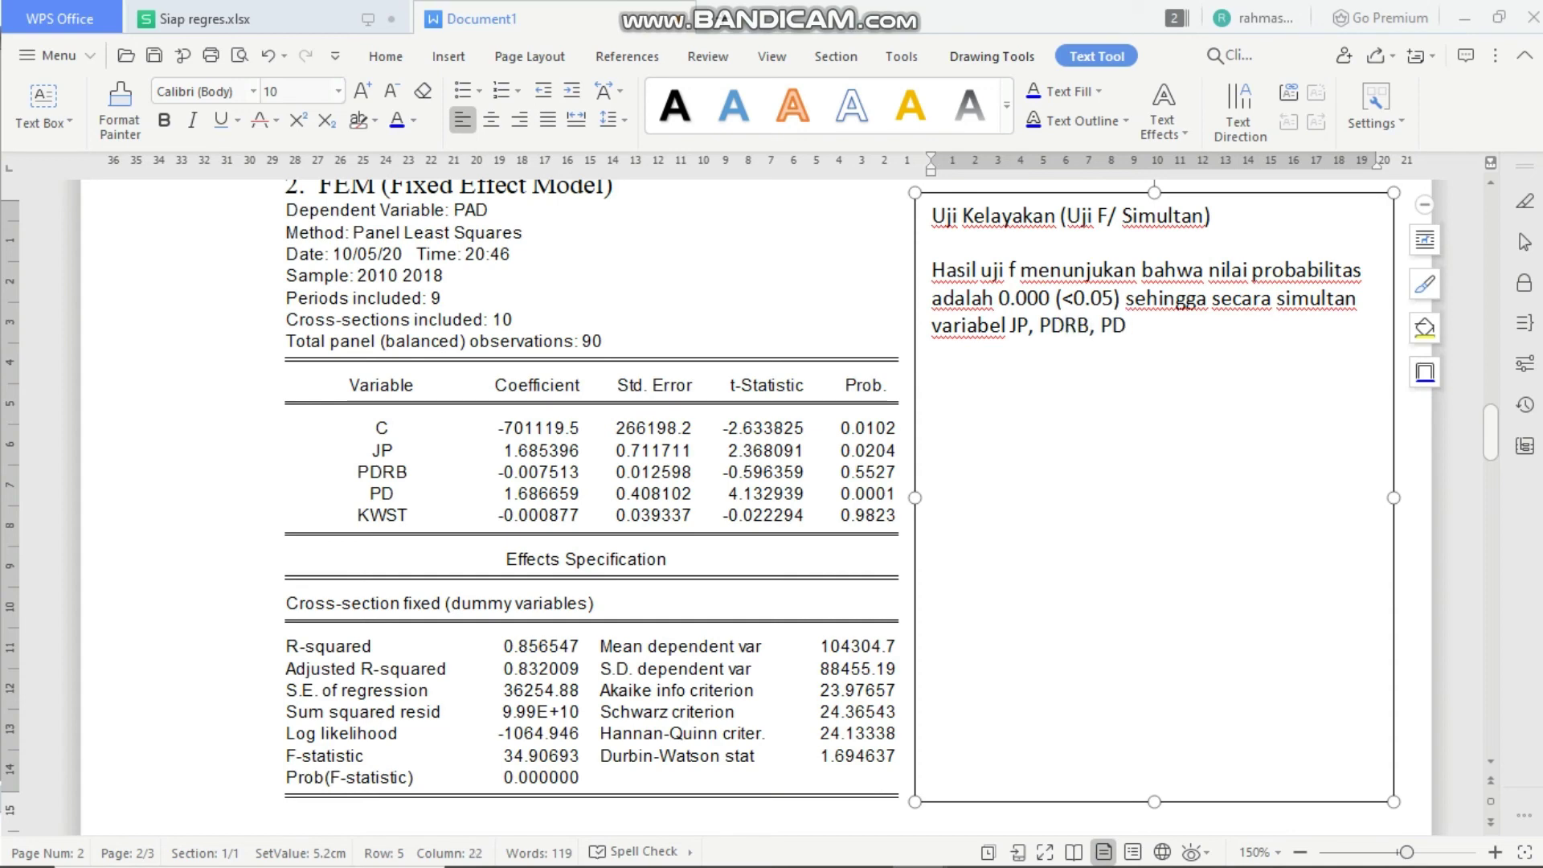
type(", dan KWST")
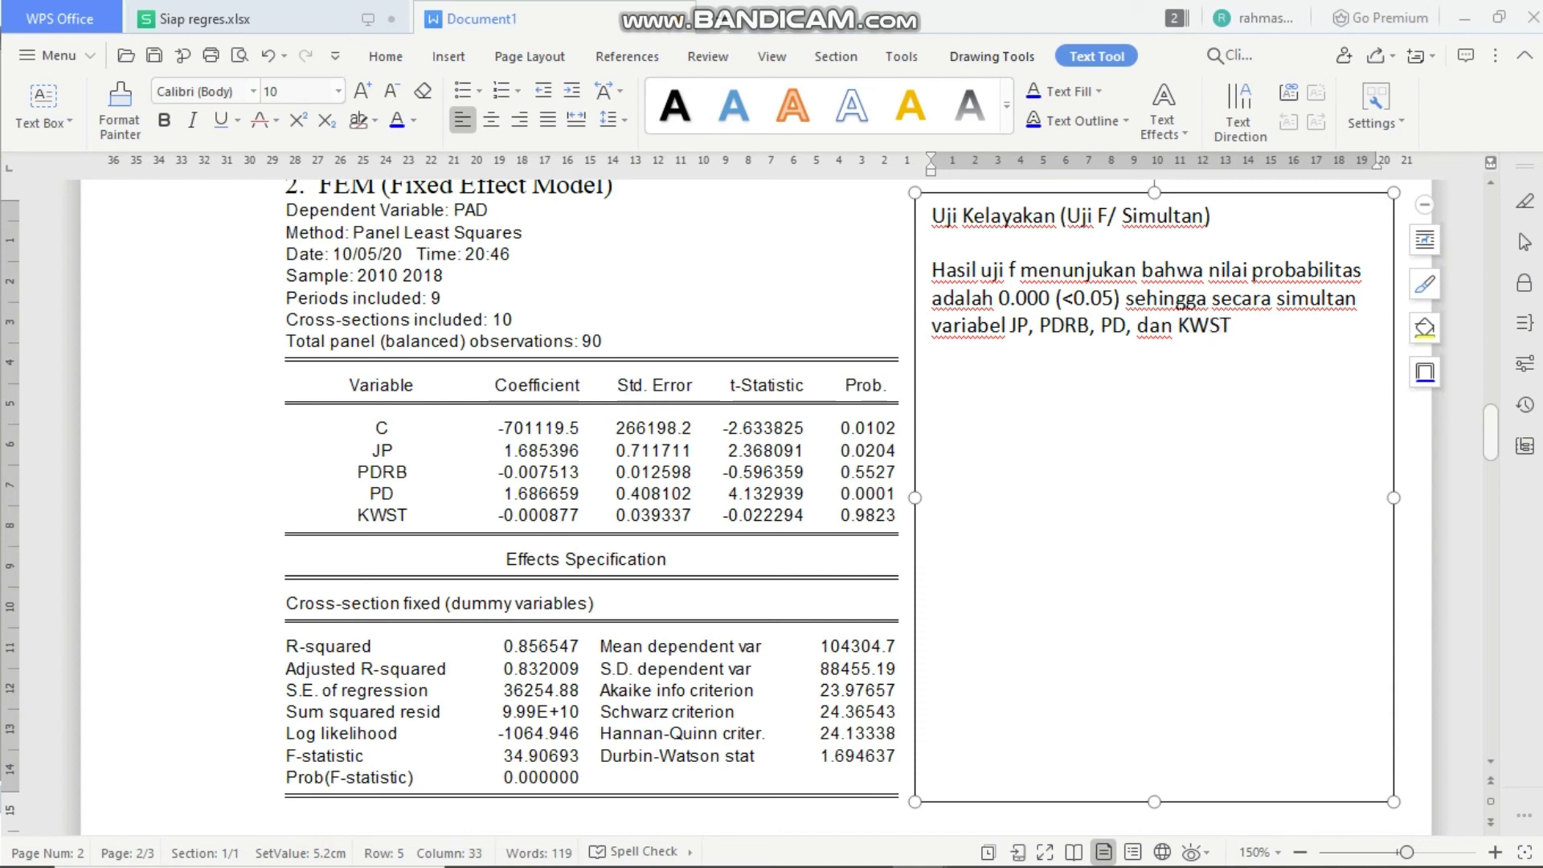
type(" berpenga")
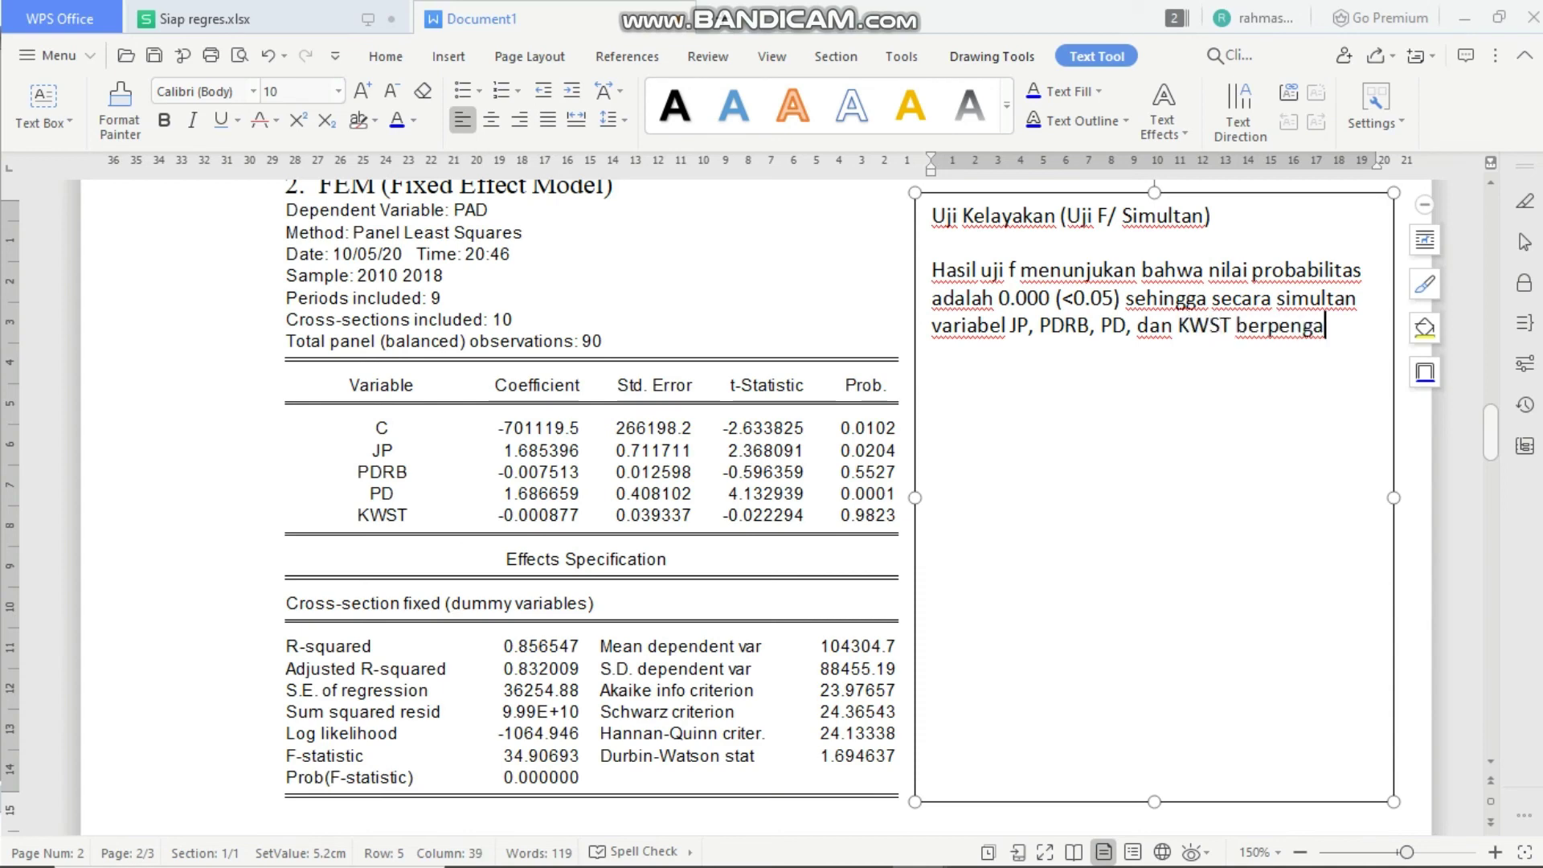
type("ruh secara ")
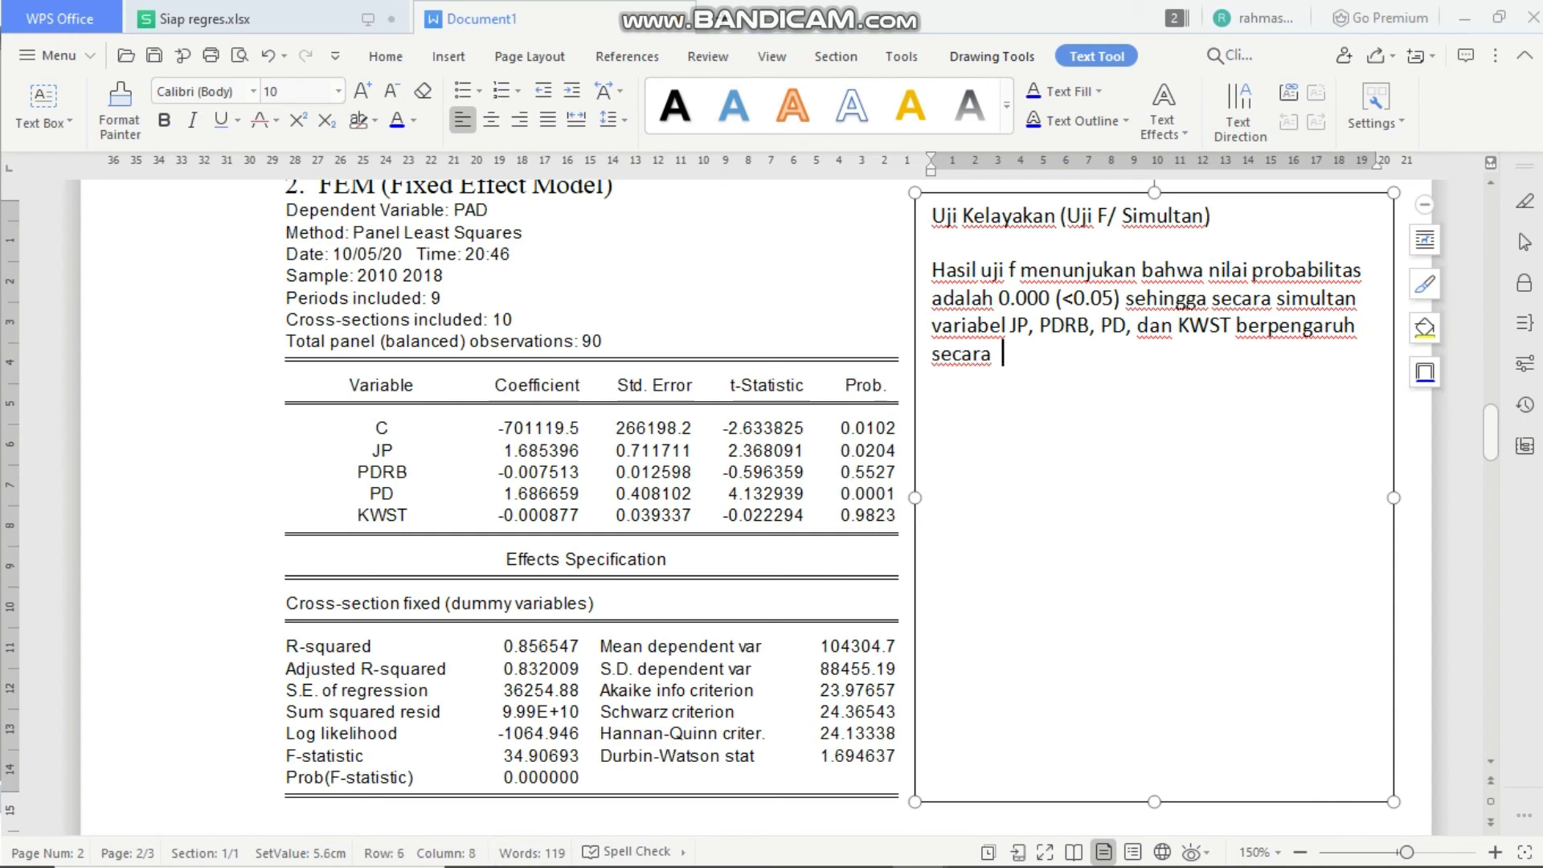
type("bersama-s")
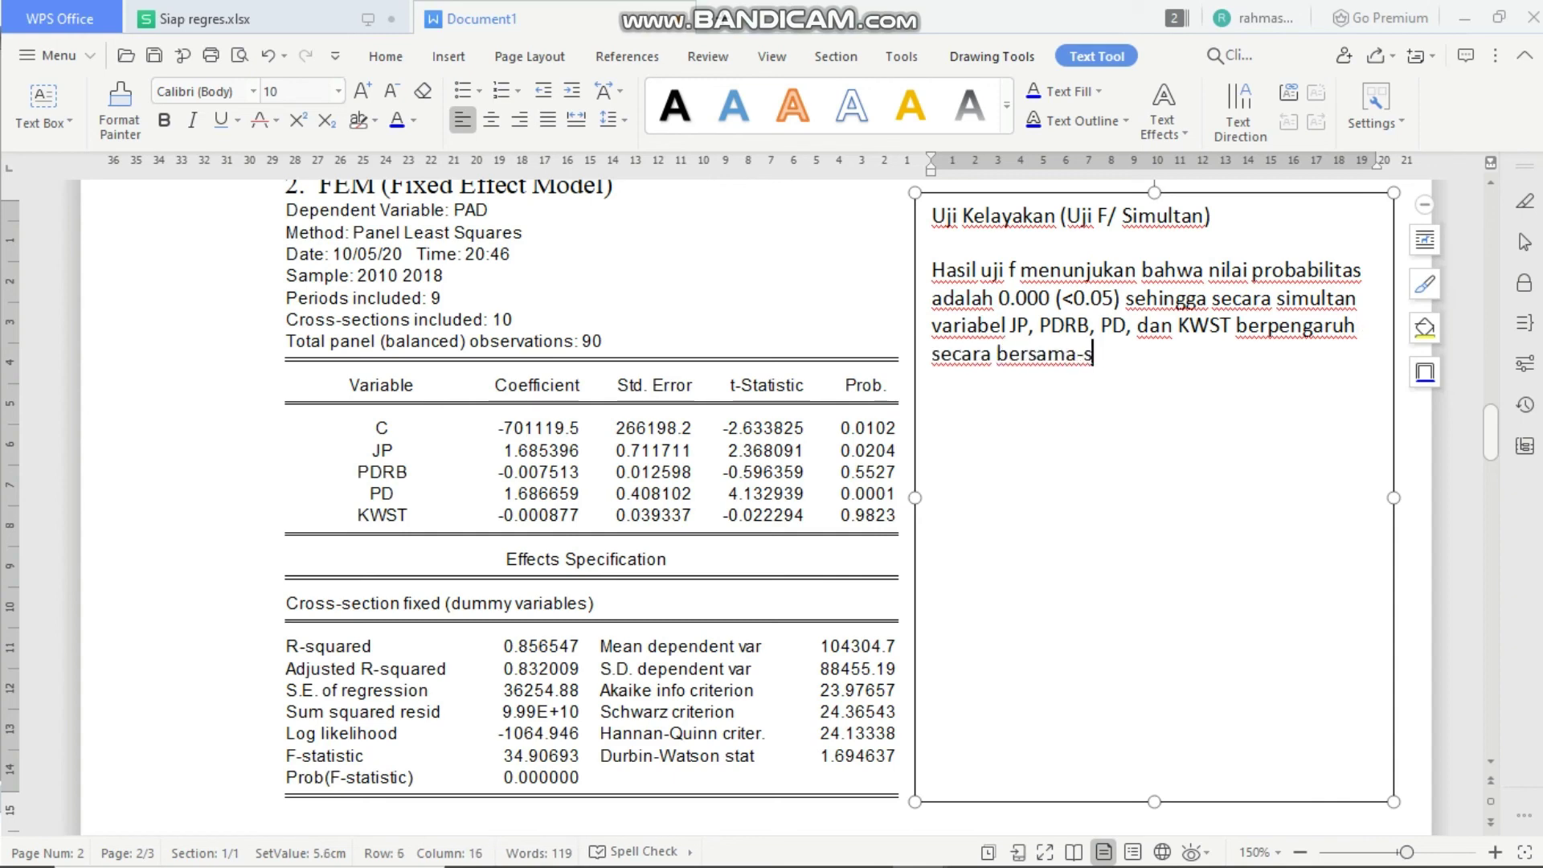
type("ama terhada")
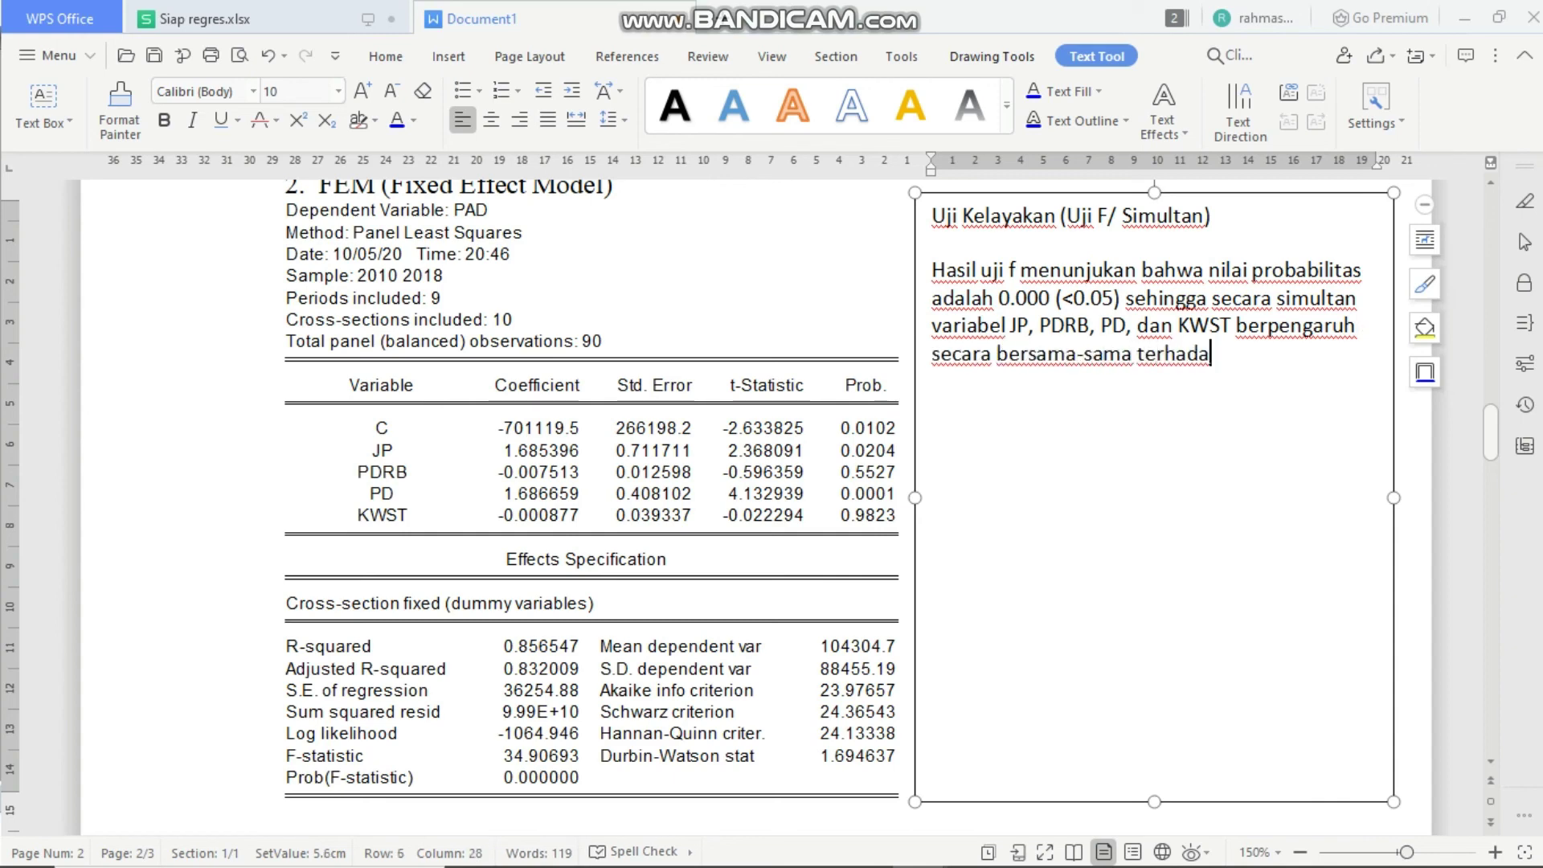
type("p PAD NTB")
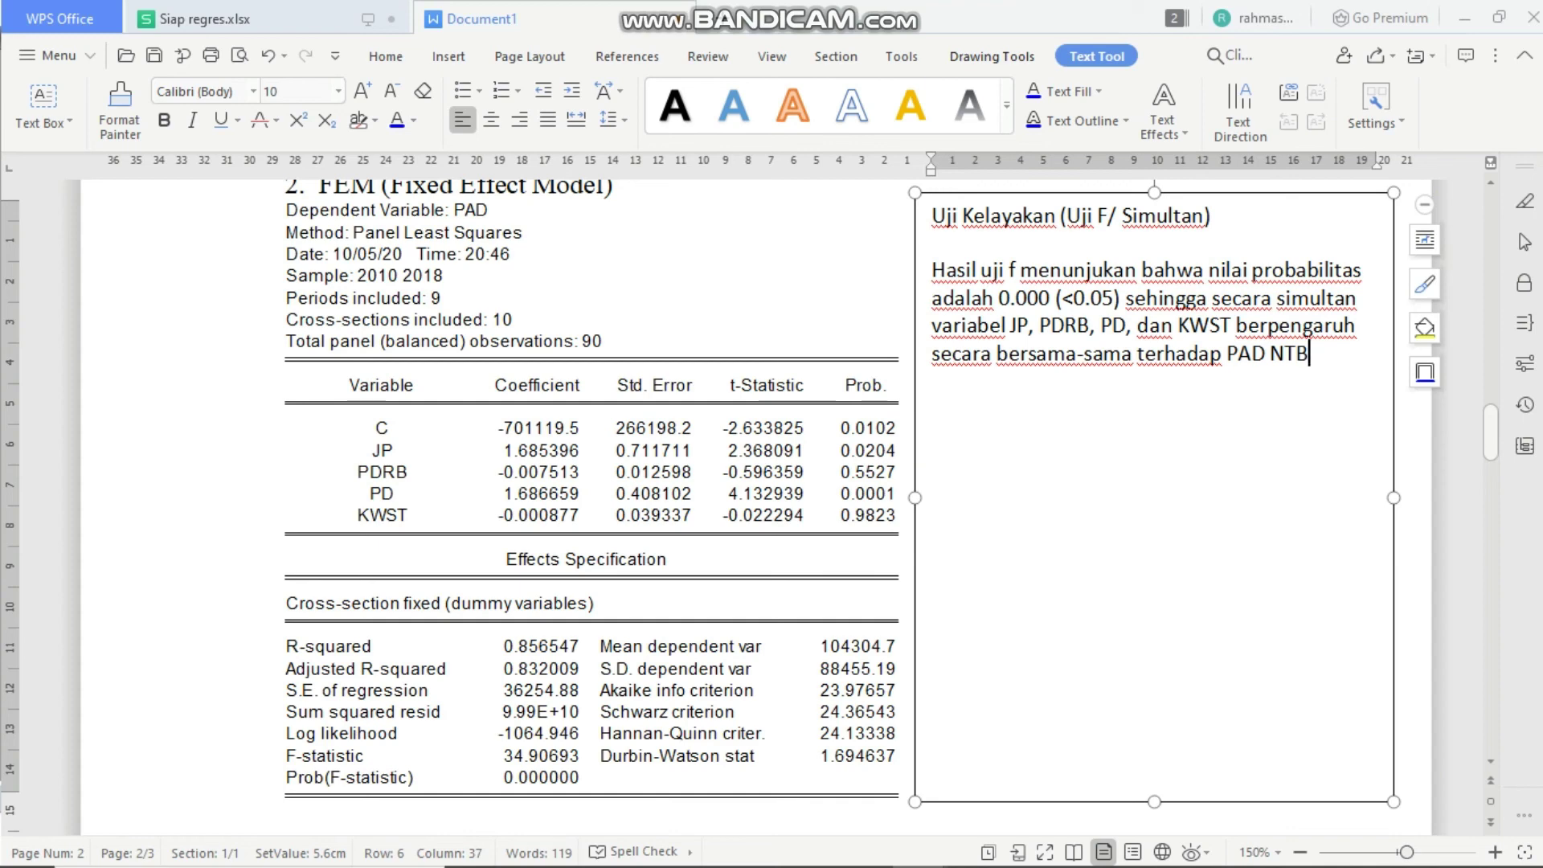
type(".")
- Add the heading "UJI Parsial (Uji T)" below the F-test paragraph, separated by a blank line
key("Return")
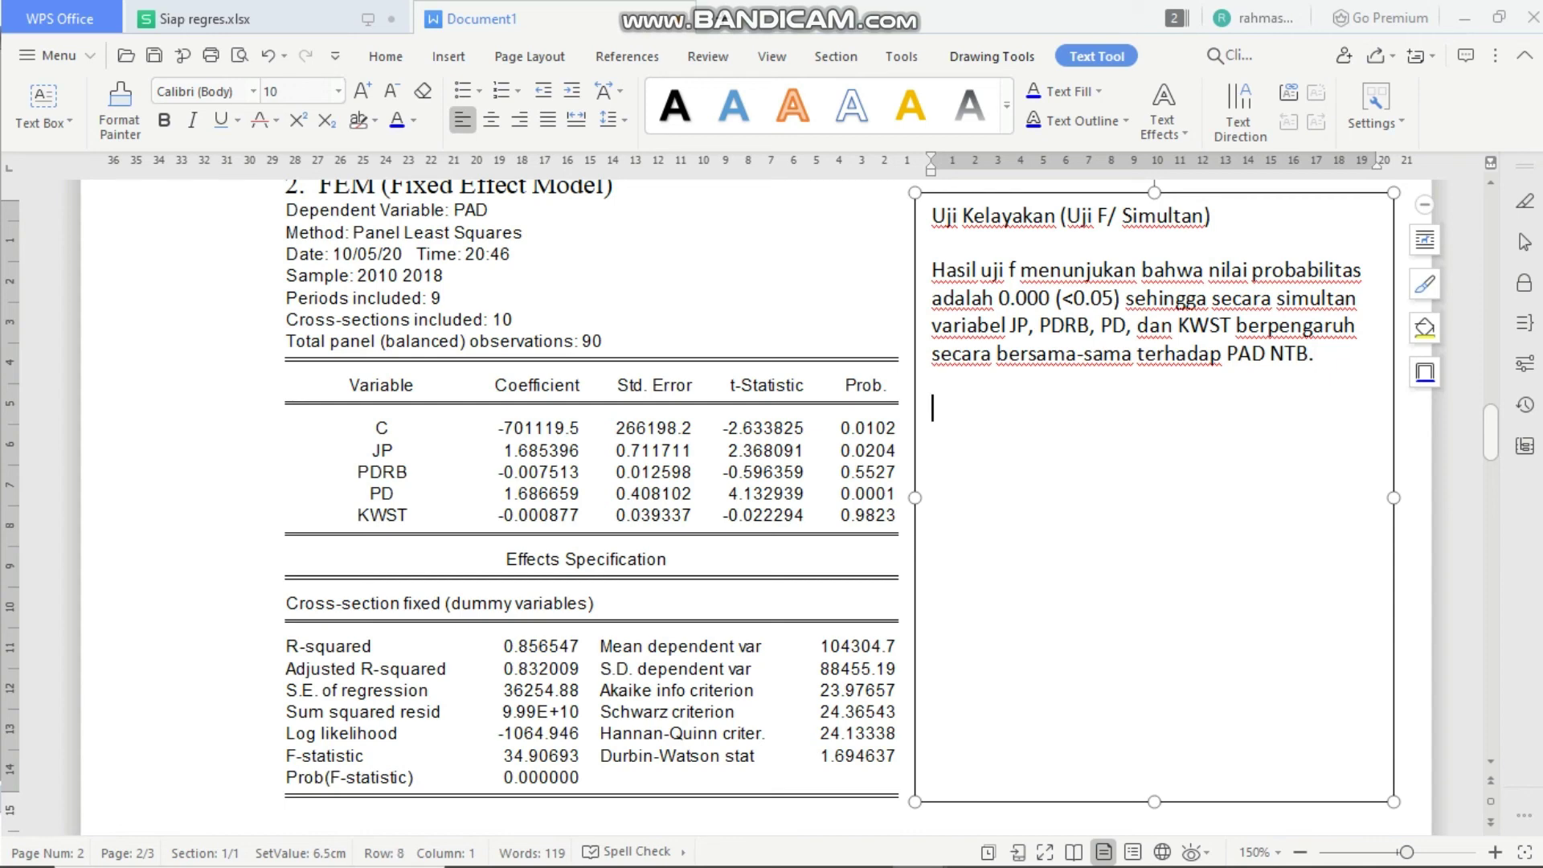
type("UJI Parsial")
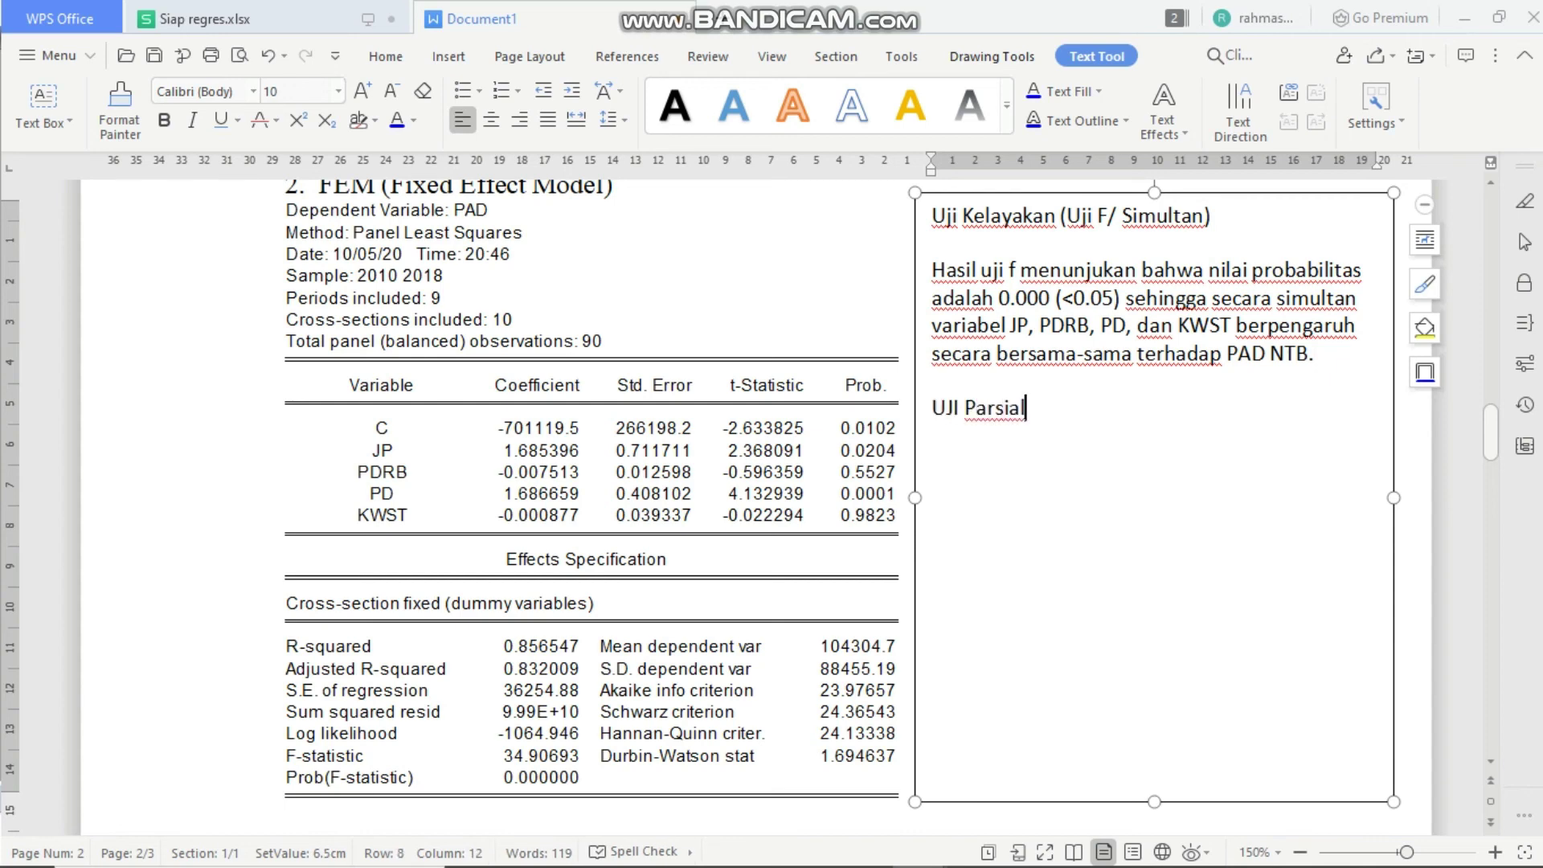
type(" (Uji T)")
key("Return")
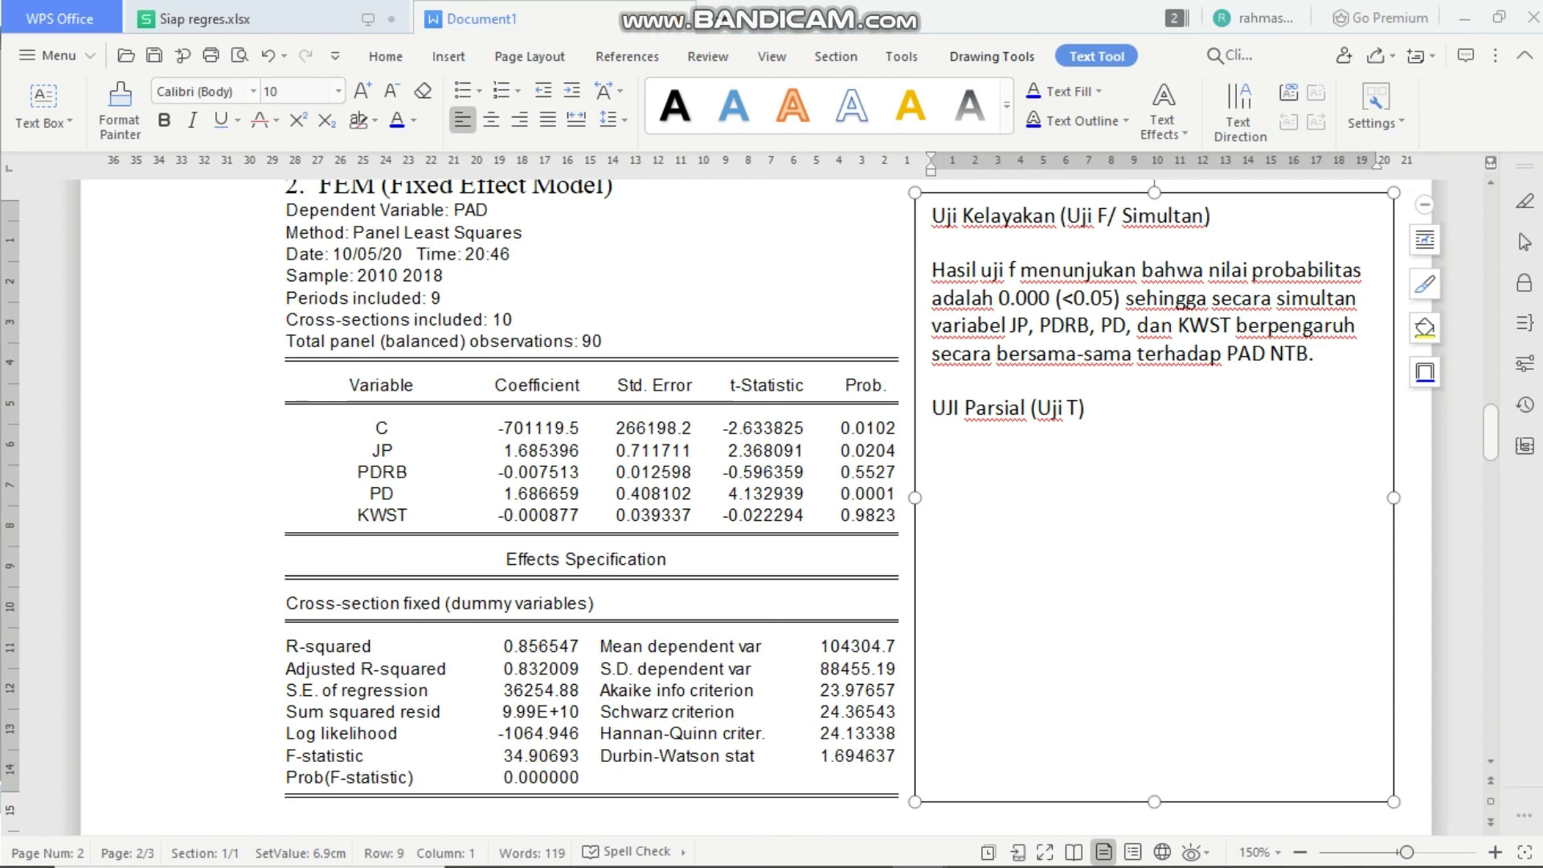
- Under the "UJI Parsial (Uji T)" heading, start numbered item 1 with "JP: Berdasarkan hasil uji parsial menunjukkan bahwa"
type("1. JP")
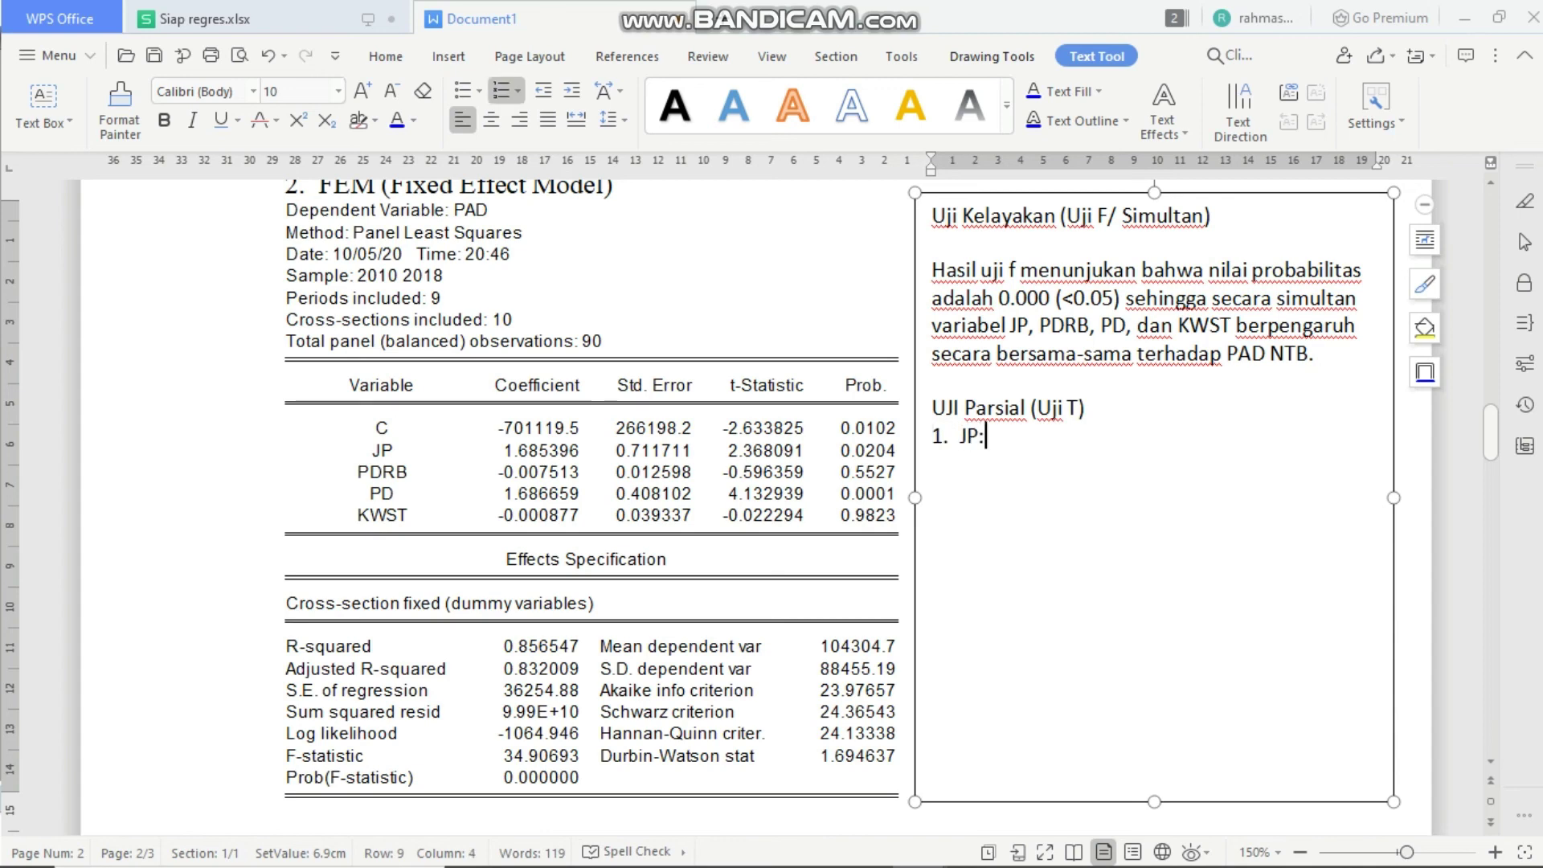
type(":")
type("Berd")
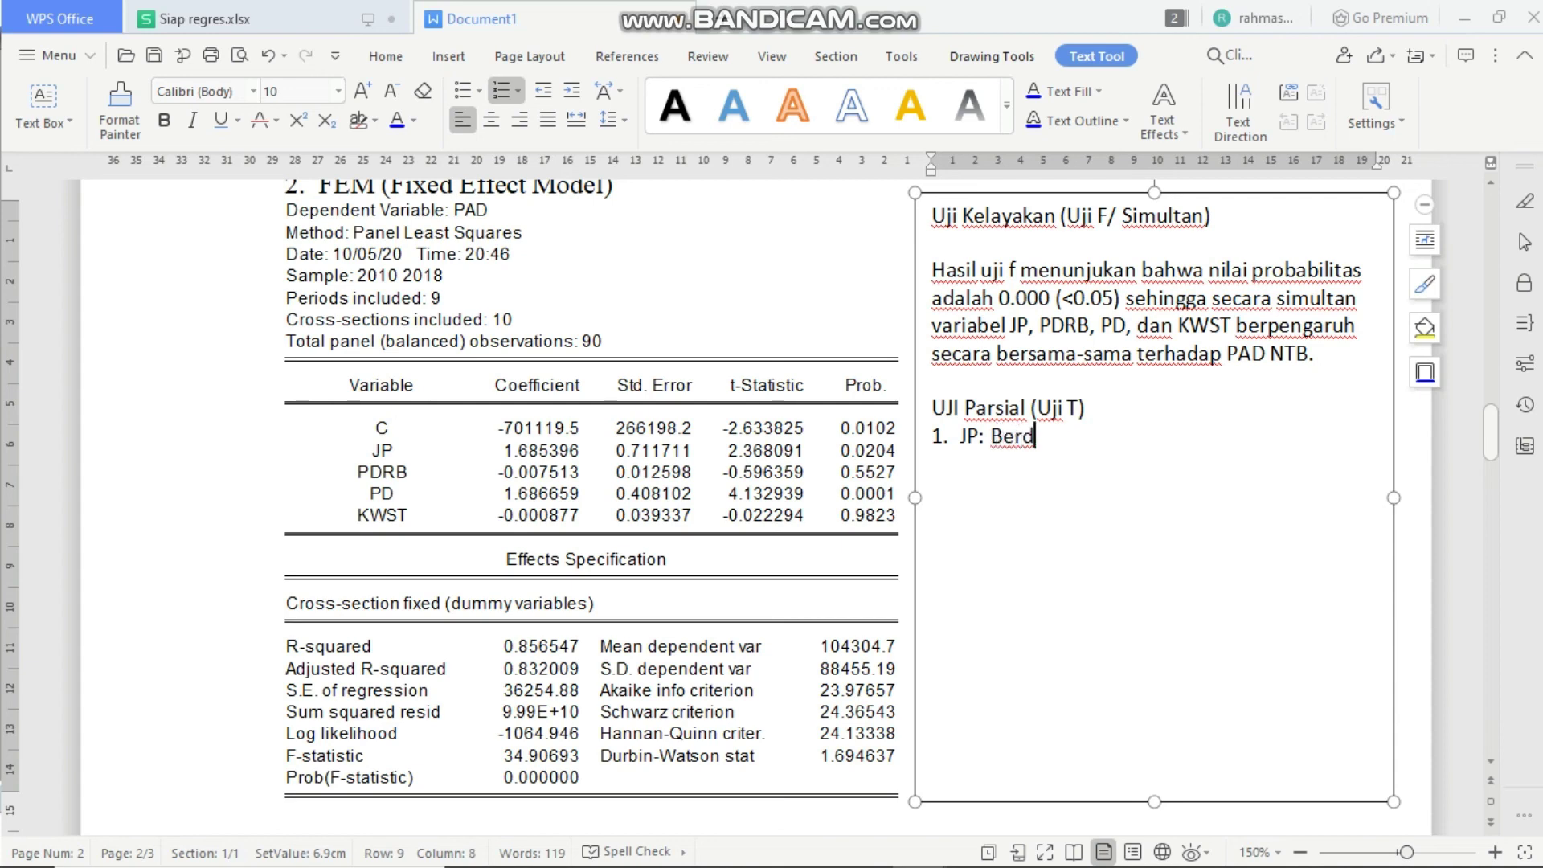
type("asarkan hasil")
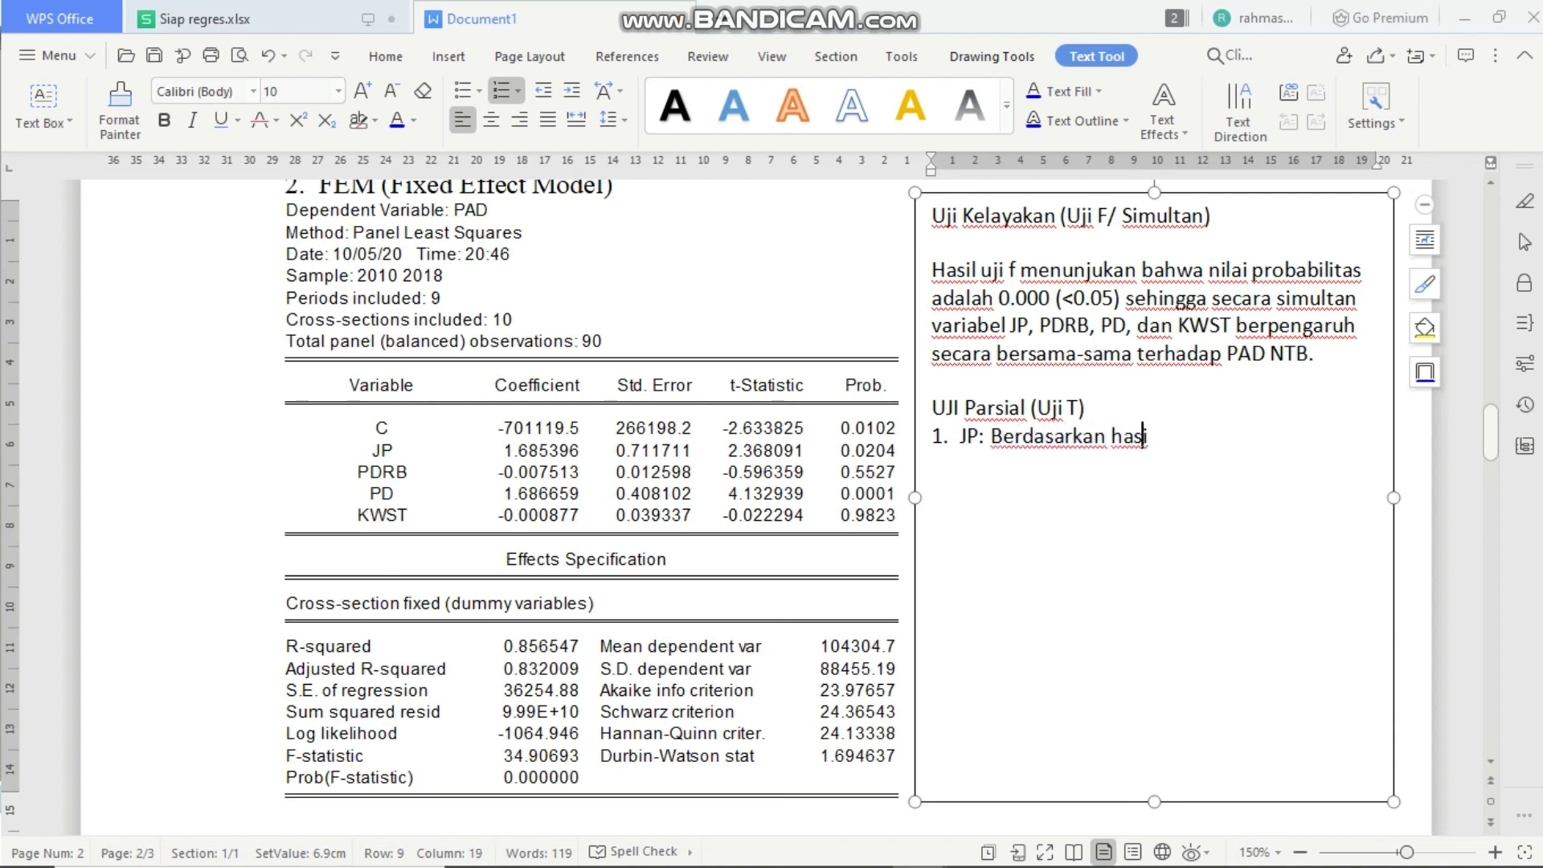
type("i")
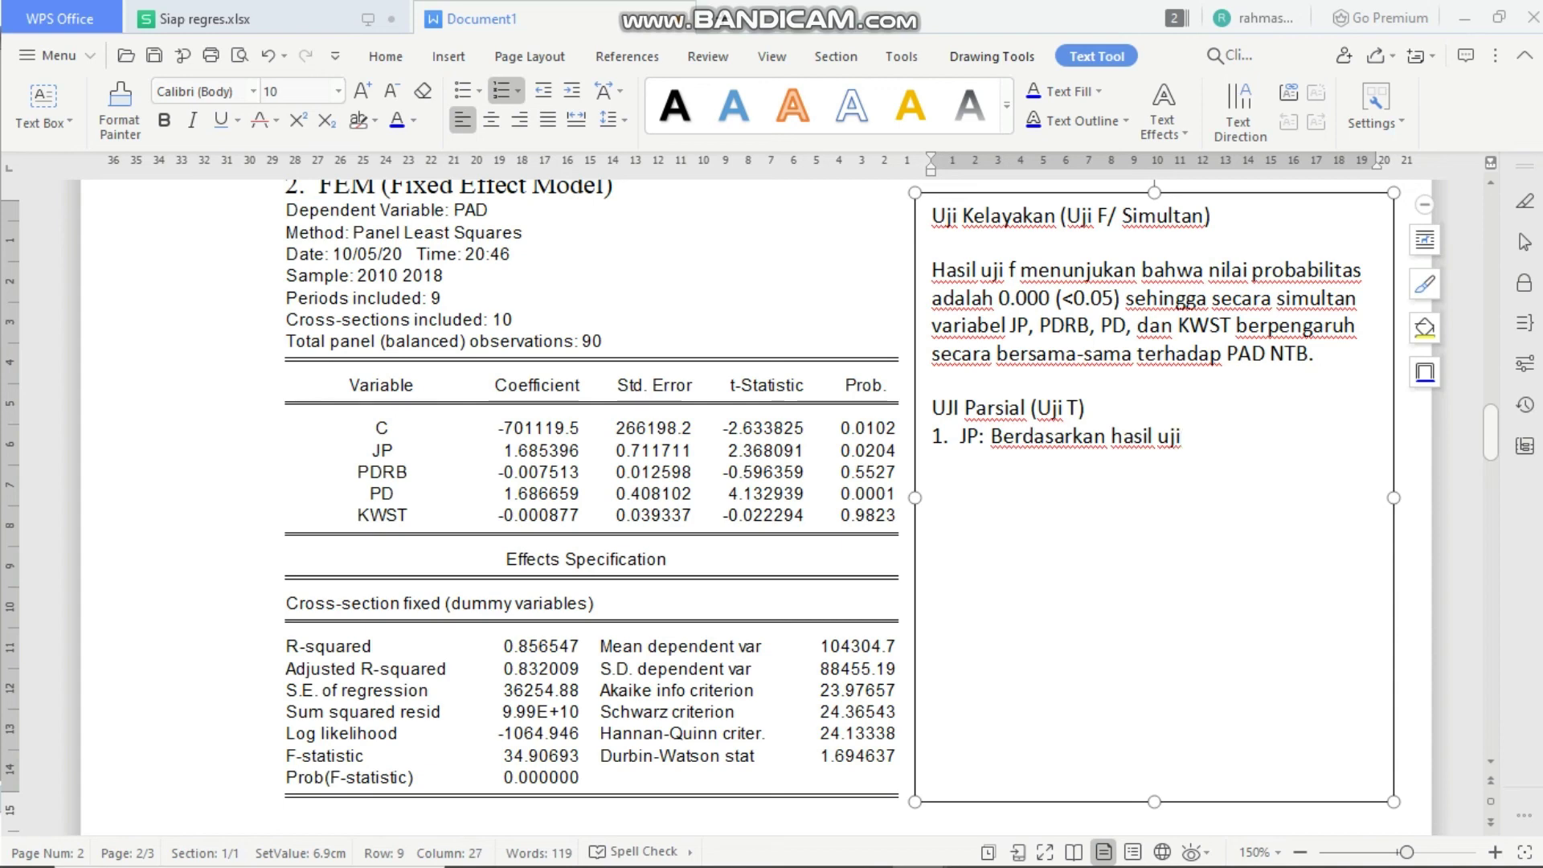
type(" parsial menu")
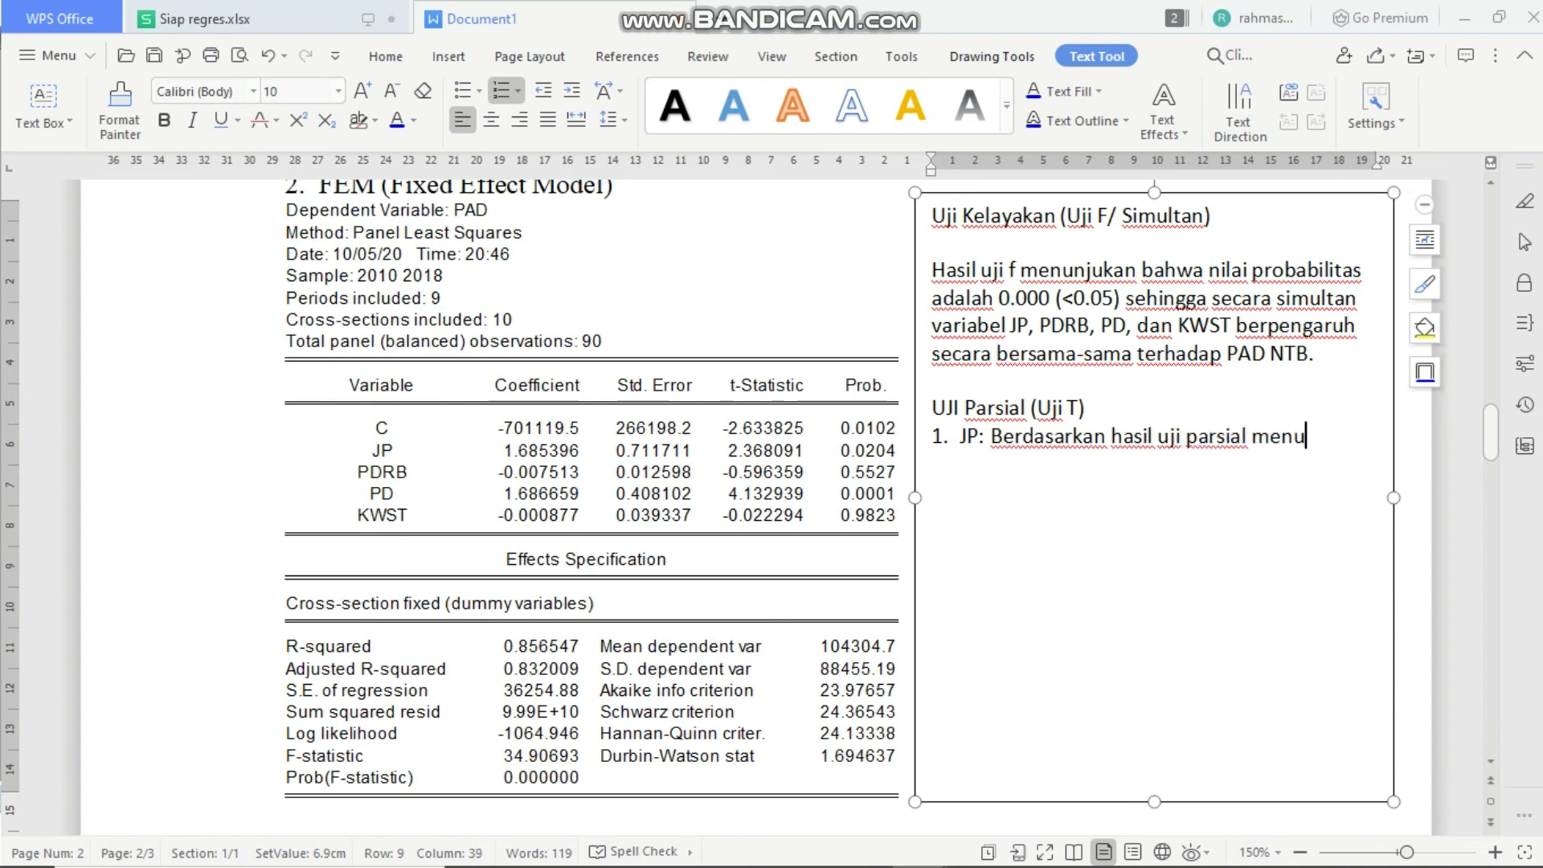
type("njukkan bah")
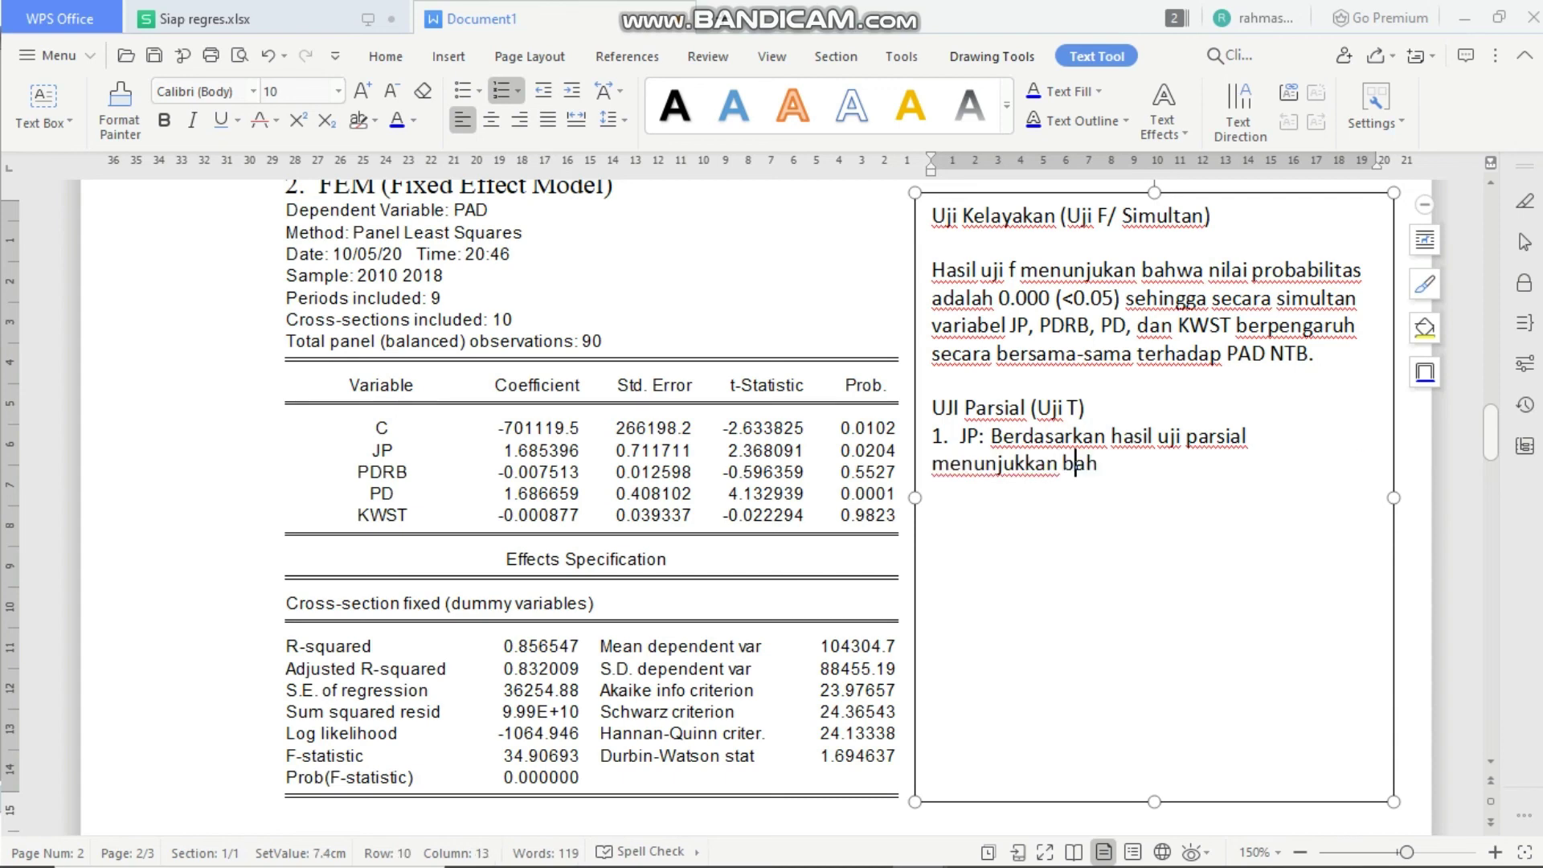
- Continue the JP item with "nilai probabilitas sebesar 0.020 (<0.05) sehingga menerima Ha"
type("wa nilai ")
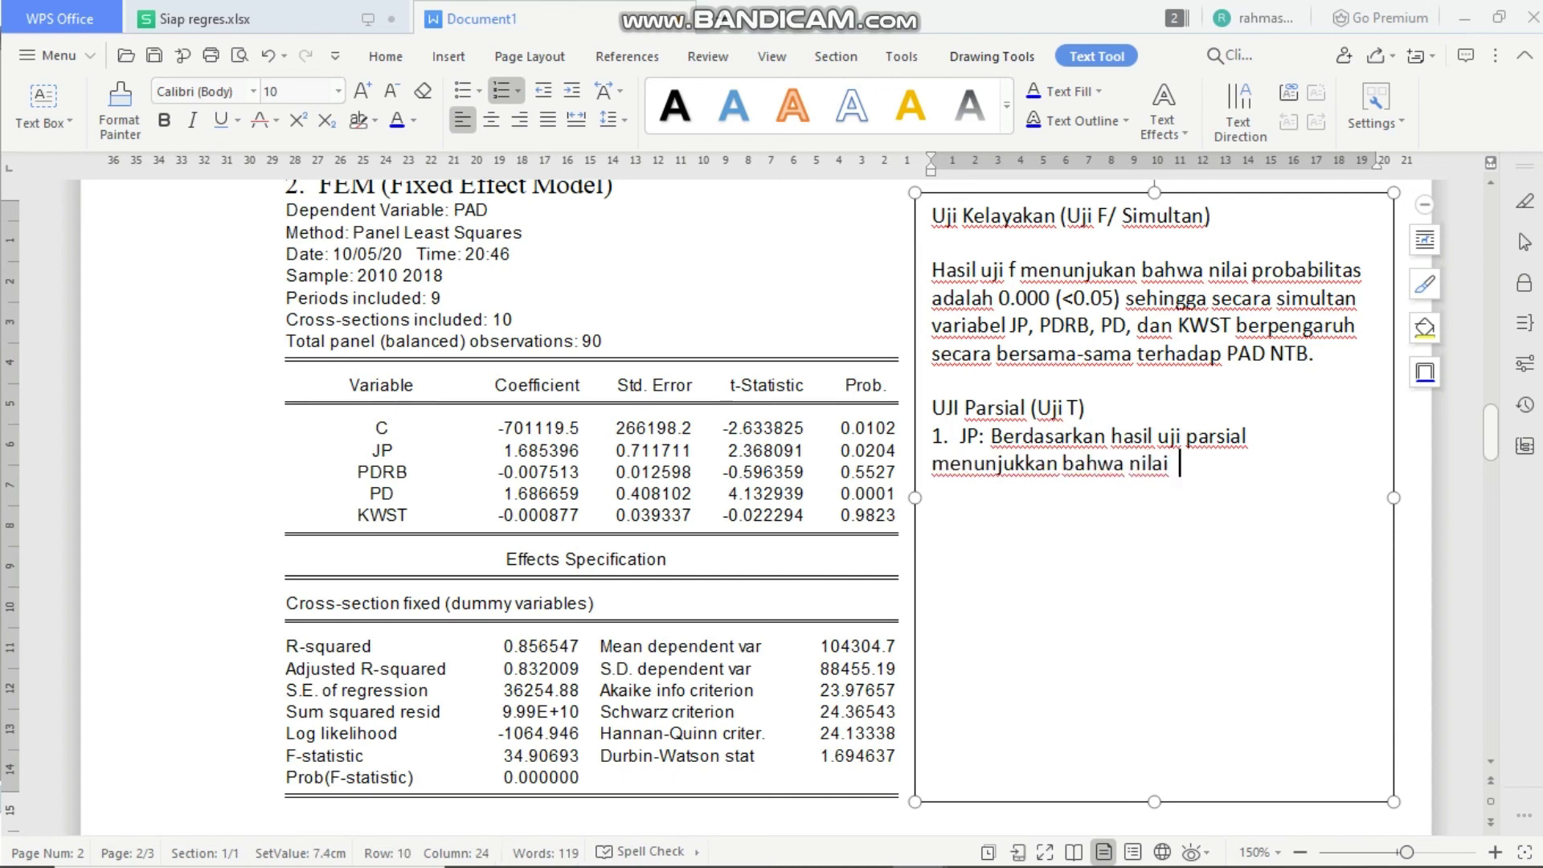
type("probabilitas")
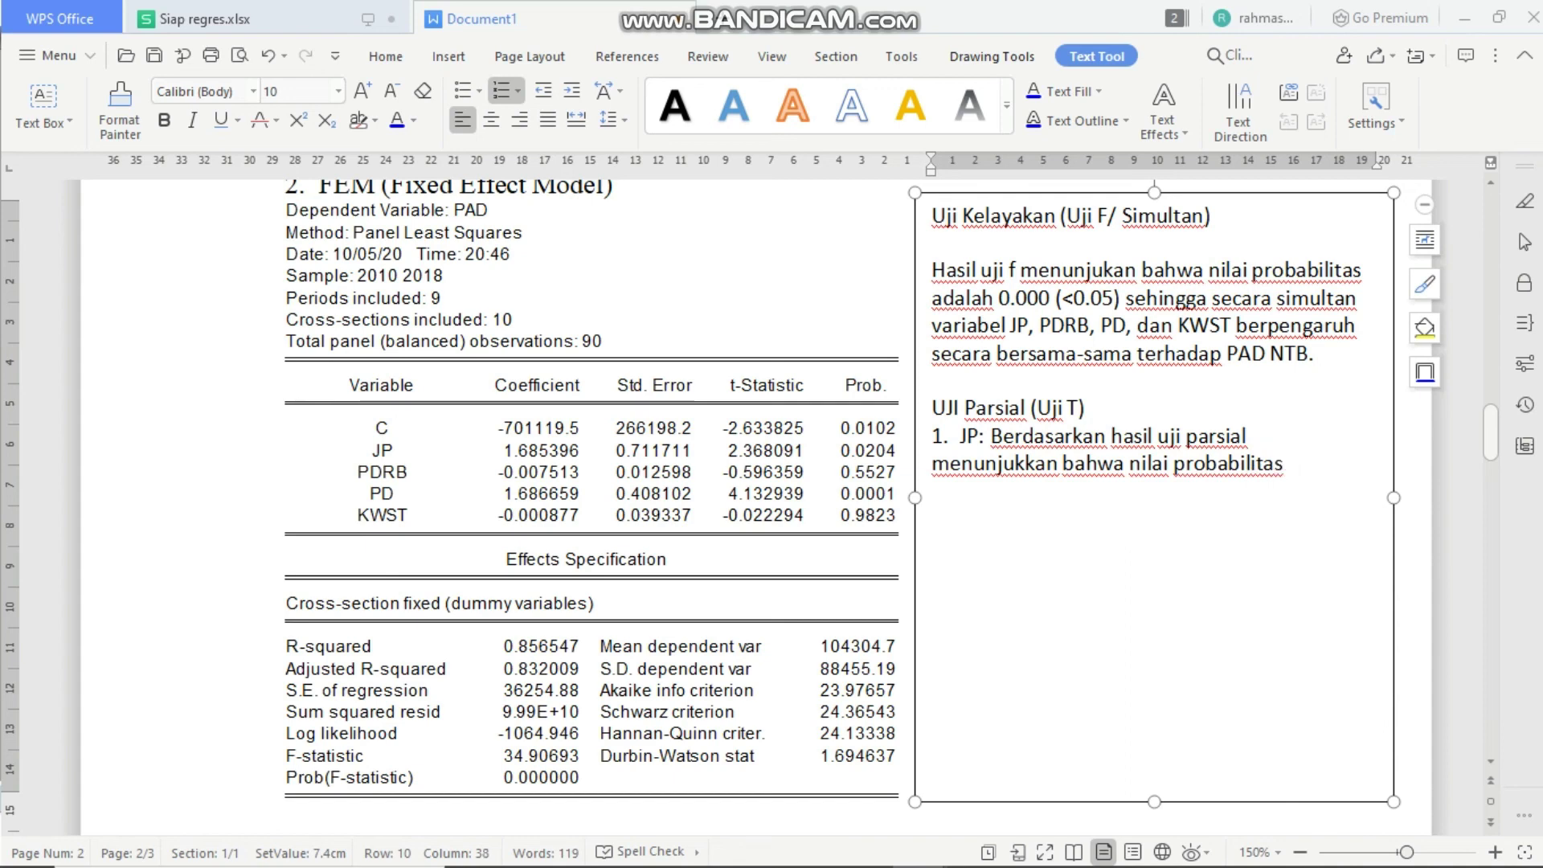
type(" sebesar0.")
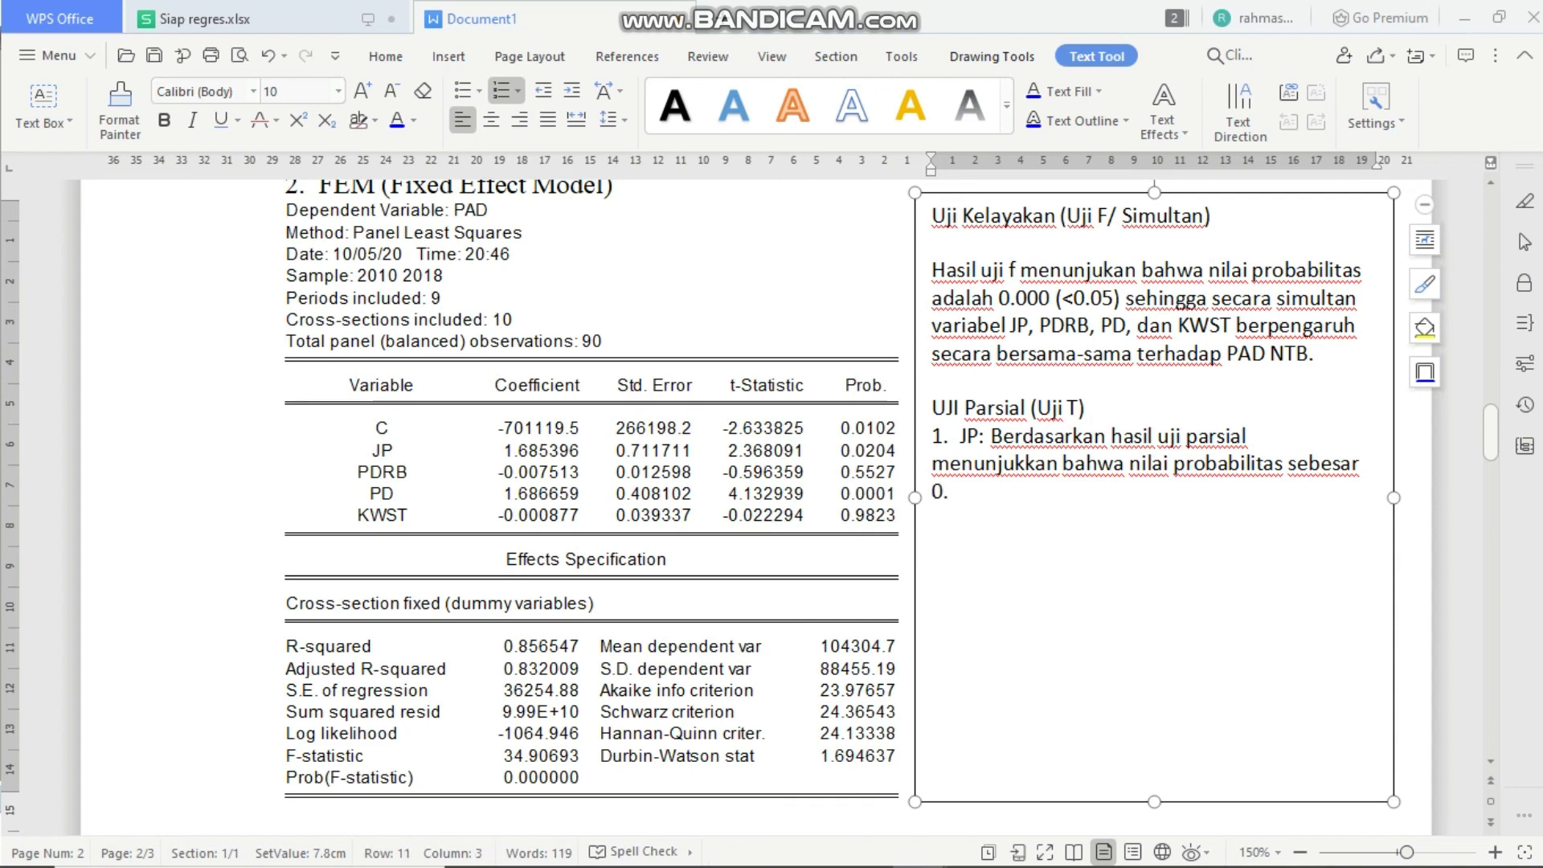
type("020 (")
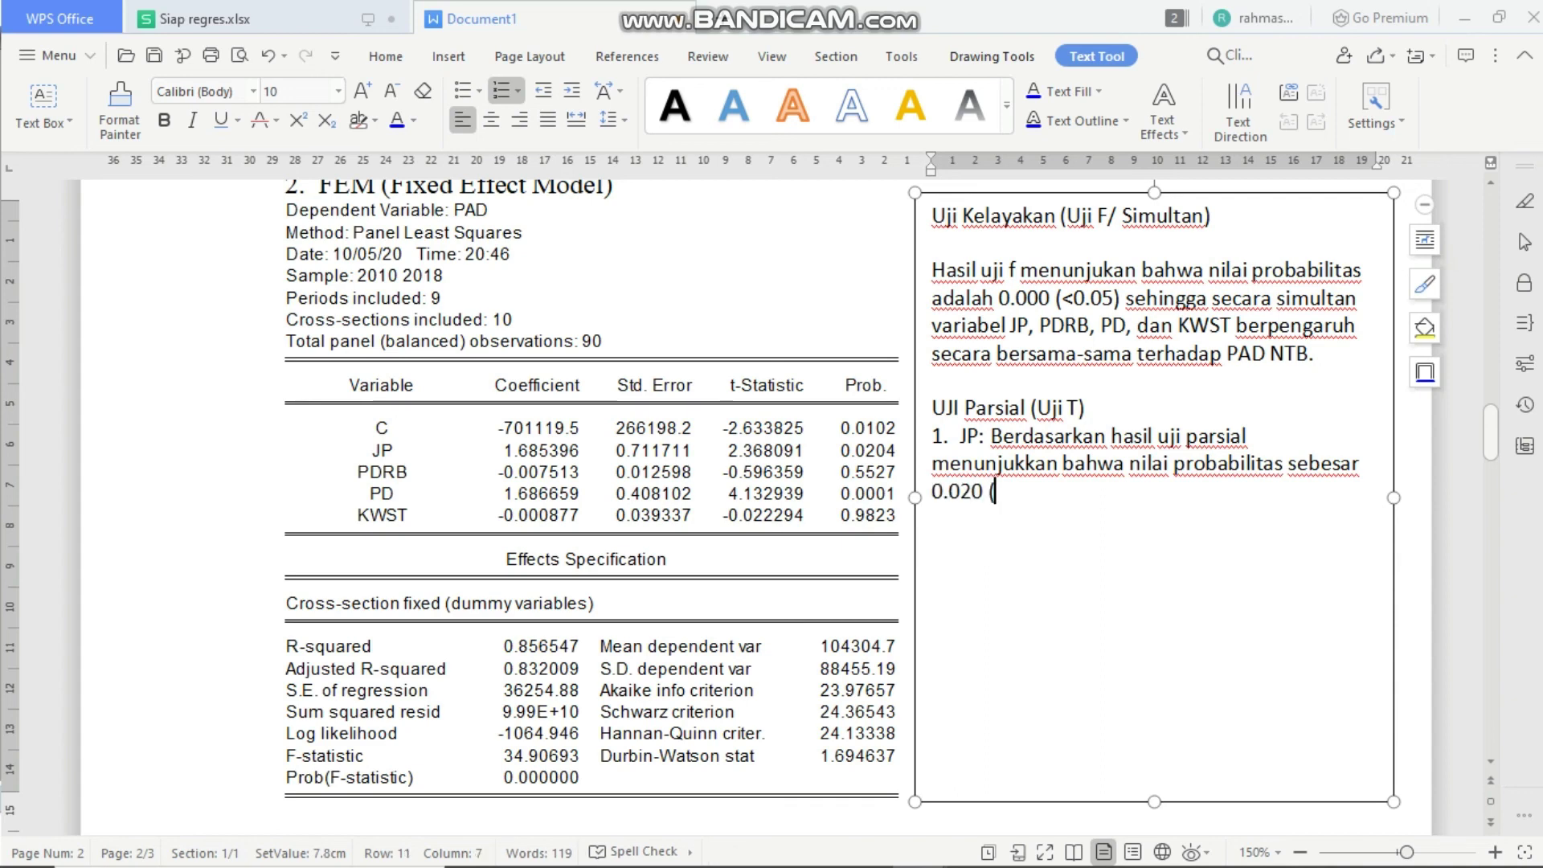
type("<0")
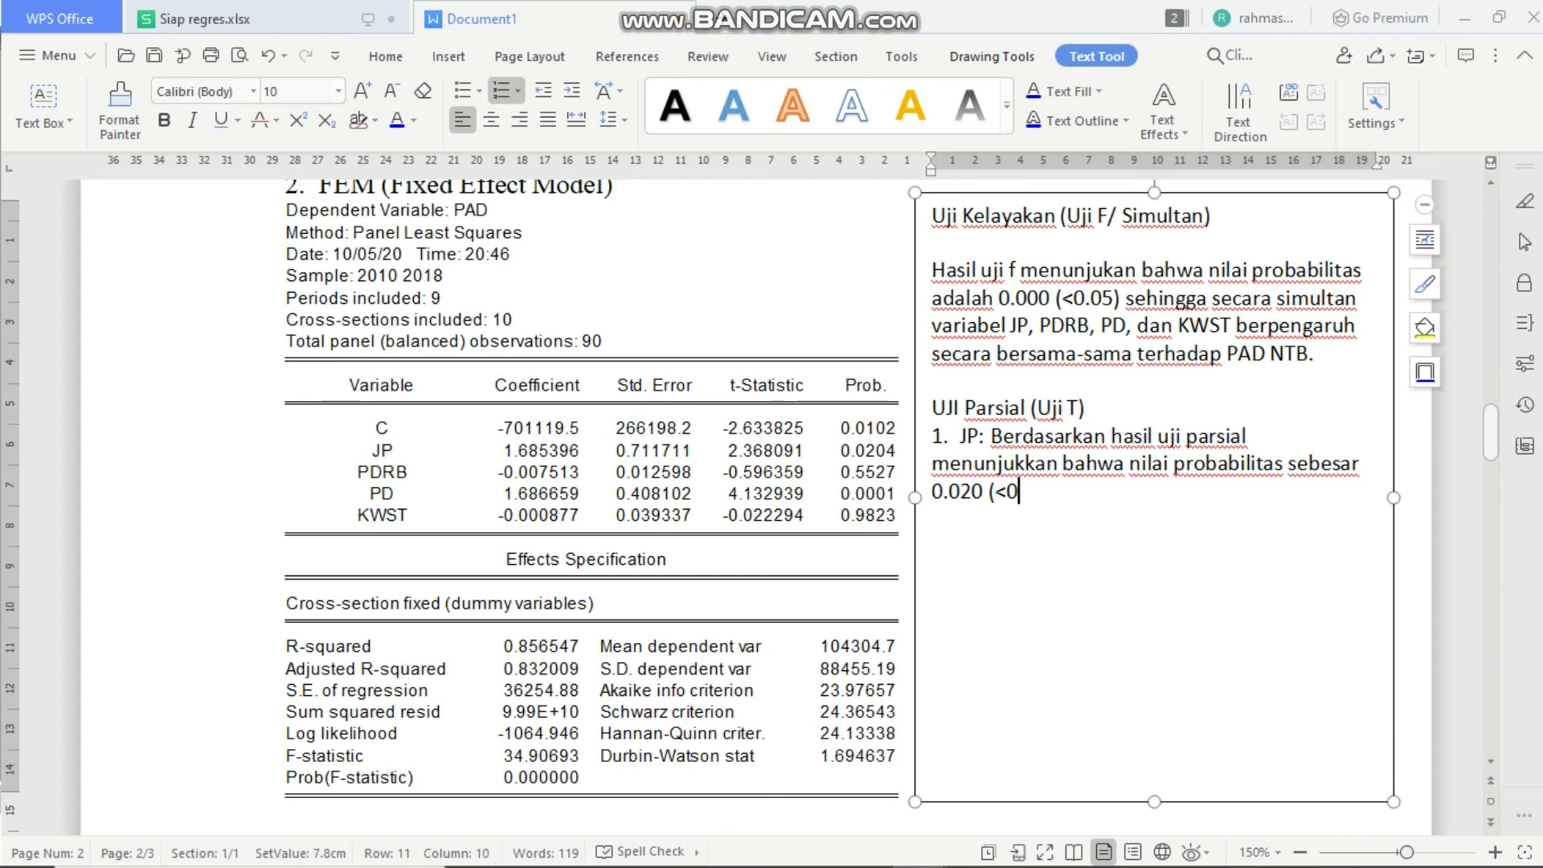
type(".05) sehingga")
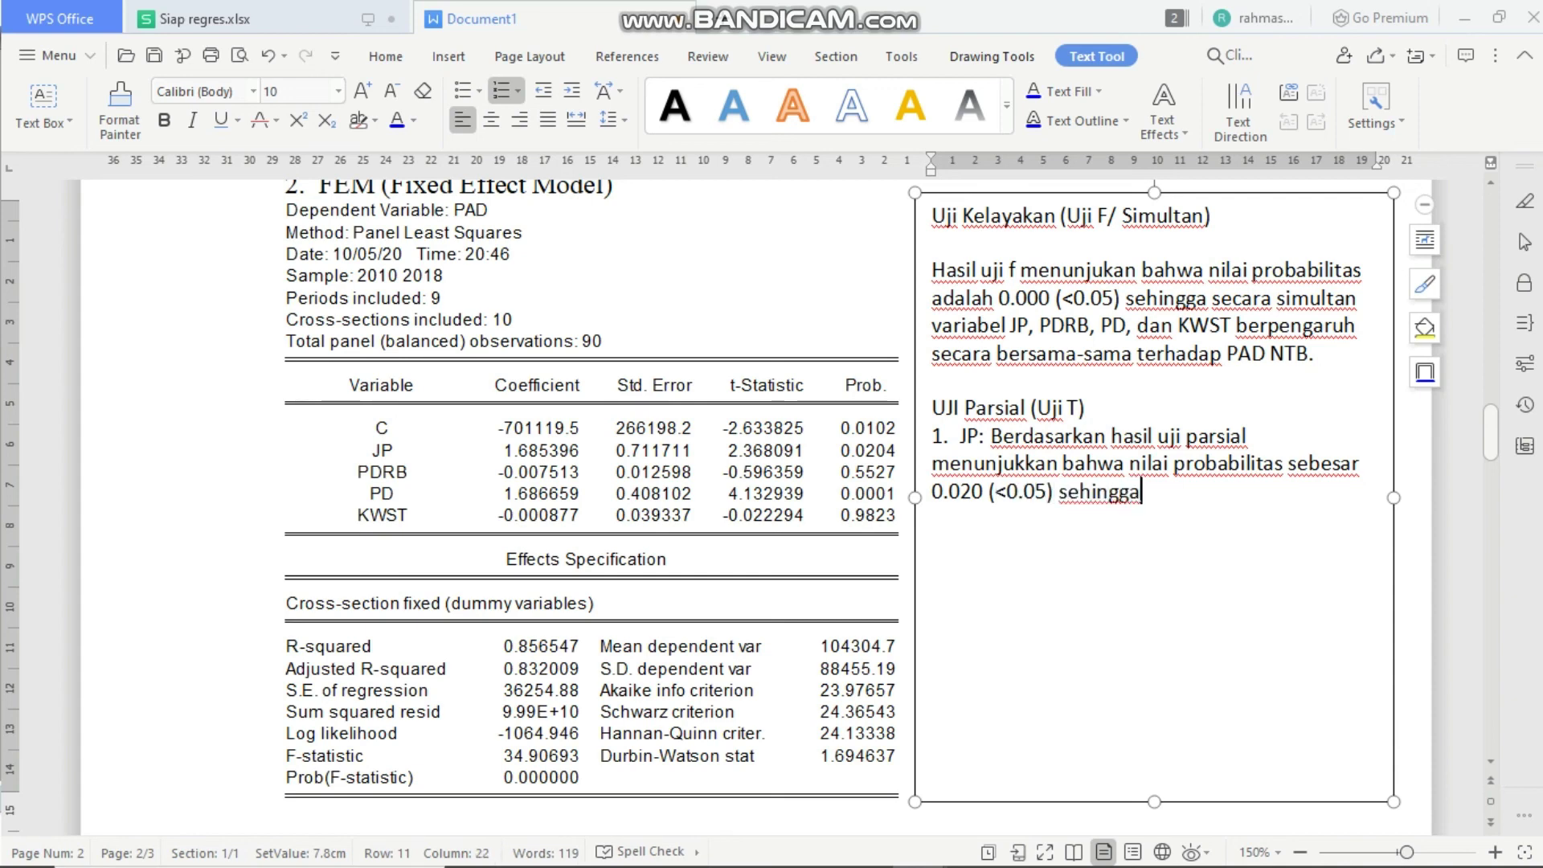
type(" menerima Ha")
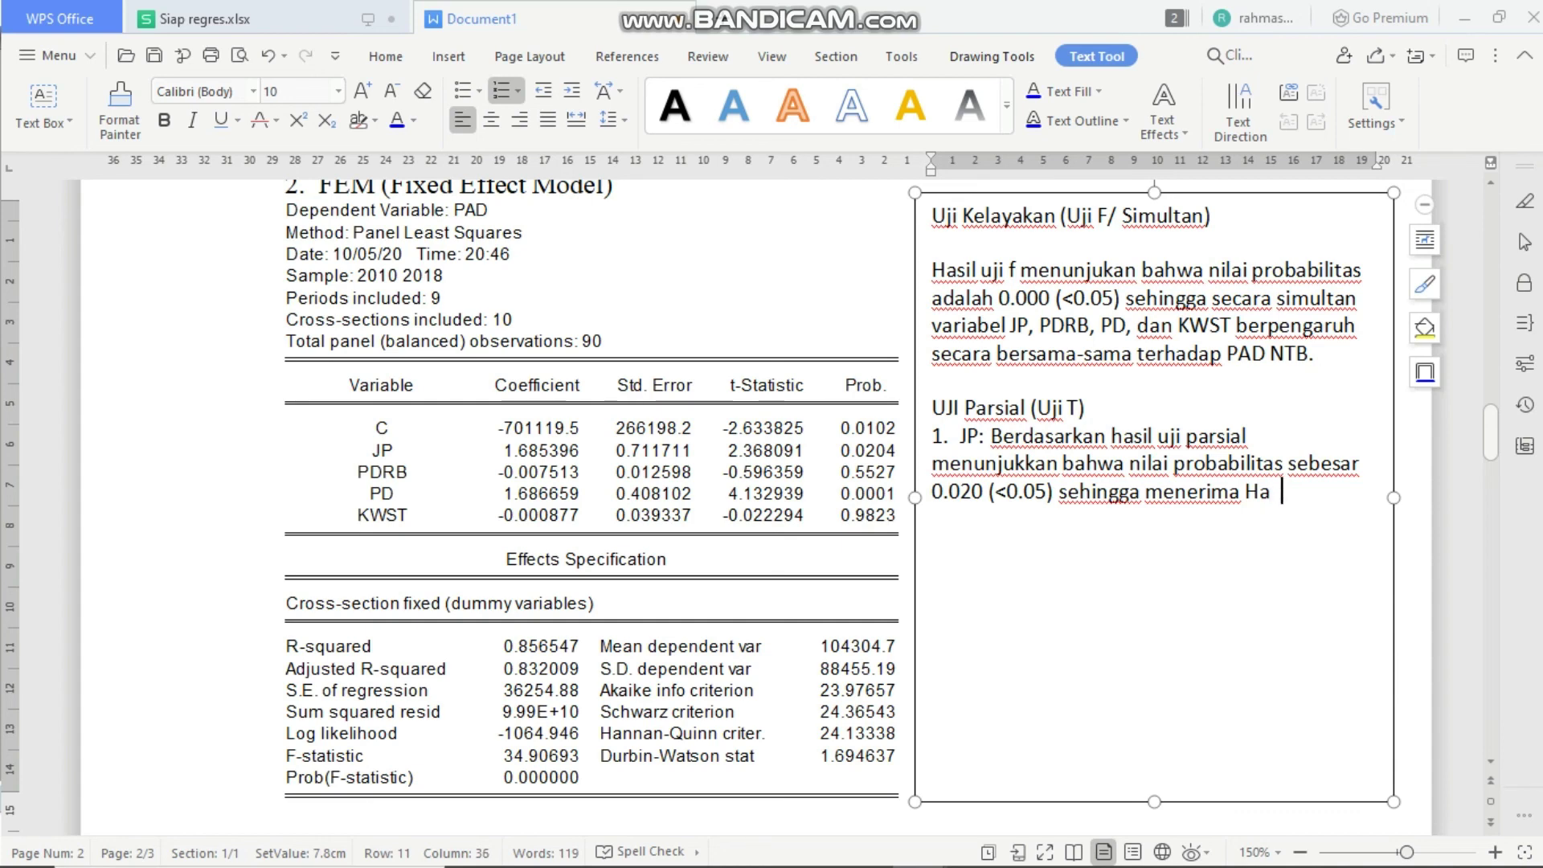
- Add the conclusion "(JP berpengaruh terhadap PAD" after "menerima Ha" in the JP item
type("(JP berb")
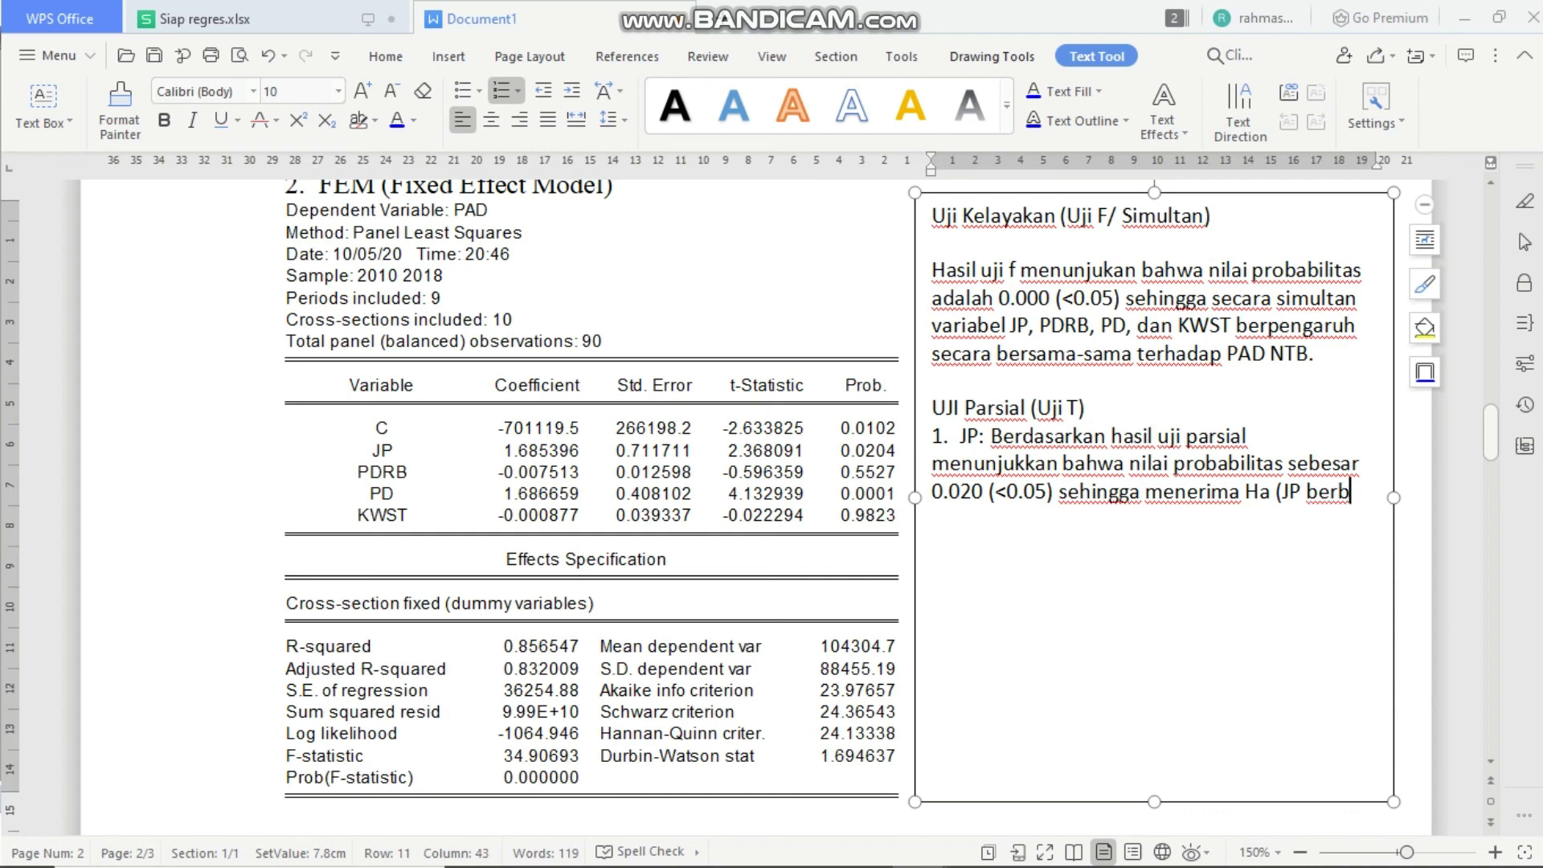
key("BackSpace")
type("pengaruh terhadap ")
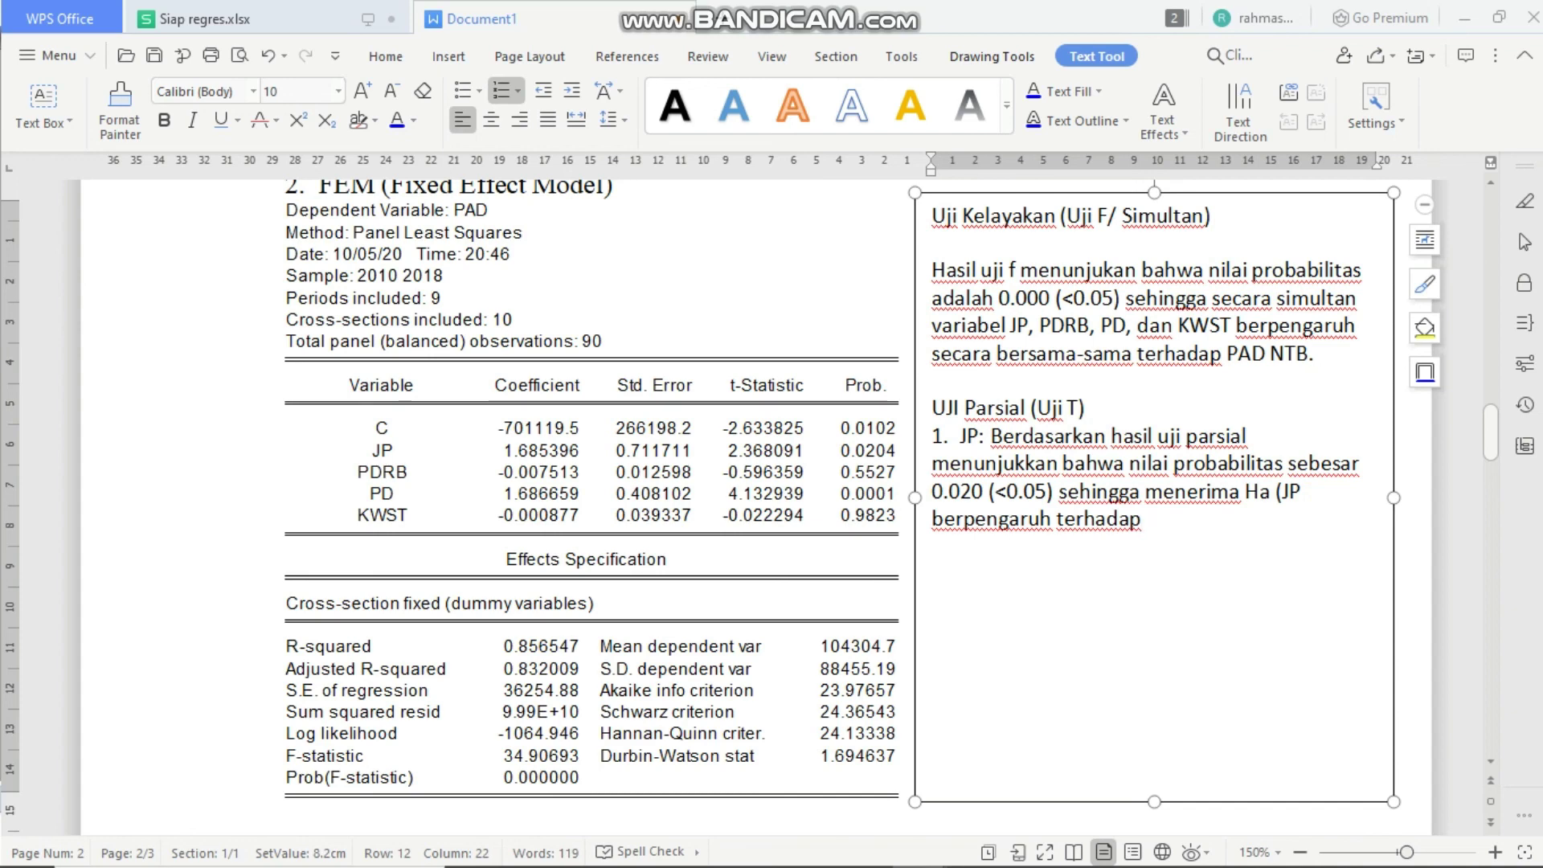
type("PAD")
- Insert the word "signifikan" between "berpengaruh" and "terhadap PAD" in the JP conclusion
key("Tab")
type("sig")
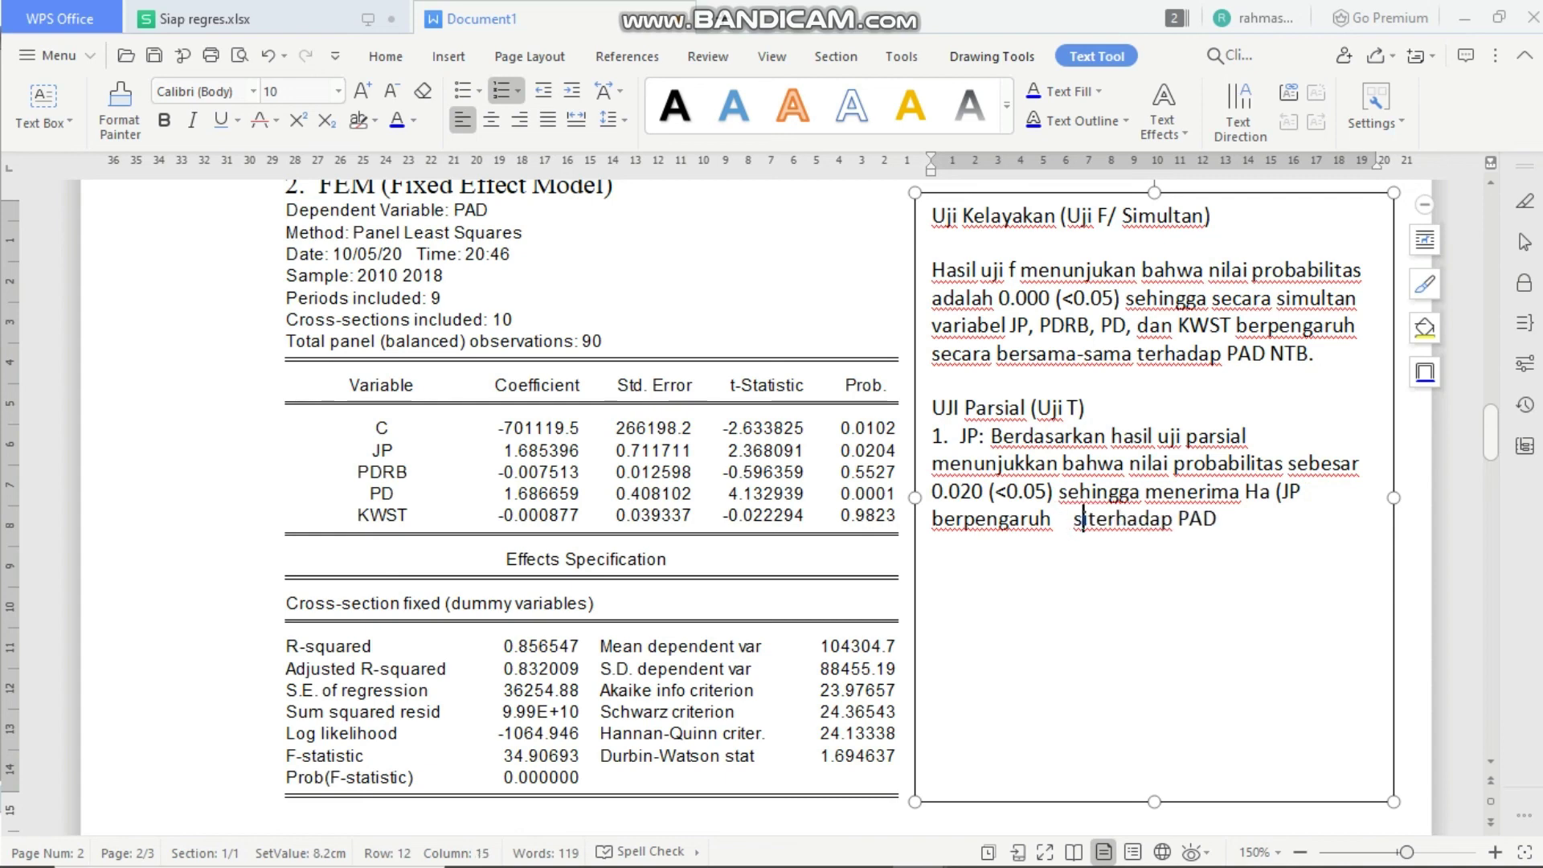
type("nifikan")
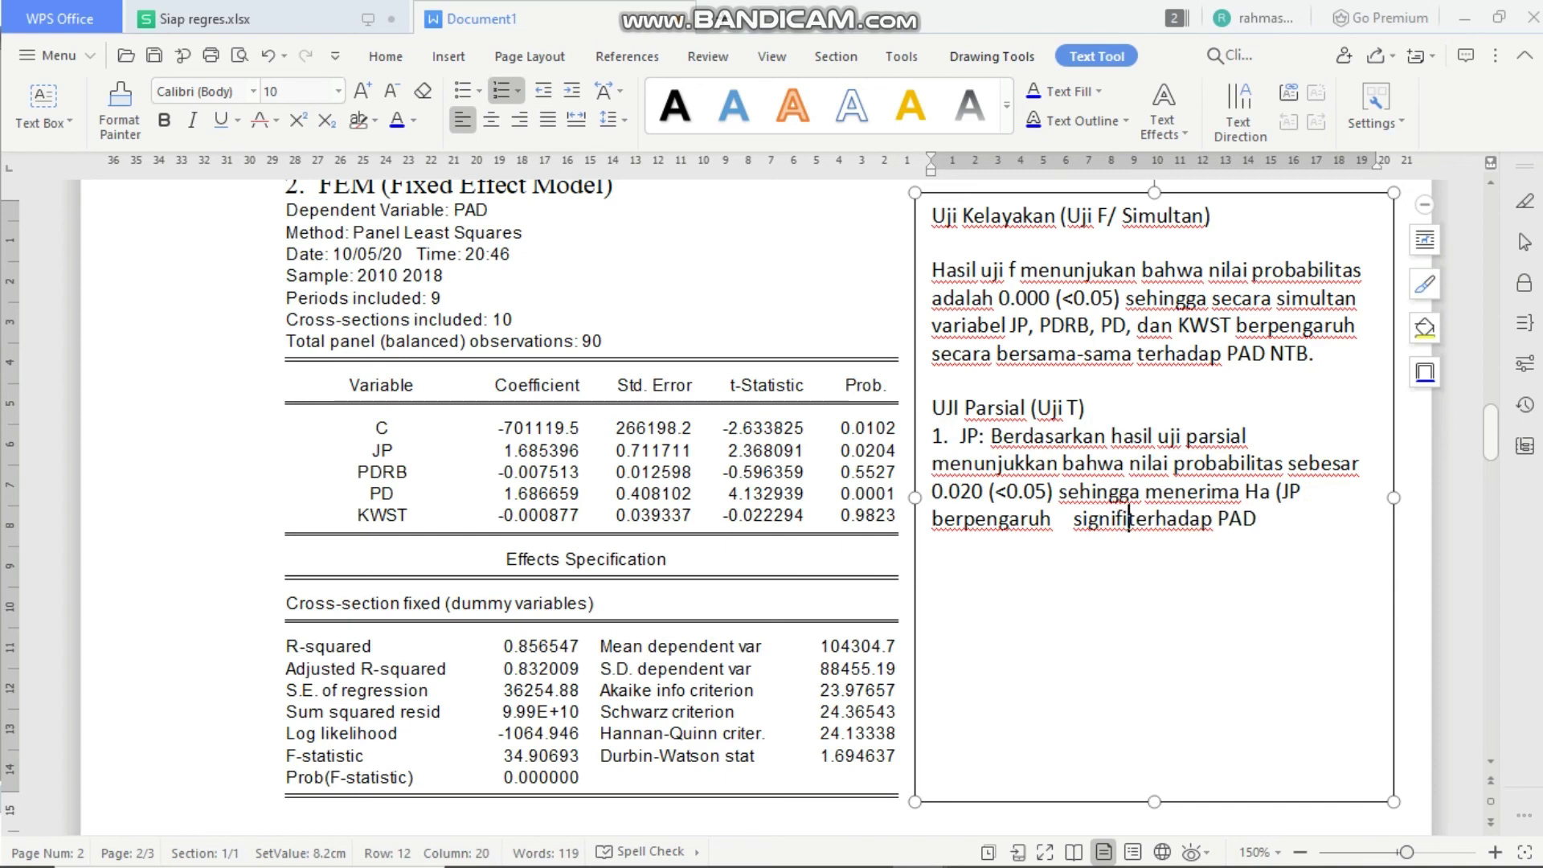
type(")")
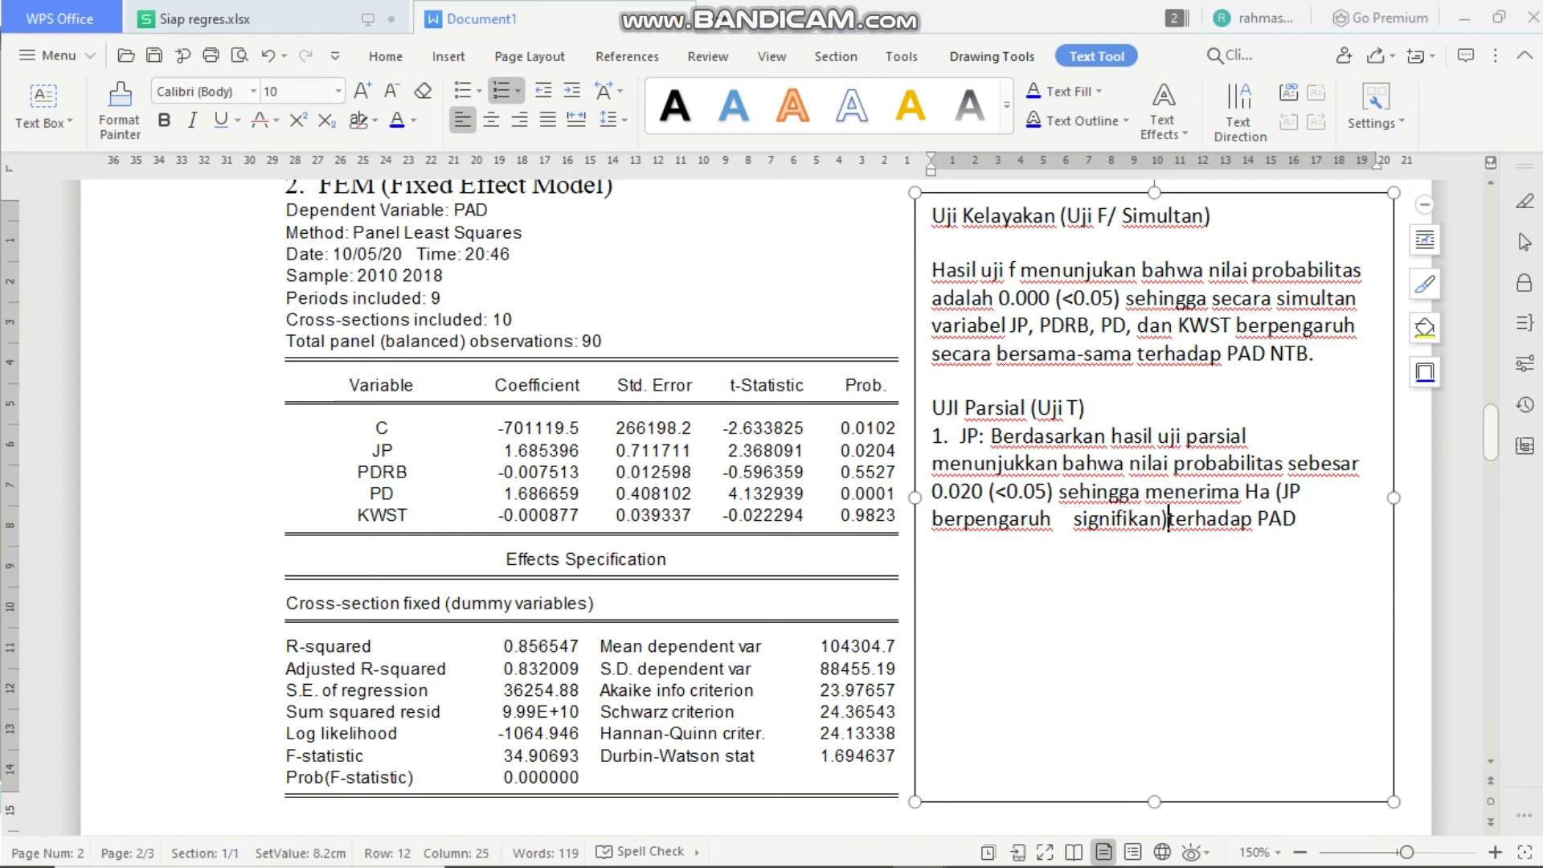
key("BackSpace")
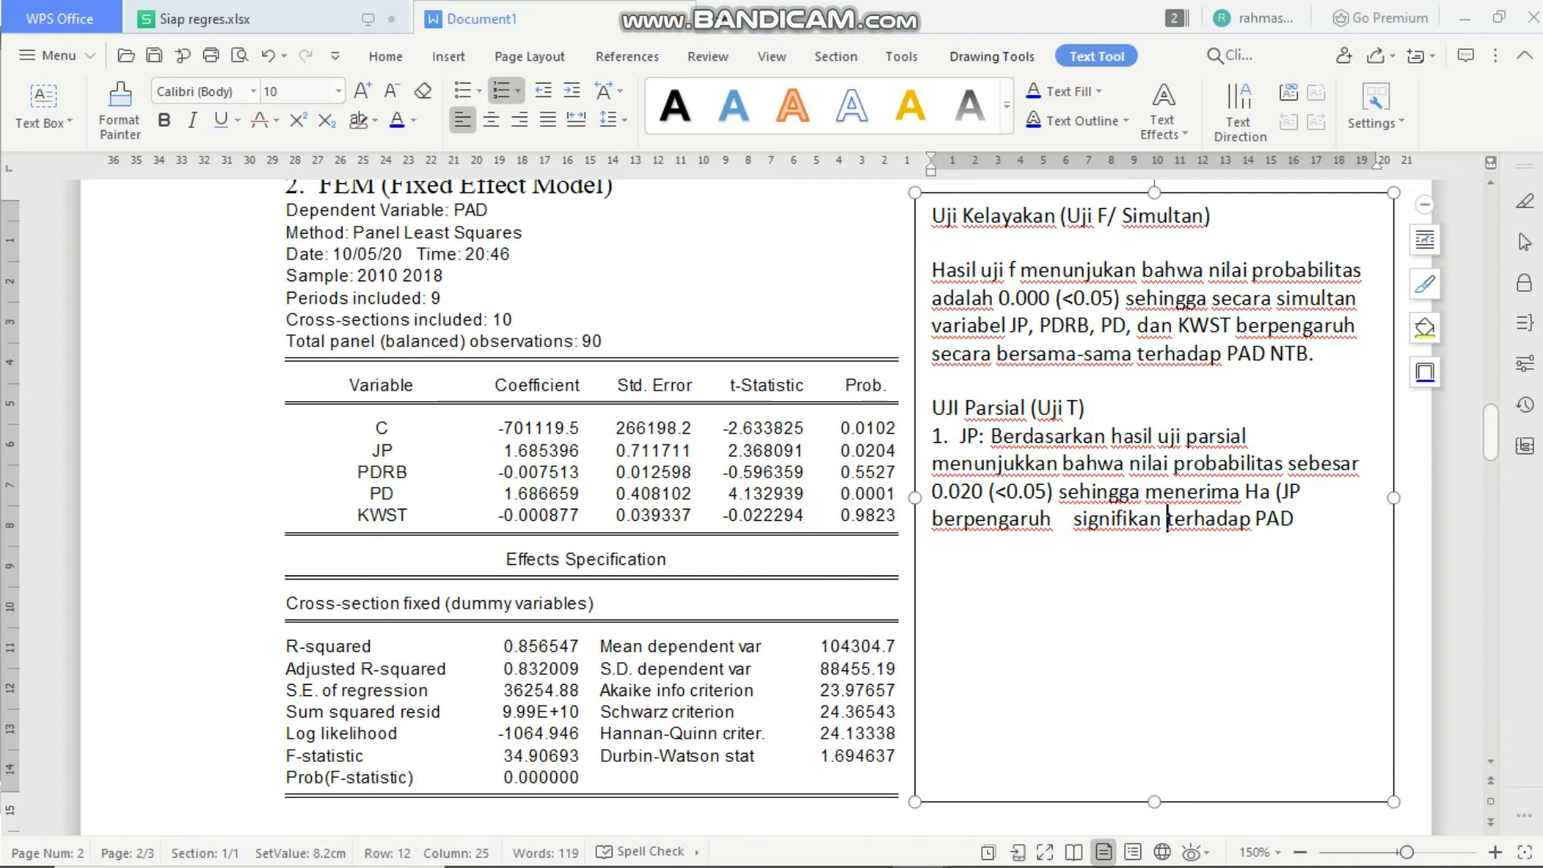